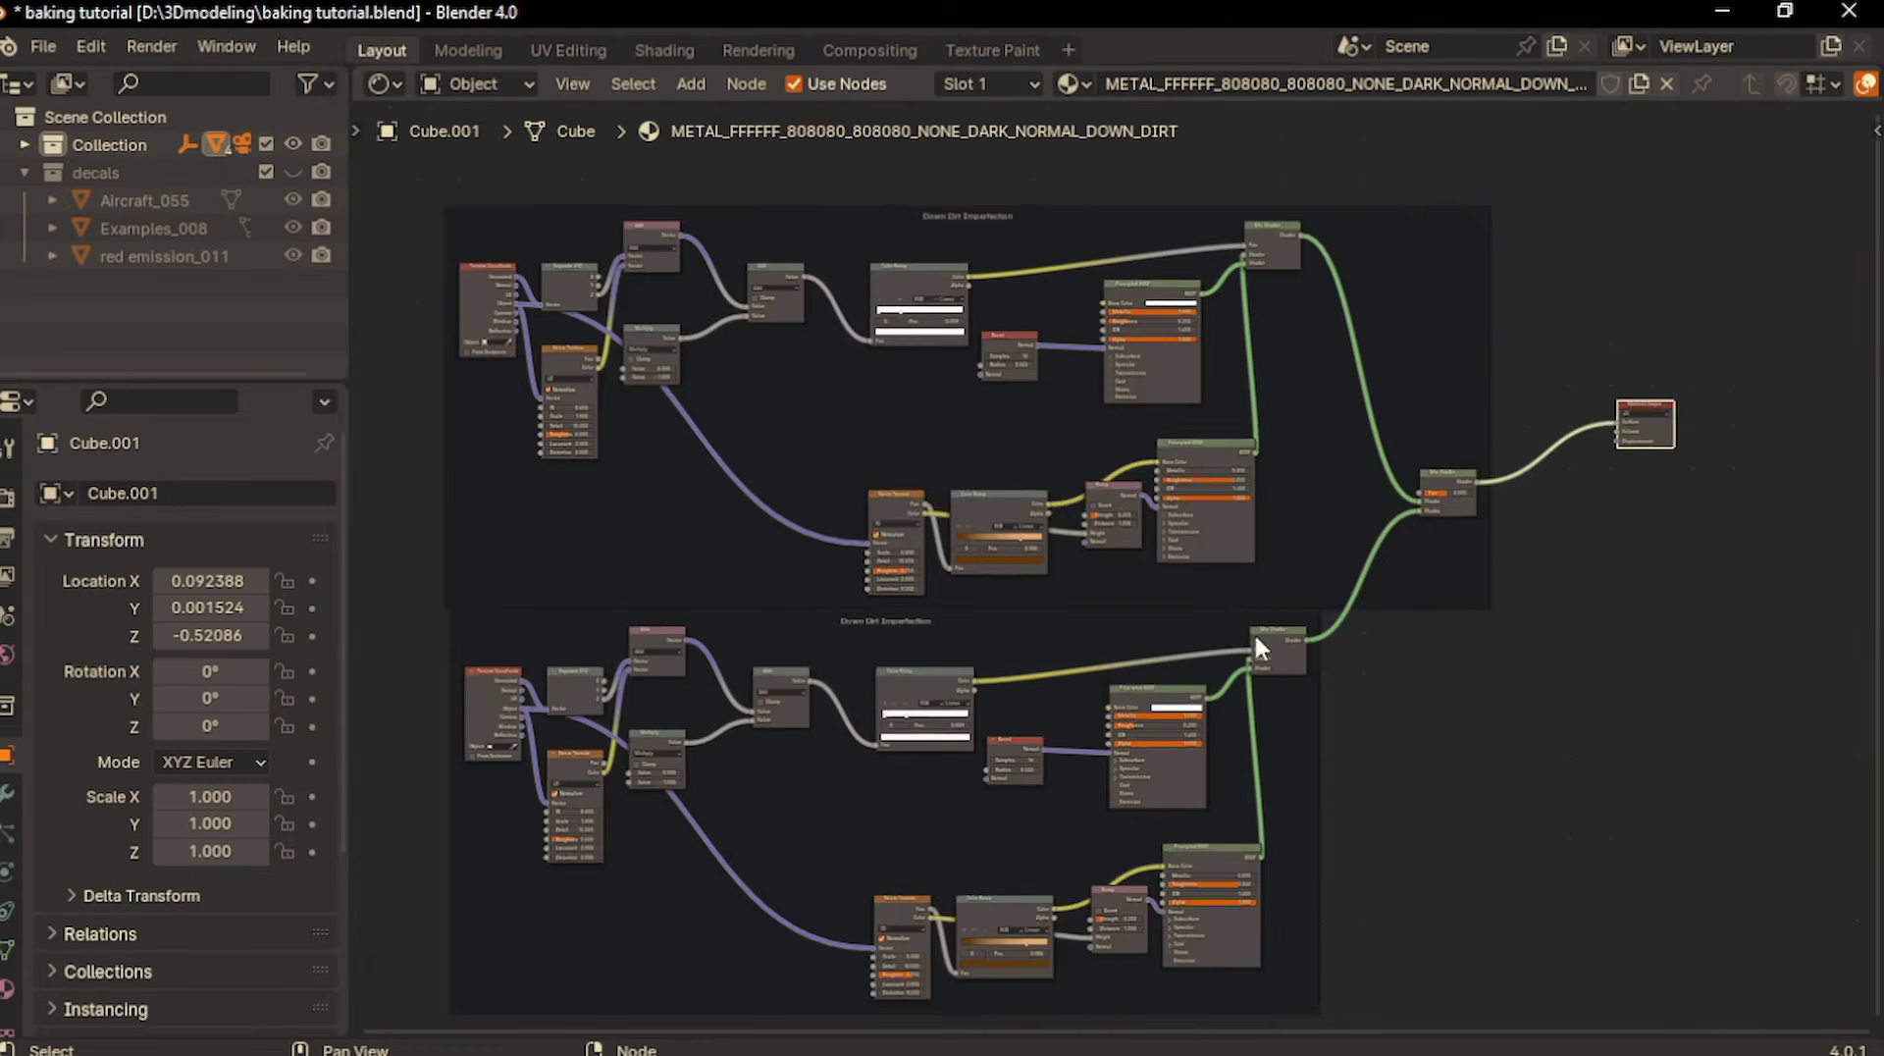
{"action": "scroll", "coordinate": [1256, 640], "scroll_direction": "down", "scroll_amount": 2}
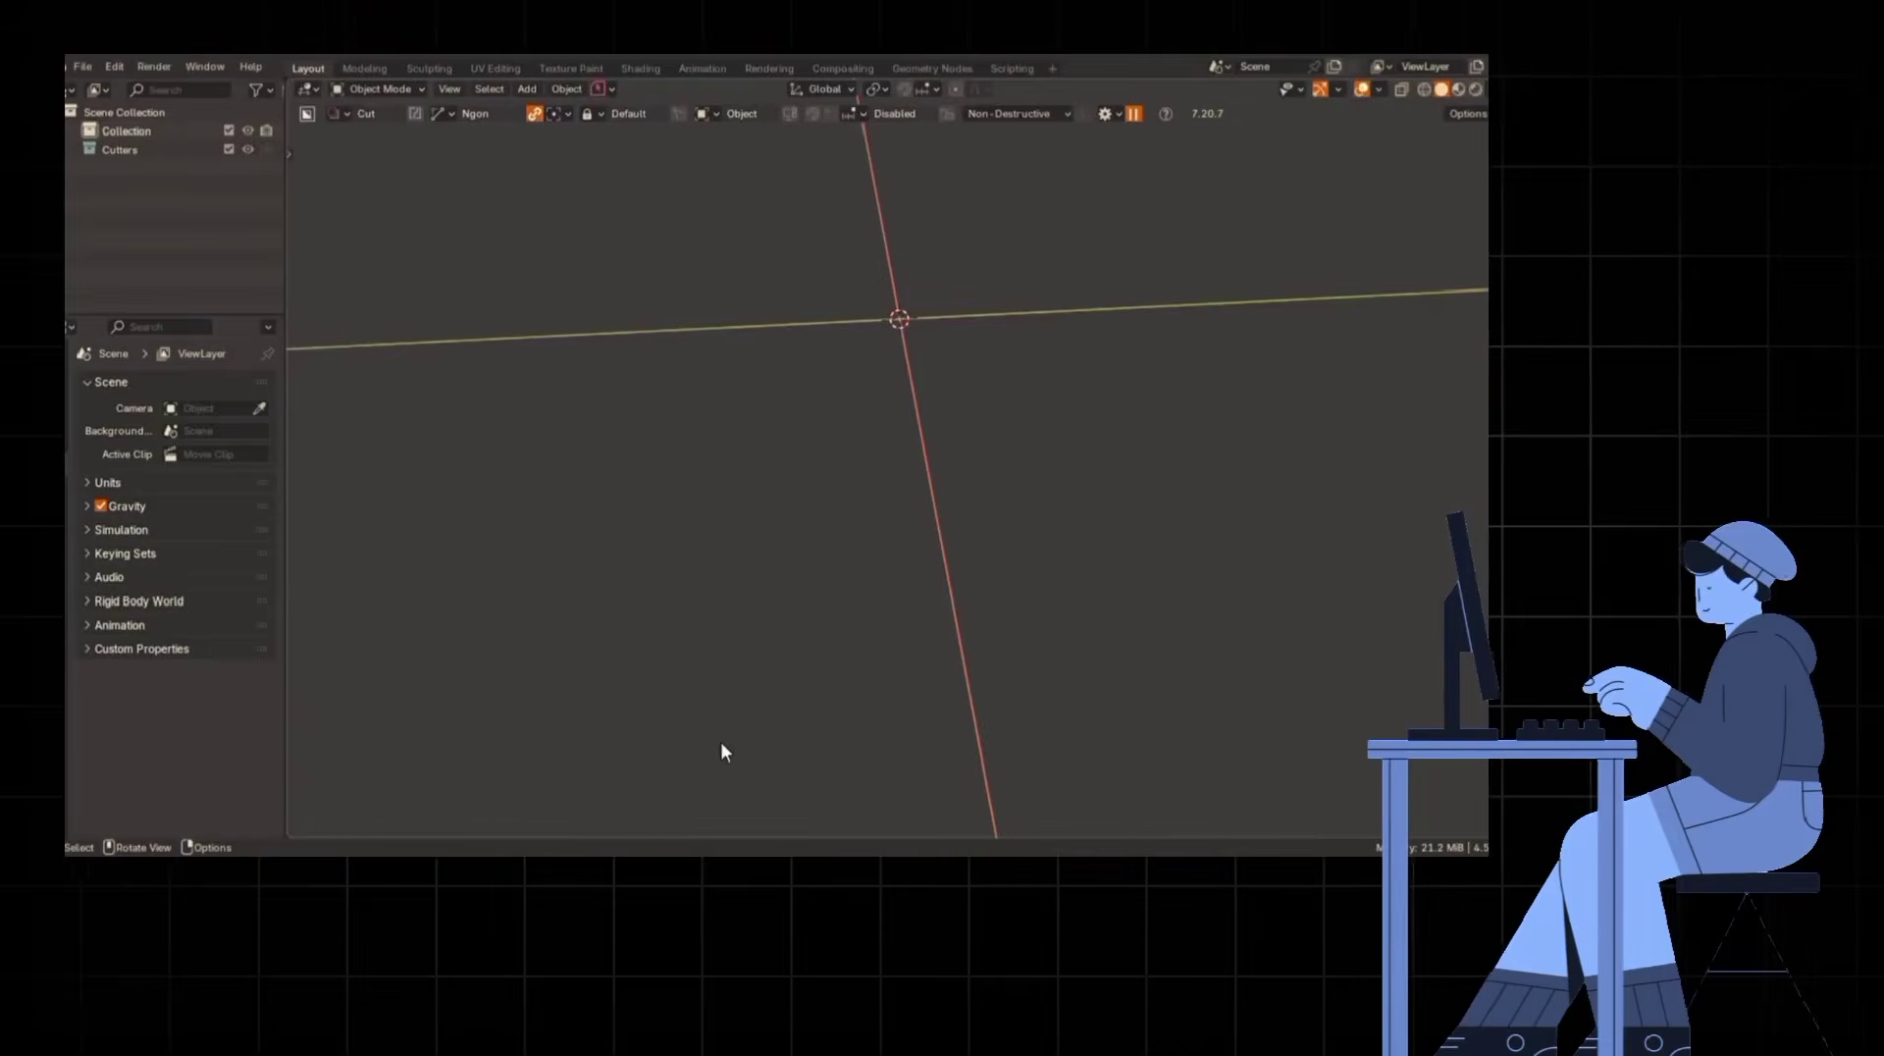
- Add a cube and stretch it along the Y axis into a long block
{"action": "key", "text": "shift+a"}
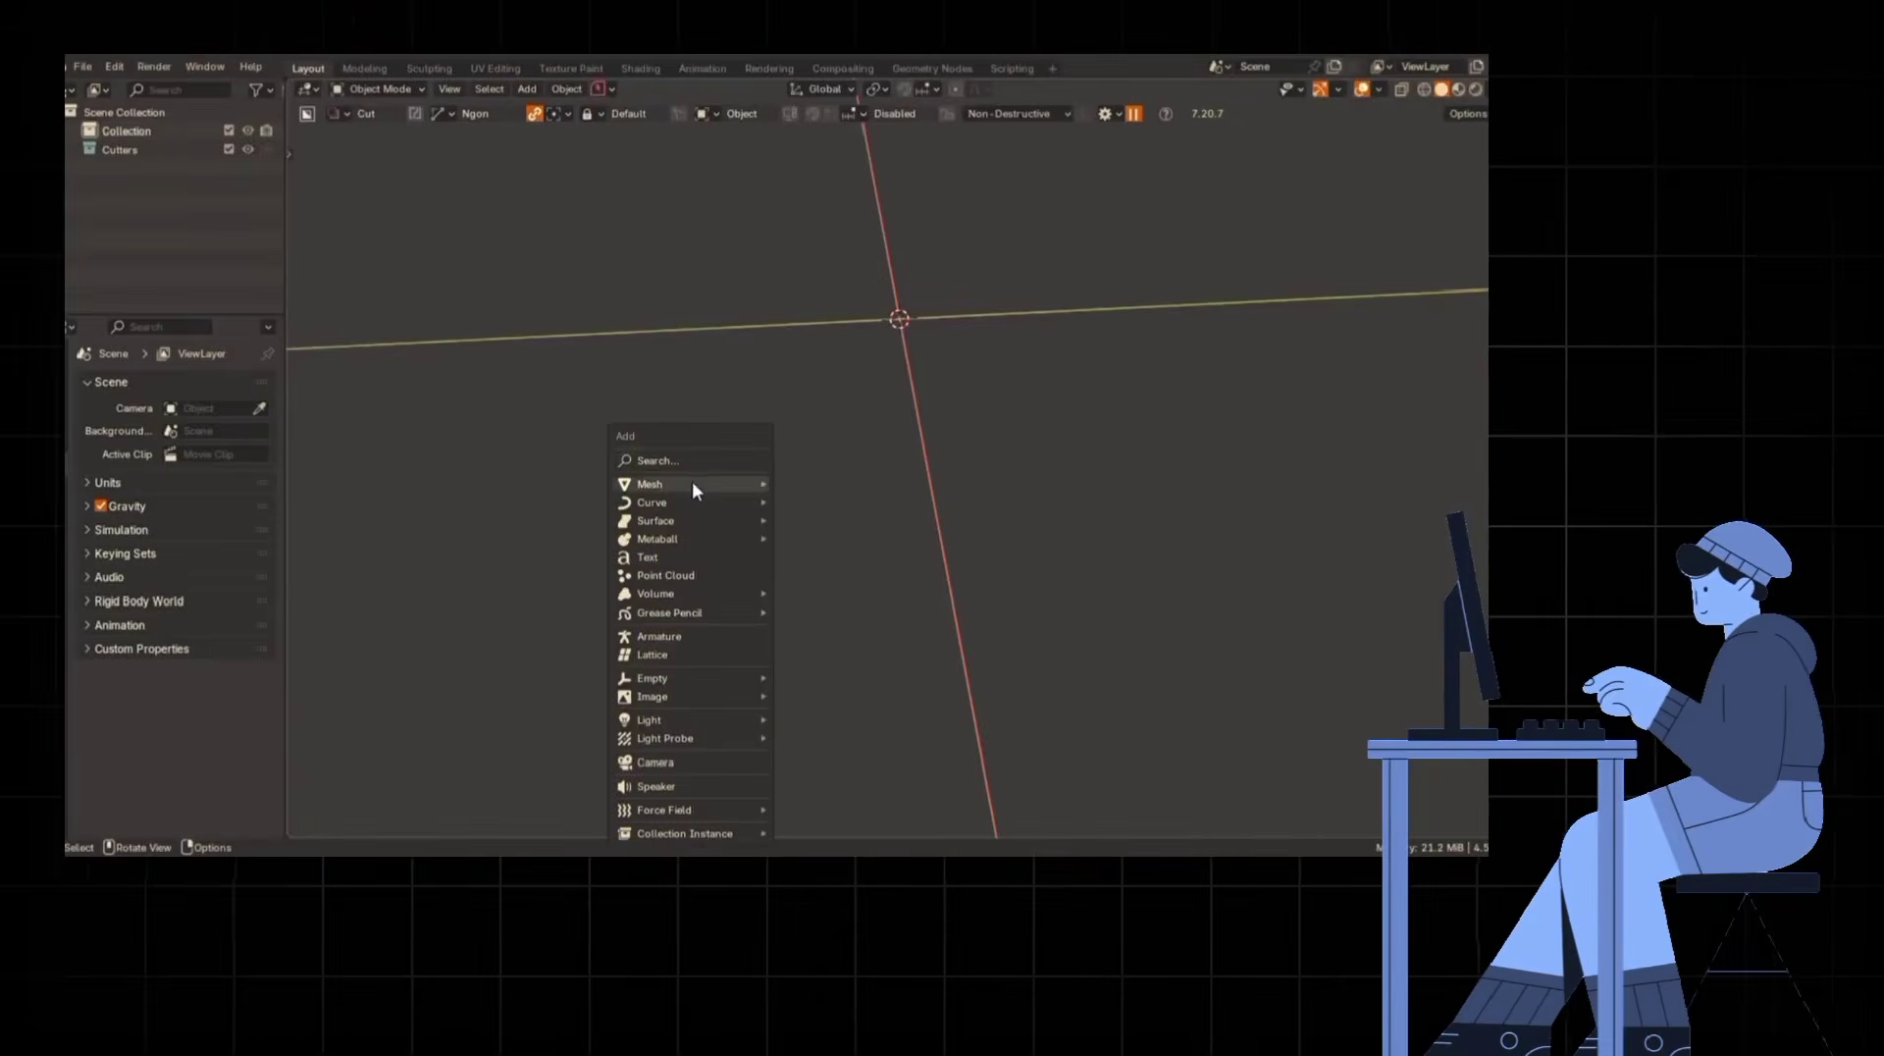
{"action": "left_click", "coordinate": [829, 520]}
{"action": "key", "text": "s"}
{"action": "key", "text": "y"}
{"action": "left_click", "coordinate": [641, 503]}
{"action": "middle_click_drag", "start_coordinate": [641, 503], "coordinate": [693, 524], "text": "shift"}
{"action": "key", "text": "s"}
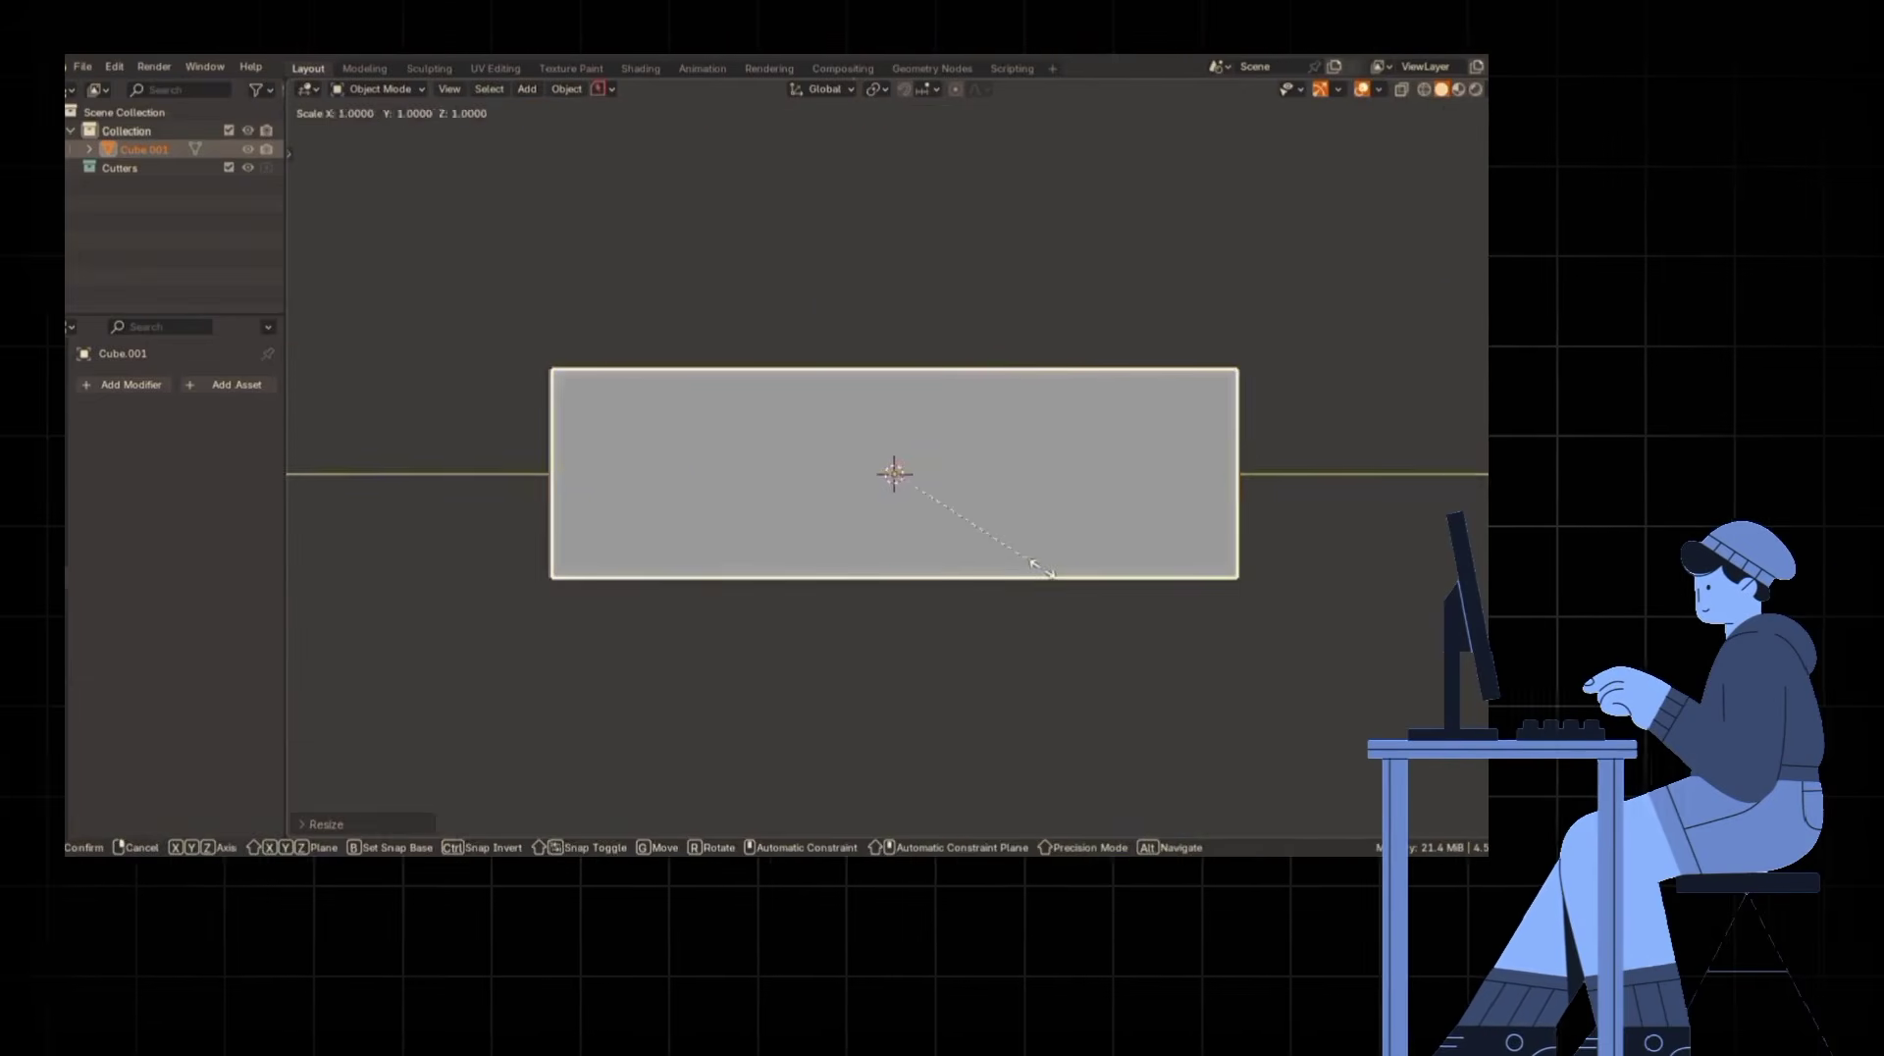
{"action": "left_click", "coordinate": [1036, 569]}
- Scale the block along the Z axis to adjust its height in side view
{"action": "key", "text": "KP_1"}
{"action": "middle_click_drag", "start_coordinate": [992, 603], "coordinate": [981, 651], "text": "shift"}
{"action": "left_click", "coordinate": [979, 626]}
{"action": "key", "text": "KP_3"}
{"action": "scroll", "coordinate": [862, 635], "scroll_direction": "down", "scroll_amount": 4}
{"action": "scroll", "coordinate": [863, 635], "scroll_direction": "up", "scroll_amount": 3}
{"action": "key", "text": "s"}
{"action": "key", "text": "z"}
{"action": "left_click", "coordinate": [950, 644]}
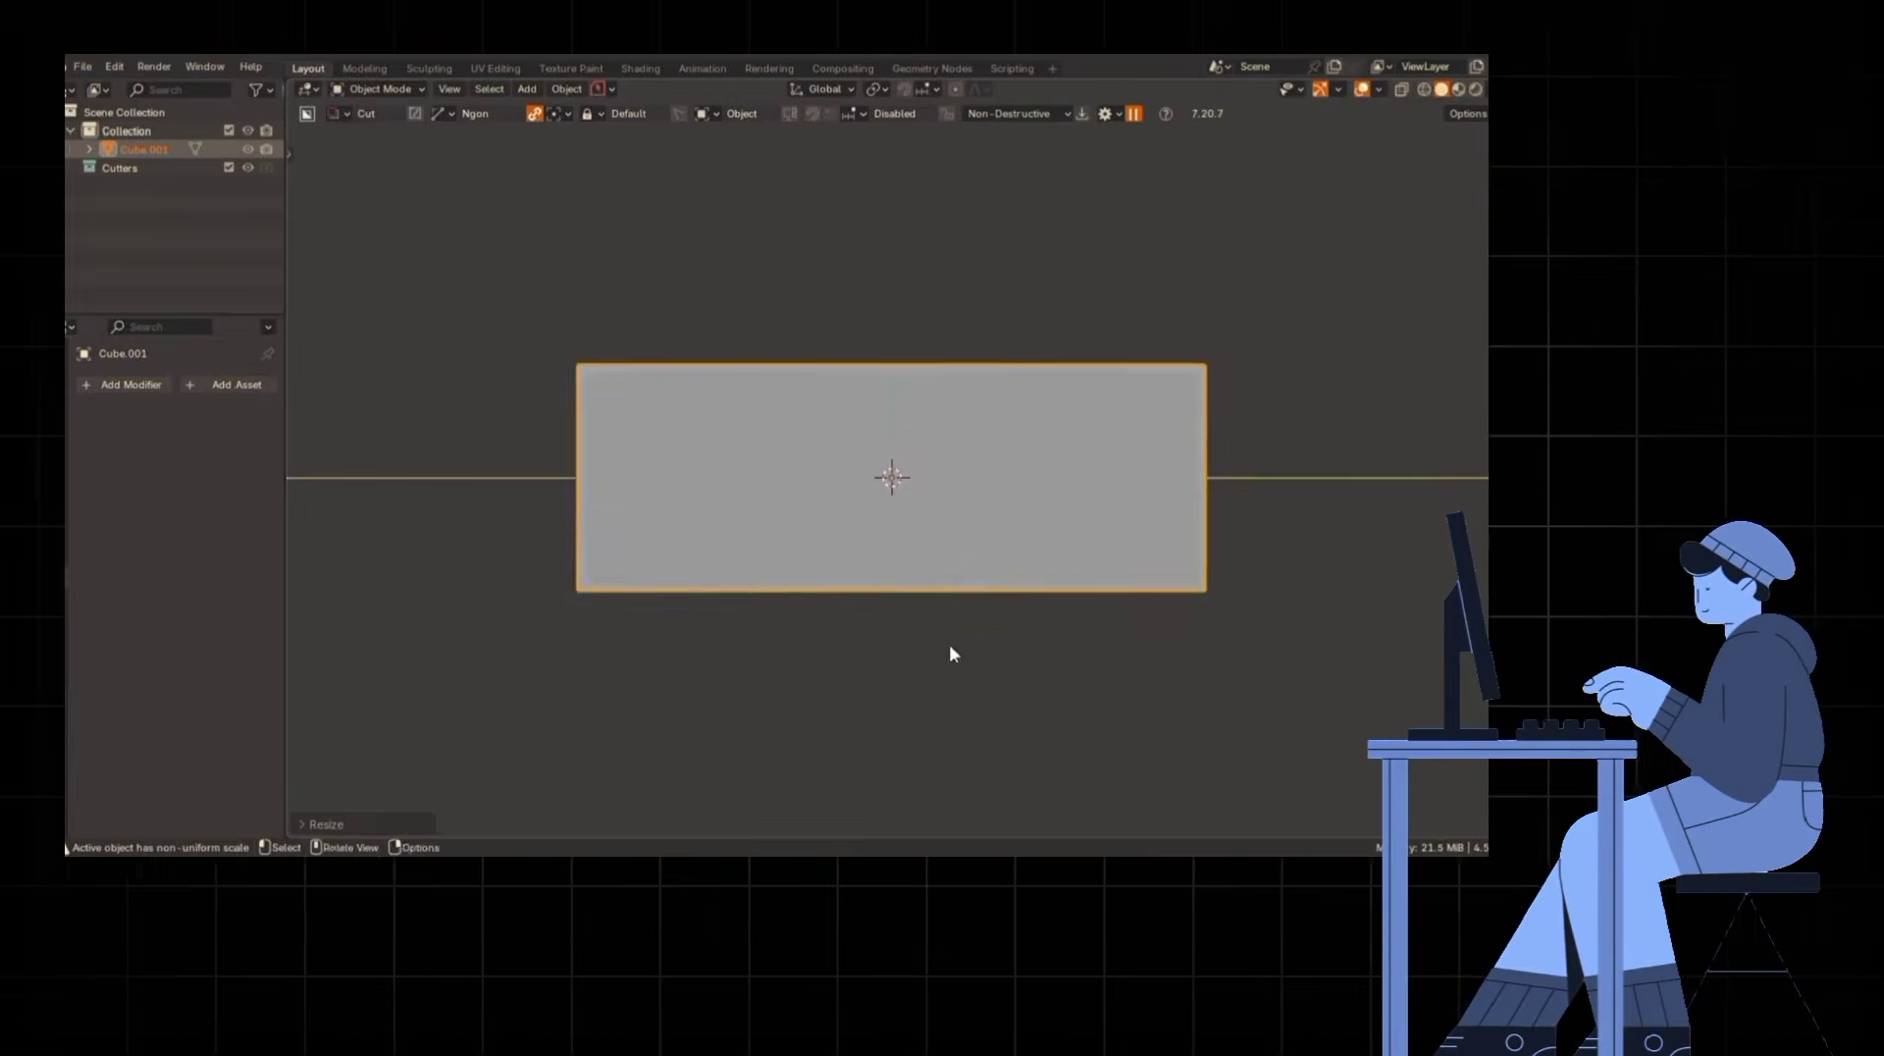
- Move one upper long edge of the block inward along X to slope its side, and return to object mode
{"action": "key", "text": "Tab"}
{"action": "middle_click_drag", "start_coordinate": [841, 631], "coordinate": [985, 625]}
{"action": "left_click", "coordinate": [901, 434]}
{"action": "key", "text": "g"}
{"action": "key", "text": "x"}
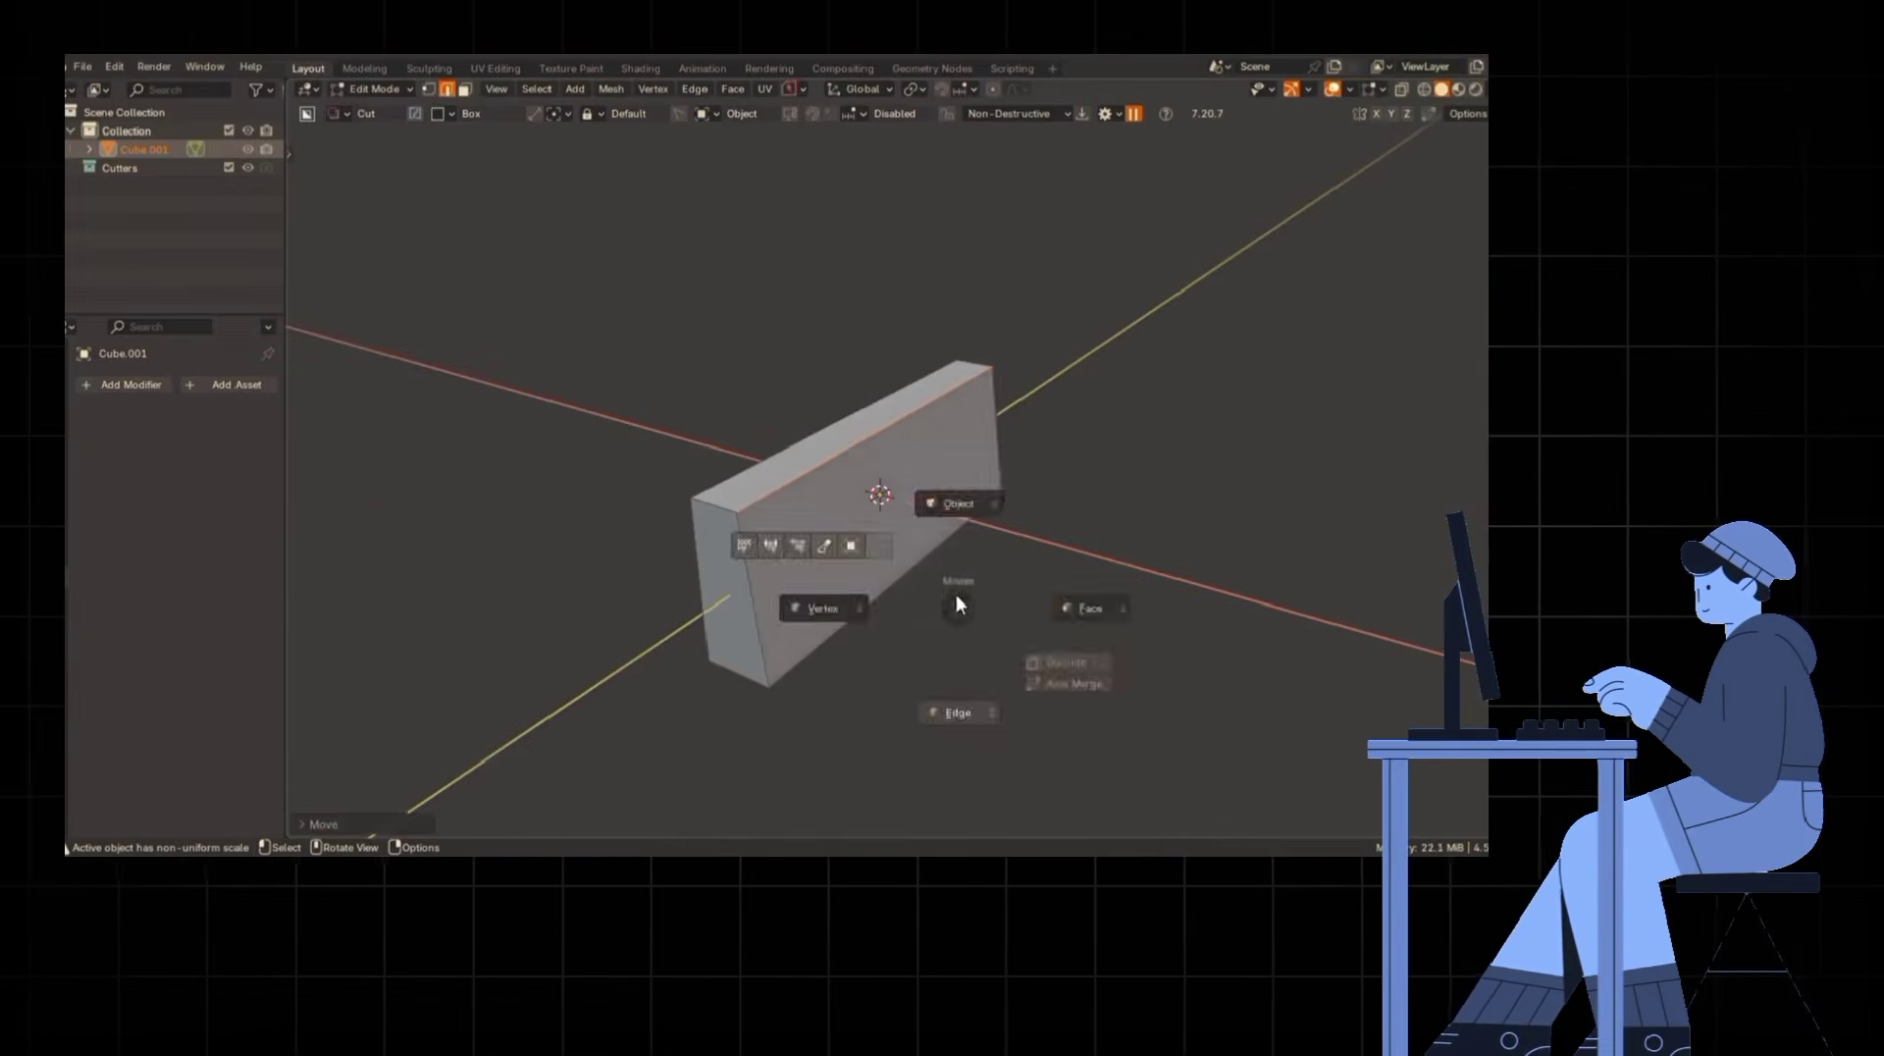
{"action": "left_click", "coordinate": [958, 503]}
- Mirror the block across X and move its upper edge about 0.09 m along X to form a symmetrical taper
{"action": "key", "text": "KP_1"}
{"action": "key", "text": "alt+x"}
{"action": "left_click", "coordinate": [1018, 653]}
{"action": "left_click", "coordinate": [919, 724]}
{"action": "key", "text": "g"}
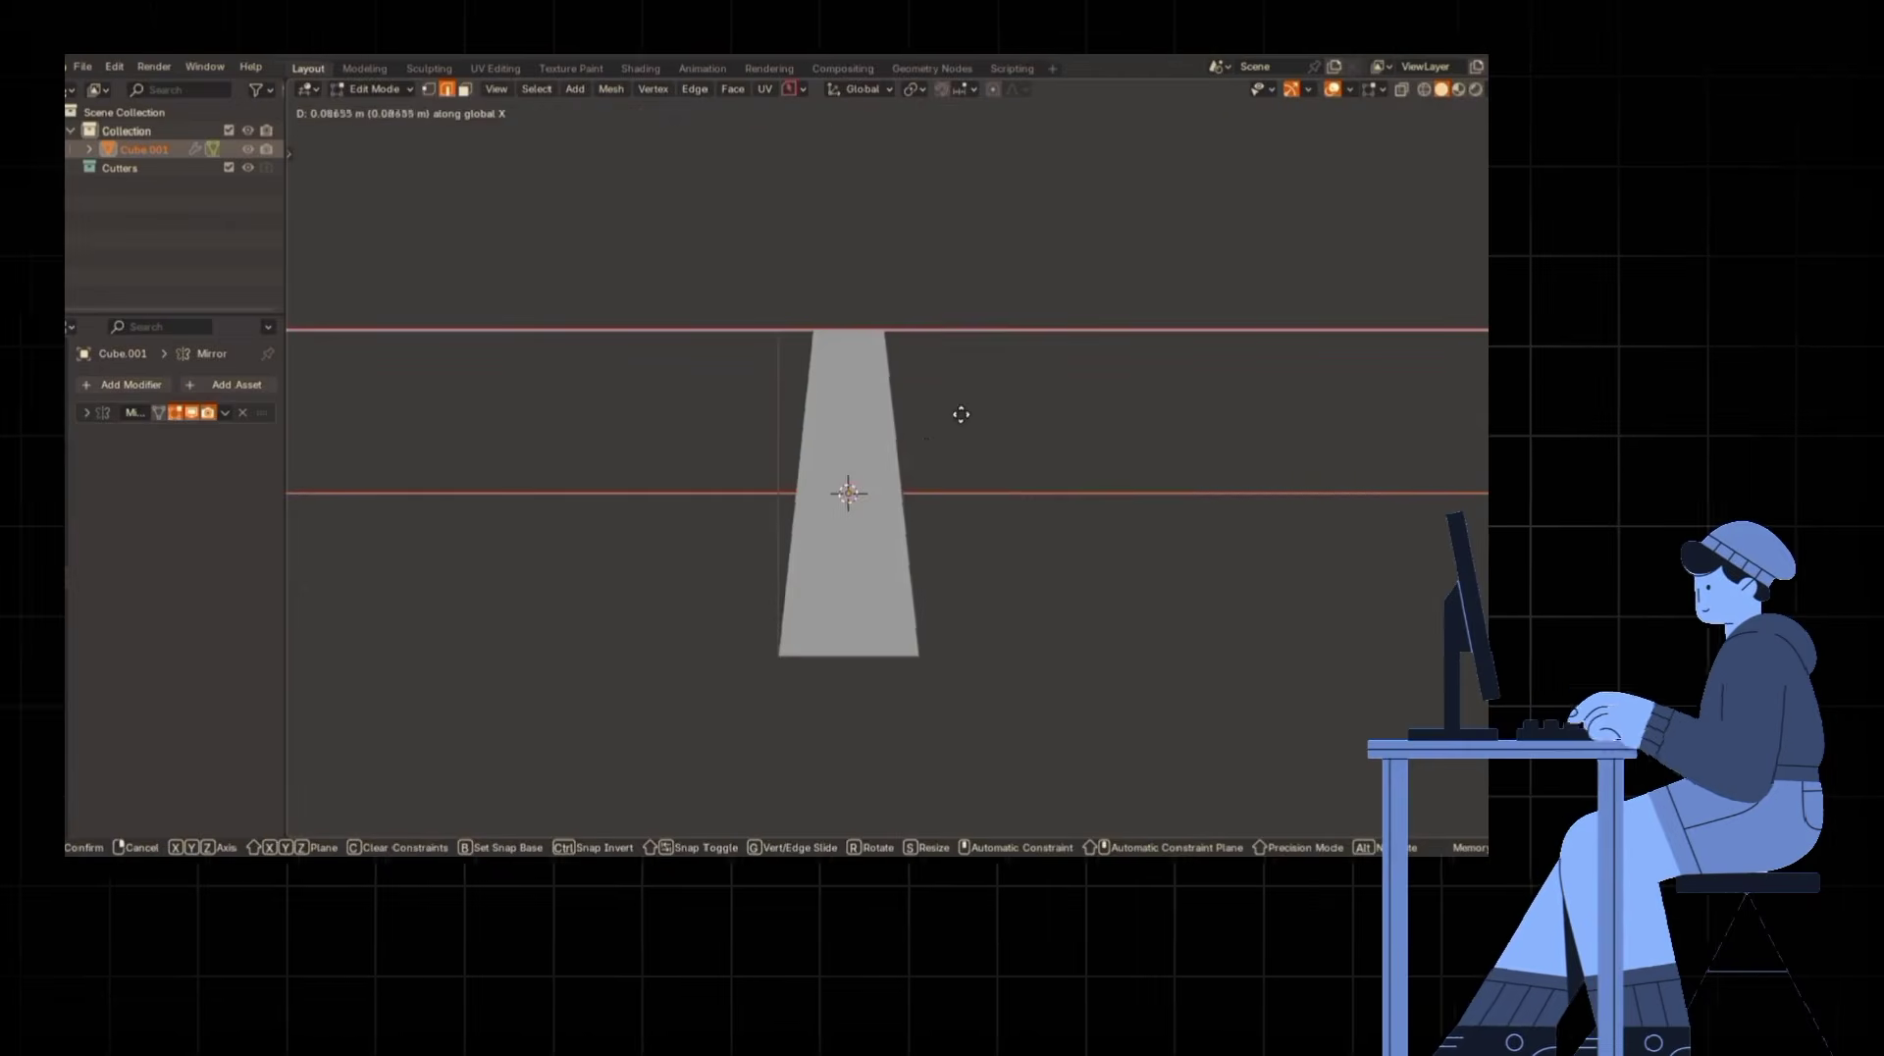
{"action": "left_click", "coordinate": [961, 414]}
{"action": "key", "text": "Tab"}
{"action": "left_click", "coordinate": [932, 461]}
{"action": "scroll", "coordinate": [914, 633], "scroll_direction": "down", "scroll_amount": 3}
{"action": "key", "text": "KP_3"}
{"action": "scroll", "coordinate": [834, 675], "scroll_direction": "up", "scroll_amount": 3}
{"action": "scroll", "coordinate": [829, 675], "scroll_direction": "down", "scroll_amount": 2}
{"action": "key", "text": "ctrl+d"}
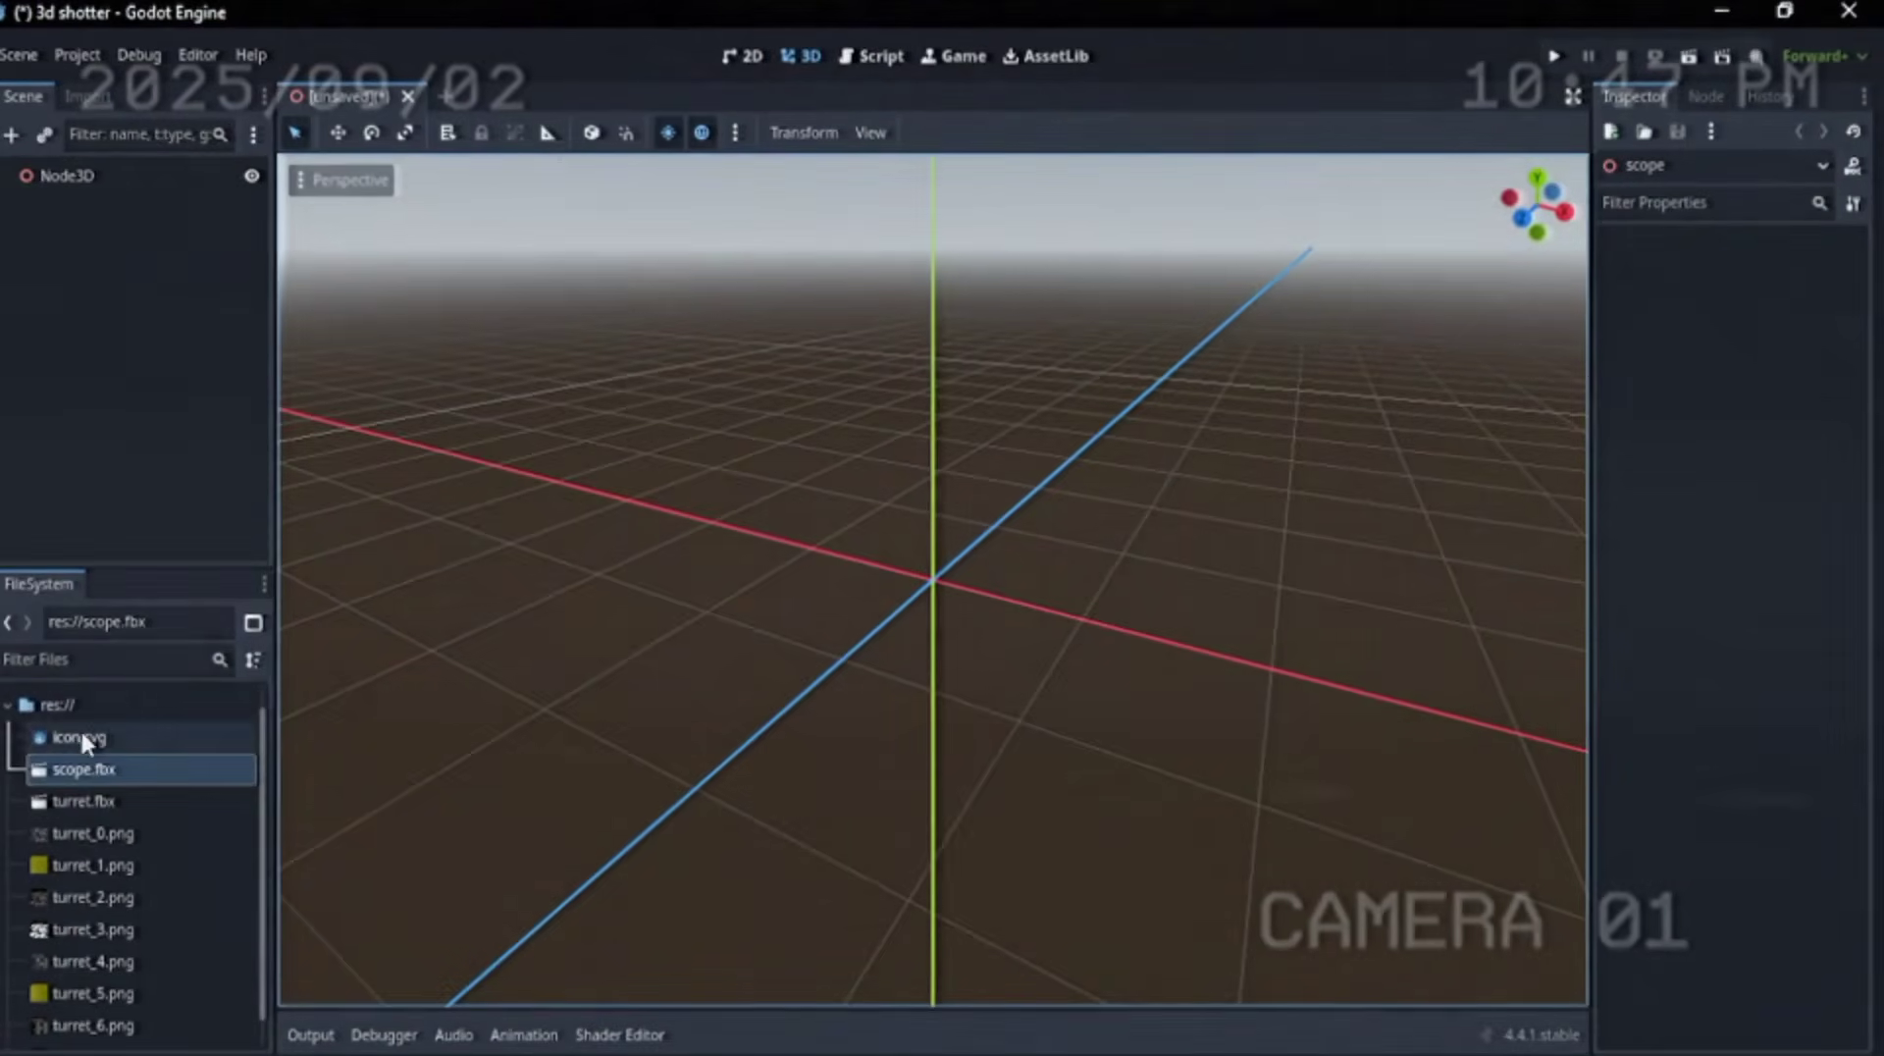
- Switch to Godot and place the scope.fbx model in the 3D scene under Node3D
{"action": "left_click_drag", "start_coordinate": [82, 767], "coordinate": [883, 604]}
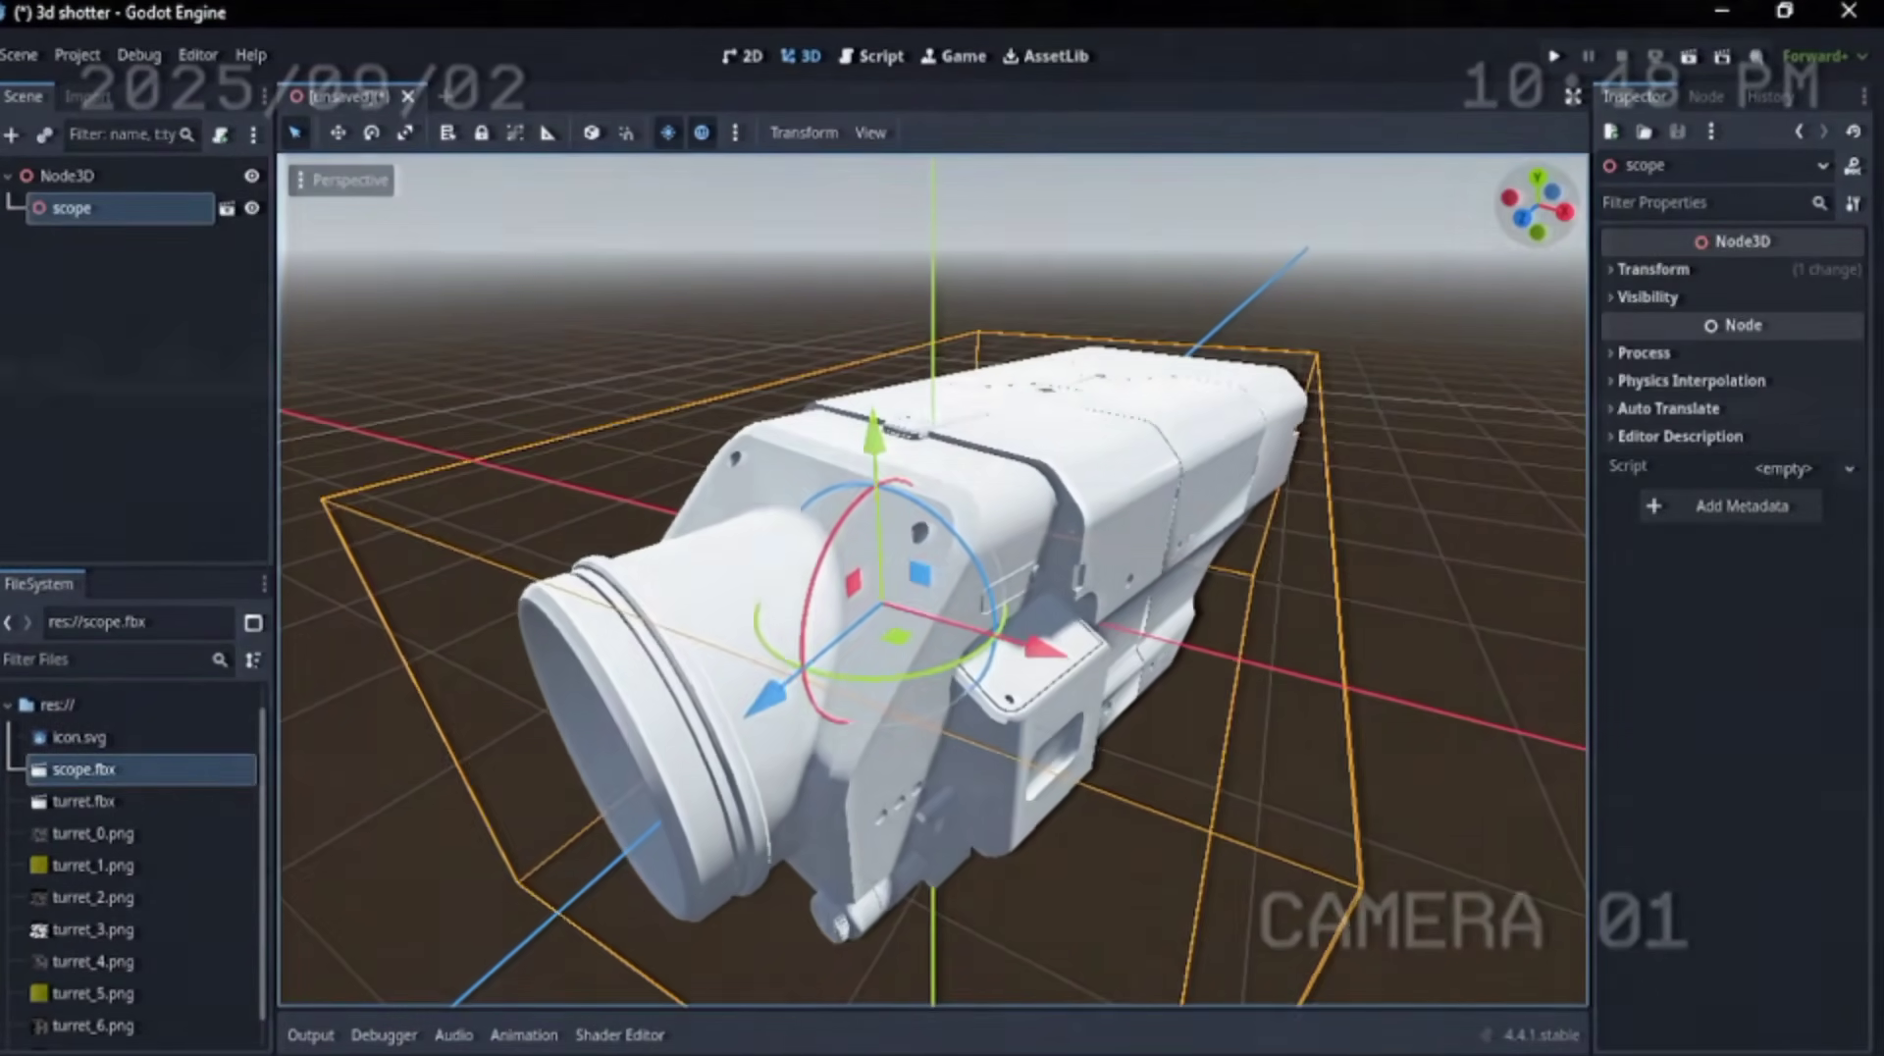
{"action": "middle_click_drag", "start_coordinate": [883, 603], "coordinate": [805, 535]}
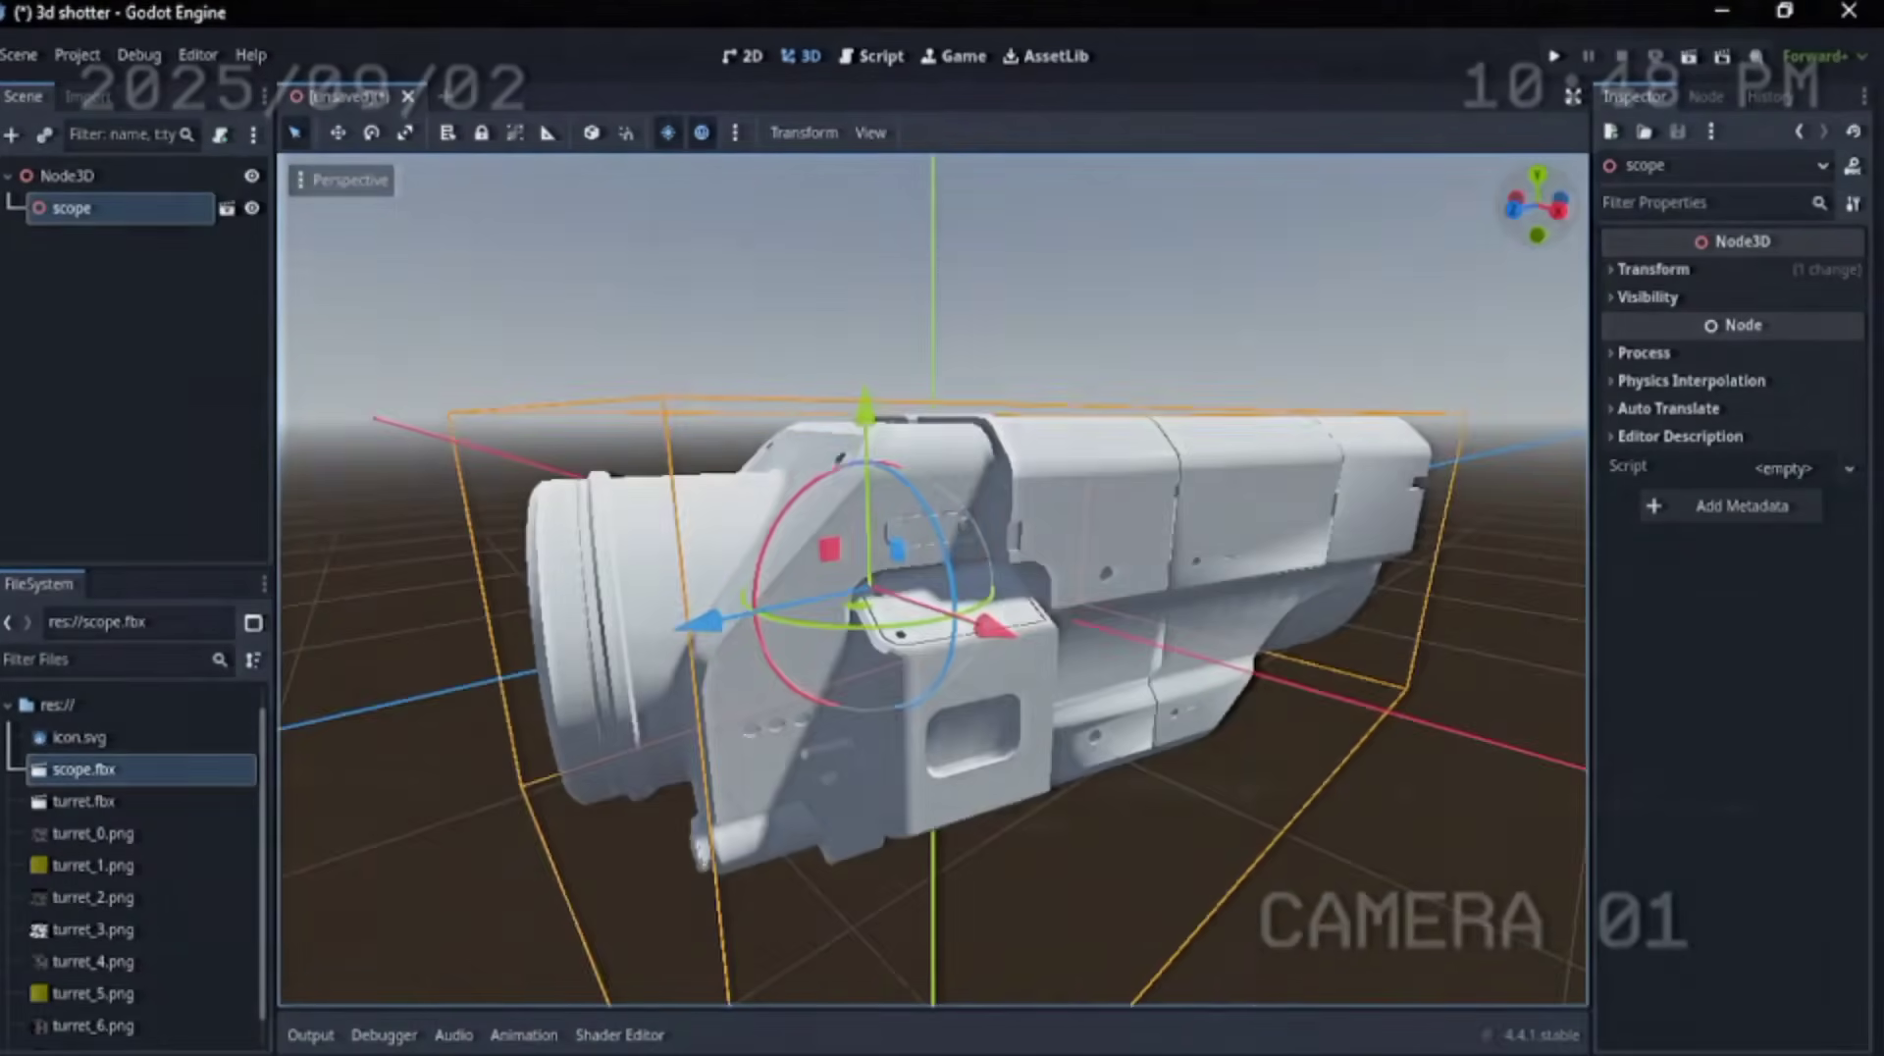
{"action": "left_click_drag", "start_coordinate": [1533, 218], "coordinate": [1305, 269]}
{"action": "left_click", "coordinate": [1512, 252]}
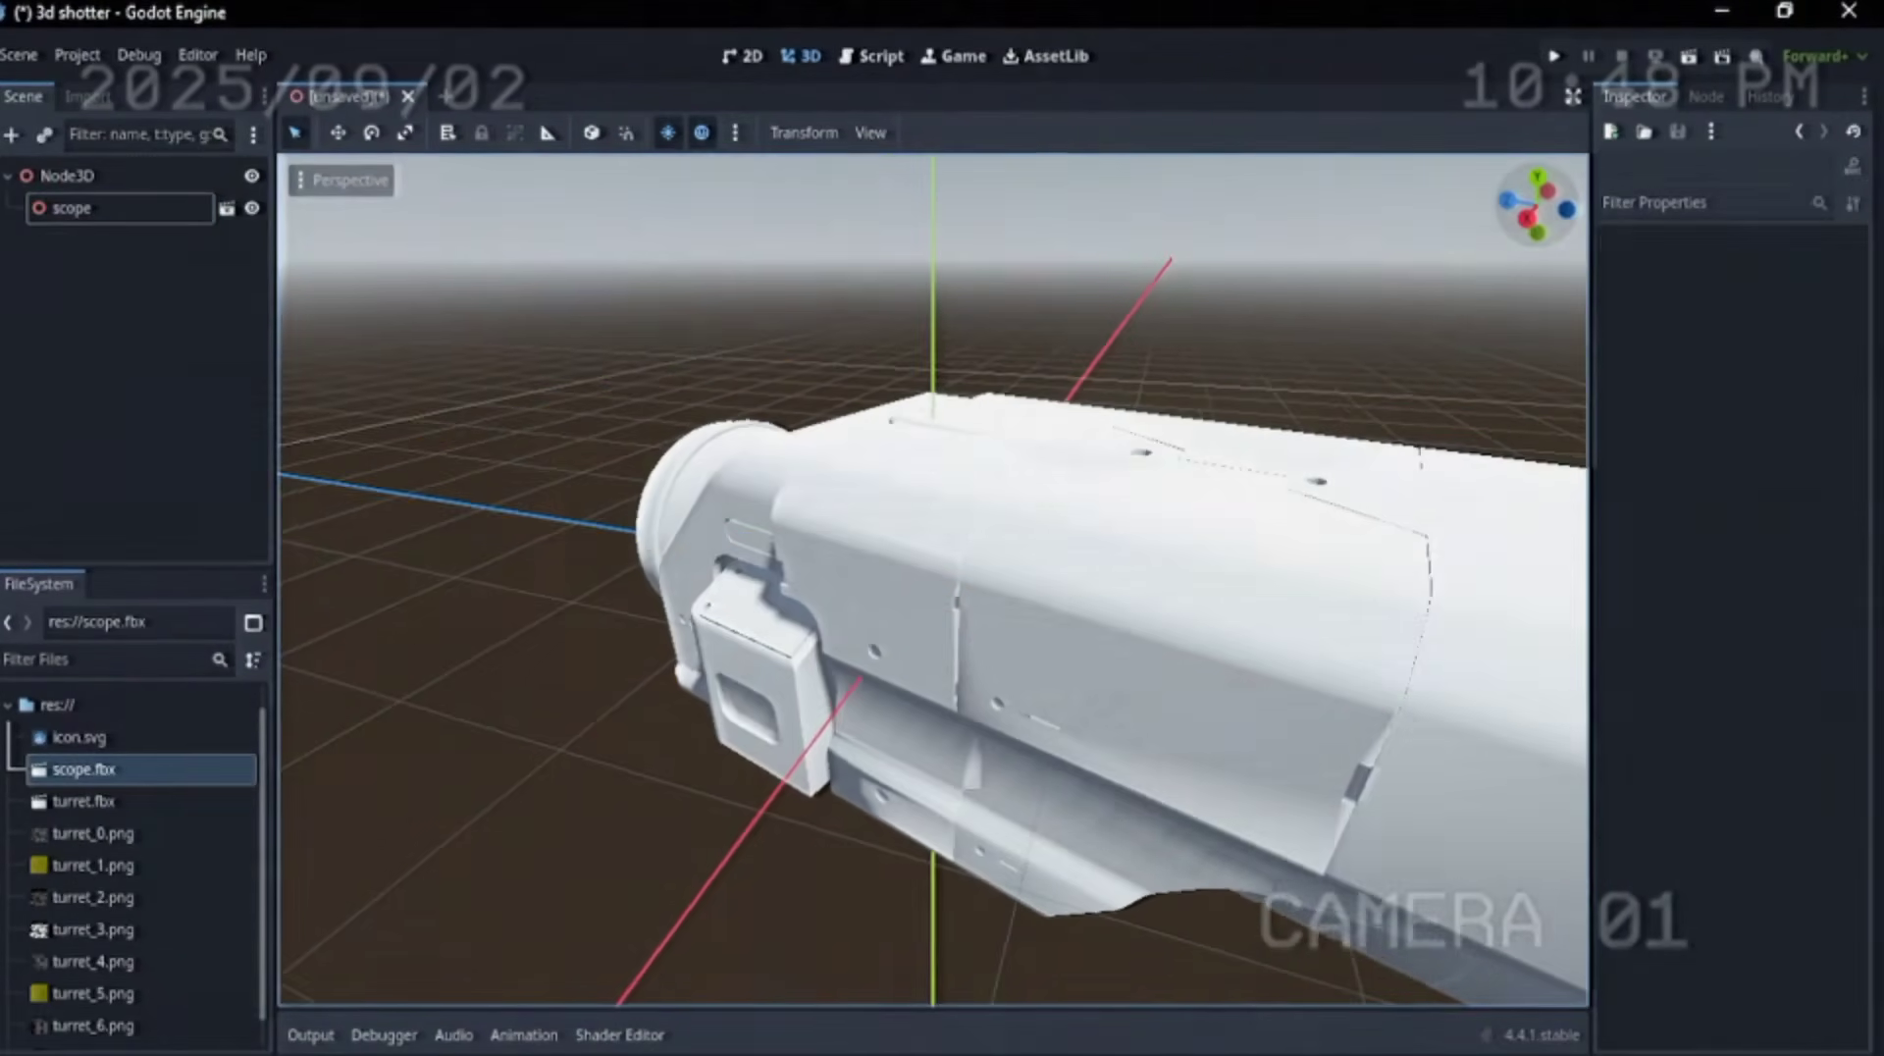
{"action": "left_click_drag", "start_coordinate": [1531, 218], "coordinate": [1796, 181]}
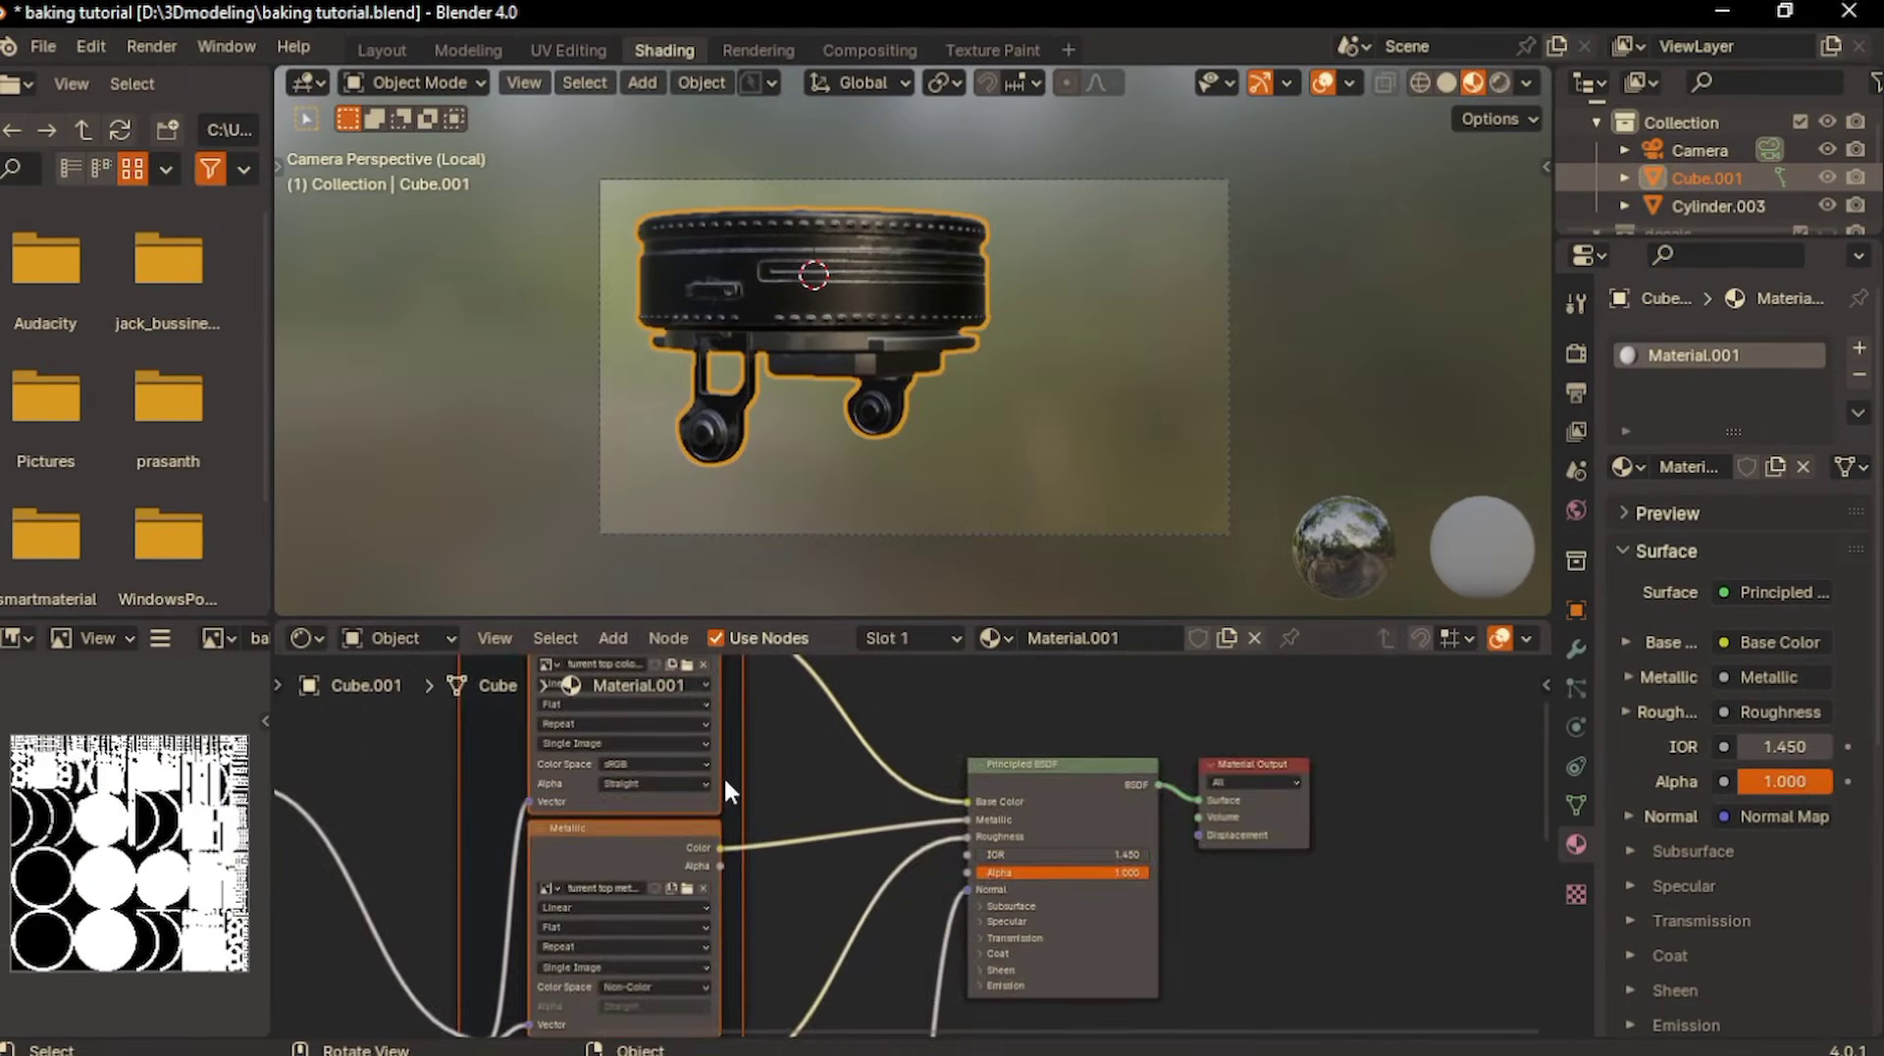
{"action": "scroll", "coordinate": [685, 815], "scroll_direction": "up", "scroll_amount": 4}
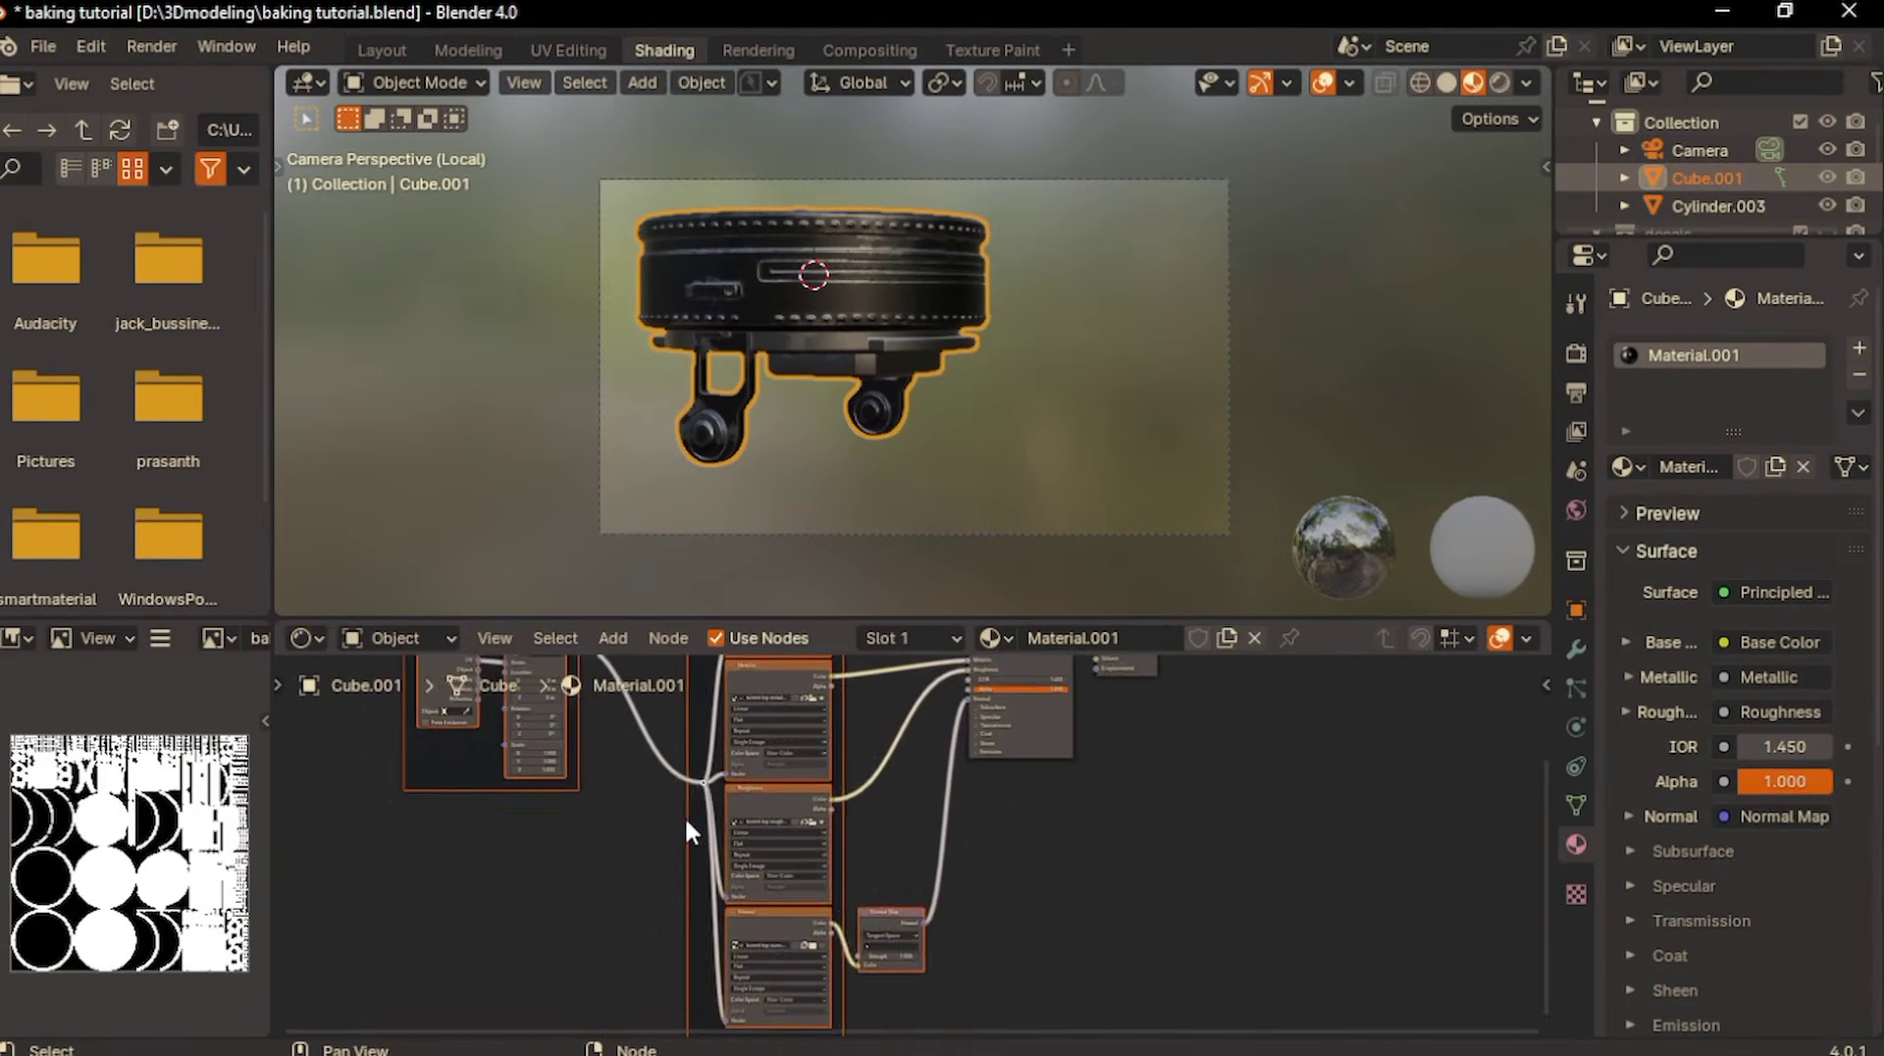
- Switch to Blender and examine the texture nodes of Material.001 alongside the shaded turret mount
{"action": "scroll", "coordinate": [685, 820], "scroll_direction": "up", "scroll_amount": 4}
{"action": "middle_click_drag", "start_coordinate": [647, 729], "coordinate": [718, 876]}
{"action": "scroll", "coordinate": [963, 765], "scroll_direction": "down", "scroll_amount": 4}
{"action": "middle_click_drag", "start_coordinate": [886, 952], "coordinate": [834, 910]}
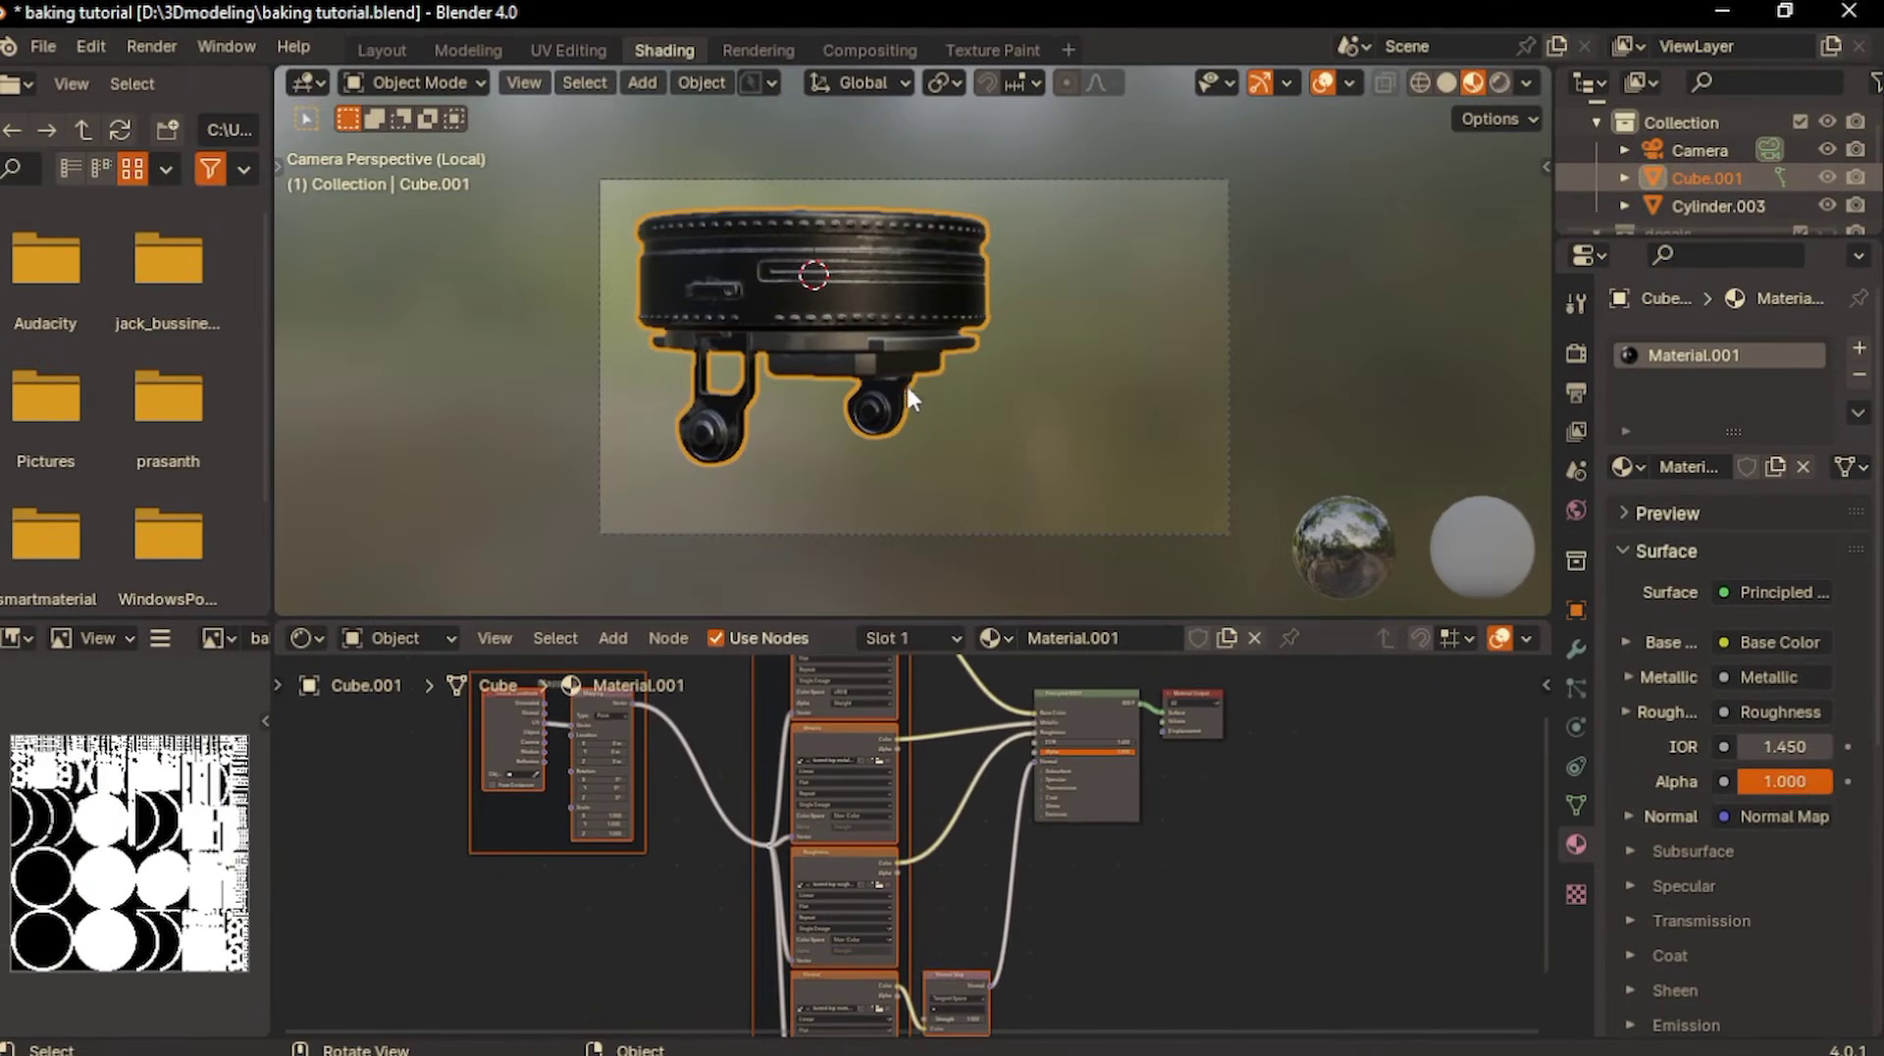
{"action": "middle_click_drag", "start_coordinate": [906, 378], "coordinate": [893, 456]}
{"action": "scroll", "coordinate": [906, 378], "scroll_direction": "up", "scroll_amount": 3}
{"action": "mouse_move", "coordinate": [906, 378]}
{"action": "middle_mouse_down"}
{"action": "mouse_move", "coordinate": [868, 304]}
{"action": "mouse_move", "coordinate": [946, 289]}
{"action": "mouse_move", "coordinate": [1030, 358]}
{"action": "mouse_move", "coordinate": [1236, 407]}
{"action": "mouse_move", "coordinate": [942, 363]}
{"action": "mouse_move", "coordinate": [1060, 344]}
{"action": "mouse_move", "coordinate": [913, 378]}
{"action": "middle_mouse_up"}
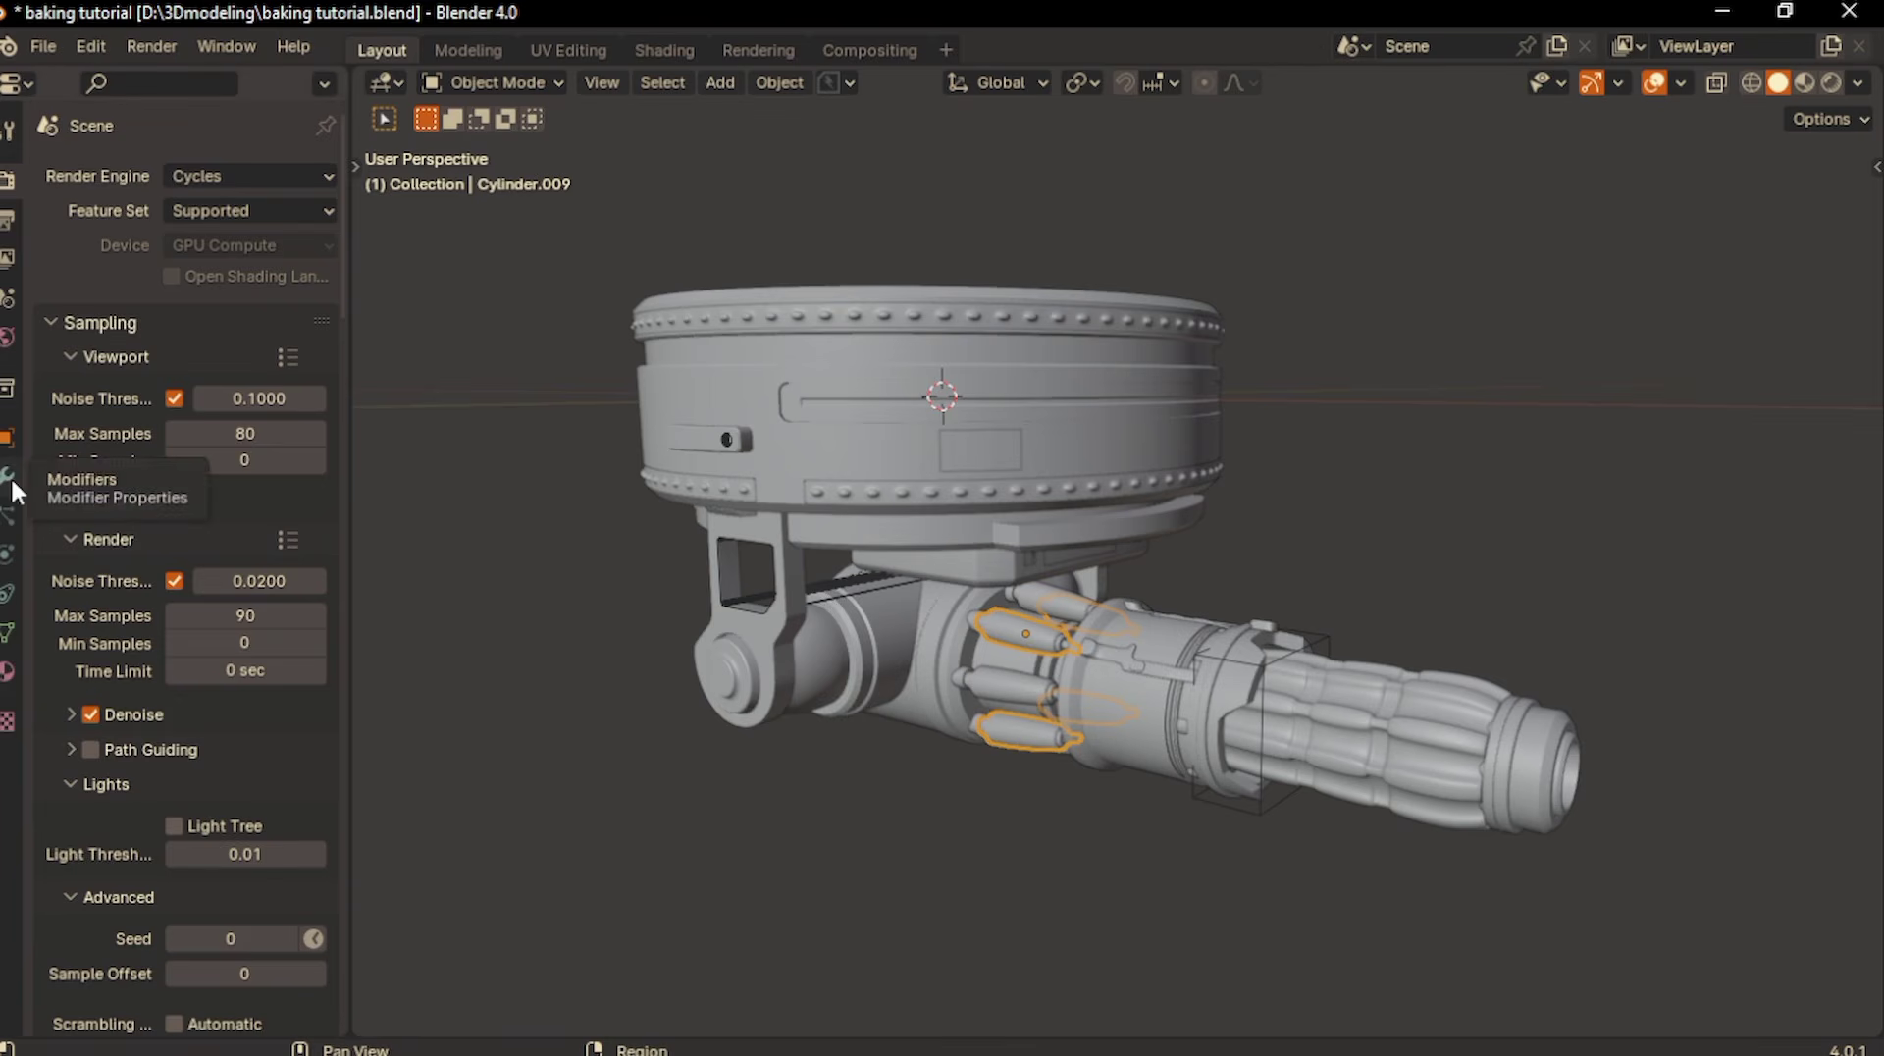
- Review the modifier stacks on the turret's gun cylinder and the rectangular decal on the ring
{"action": "left_click", "coordinate": [12, 483]}
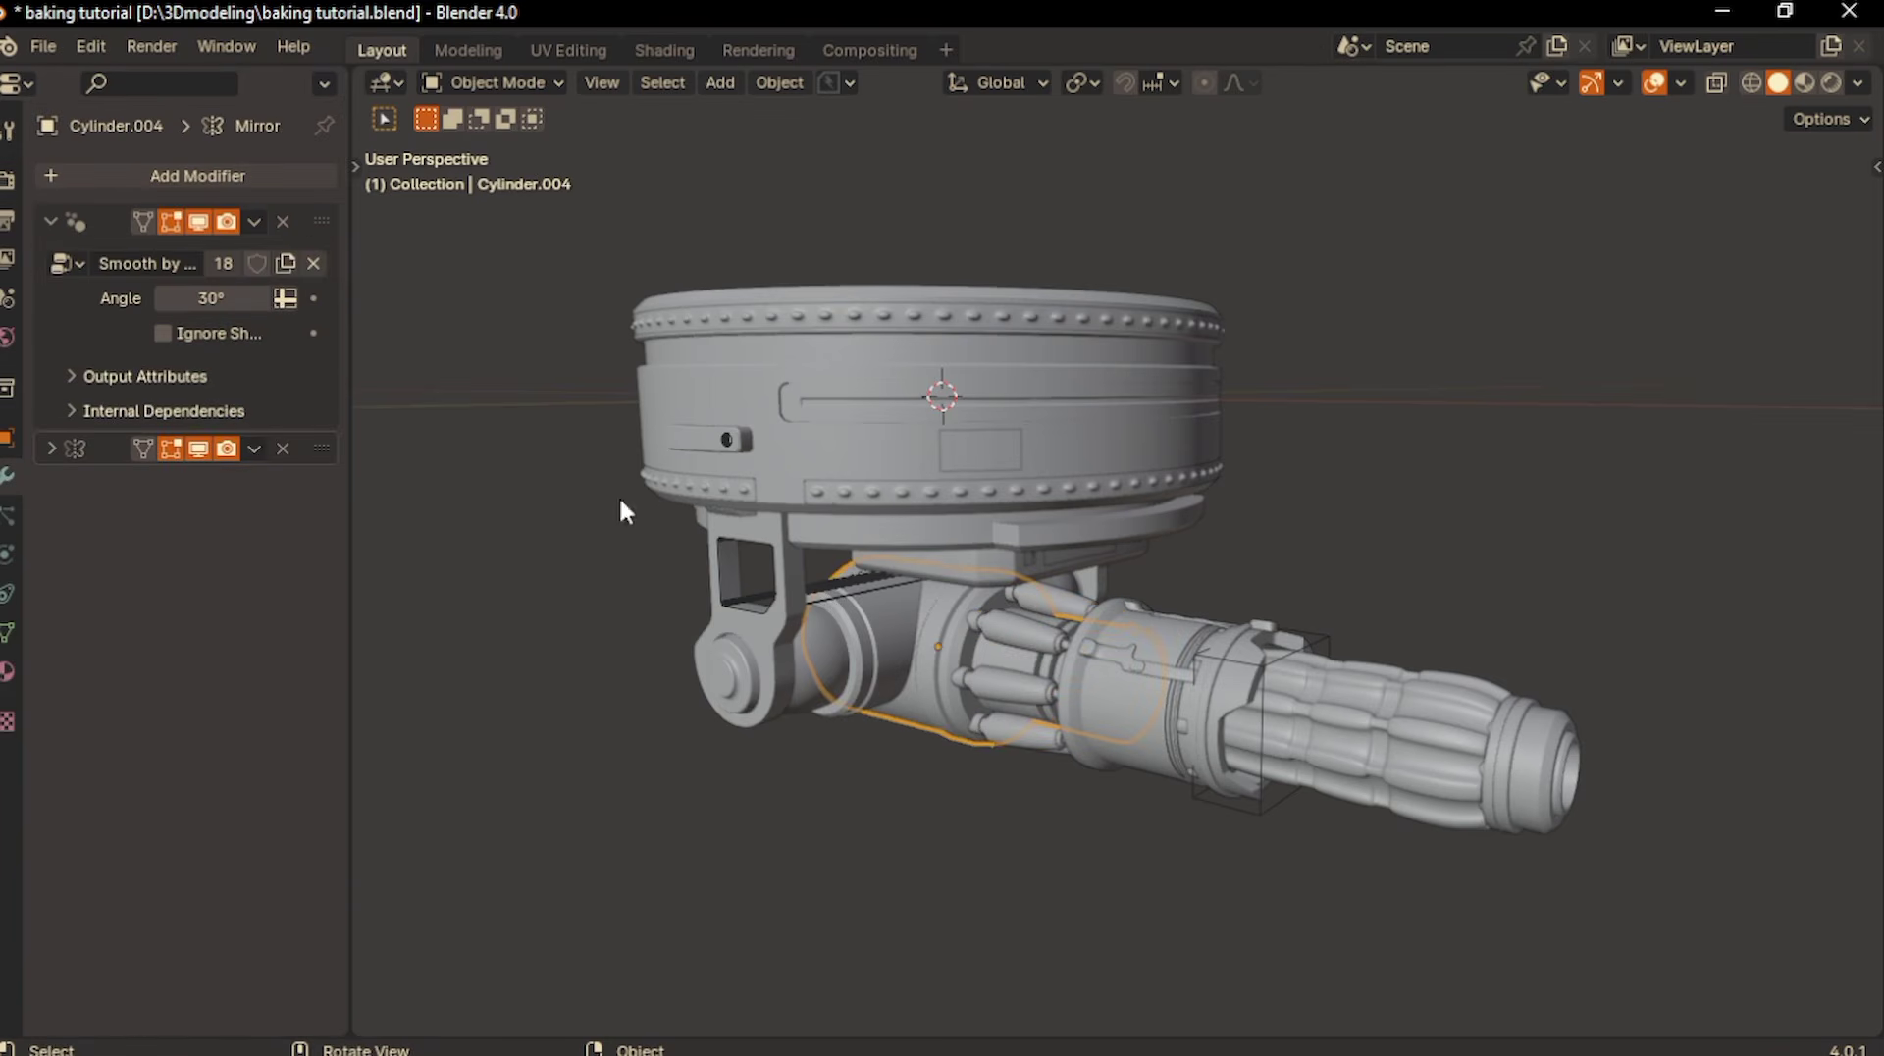
{"action": "left_click", "coordinate": [1010, 444]}
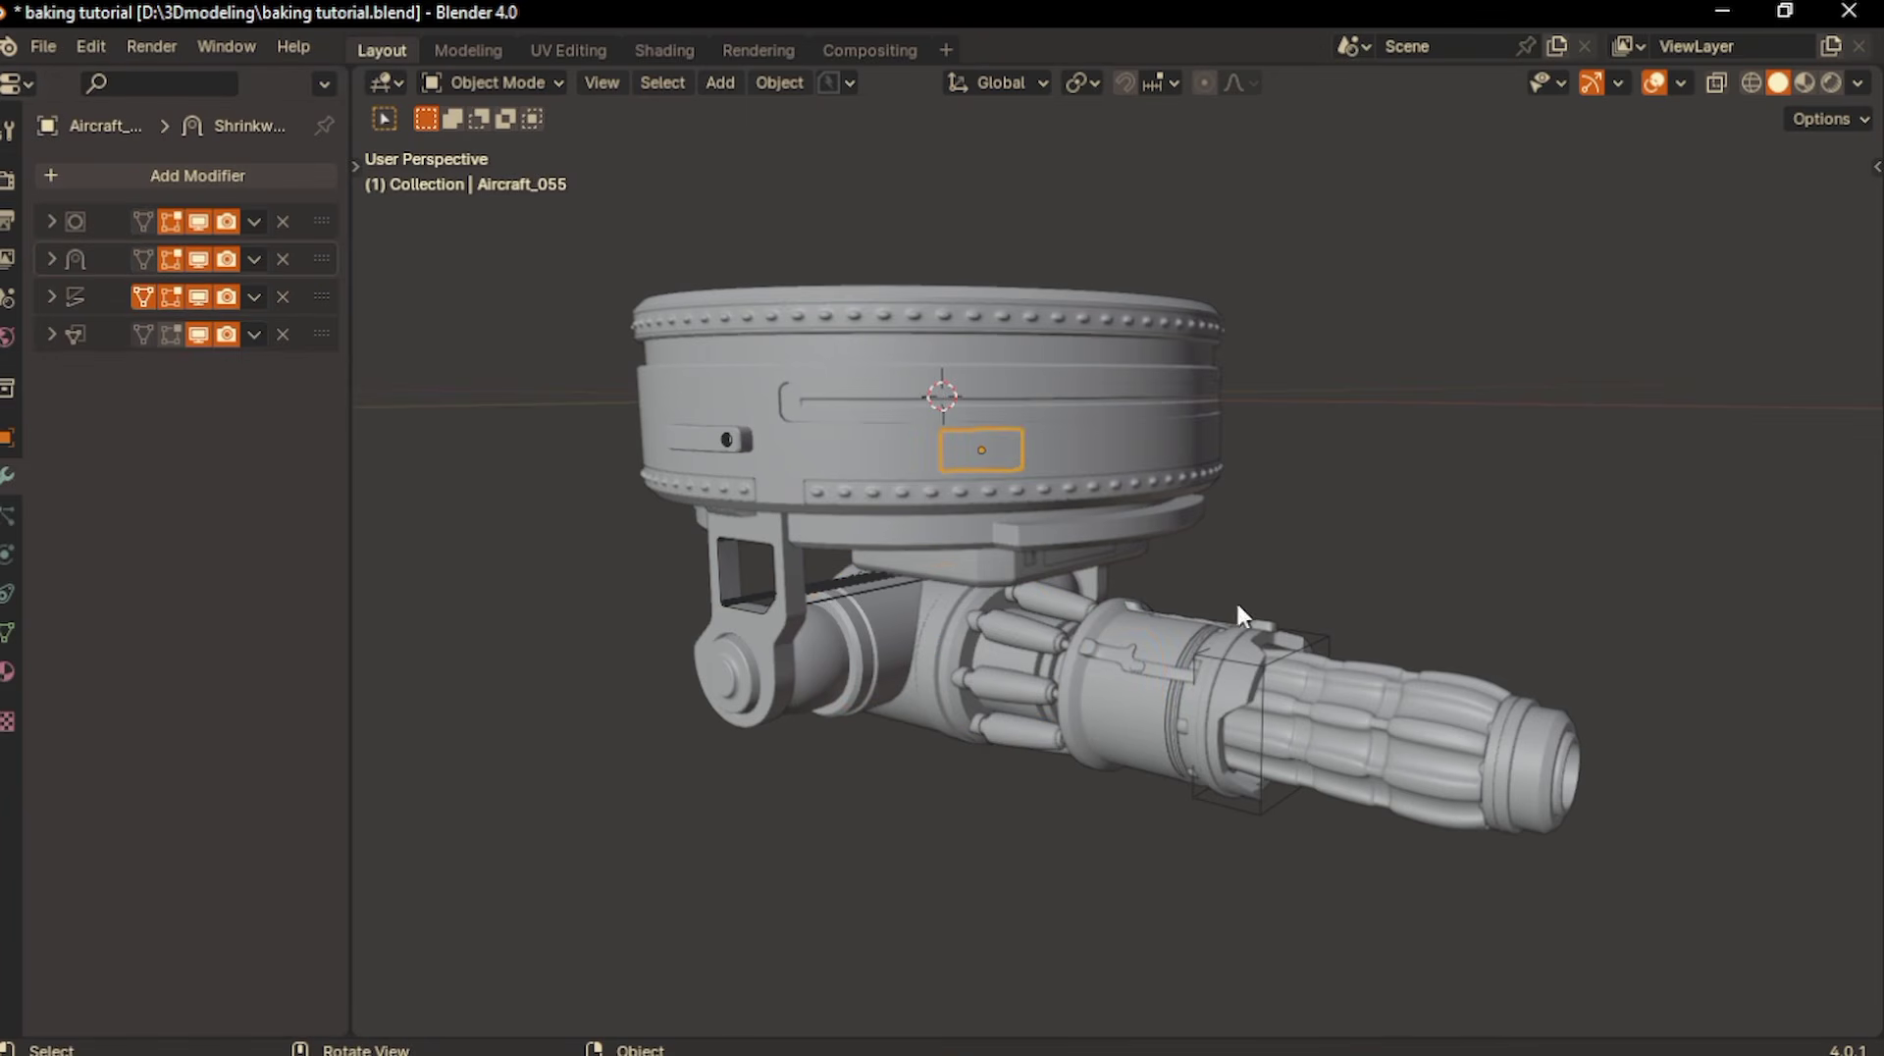
{"action": "middle_click_drag", "start_coordinate": [1004, 485], "coordinate": [875, 595]}
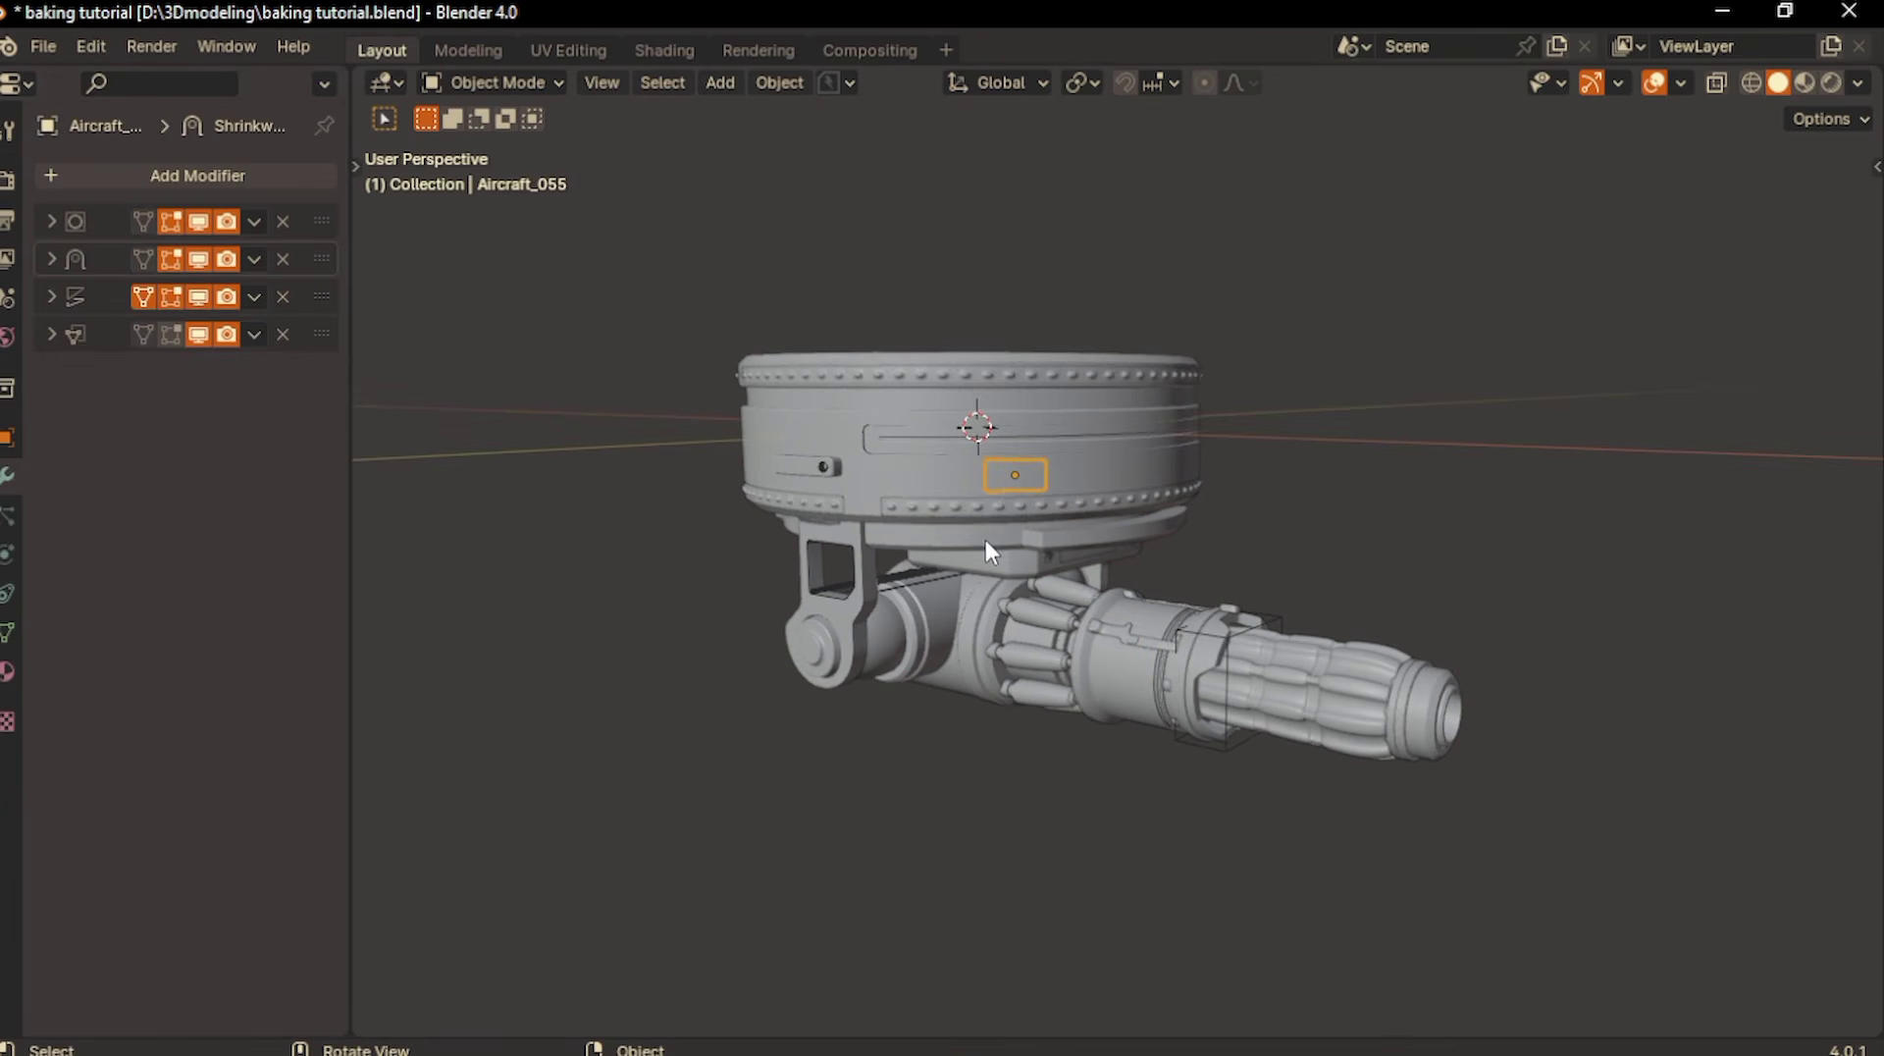
{"action": "middle_click_drag", "start_coordinate": [985, 540], "coordinate": [810, 435]}
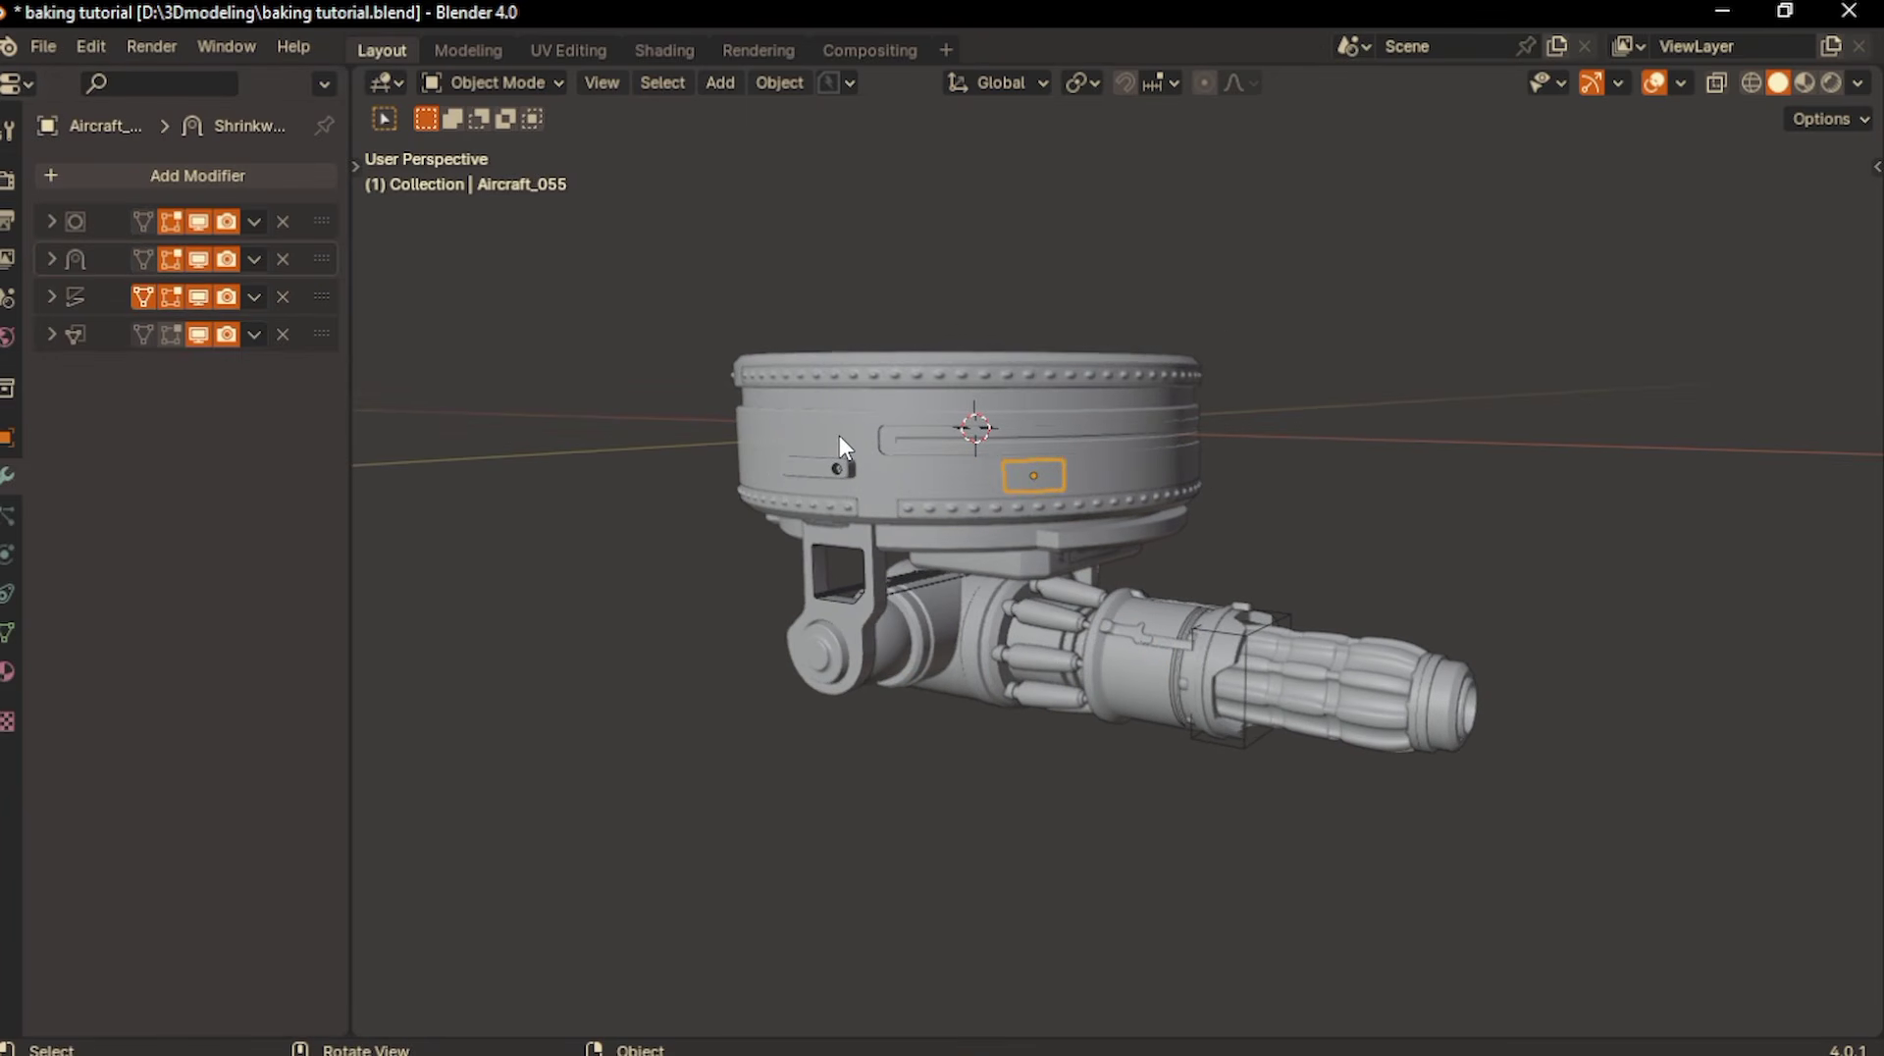
- Apply Visual Geometry to Mesh to every turret object and check that no modifiers remain on the parts
{"action": "key", "text": "a"}
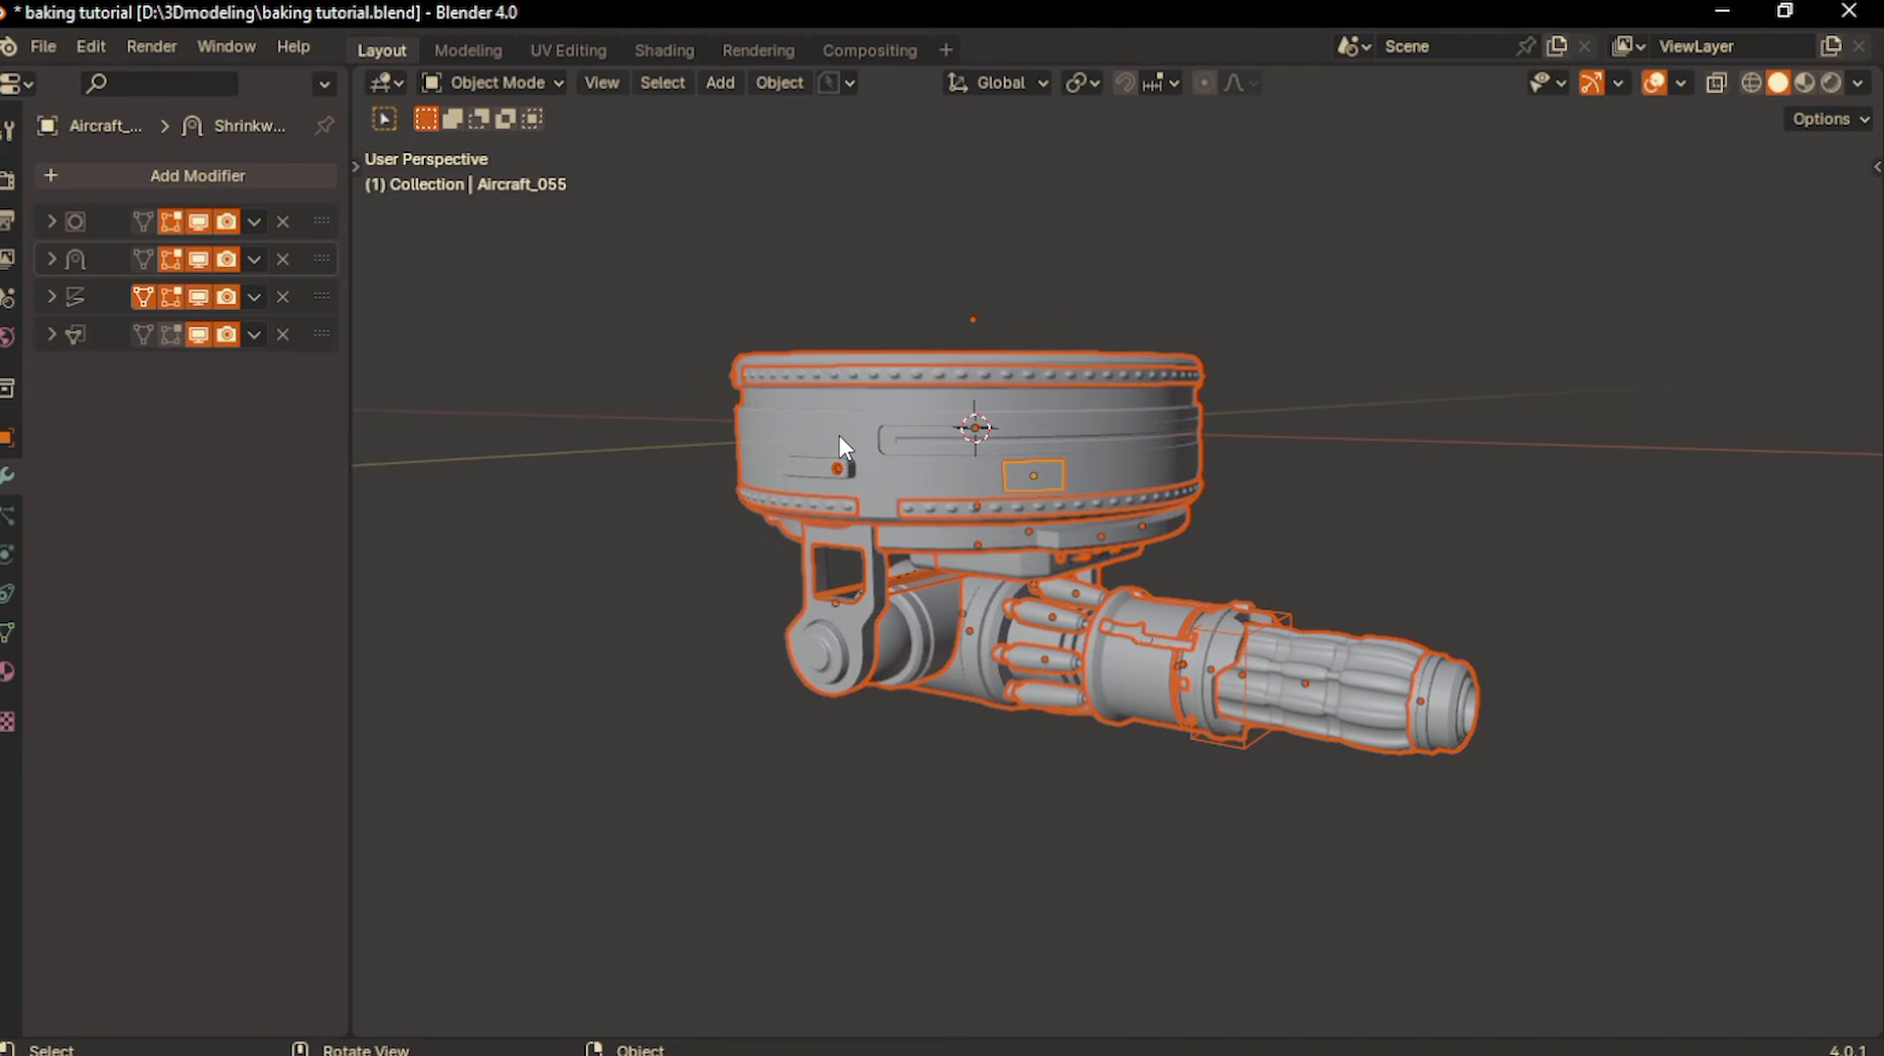
{"action": "key", "text": "ctrl+a"}
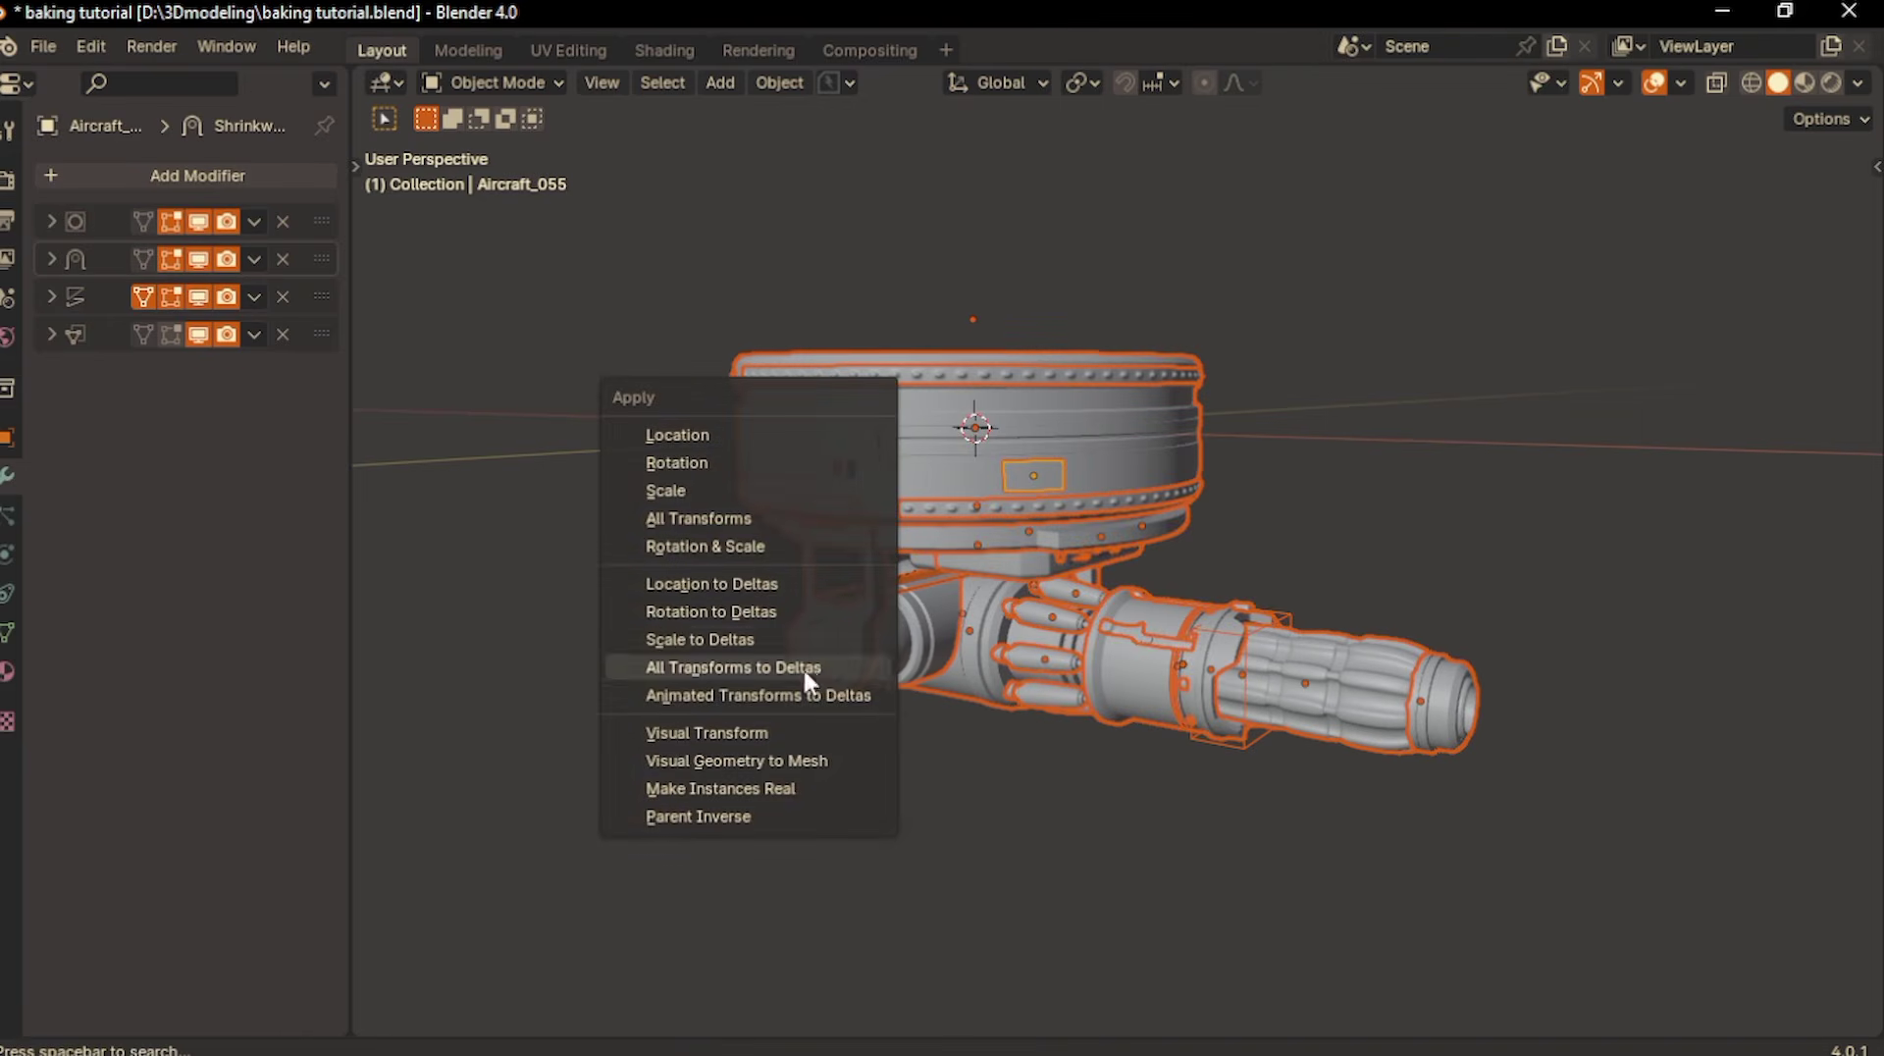
{"action": "left_click", "coordinate": [774, 769]}
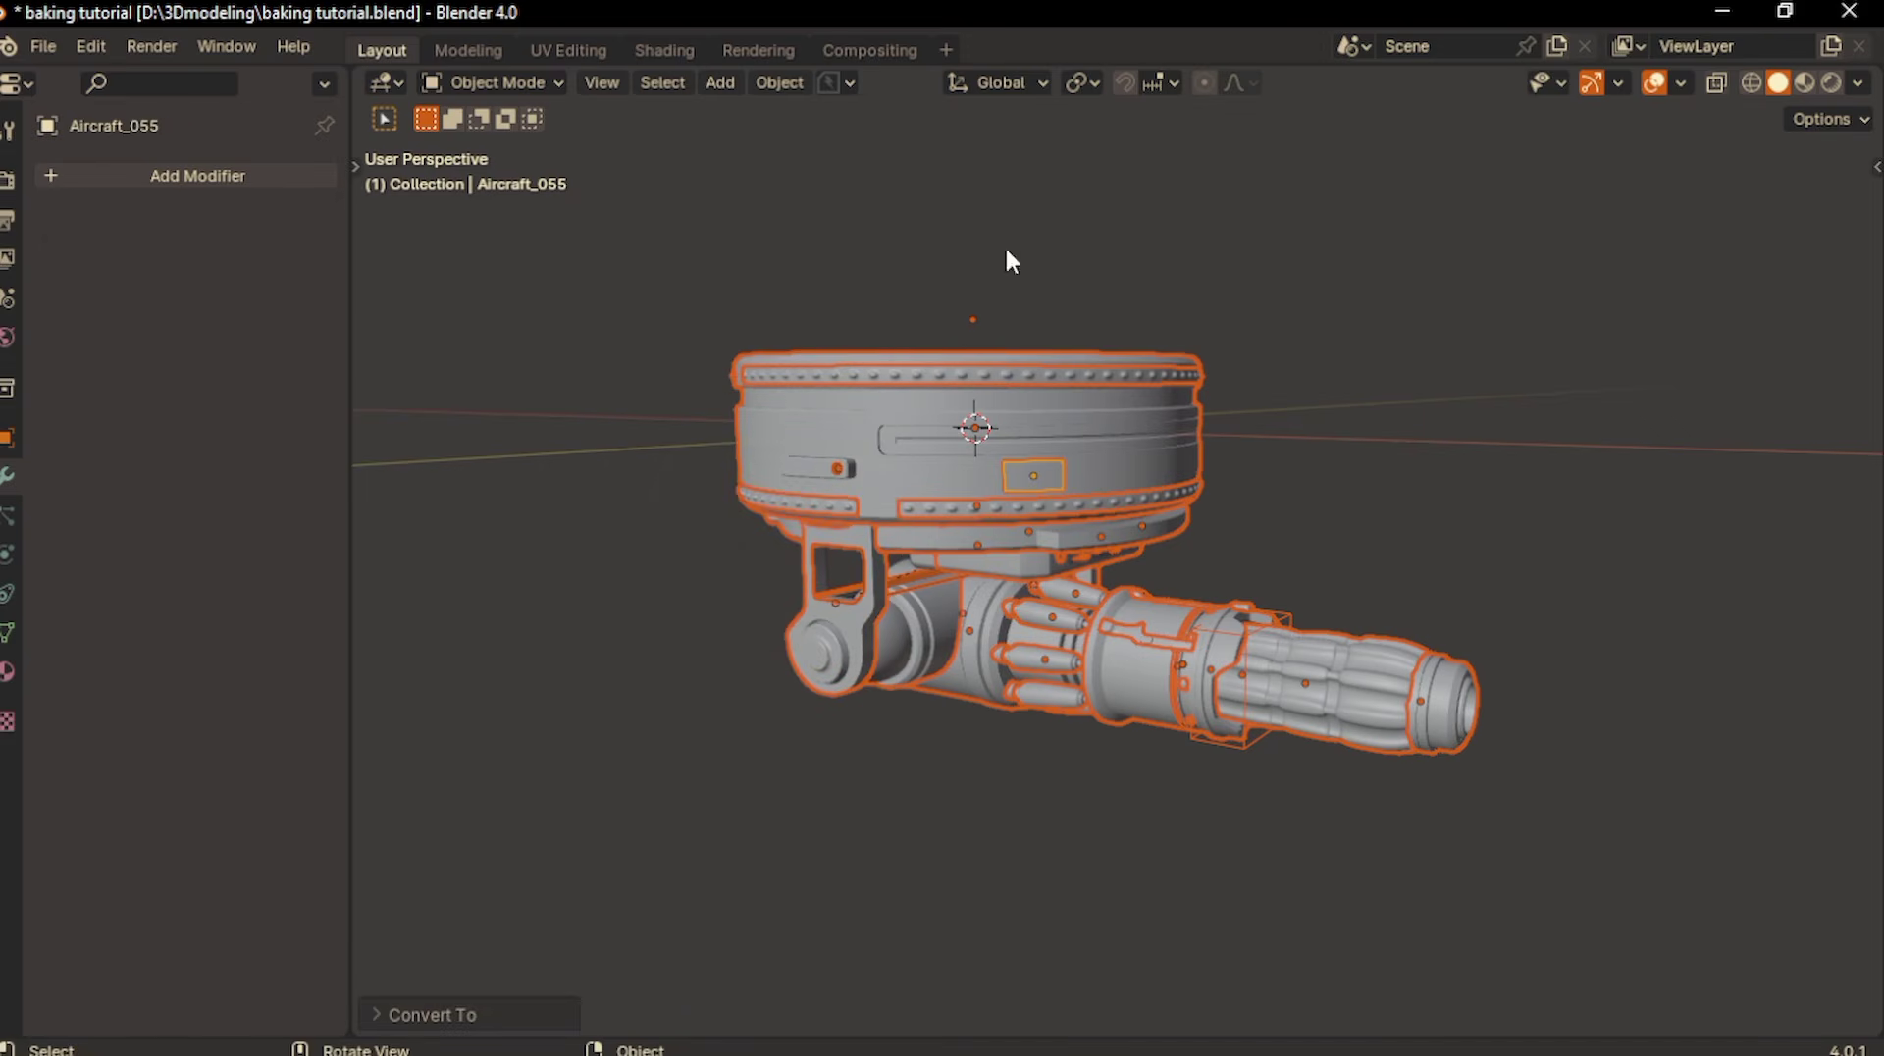
{"action": "middle_click_drag", "start_coordinate": [1186, 561], "coordinate": [1125, 518]}
{"action": "left_click", "coordinate": [1120, 507]}
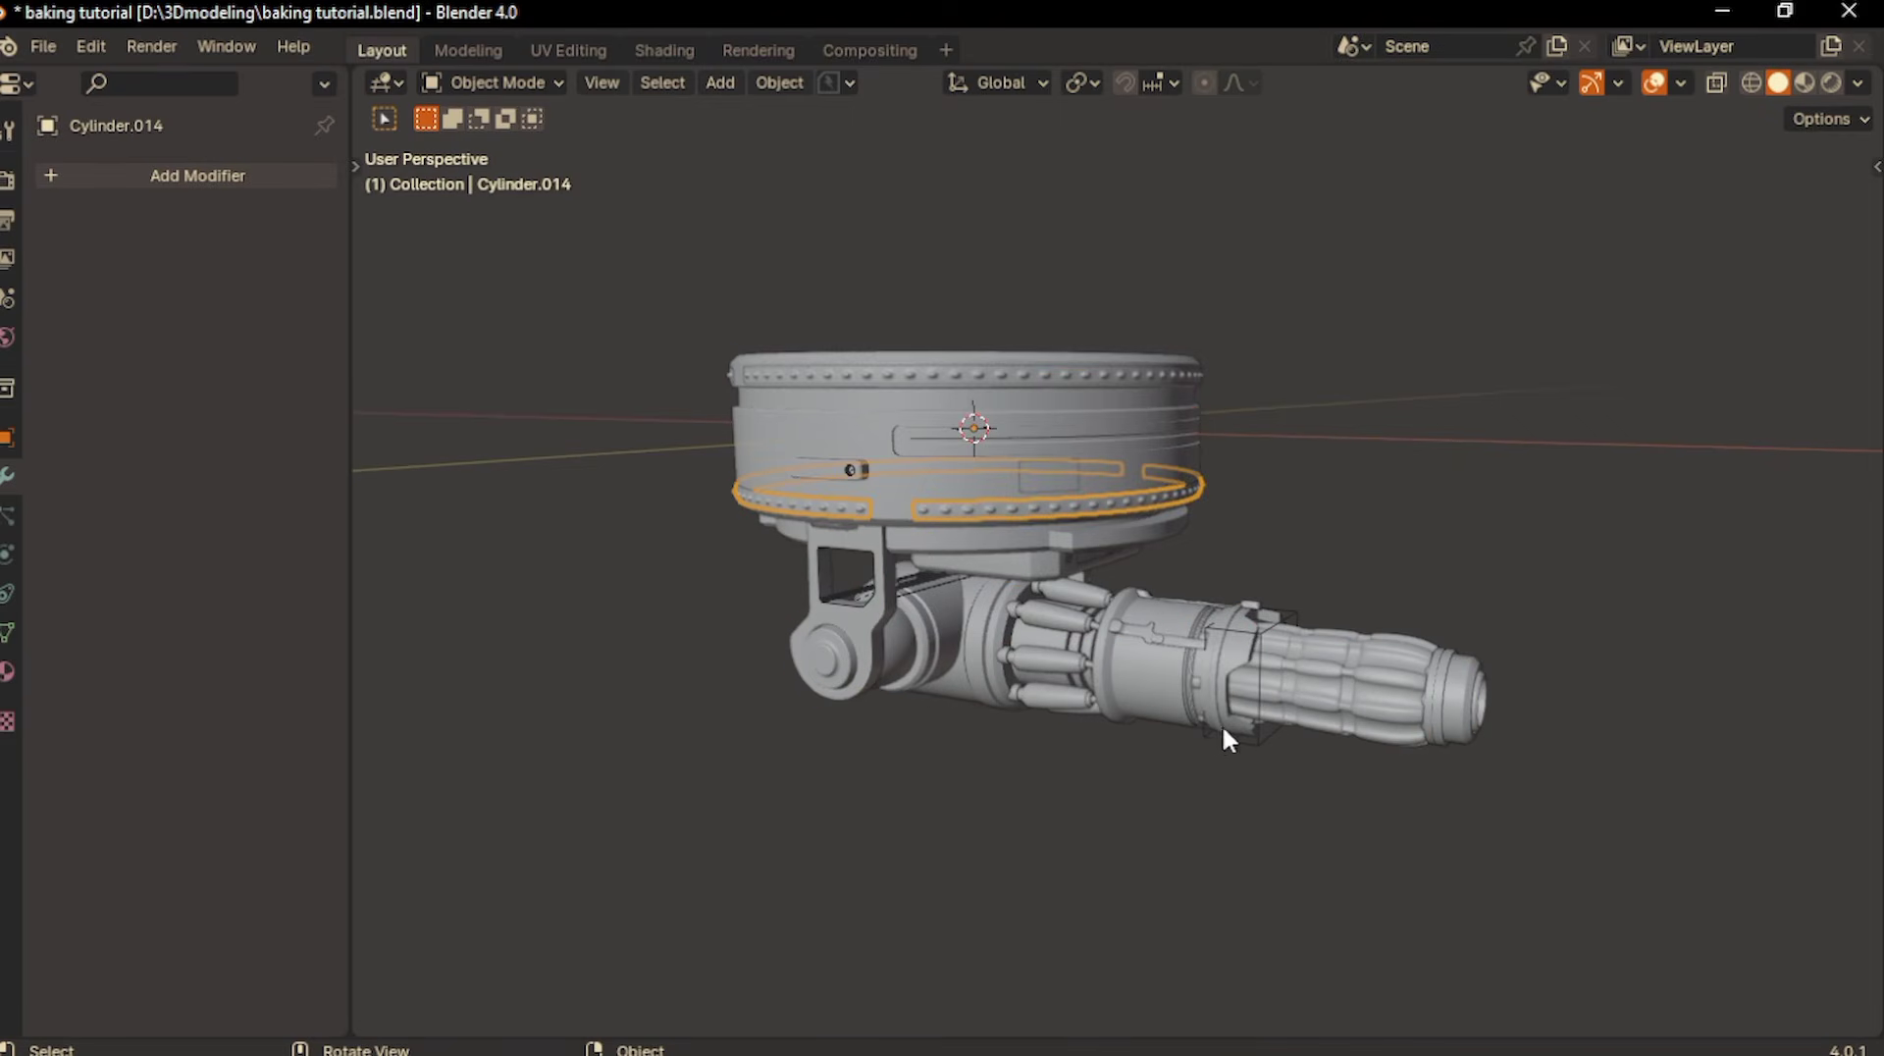
- Delete the leftover boolean cutter objects: Cutter.001, Cutter.002 and Cutter
{"action": "left_click", "coordinate": [1150, 771]}
{"action": "scroll", "coordinate": [1150, 770], "scroll_direction": "up", "scroll_amount": 2}
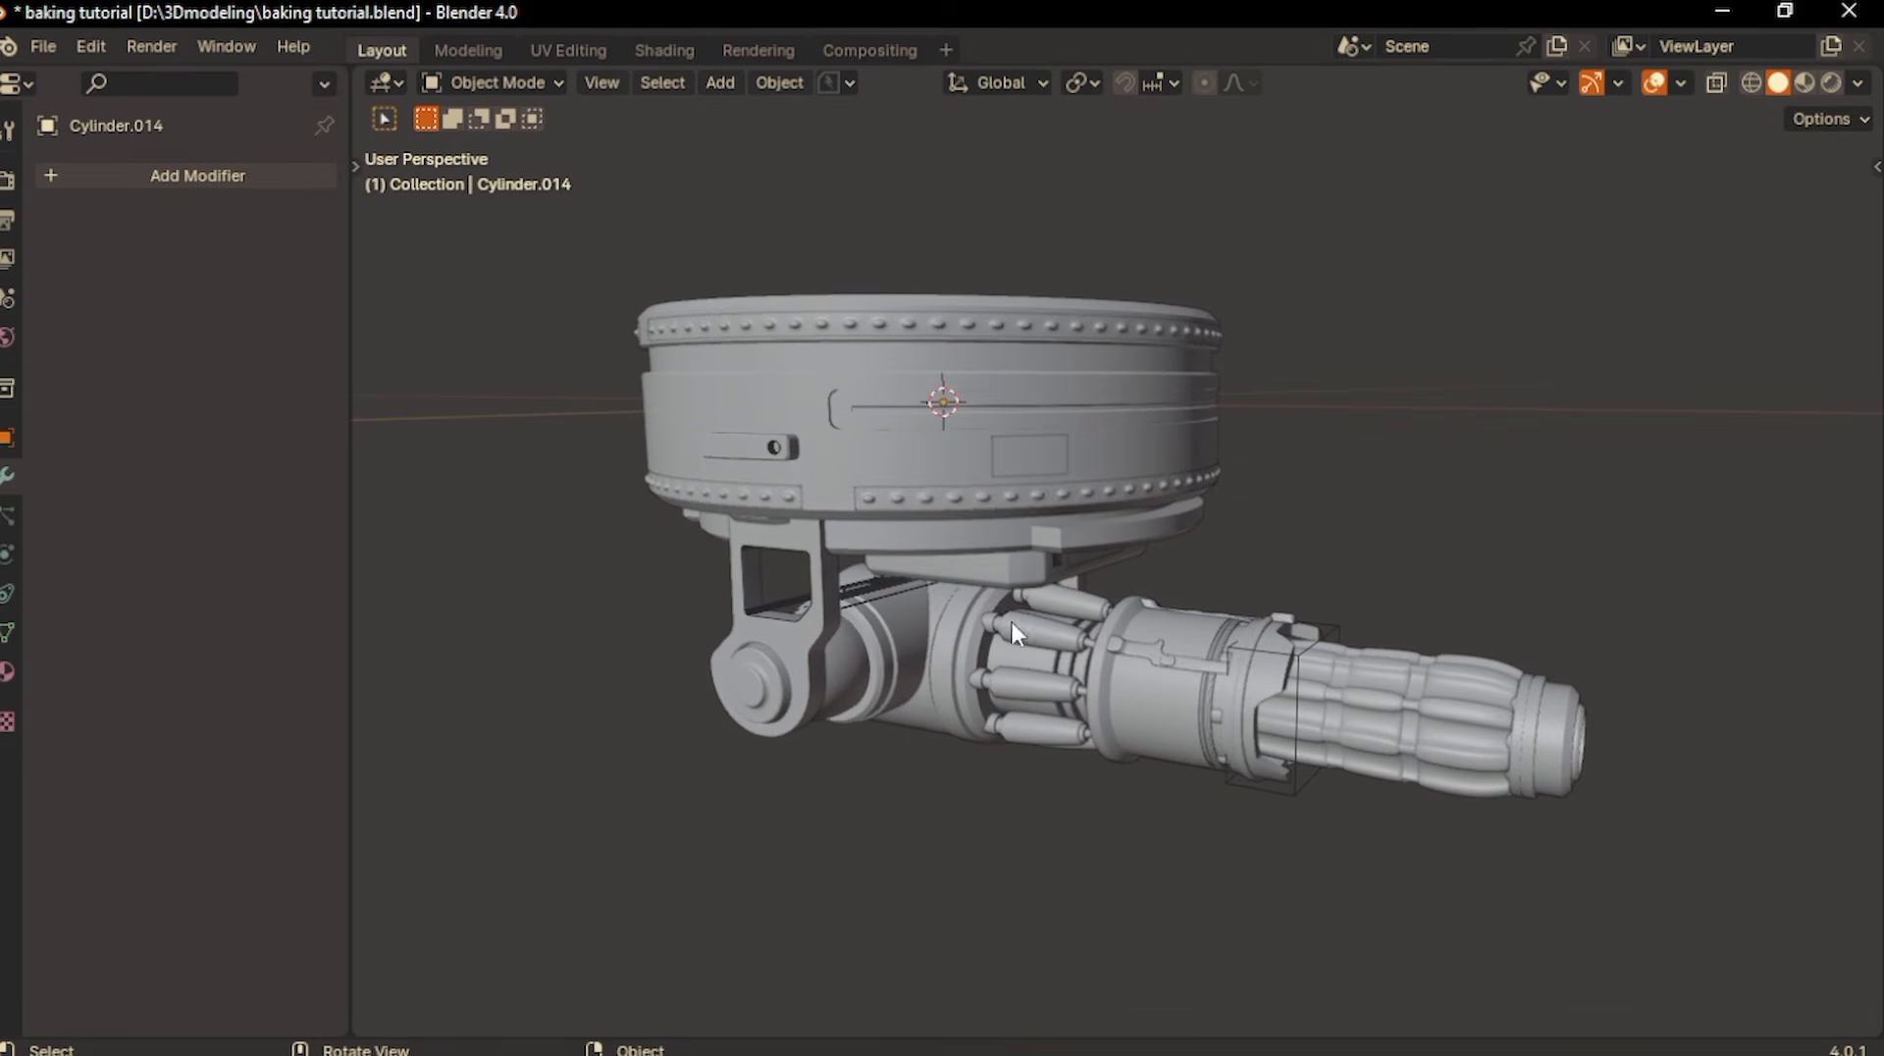
{"action": "left_click", "coordinate": [871, 585]}
{"action": "key", "text": "x"}
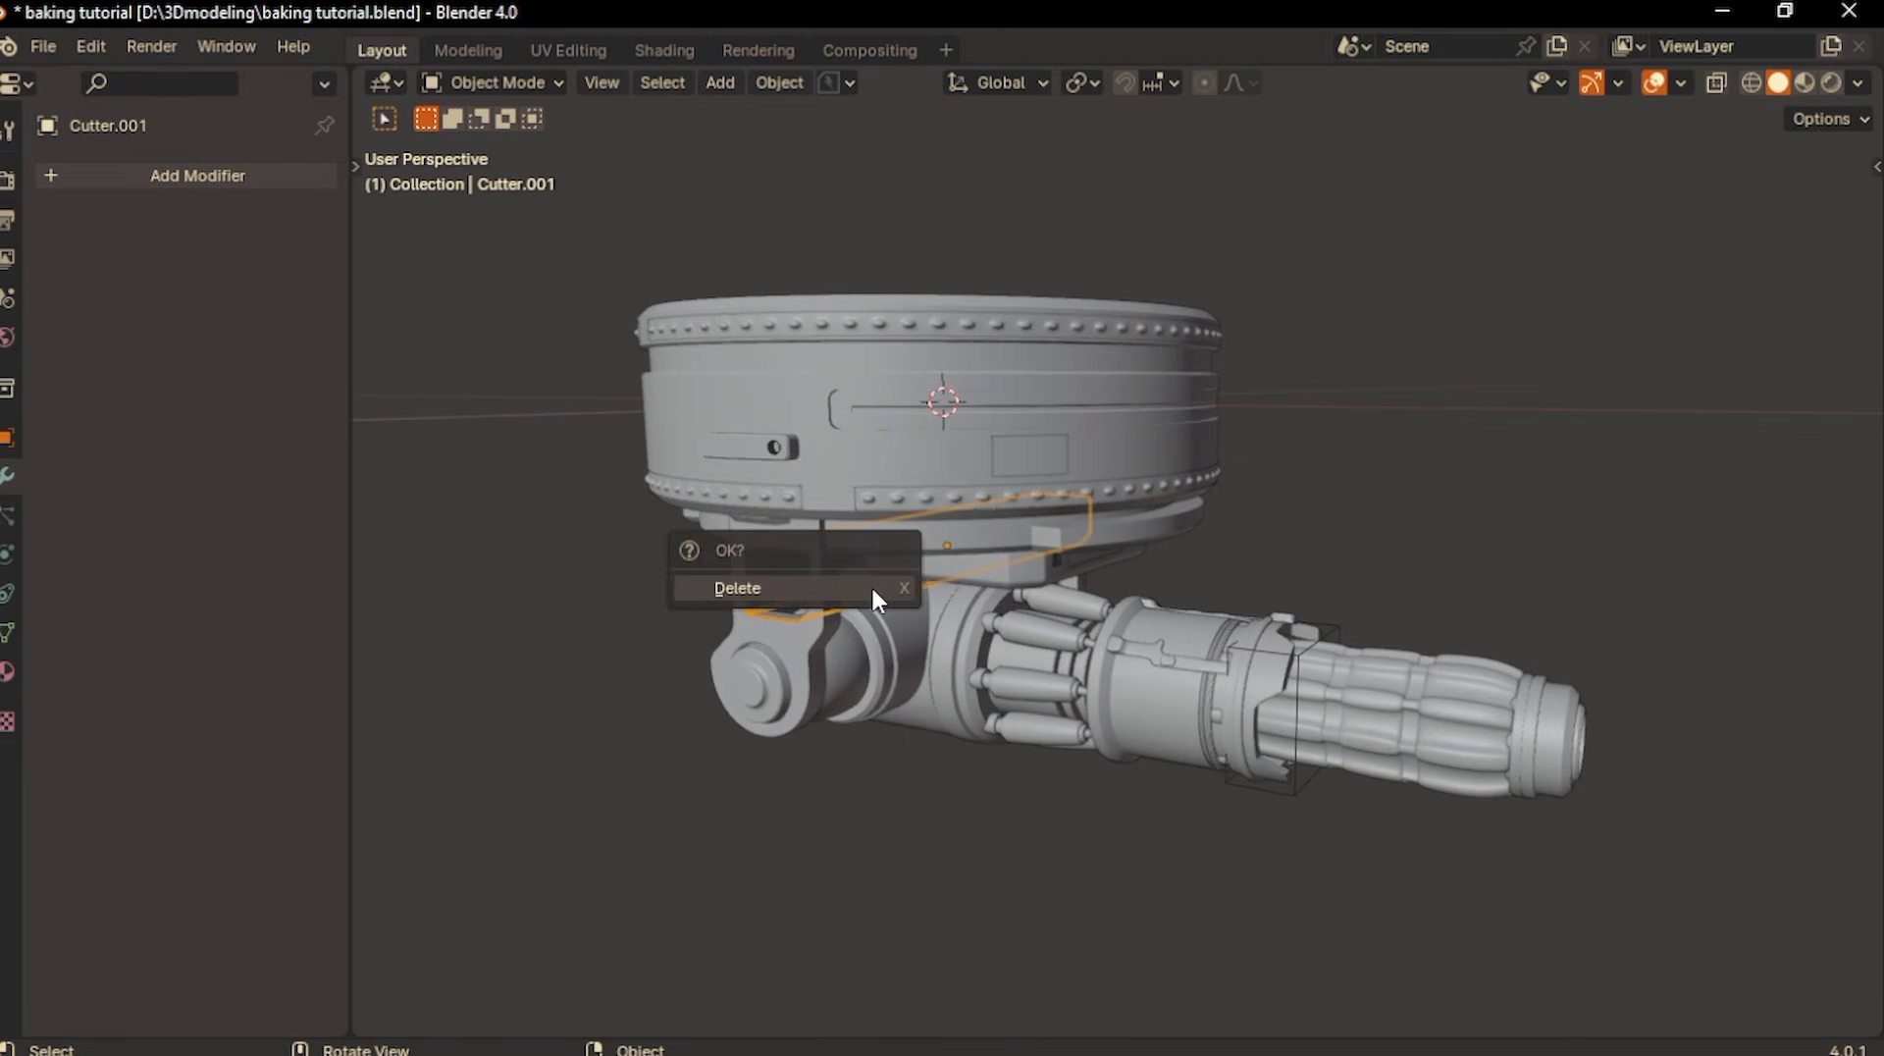
{"action": "left_click", "coordinate": [872, 589]}
{"action": "left_click", "coordinate": [1303, 650]}
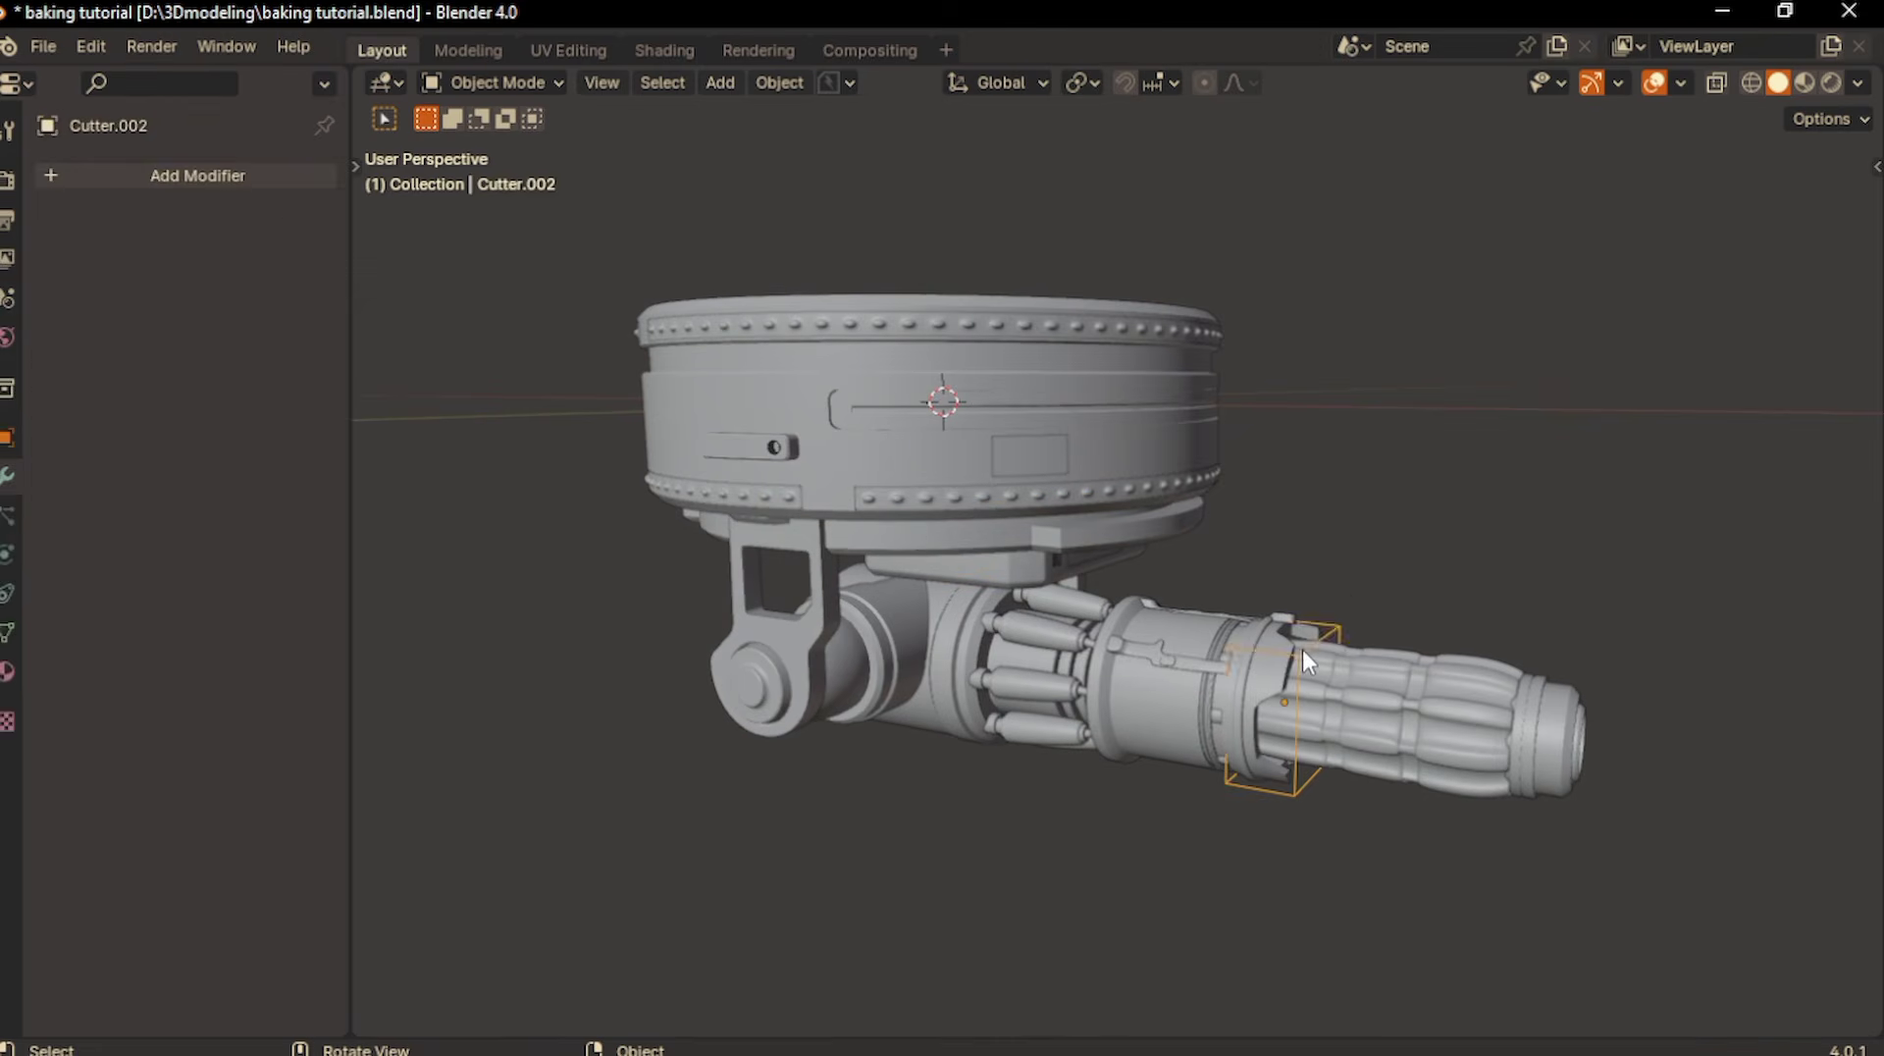
{"action": "key", "text": "x"}
{"action": "left_click", "coordinate": [1303, 653]}
{"action": "left_click", "coordinate": [771, 448]}
{"action": "key", "text": "x"}
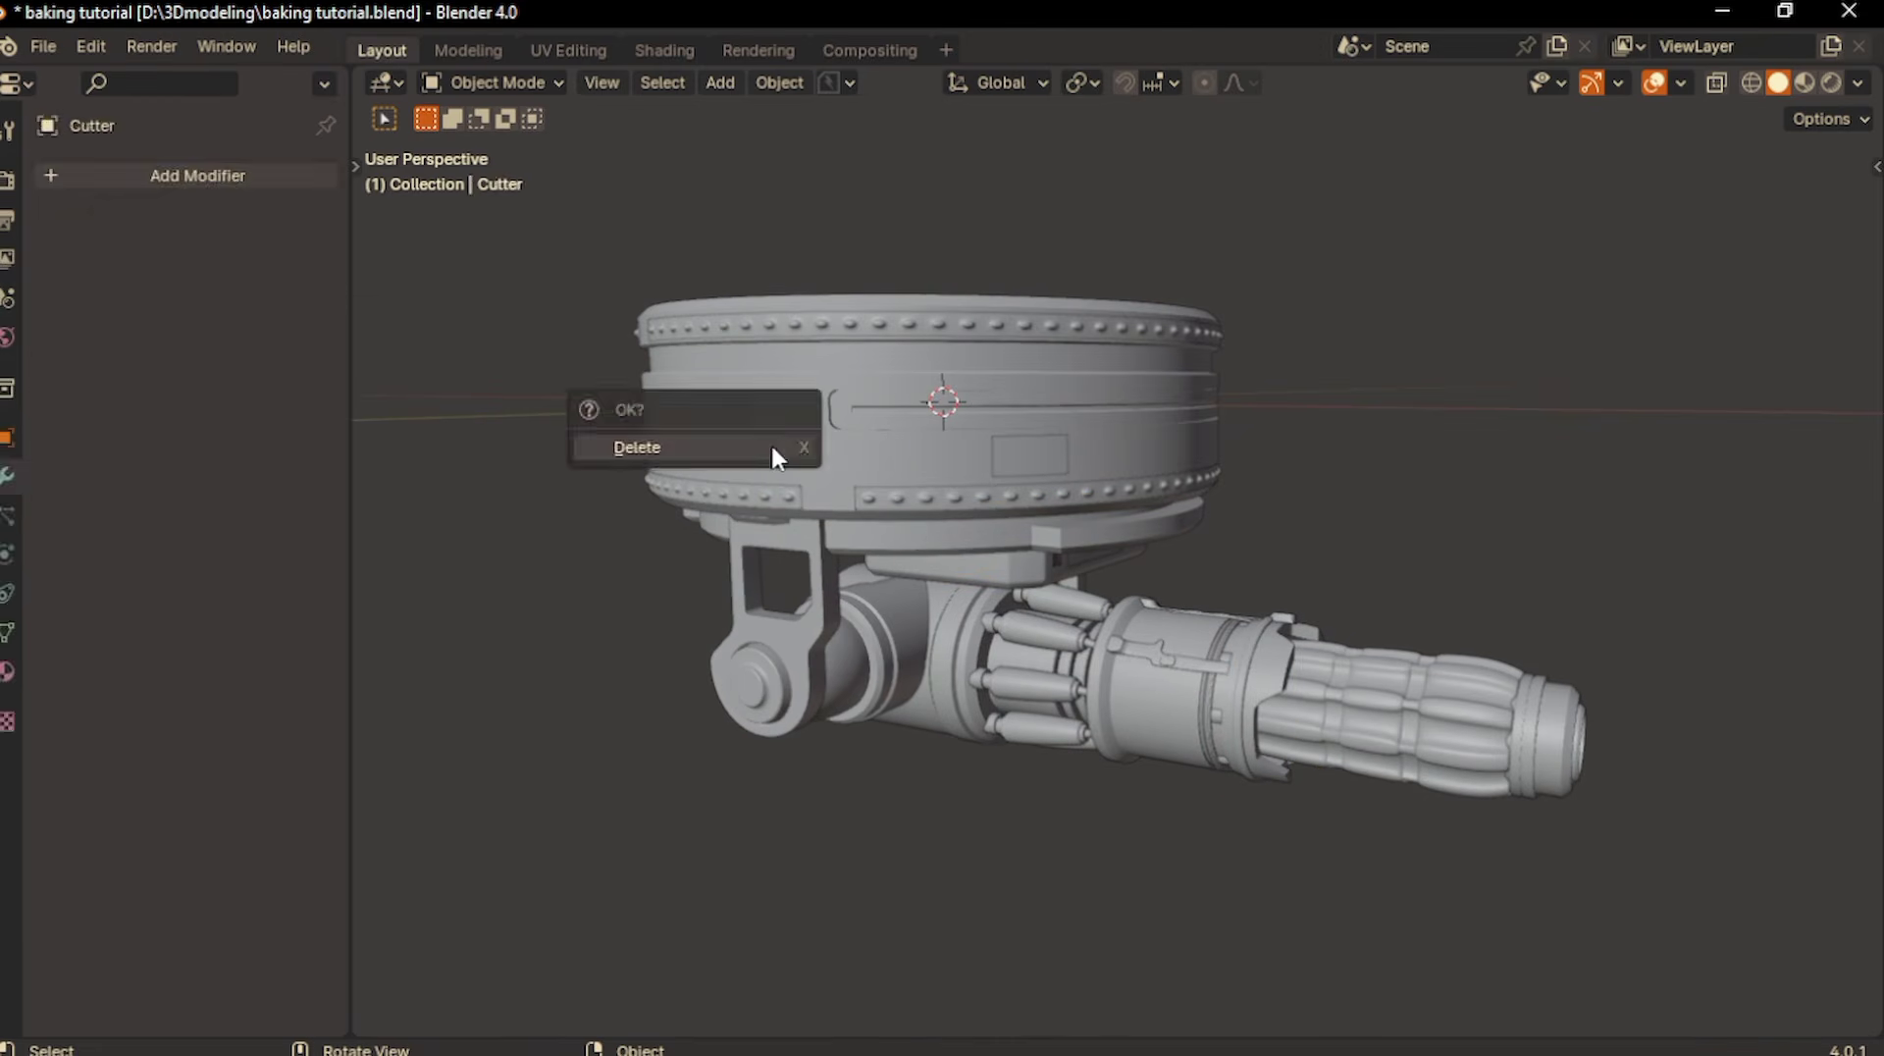
{"action": "left_click", "coordinate": [772, 449]}
{"action": "middle_click_drag", "start_coordinate": [771, 448], "coordinate": [769, 443]}
- Select the decals Aircraft_055, red emission_011 and Examples_008 and move them into the decals collection
{"action": "scroll", "coordinate": [772, 448], "scroll_direction": "up", "scroll_amount": 2}
{"action": "left_click", "coordinate": [966, 520]}
{"action": "middle_click_drag", "start_coordinate": [965, 521], "coordinate": [966, 520]}
{"action": "middle_click_drag", "start_coordinate": [1023, 585], "coordinate": [1146, 536]}
{"action": "left_click", "coordinate": [1027, 522], "text": "shift"}
{"action": "left_click", "coordinate": [1048, 534], "text": "shift"}
{"action": "key", "text": "ctrl+z"}
{"action": "scroll", "coordinate": [1048, 536], "scroll_direction": "up", "scroll_amount": 2}
{"action": "left_click", "coordinate": [900, 500], "text": "shift"}
{"action": "scroll", "coordinate": [1149, 539], "scroll_direction": "down", "scroll_amount": 3}
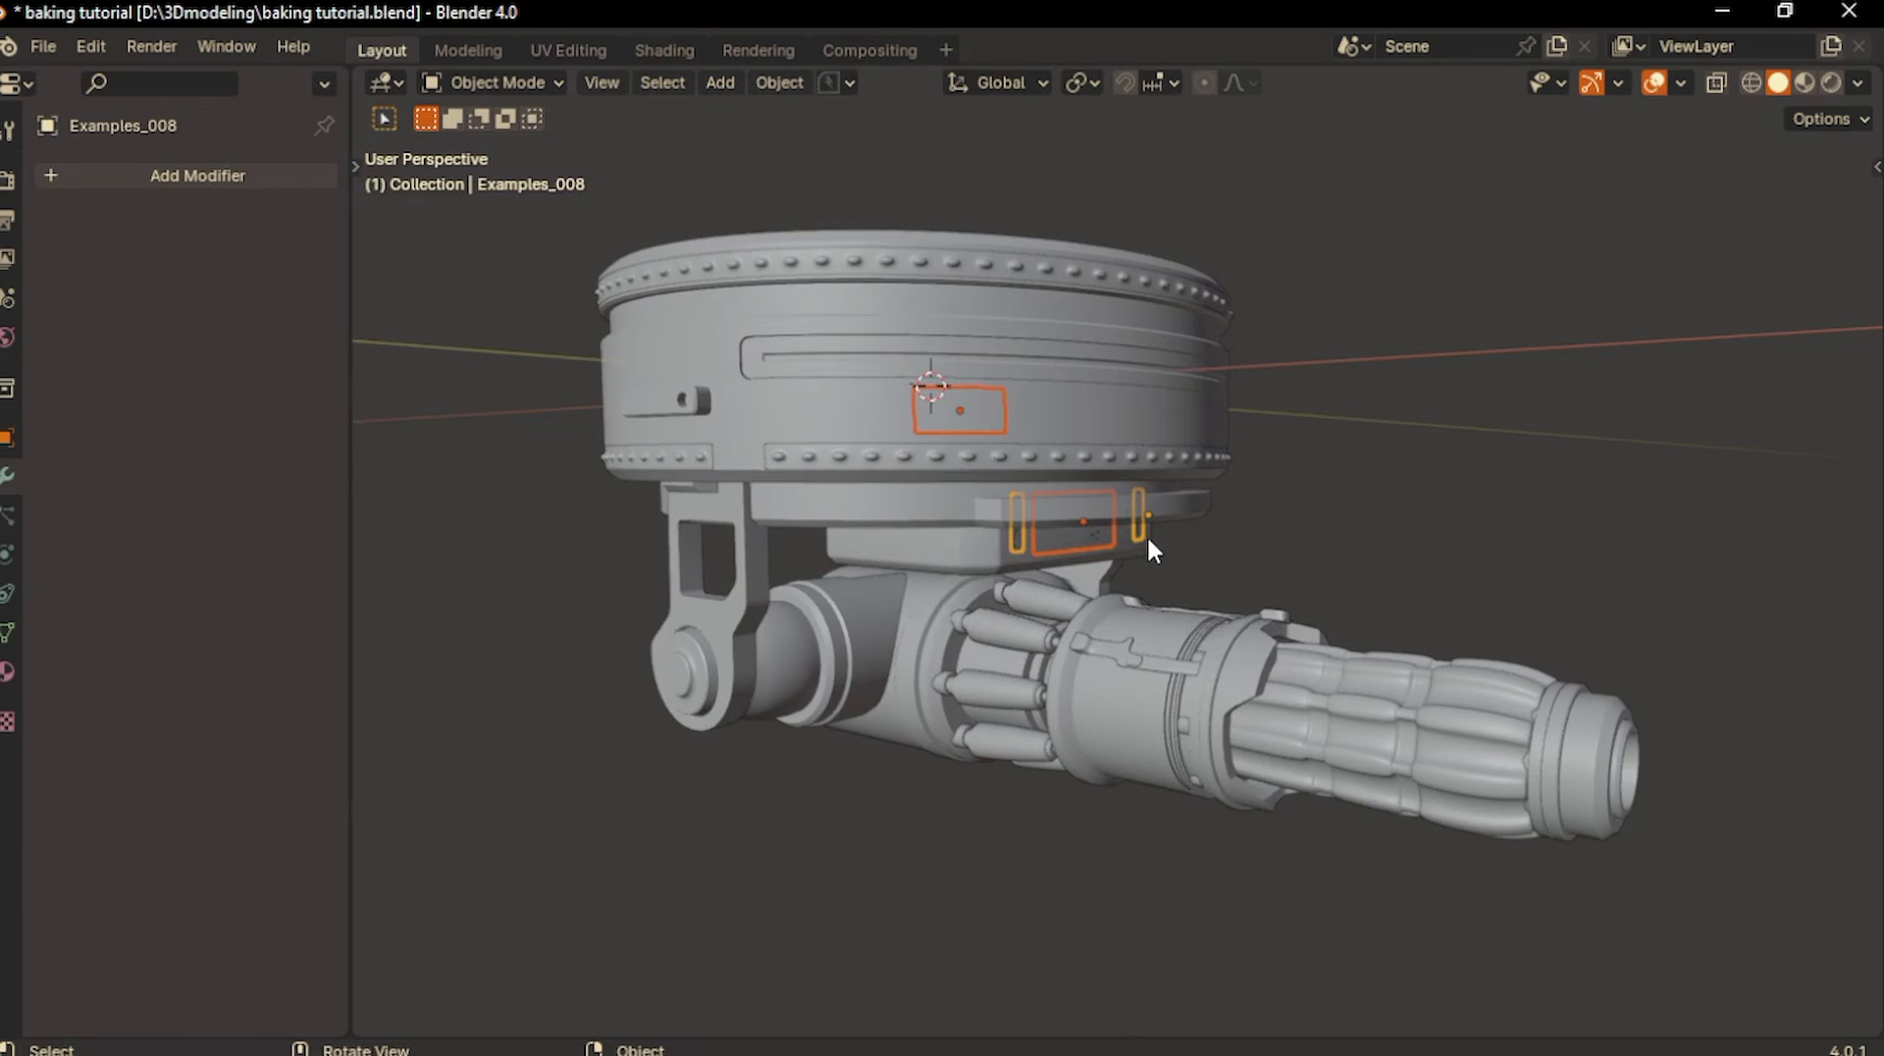
{"action": "key", "text": "m"}
{"action": "left_click", "coordinate": [1150, 539]}
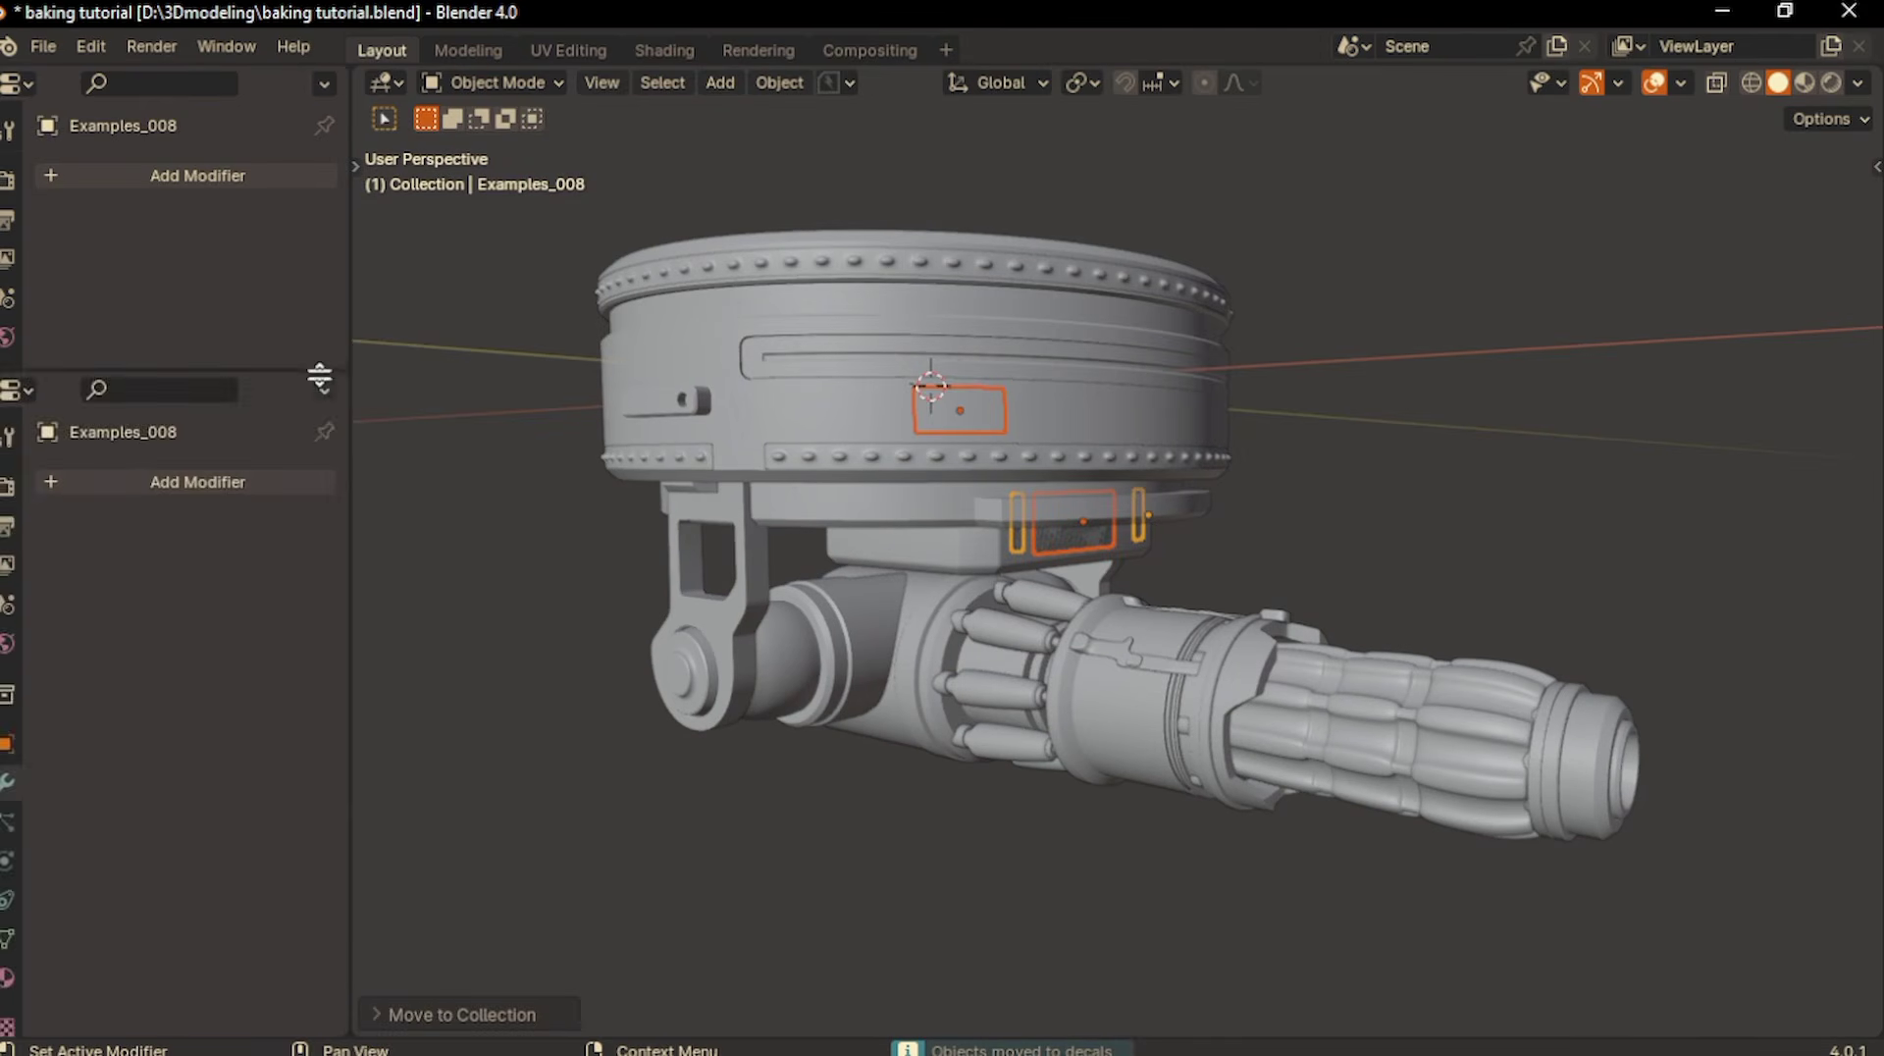
- Split the properties area, turn the new area into an Outliner and collapse the main Collection
{"action": "left_click_drag", "start_coordinate": [320, 377], "coordinate": [320, 388]}
{"action": "left_click", "coordinate": [18, 83]}
{"action": "left_click", "coordinate": [869, 160]}
{"action": "left_click", "coordinate": [24, 145]}
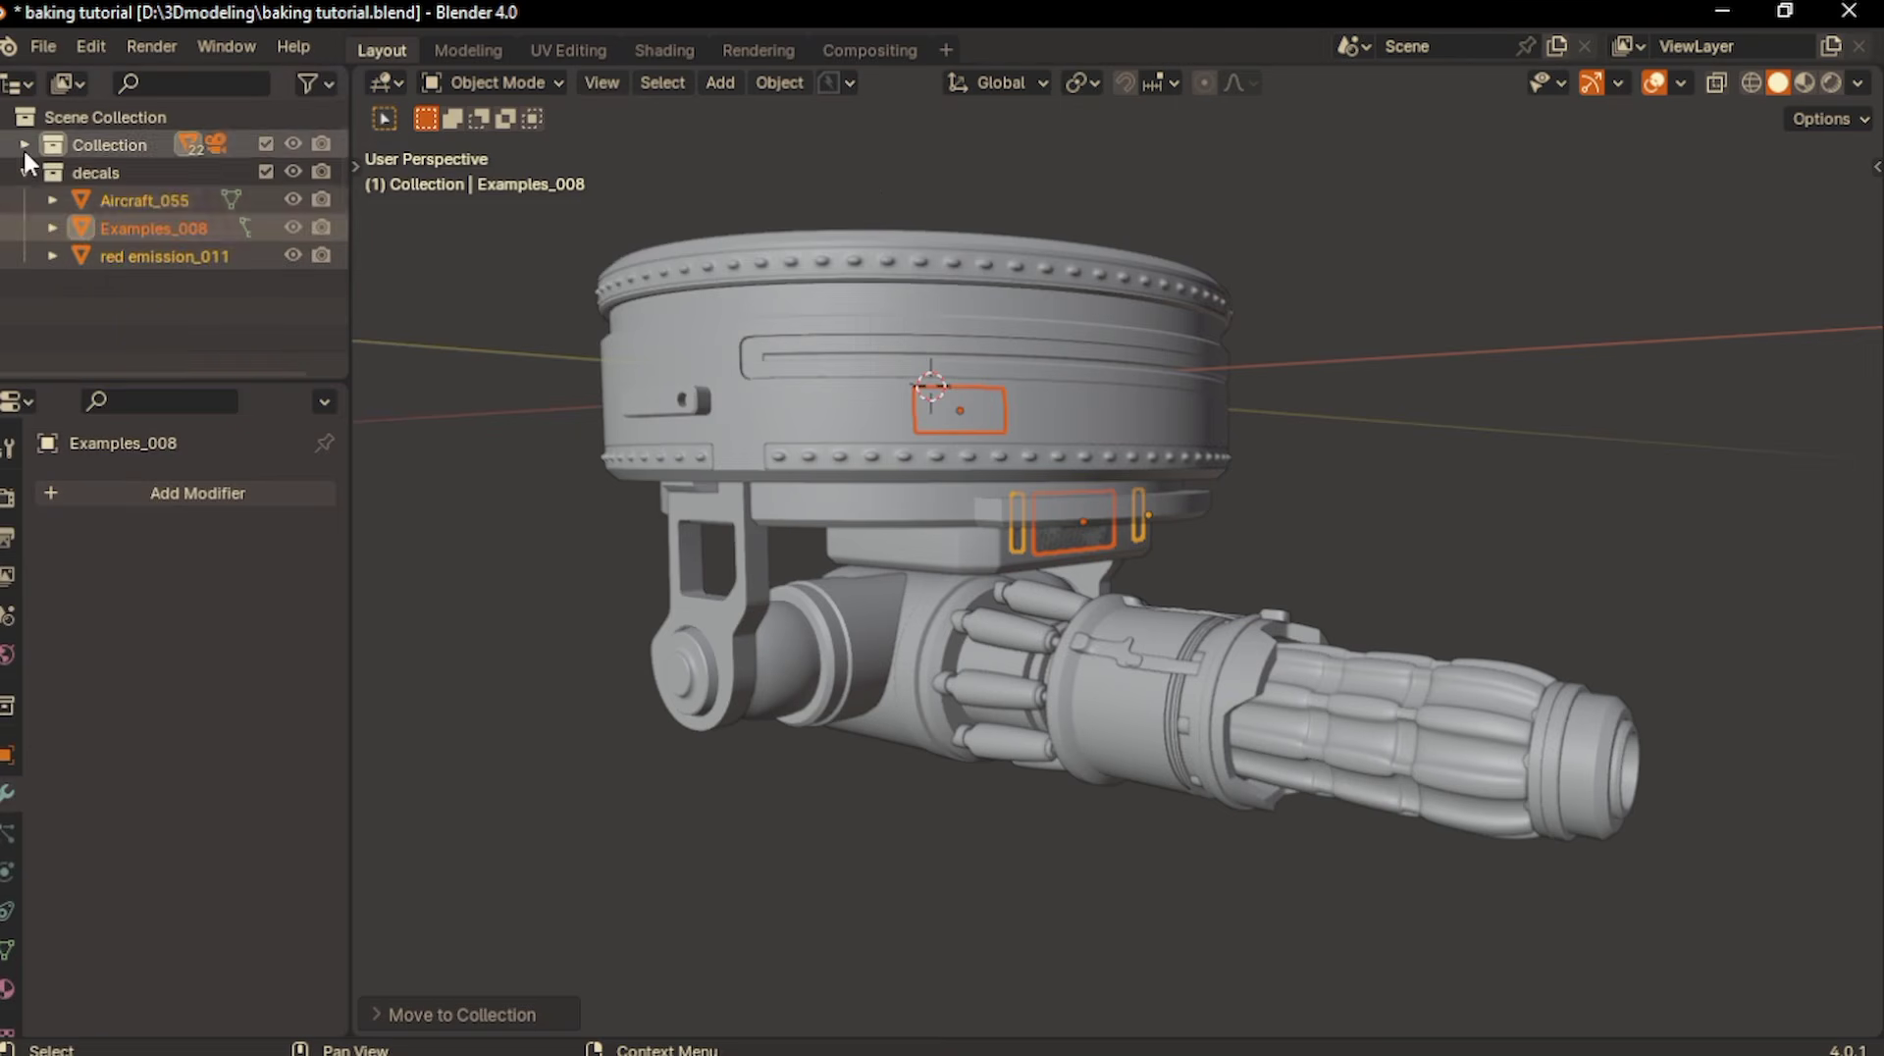
- Hide the decals collection and delete the leftover object around the gun body
{"action": "middle_click_drag", "start_coordinate": [658, 221], "coordinate": [1093, 427]}
{"action": "scroll", "coordinate": [1141, 595], "scroll_direction": "down", "scroll_amount": 2}
{"action": "left_click", "coordinate": [1198, 634]}
{"action": "key", "text": "x"}
{"action": "left_click", "coordinate": [1198, 634]}
{"action": "scroll", "coordinate": [1199, 638], "scroll_direction": "down", "scroll_amount": 3}
{"action": "key", "text": "a"}
{"action": "right_click", "coordinate": [1093, 427]}
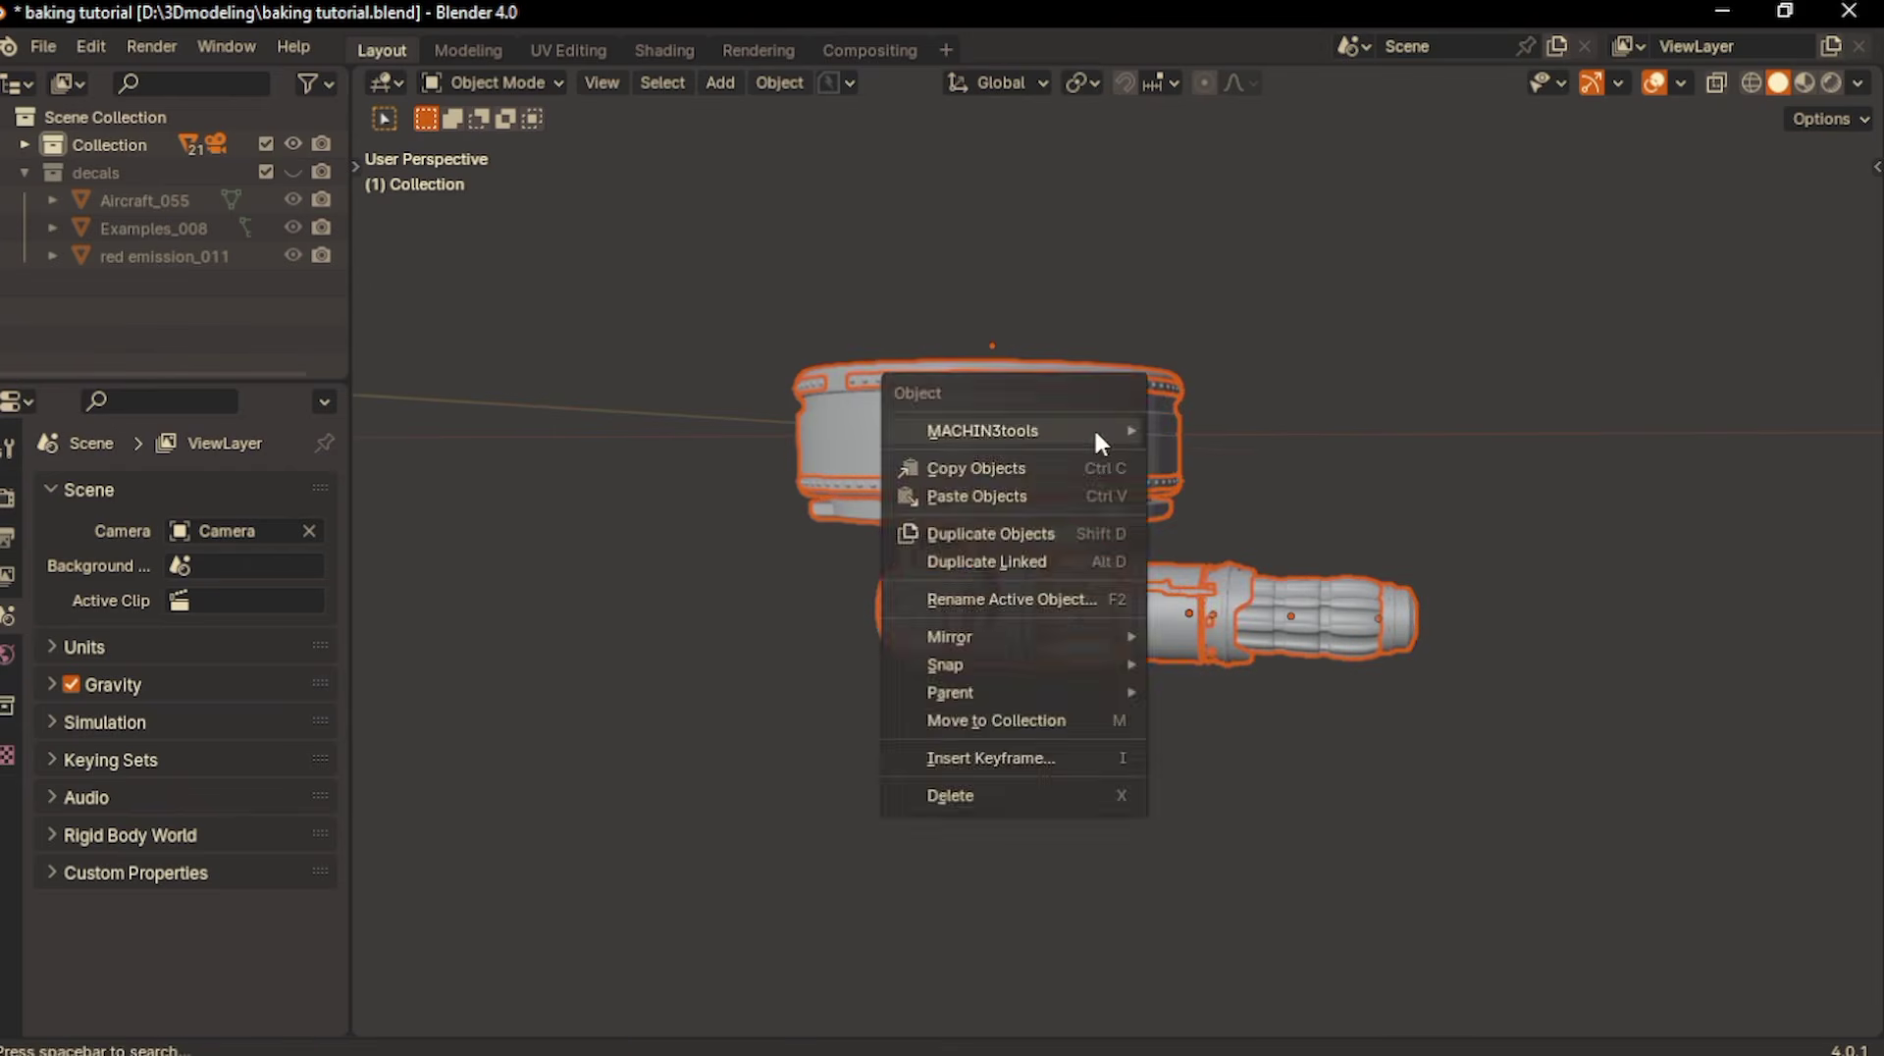
{"action": "left_click", "coordinate": [1095, 435]}
{"action": "left_click", "coordinate": [859, 969]}
{"action": "scroll", "coordinate": [860, 974], "scroll_direction": "up", "scroll_amount": 2}
{"action": "middle_click_drag", "start_coordinate": [861, 974], "coordinate": [861, 974]}
{"action": "middle_click_drag", "start_coordinate": [861, 974], "coordinate": [860, 974], "text": "shift"}
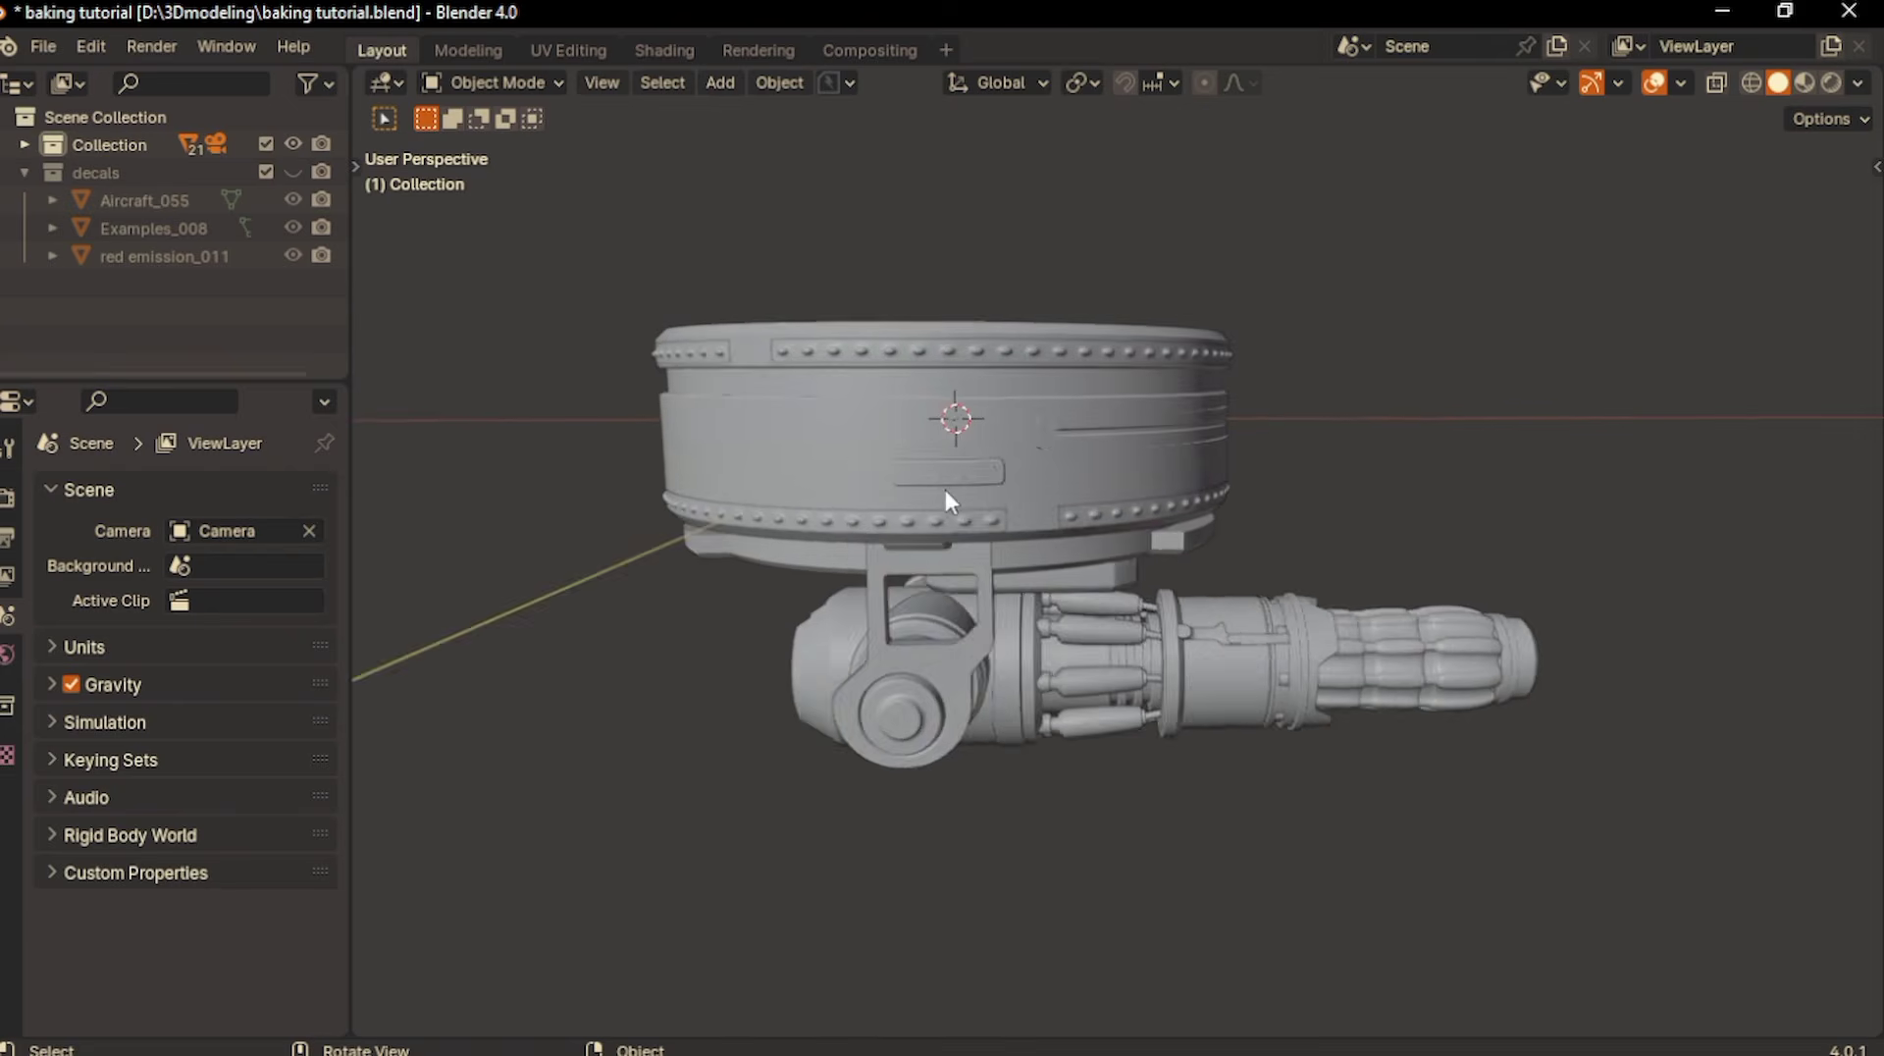
- Join the turret's ring body, upper and lower rivet bands and mounting bracket parts into one object
{"action": "middle_click_drag", "start_coordinate": [945, 490], "coordinate": [945, 490]}
{"action": "left_click", "coordinate": [947, 517]}
{"action": "left_click", "coordinate": [932, 385]}
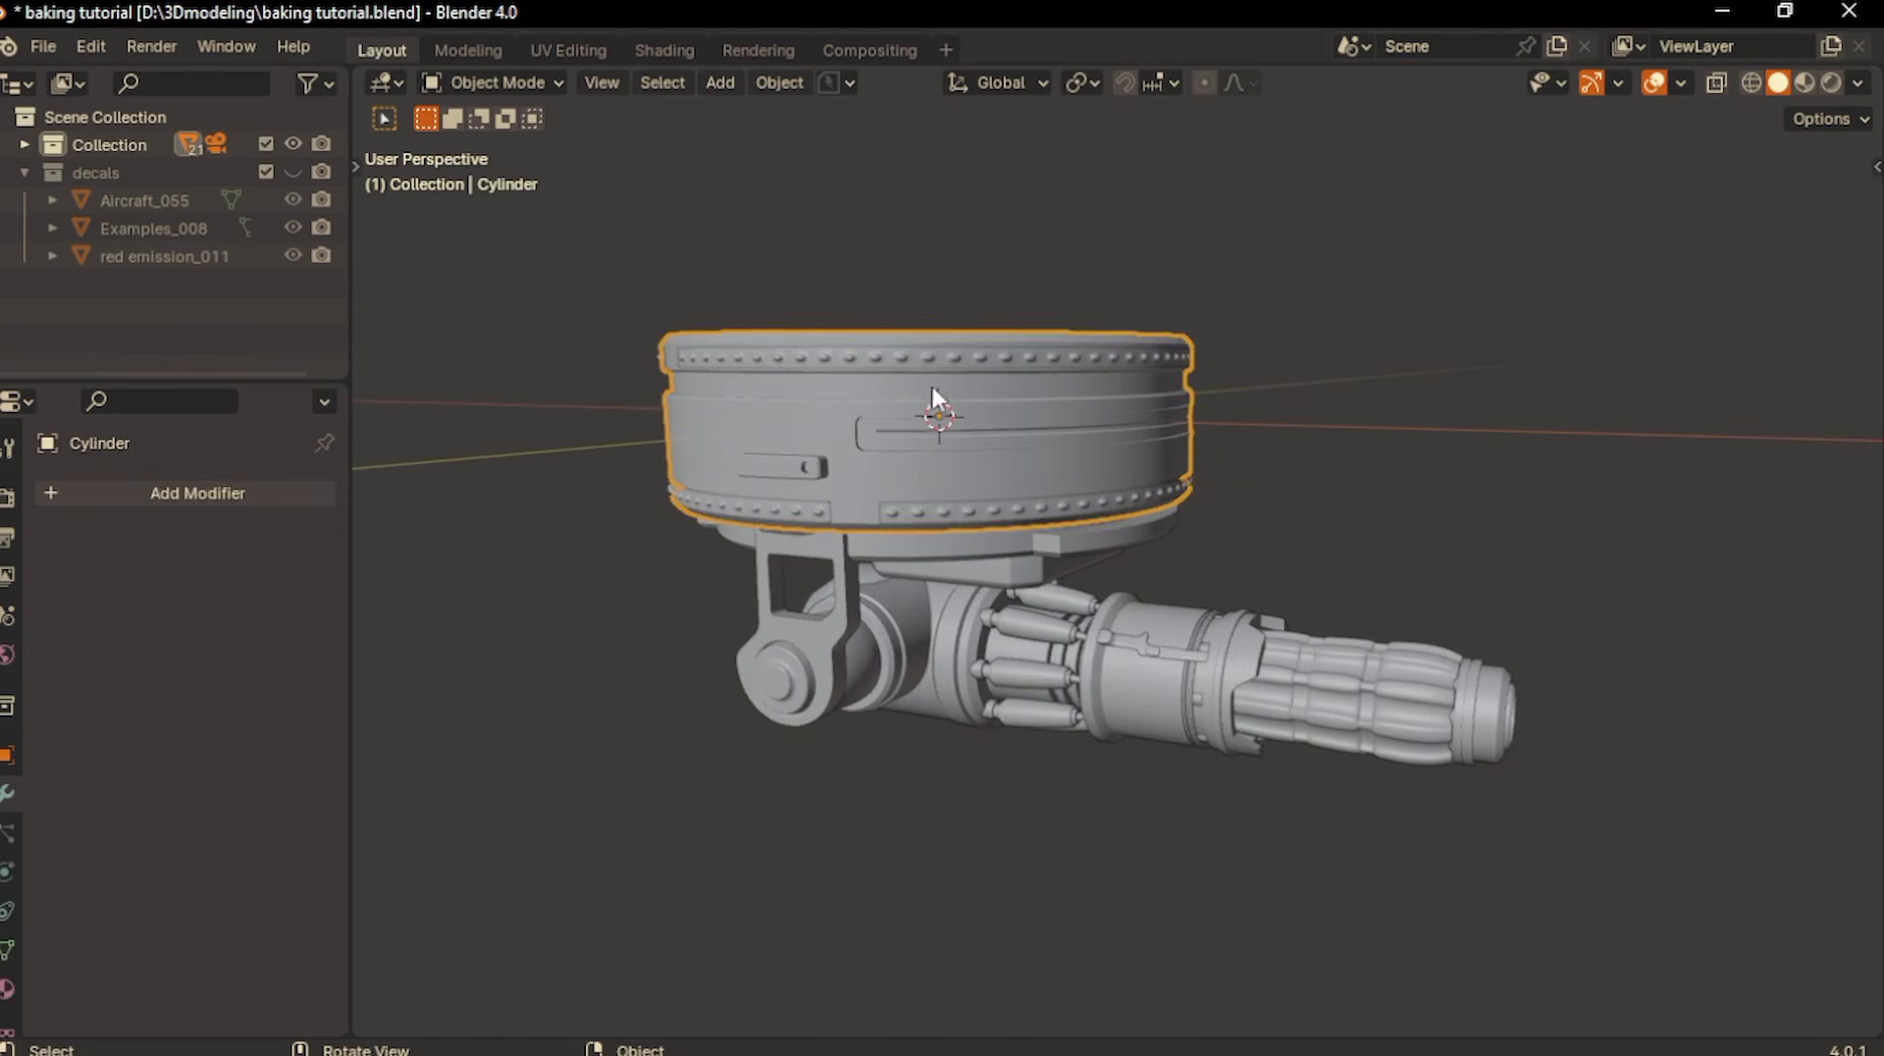
{"action": "left_click", "coordinate": [934, 363]}
{"action": "middle_click_drag", "start_coordinate": [934, 363], "coordinate": [940, 417]}
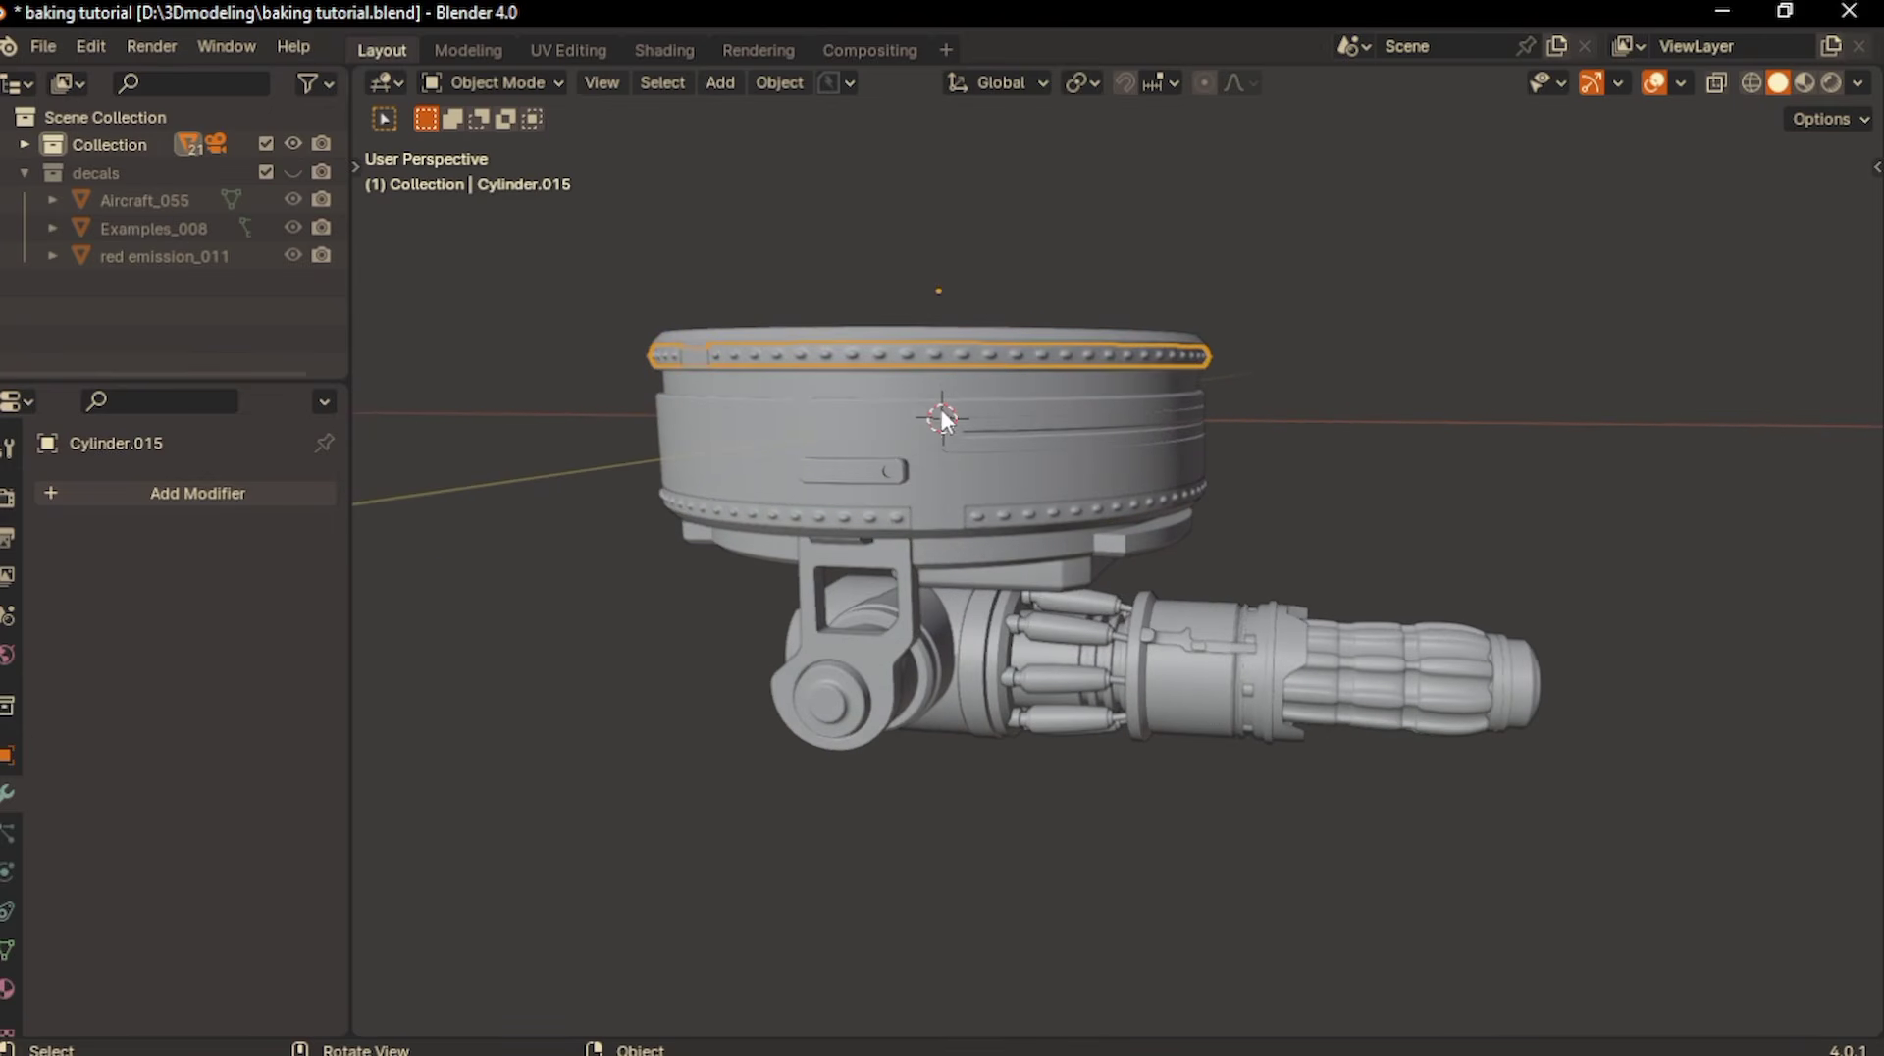
{"action": "left_click", "coordinate": [898, 393], "text": "shift"}
{"action": "left_click", "coordinate": [981, 512], "text": "shift"}
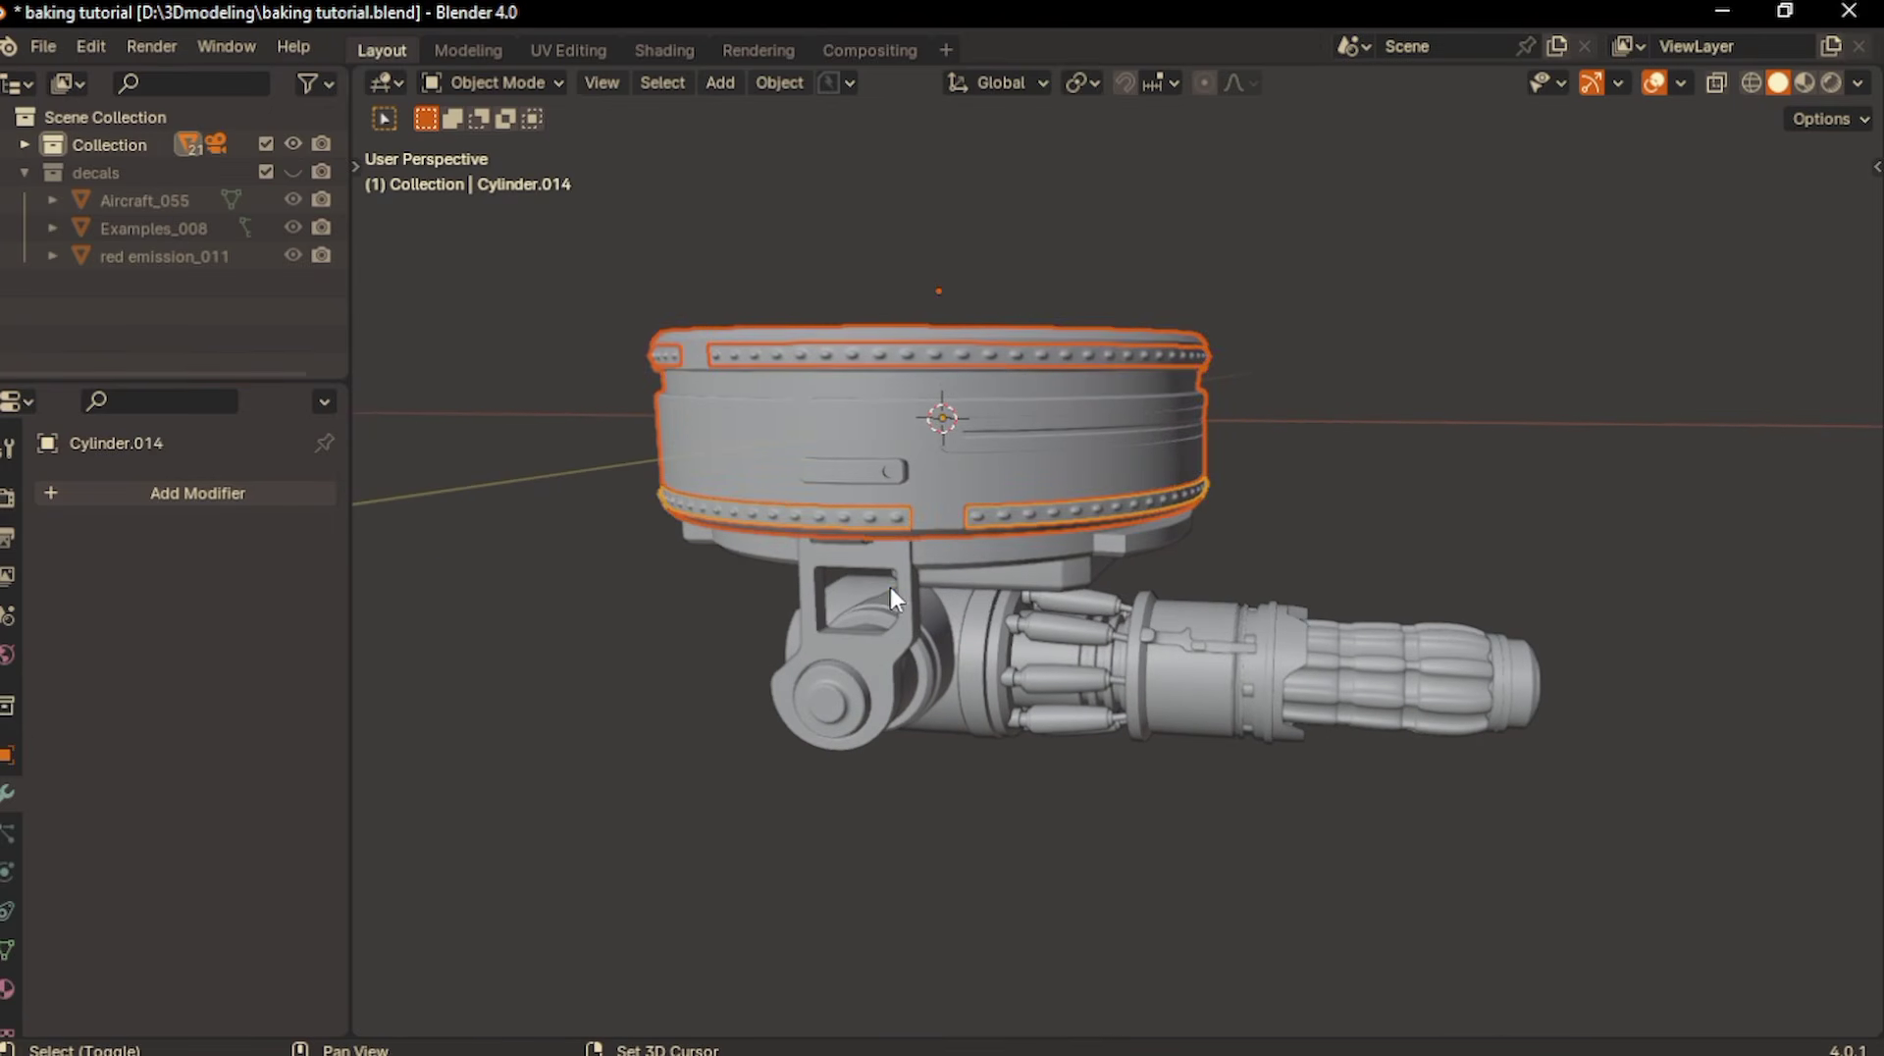
{"action": "left_click", "coordinate": [889, 583], "text": "shift"}
{"action": "key", "text": "ctrl+z"}
{"action": "left_click", "coordinate": [907, 569], "text": "shift"}
{"action": "left_click", "coordinate": [972, 481], "text": "shift"}
{"action": "middle_click_drag", "start_coordinate": [969, 545], "coordinate": [1076, 704]}
{"action": "left_click", "coordinate": [998, 528], "text": "shift"}
{"action": "key", "text": "ctrl+j"}
{"action": "key", "text": "h"}
{"action": "key", "text": "alt+h"}
- Select all the gun assembly parts, from the rear housing to the barrels, and join them into one object
{"action": "key", "text": "KP_1"}
{"action": "left_click_drag", "start_coordinate": [1003, 738], "coordinate": [1369, 645]}
{"action": "left_click_drag", "start_coordinate": [1606, 586], "coordinate": [1573, 580]}
{"action": "middle_click_drag", "start_coordinate": [1139, 603], "coordinate": [1096, 655]}
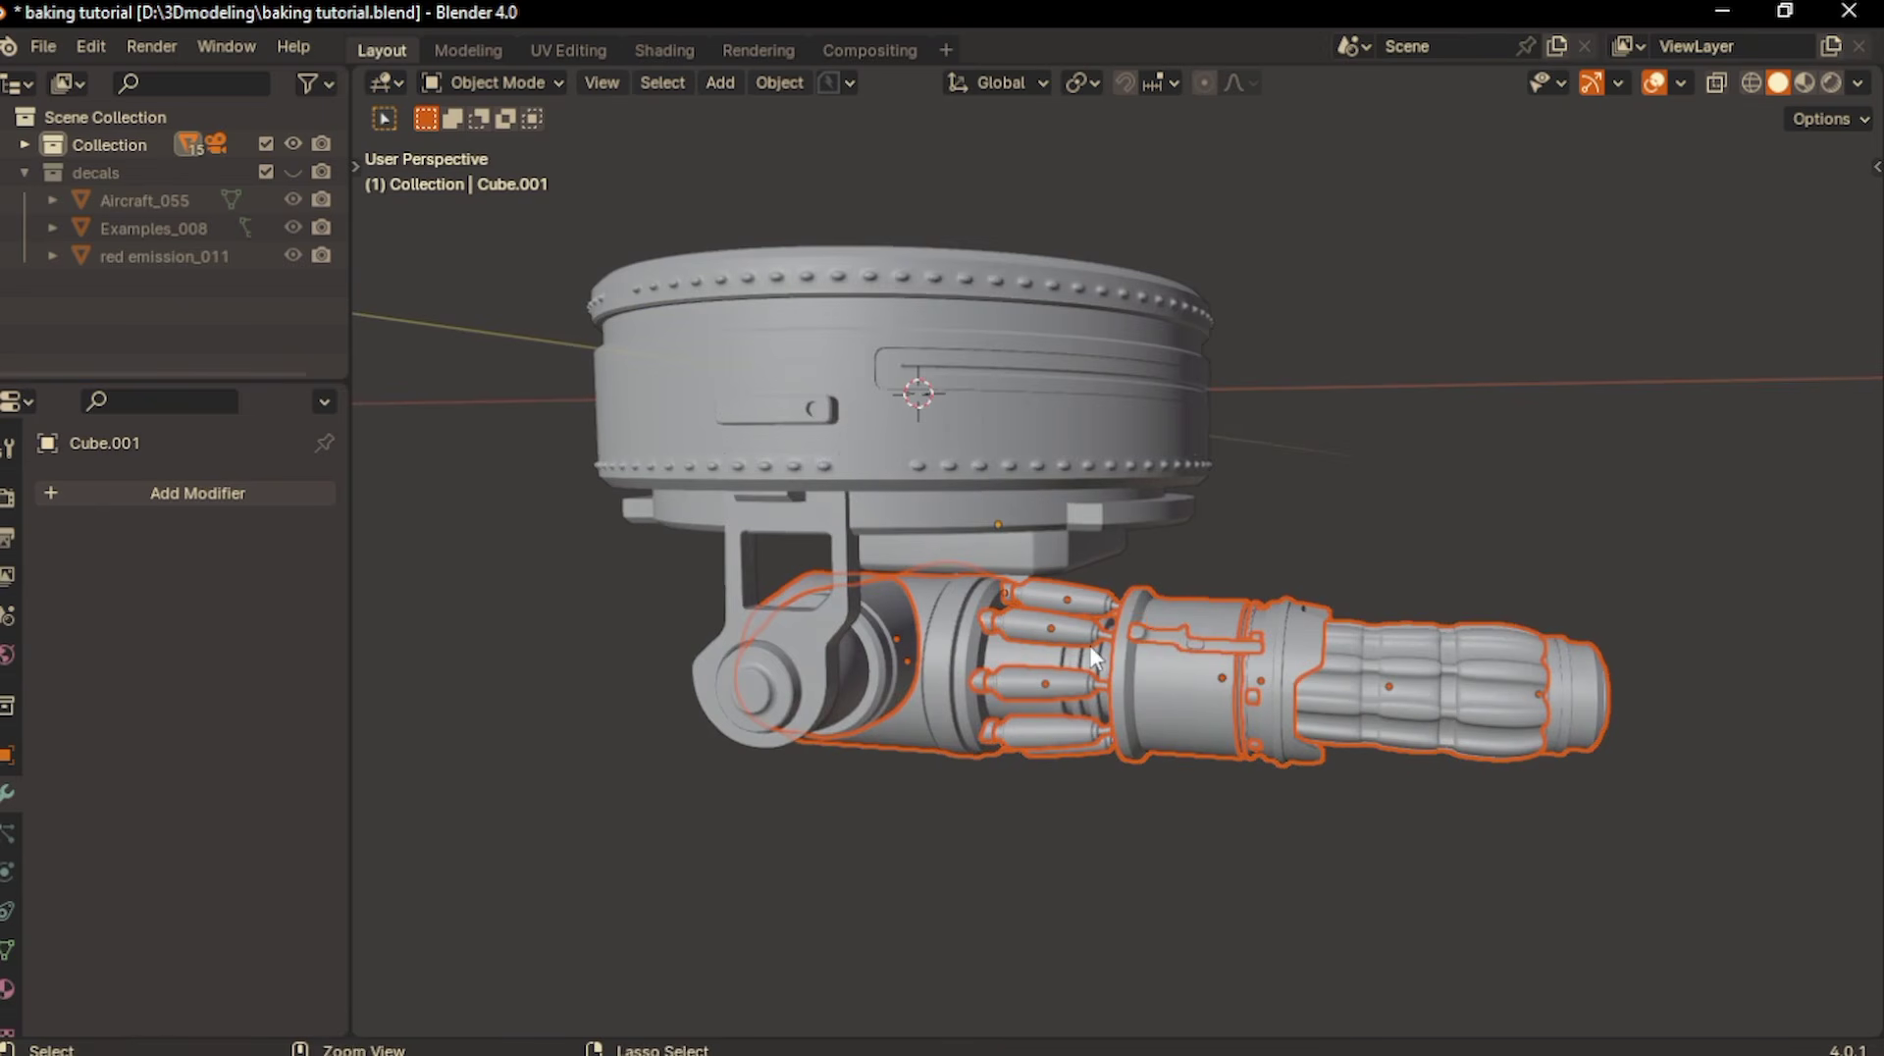
{"action": "left_click", "coordinate": [1264, 667], "text": "shift"}
{"action": "key", "text": "ctrl+j"}
{"action": "scroll", "coordinate": [1264, 667], "scroll_direction": "down", "scroll_amount": 2}
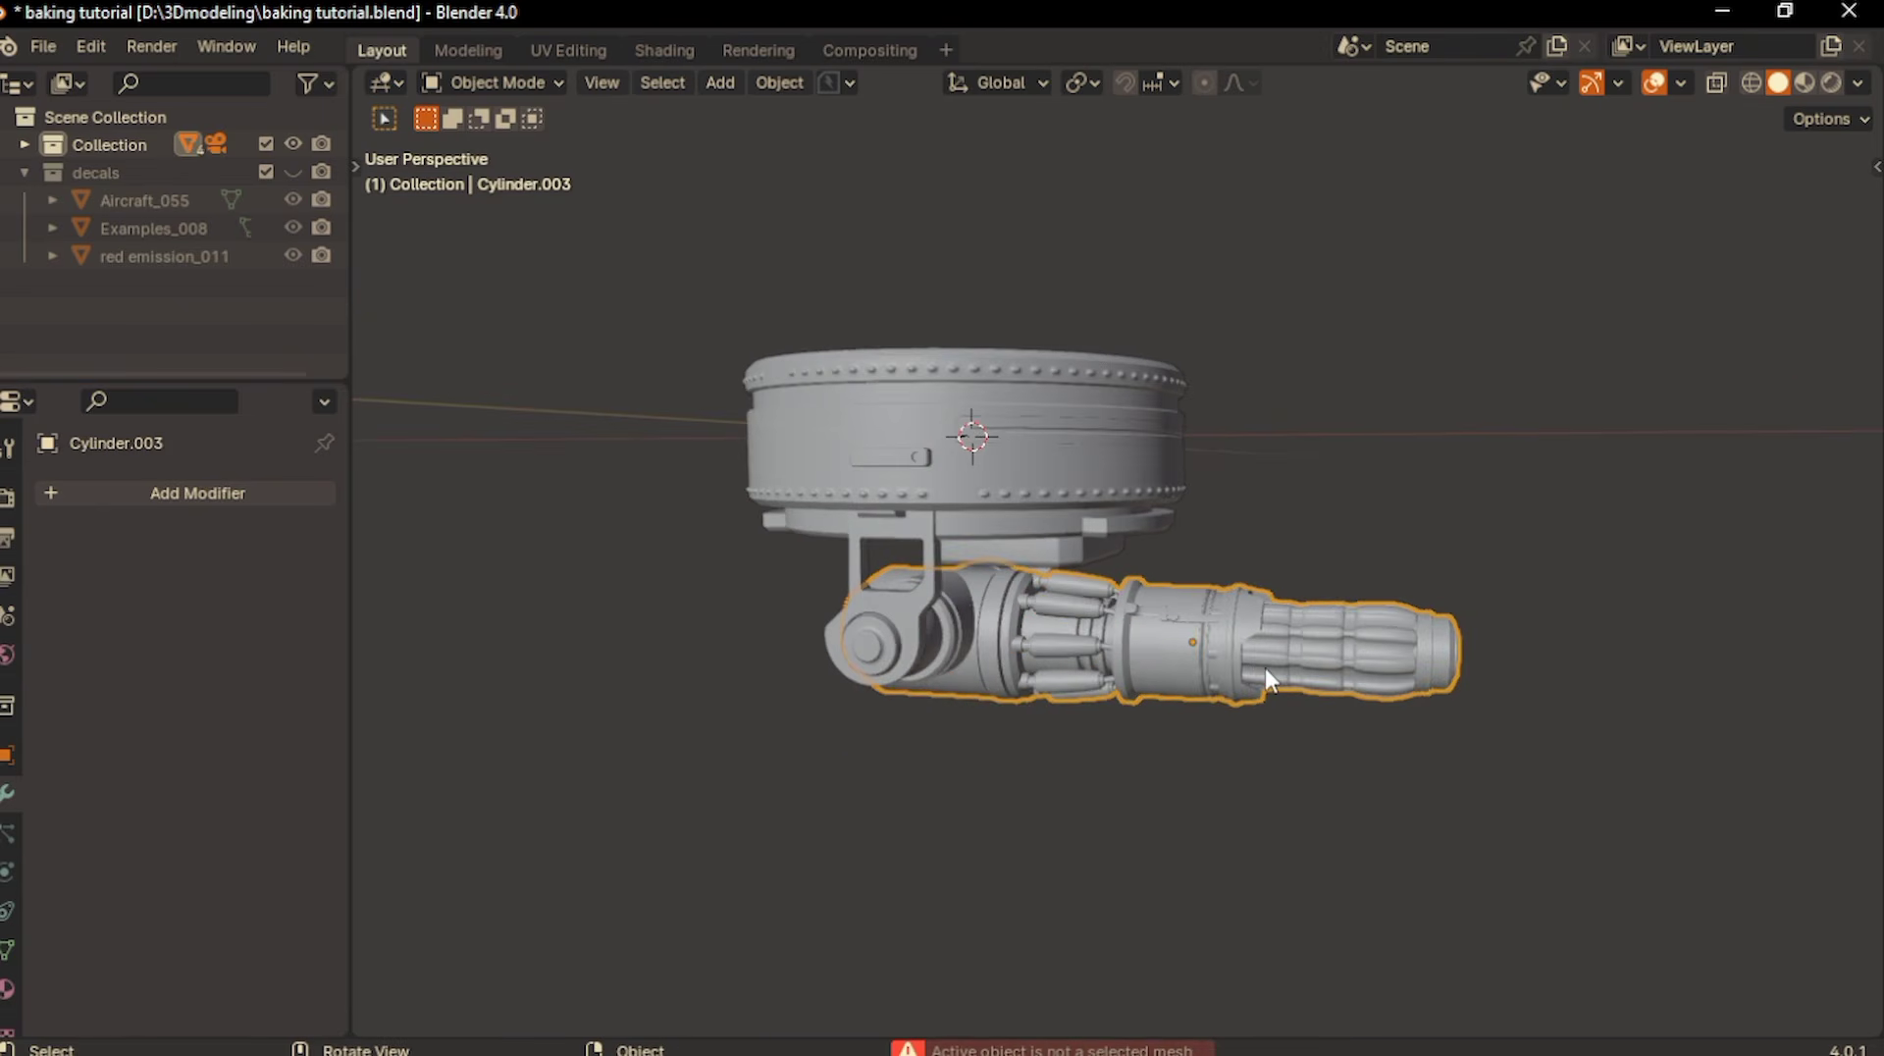
- Try hiding the joined gun and rotating the turret about the global Z axis, undoing both tests
{"action": "key", "text": "h"}
{"action": "key", "text": "ctrl+z"}
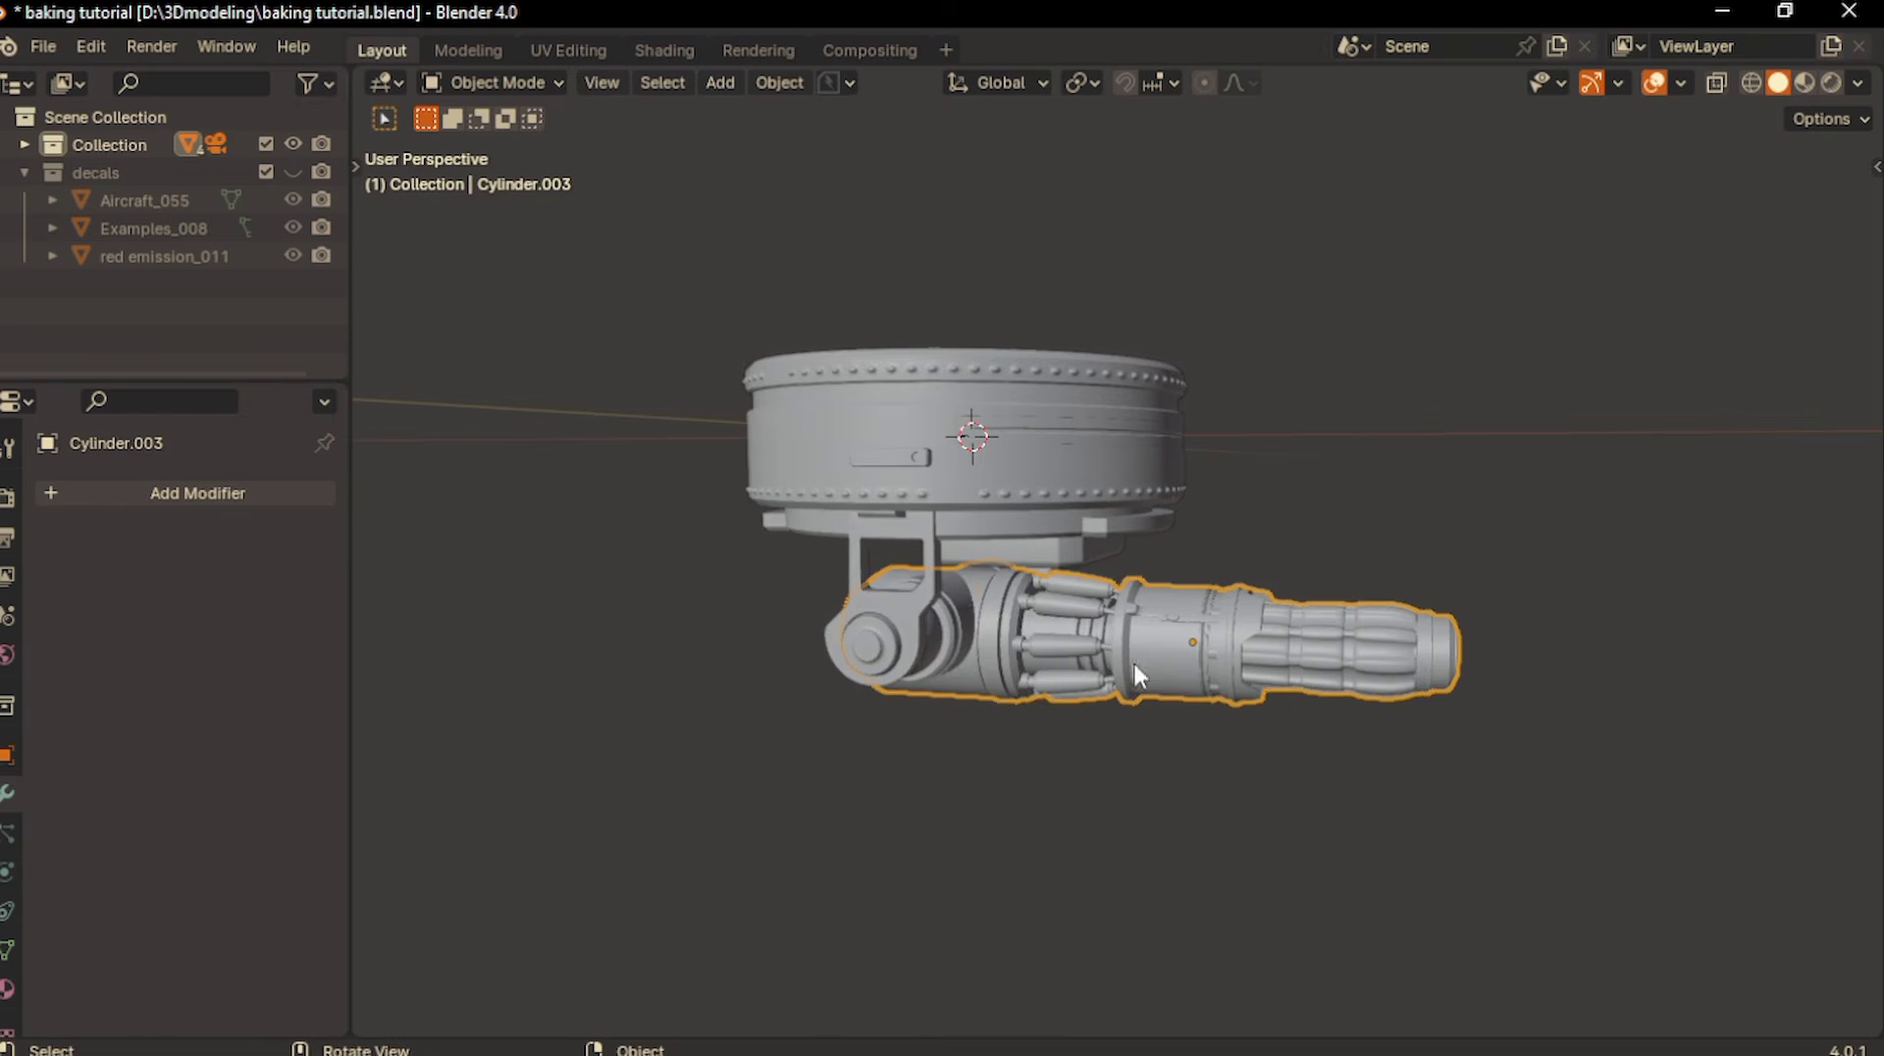
{"action": "left_click", "coordinate": [1199, 600], "text": "shift"}
{"action": "key", "text": "r"}
{"action": "key", "text": "z"}
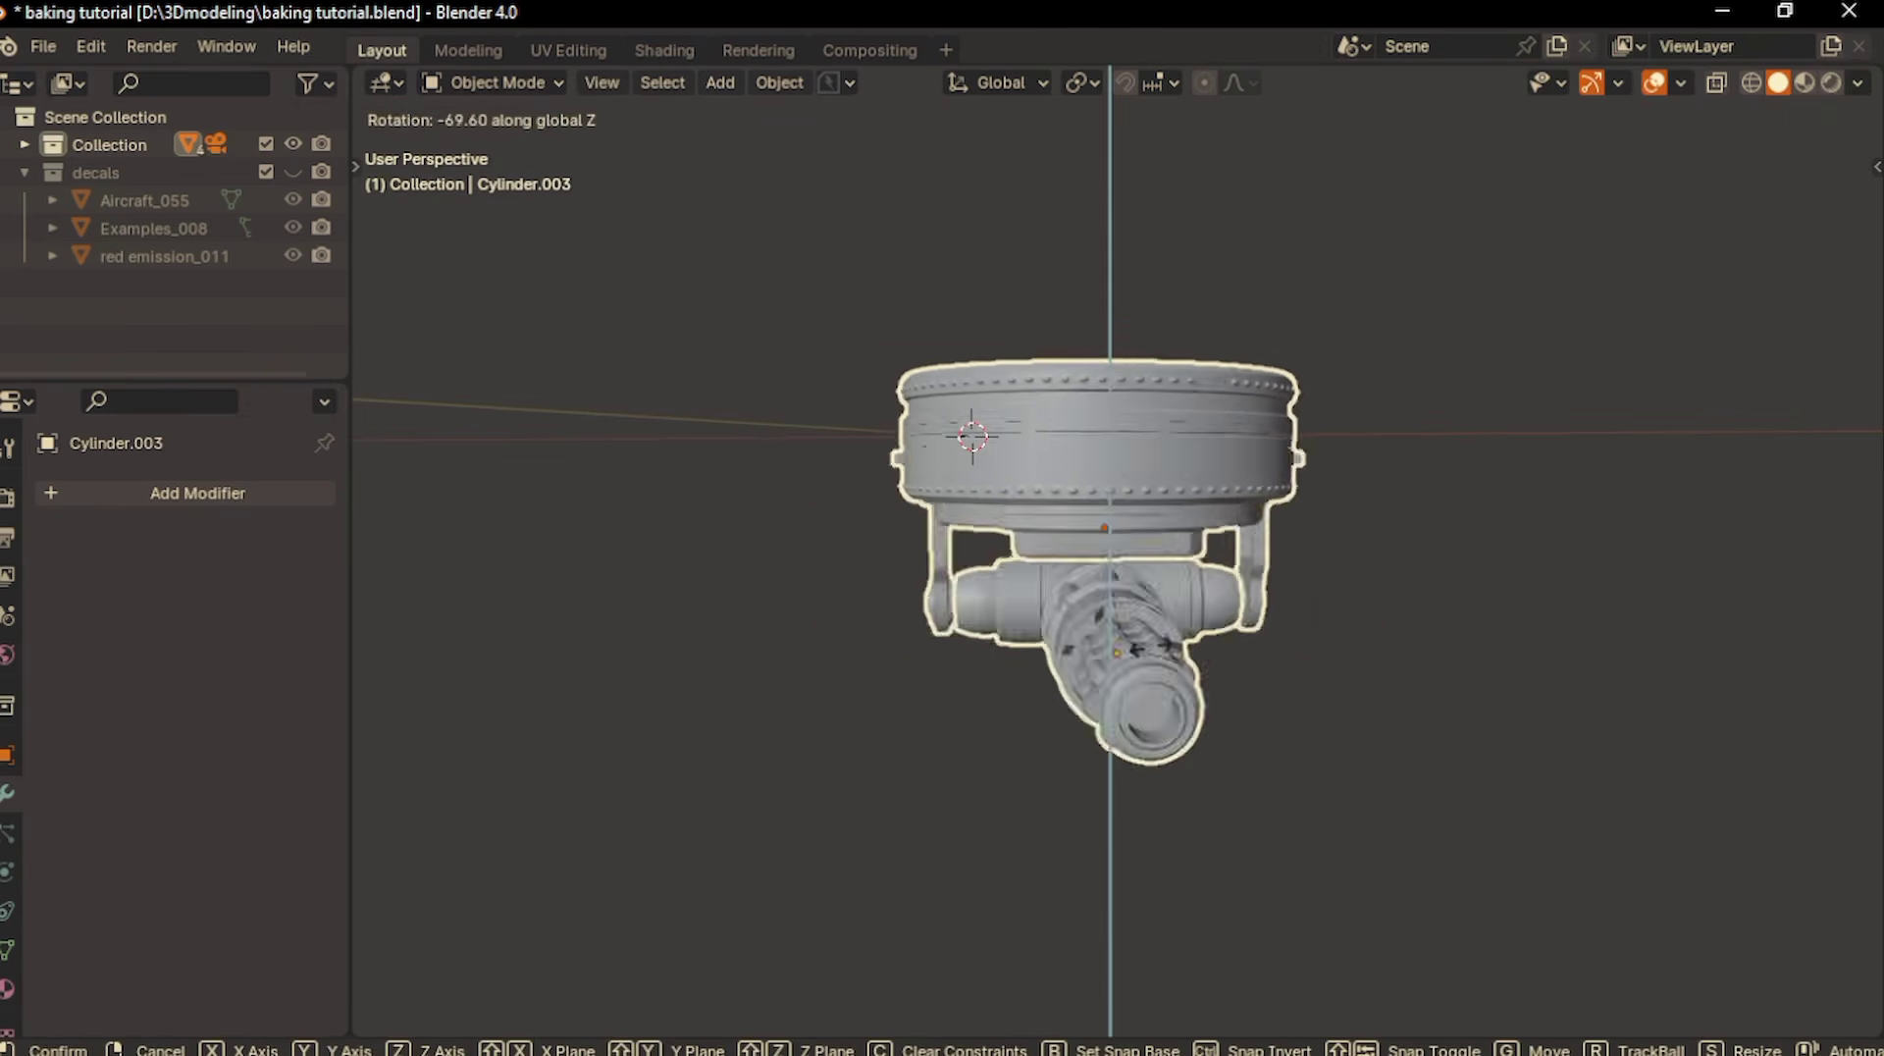
{"action": "left_click", "coordinate": [1269, 659]}
{"action": "key", "text": "ctrl+z"}
- Try tilting the gun about the global Y axis and undo the rotation
{"action": "left_click", "coordinate": [1168, 623]}
{"action": "key", "text": "r"}
{"action": "key", "text": "y"}
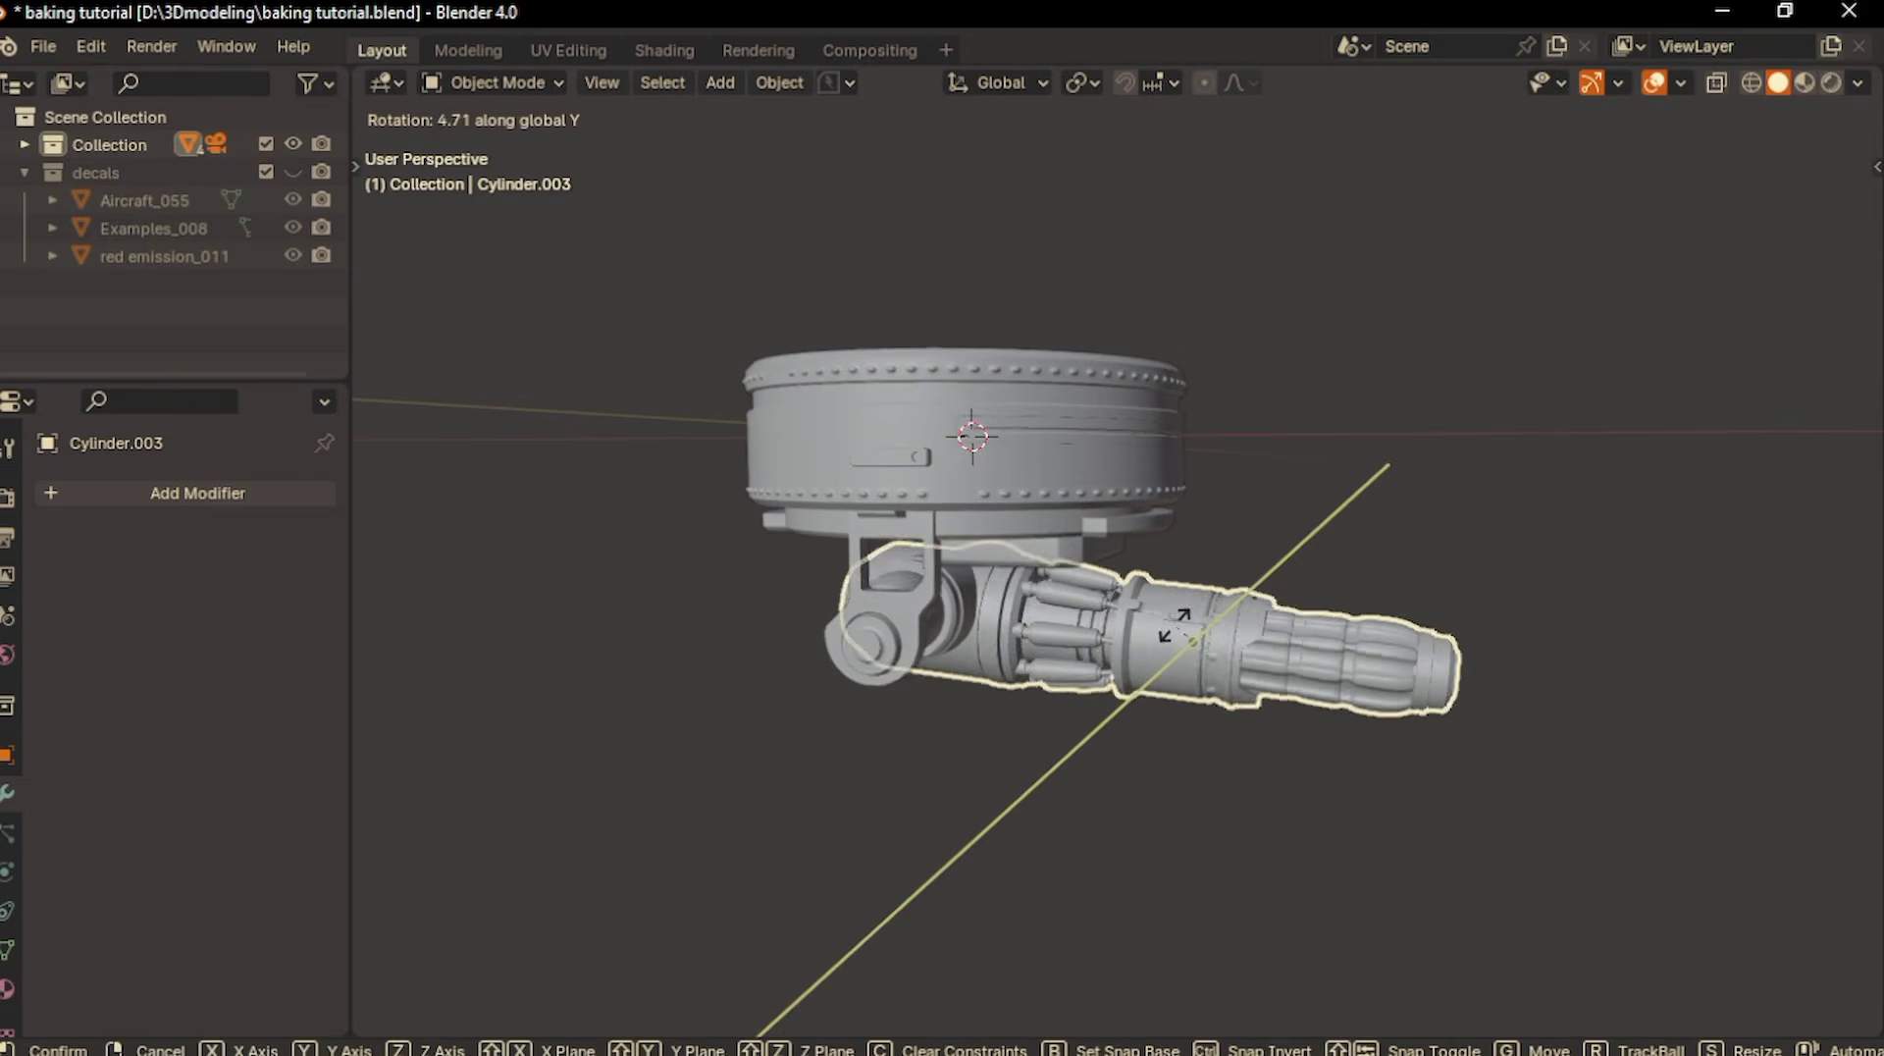
{"action": "left_click", "coordinate": [1180, 629]}
{"action": "key", "text": "ctrl+z"}
{"action": "scroll", "coordinate": [1177, 623], "scroll_direction": "down", "scroll_amount": 2}
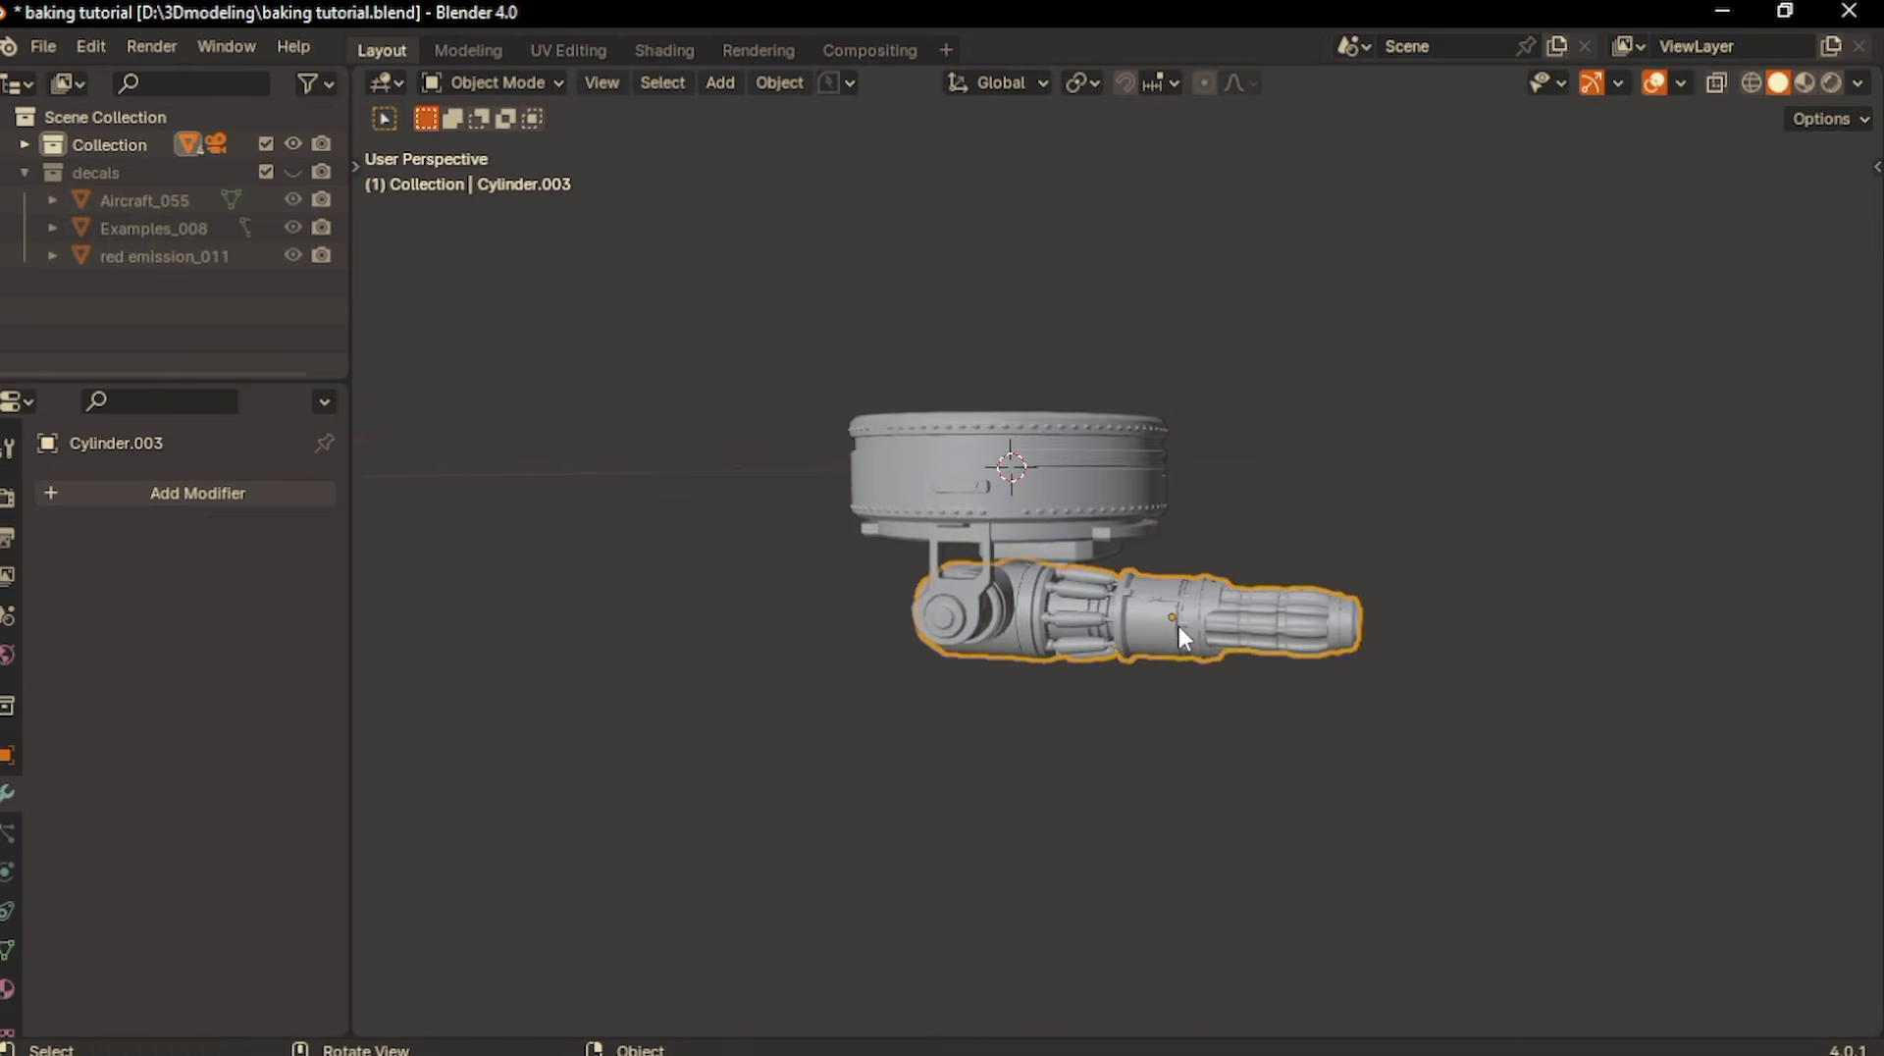
- Select all visible objects and apply All Transforms to them
{"action": "middle_click_drag", "start_coordinate": [1081, 585], "coordinate": [1044, 605]}
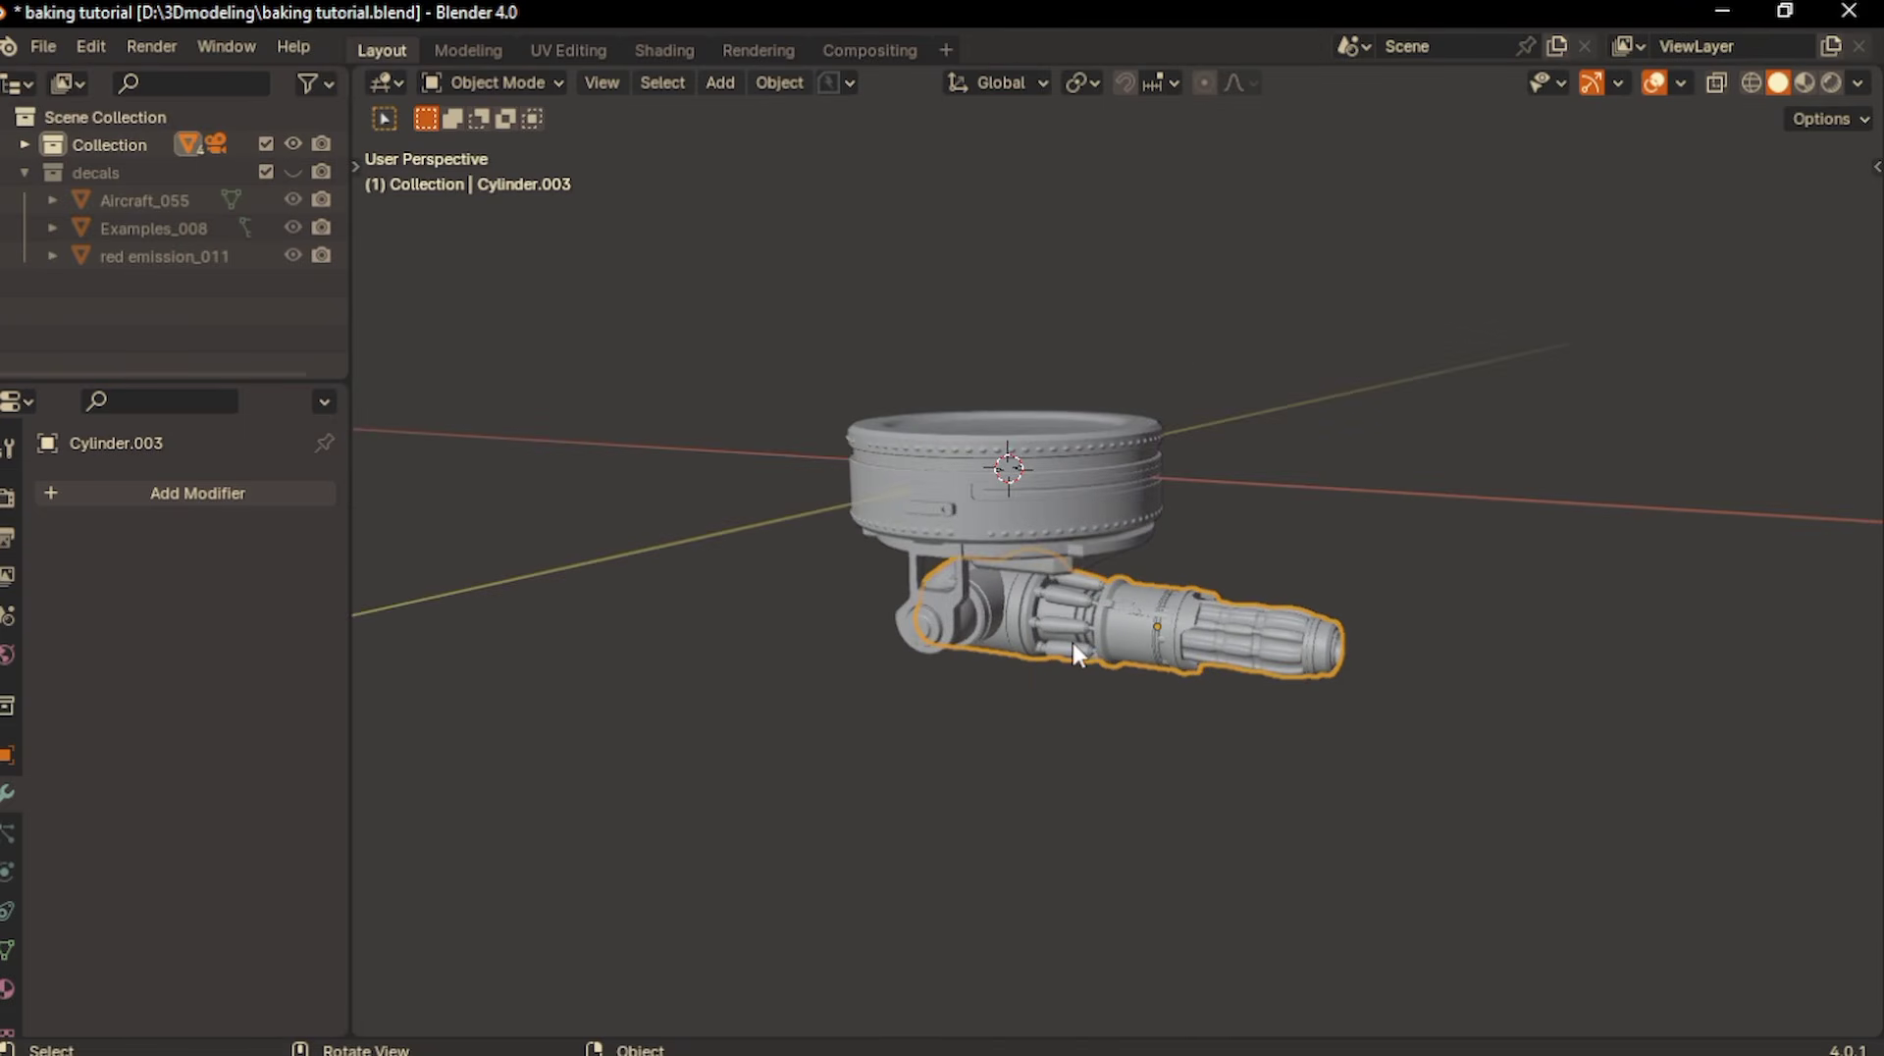
{"action": "scroll", "coordinate": [1032, 652], "scroll_direction": "up", "scroll_amount": 3}
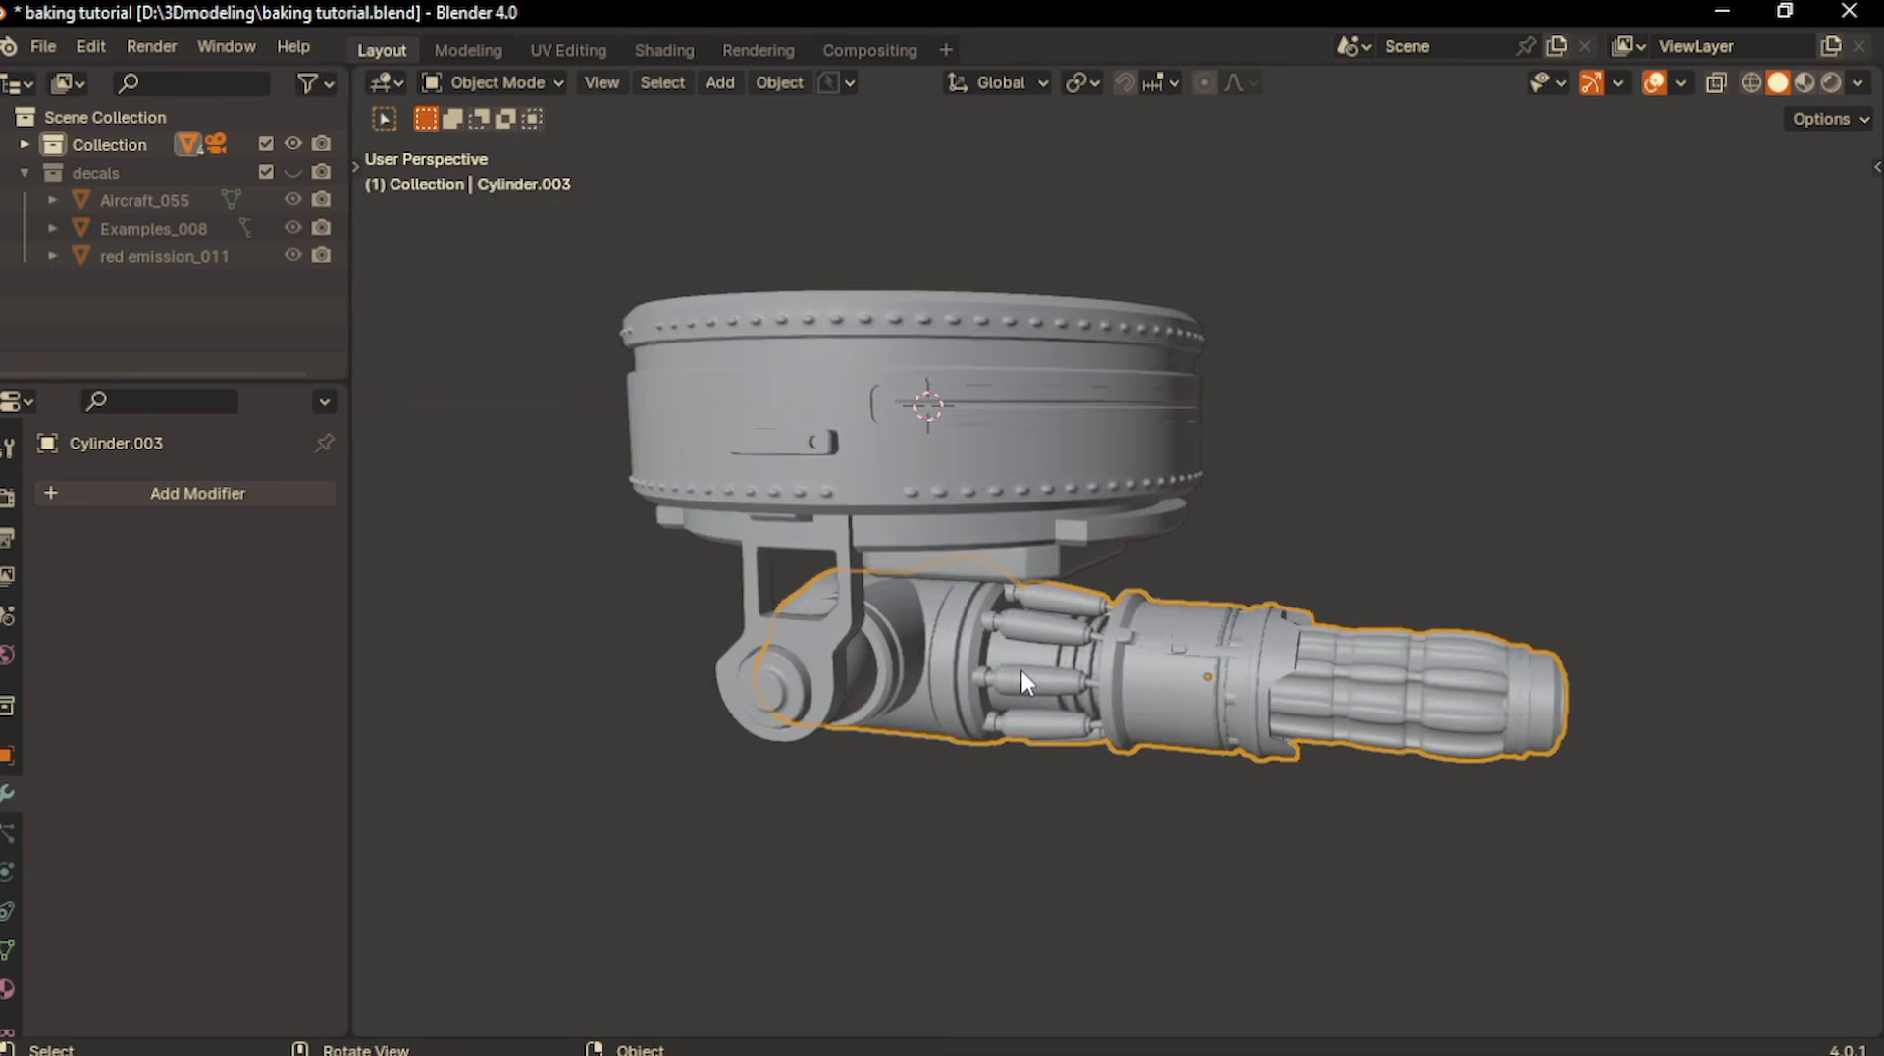
{"action": "scroll", "coordinate": [1020, 669], "scroll_direction": "down", "scroll_amount": 2}
{"action": "middle_click_drag", "start_coordinate": [1020, 669], "coordinate": [873, 513]}
{"action": "key", "text": "alt+a"}
{"action": "left_click", "coordinate": [950, 433]}
{"action": "key", "text": "a"}
{"action": "key", "text": "ctrl+a"}
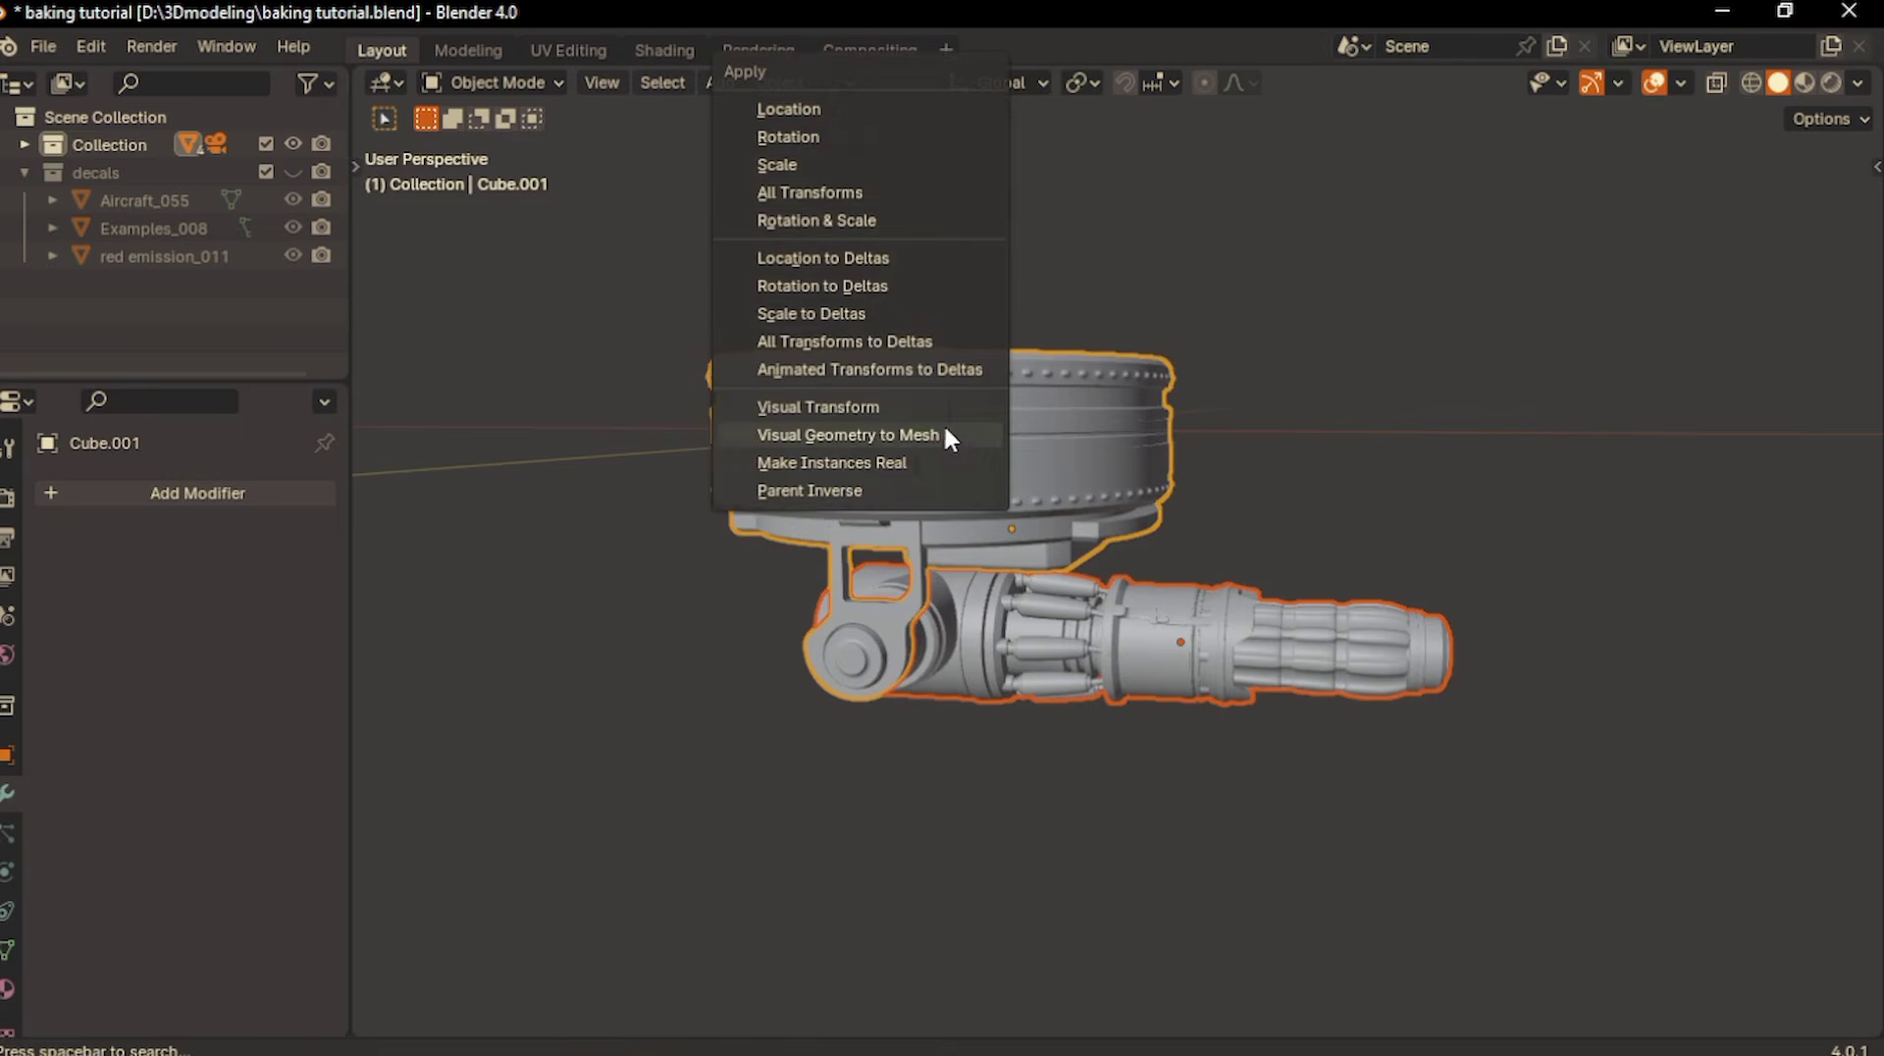
{"action": "left_click", "coordinate": [832, 186]}
- Set the origins of the selected objects to Center of Mass (Surface)
{"action": "right_click", "coordinate": [948, 416]}
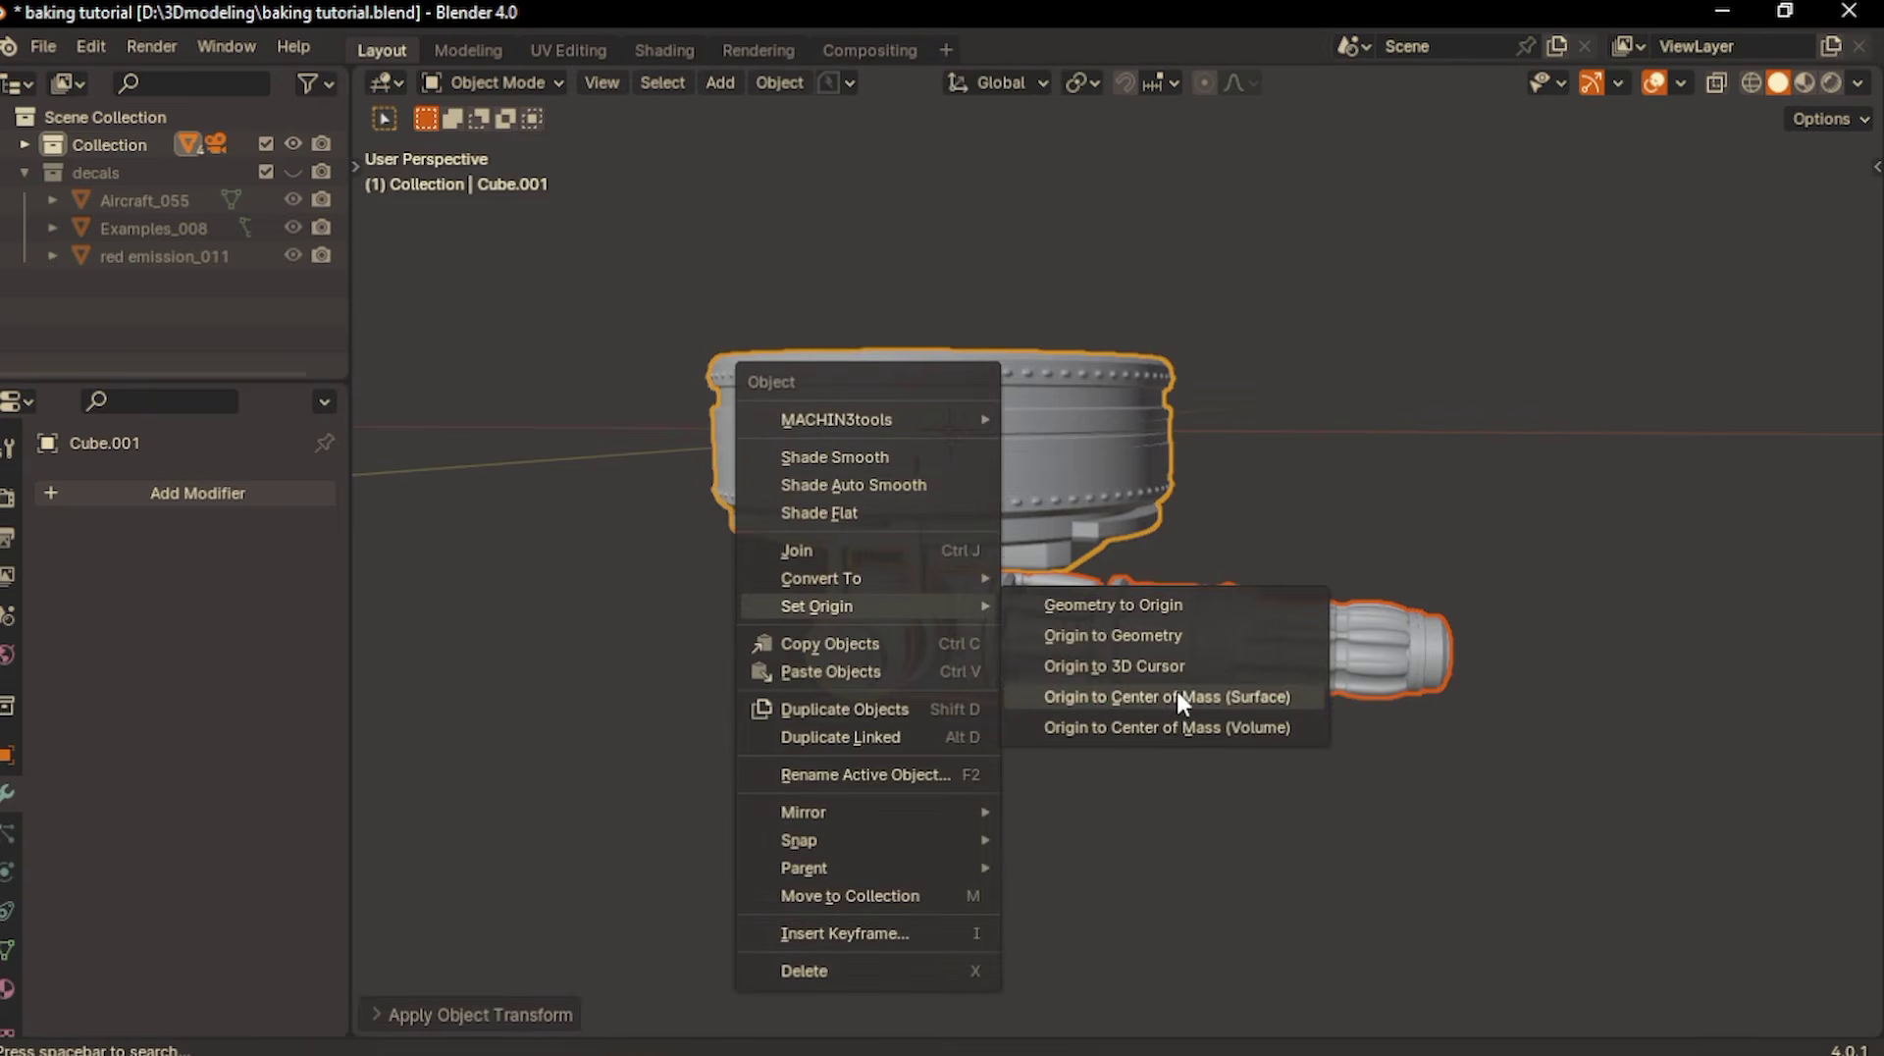
{"action": "left_click", "coordinate": [1182, 694]}
{"action": "middle_click_drag", "start_coordinate": [1182, 695], "coordinate": [1063, 491]}
{"action": "scroll", "coordinate": [1099, 520], "scroll_direction": "down", "scroll_amount": 2}
- Try rotating only the gun about the global X and Y axes and undo the rotation
{"action": "left_click", "coordinate": [1138, 587]}
{"action": "key", "text": "r"}
{"action": "key", "text": "x"}
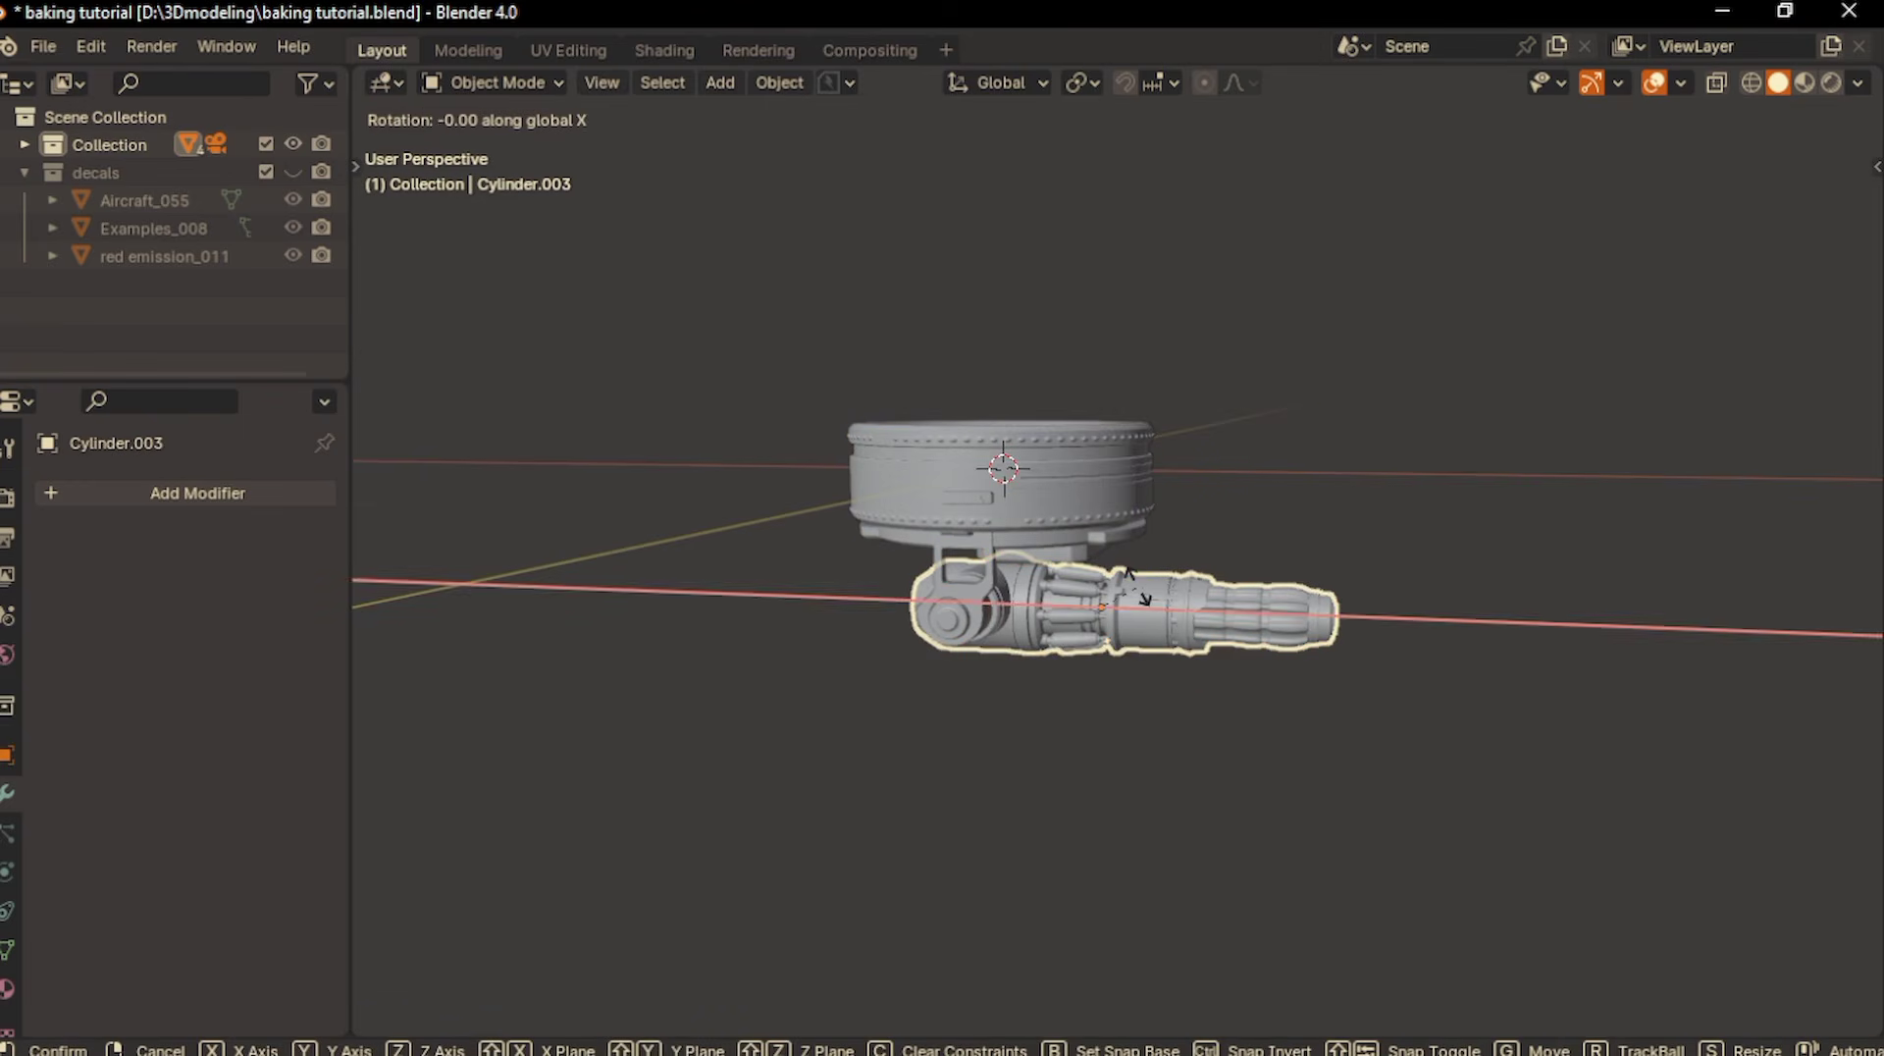
{"action": "key", "text": "y"}
{"action": "left_click", "coordinate": [1144, 603]}
{"action": "key", "text": "ctrl+z"}
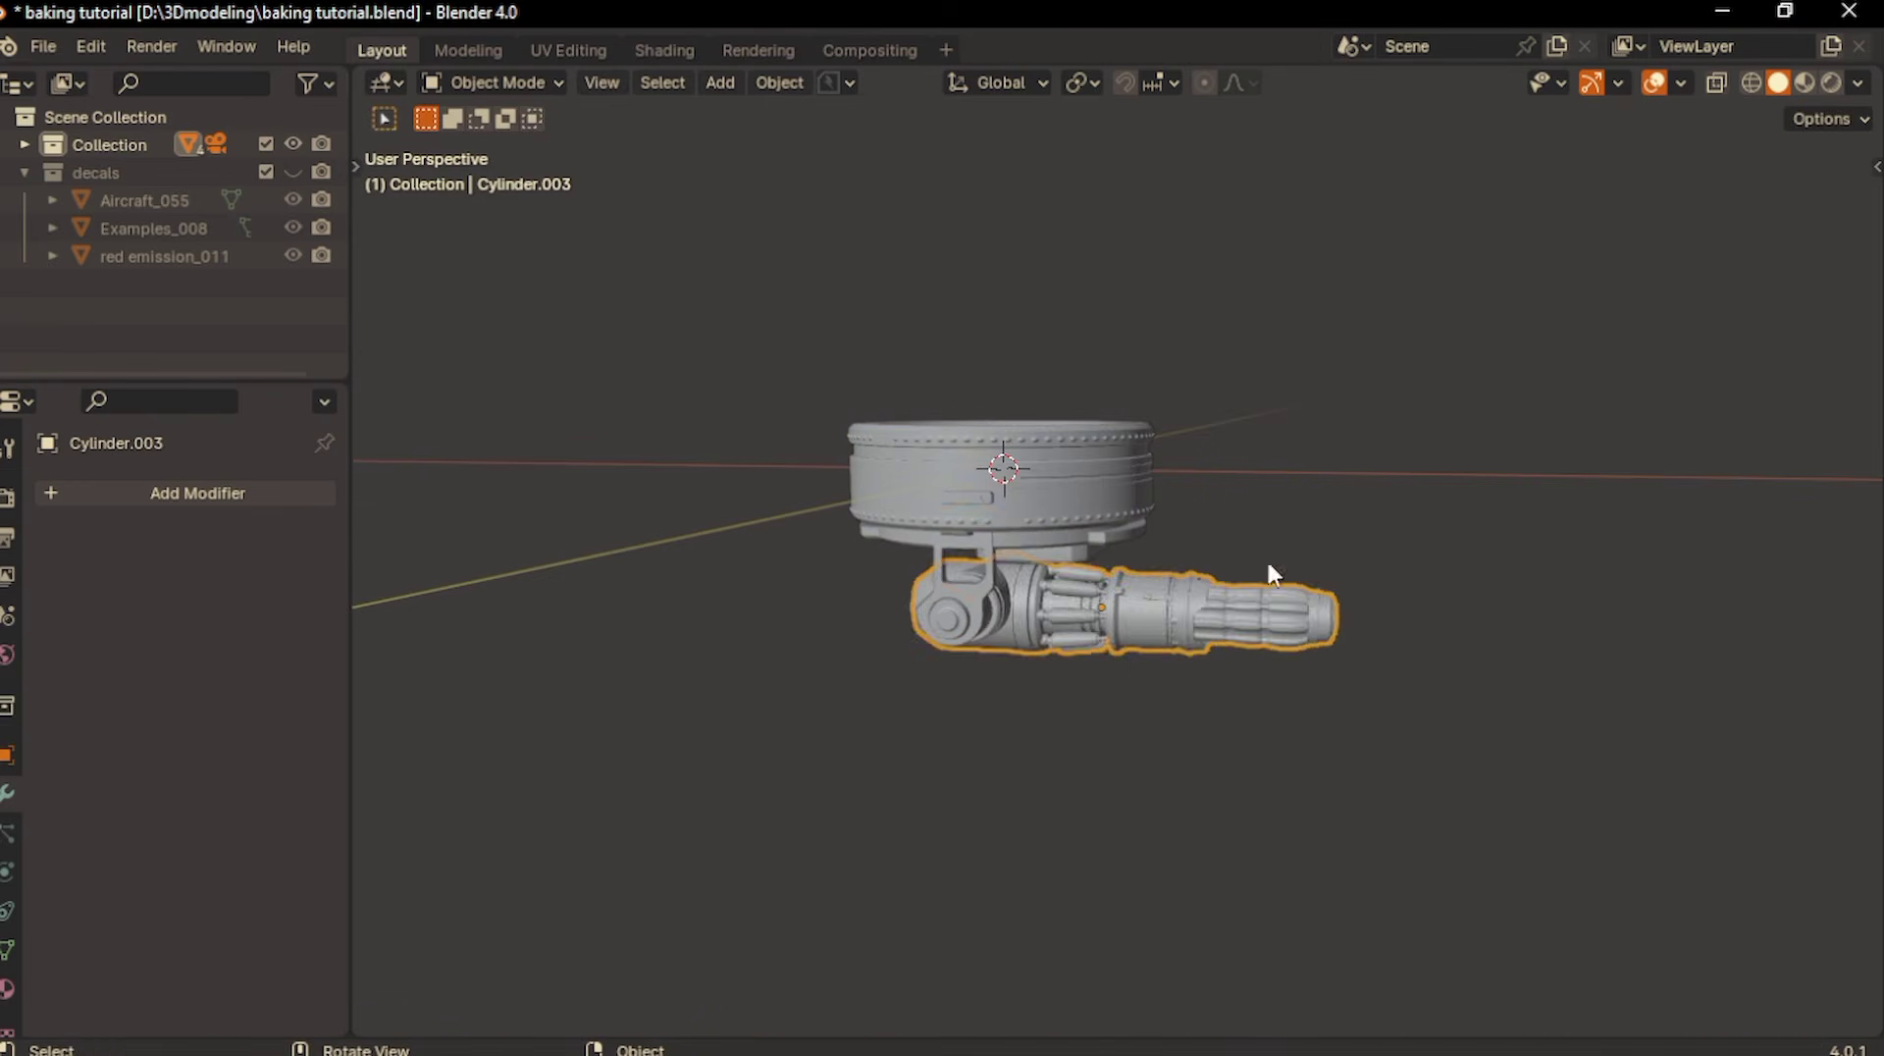
- Deselect the gun, split the 3D viewport into two side-by-side areas and make the second one a Shader Editor
{"action": "middle_click_drag", "start_coordinate": [1266, 557], "coordinate": [1158, 650]}
{"action": "left_click", "coordinate": [1003, 708]}
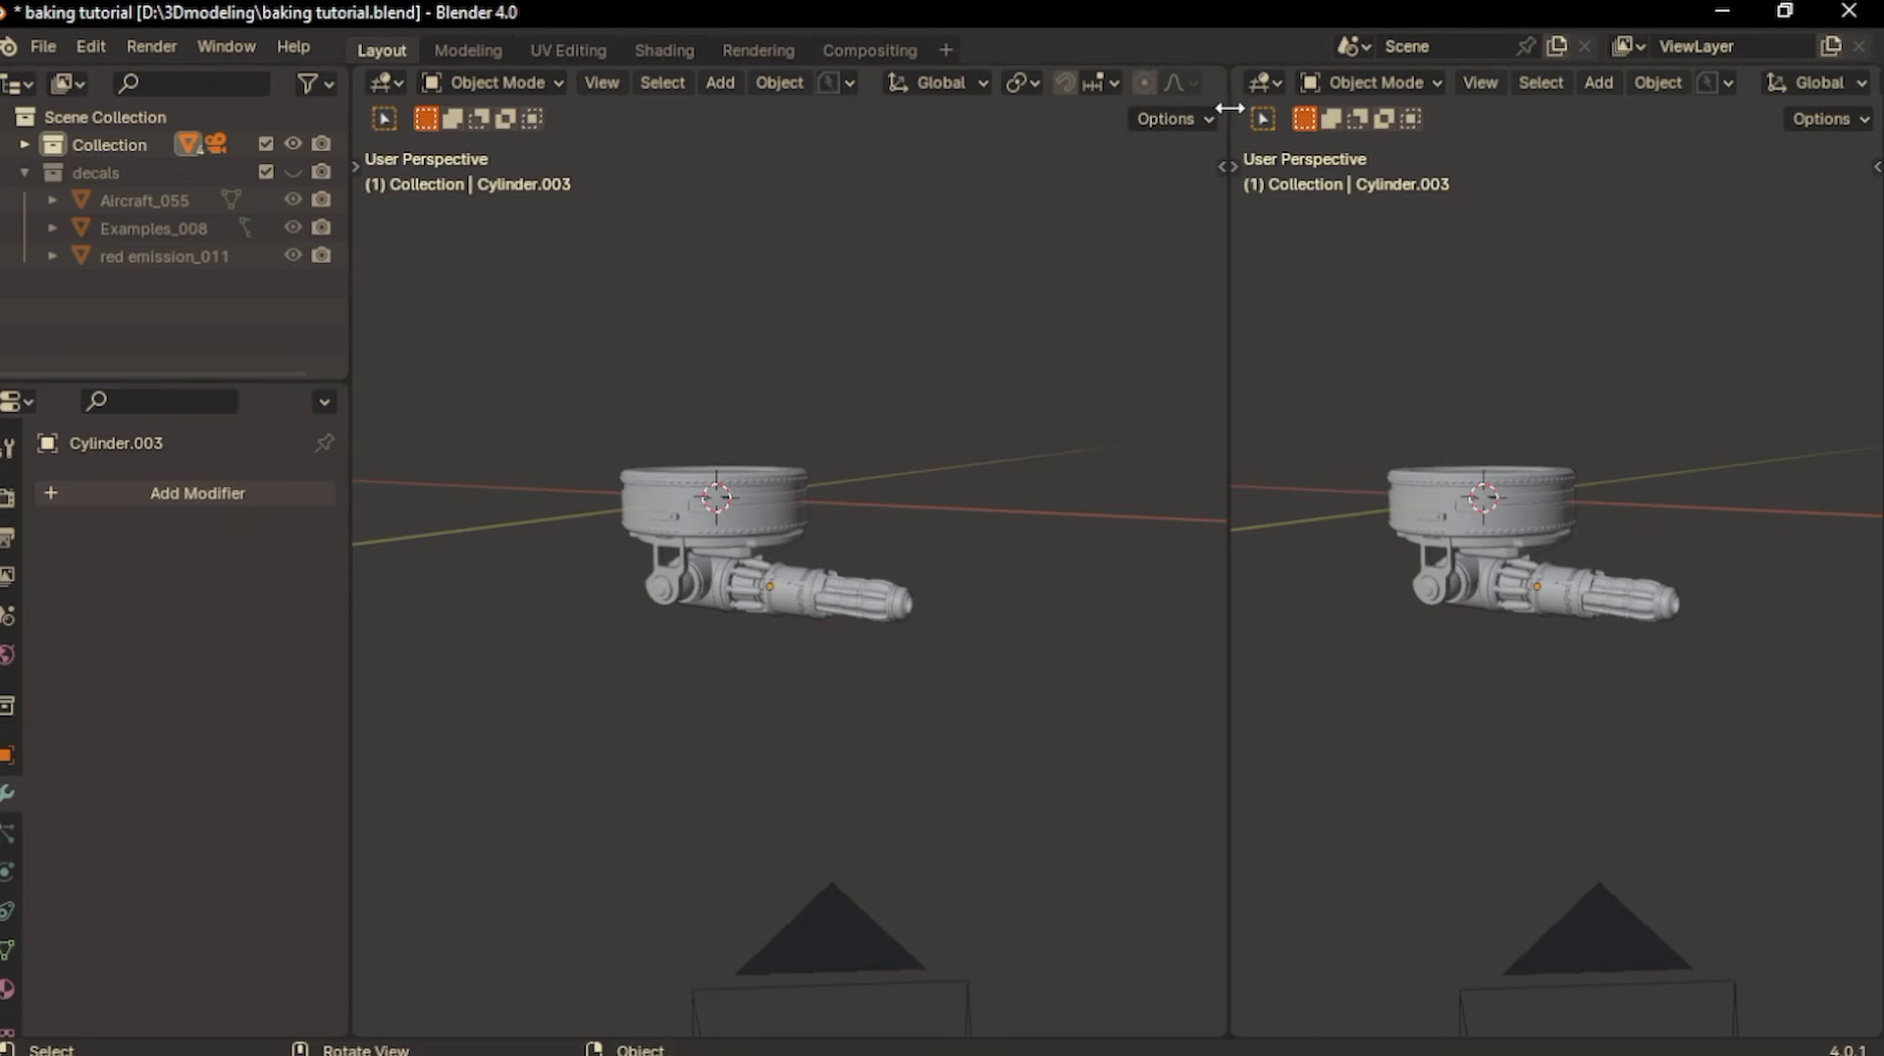
{"action": "left_click_drag", "start_coordinate": [1234, 109], "coordinate": [1104, 112]}
{"action": "left_click", "coordinate": [1138, 83]}
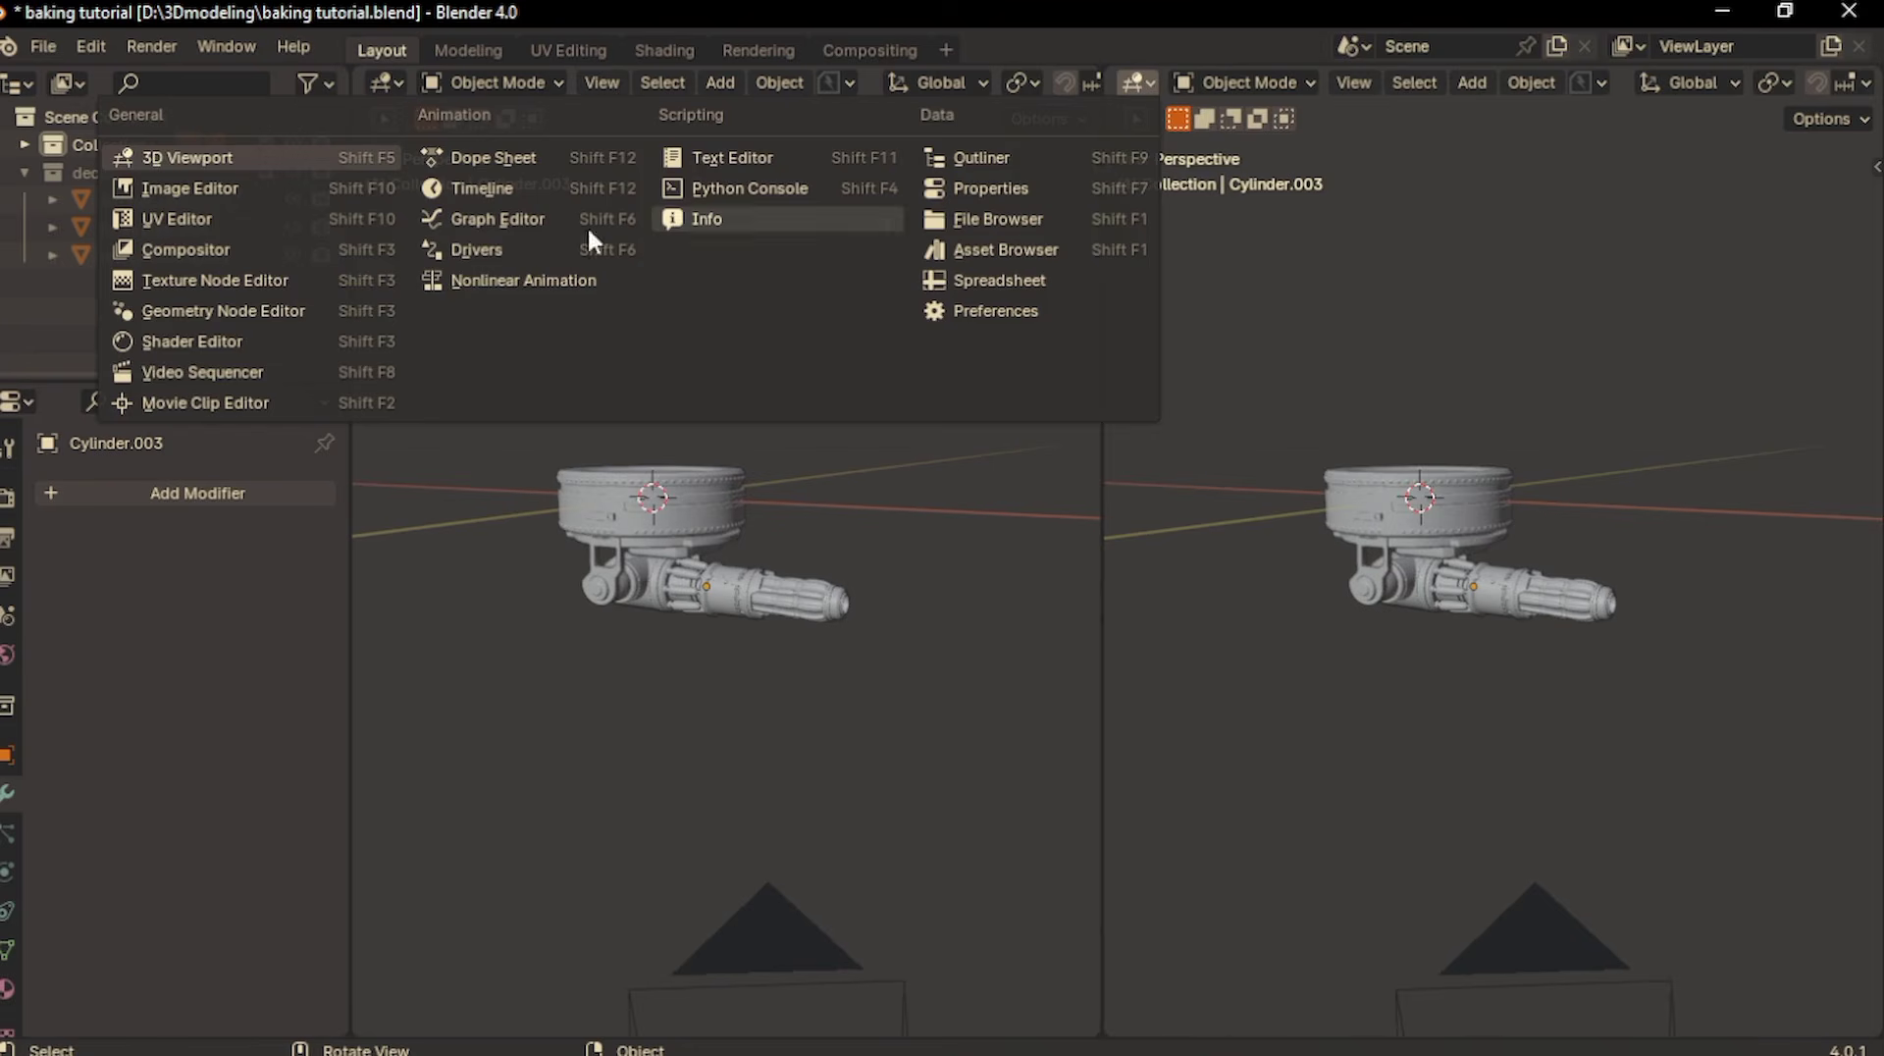
{"action": "left_click", "coordinate": [244, 340]}
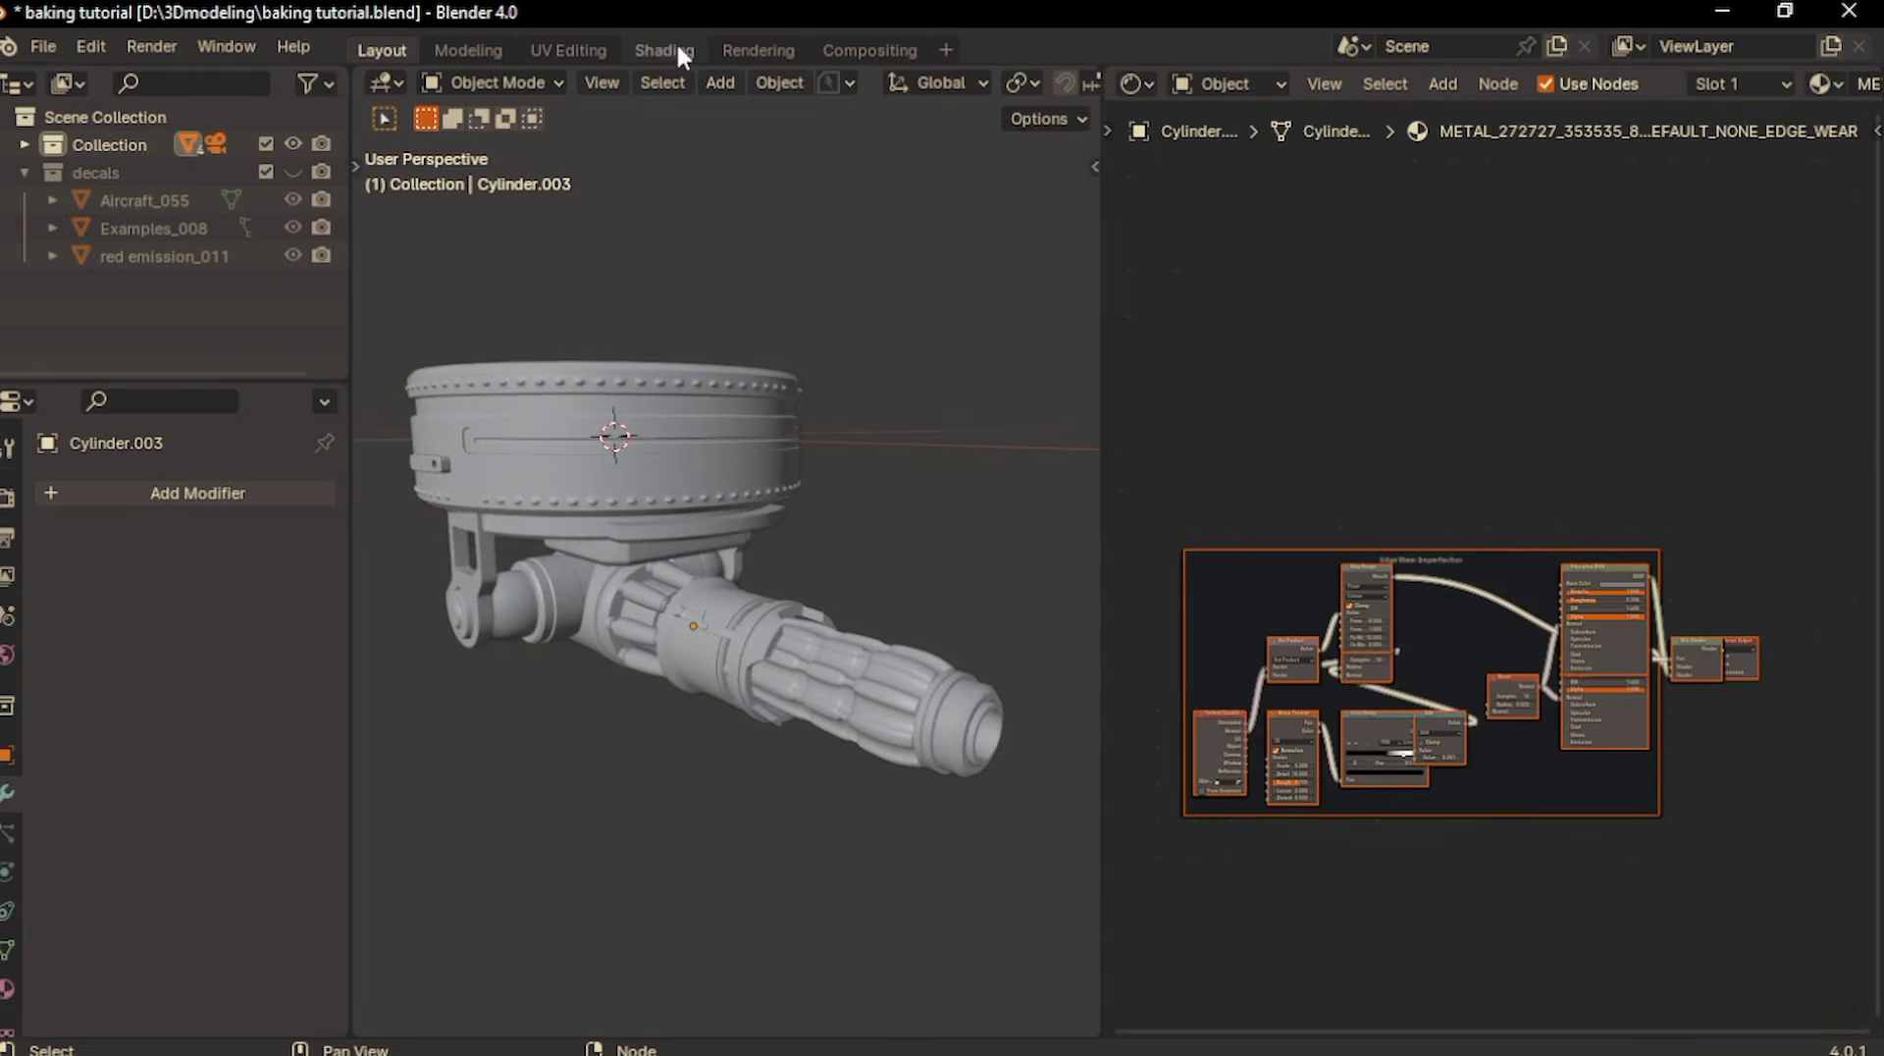
- Switch to the Shading workspace, view the turret through the camera and select the mount body Cube.001
{"action": "left_click", "coordinate": [667, 49]}
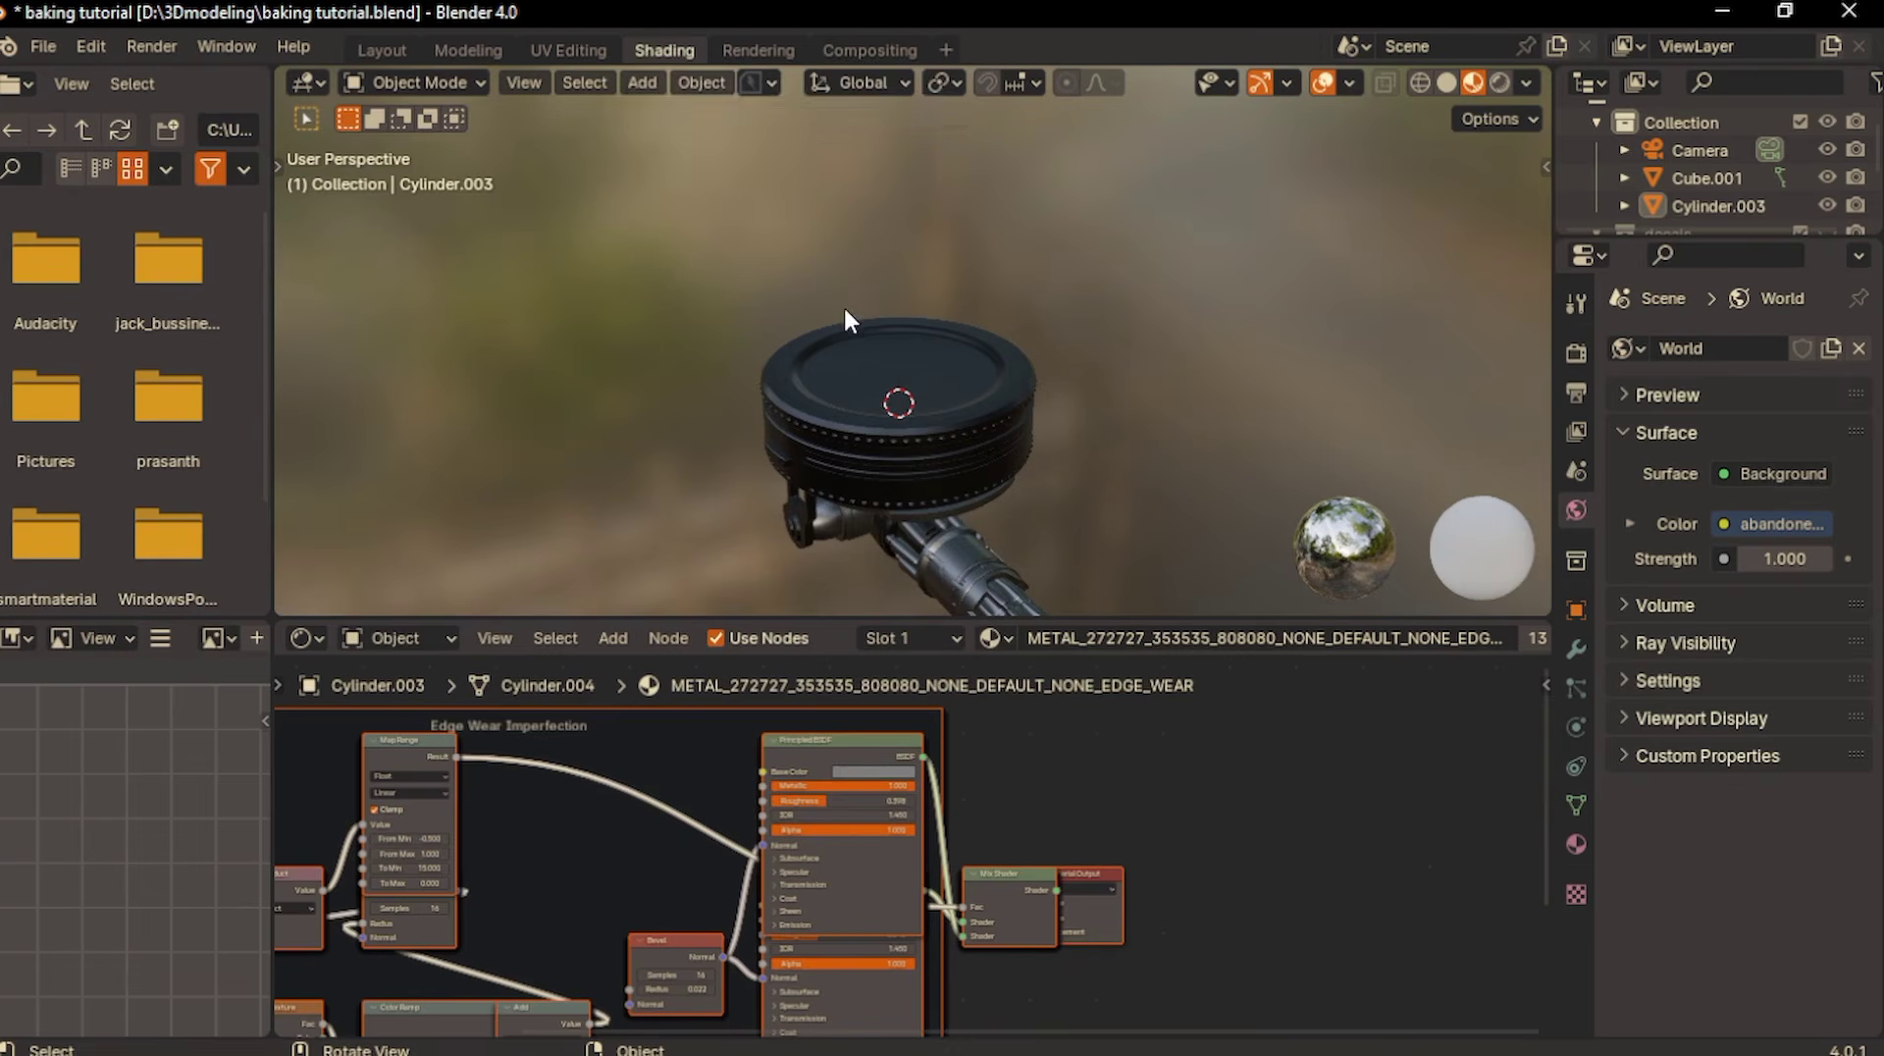
{"action": "middle_click_drag", "start_coordinate": [844, 304], "coordinate": [929, 424]}
{"action": "key", "text": "KP_0"}
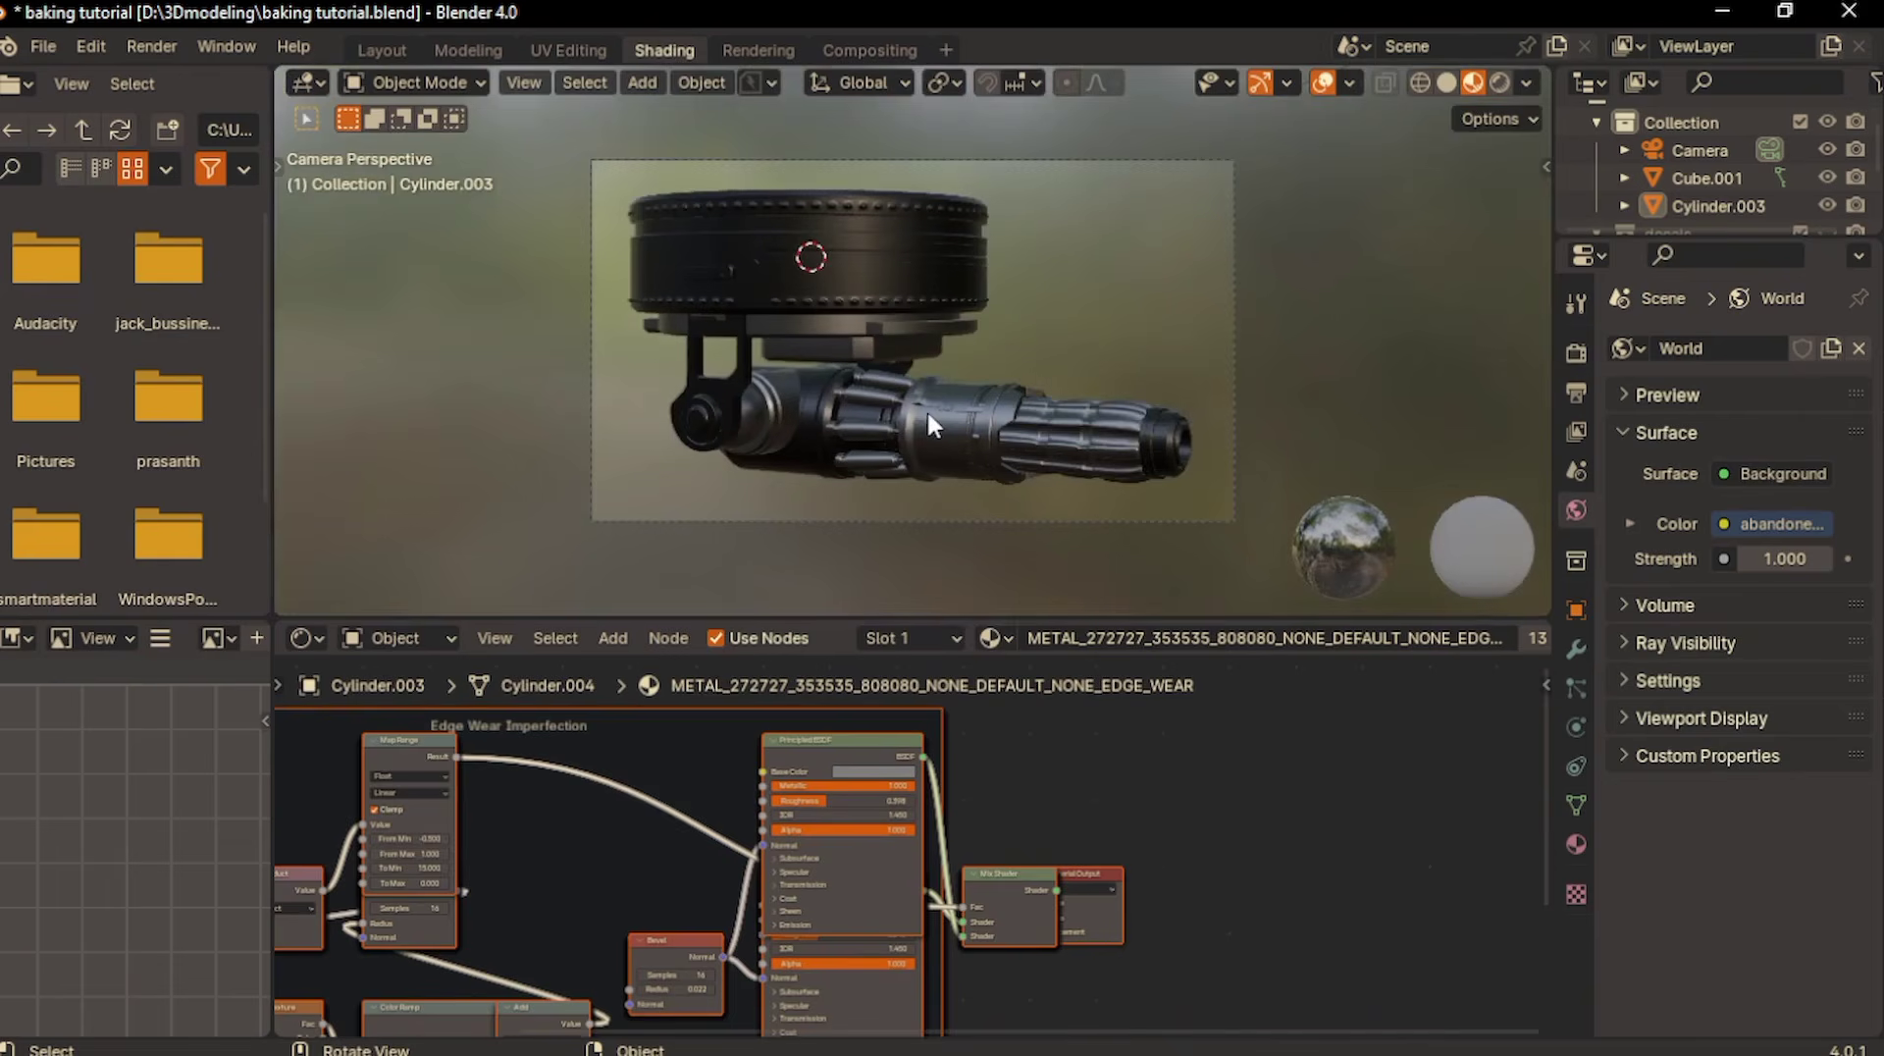
{"action": "scroll", "coordinate": [867, 828], "scroll_direction": "down", "scroll_amount": 2}
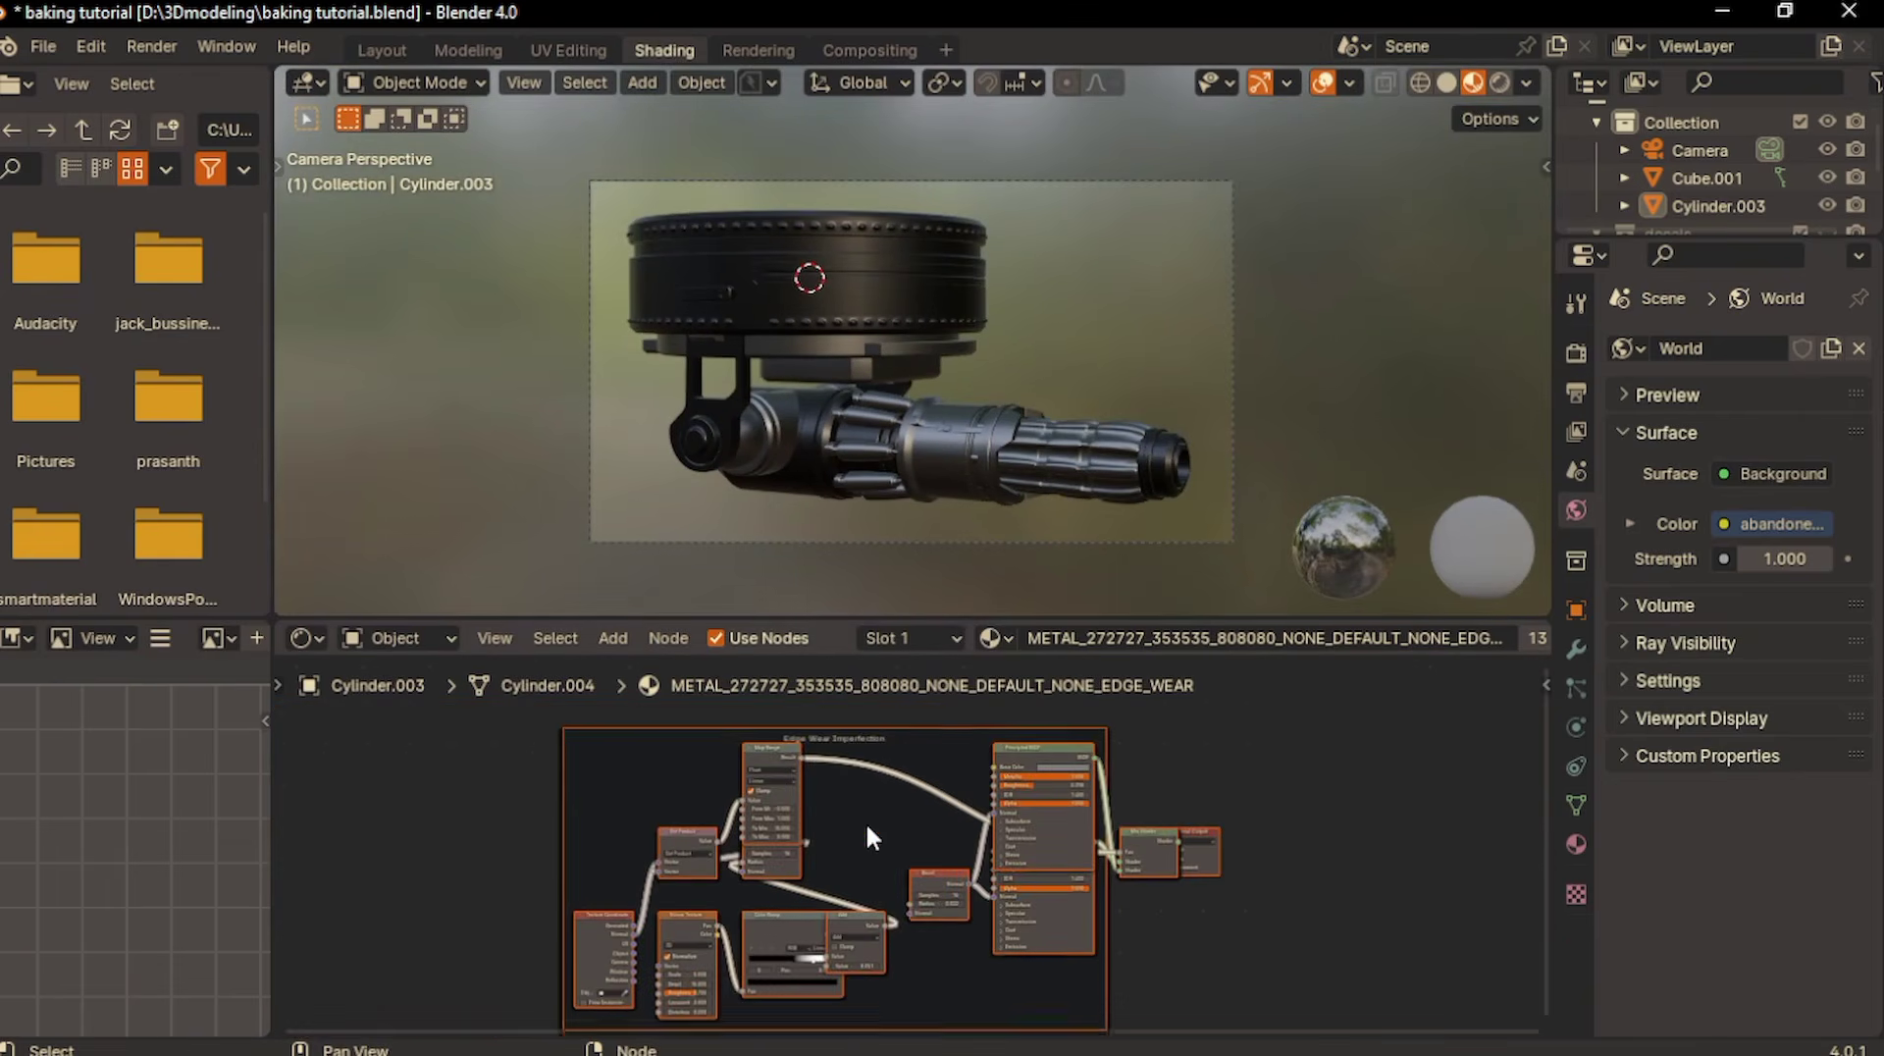
{"action": "left_click", "coordinate": [783, 257]}
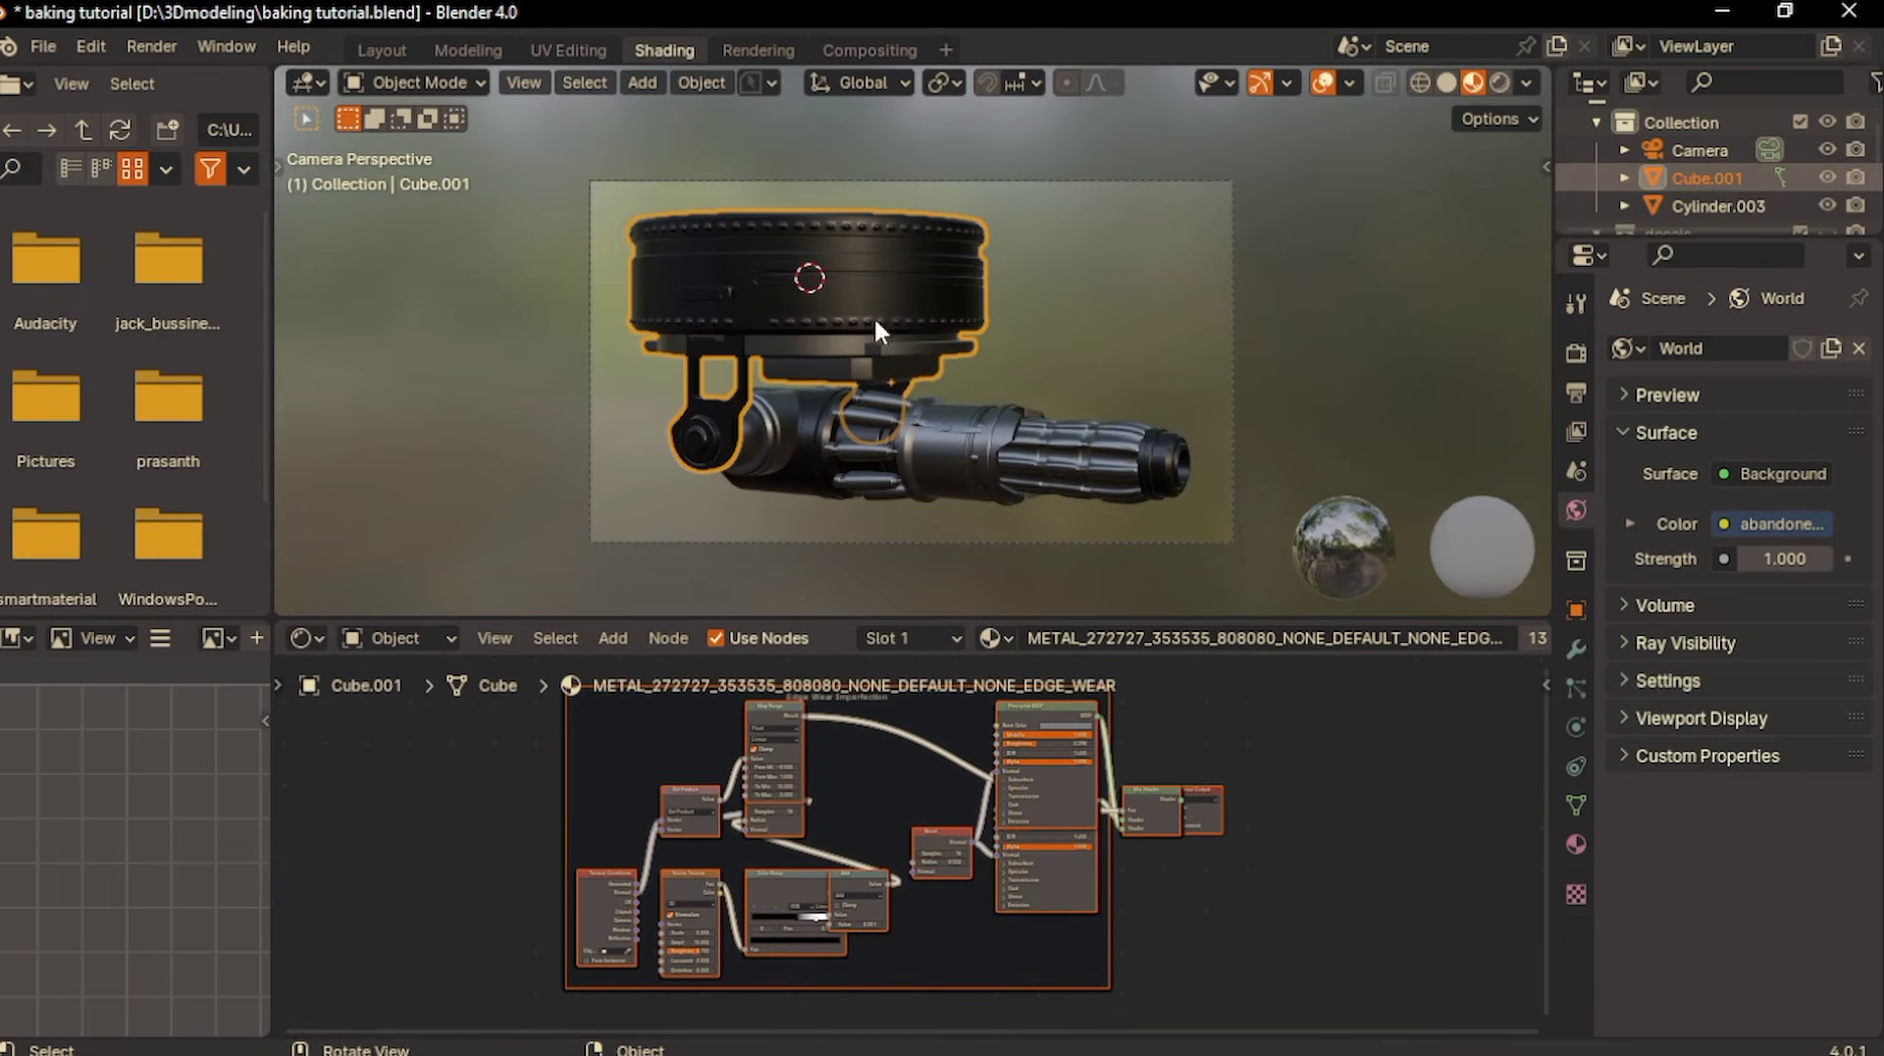
{"action": "scroll", "coordinate": [928, 792], "scroll_direction": "up", "scroll_amount": 3, "text": "shift"}
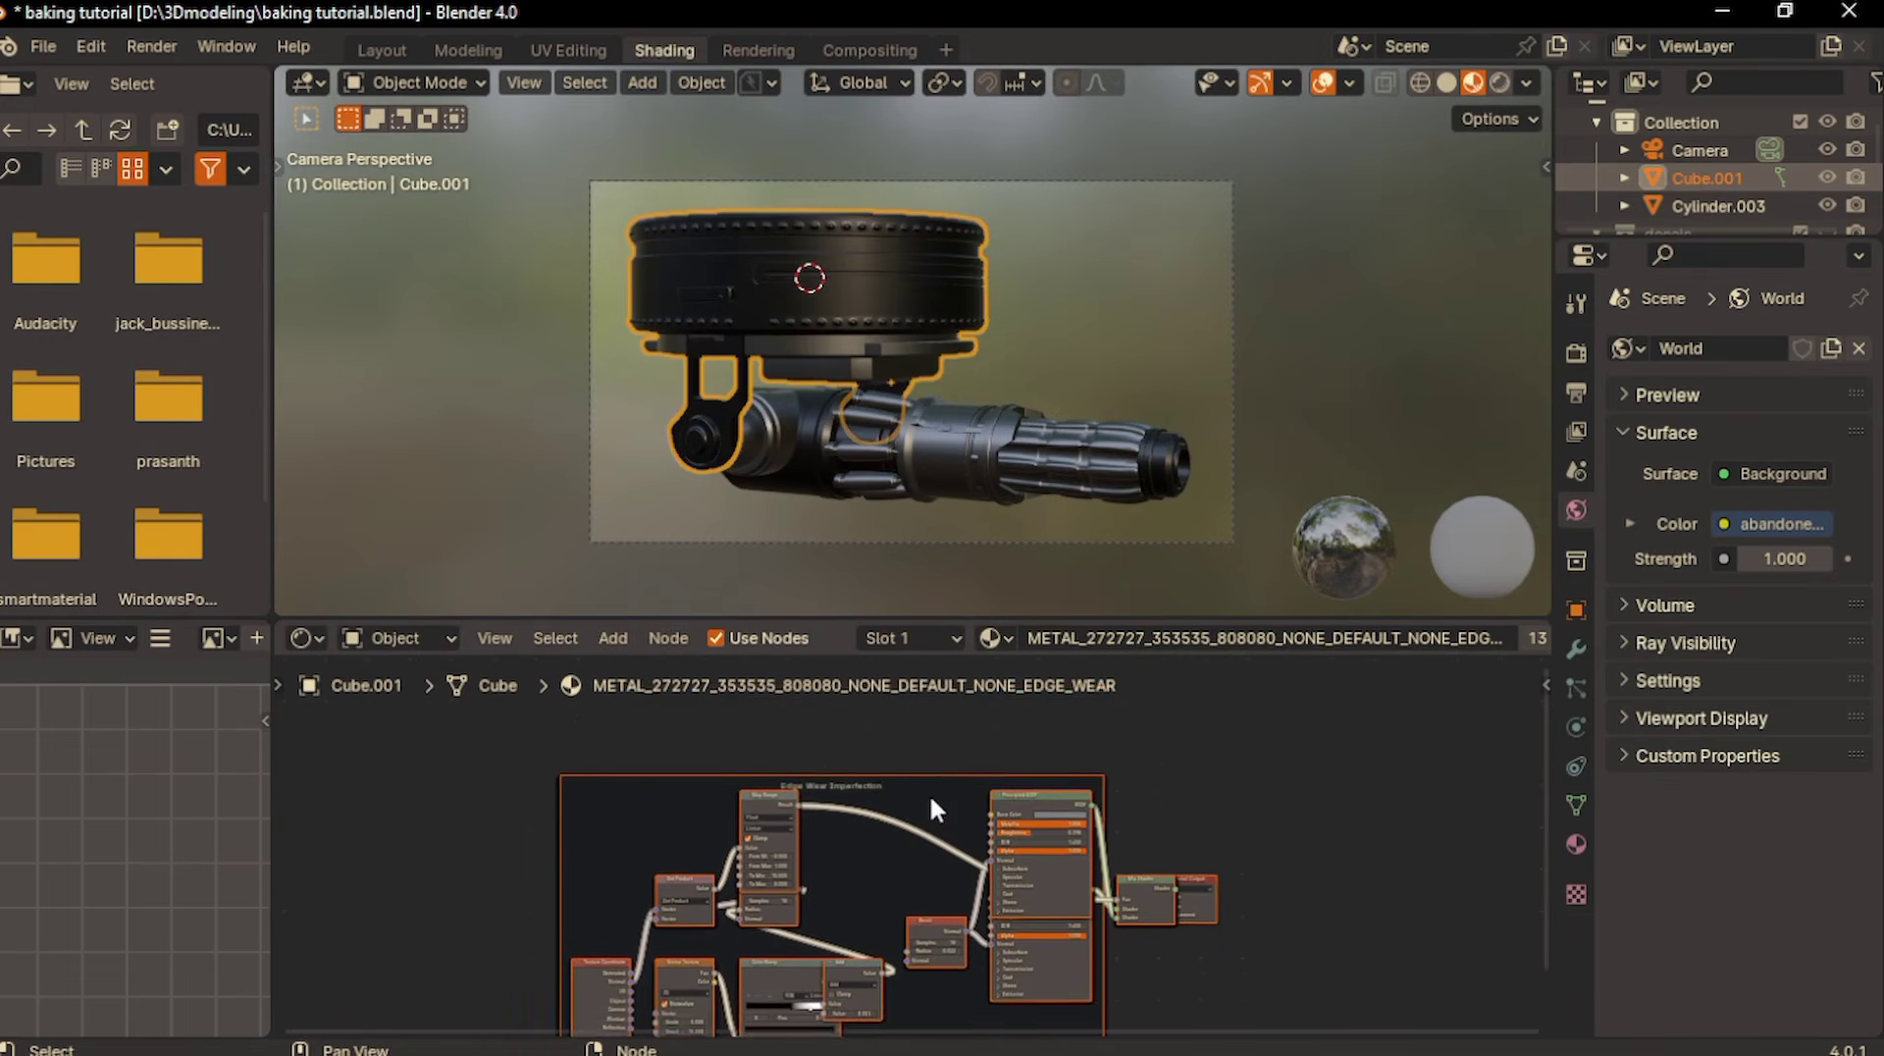
- Add an Image Texture node above the Edge Wear Imperfection frame in the mount's material
{"action": "key", "text": "shift+a"}
{"action": "type", "text": "ima"}
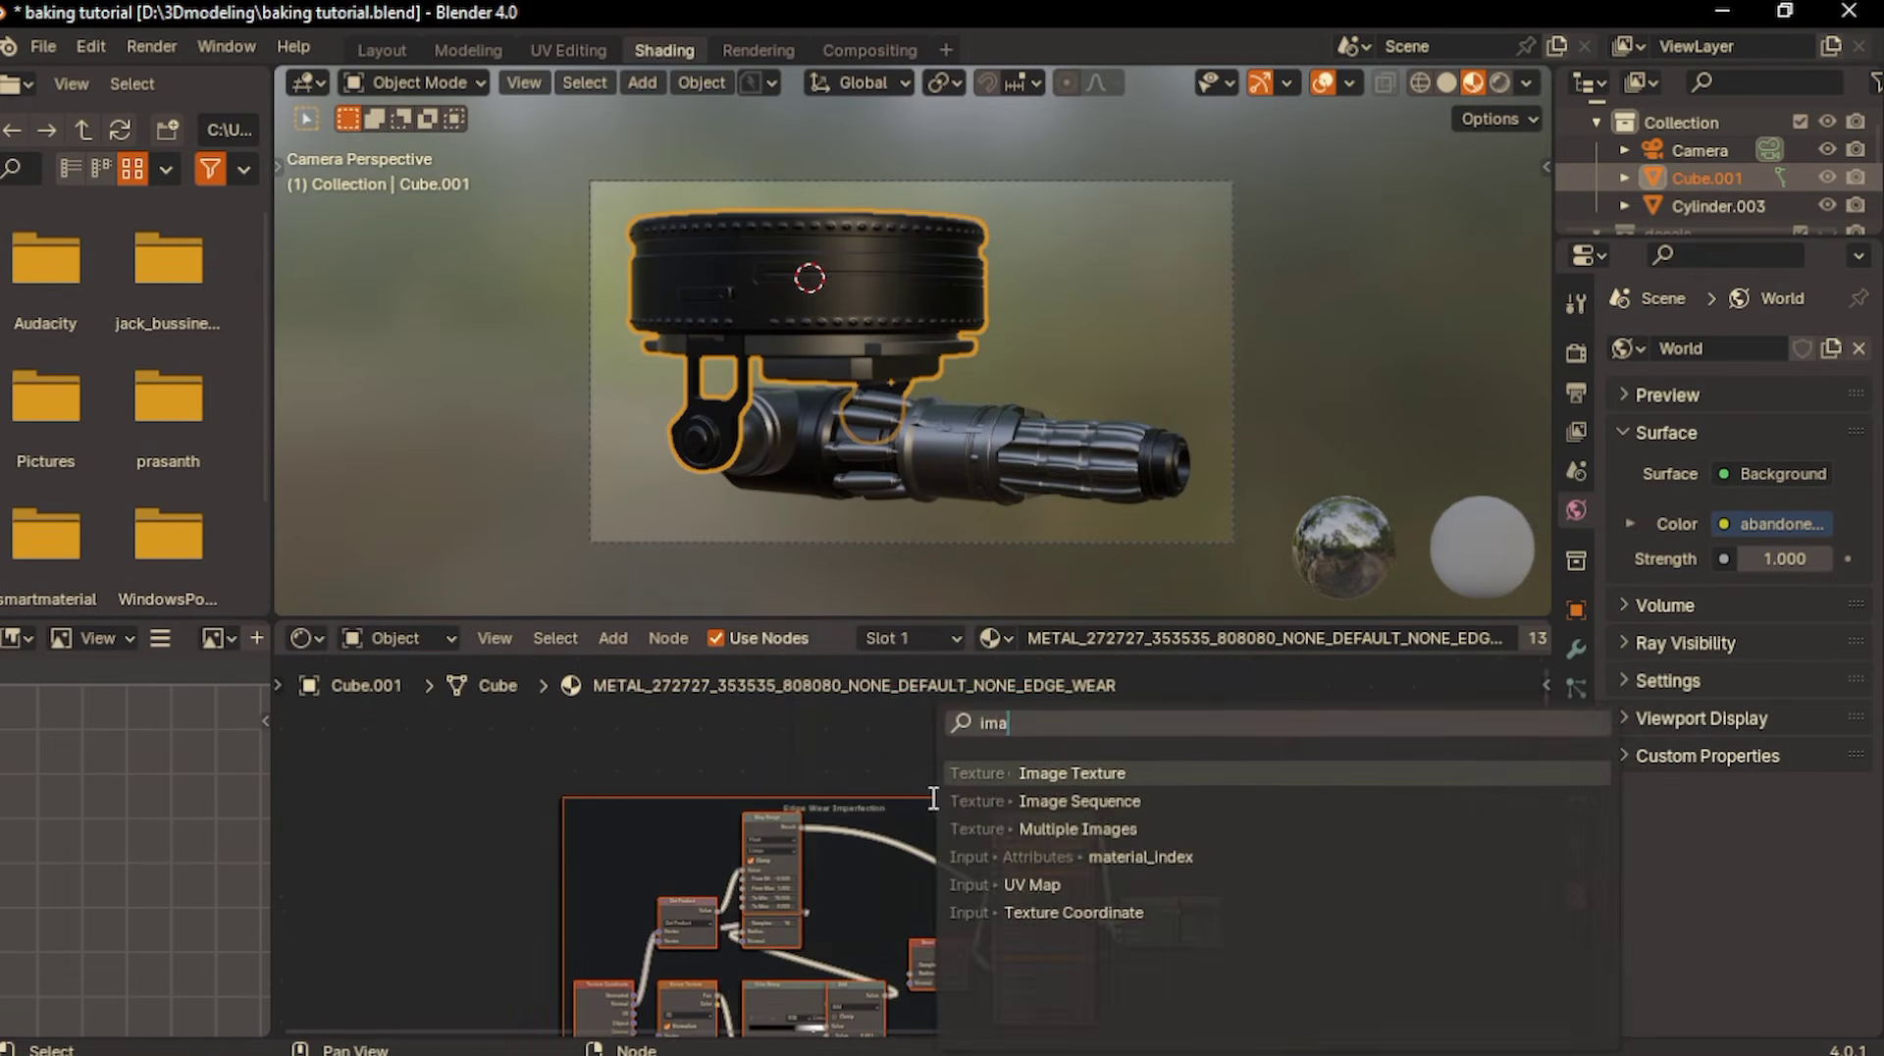
{"action": "key", "text": "Return"}
{"action": "left_click", "coordinate": [858, 697]}
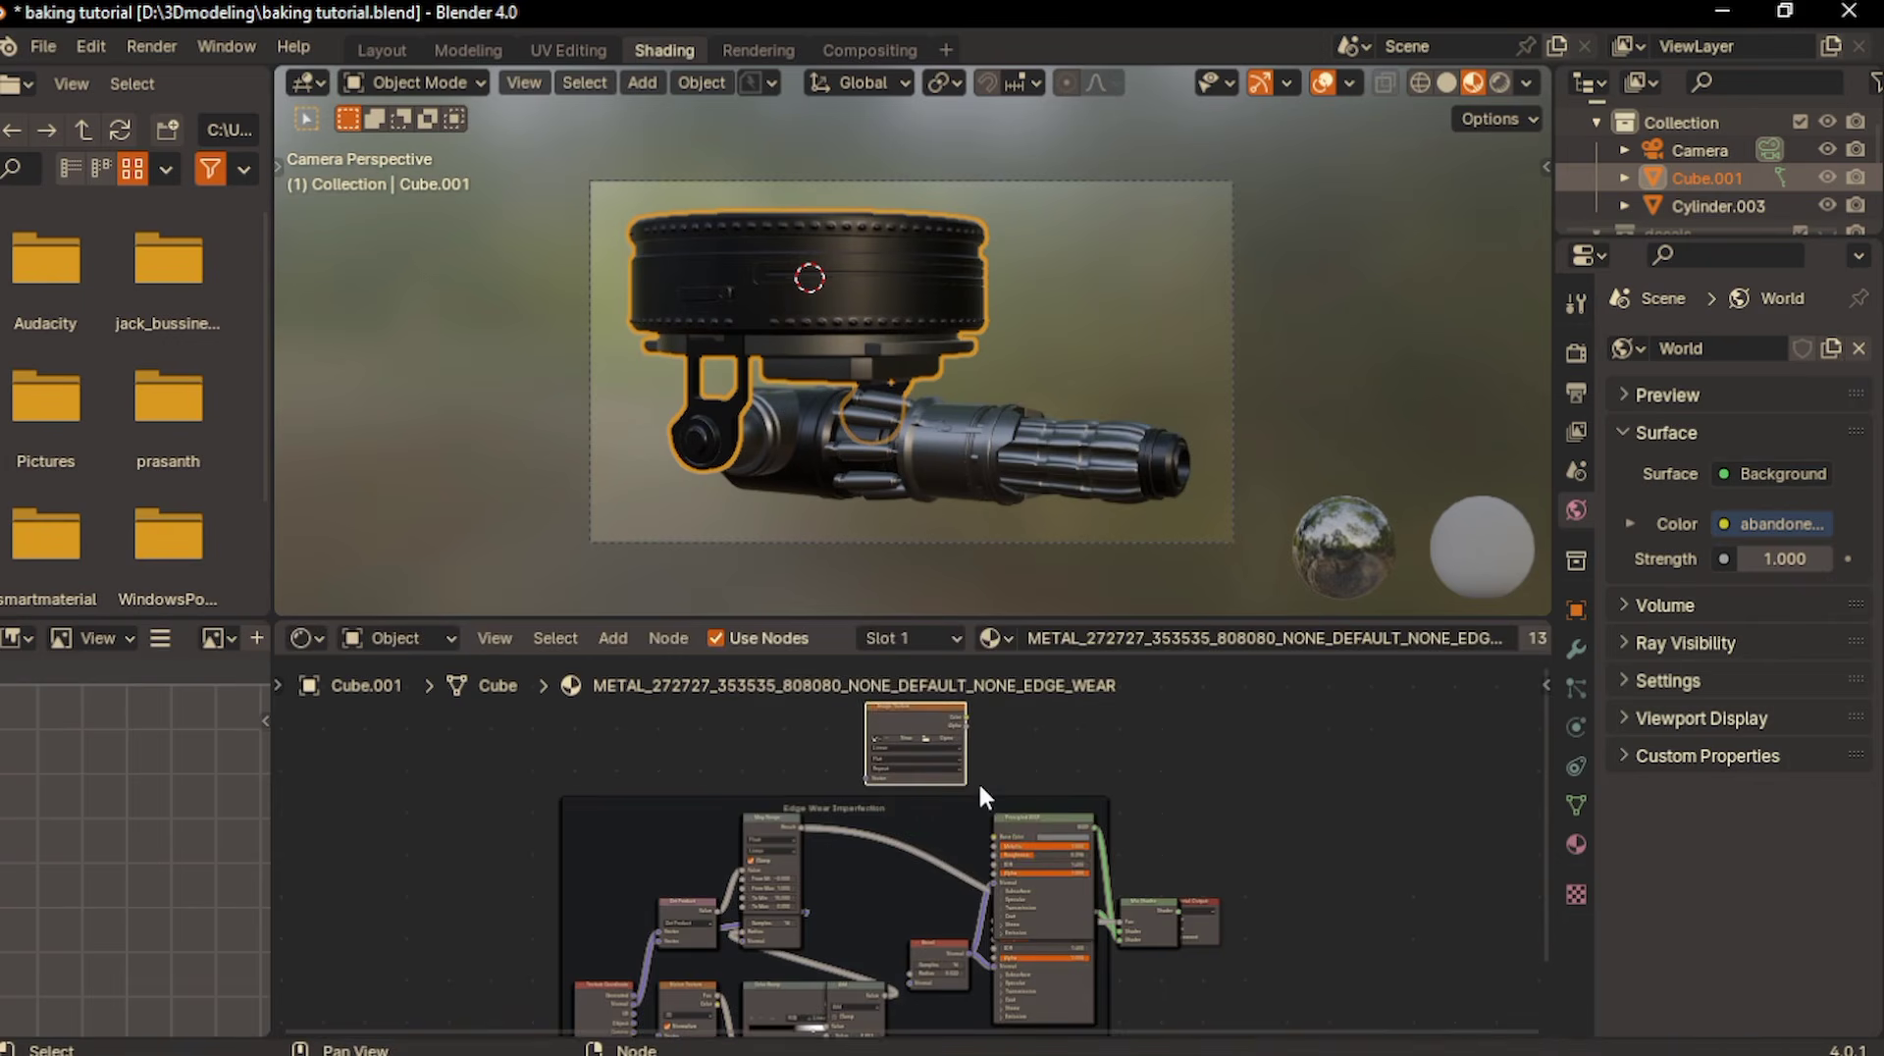
{"action": "scroll", "coordinate": [979, 787], "scroll_direction": "up", "scroll_amount": 12}
{"action": "scroll", "coordinate": [980, 786], "scroll_direction": "up", "scroll_amount": 8, "text": "shift"}
- Create a new image named baking in the Image Texture node, 2048 px wide and 2048 px high
{"action": "left_click", "coordinate": [883, 795]}
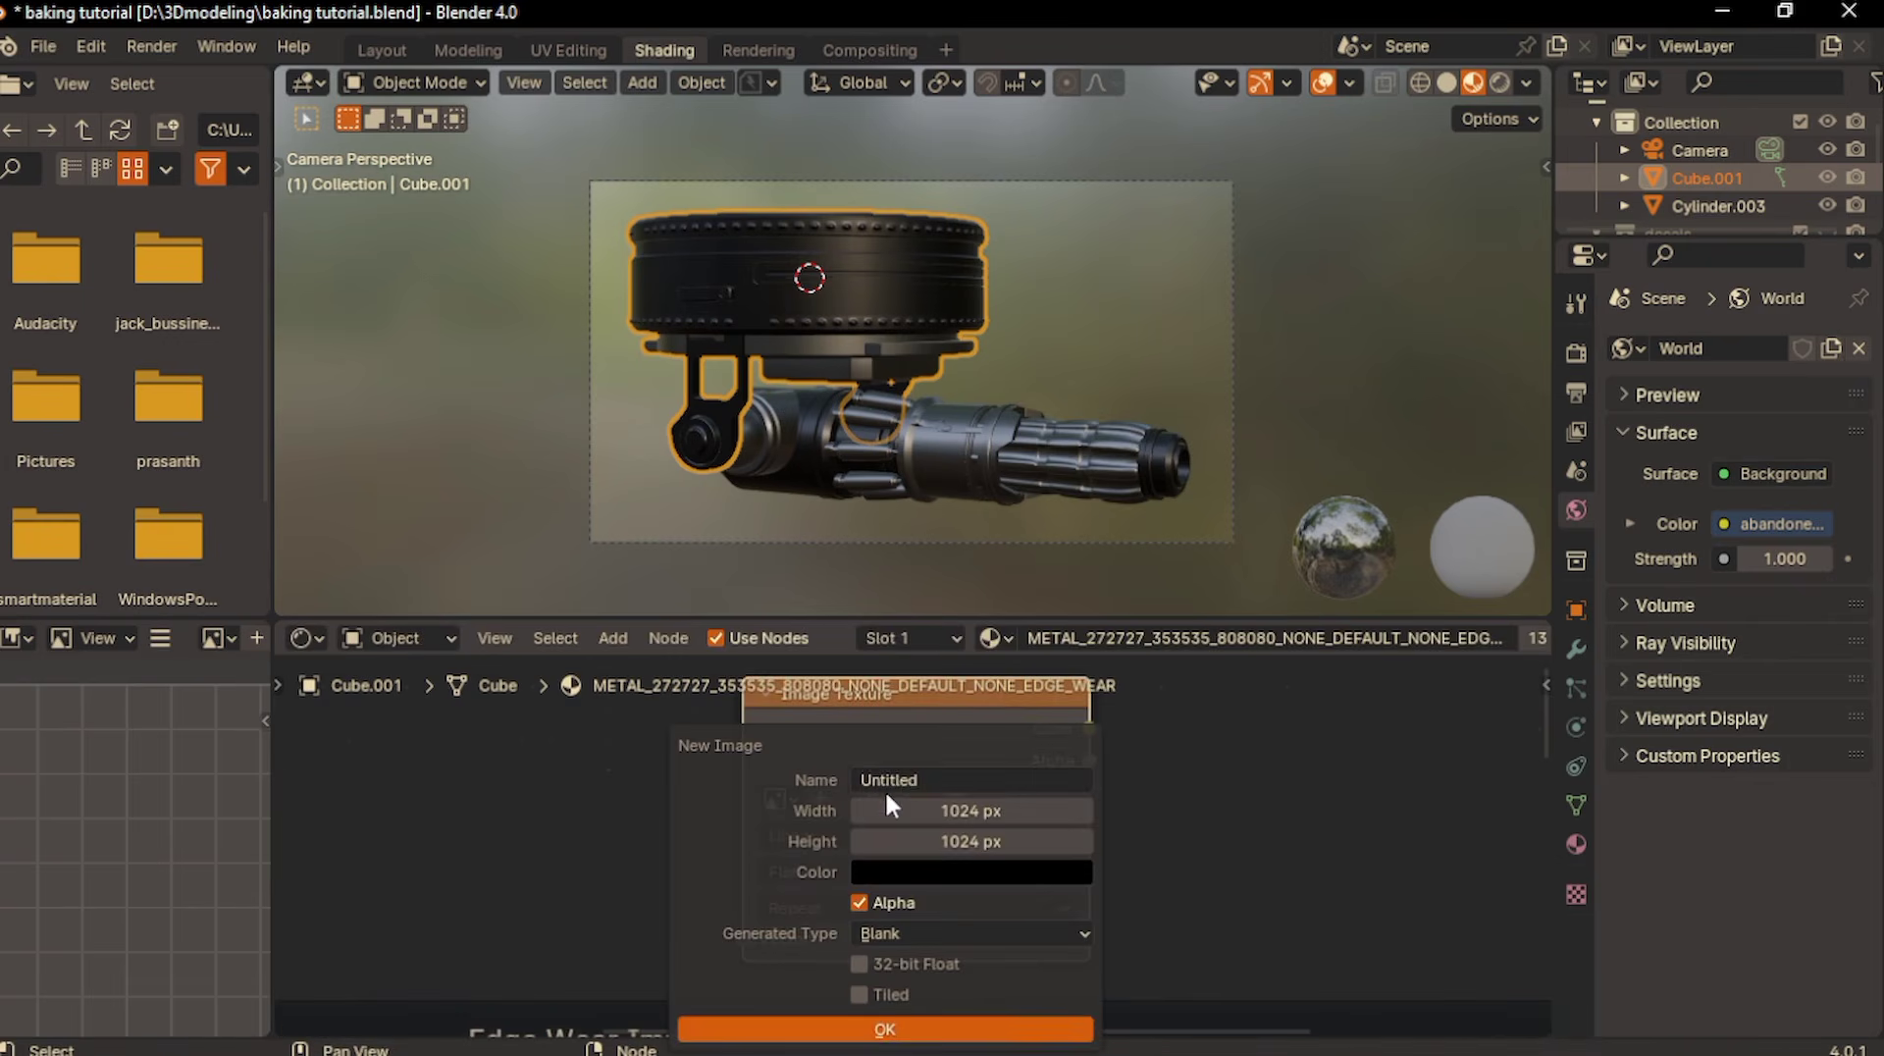
{"action": "left_click", "coordinate": [907, 775]}
{"action": "type", "text": "baking"}
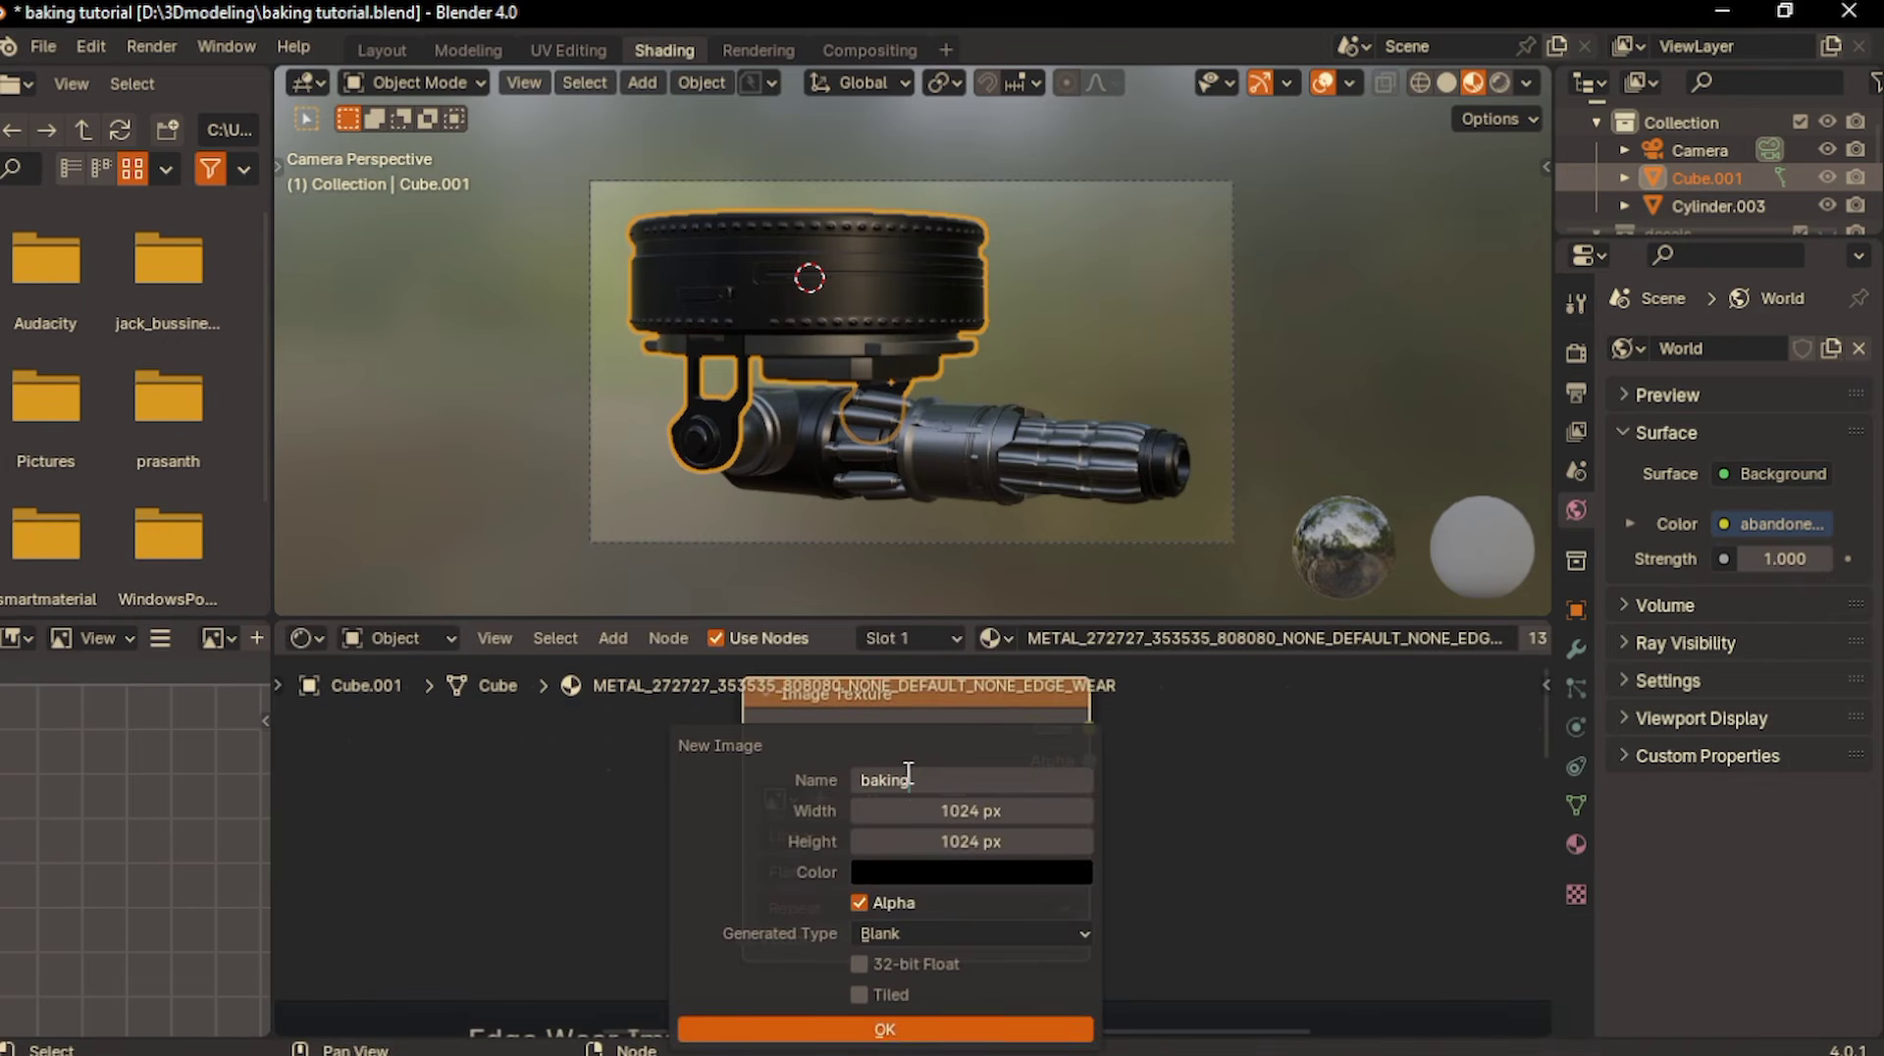
{"action": "key", "text": "Return"}
{"action": "left_click", "coordinate": [915, 810]}
{"action": "type", "text": "2048"}
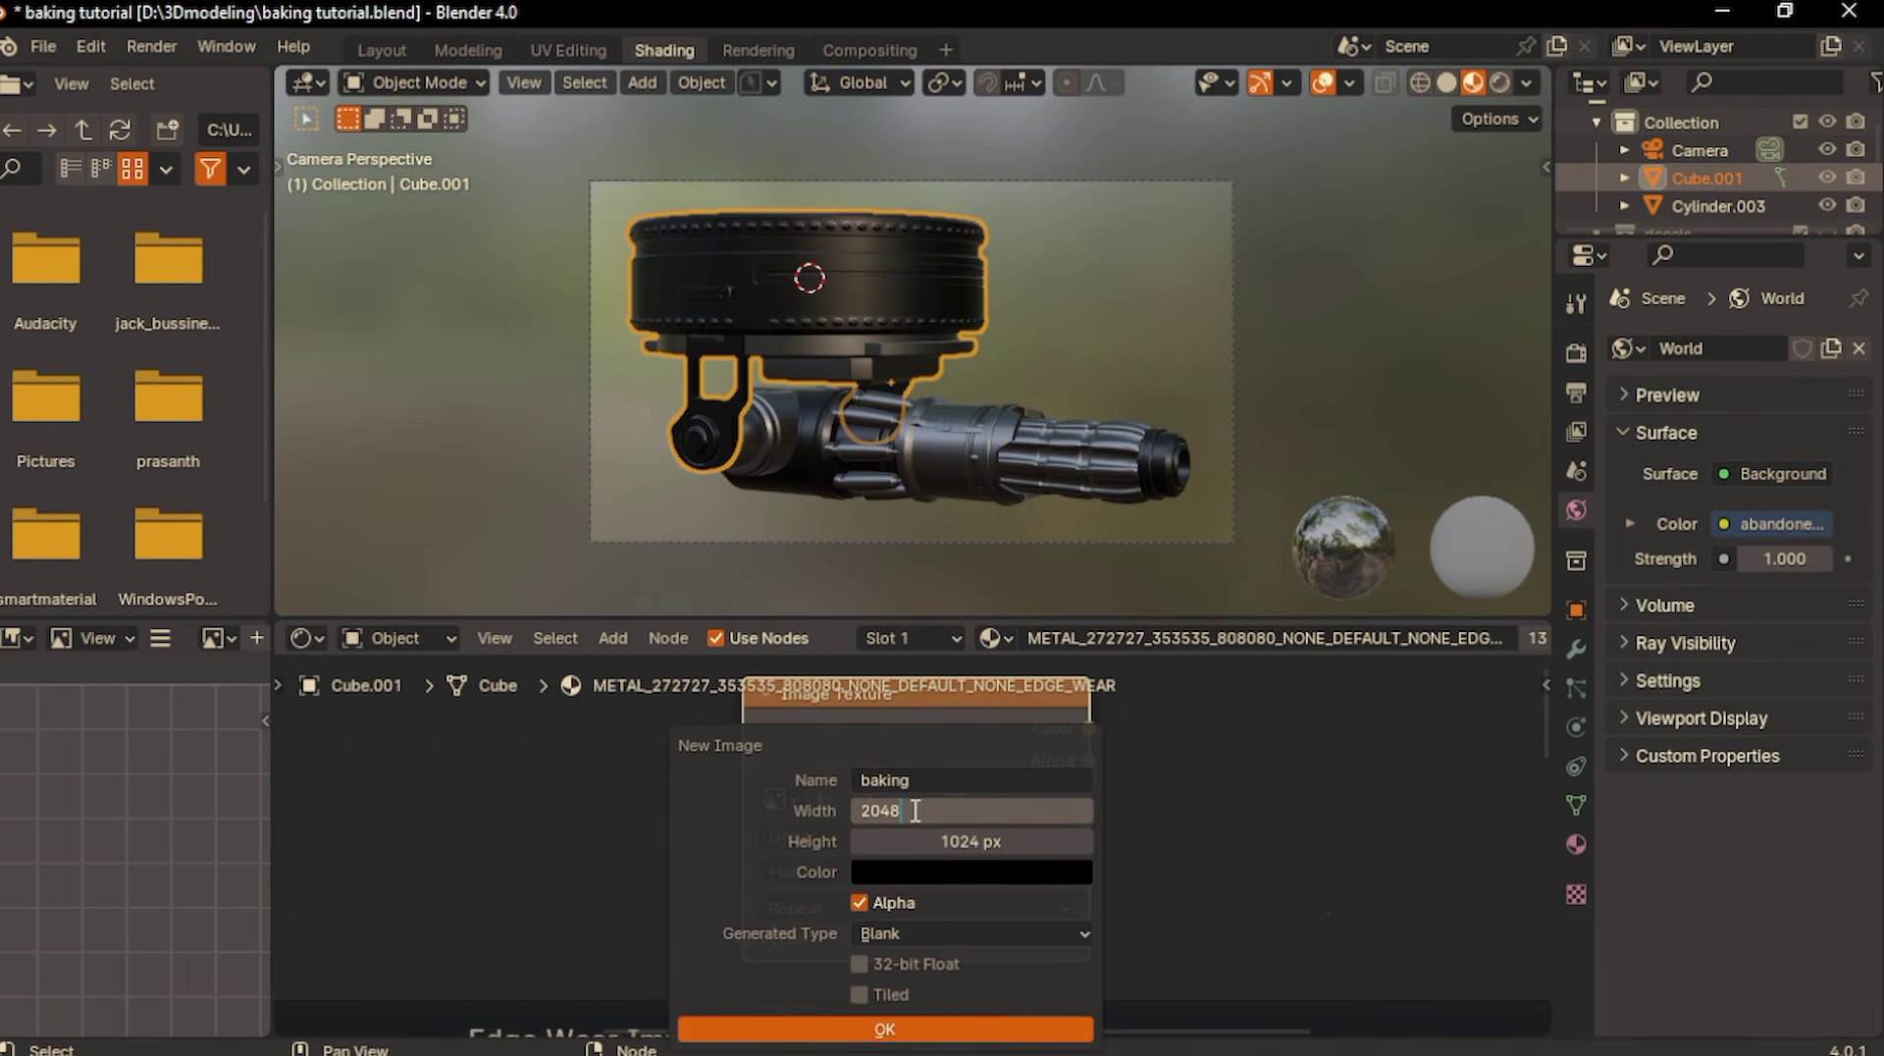
{"action": "key", "text": "Return"}
{"action": "left_click", "coordinate": [914, 842]}
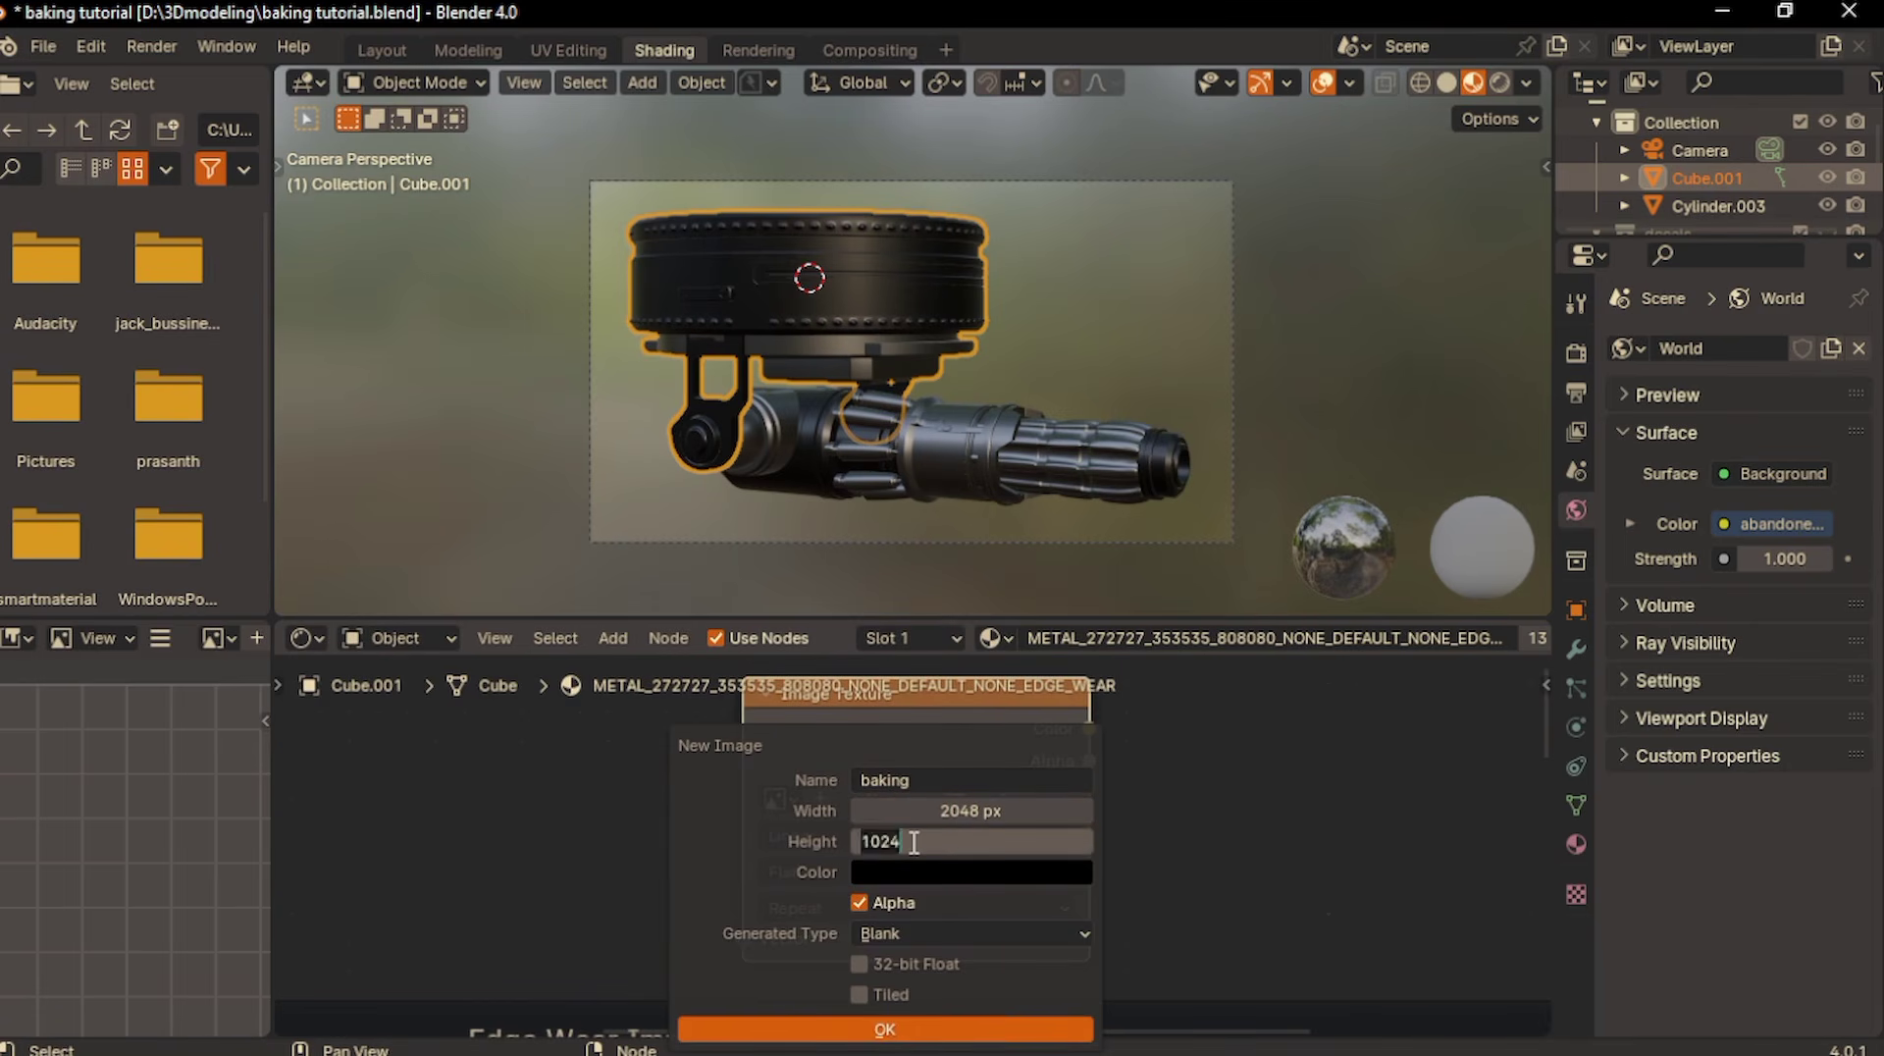
{"action": "type", "text": "2048"}
{"action": "left_click", "coordinate": [846, 1023]}
{"action": "scroll", "coordinate": [864, 785], "scroll_direction": "down", "scroll_amount": 2}
{"action": "mouse_move", "coordinate": [852, 769]}
{"action": "left_mouse_down"}
{"action": "mouse_move", "coordinate": [874, 728]}
{"action": "mouse_move", "coordinate": [849, 750]}
{"action": "left_mouse_up"}
{"action": "scroll", "coordinate": [870, 765], "scroll_direction": "down", "scroll_amount": 2}
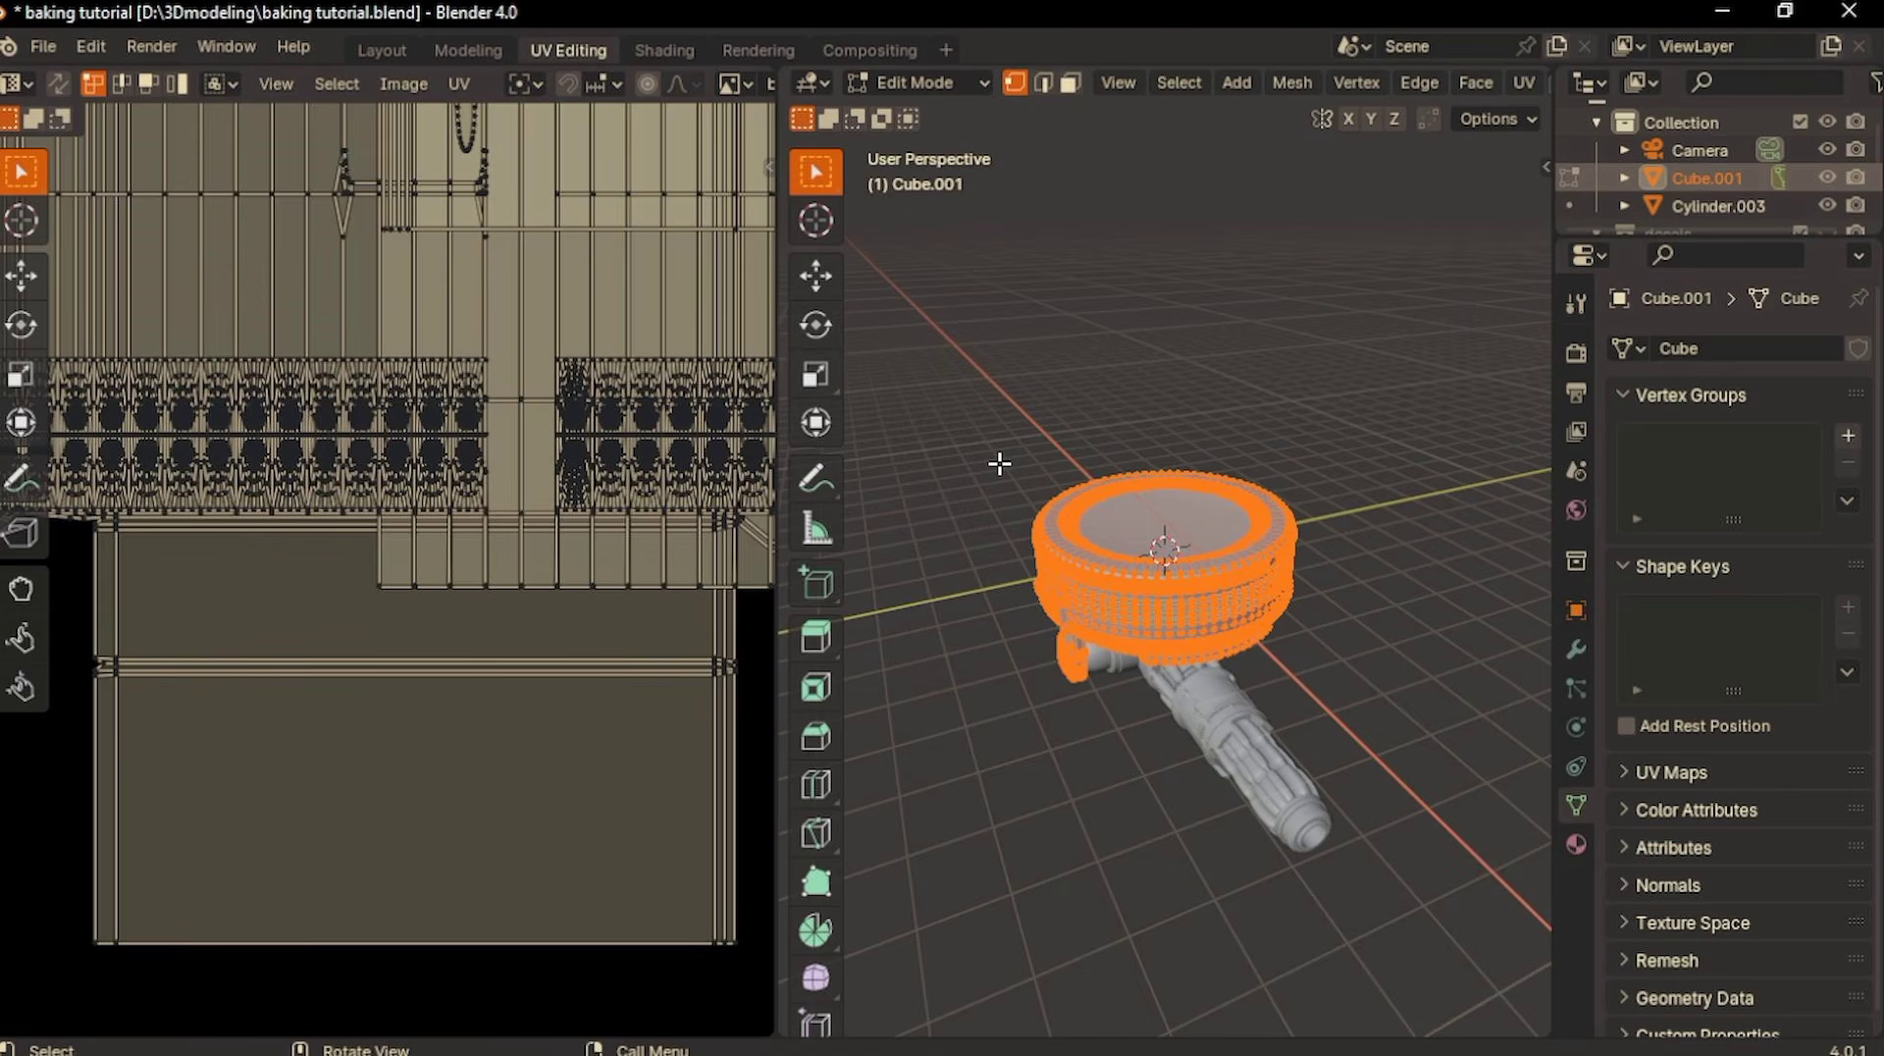
- Display the baking image behind the mount's UV layout in the UV Editor
{"action": "scroll", "coordinate": [1224, 586], "scroll_direction": "down", "scroll_amount": 2}
{"action": "scroll", "coordinate": [687, 389], "scroll_direction": "down", "scroll_amount": 2}
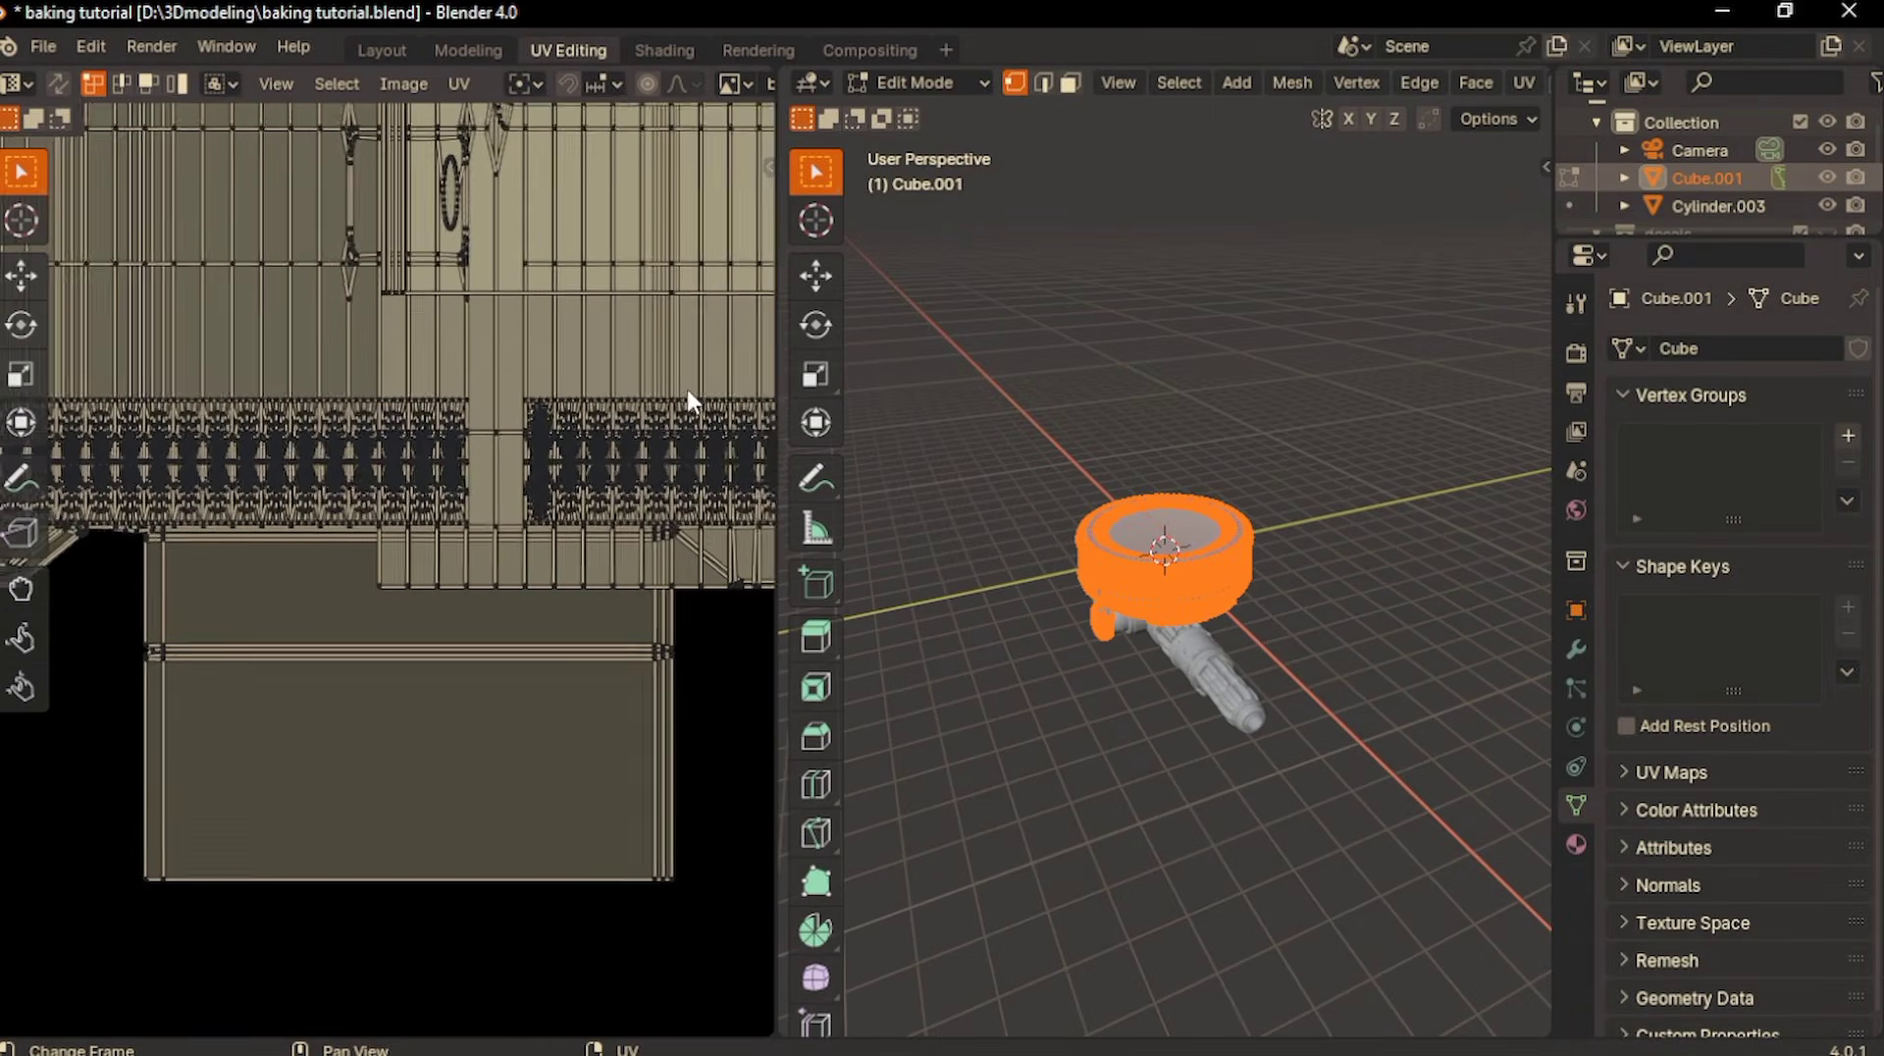
{"action": "left_click", "coordinate": [734, 87]}
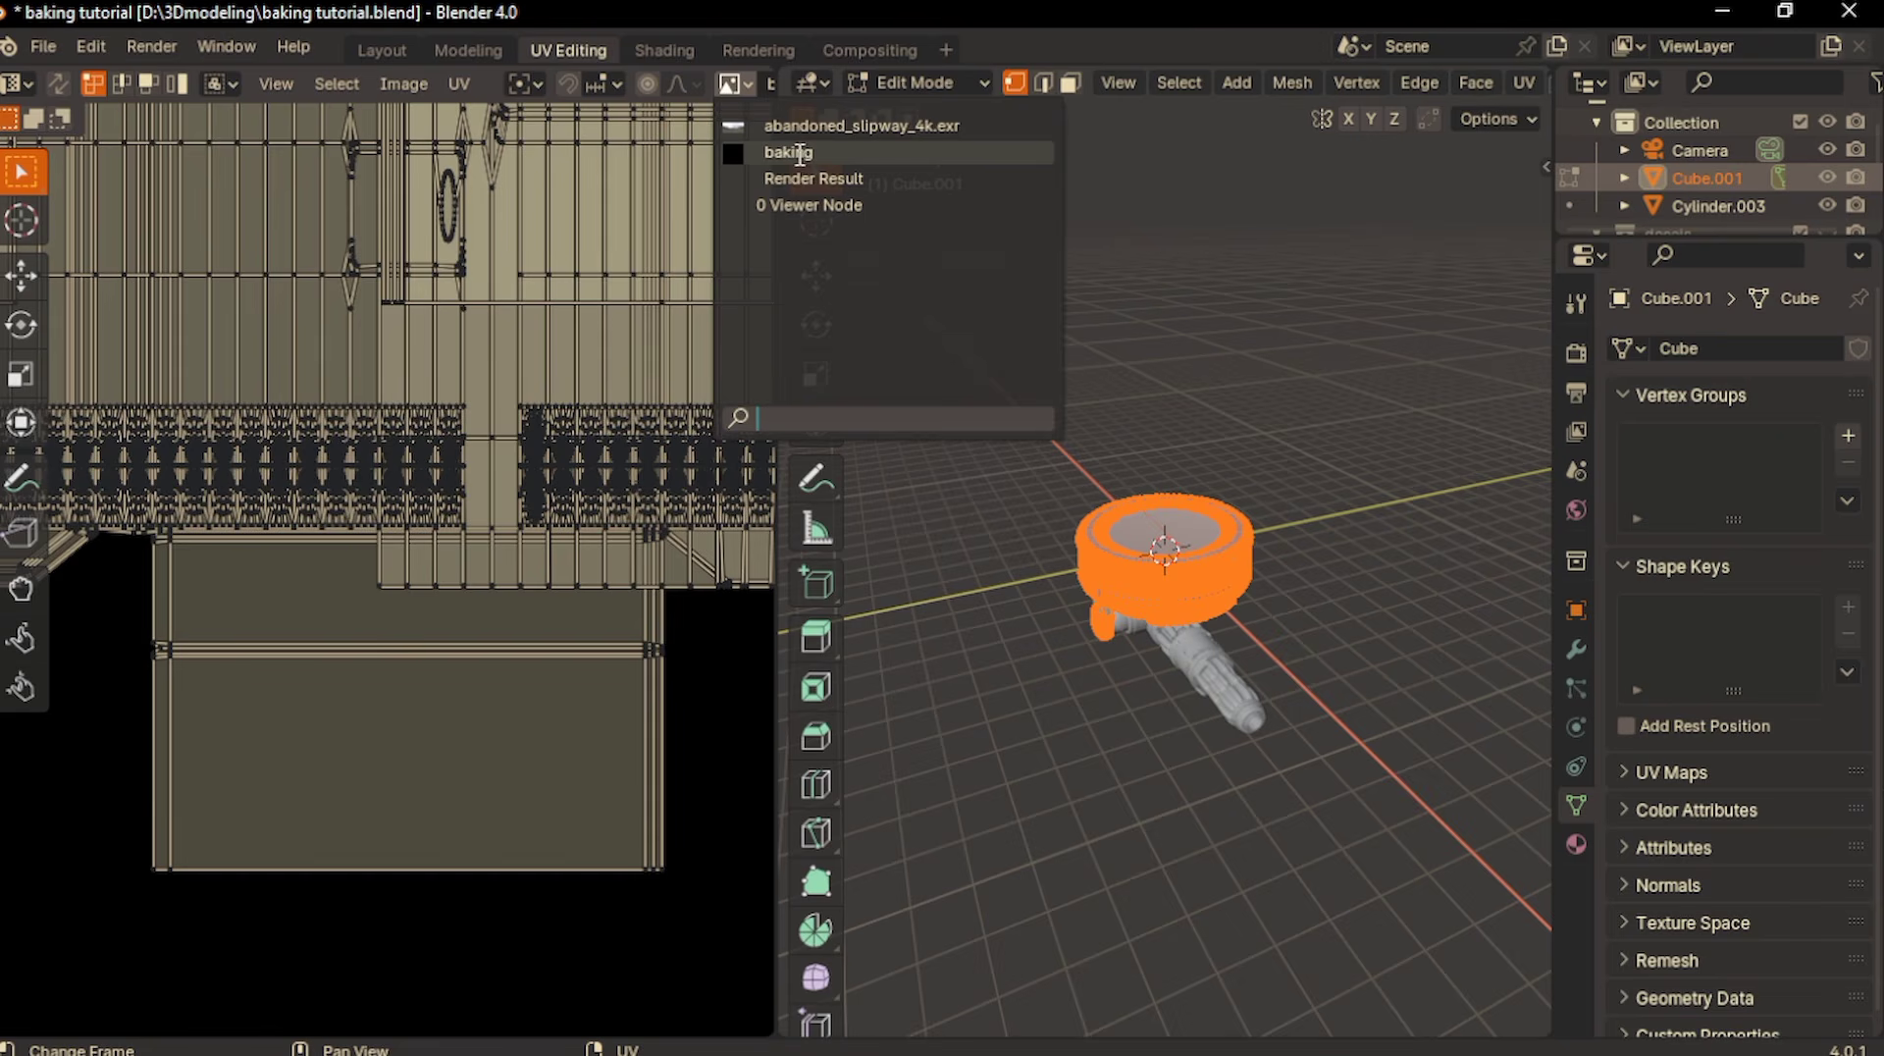
{"action": "scroll", "coordinate": [511, 226], "scroll_direction": "down", "scroll_amount": 4}
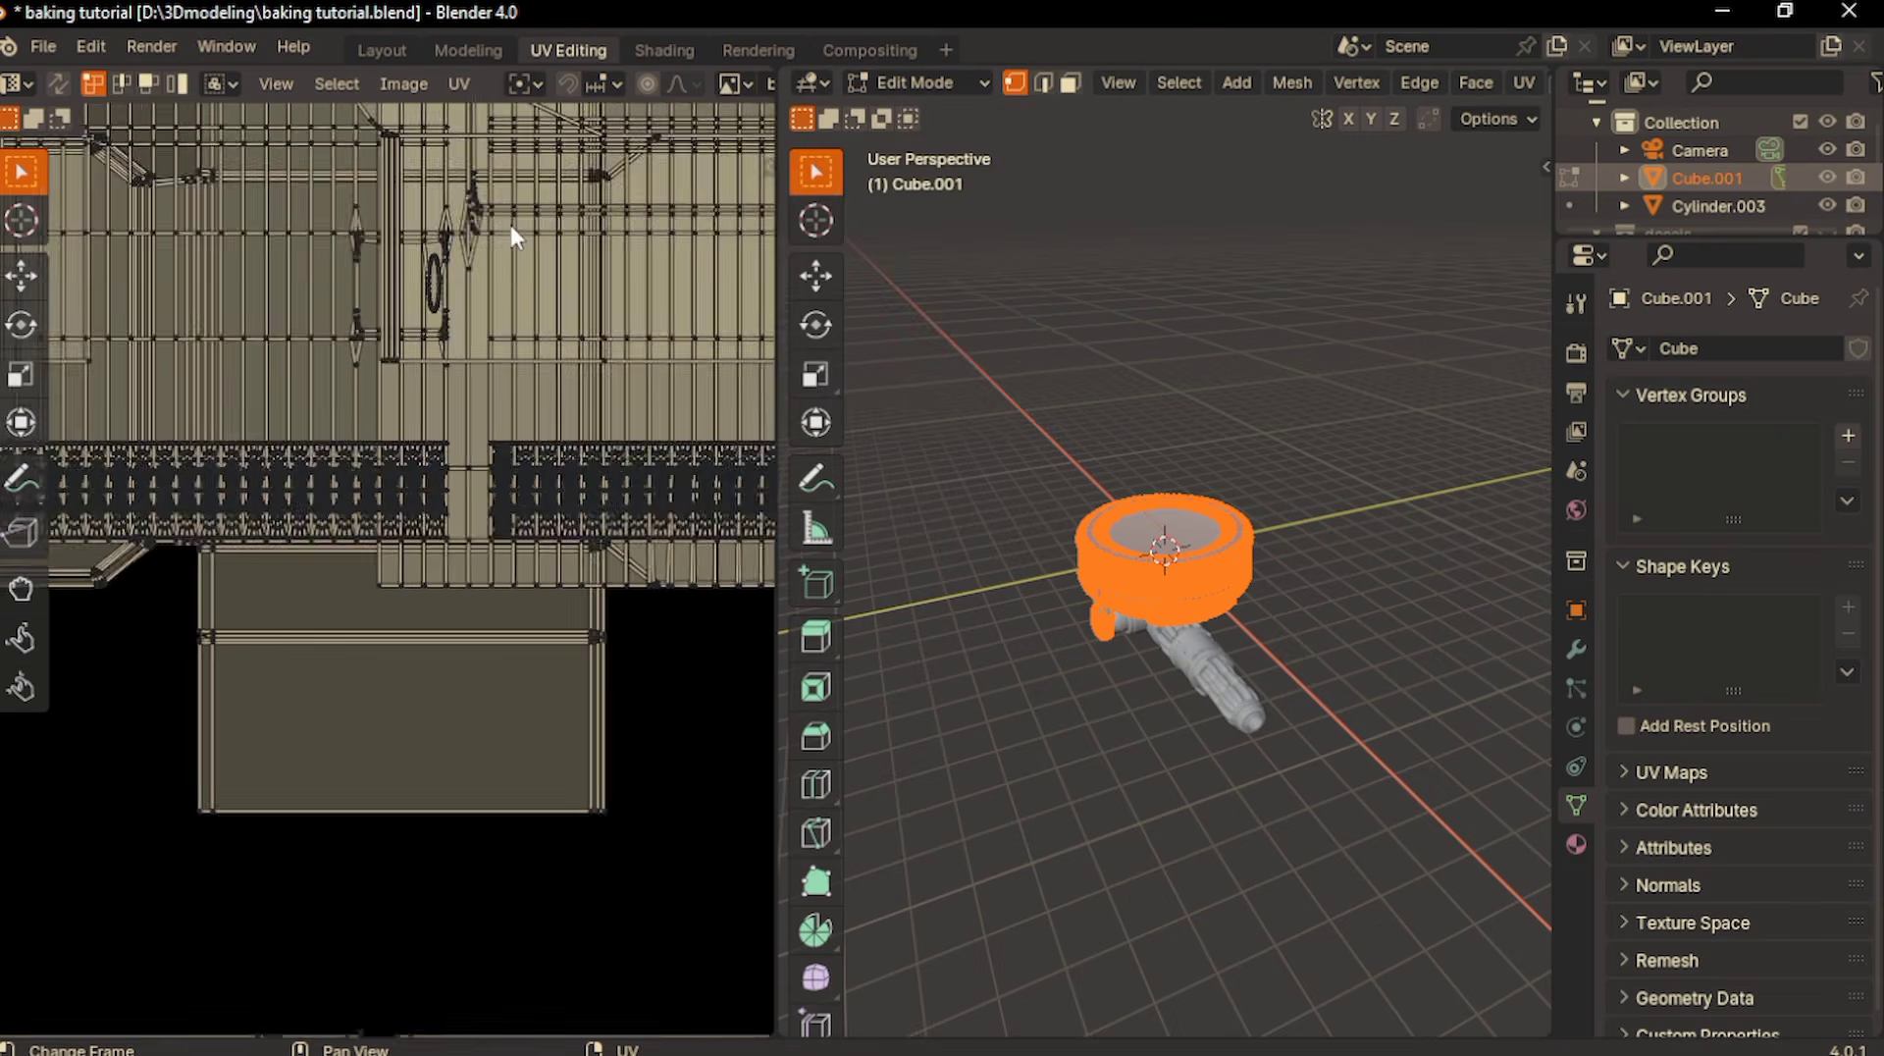
{"action": "scroll", "coordinate": [510, 226], "scroll_direction": "down", "scroll_amount": 3}
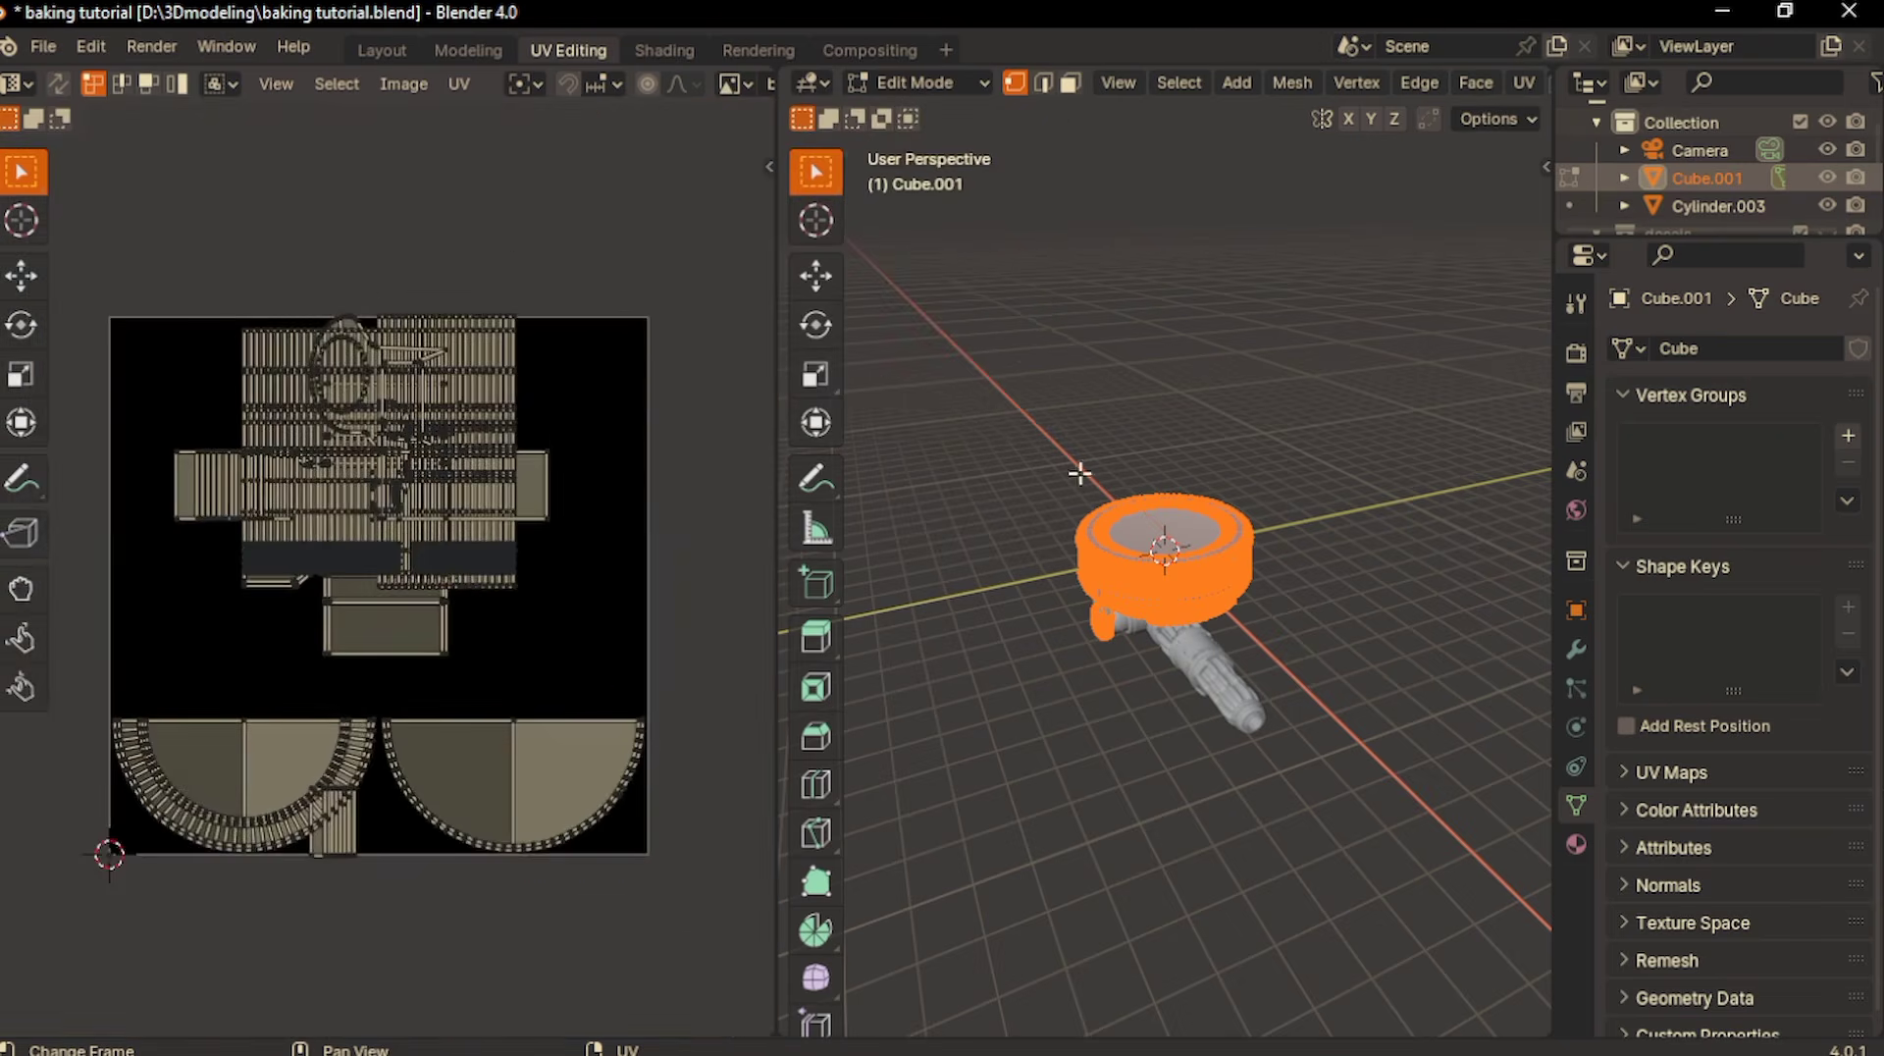
- Isolate the mount Cube.001 in local view and edit its mesh in face select mode
{"action": "key", "text": "Tab"}
{"action": "key", "text": "KP_Divide"}
{"action": "key", "text": "Tab"}
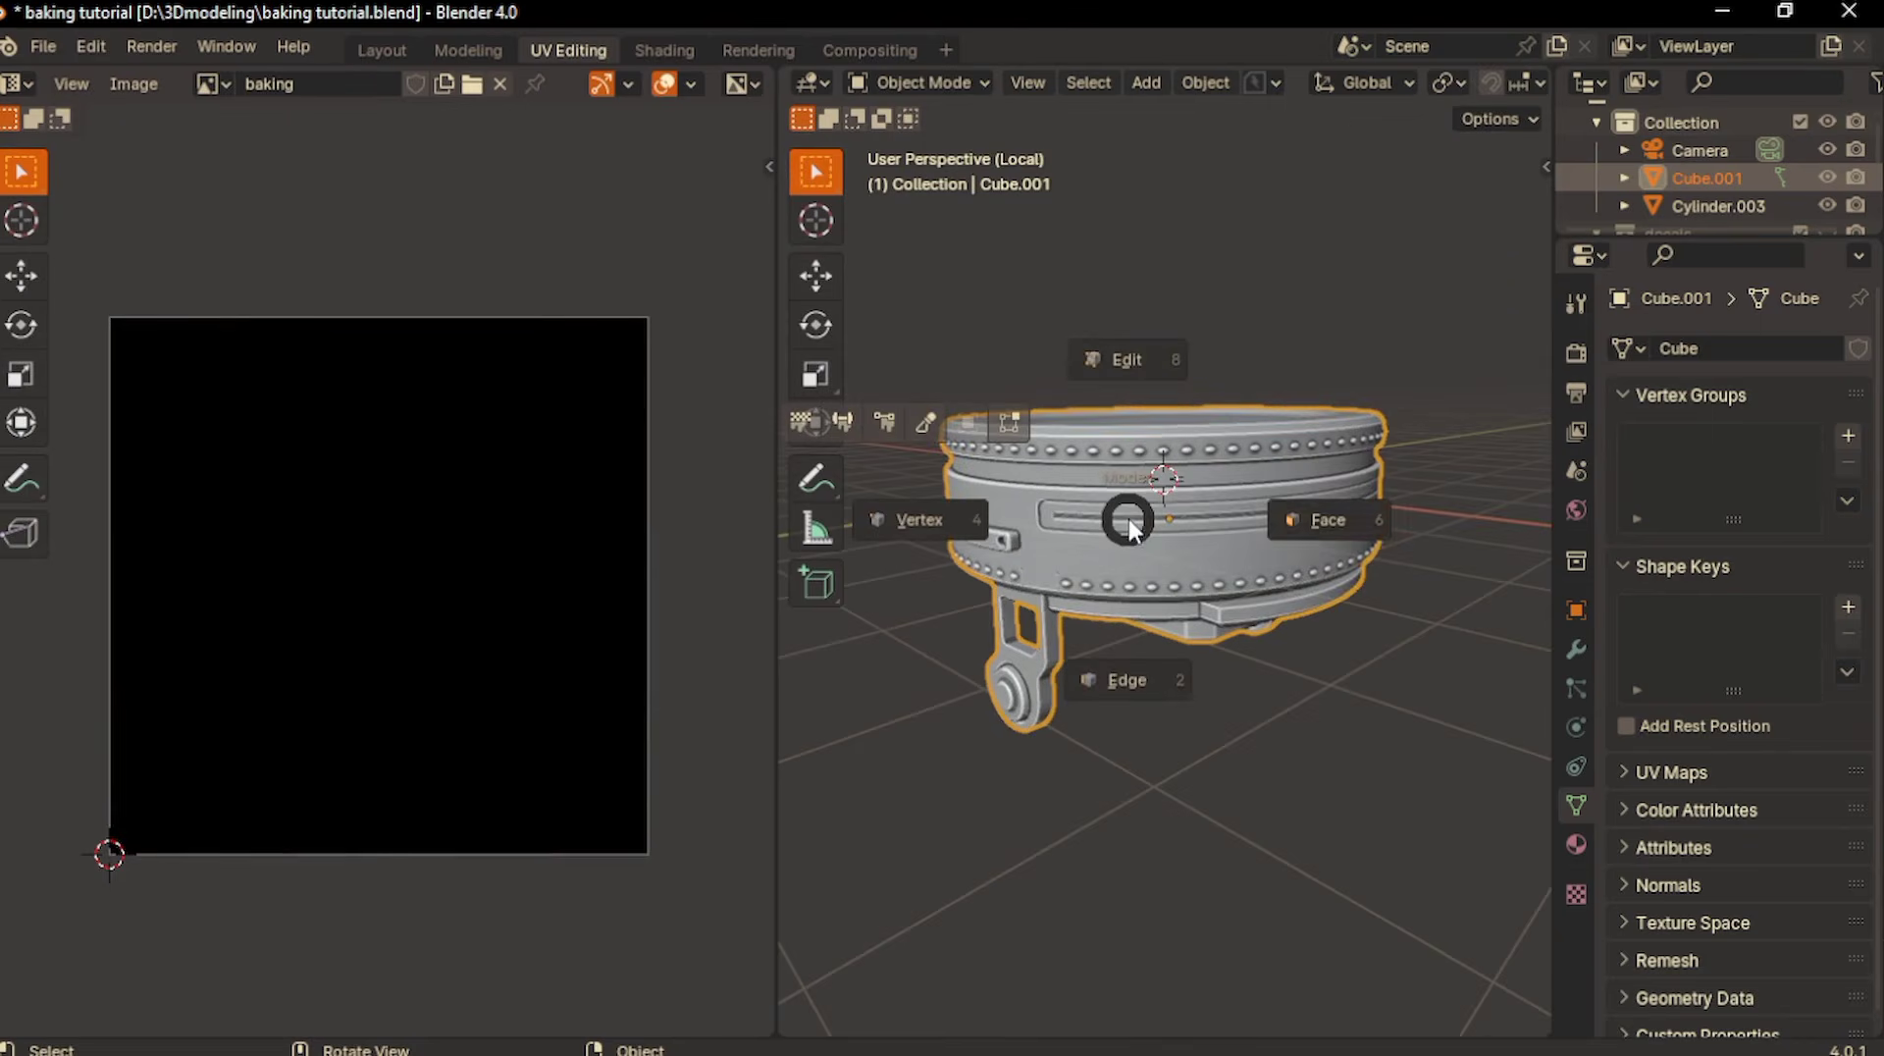
{"action": "left_click", "coordinate": [1234, 518]}
- Unwrap the mount's faces with Smart UV Project using an island margin of 0.008
{"action": "key", "text": "u"}
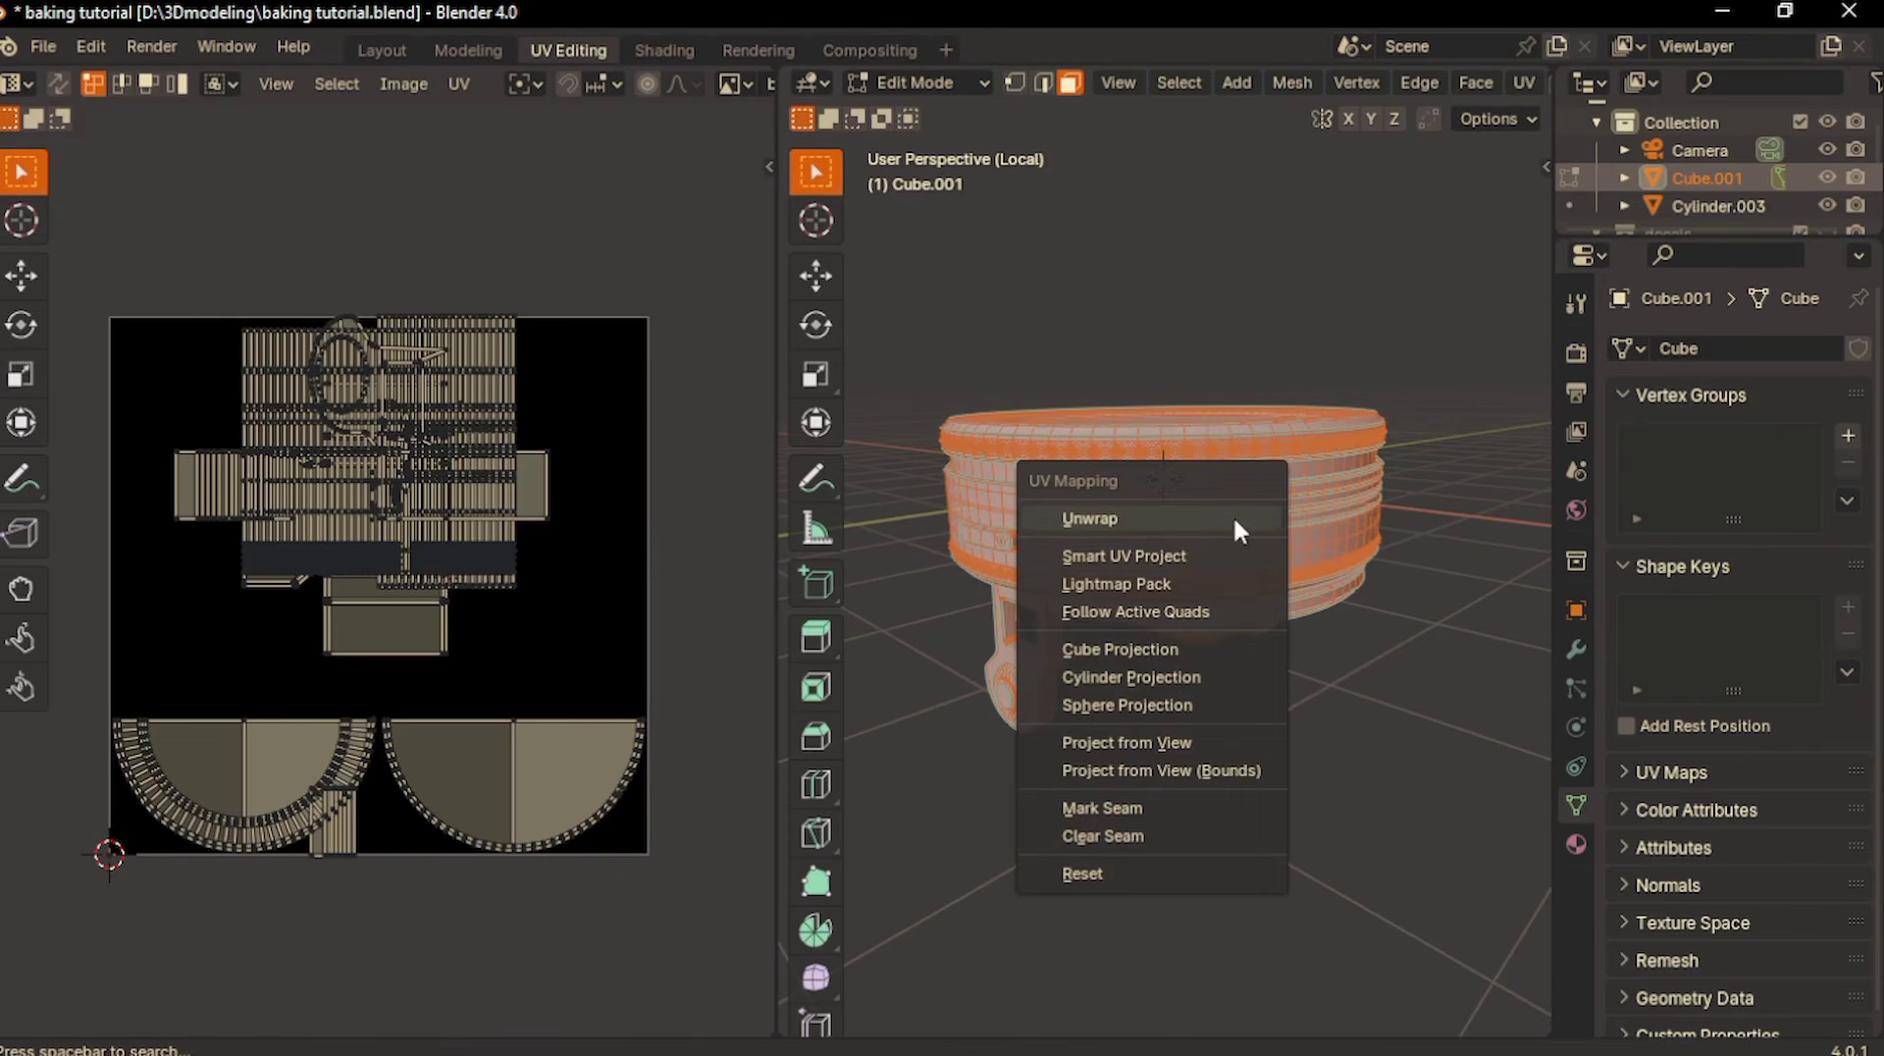
{"action": "left_click", "coordinate": [1181, 559]}
{"action": "left_click", "coordinate": [1251, 677]}
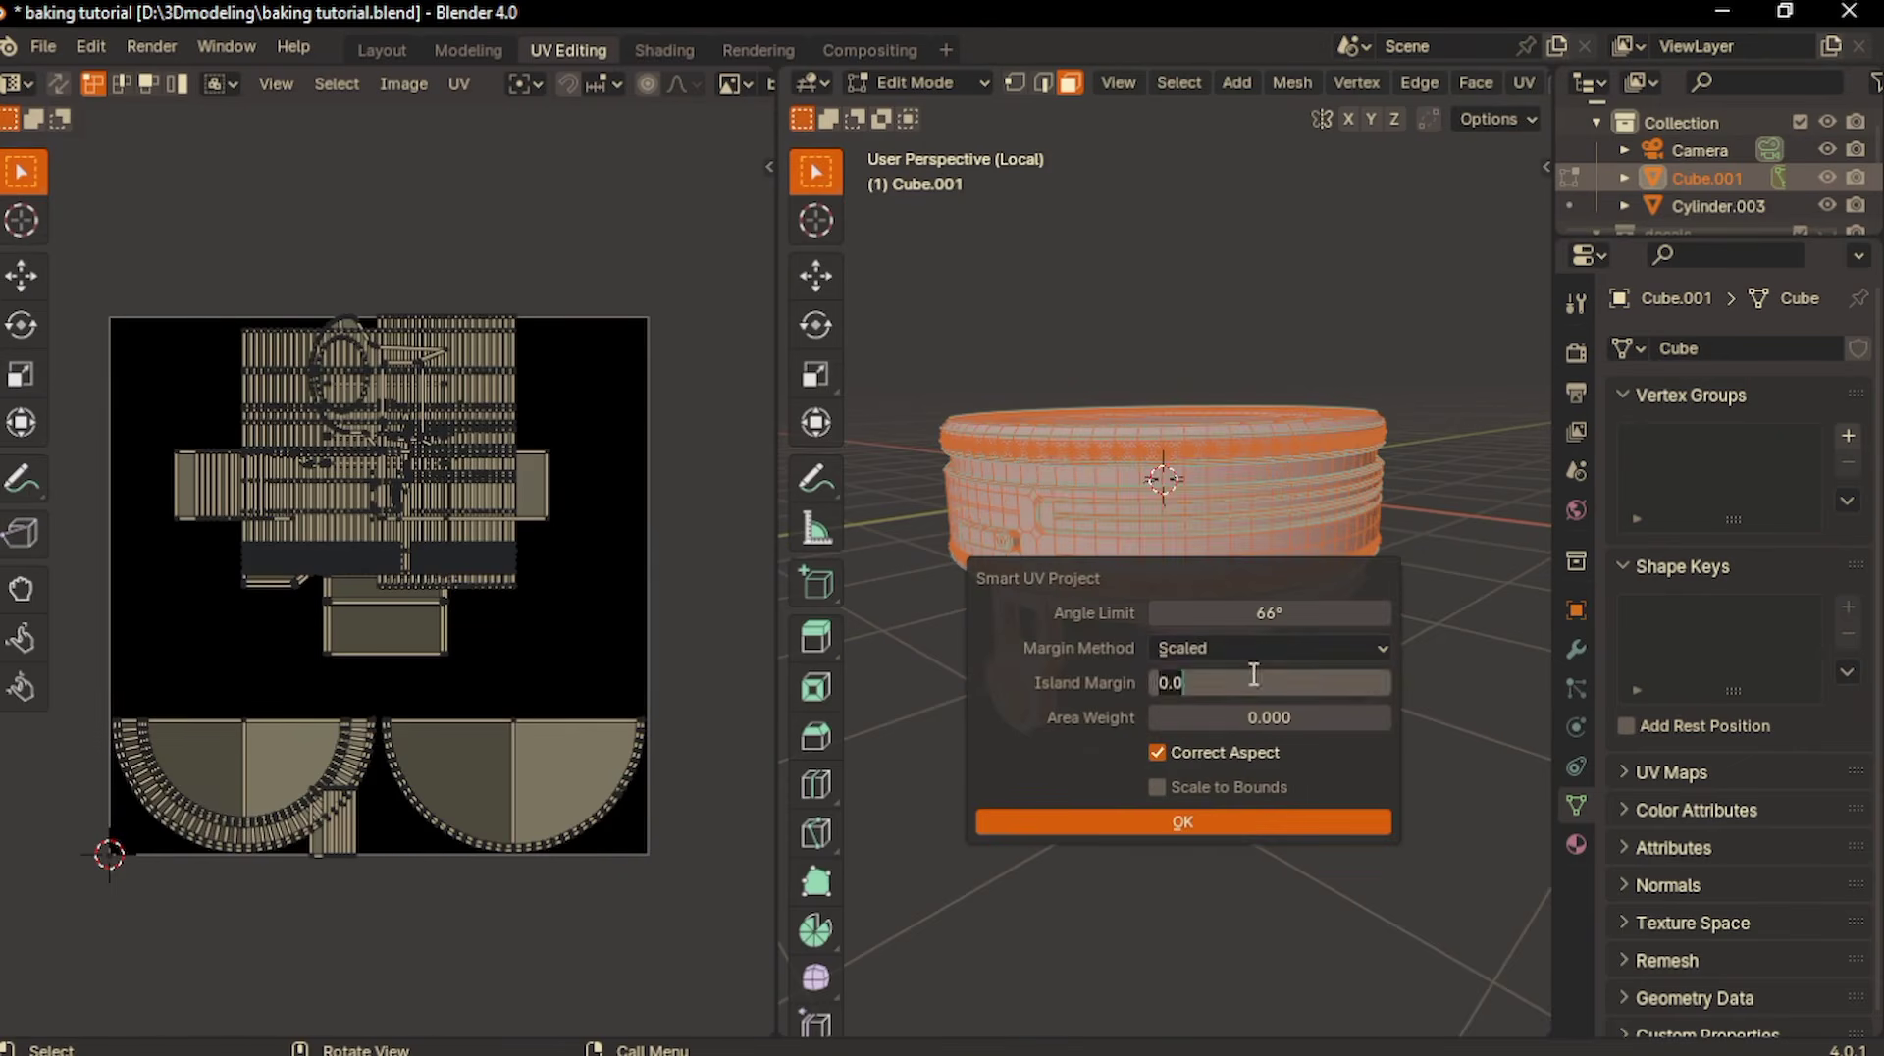
{"action": "type", "text": "0.008"}
{"action": "key", "text": "Return"}
{"action": "key", "text": "Return"}
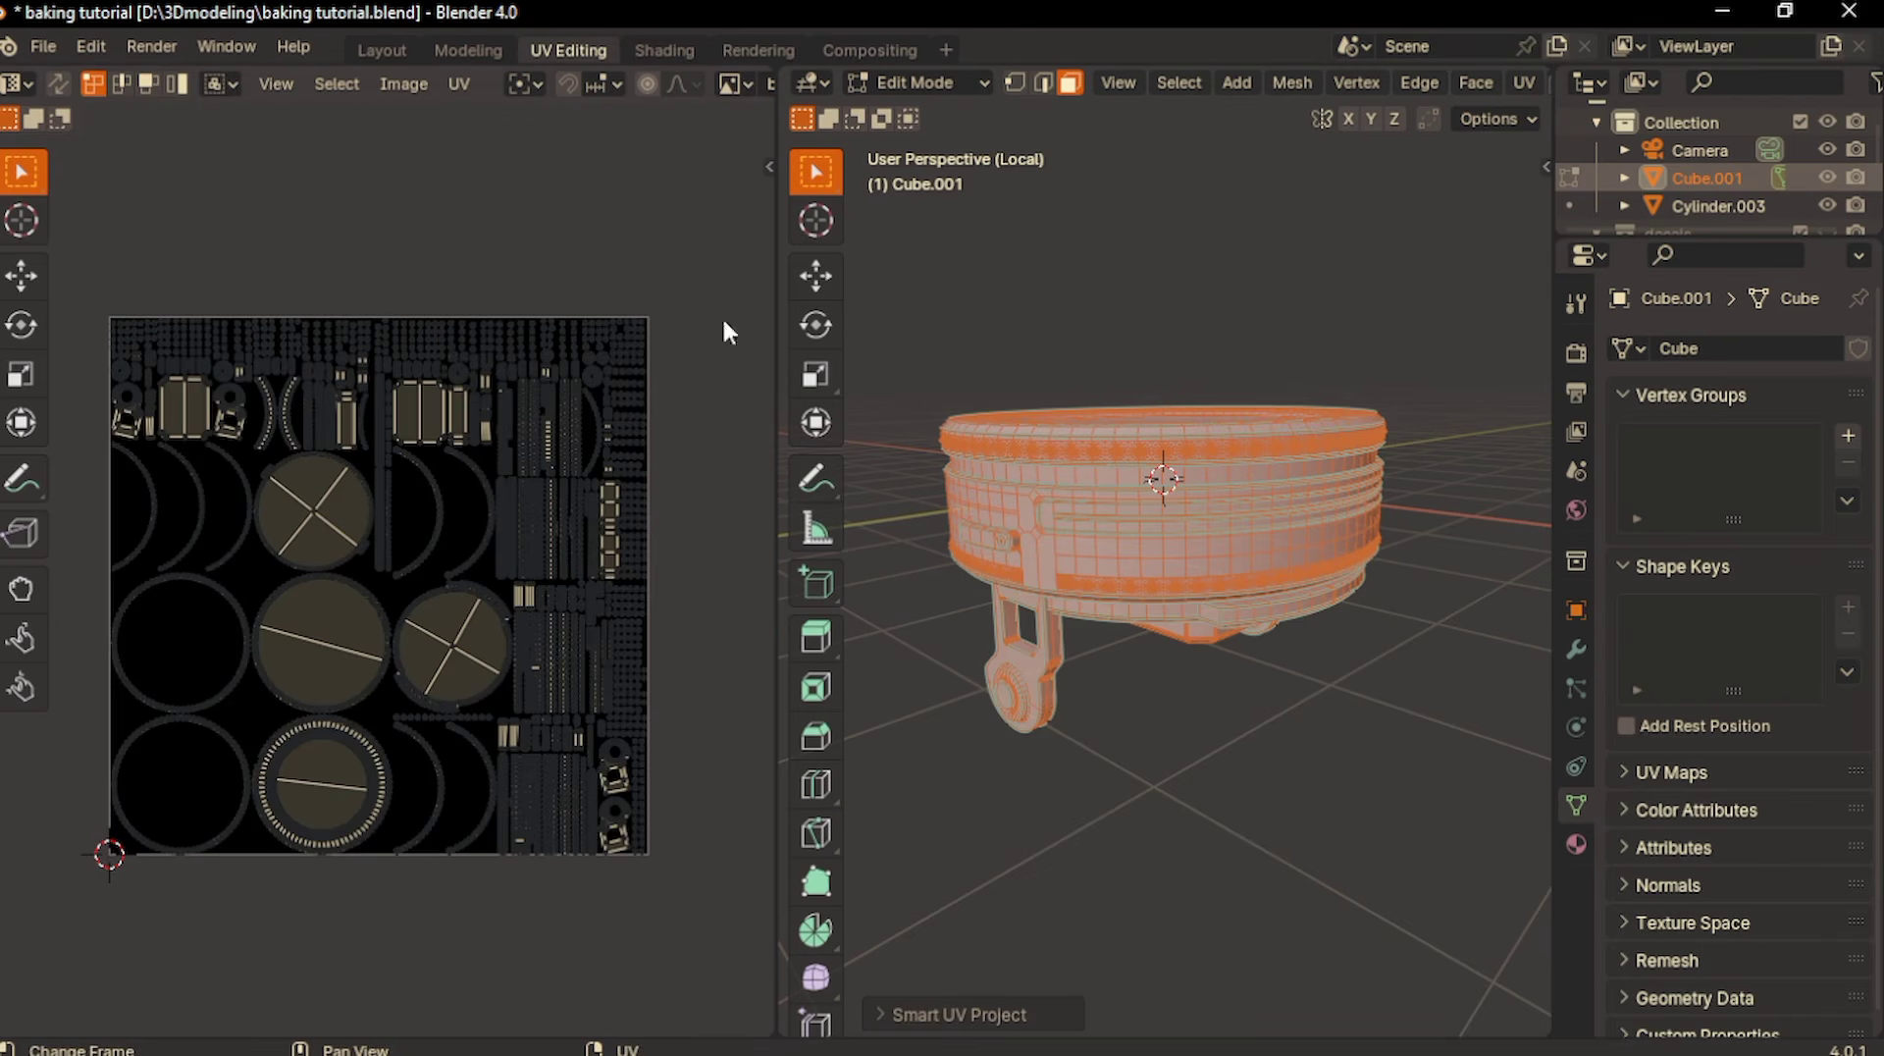
{"action": "middle_click_drag", "start_coordinate": [397, 515], "coordinate": [420, 512]}
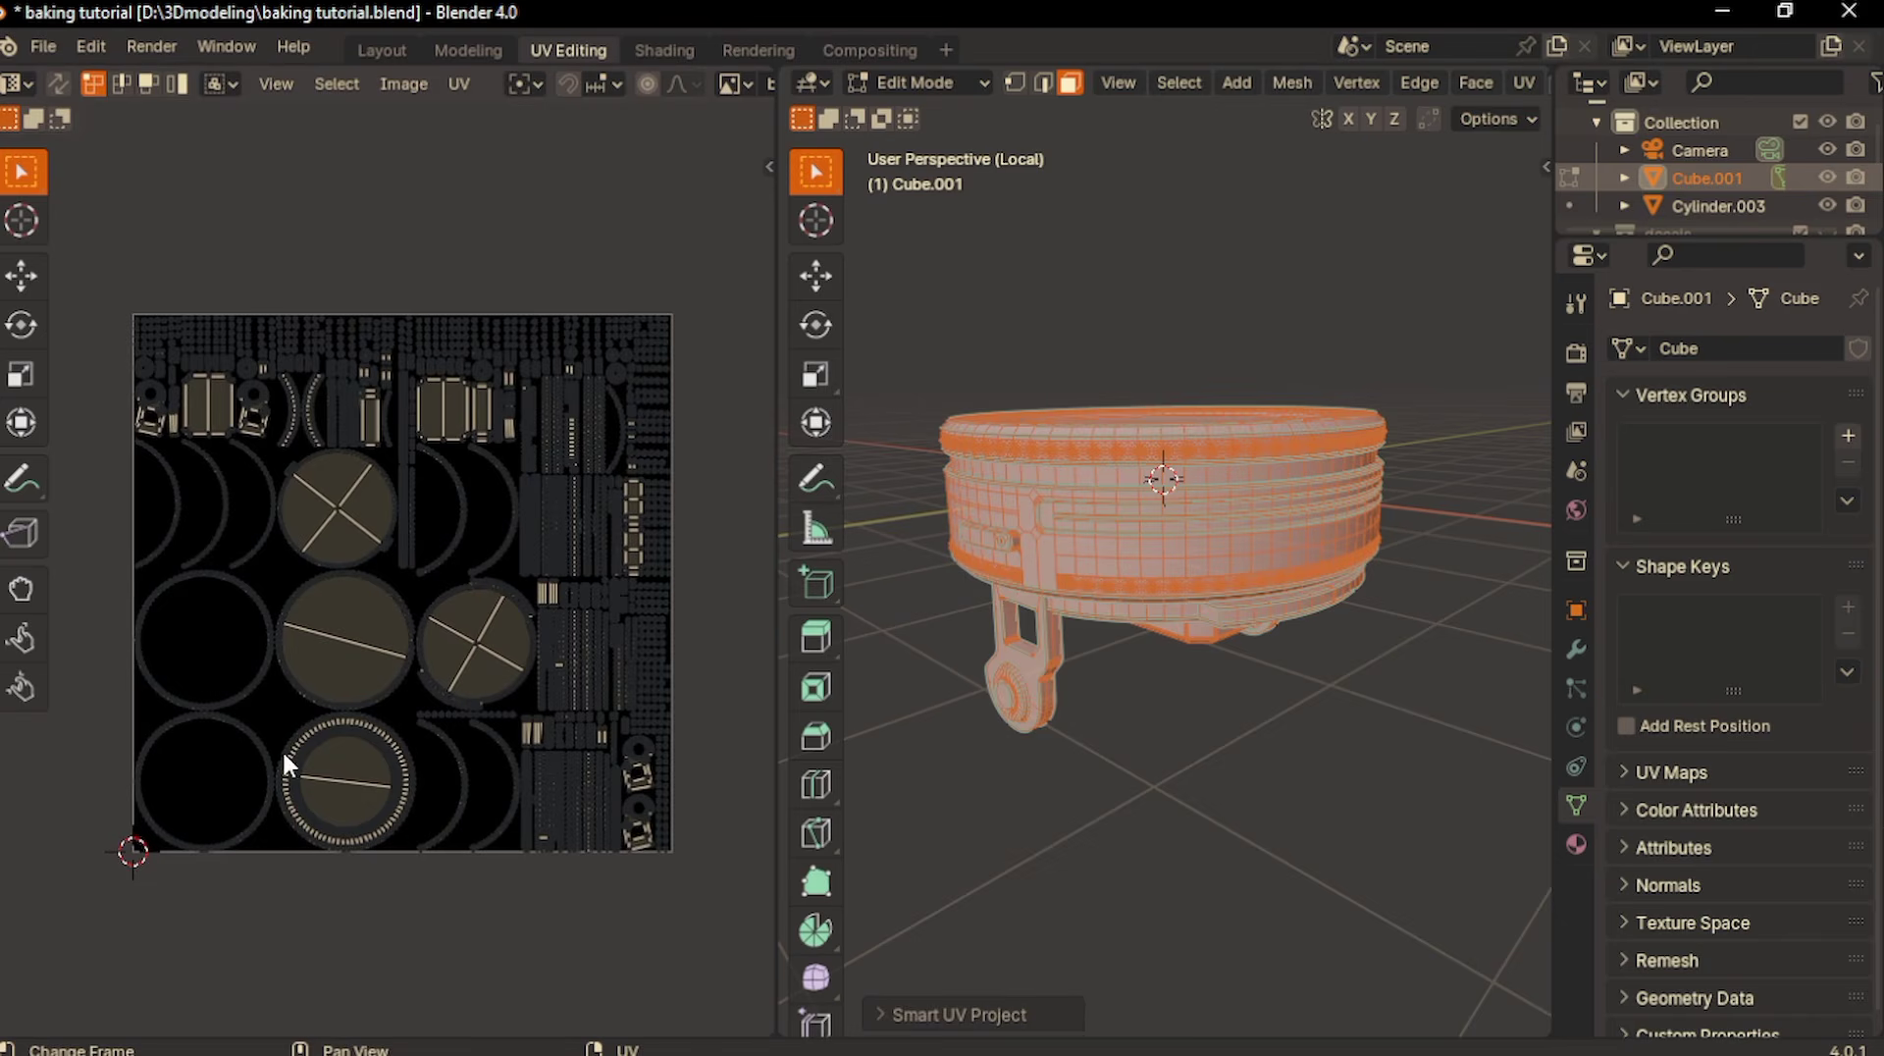
- Select all overlapping UVs in the mount's UV layout
{"action": "left_click", "coordinate": [410, 84]}
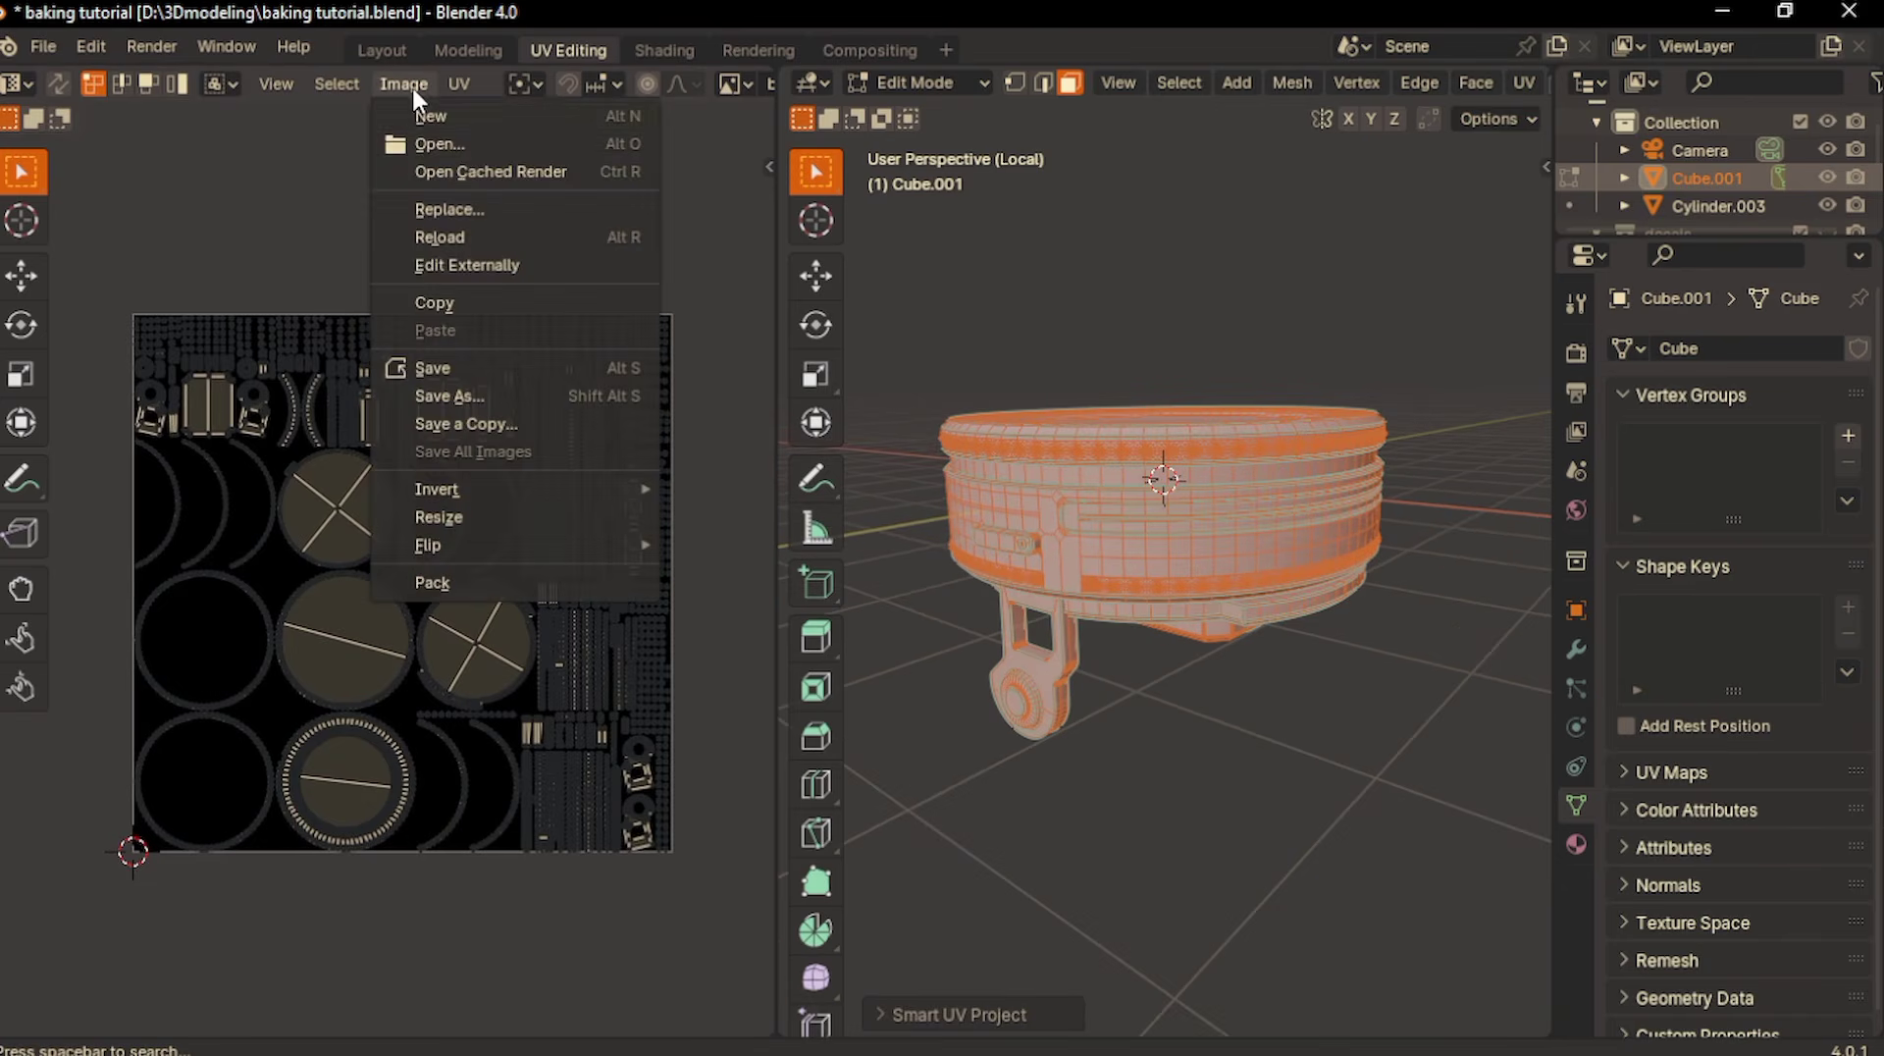
{"action": "left_click", "coordinate": [329, 83]}
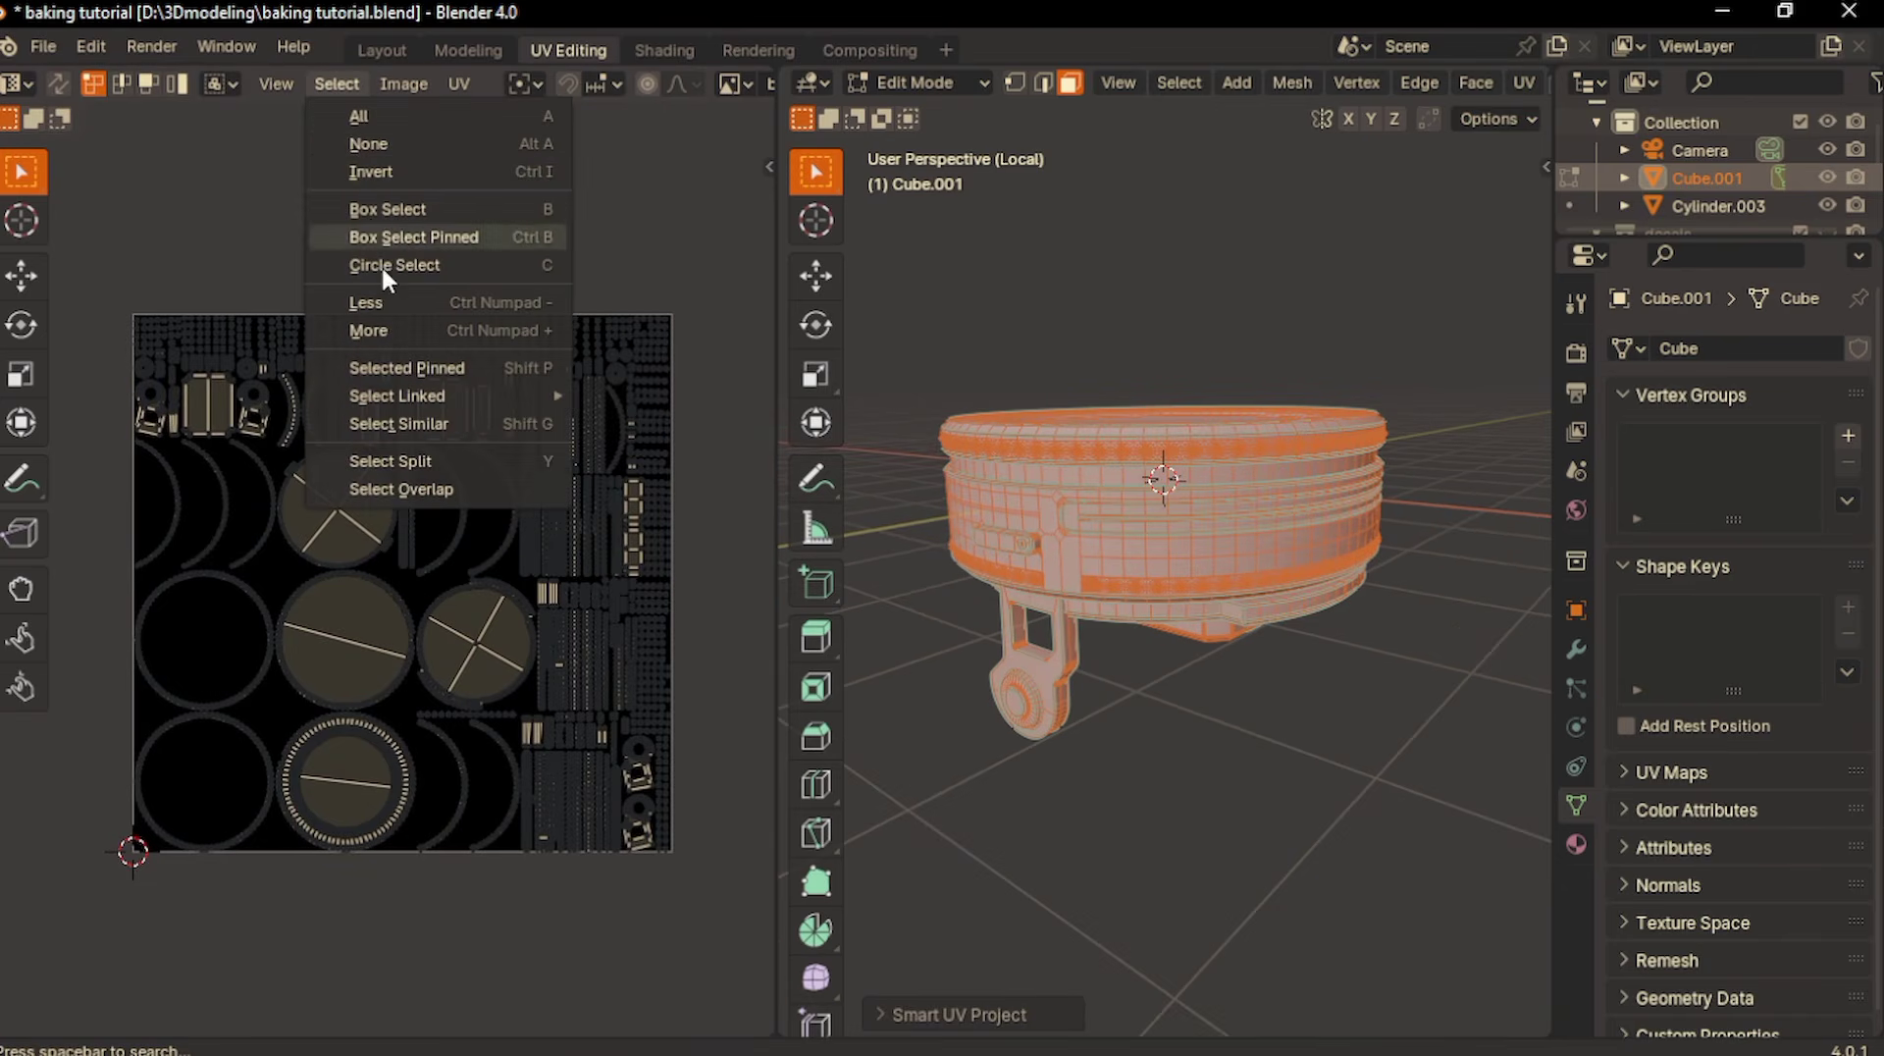
{"action": "left_click", "coordinate": [409, 490]}
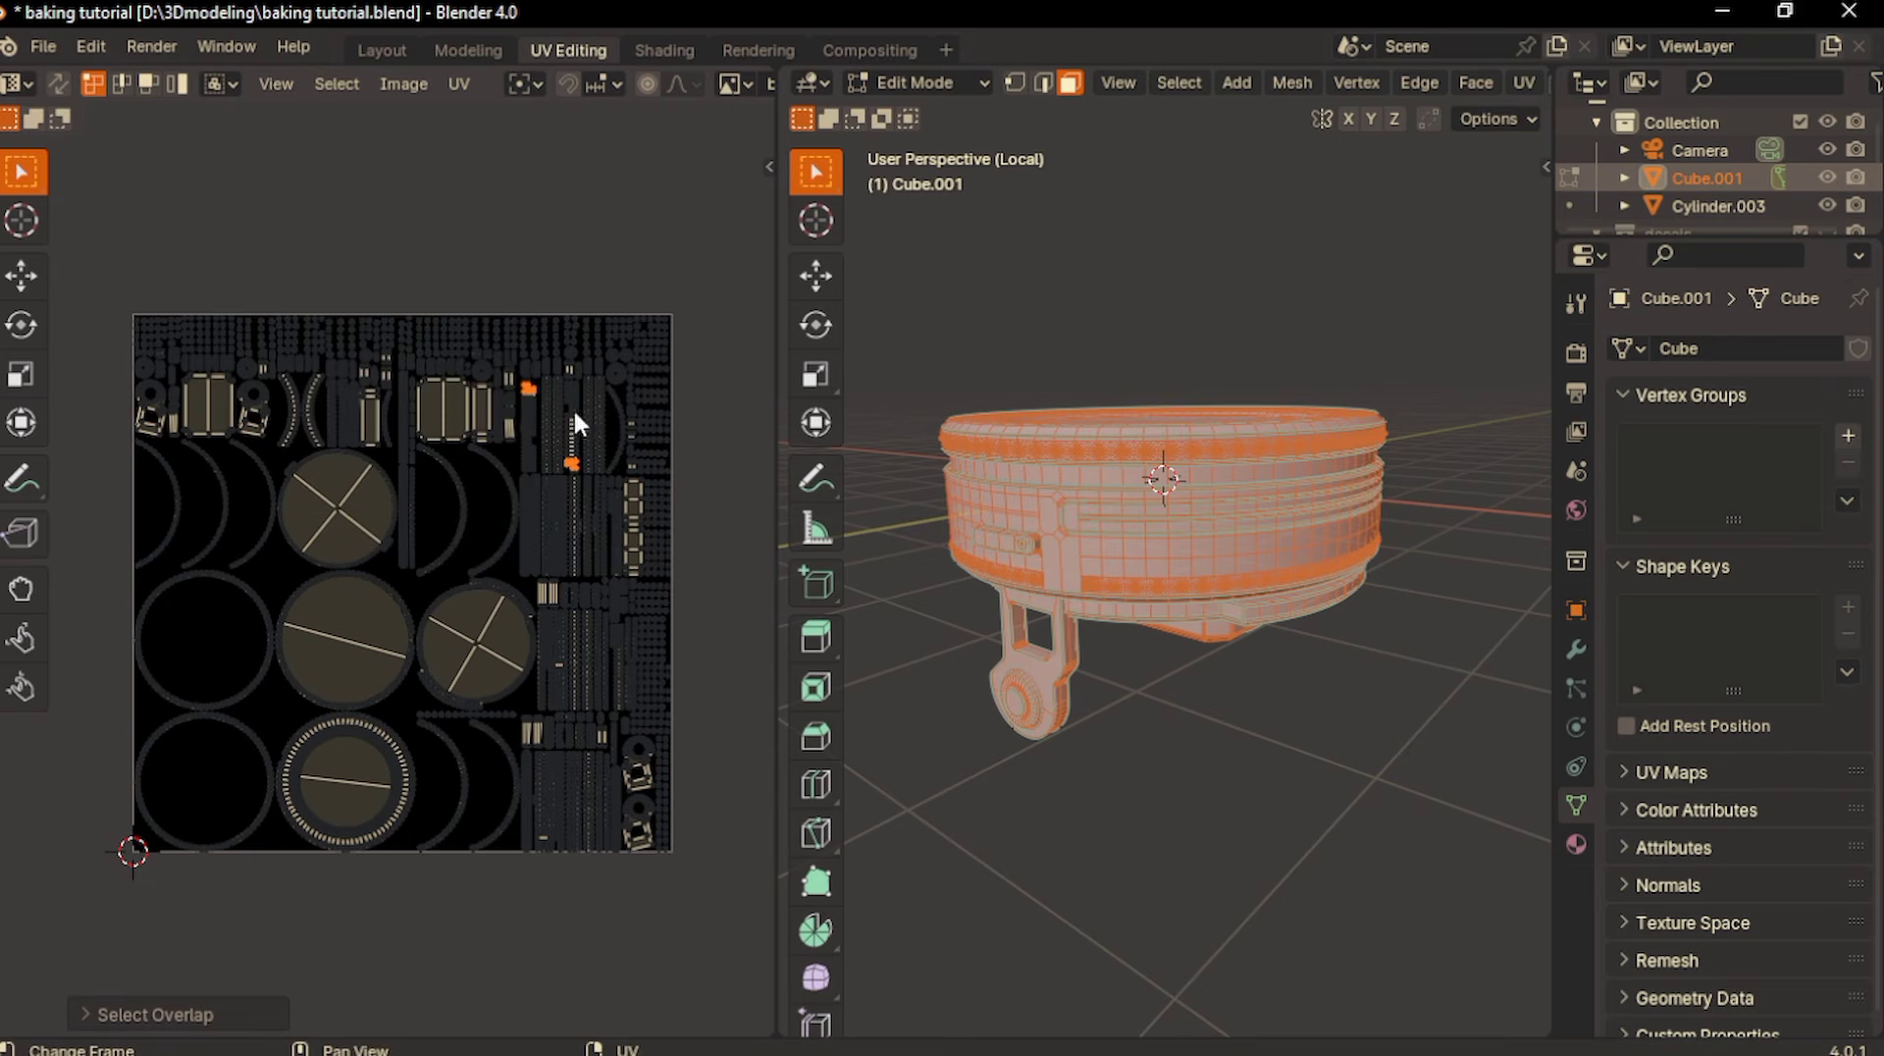
- Move the inner corner vertex of the highlighted L-shaped faces slightly rightward to clear the first UV overlap
{"action": "scroll", "coordinate": [514, 357], "scroll_direction": "up", "scroll_amount": 7}
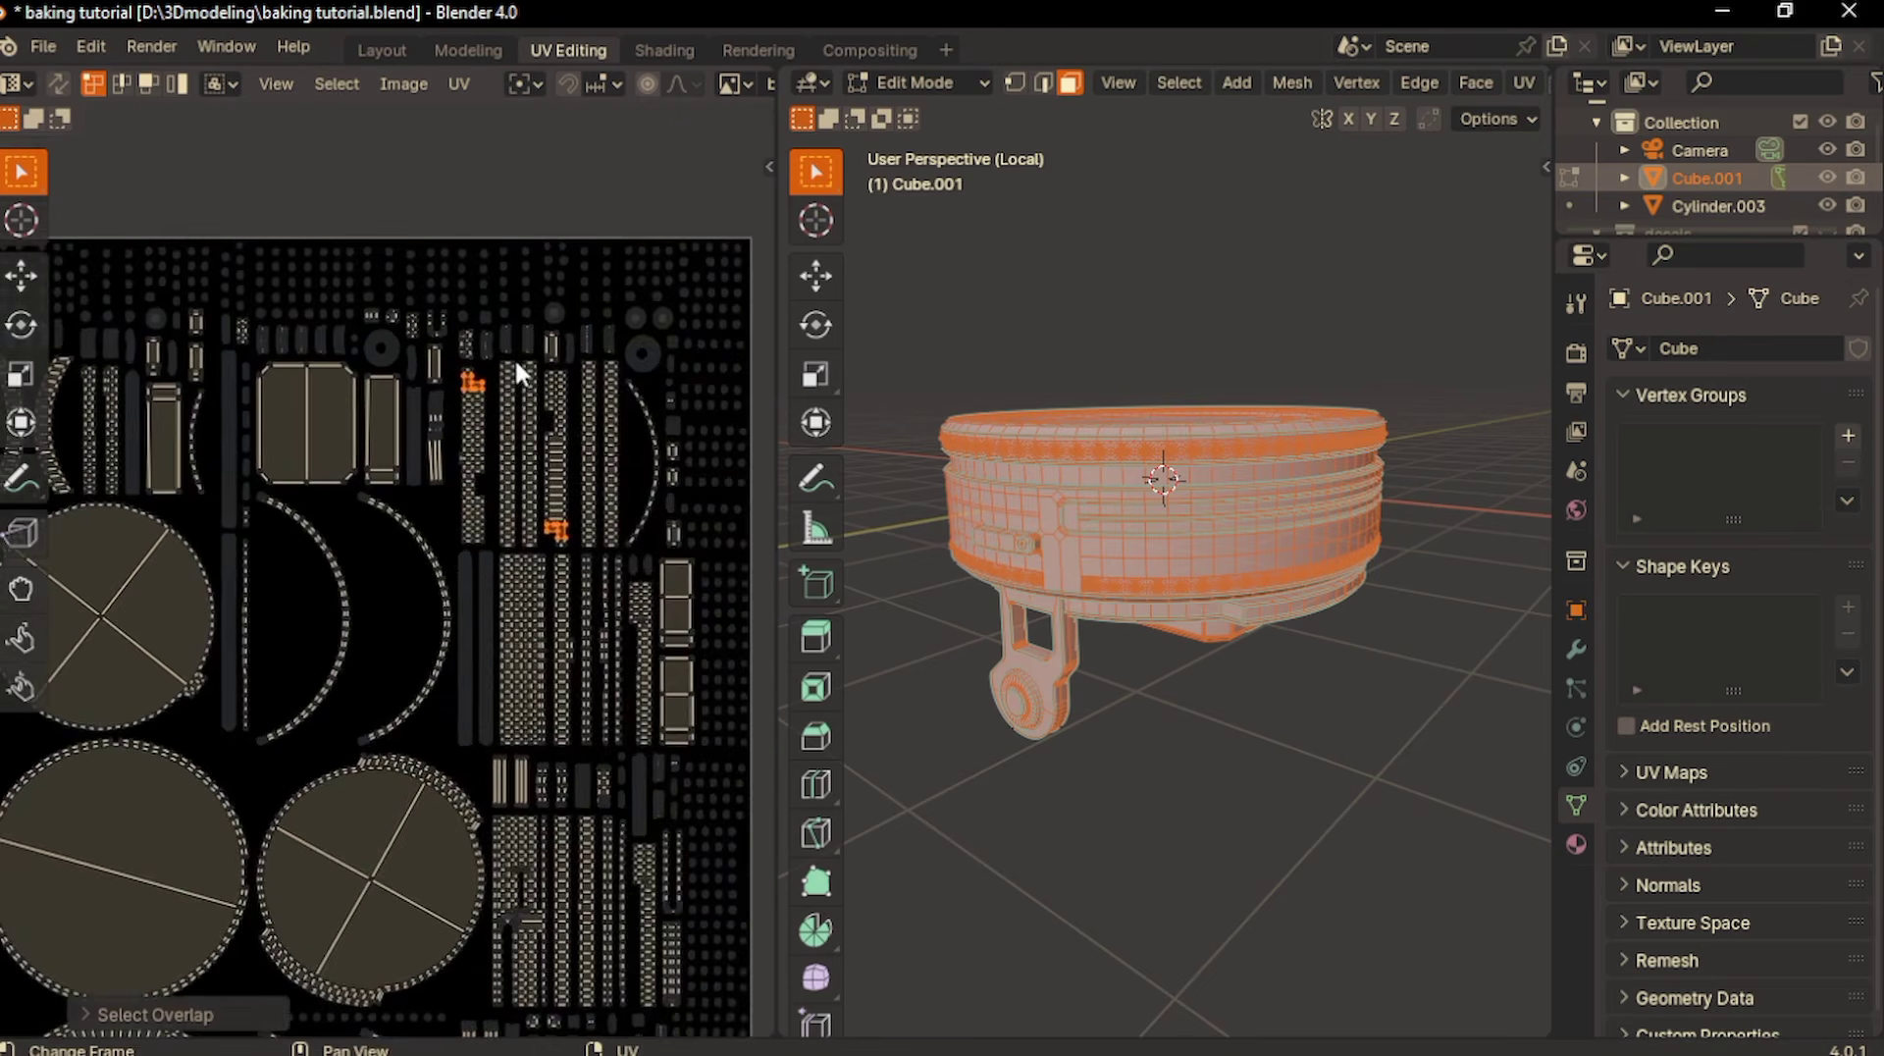
{"action": "scroll", "coordinate": [514, 357], "scroll_direction": "up", "scroll_amount": 5}
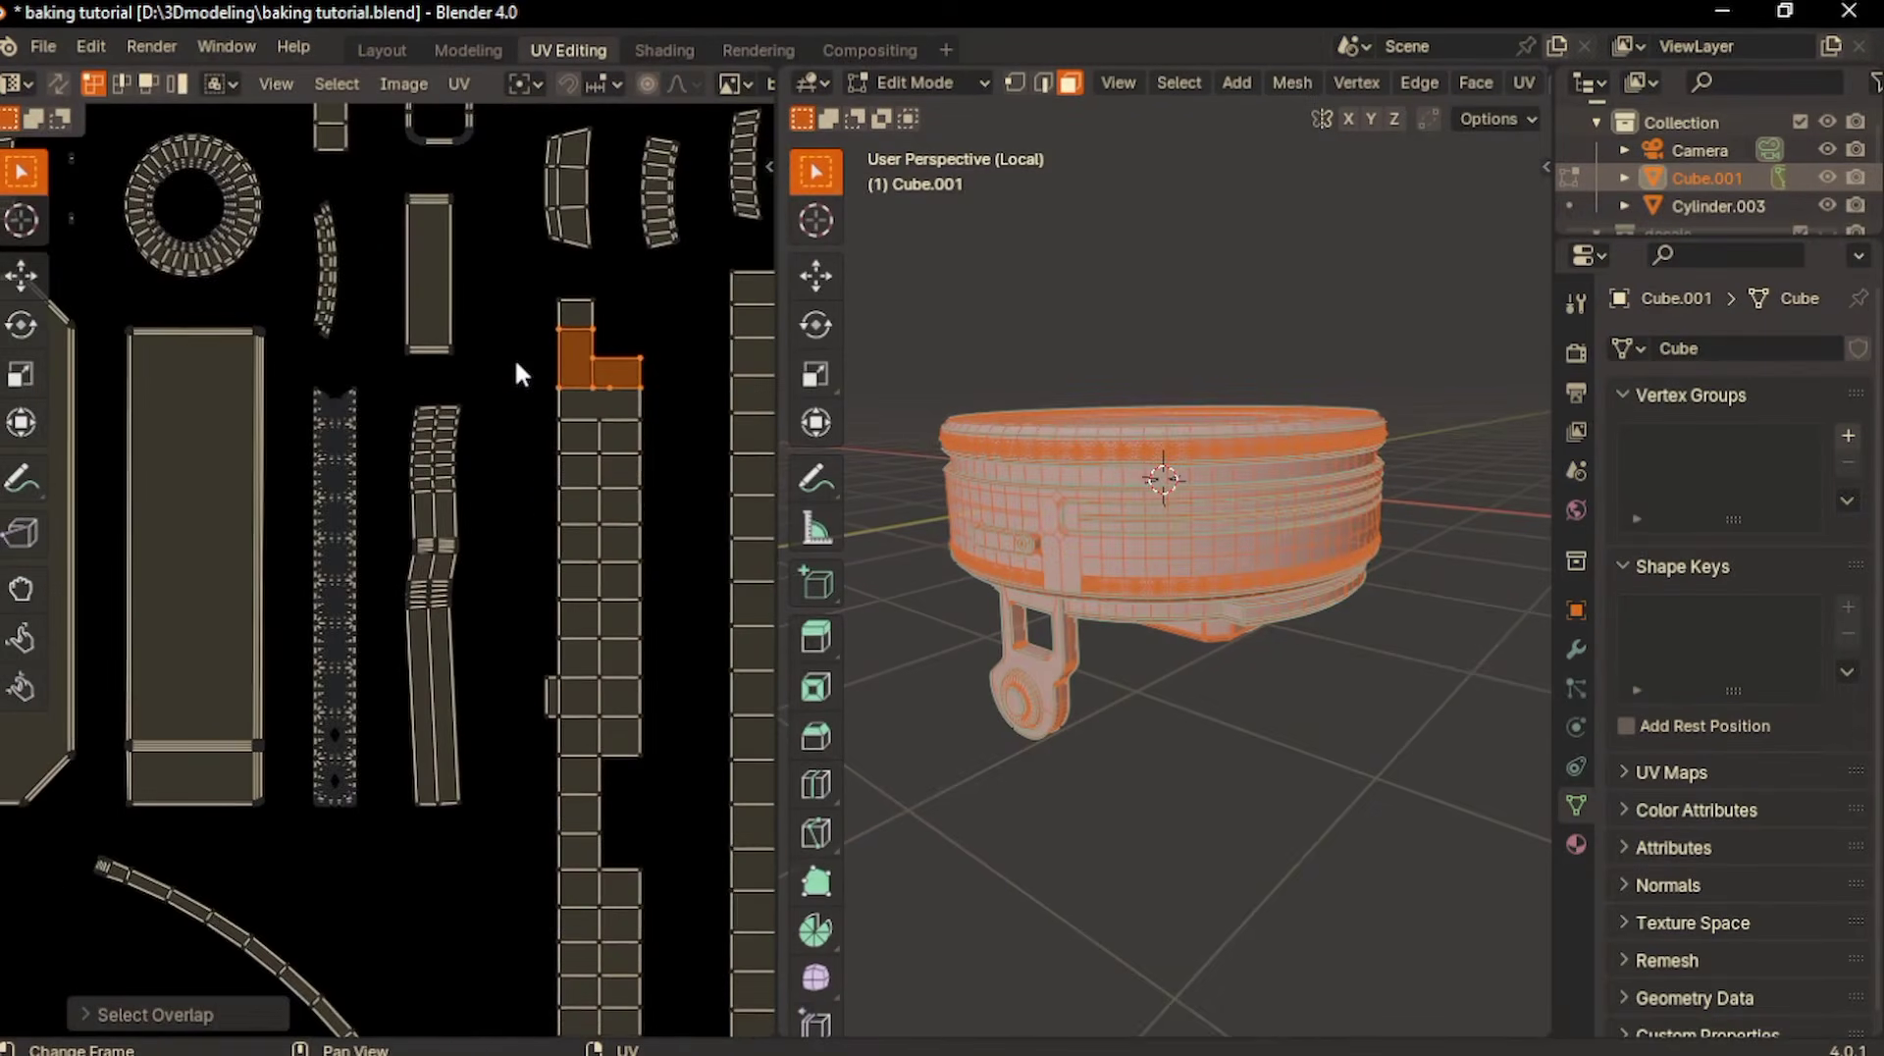
{"action": "scroll", "coordinate": [514, 357], "scroll_direction": "up", "scroll_amount": 5}
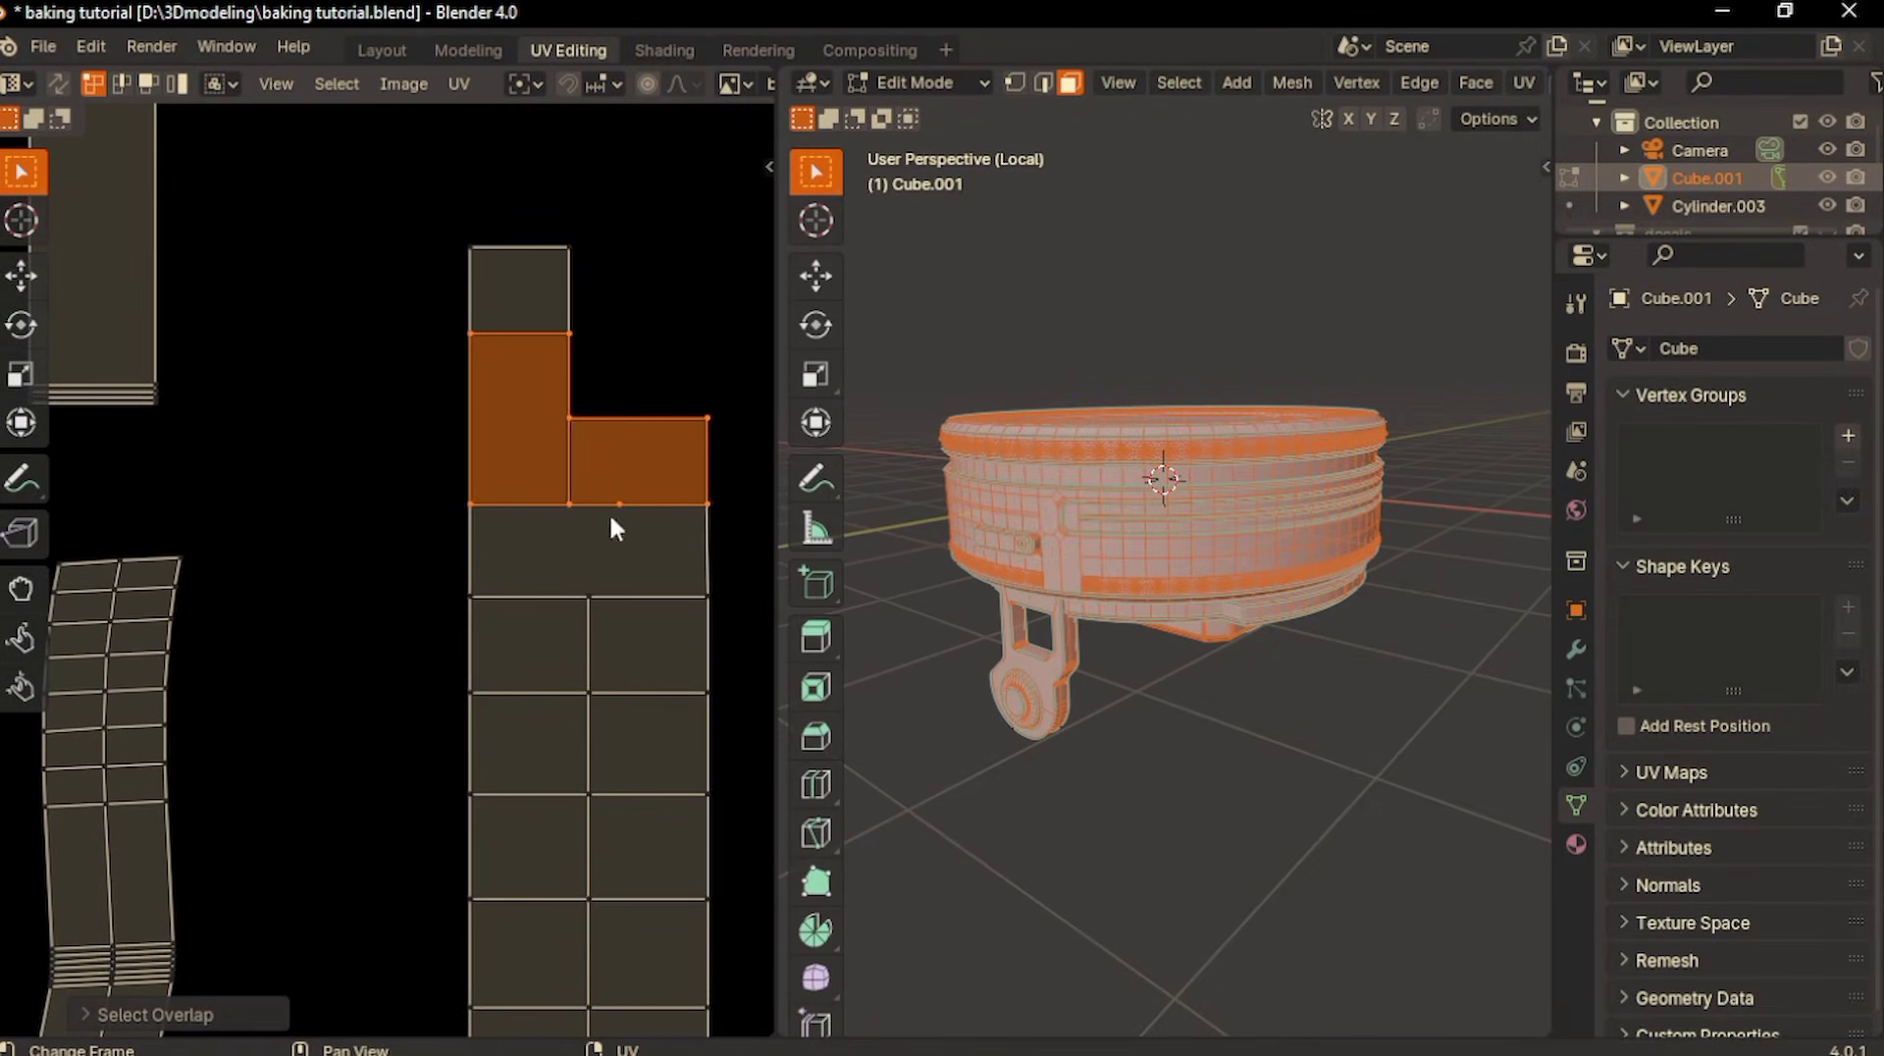
{"action": "left_click", "coordinate": [572, 418]}
{"action": "key", "text": "g"}
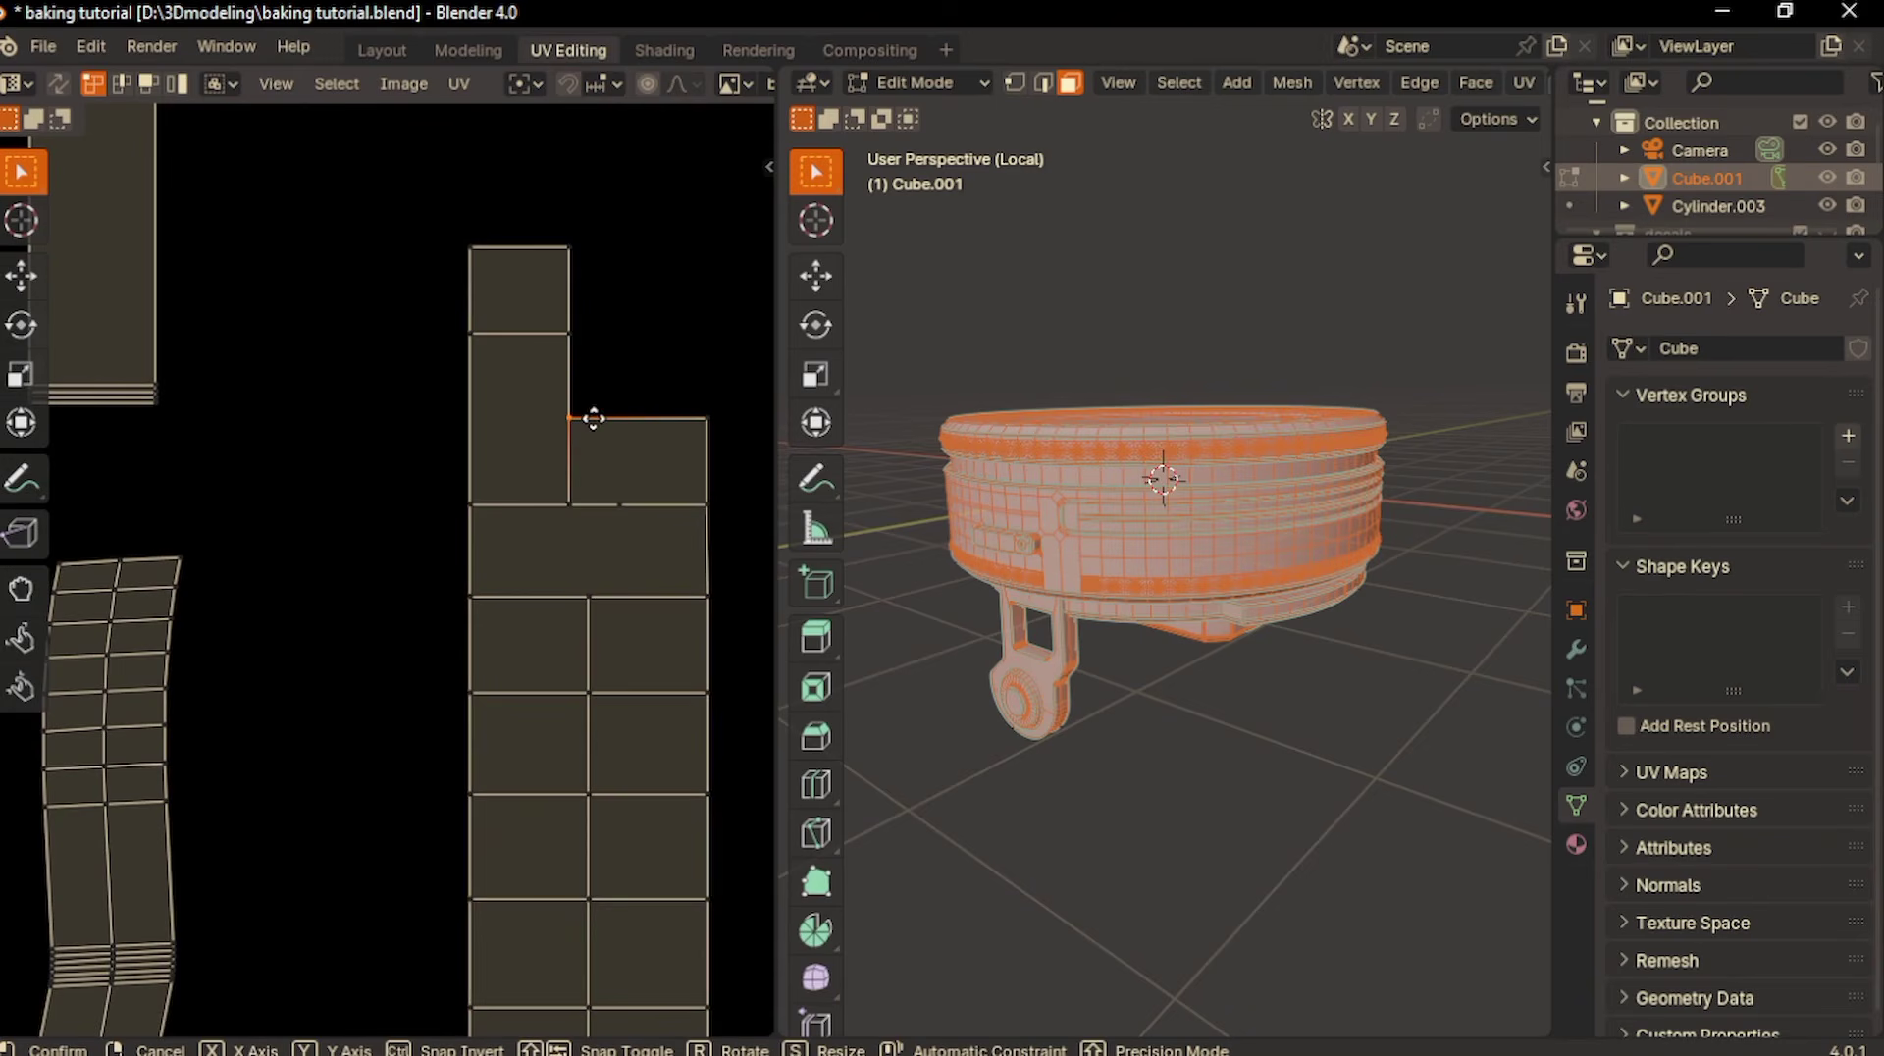
{"action": "left_click", "coordinate": [601, 418]}
- Move the inner corner vertex at the lower end of the other overlapping strip slightly leftward to clear the second overlap
{"action": "scroll", "coordinate": [600, 416], "scroll_direction": "down", "scroll_amount": 6}
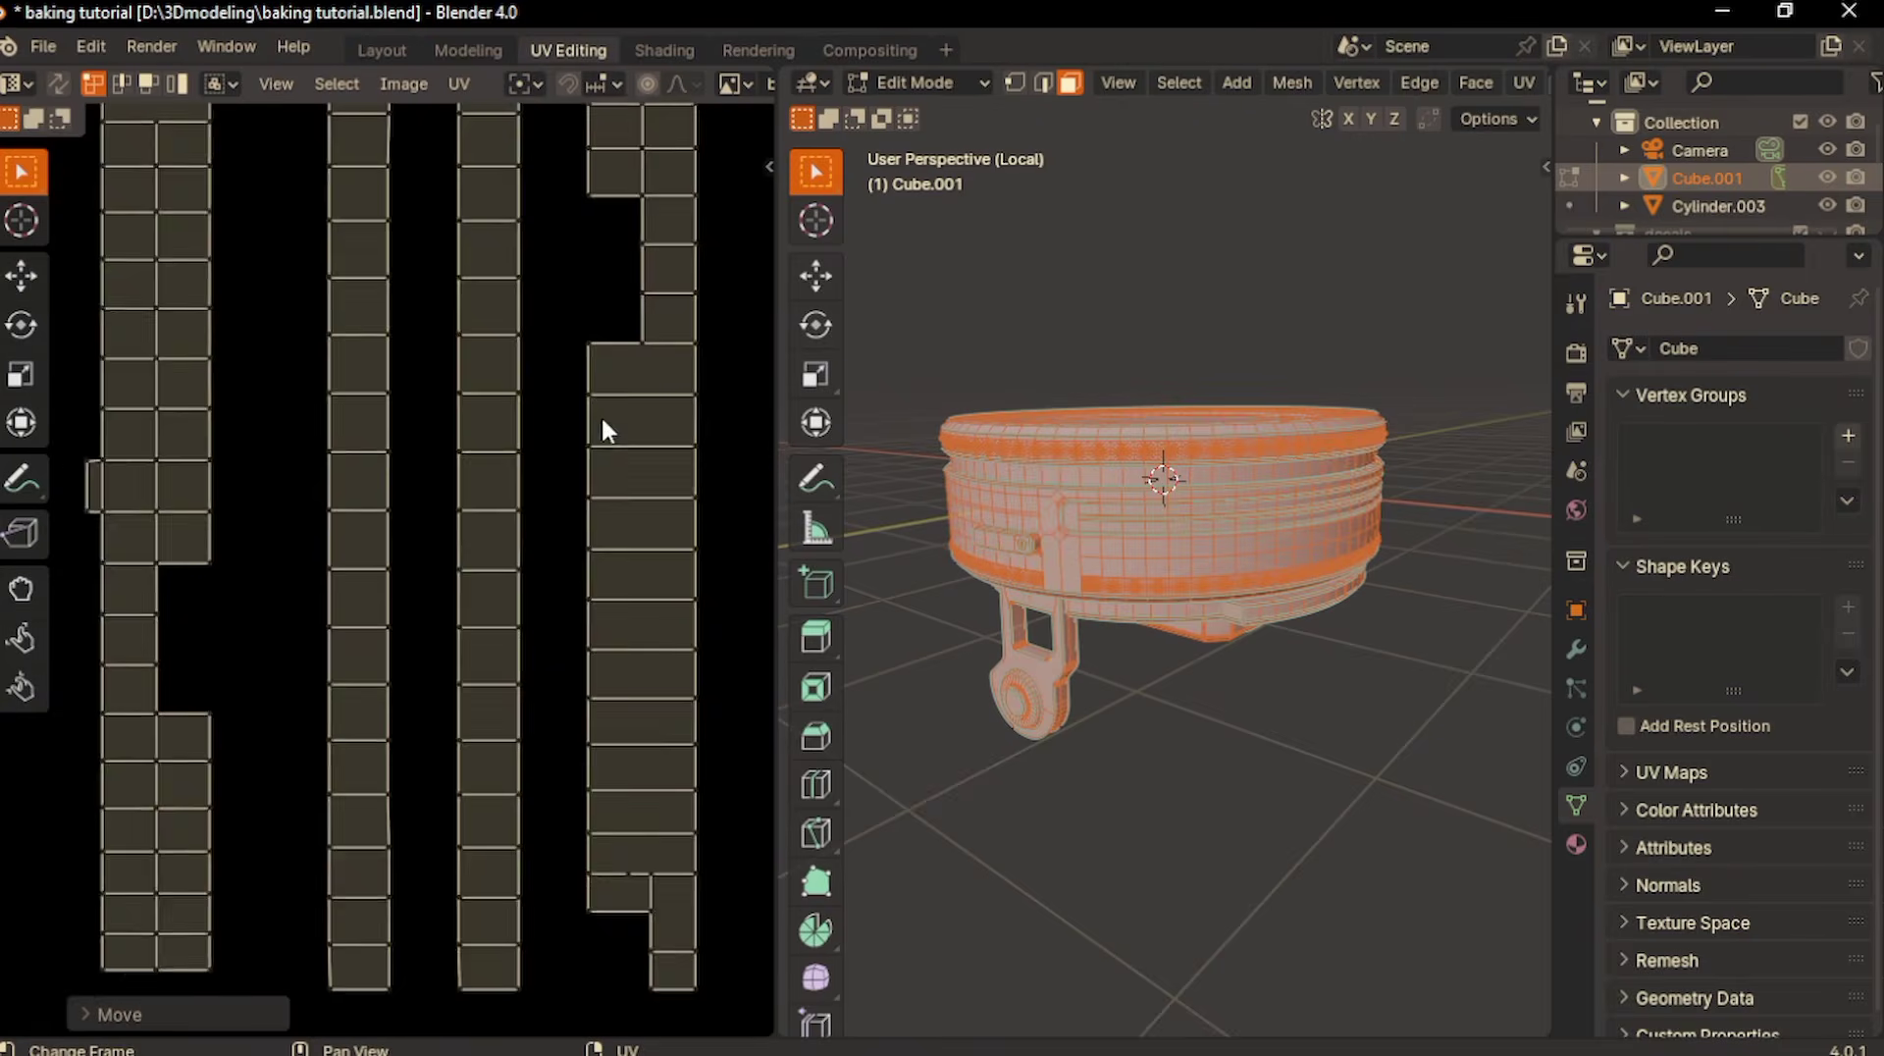
{"action": "scroll", "coordinate": [658, 741], "scroll_direction": "up", "scroll_amount": 8}
{"action": "scroll", "coordinate": [656, 738], "scroll_direction": "down", "scroll_amount": 2}
{"action": "key", "text": "g"}
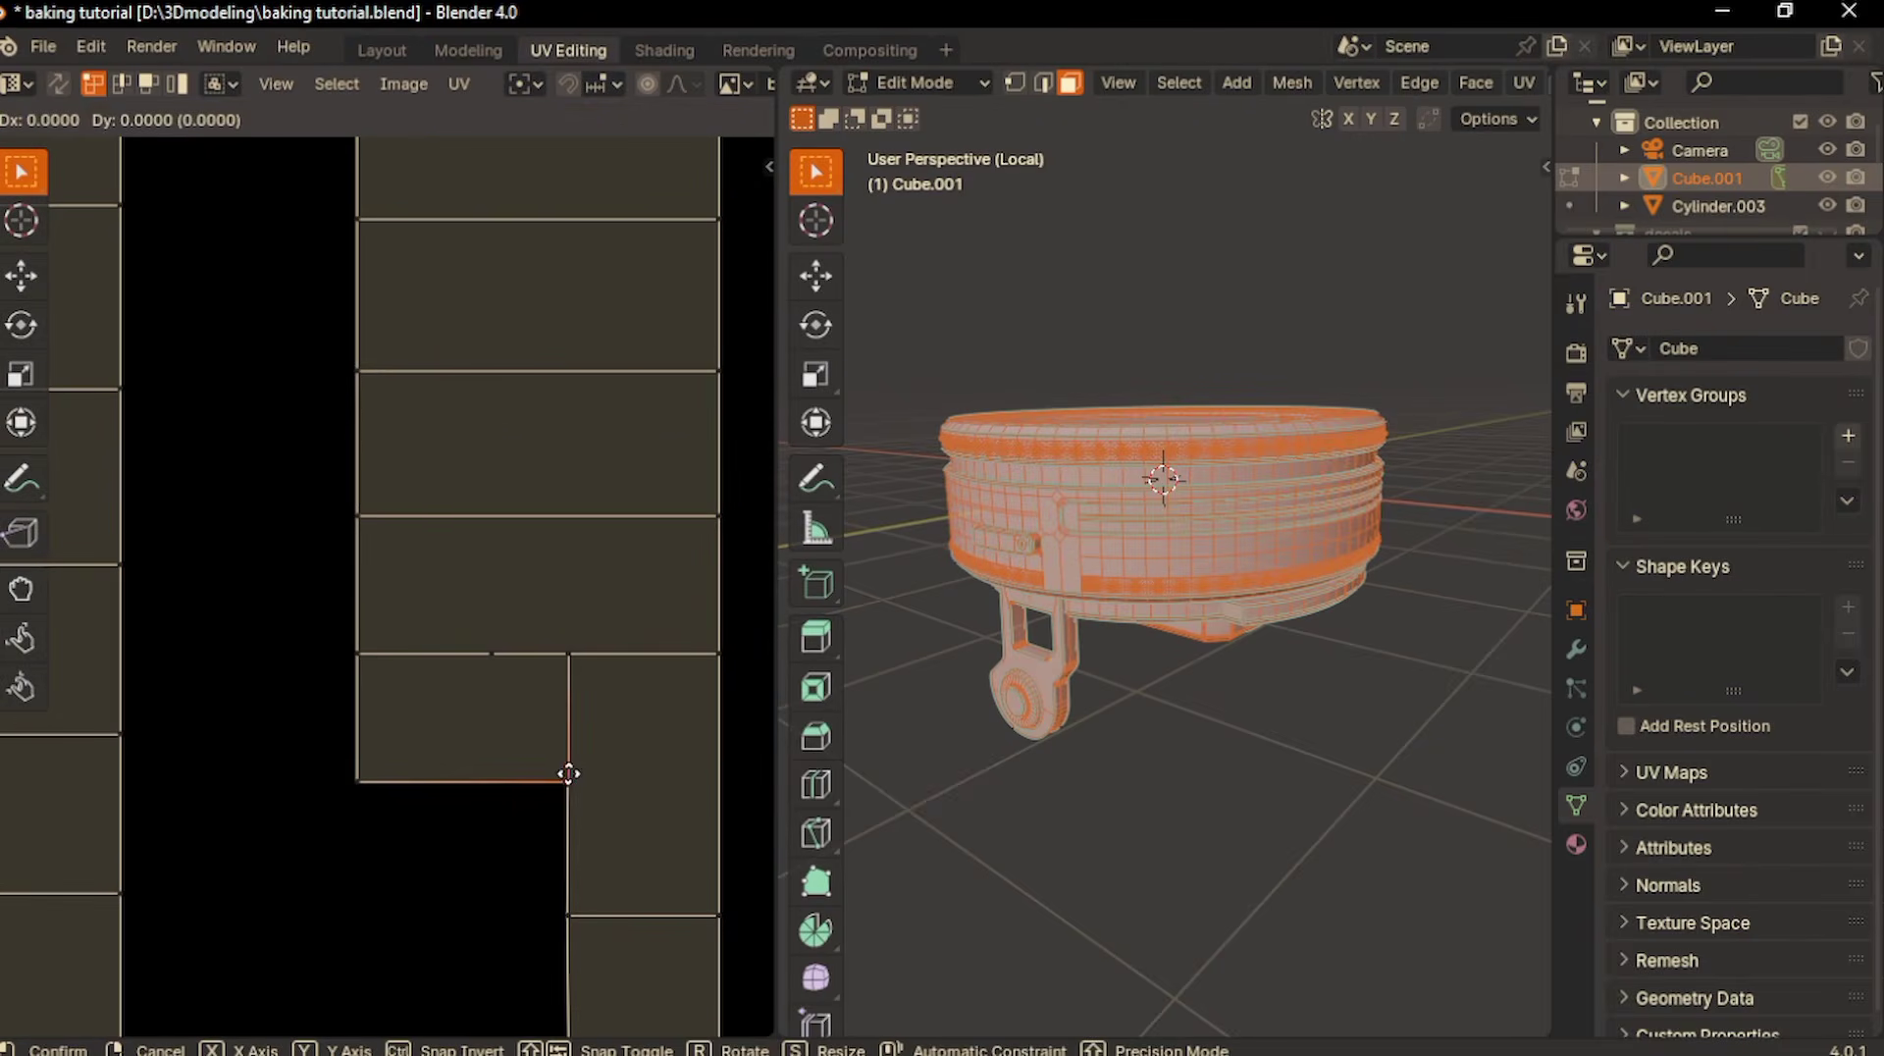
{"action": "left_click", "coordinate": [545, 771]}
- Check the whole UV layout again for remaining overlaps with Select Overlap
{"action": "scroll", "coordinate": [746, 756], "scroll_direction": "down", "scroll_amount": 2}
{"action": "scroll", "coordinate": [745, 755], "scroll_direction": "down", "scroll_amount": 6}
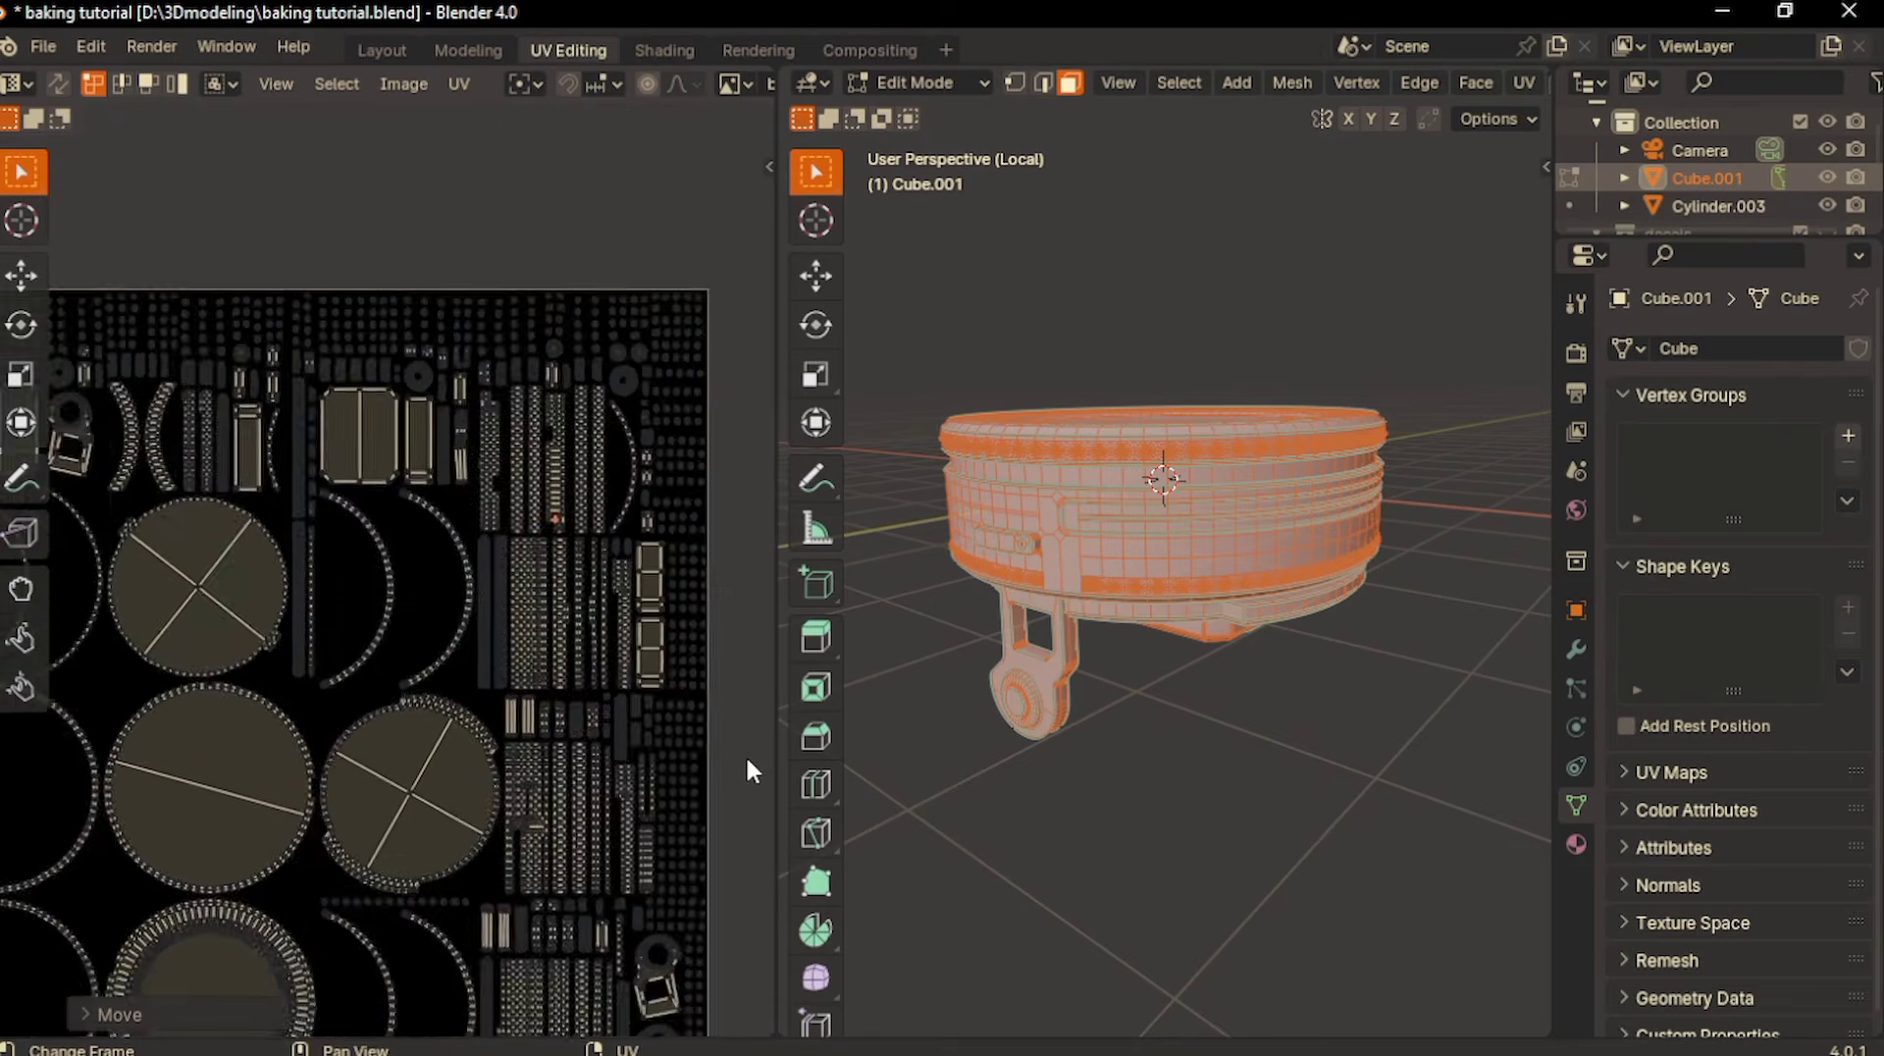
{"action": "left_click", "coordinate": [354, 86]}
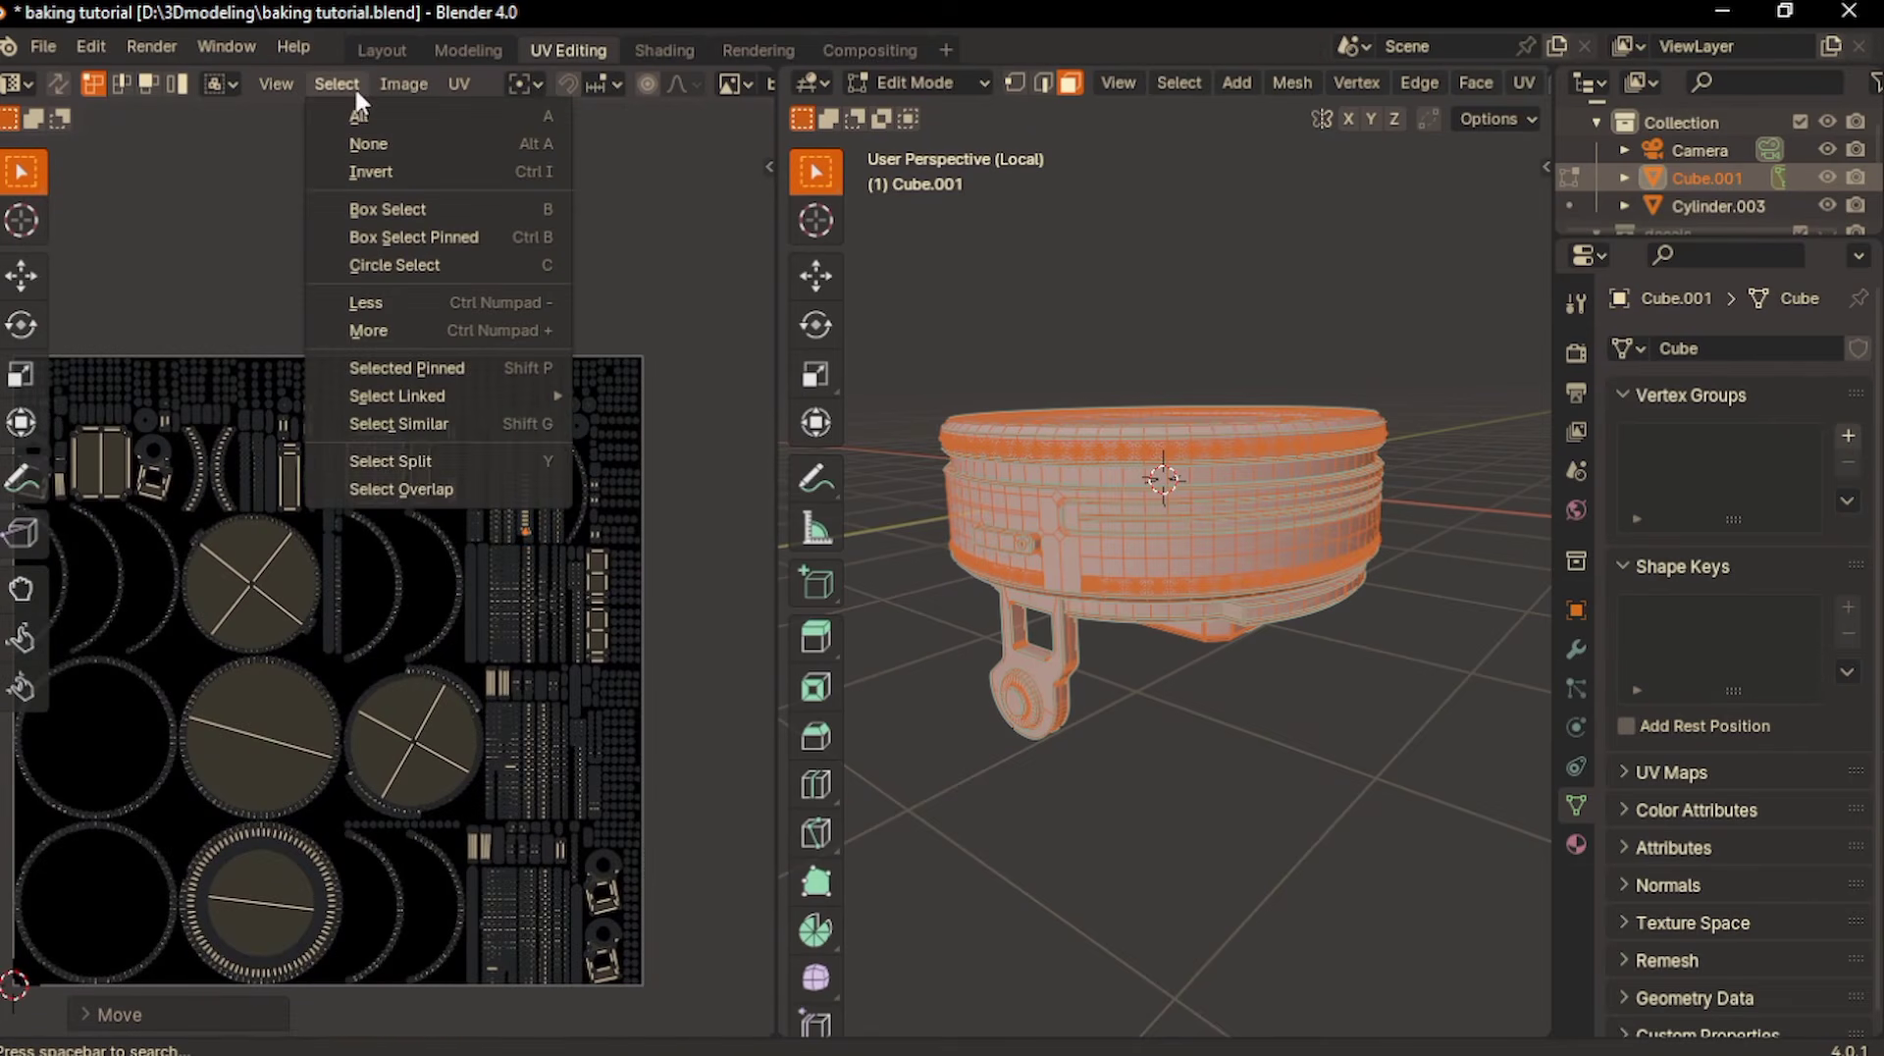
{"action": "left_click", "coordinate": [413, 480]}
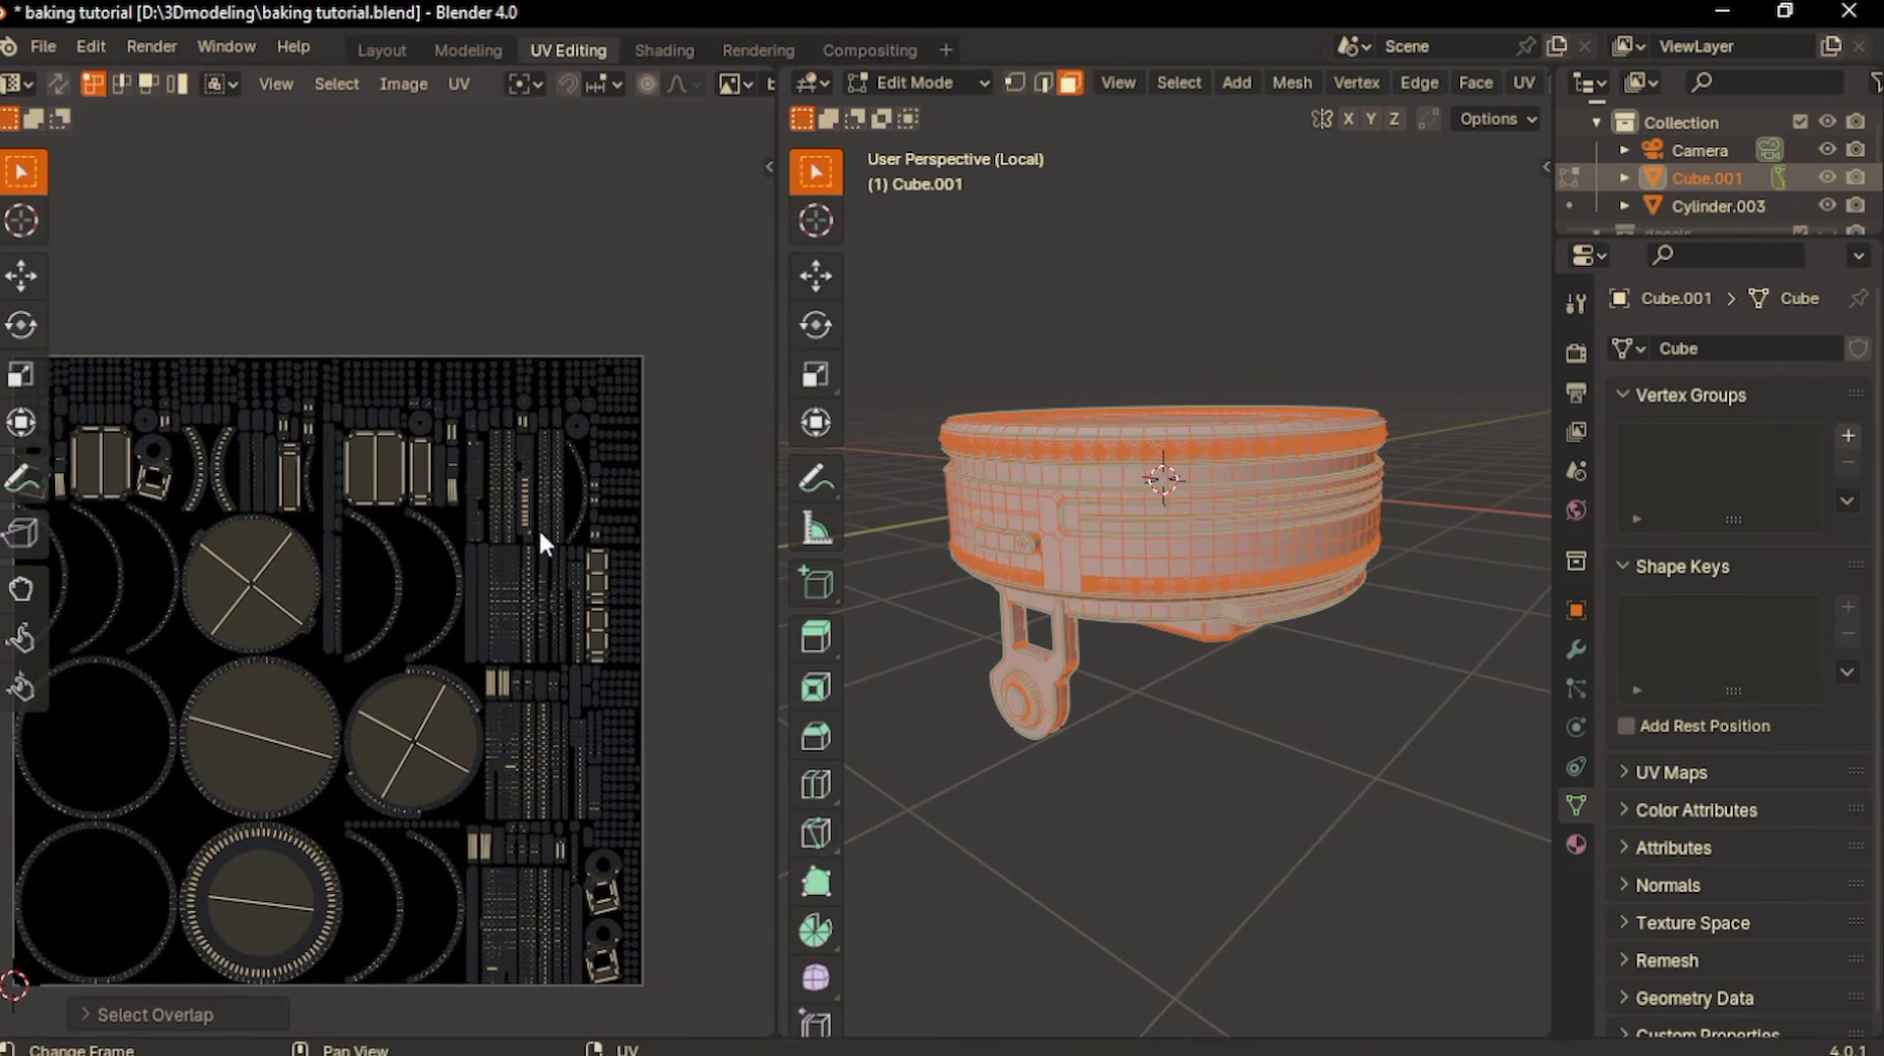
{"action": "middle_click_drag", "start_coordinate": [395, 656], "coordinate": [442, 653]}
{"action": "scroll", "coordinate": [318, 546], "scroll_direction": "down", "scroll_amount": 1}
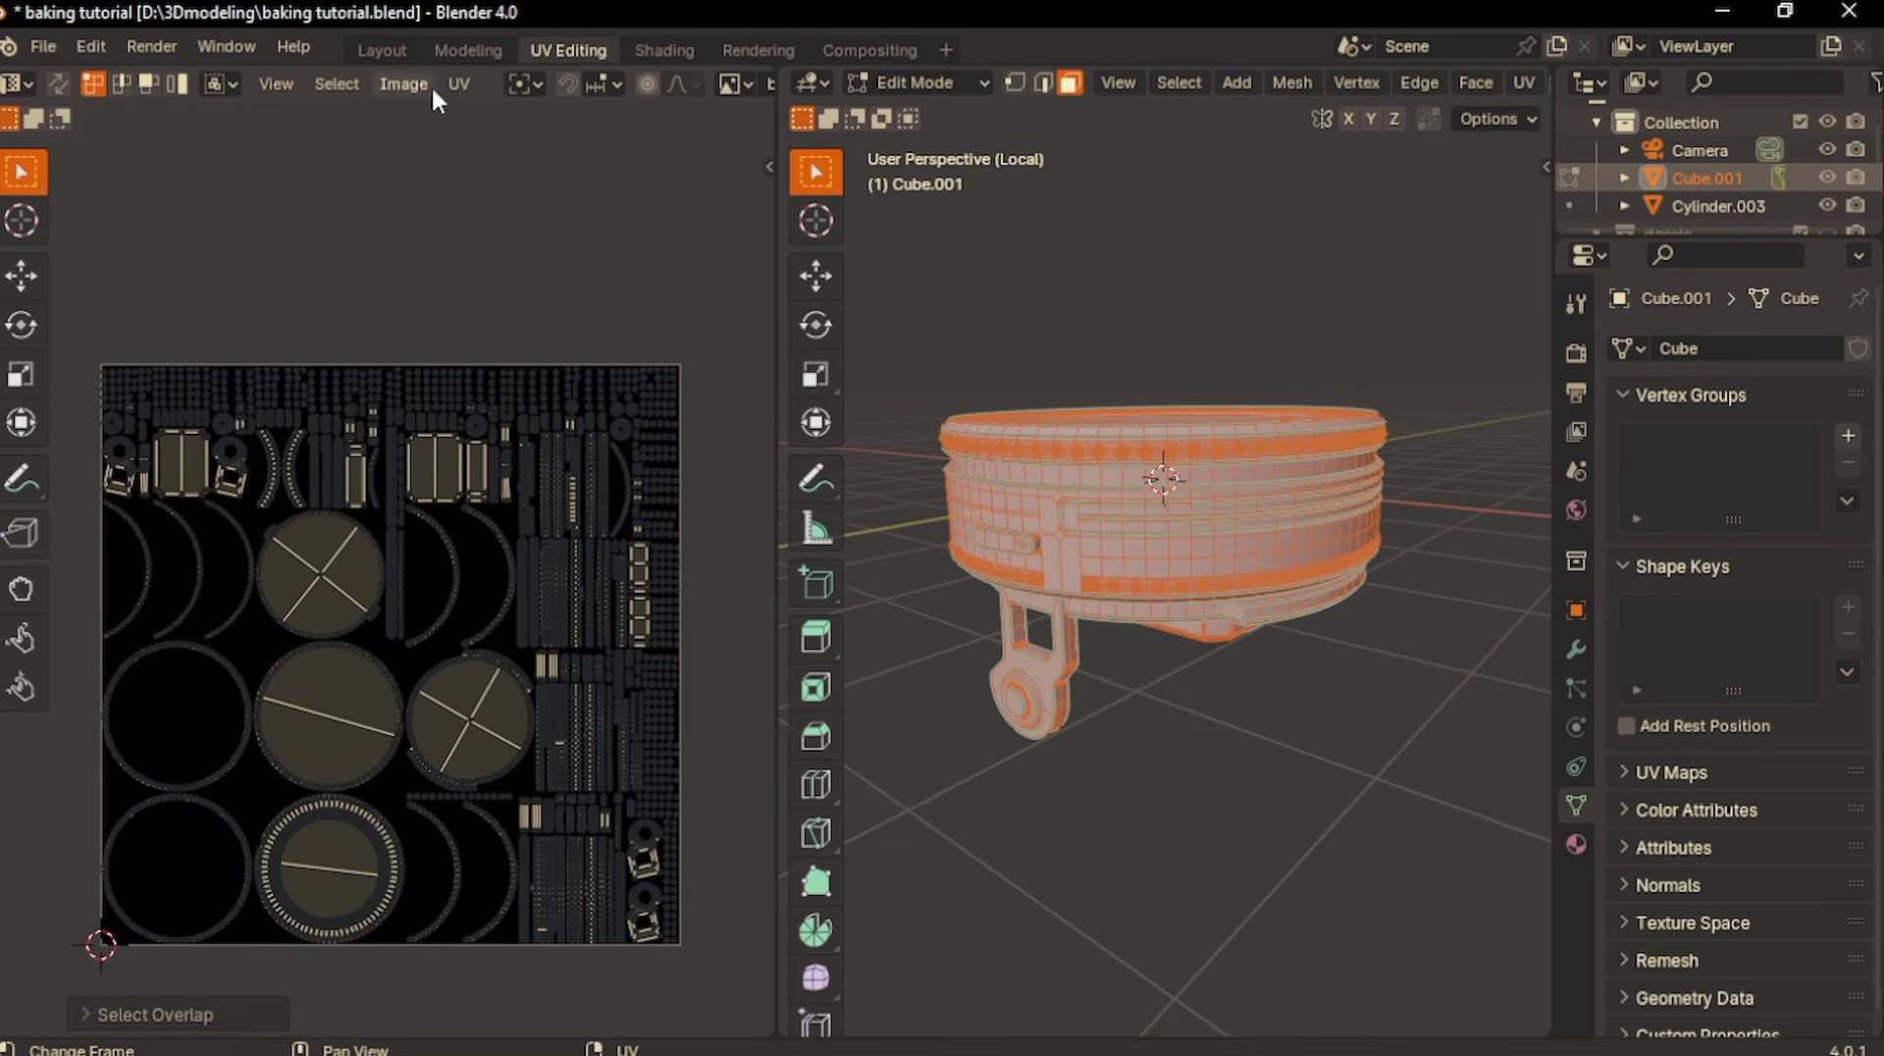
- Switch to the Shading workspace, isolate the mount Cube.001 in local view and show its material slots
{"action": "left_click", "coordinate": [633, 49]}
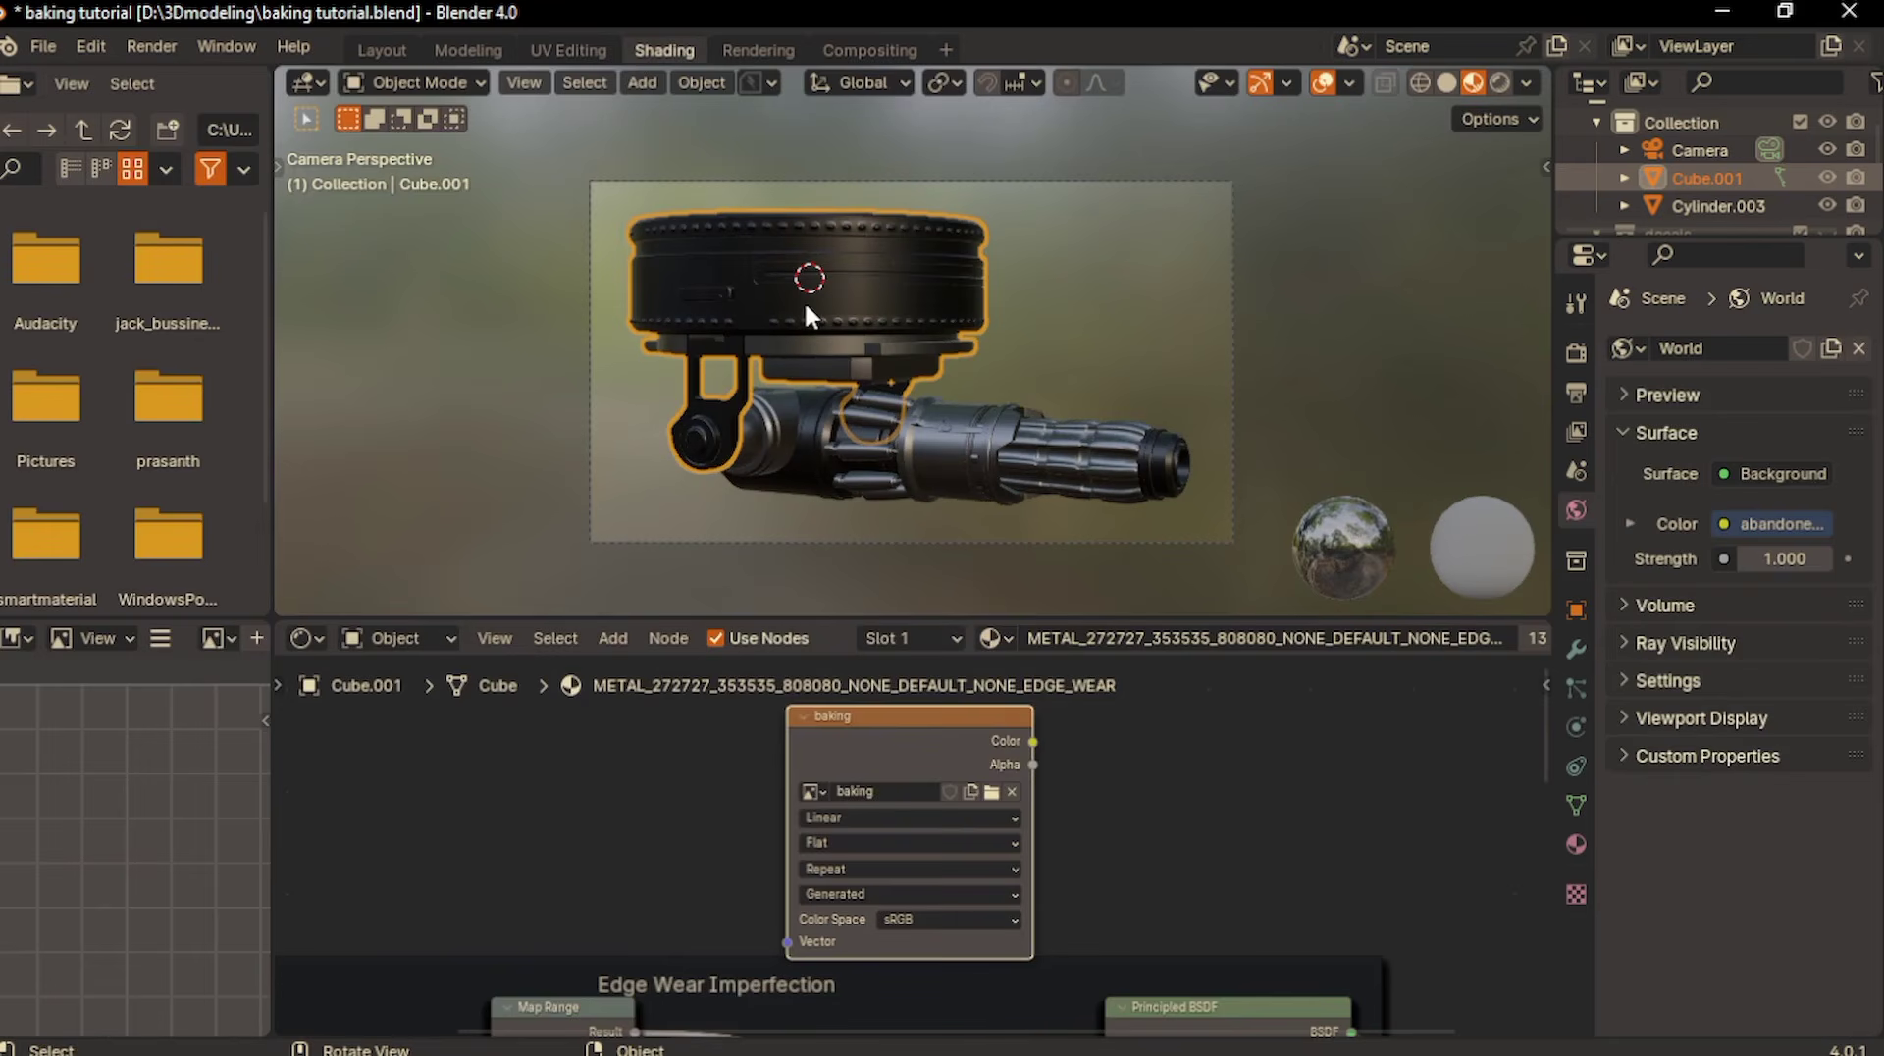
{"action": "key", "text": "slash"}
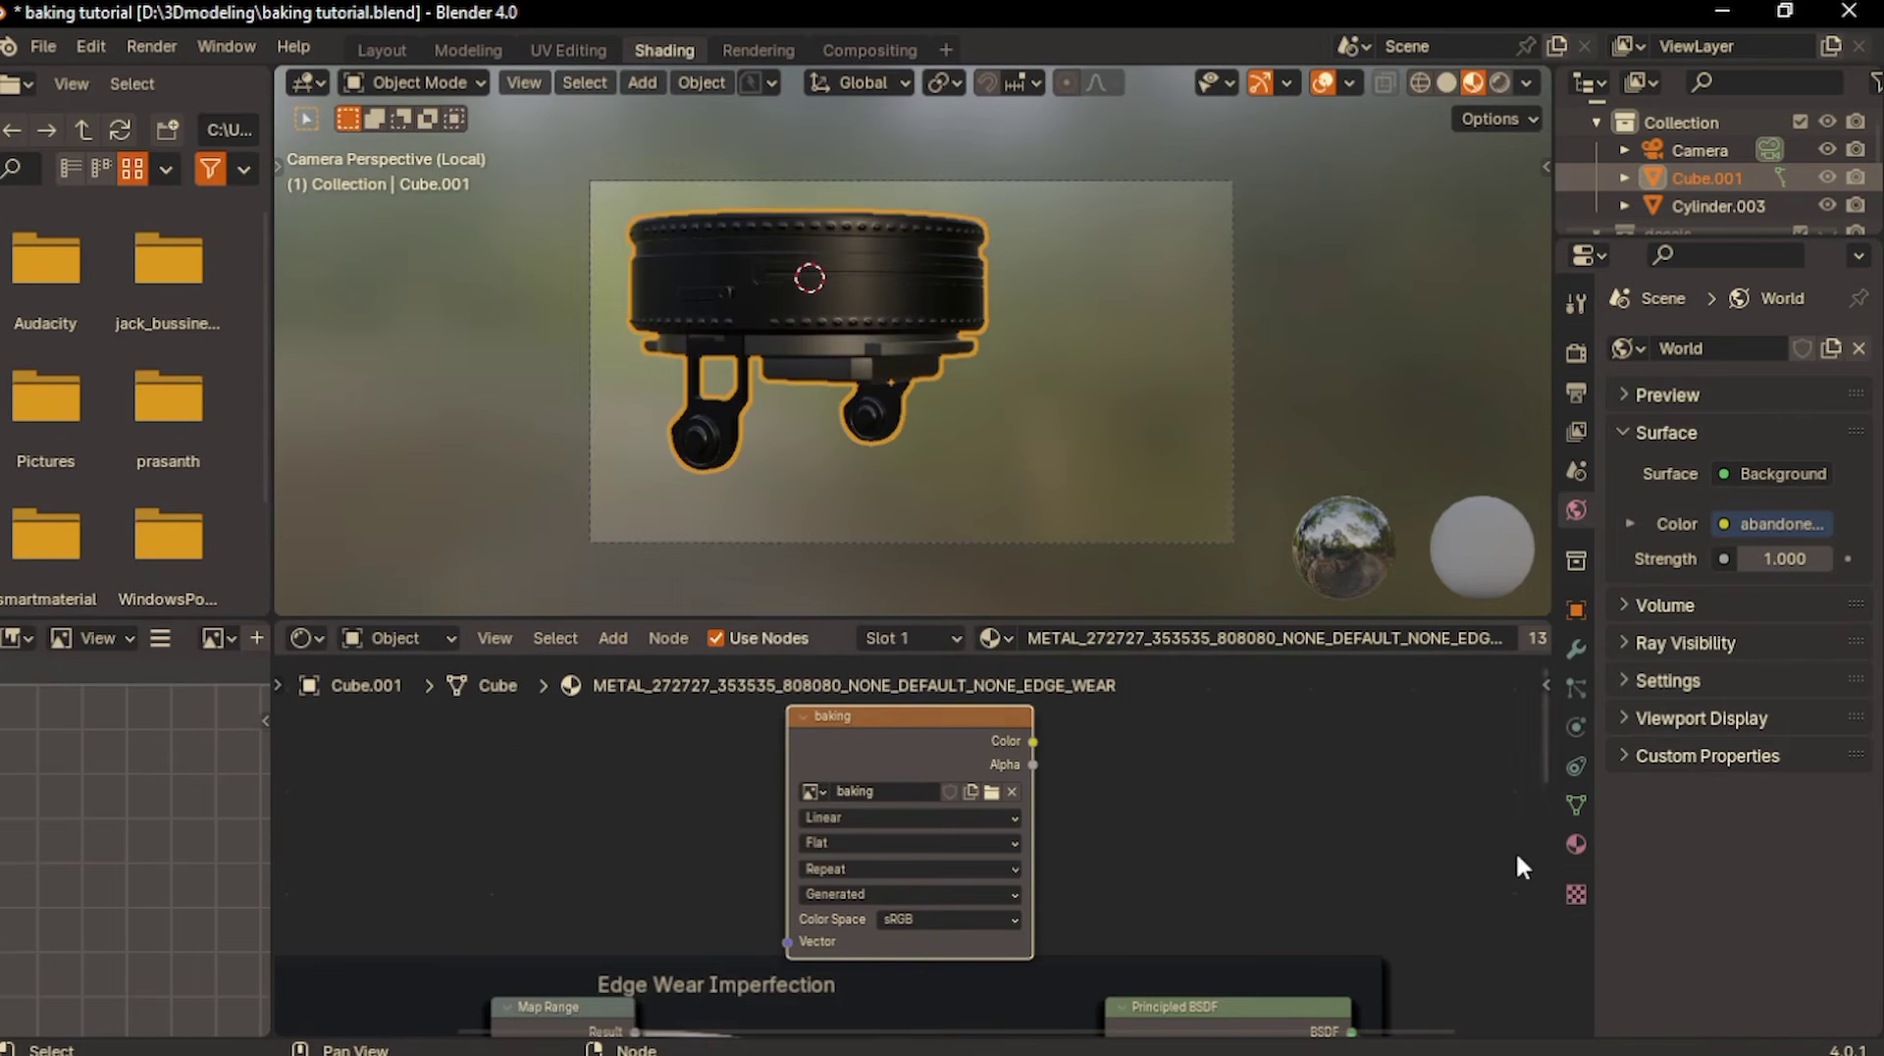
{"action": "left_click", "coordinate": [1570, 852]}
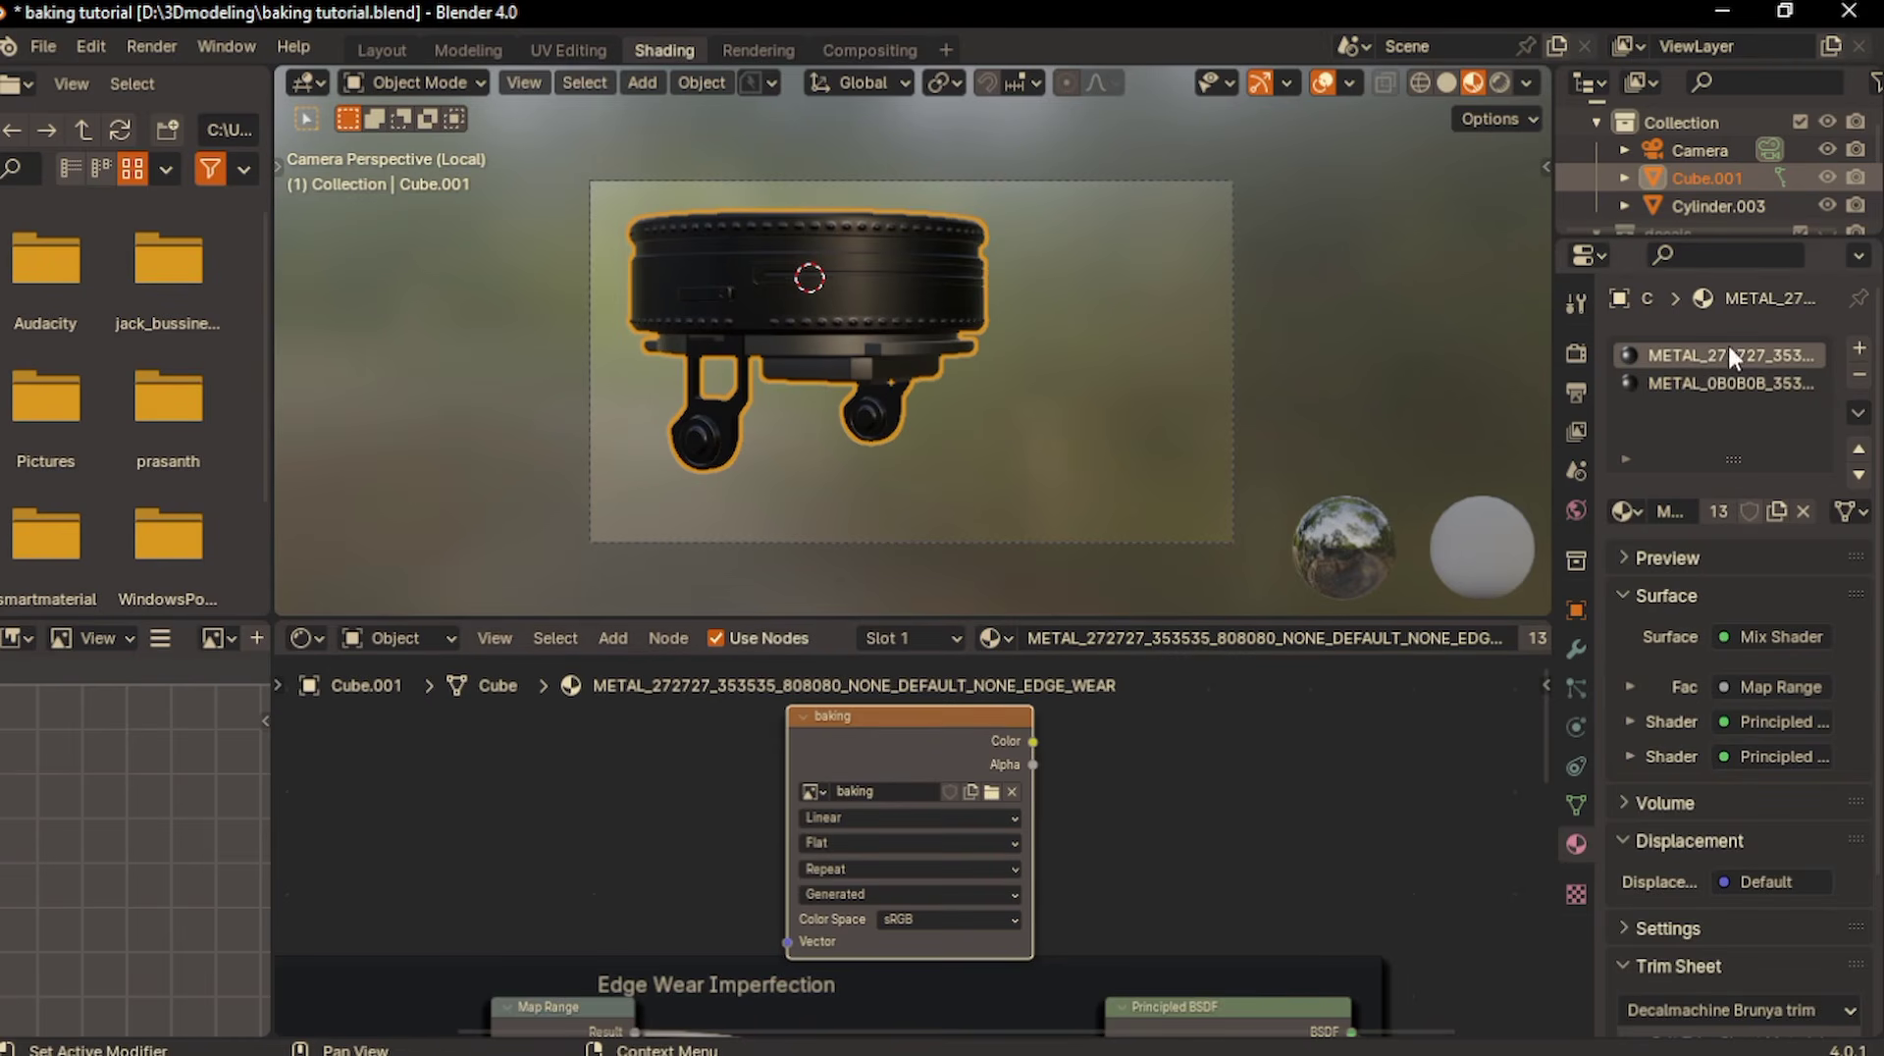
- Copy the baking image node into the mount's second material, METAL_0B0B0B, keep it selected there and reactivate the first material slot
{"action": "right_click", "coordinate": [892, 745]}
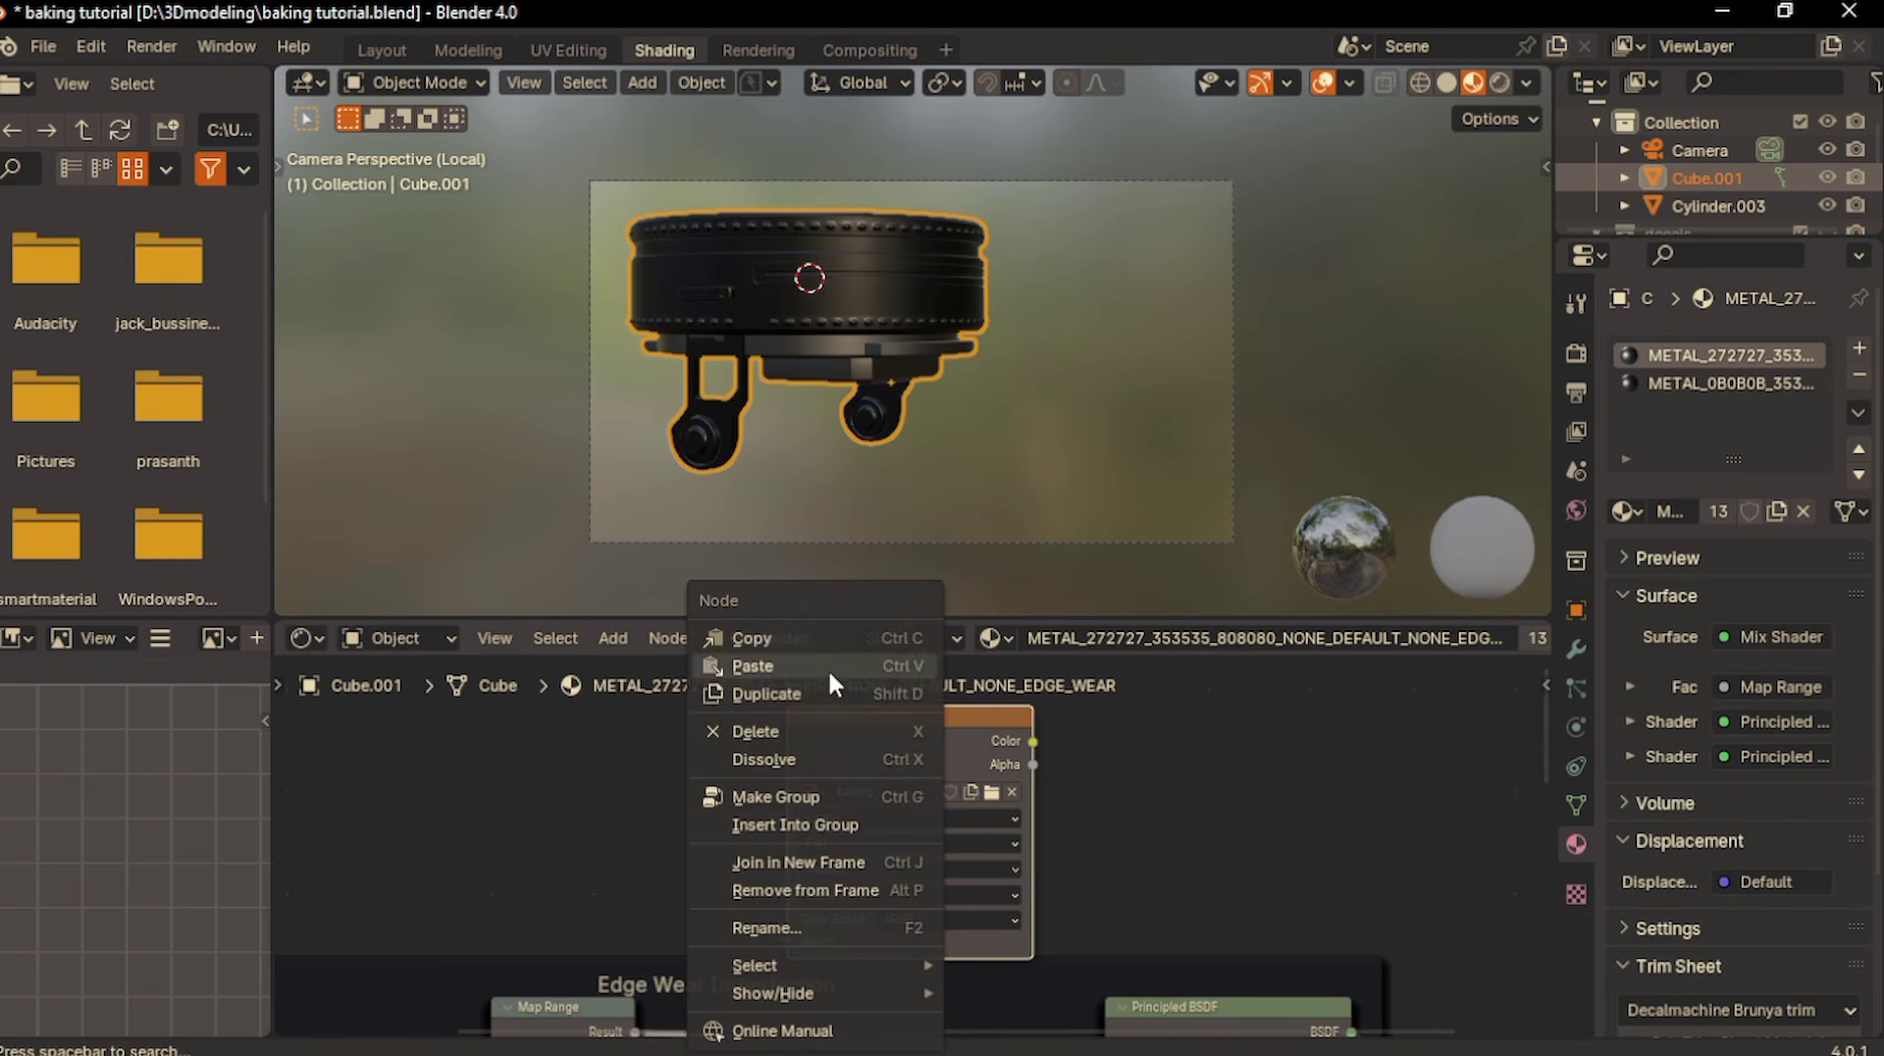
{"action": "left_click", "coordinate": [814, 639]}
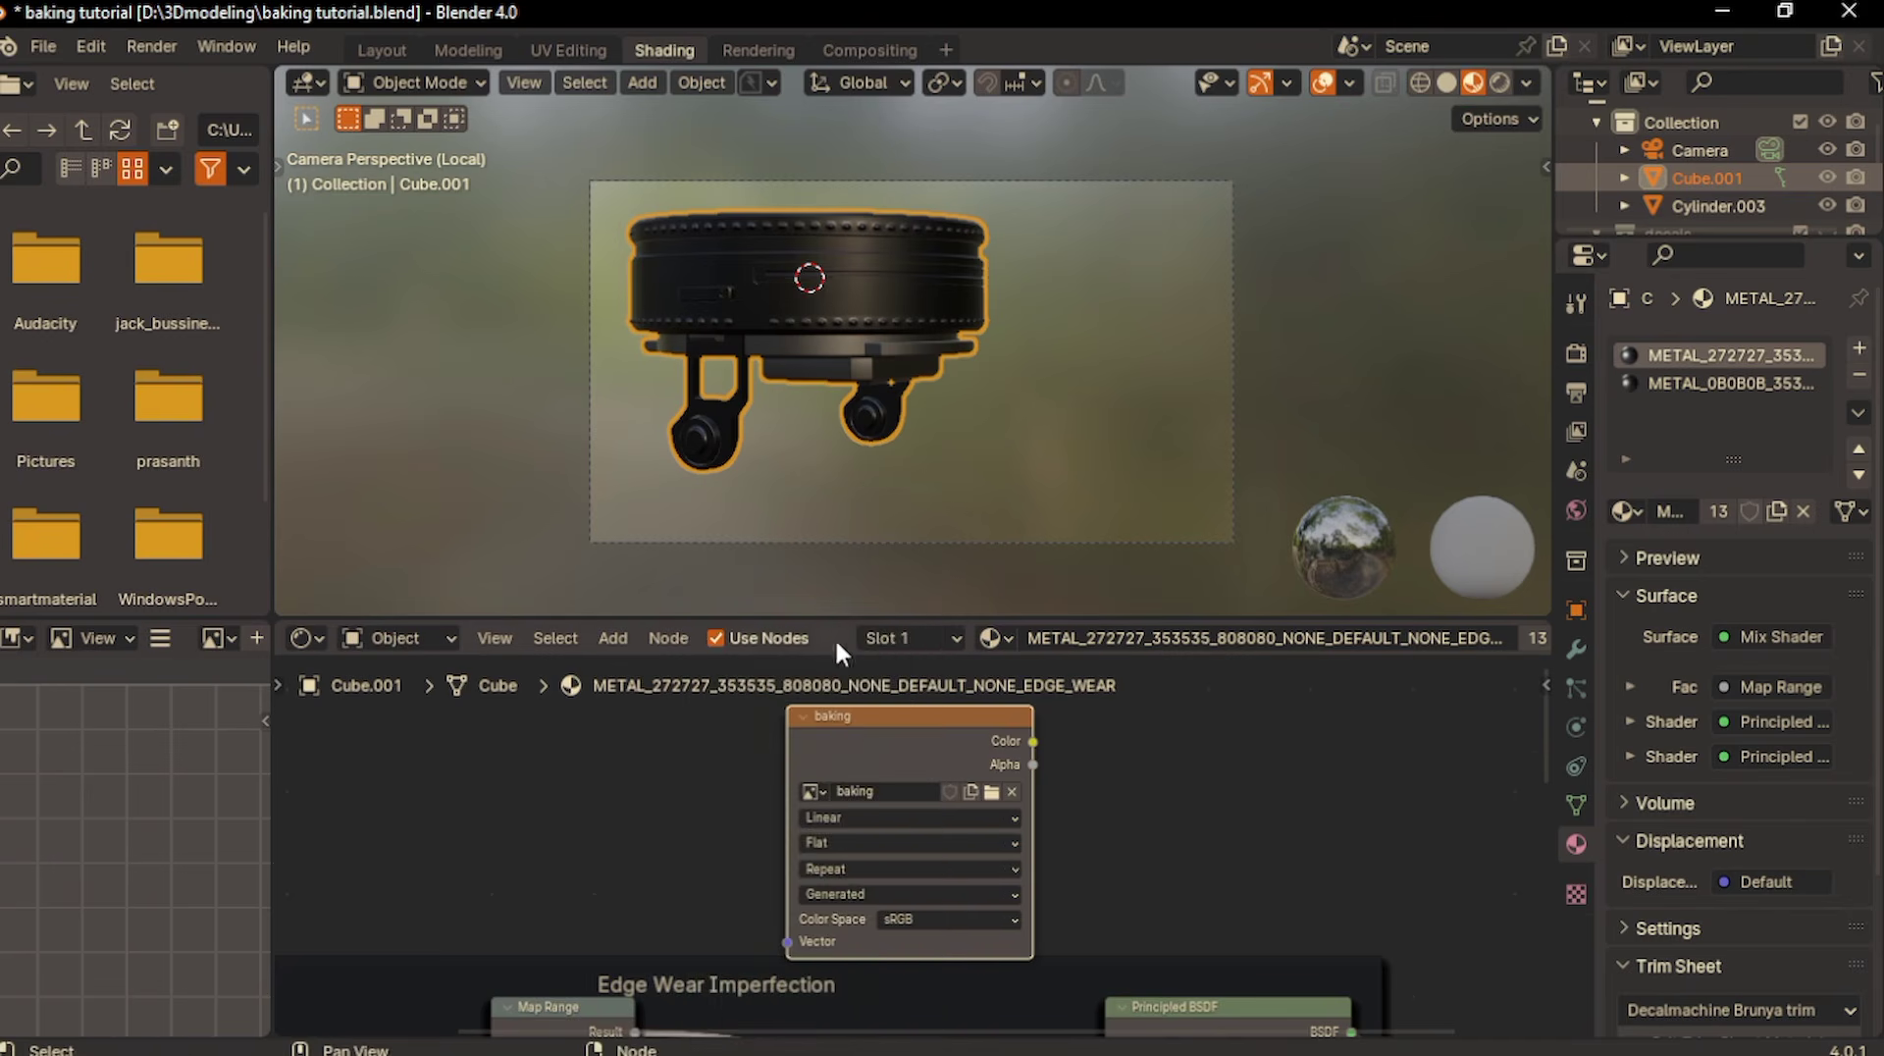
{"action": "left_click", "coordinate": [1687, 387]}
{"action": "key", "text": "ctrl+v"}
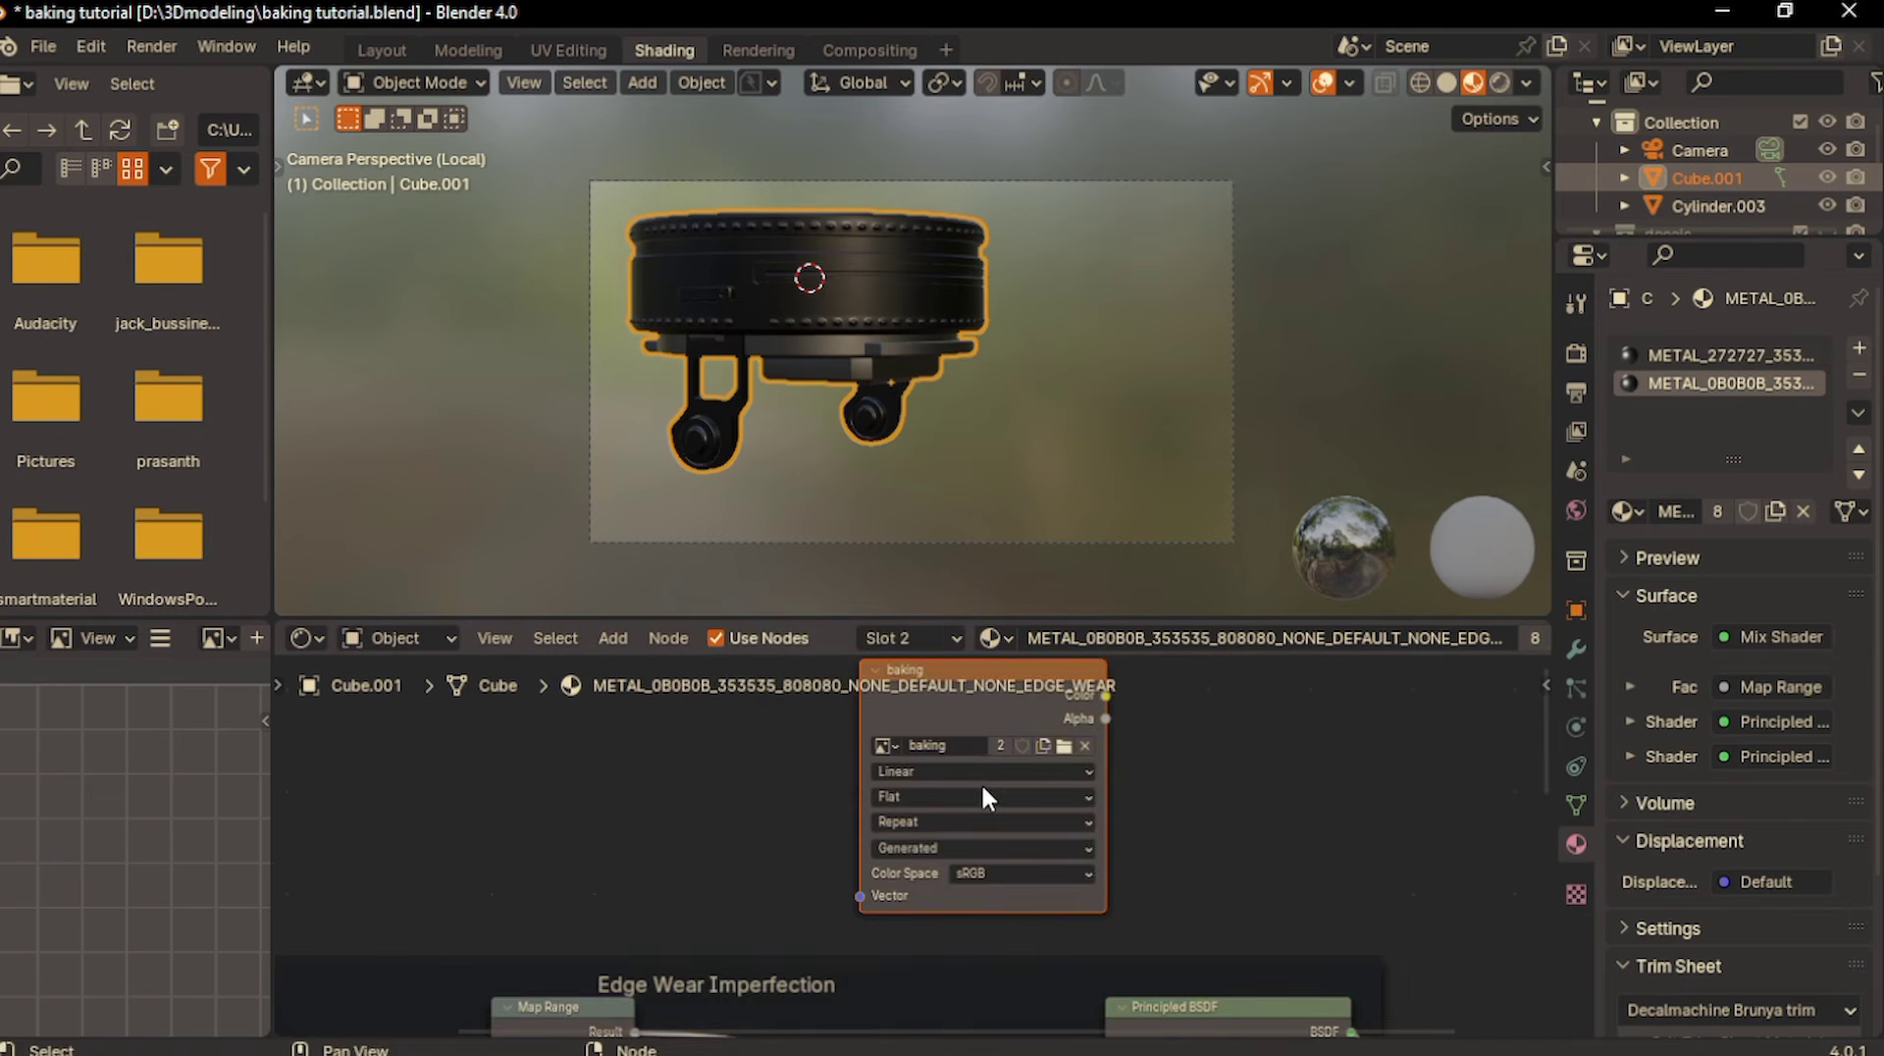
{"action": "left_click_drag", "start_coordinate": [952, 721], "coordinate": [950, 769]}
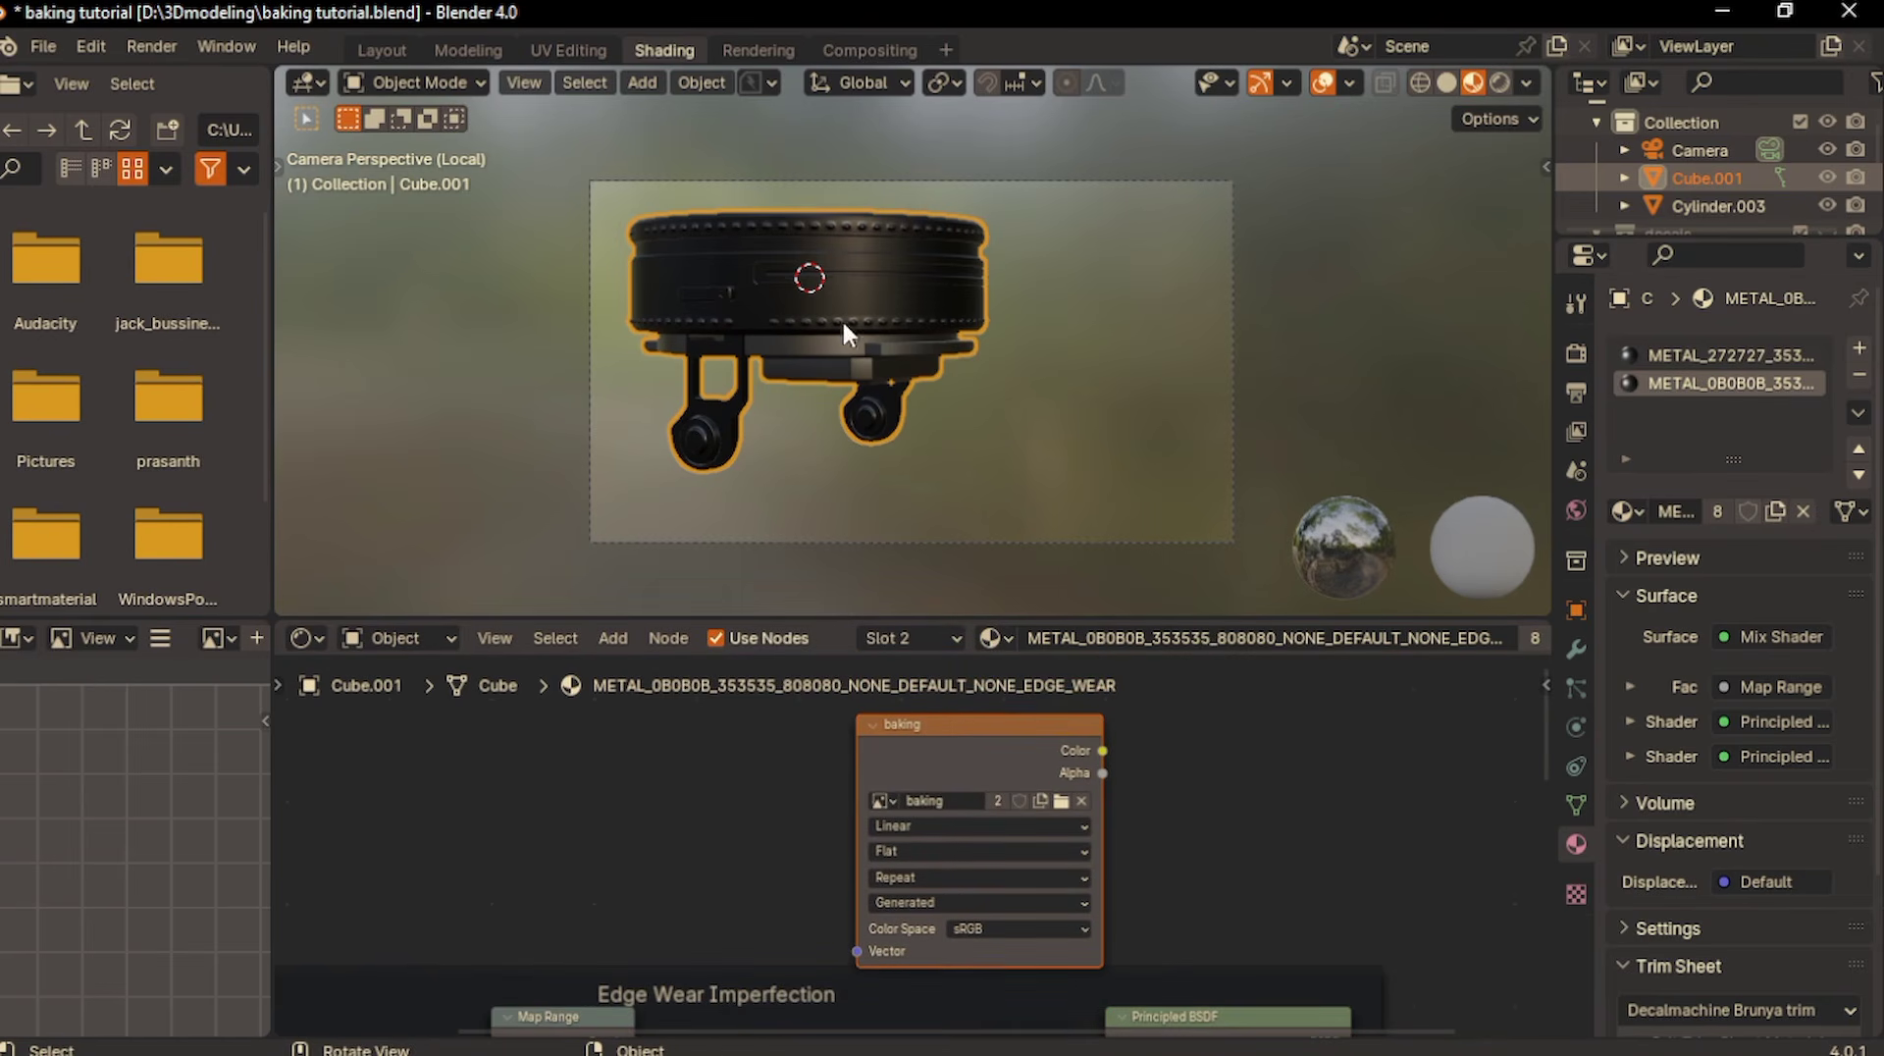
{"action": "left_click", "coordinate": [999, 770]}
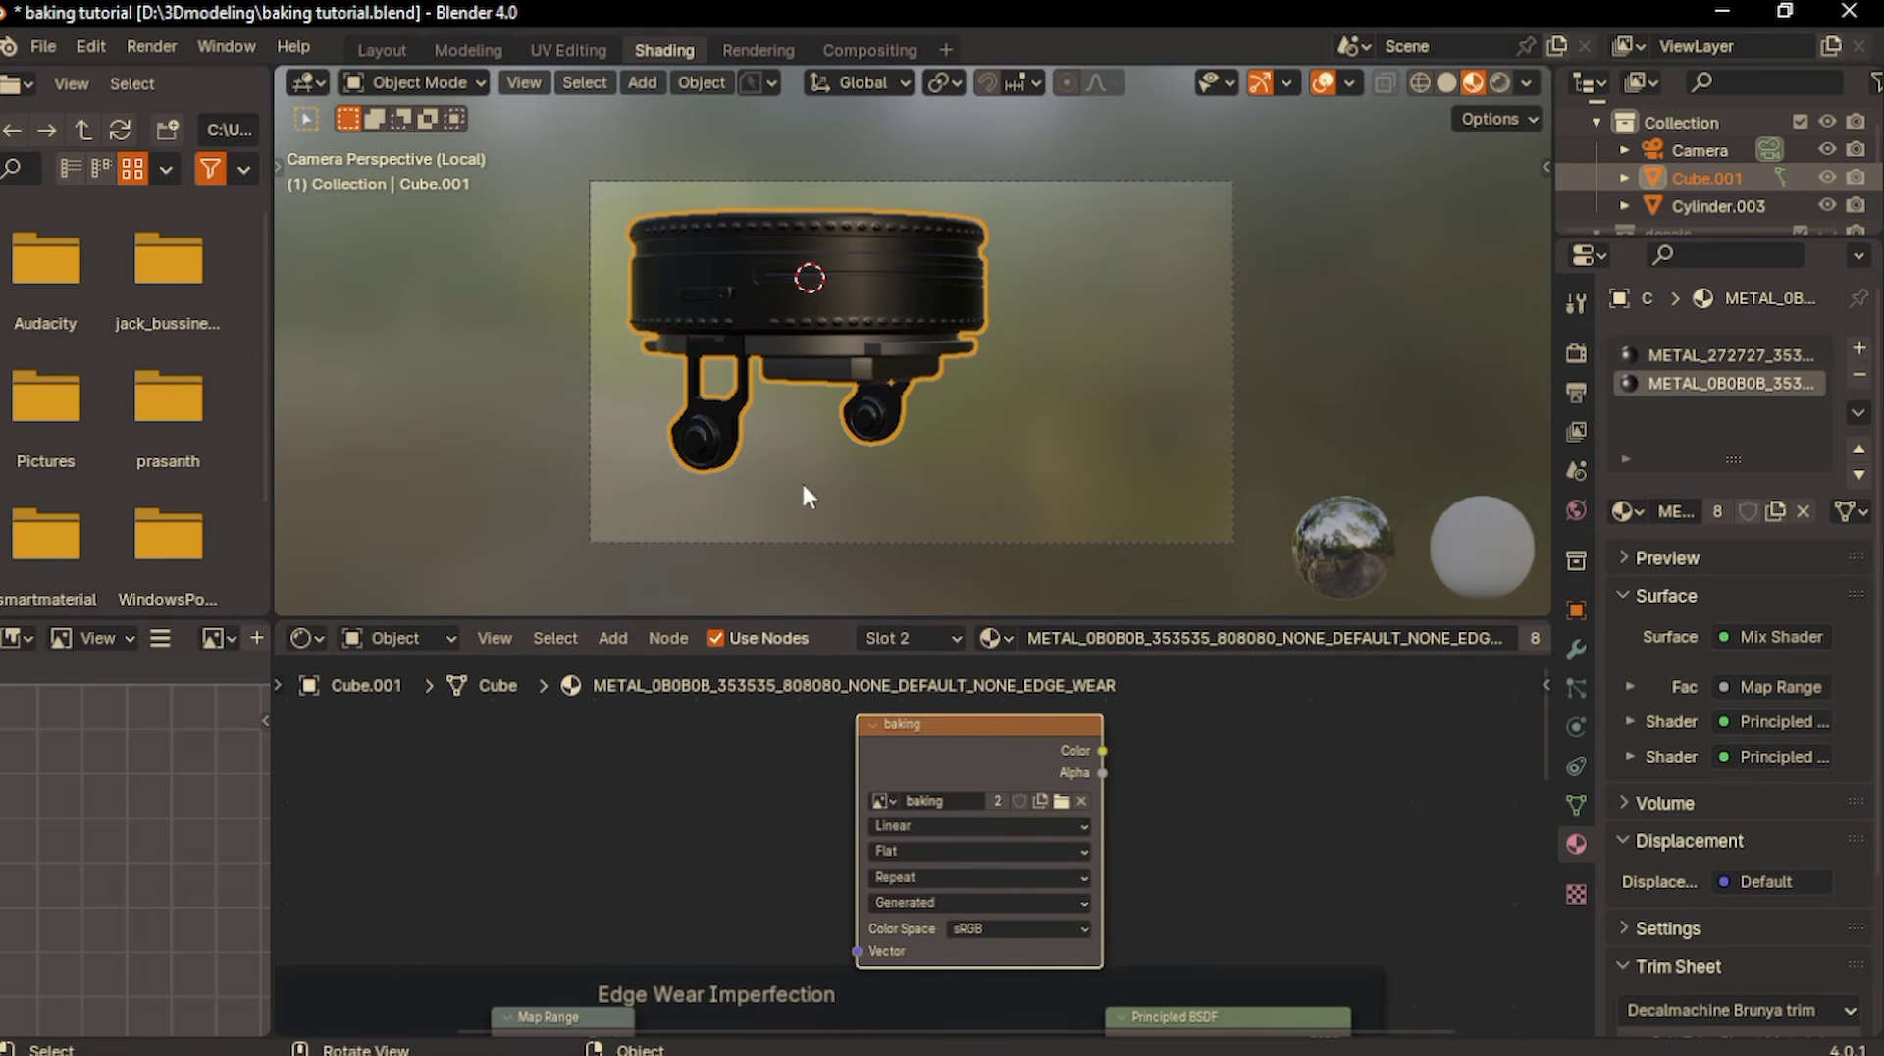
{"action": "left_click", "coordinate": [1699, 356]}
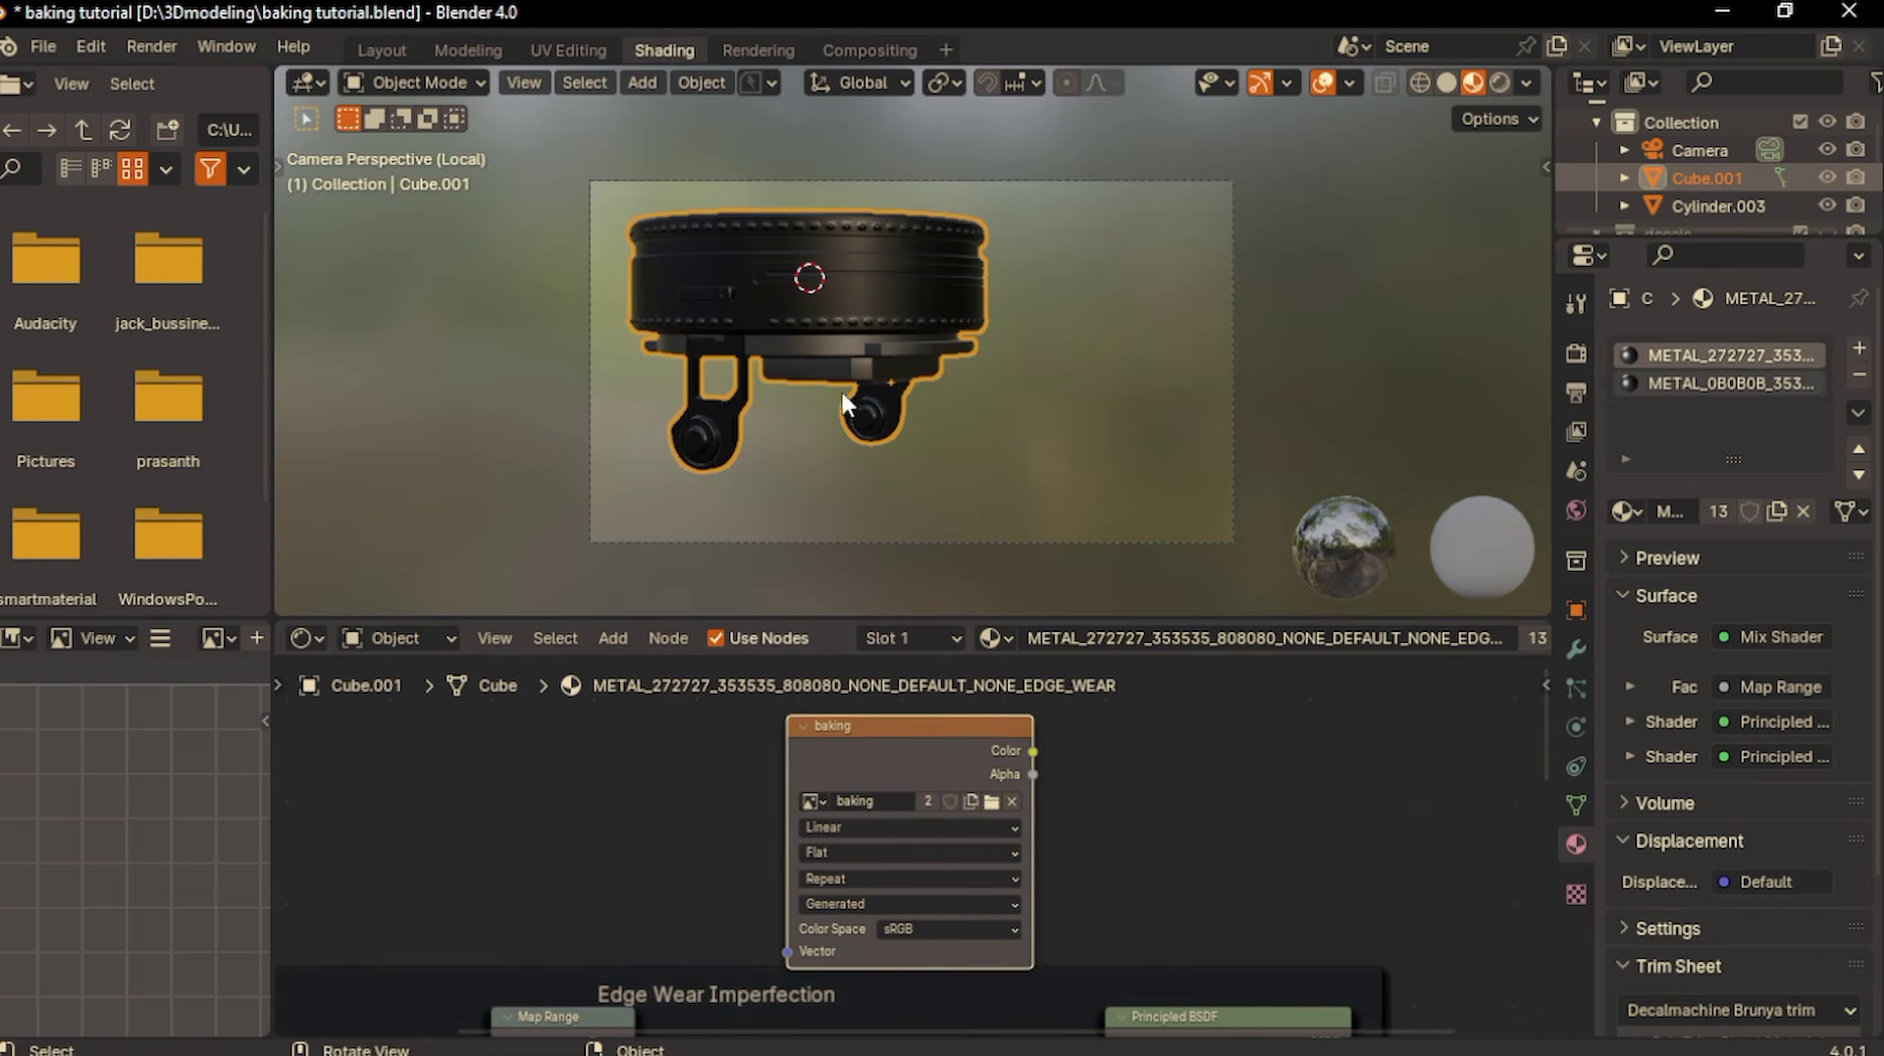
- Use Cycles as the render engine and set the render max samples to 1
{"action": "left_click", "coordinate": [1574, 356]}
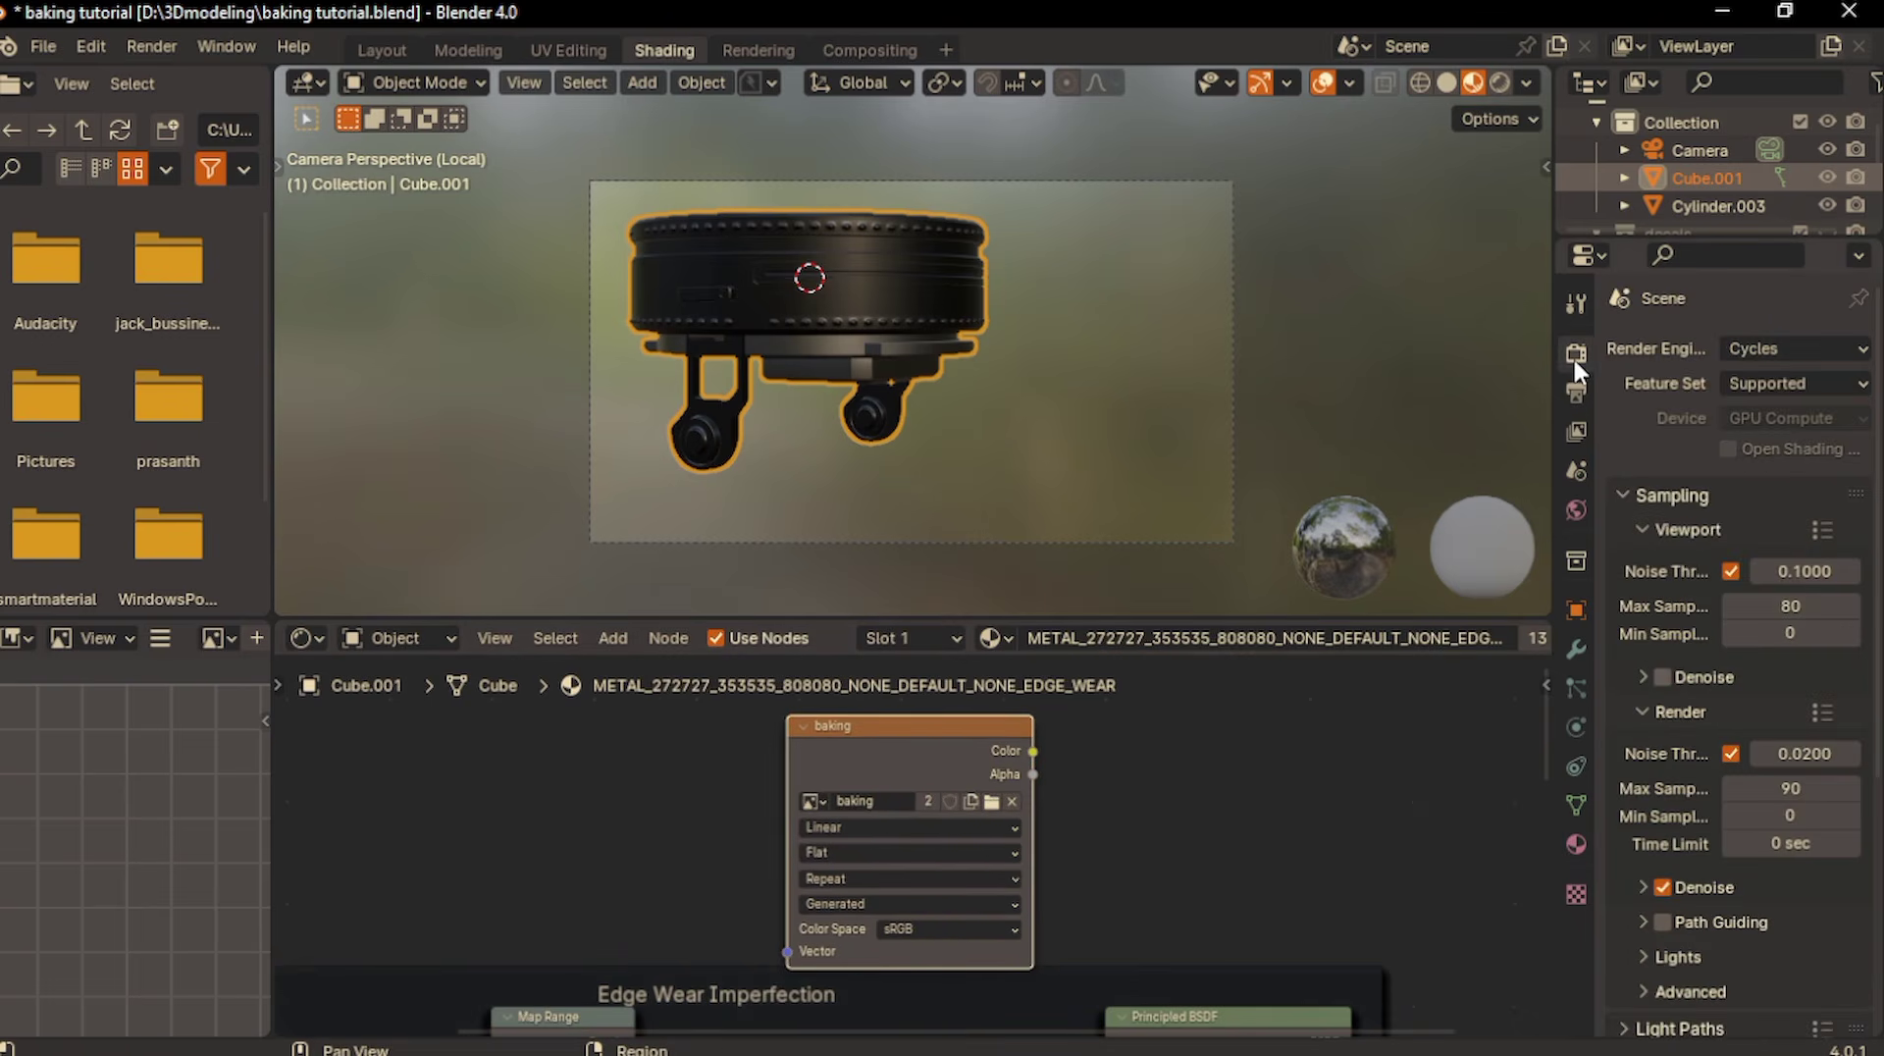
{"action": "left_click", "coordinate": [1745, 351]}
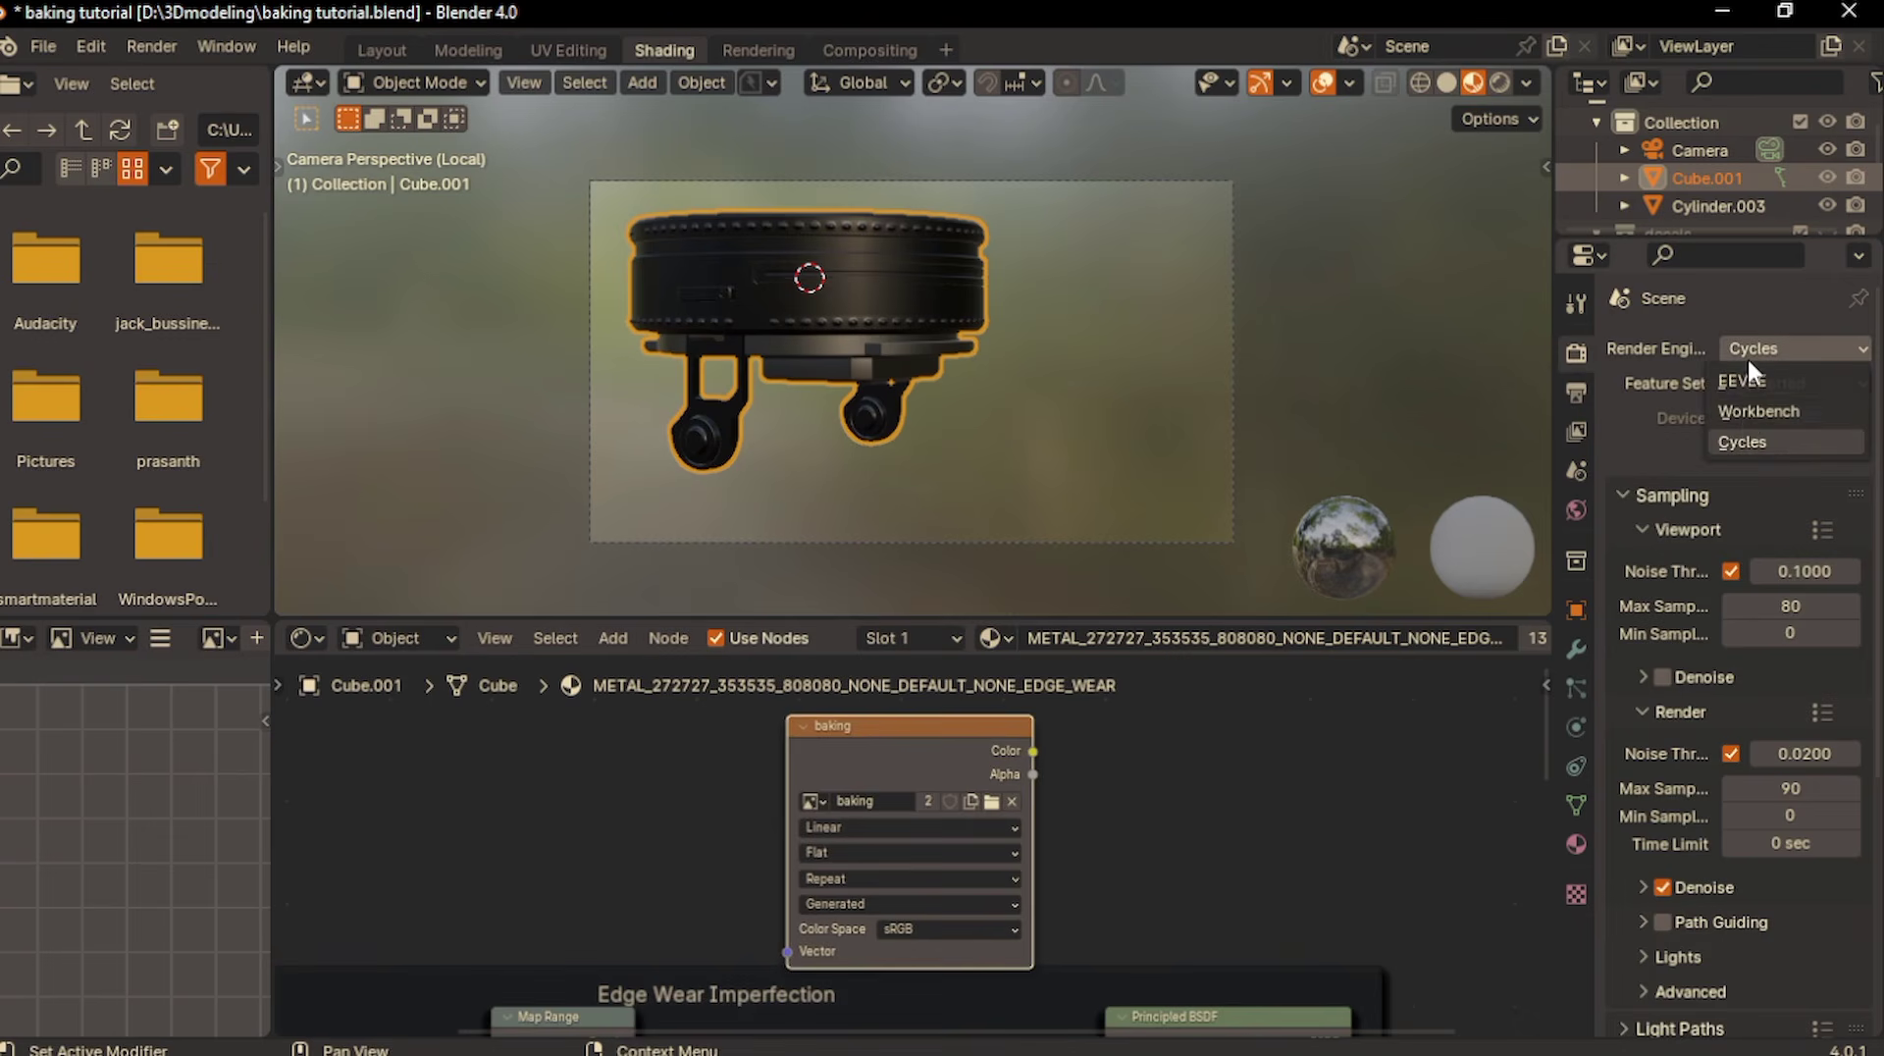
{"action": "left_click", "coordinate": [1741, 444]}
{"action": "scroll", "coordinate": [1694, 316], "scroll_direction": "down", "scroll_amount": 5}
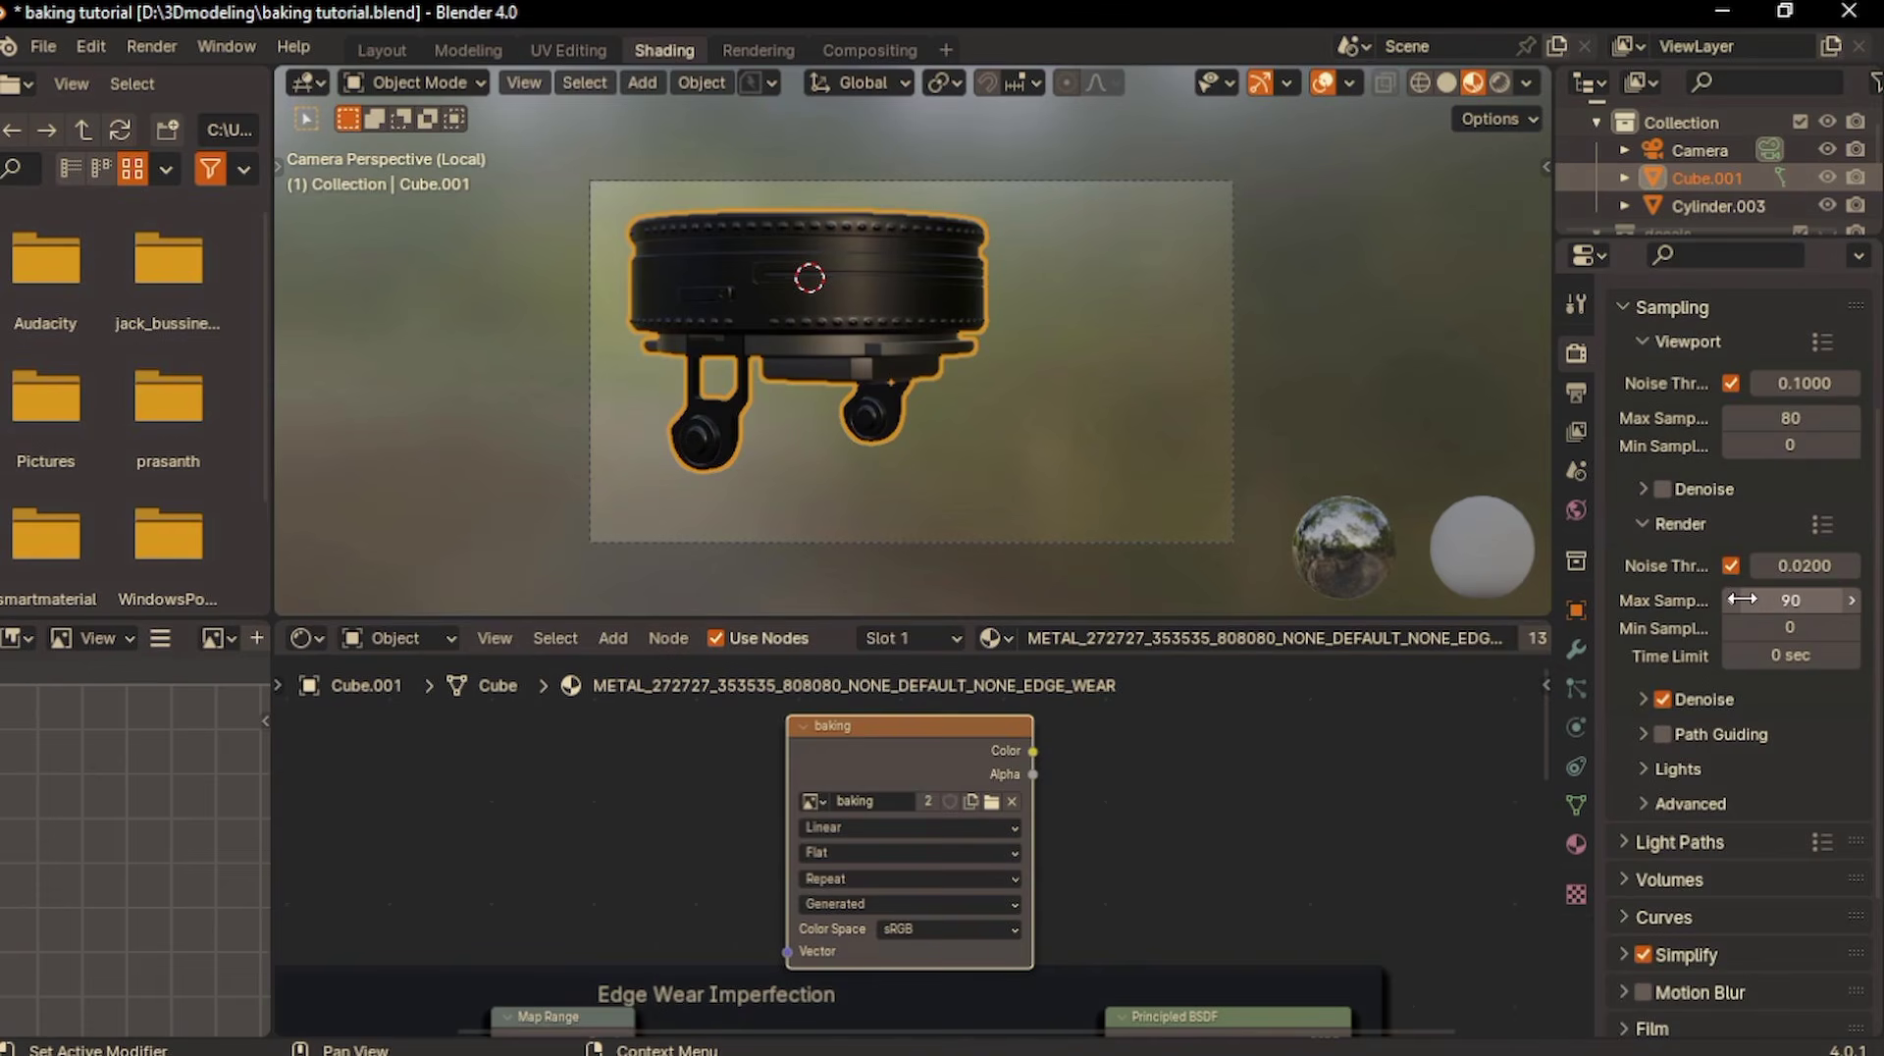
{"action": "left_click", "coordinate": [1742, 599]}
{"action": "type", "text": "1"}
{"action": "key", "text": "Return"}
- Set the bake type to Diffuse and exclude the Direct and Indirect contributions, leaving only Color
{"action": "scroll", "coordinate": [1727, 650], "scroll_direction": "down", "scroll_amount": 4}
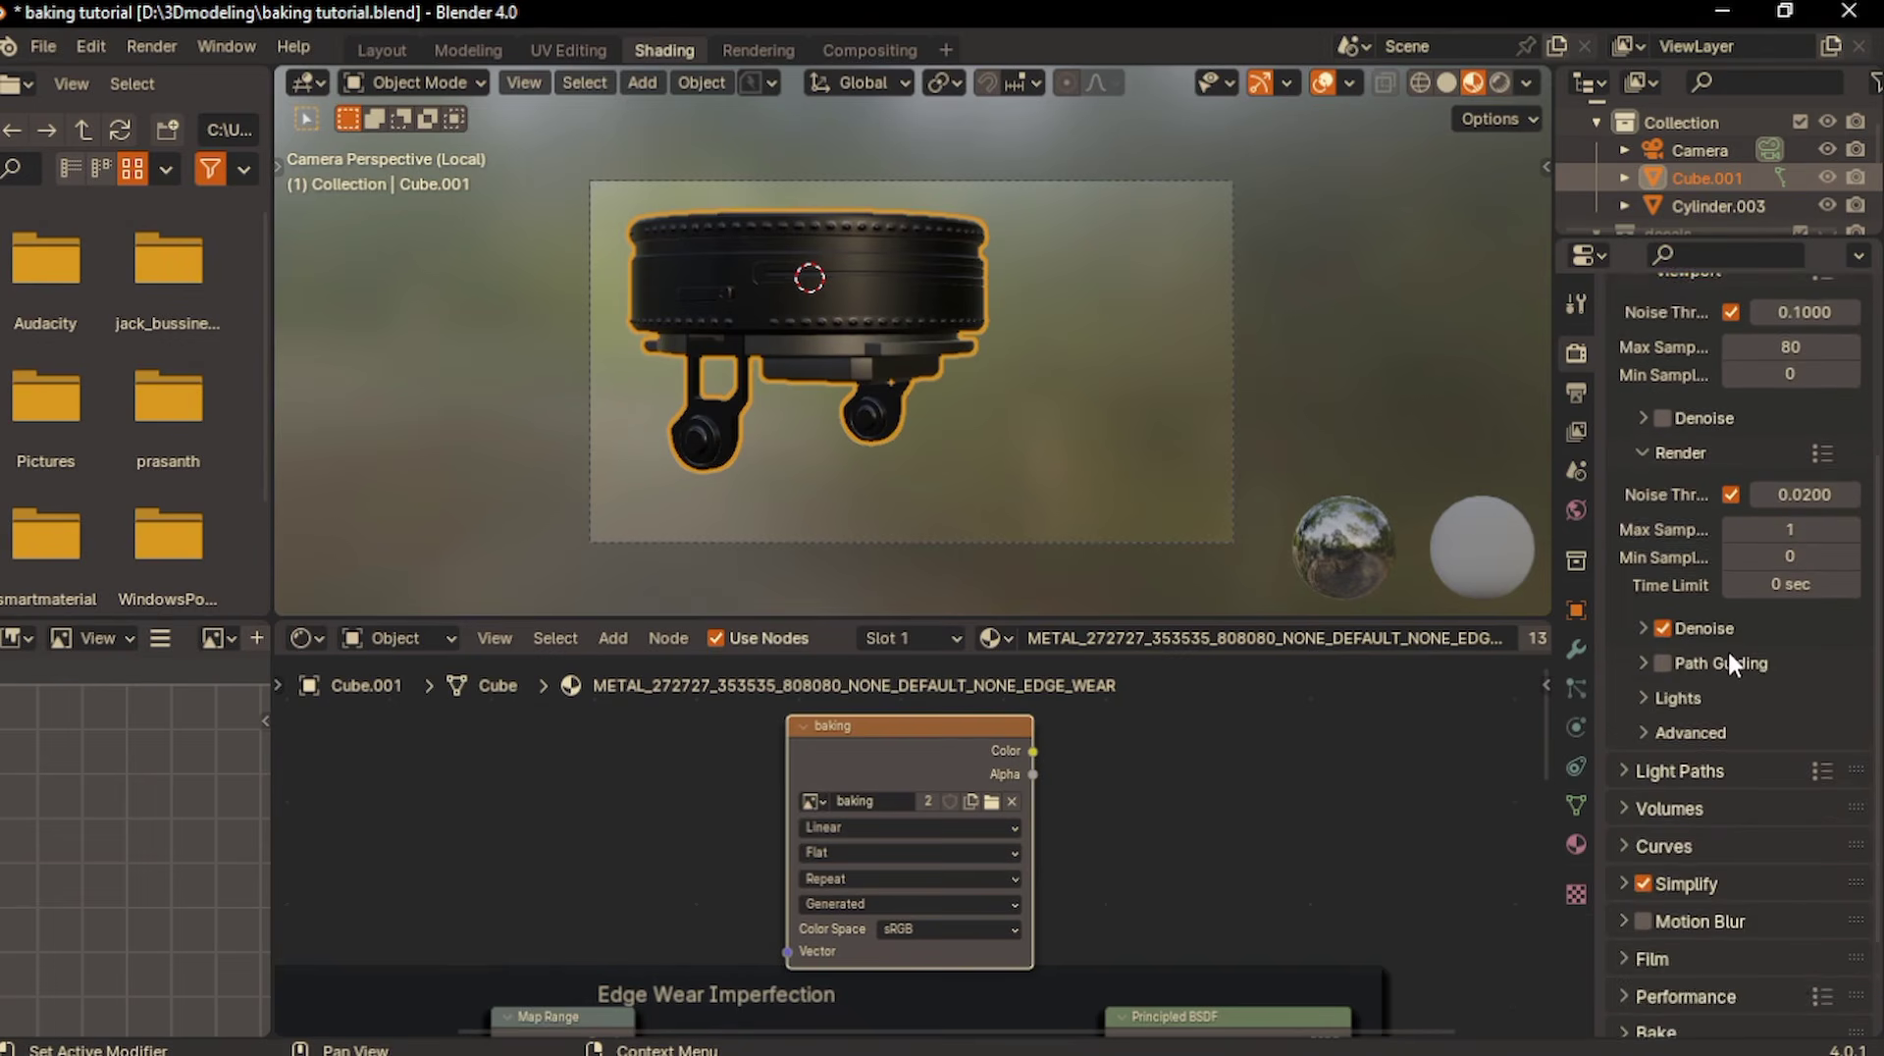
{"action": "scroll", "coordinate": [1730, 665], "scroll_direction": "down", "scroll_amount": 1}
{"action": "left_click", "coordinate": [1640, 903]}
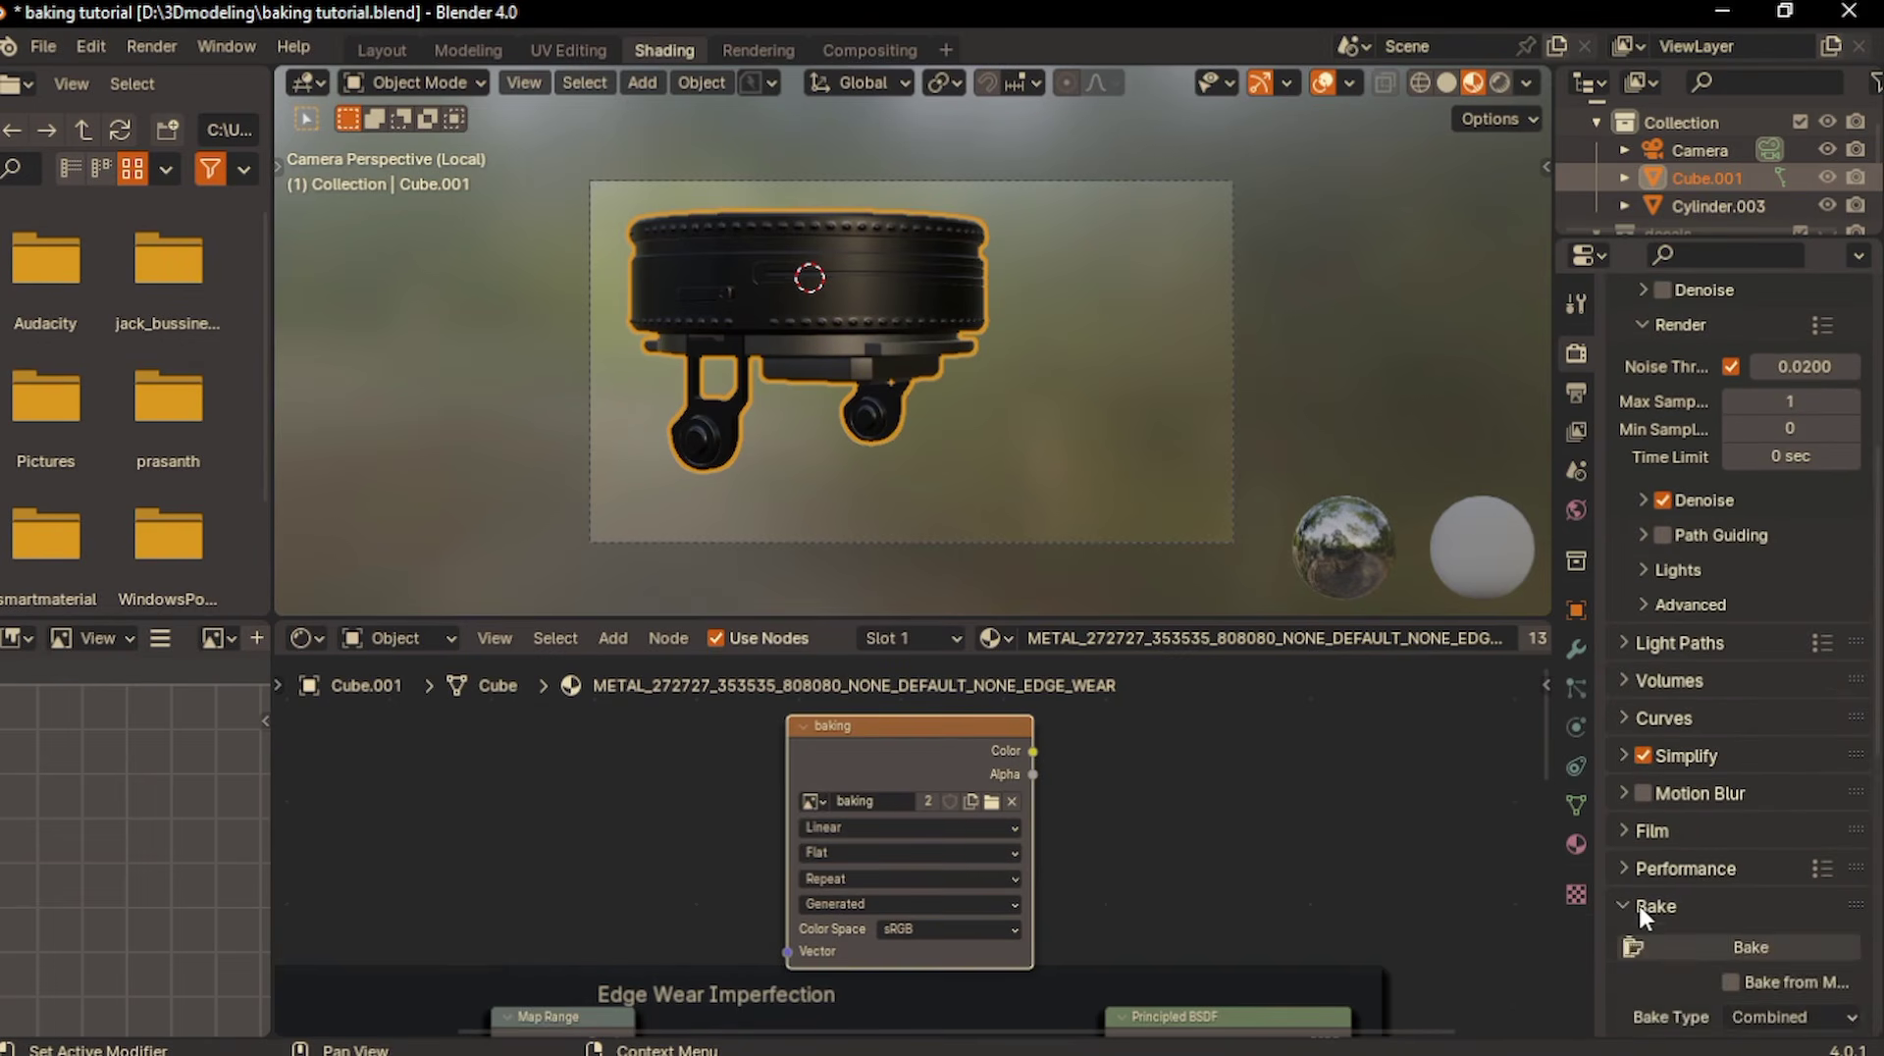
{"action": "scroll", "coordinate": [1638, 903], "scroll_direction": "down", "scroll_amount": 7}
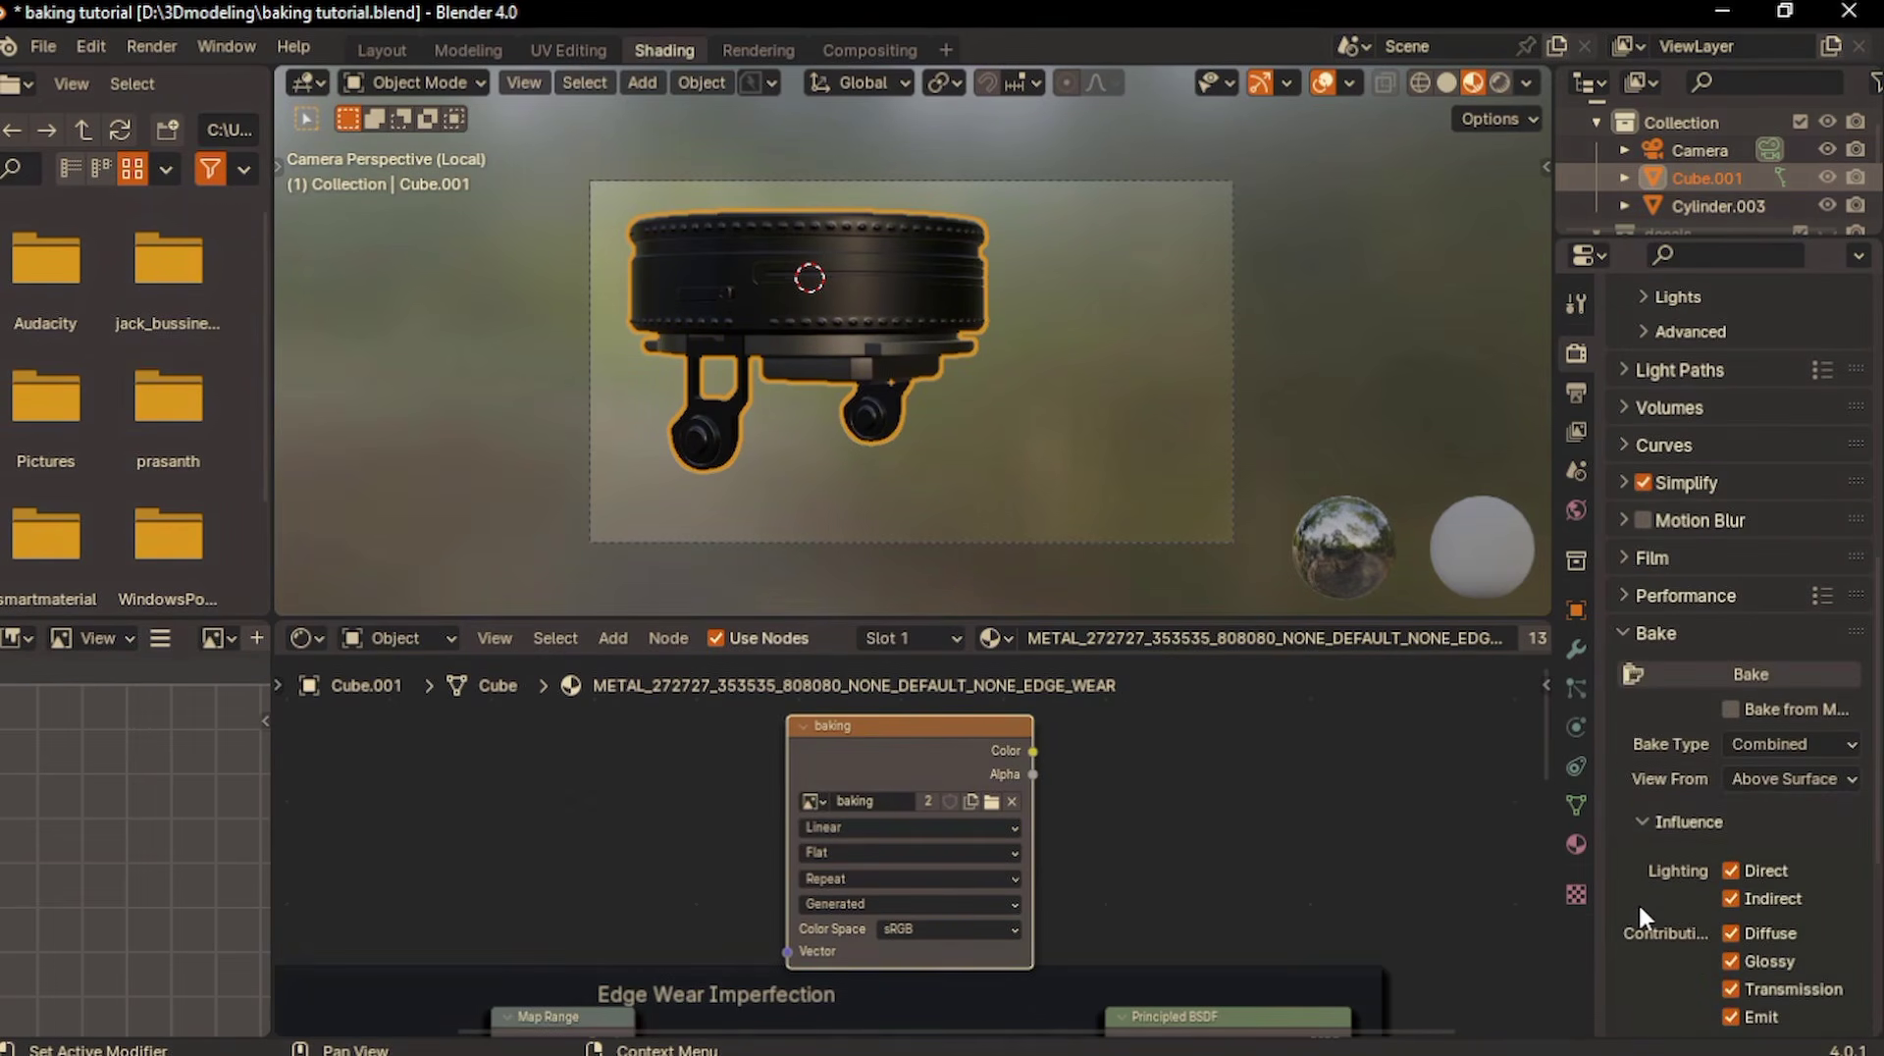
{"action": "scroll", "coordinate": [1639, 903], "scroll_direction": "down", "scroll_amount": 6}
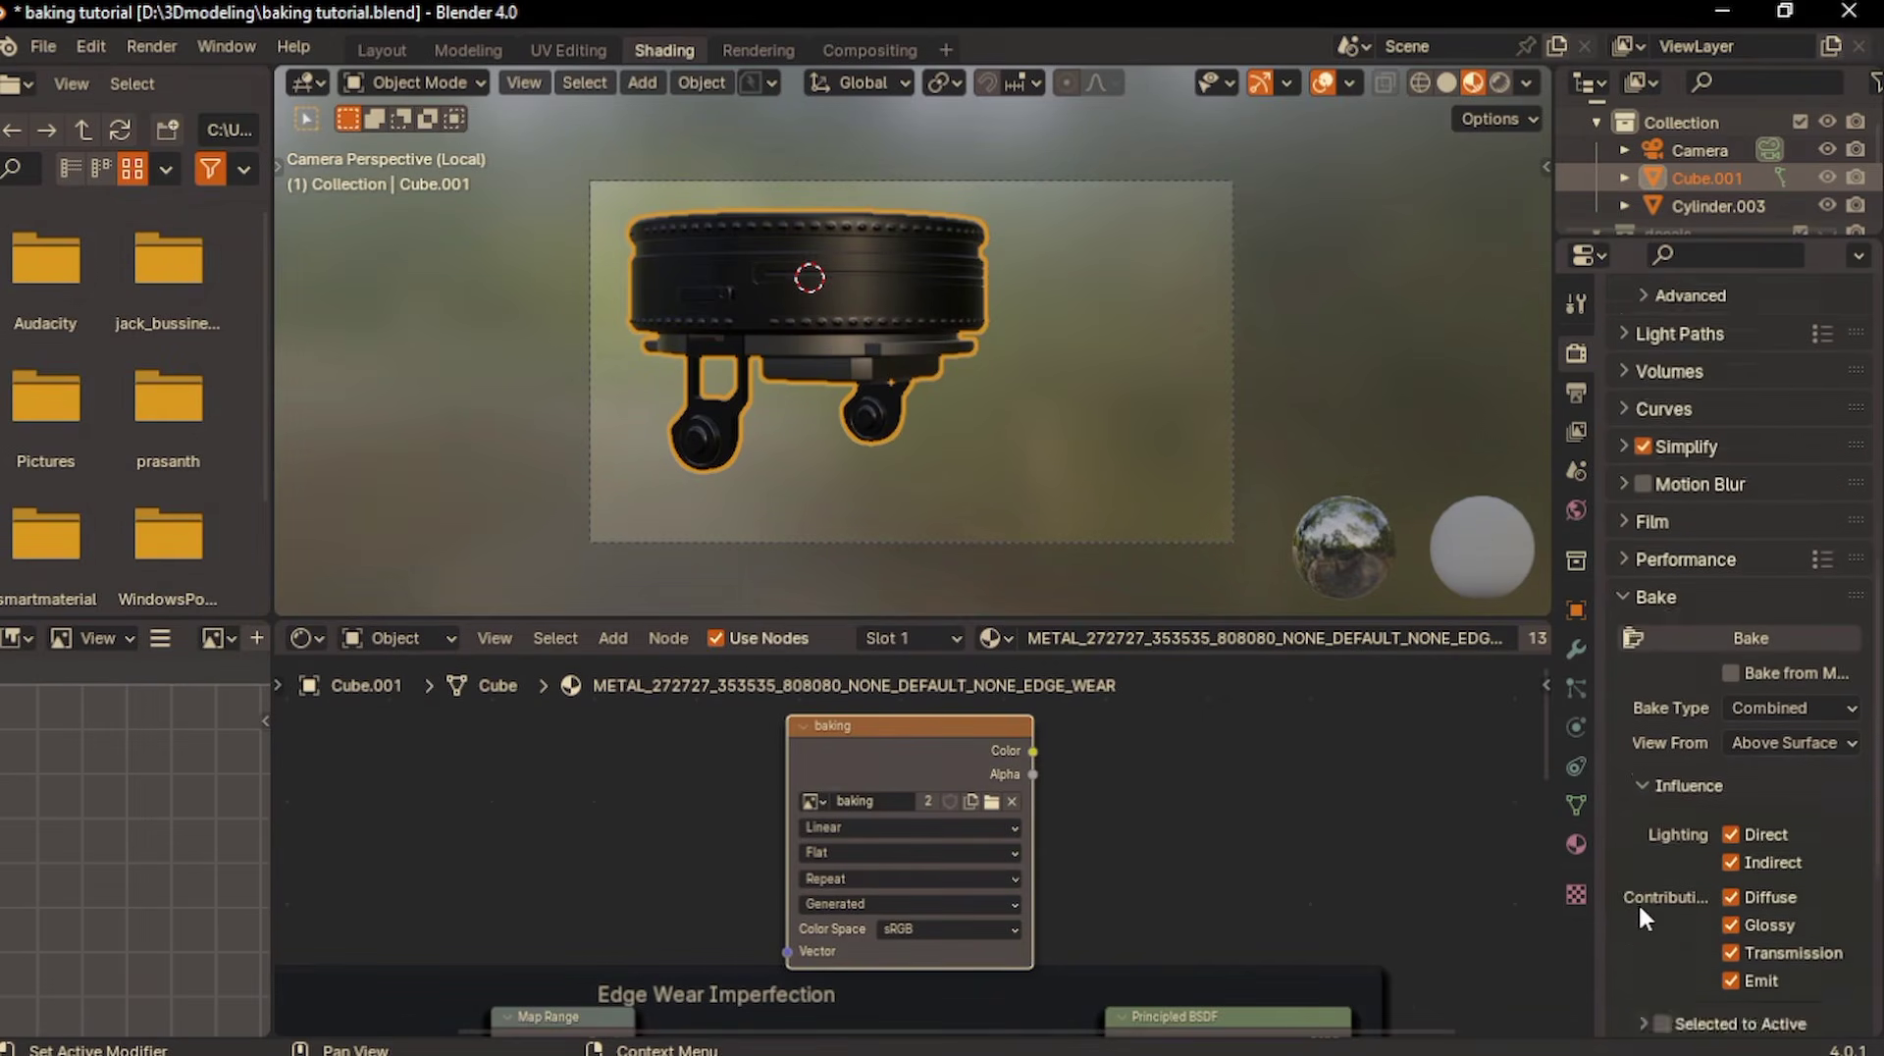
{"action": "left_click", "coordinate": [1776, 507]}
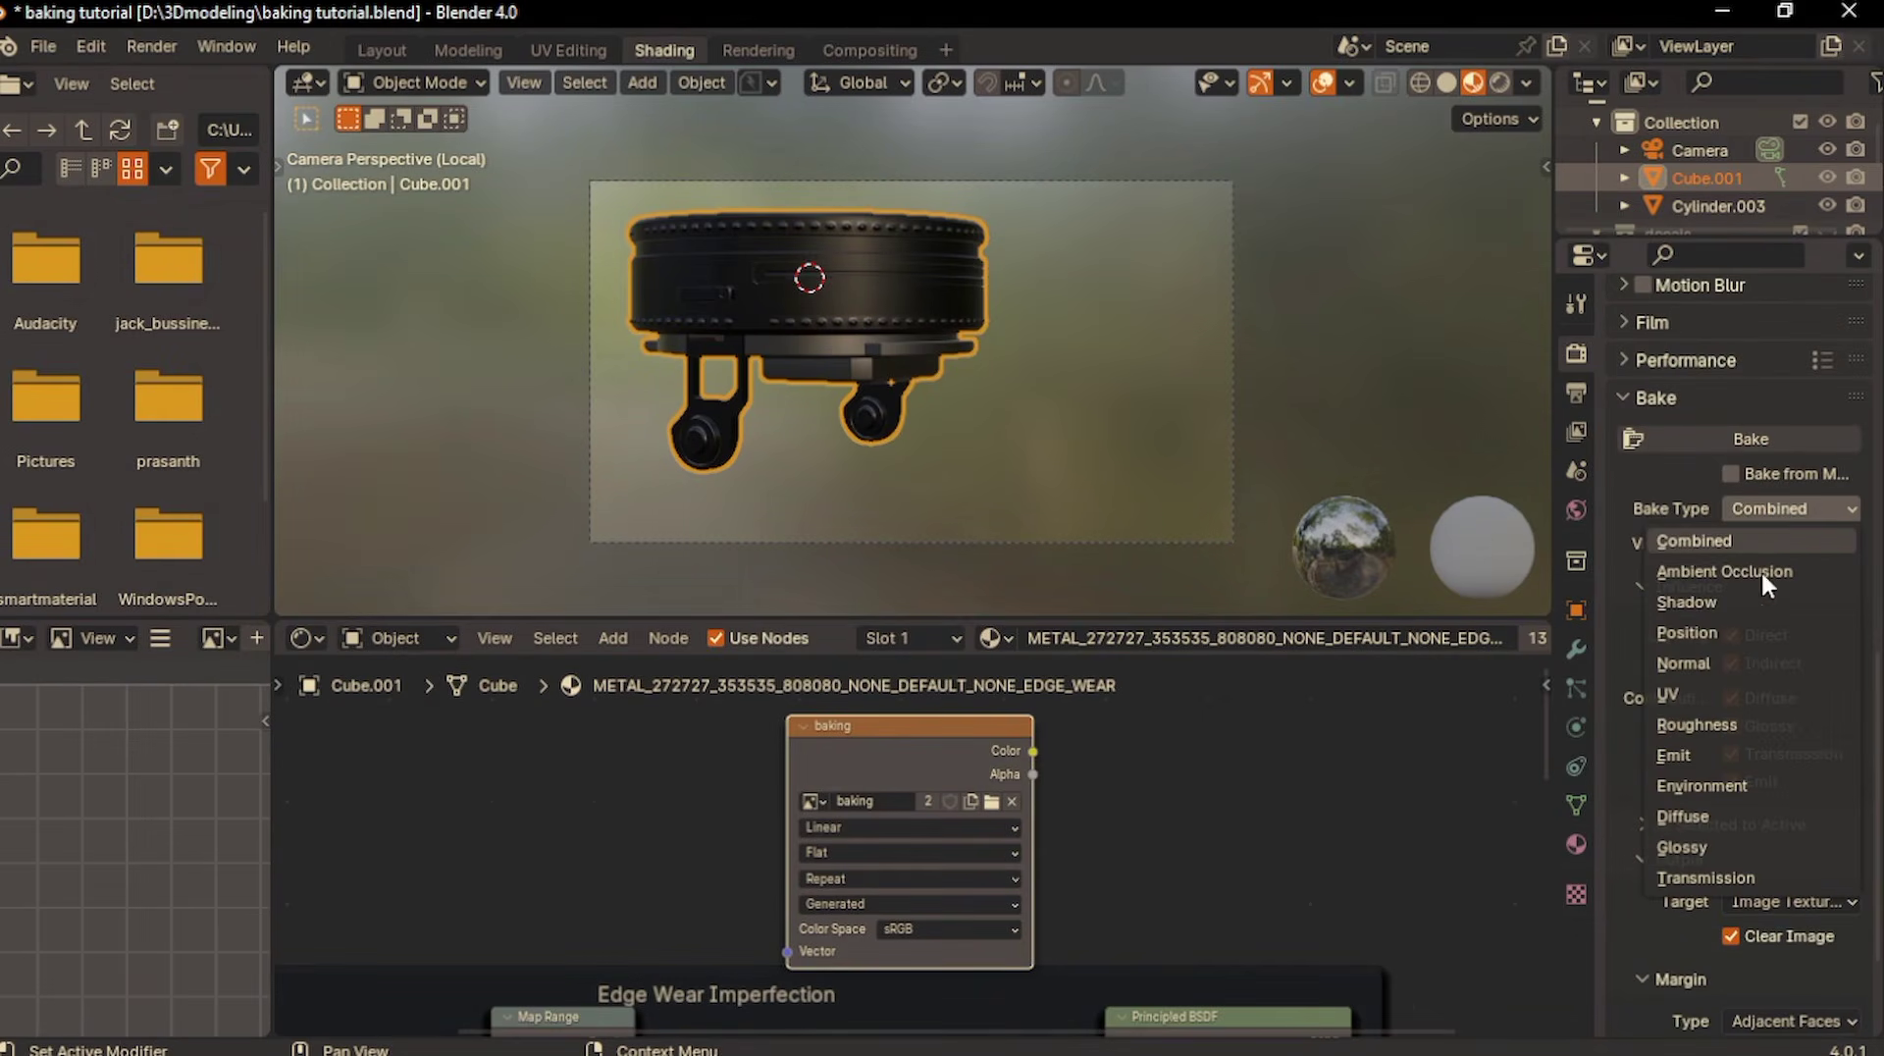
{"action": "left_click", "coordinate": [1680, 815]}
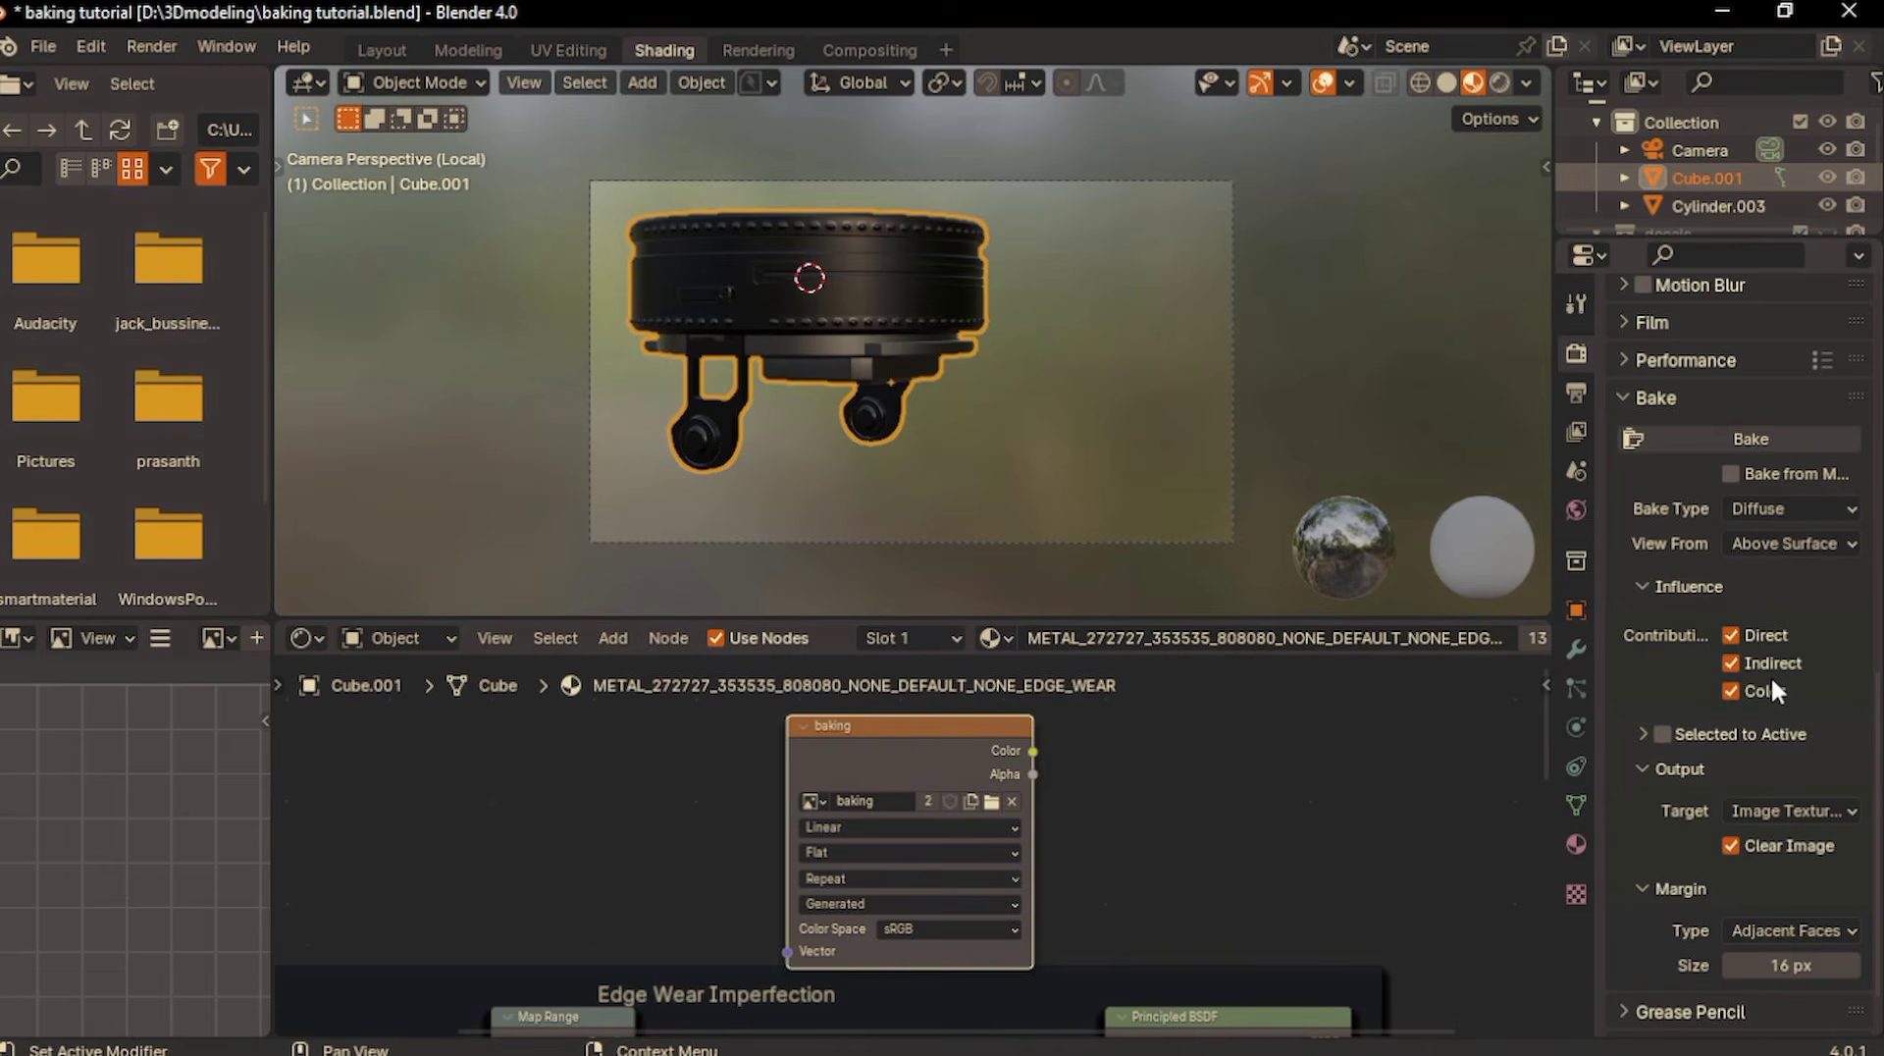
{"action": "scroll", "coordinate": [1770, 675], "scroll_direction": "down", "scroll_amount": 1}
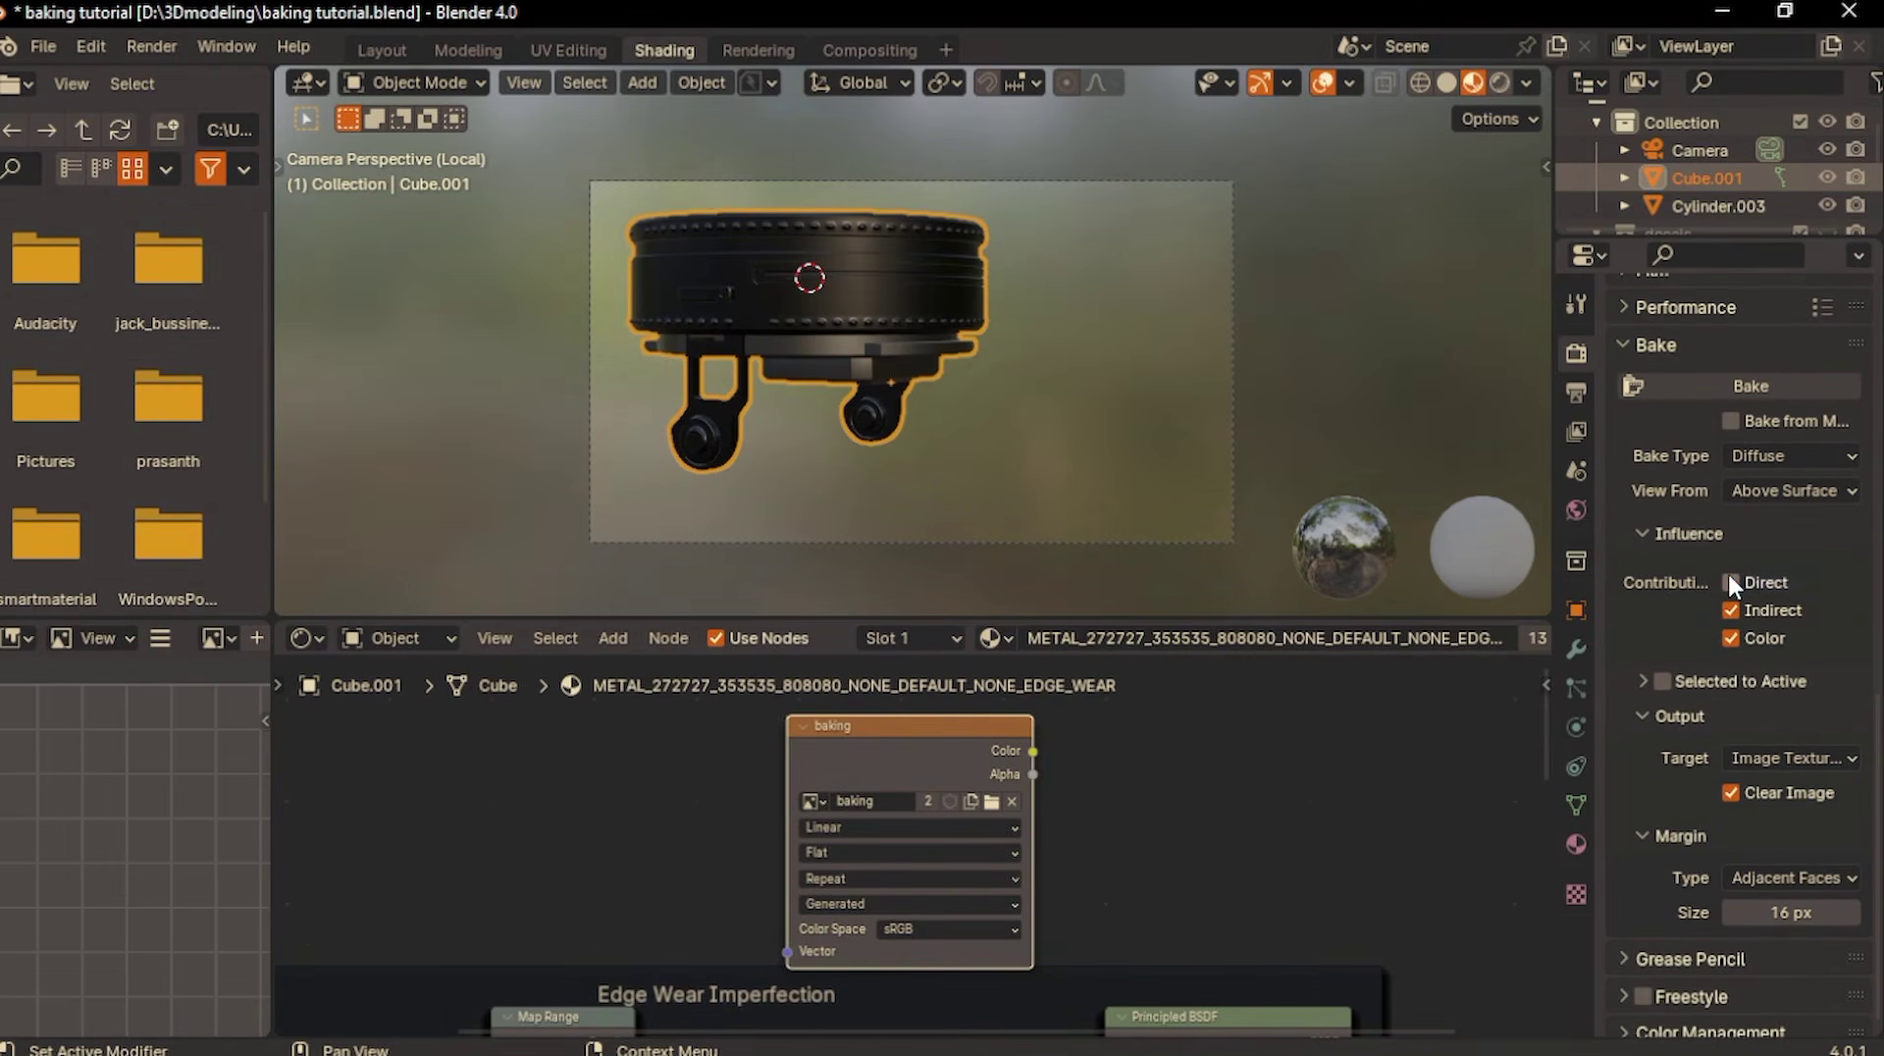
{"action": "left_click", "coordinate": [1729, 610]}
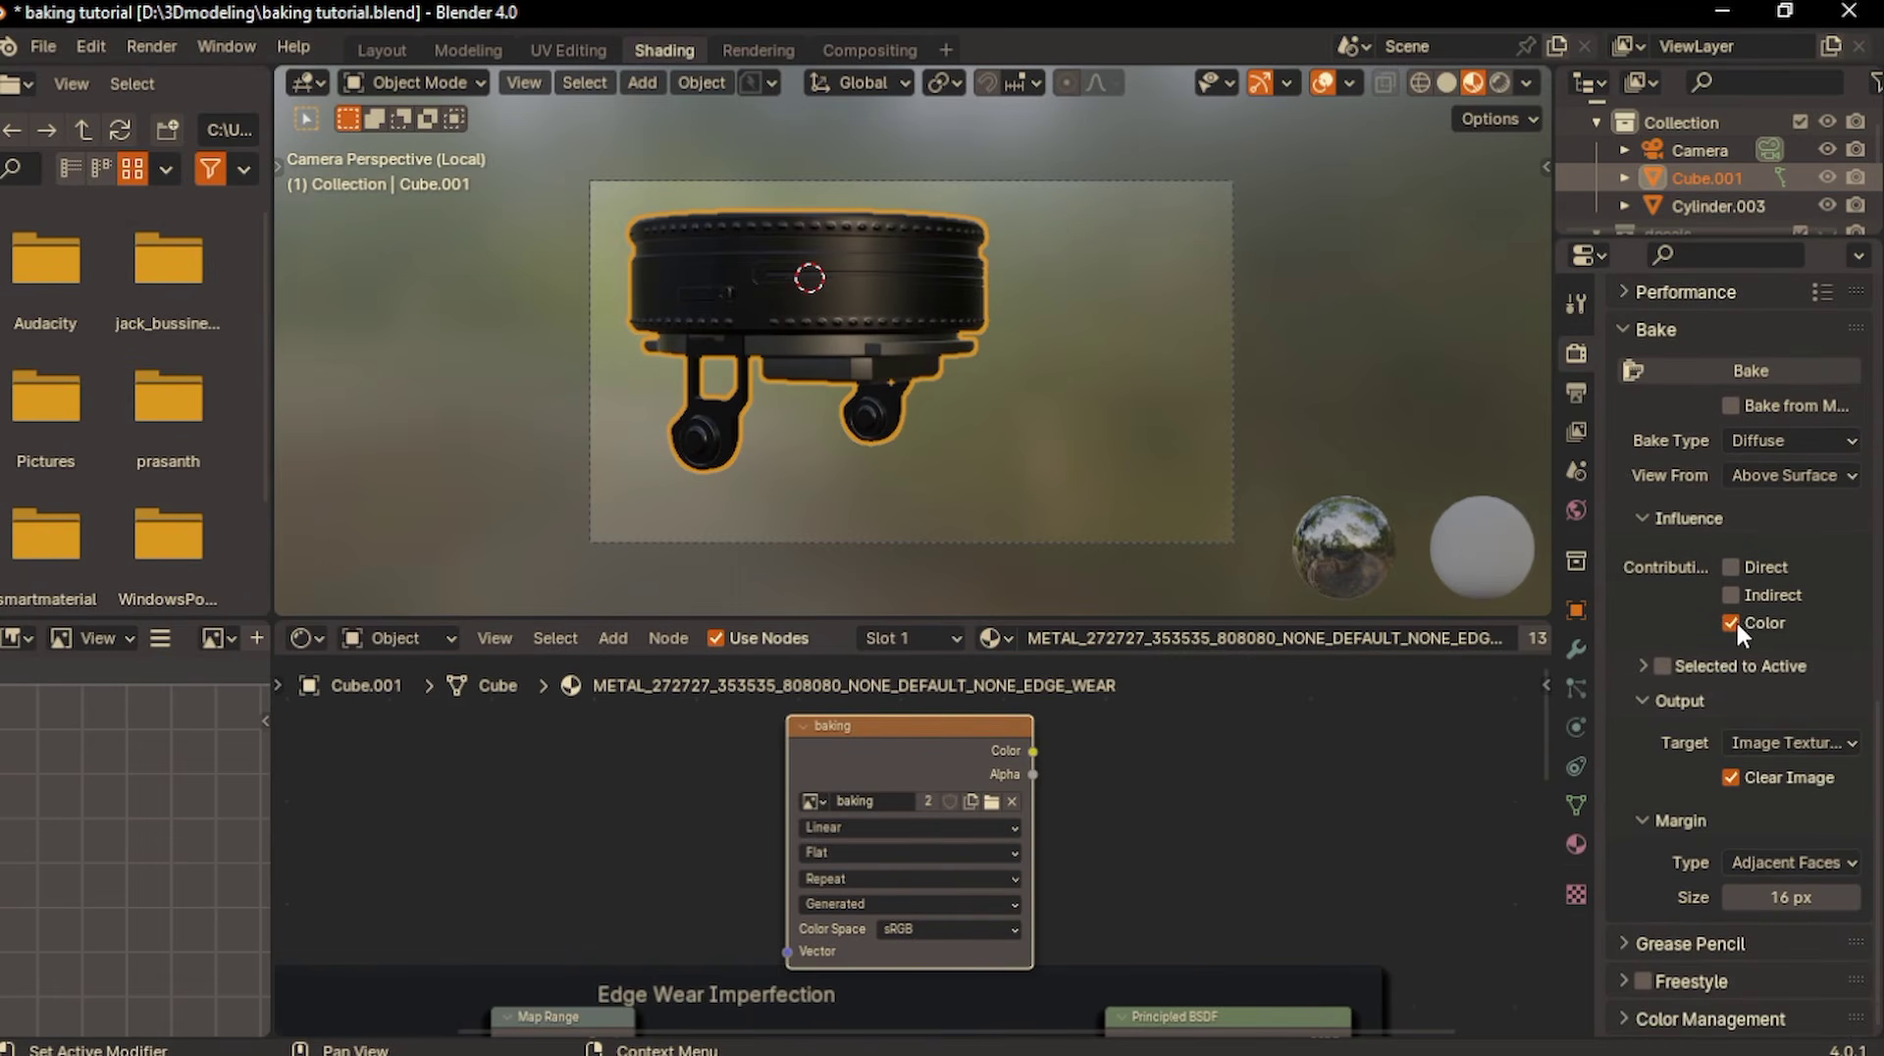
- Examine the Metallic setting of the Principled BSDF node in the Edge Wear Imperfection frame
{"action": "scroll", "coordinate": [1735, 620], "scroll_direction": "up", "scroll_amount": 1}
{"action": "scroll", "coordinate": [1122, 766], "scroll_direction": "down", "scroll_amount": 1}
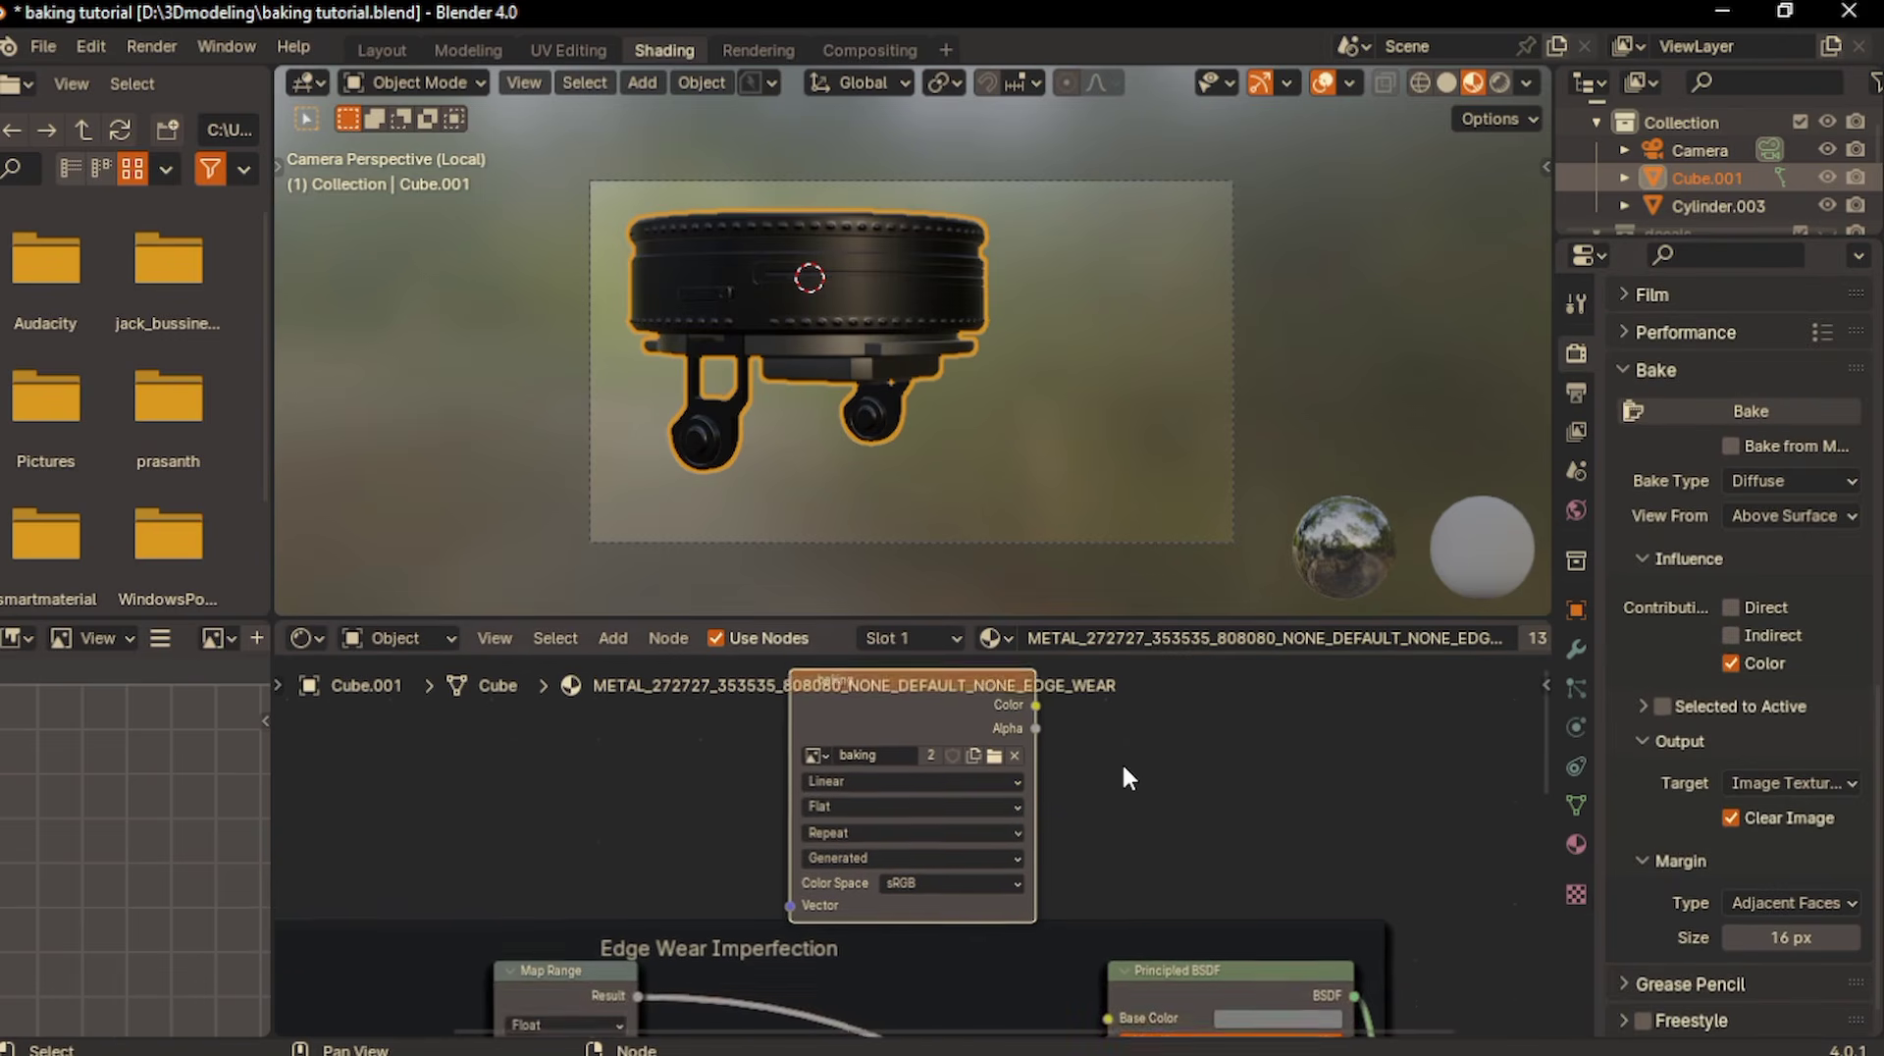
{"action": "scroll", "coordinate": [1123, 767], "scroll_direction": "up", "scroll_amount": 2, "text": "ctrl"}
{"action": "scroll", "coordinate": [1123, 766], "scroll_direction": "down", "scroll_amount": 4}
{"action": "left_click_drag", "start_coordinate": [1205, 869], "coordinate": [915, 775]}
{"action": "left_click", "coordinate": [1038, 835]}
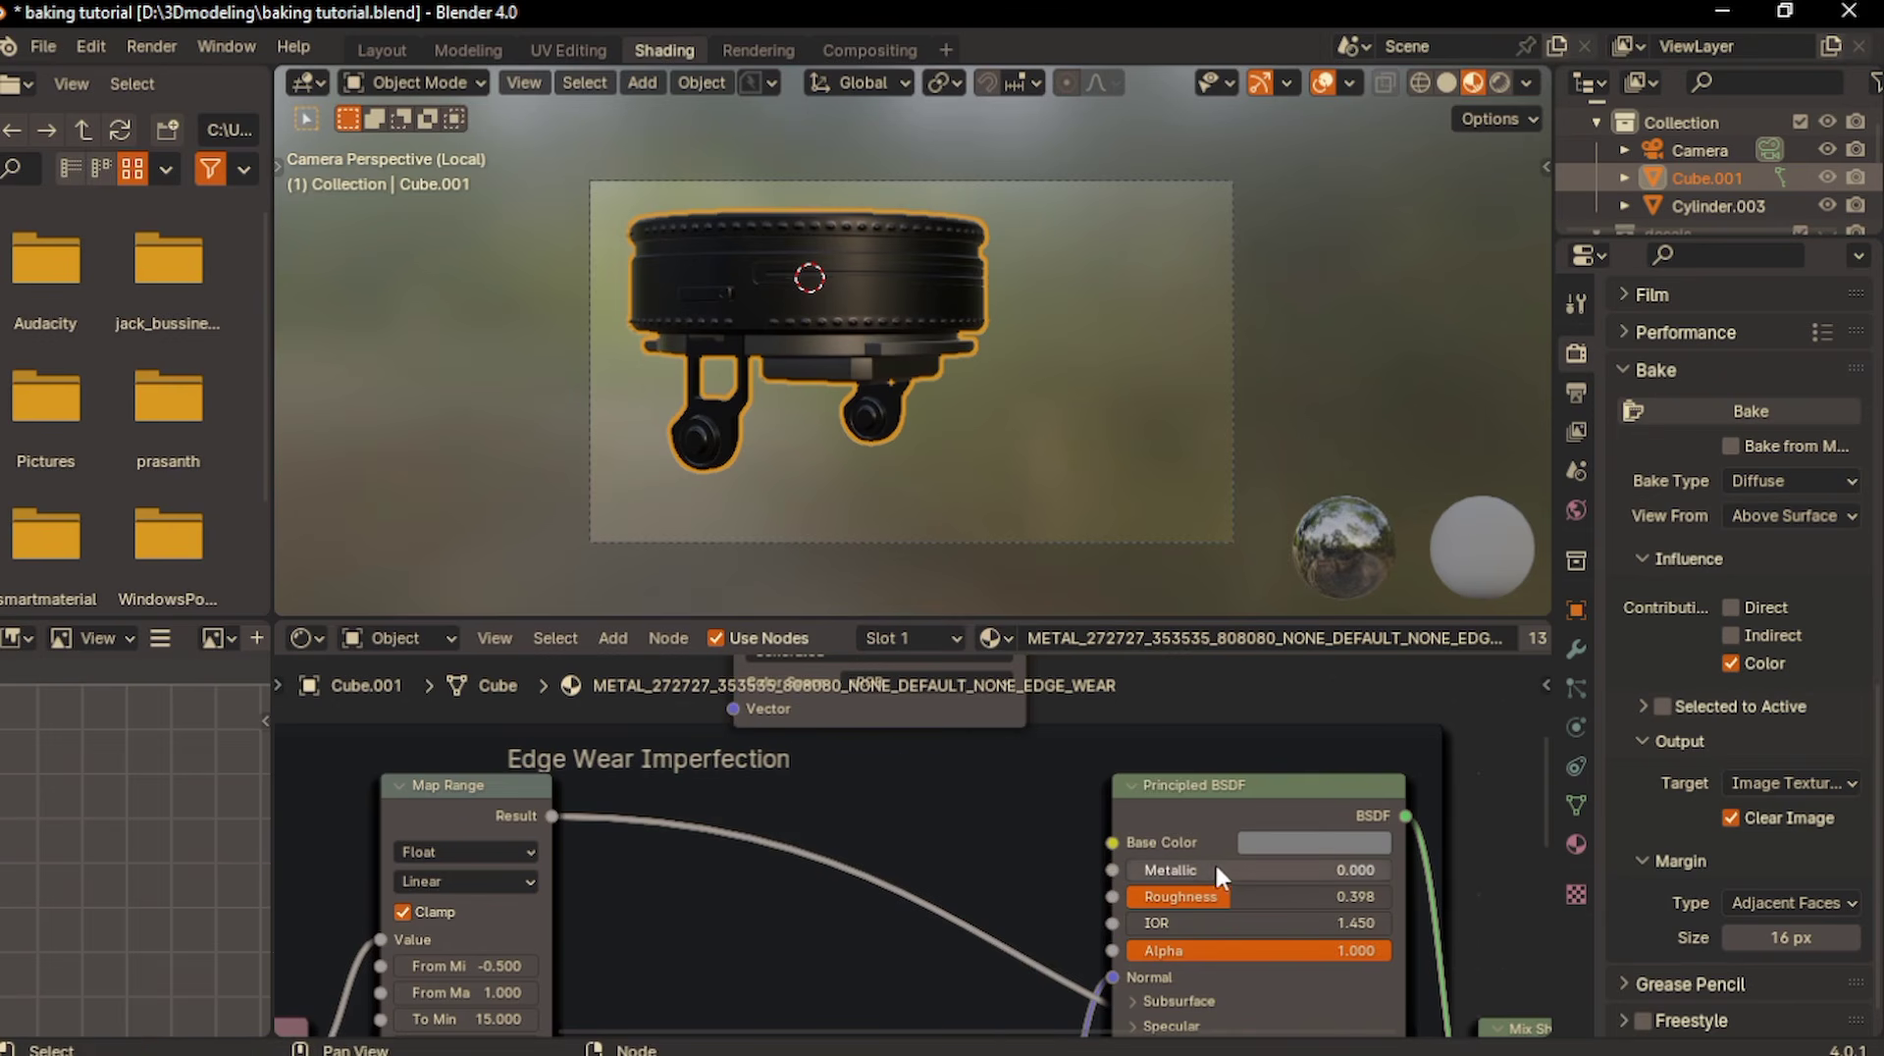
- Set Metallic to 0 on the lower Principled BSDF node of the METAL_272727 material
{"action": "scroll", "coordinate": [1214, 861], "scroll_direction": "down", "scroll_amount": 3}
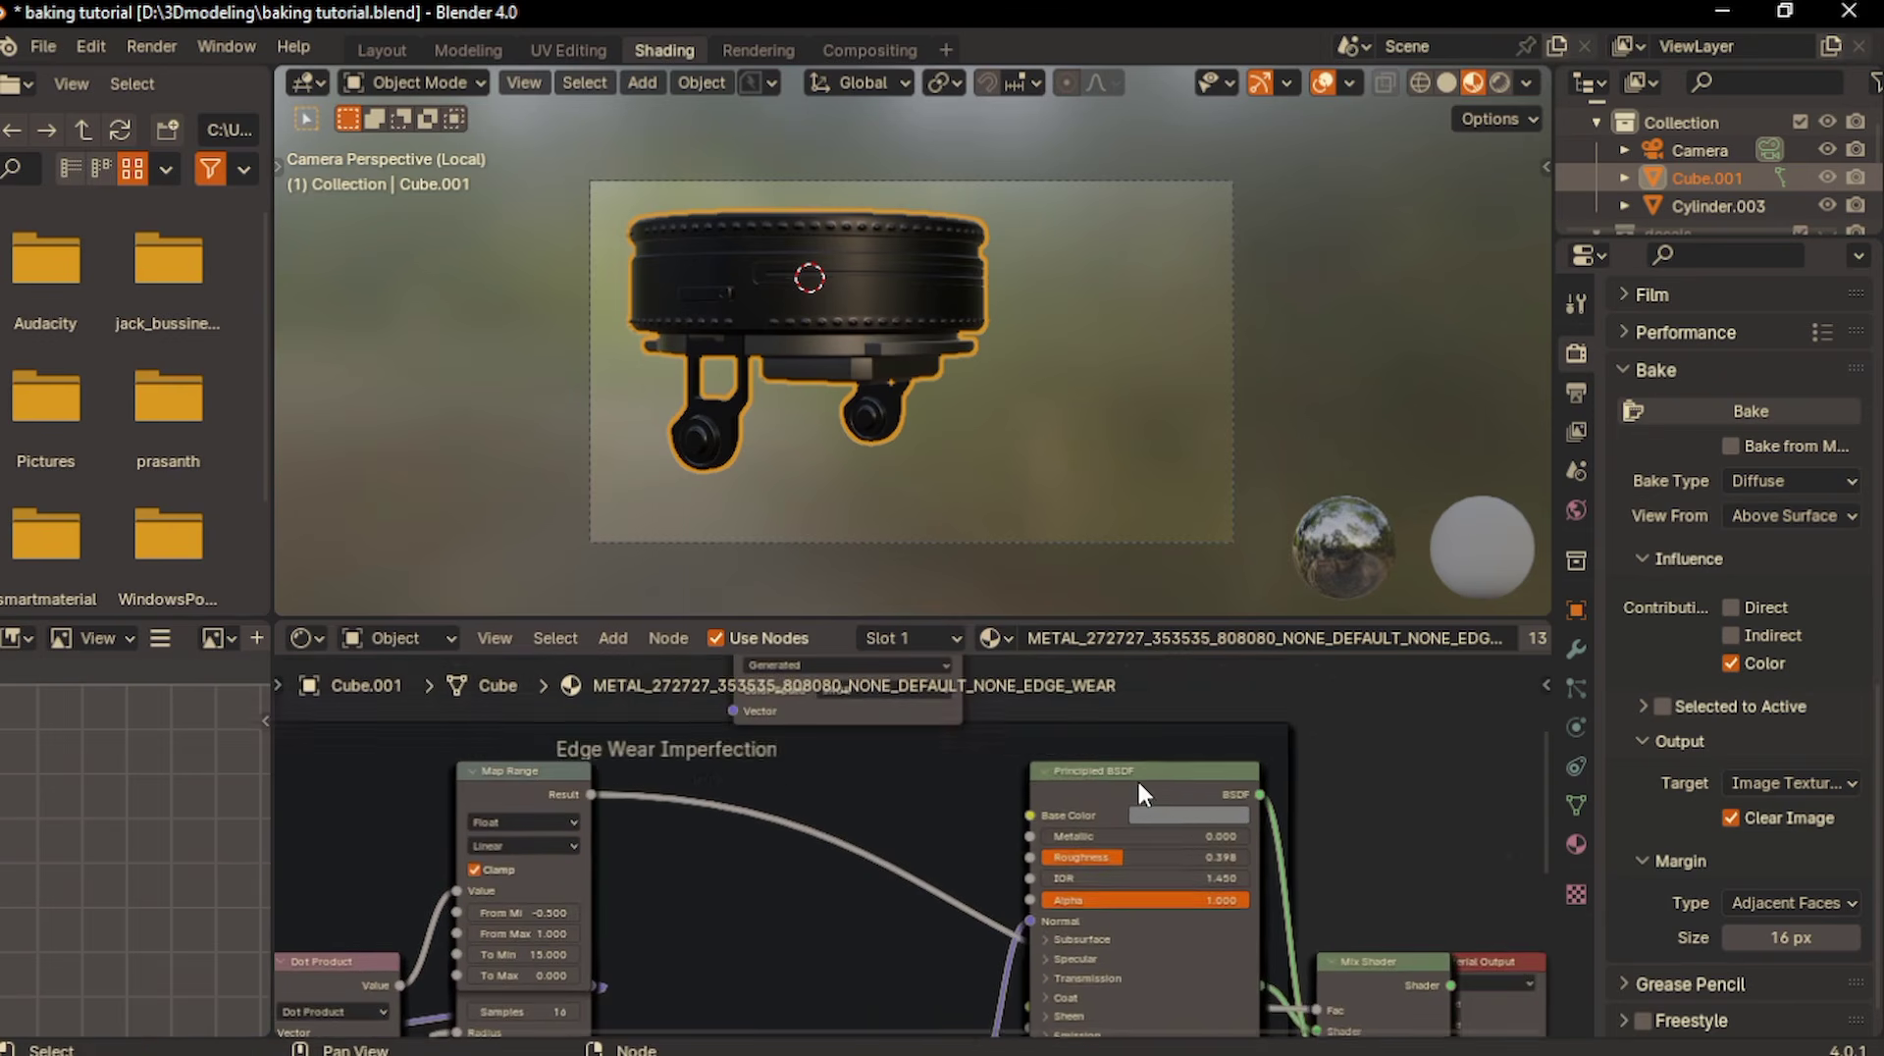
{"action": "left_click_drag", "start_coordinate": [1139, 781], "coordinate": [1131, 672]}
{"action": "middle_click_drag", "start_coordinate": [1138, 876], "coordinate": [1114, 728]}
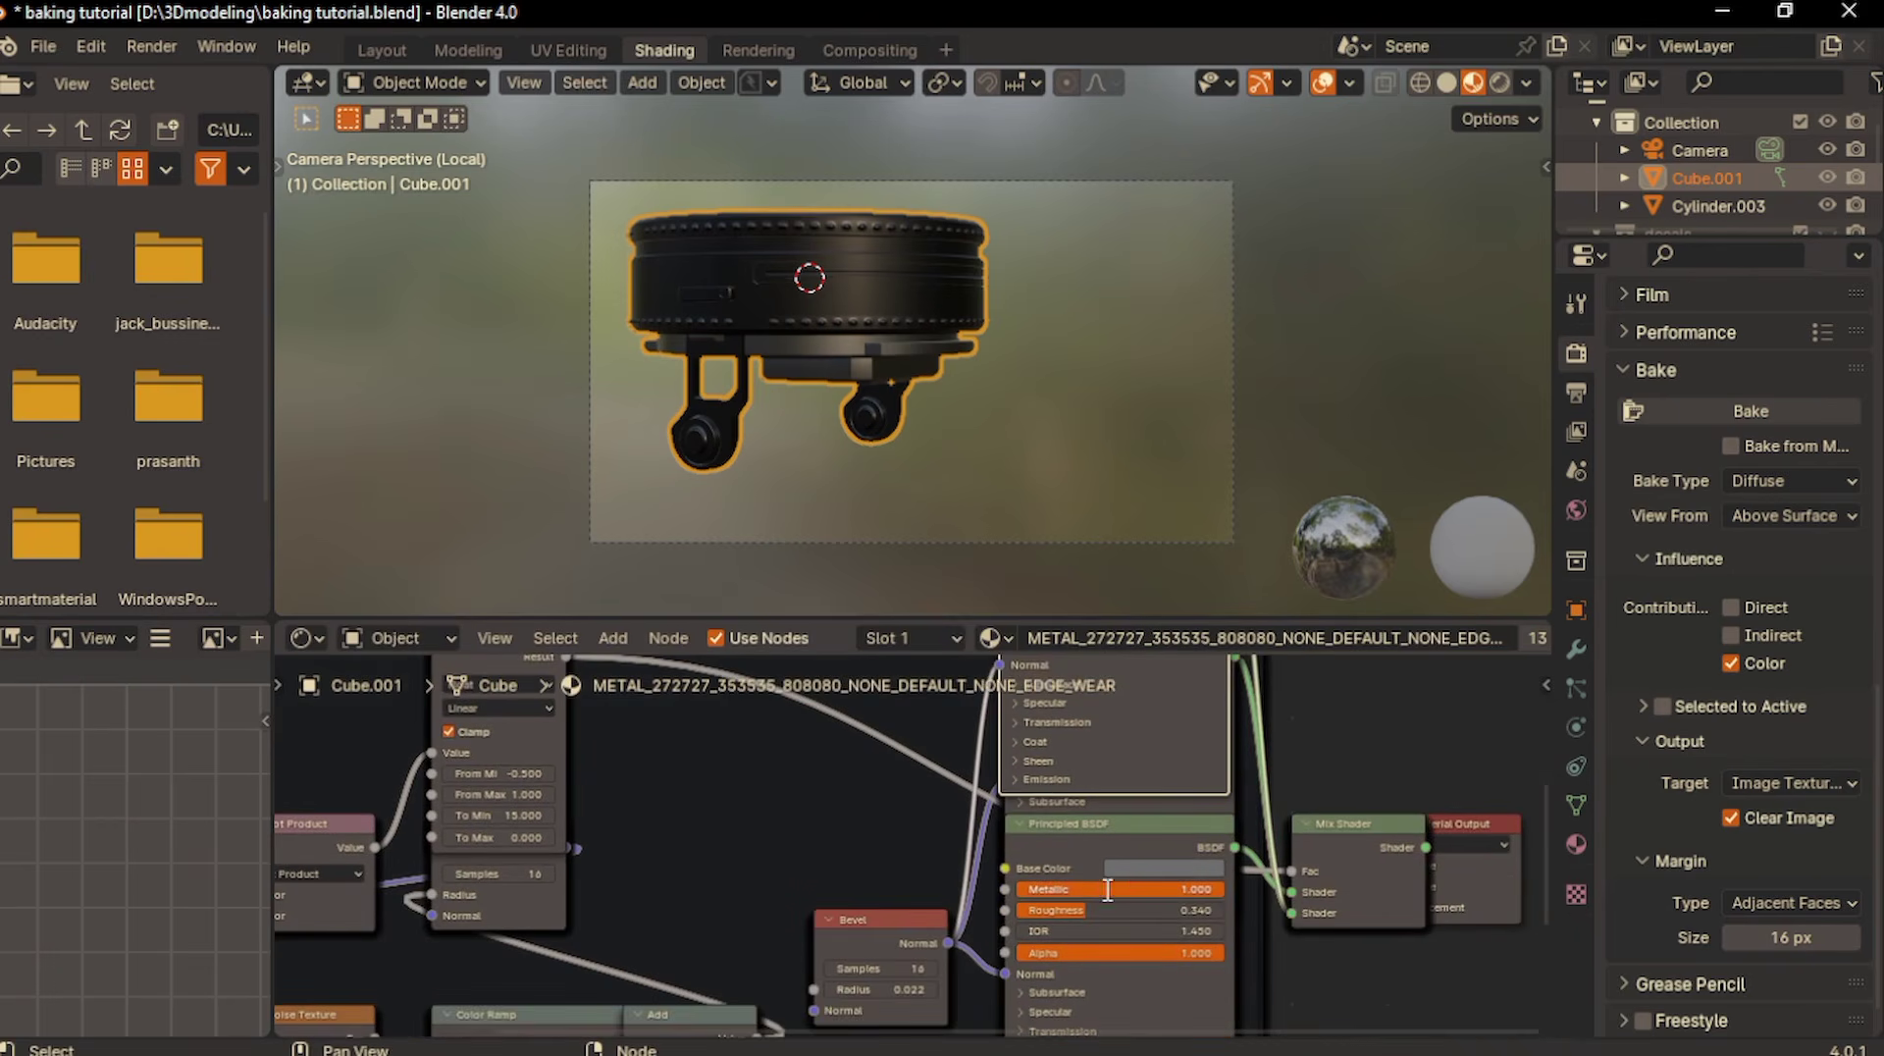
{"action": "left_click", "coordinate": [1107, 889]}
{"action": "type", "text": "0"}
{"action": "key", "text": "Return"}
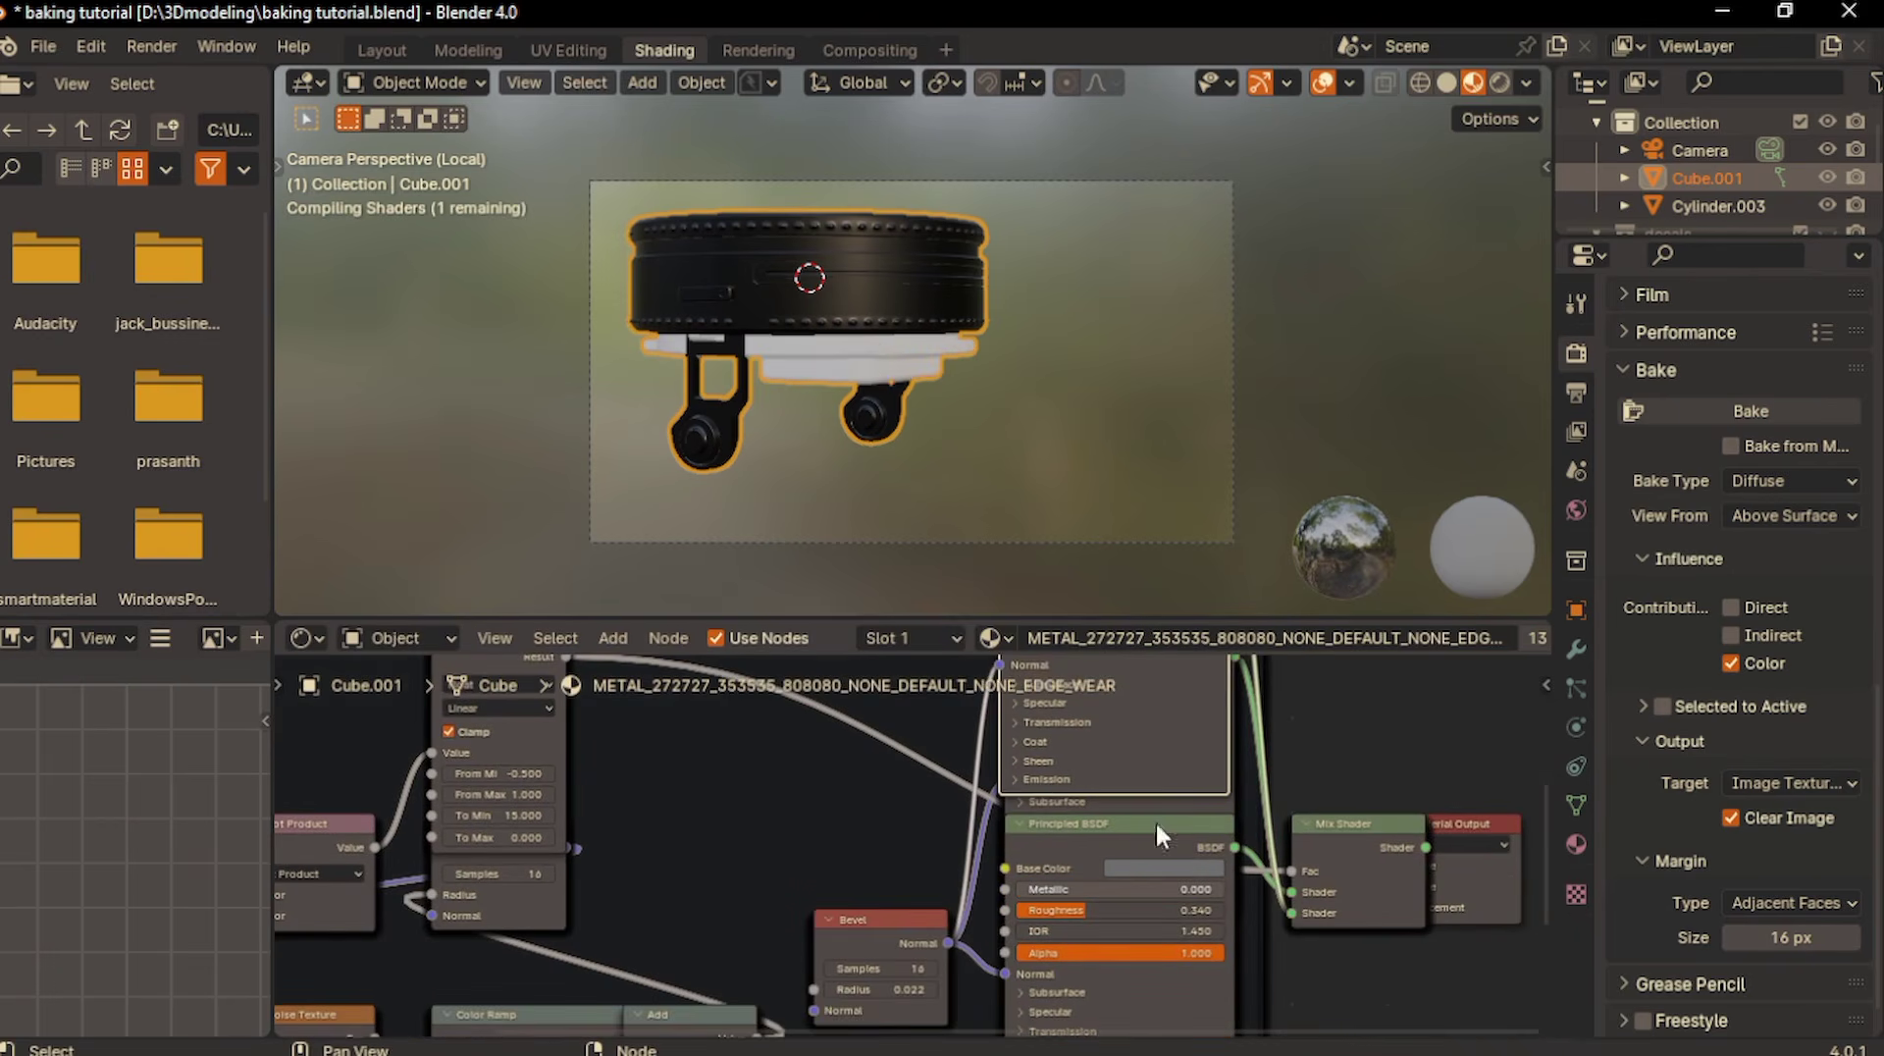
- Make METAL_0B0B0B the active material and set Metallic to 0 on its upper Principled BSDF node
{"action": "left_click", "coordinate": [1570, 845]}
{"action": "scroll", "coordinate": [1716, 404], "scroll_direction": "up", "scroll_amount": 4}
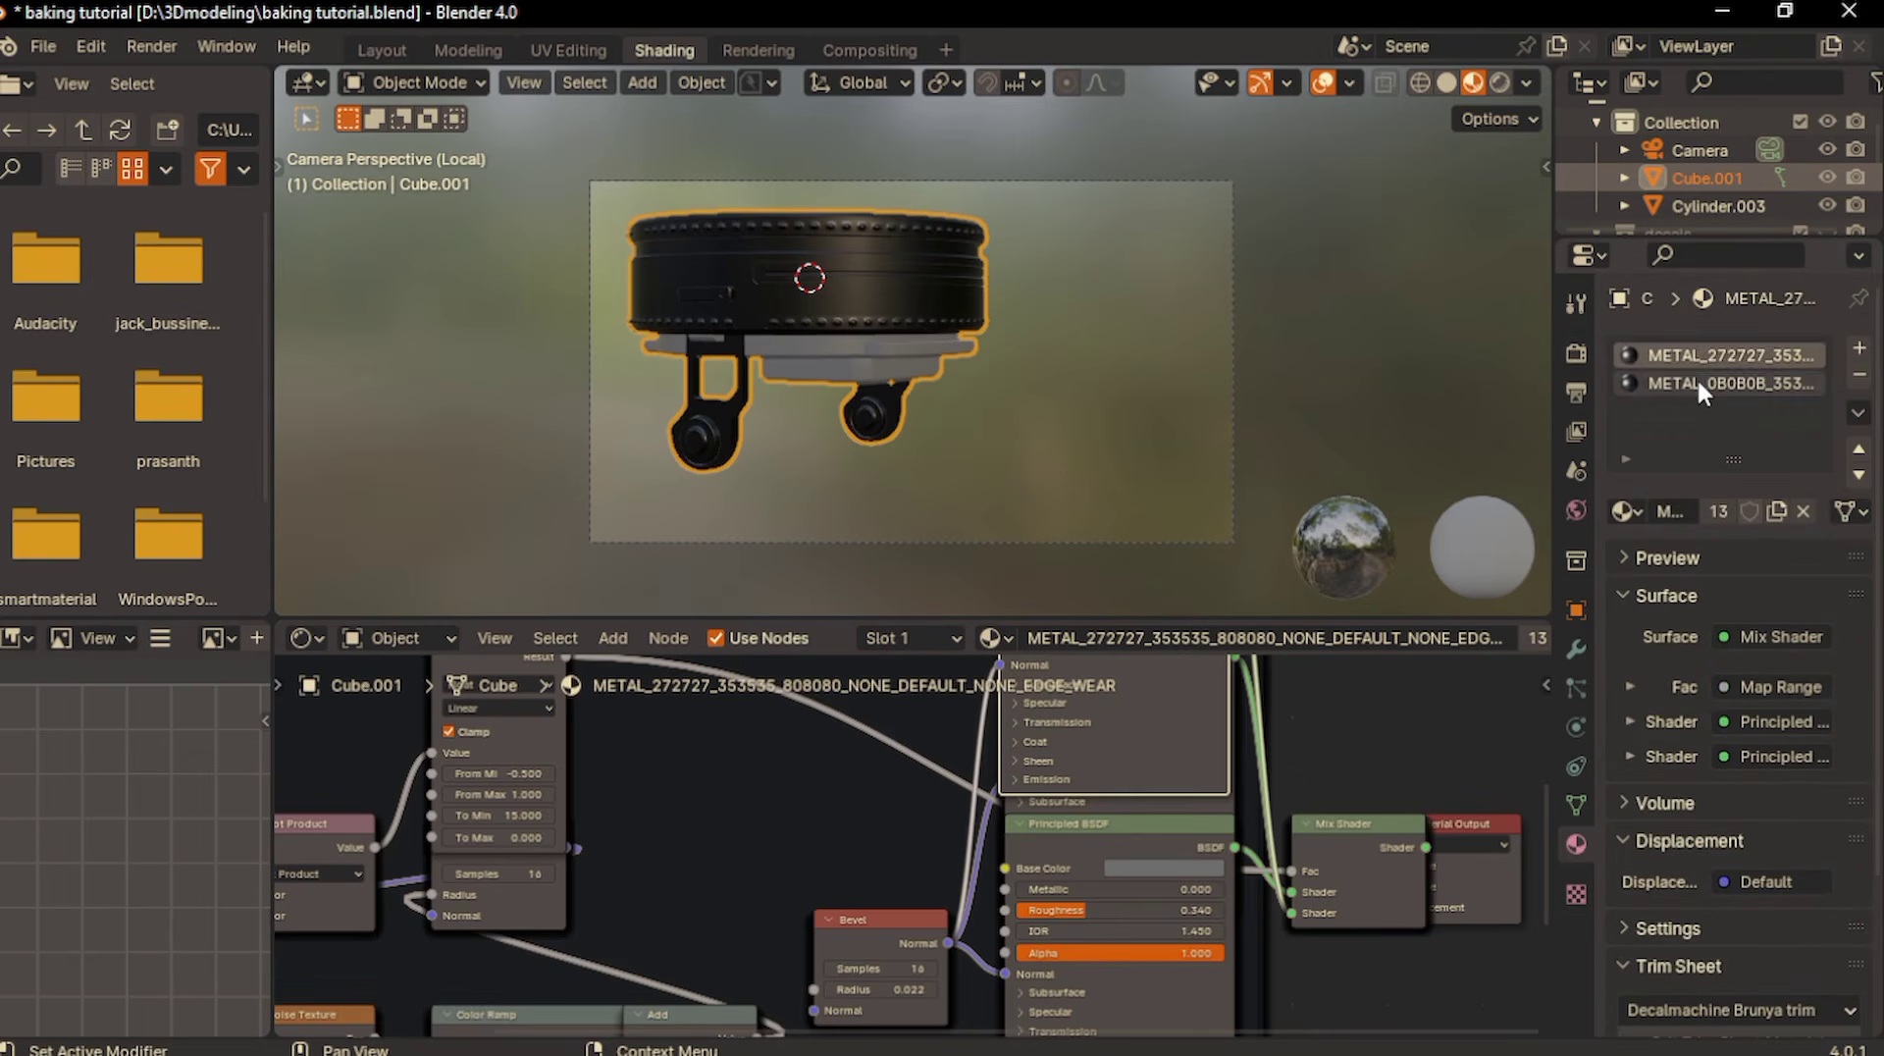
{"action": "left_click", "coordinate": [1697, 383]}
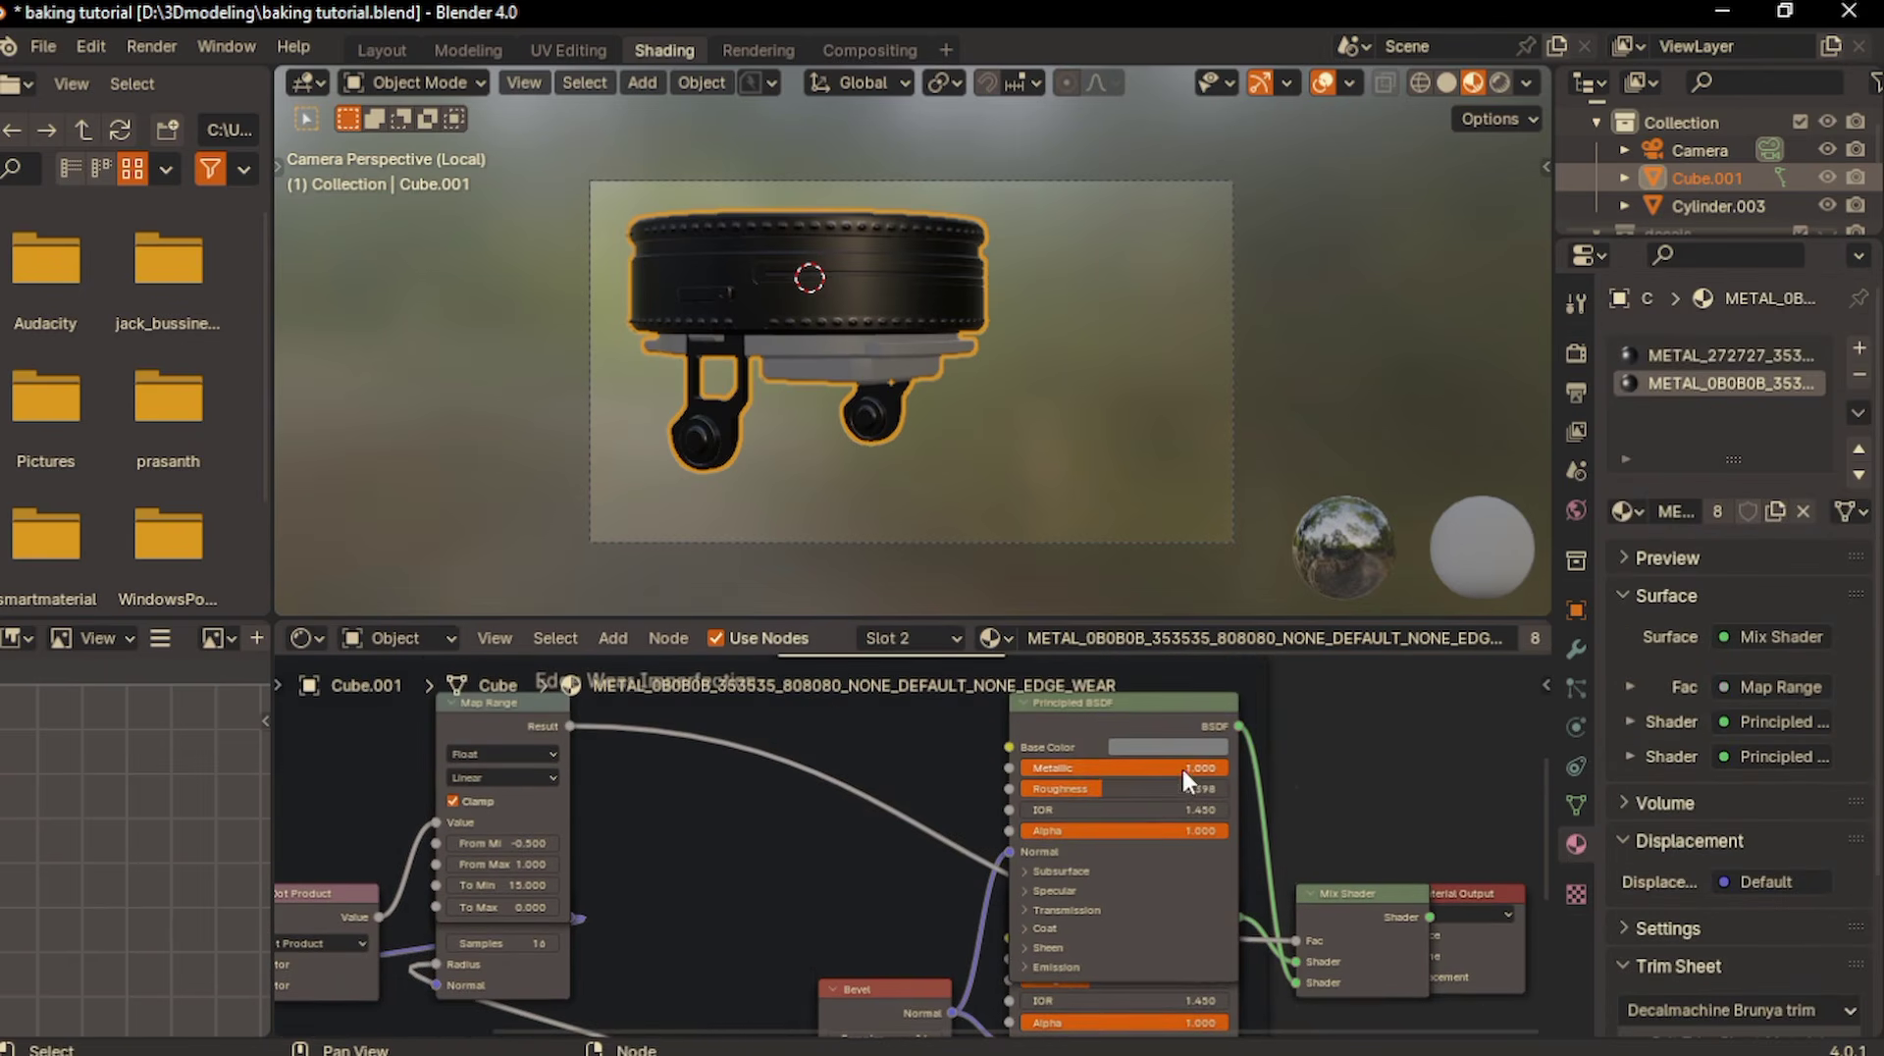
{"action": "double_click", "coordinate": [1183, 770]}
{"action": "type", "text": "0"}
{"action": "key", "text": "Return"}
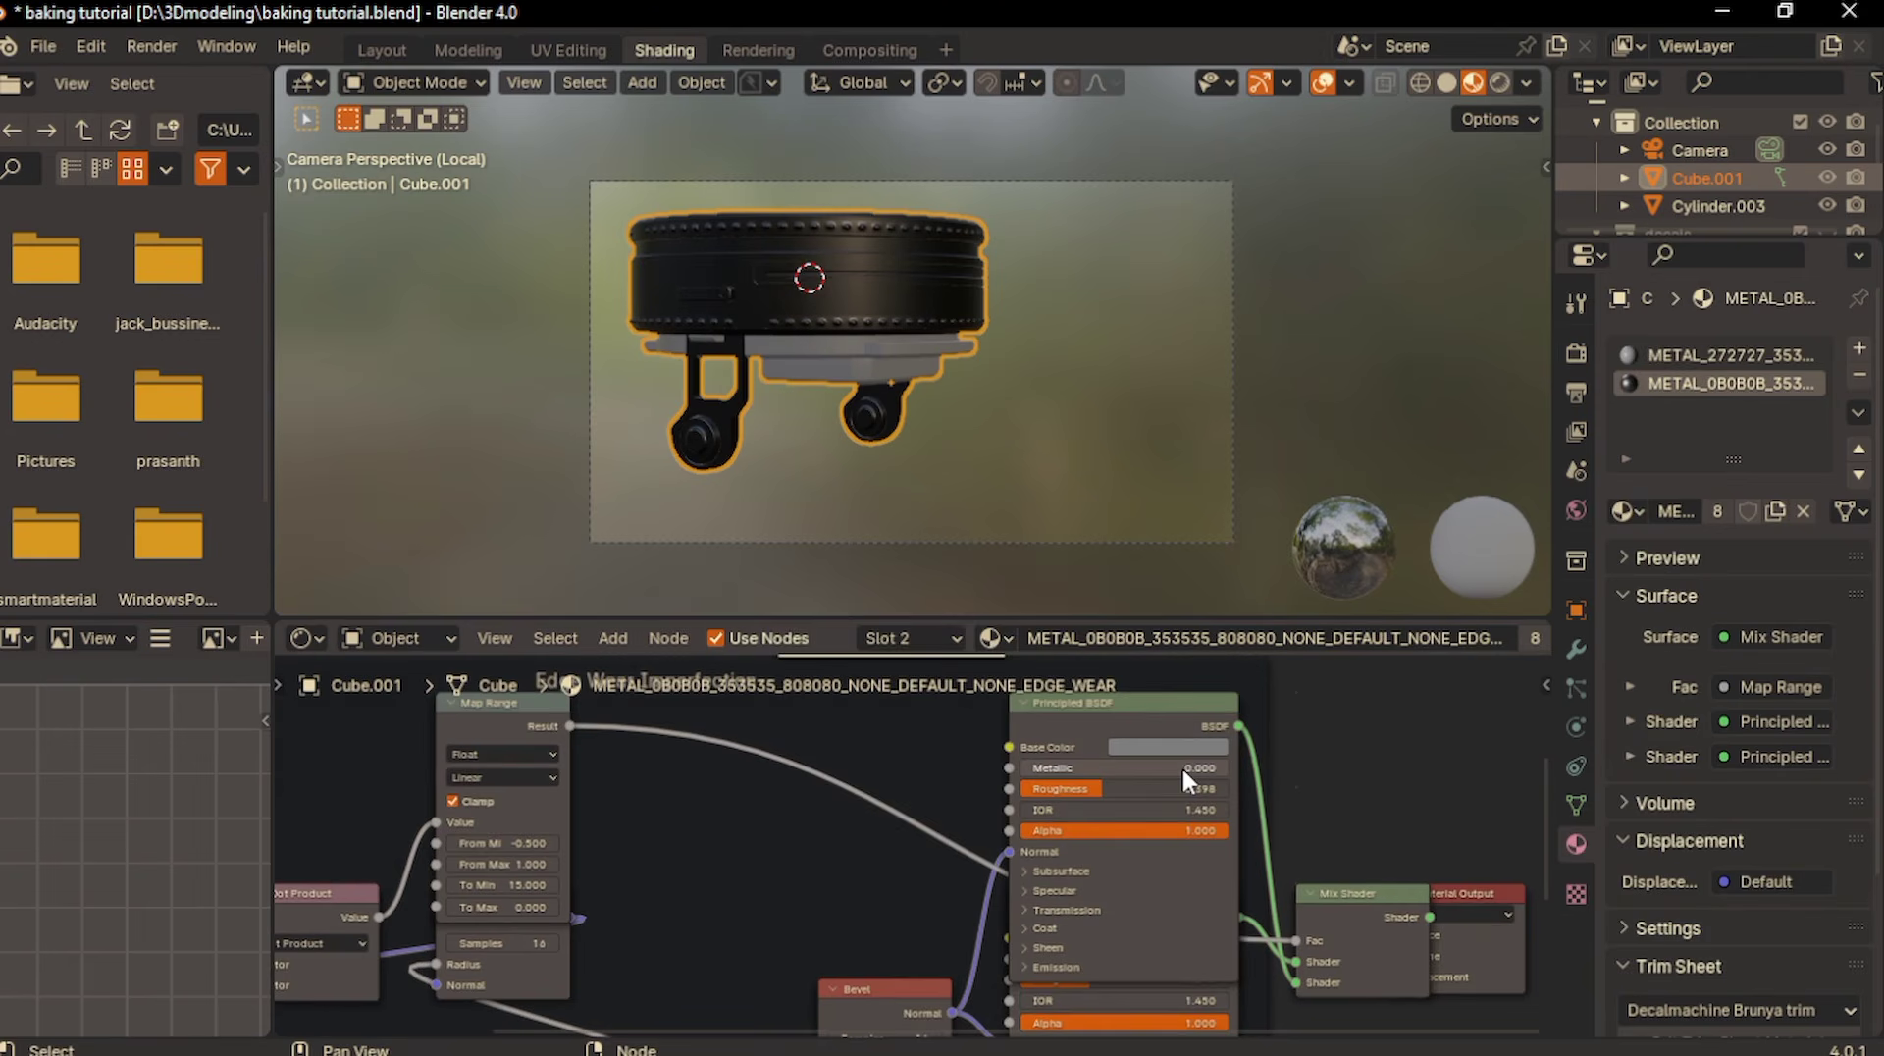
- Set Metallic to 0 on the lower Principled BSDF node of METAL_0B0B0B and check the mount, ending in camera view
{"action": "scroll", "coordinate": [1183, 771], "scroll_direction": "down", "scroll_amount": 4}
{"action": "scroll", "coordinate": [1189, 795], "scroll_direction": "up", "scroll_amount": 3}
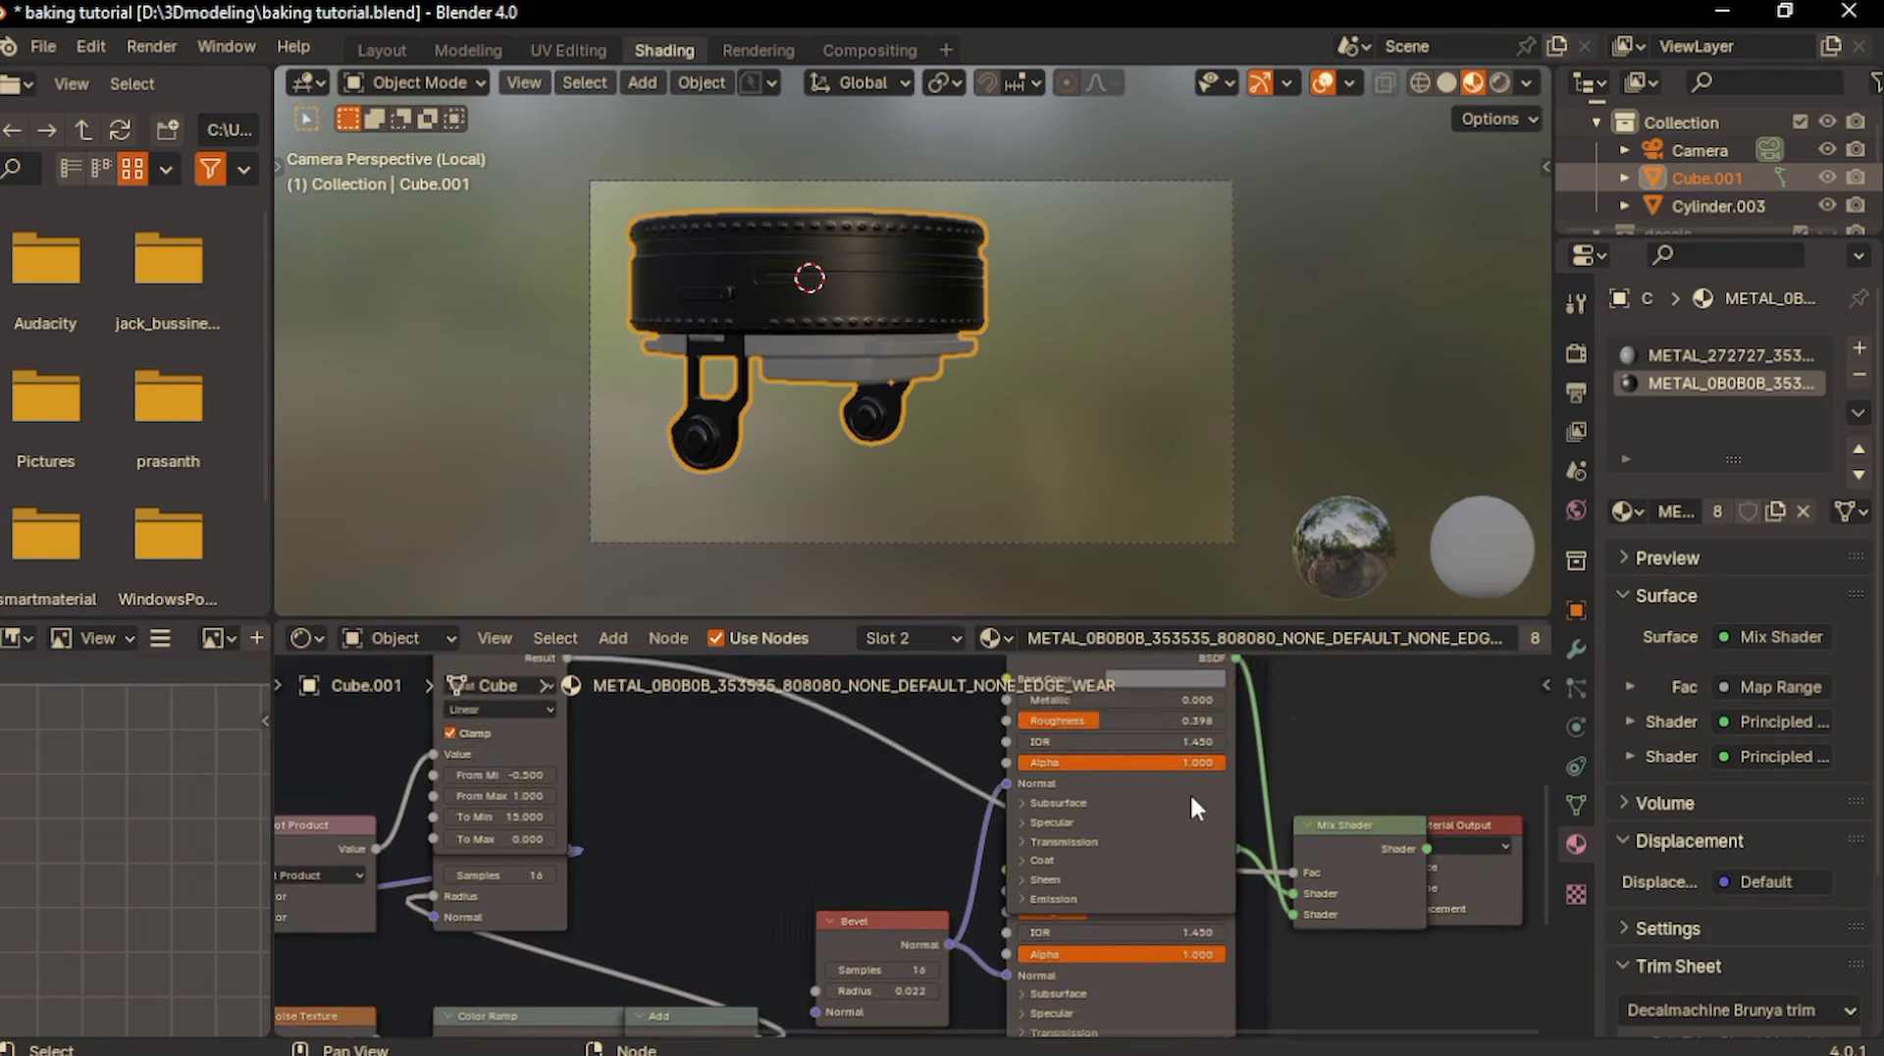
{"action": "scroll", "coordinate": [1191, 795], "scroll_direction": "up", "scroll_amount": 2}
{"action": "left_click_drag", "start_coordinate": [1085, 747], "coordinate": [1111, 613]}
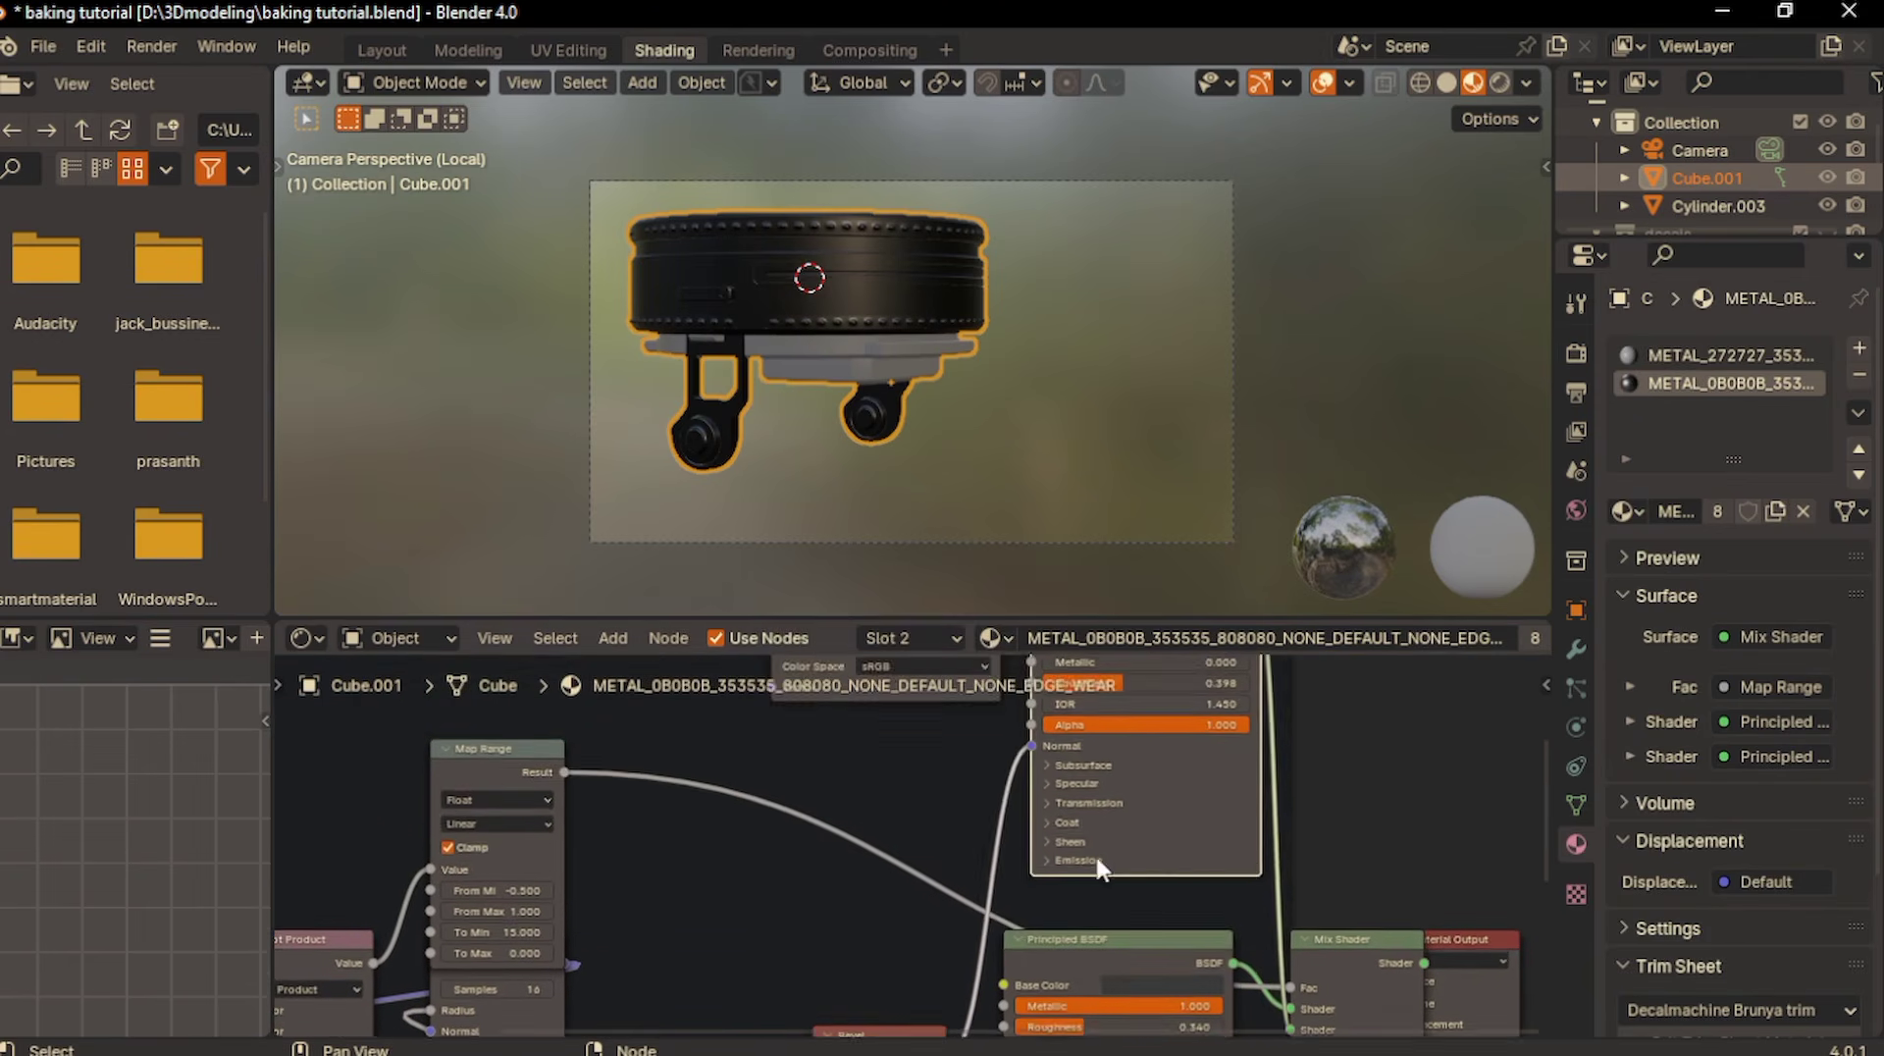
{"action": "scroll", "coordinate": [1097, 864], "scroll_direction": "down", "scroll_amount": 3}
{"action": "double_click", "coordinate": [1063, 889]}
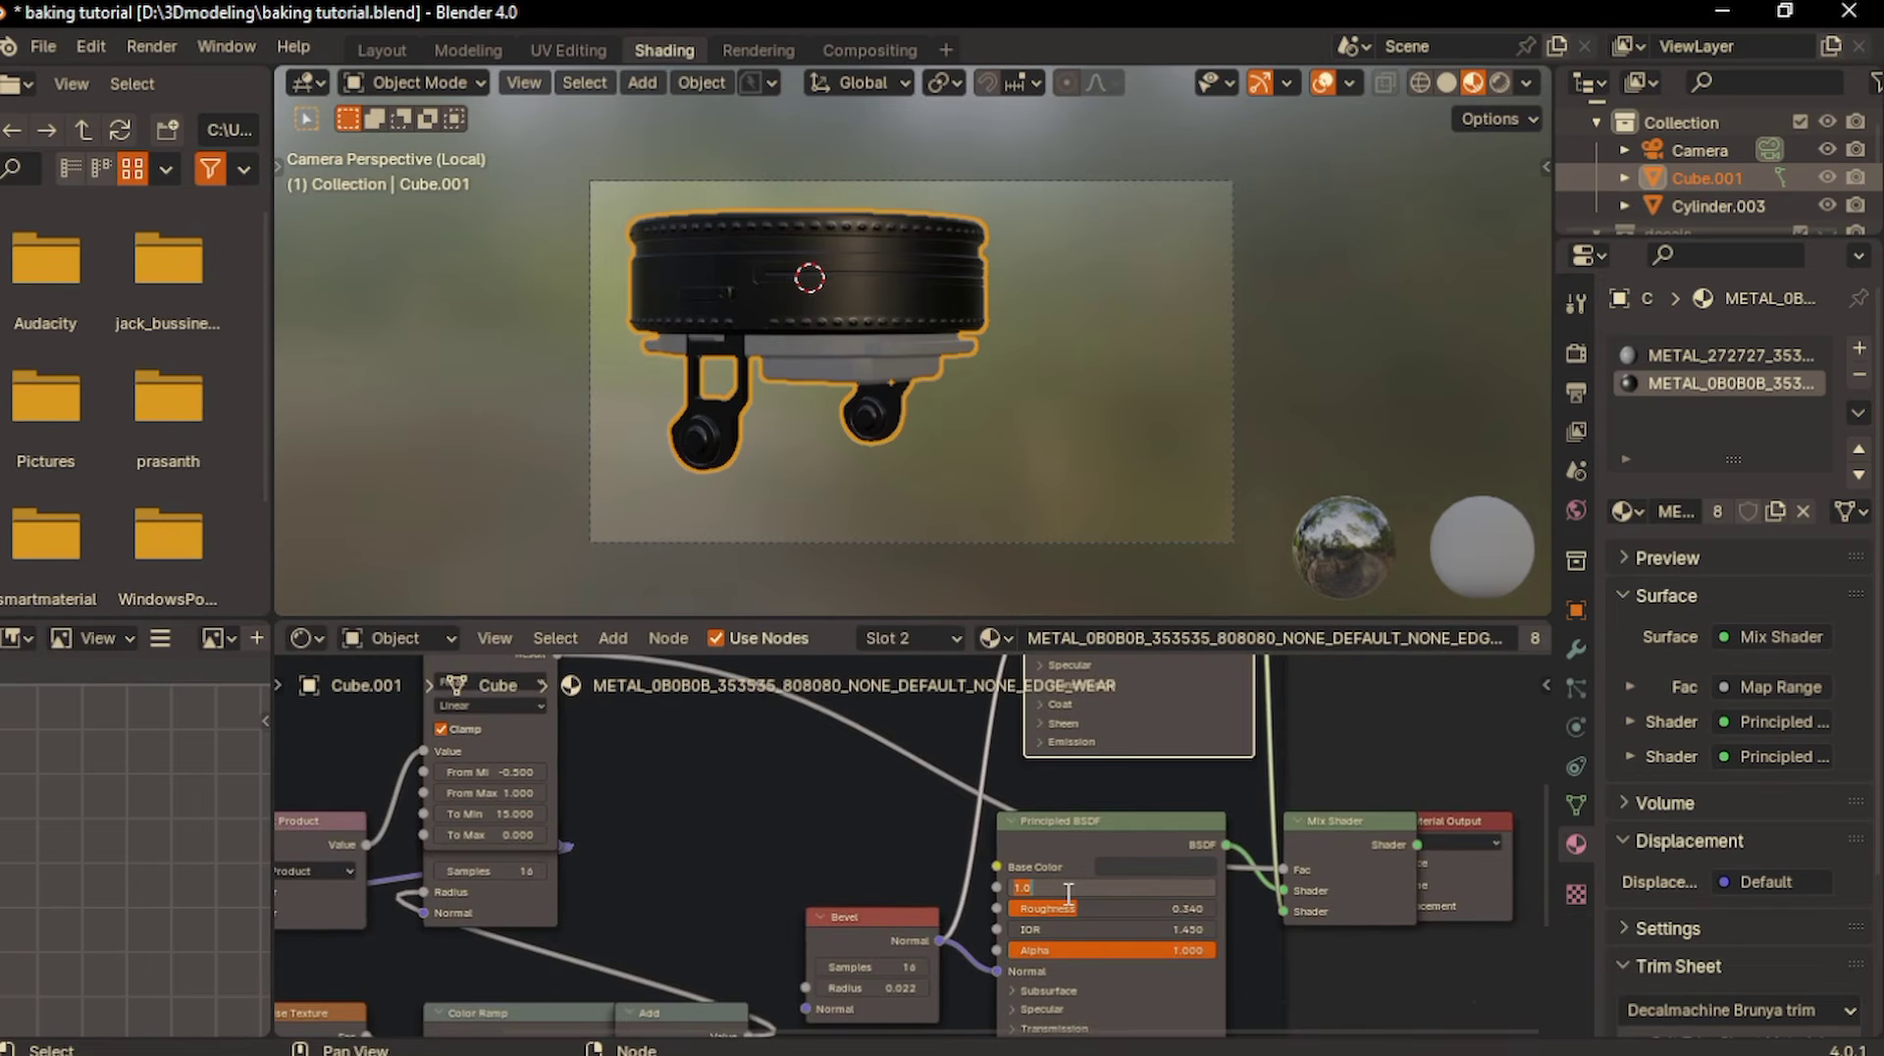
{"action": "type", "text": "0"}
{"action": "key", "text": "Return"}
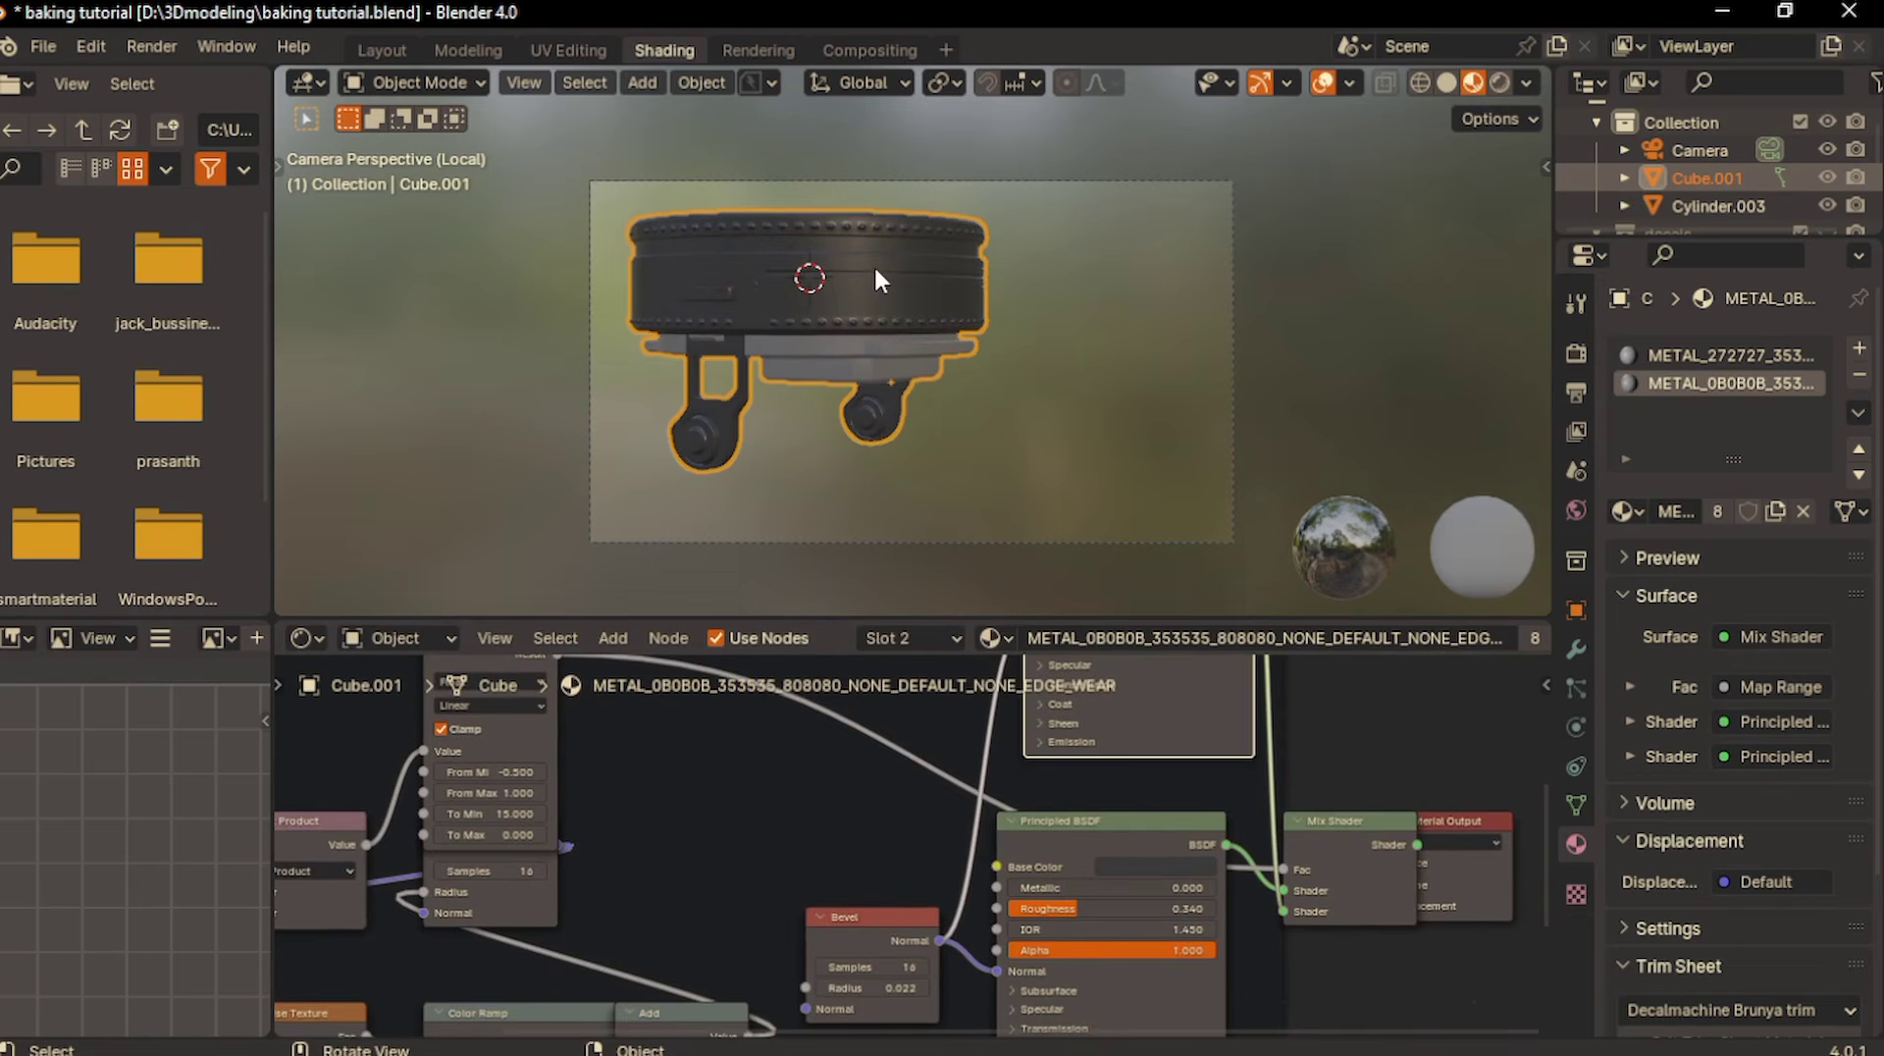
{"action": "middle_click_drag", "start_coordinate": [876, 268], "coordinate": [876, 269]}
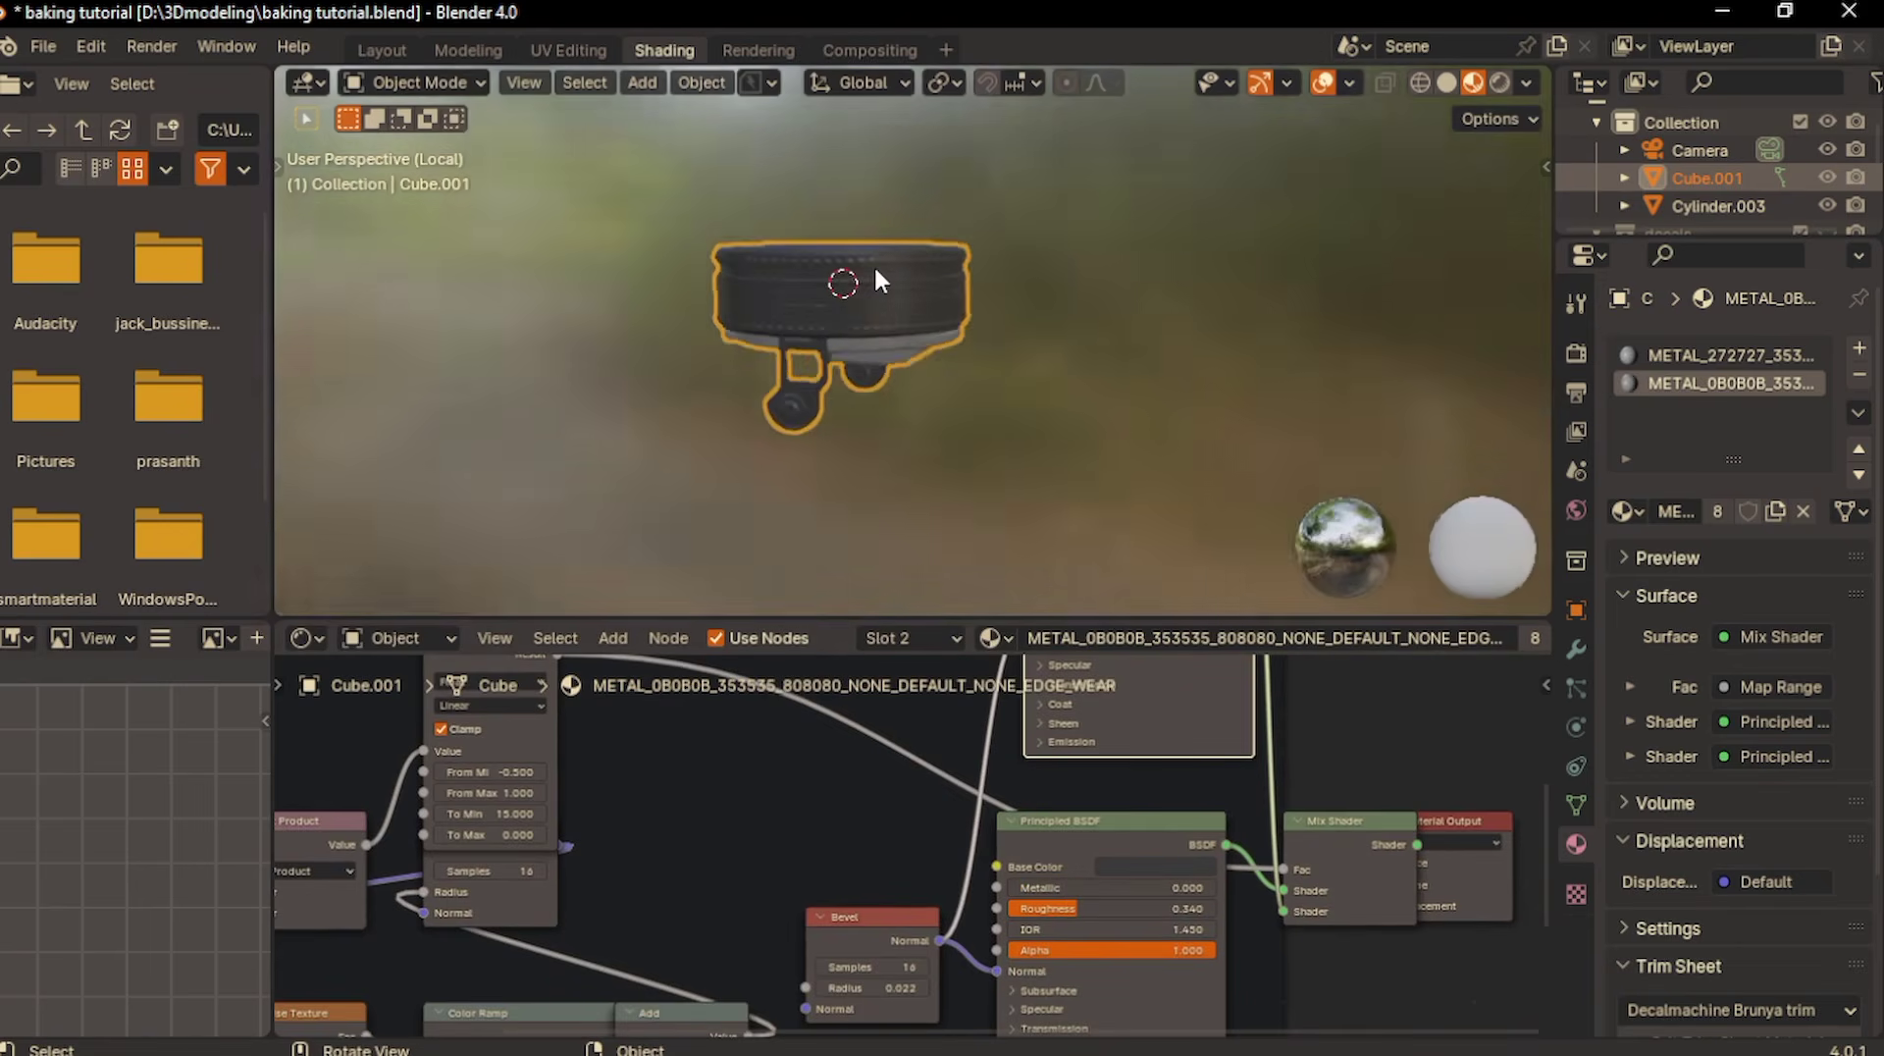
{"action": "key", "text": "KP_0"}
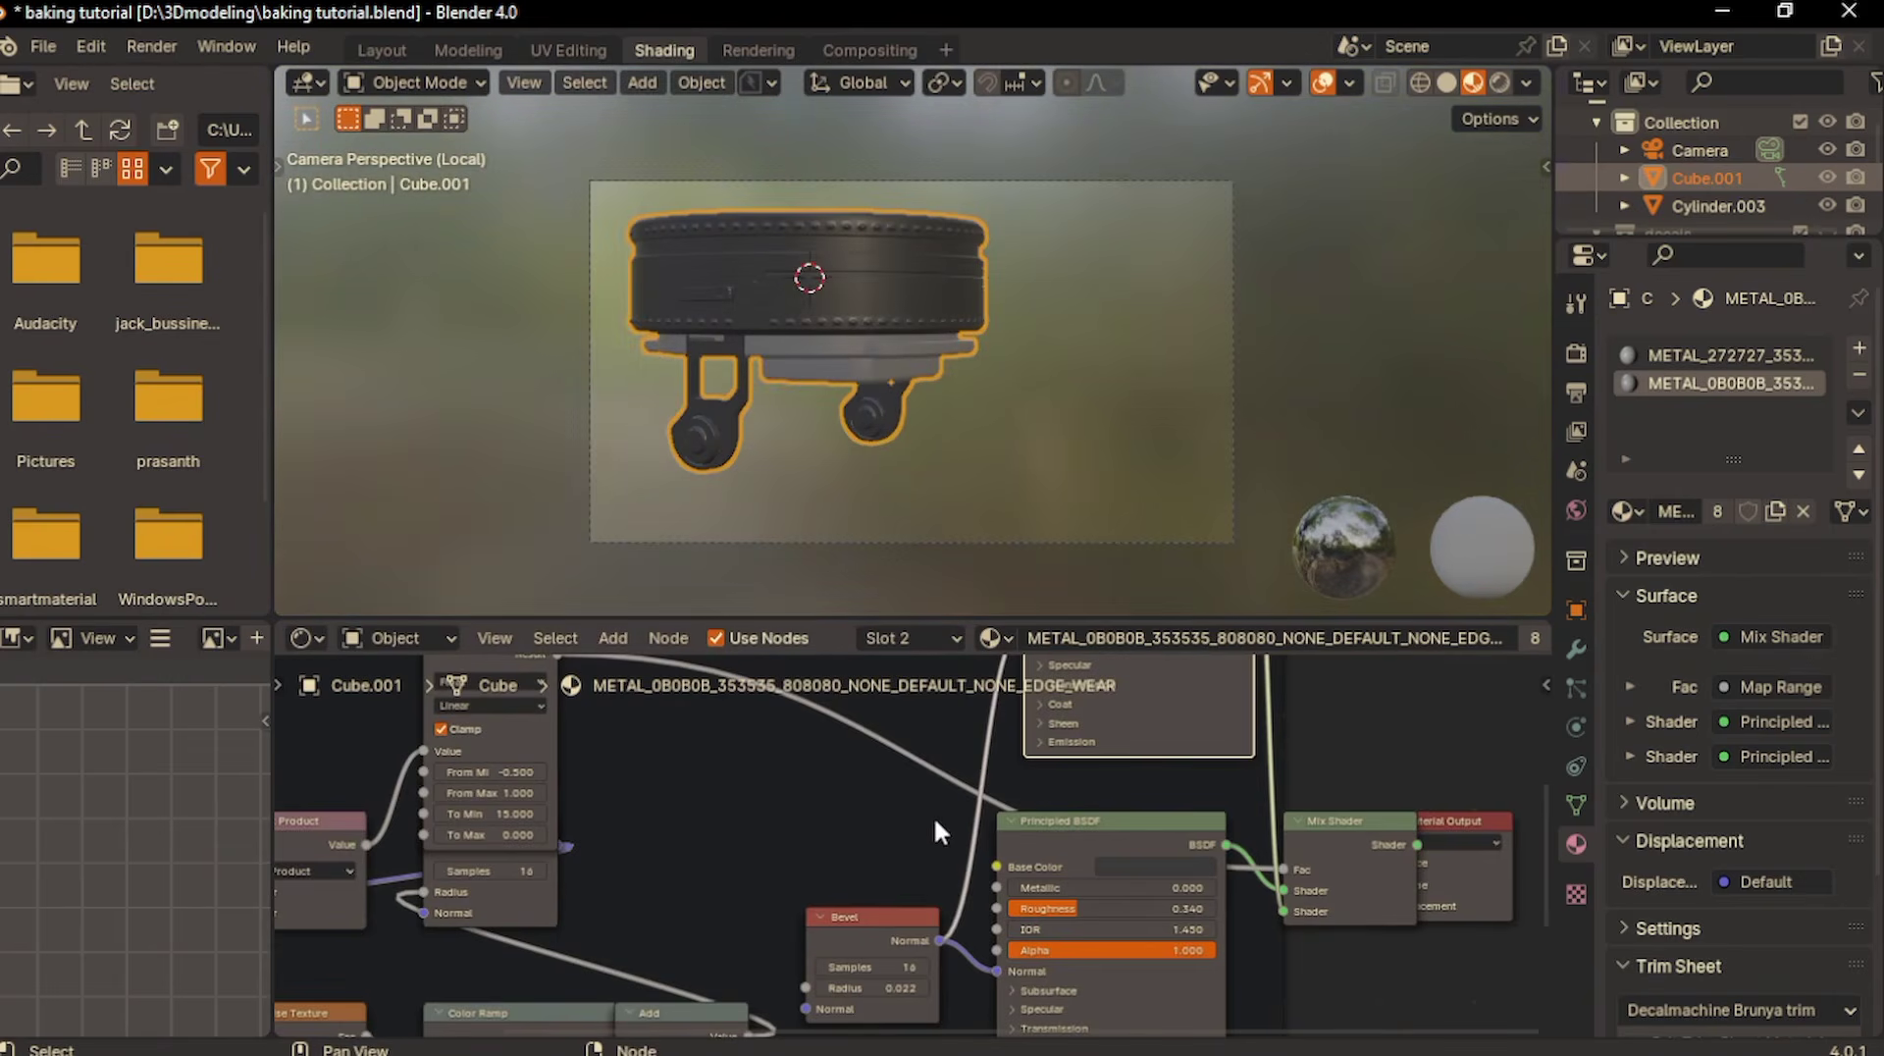
- Select the baking image node in METAL_0B0B0B, switch back to METAL_272727 and keep its baking node selected
{"action": "scroll", "coordinate": [933, 820], "scroll_direction": "down", "scroll_amount": 3}
{"action": "scroll", "coordinate": [933, 820], "scroll_direction": "up", "scroll_amount": 2}
{"action": "left_click", "coordinate": [892, 762]}
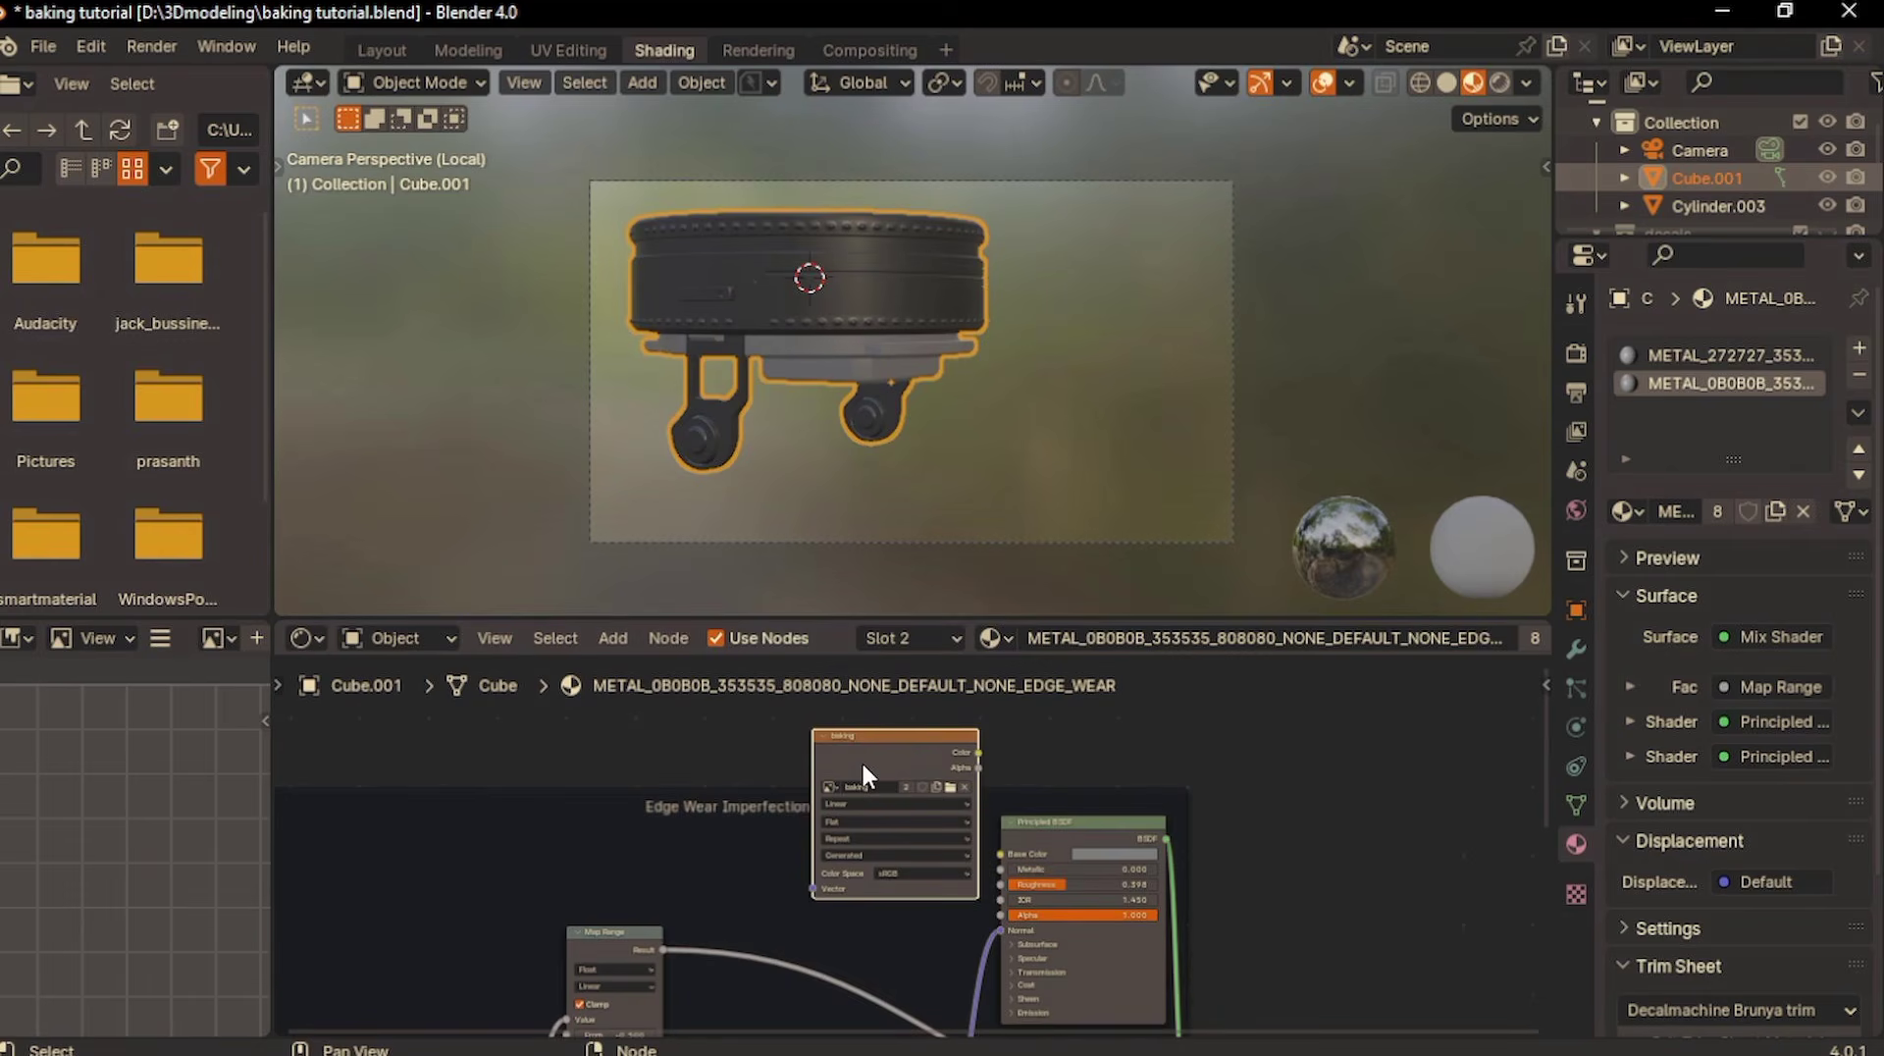
{"action": "left_click_drag", "start_coordinate": [861, 761], "coordinate": [851, 760]}
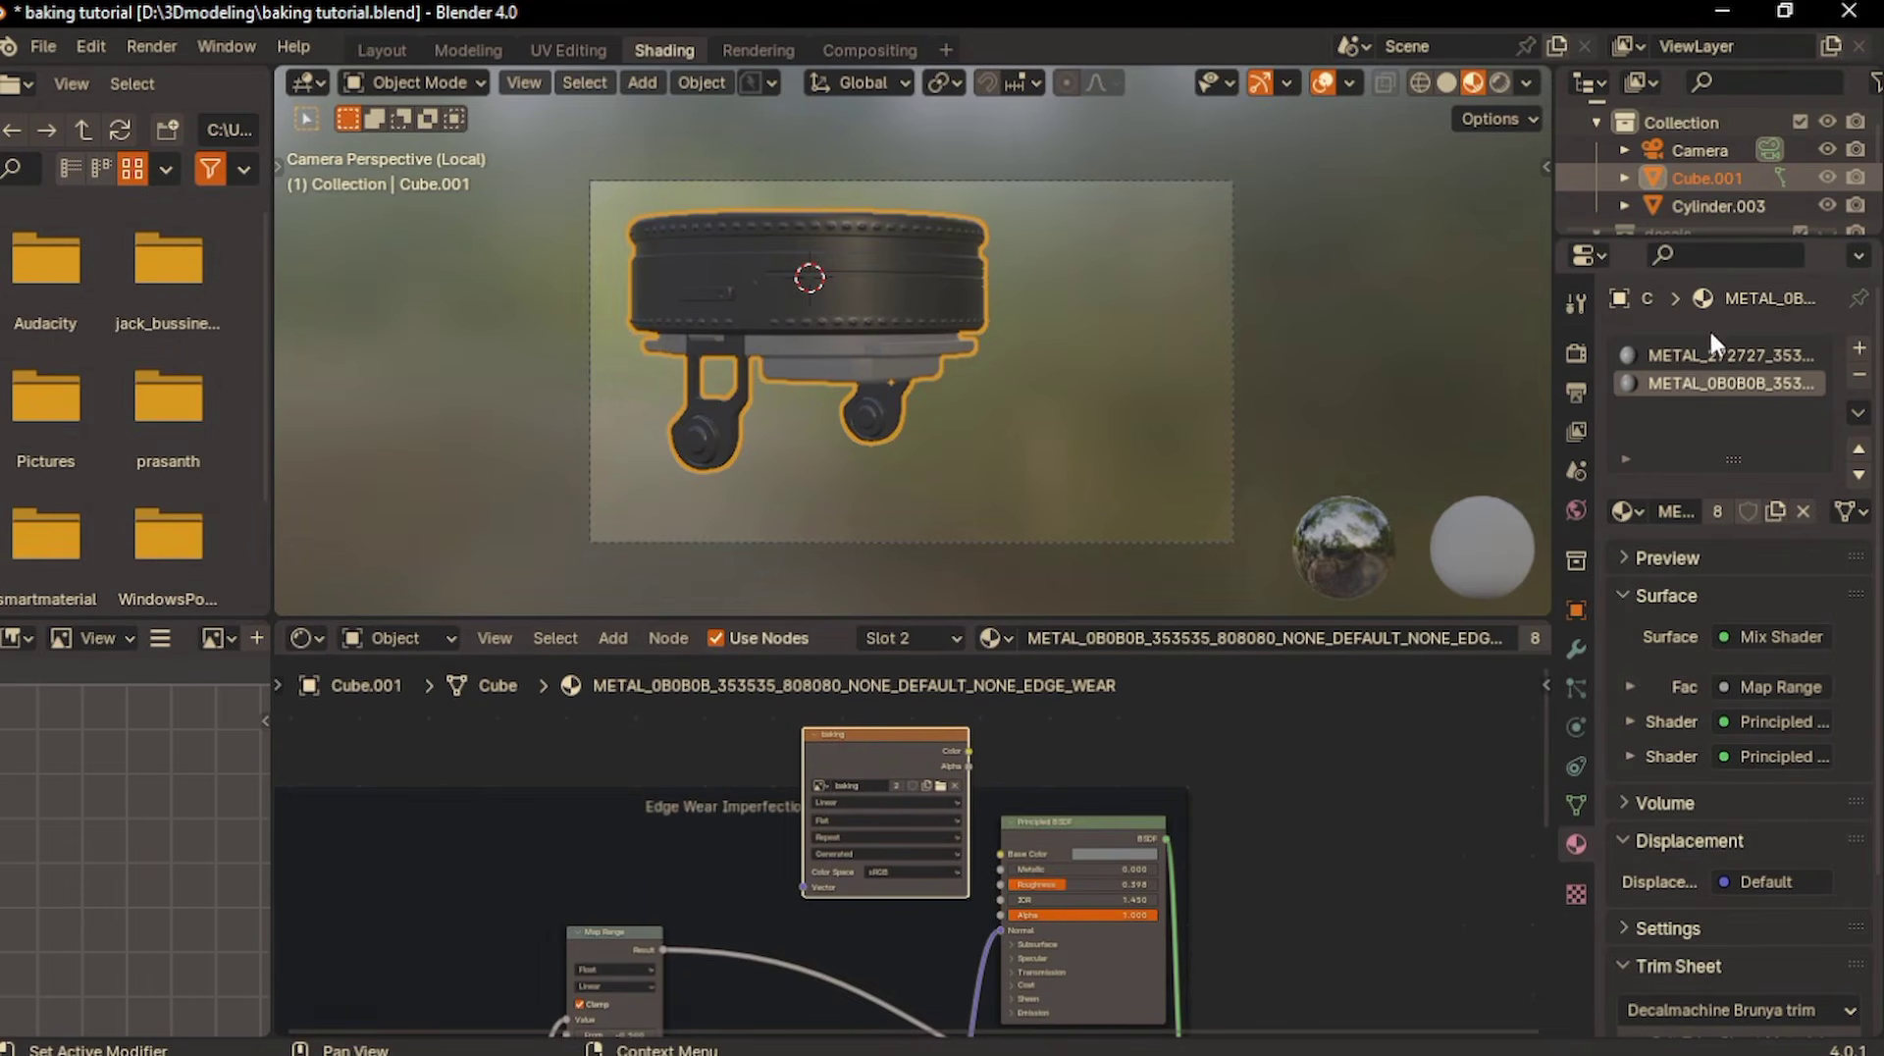
{"action": "left_click", "coordinate": [1700, 354]}
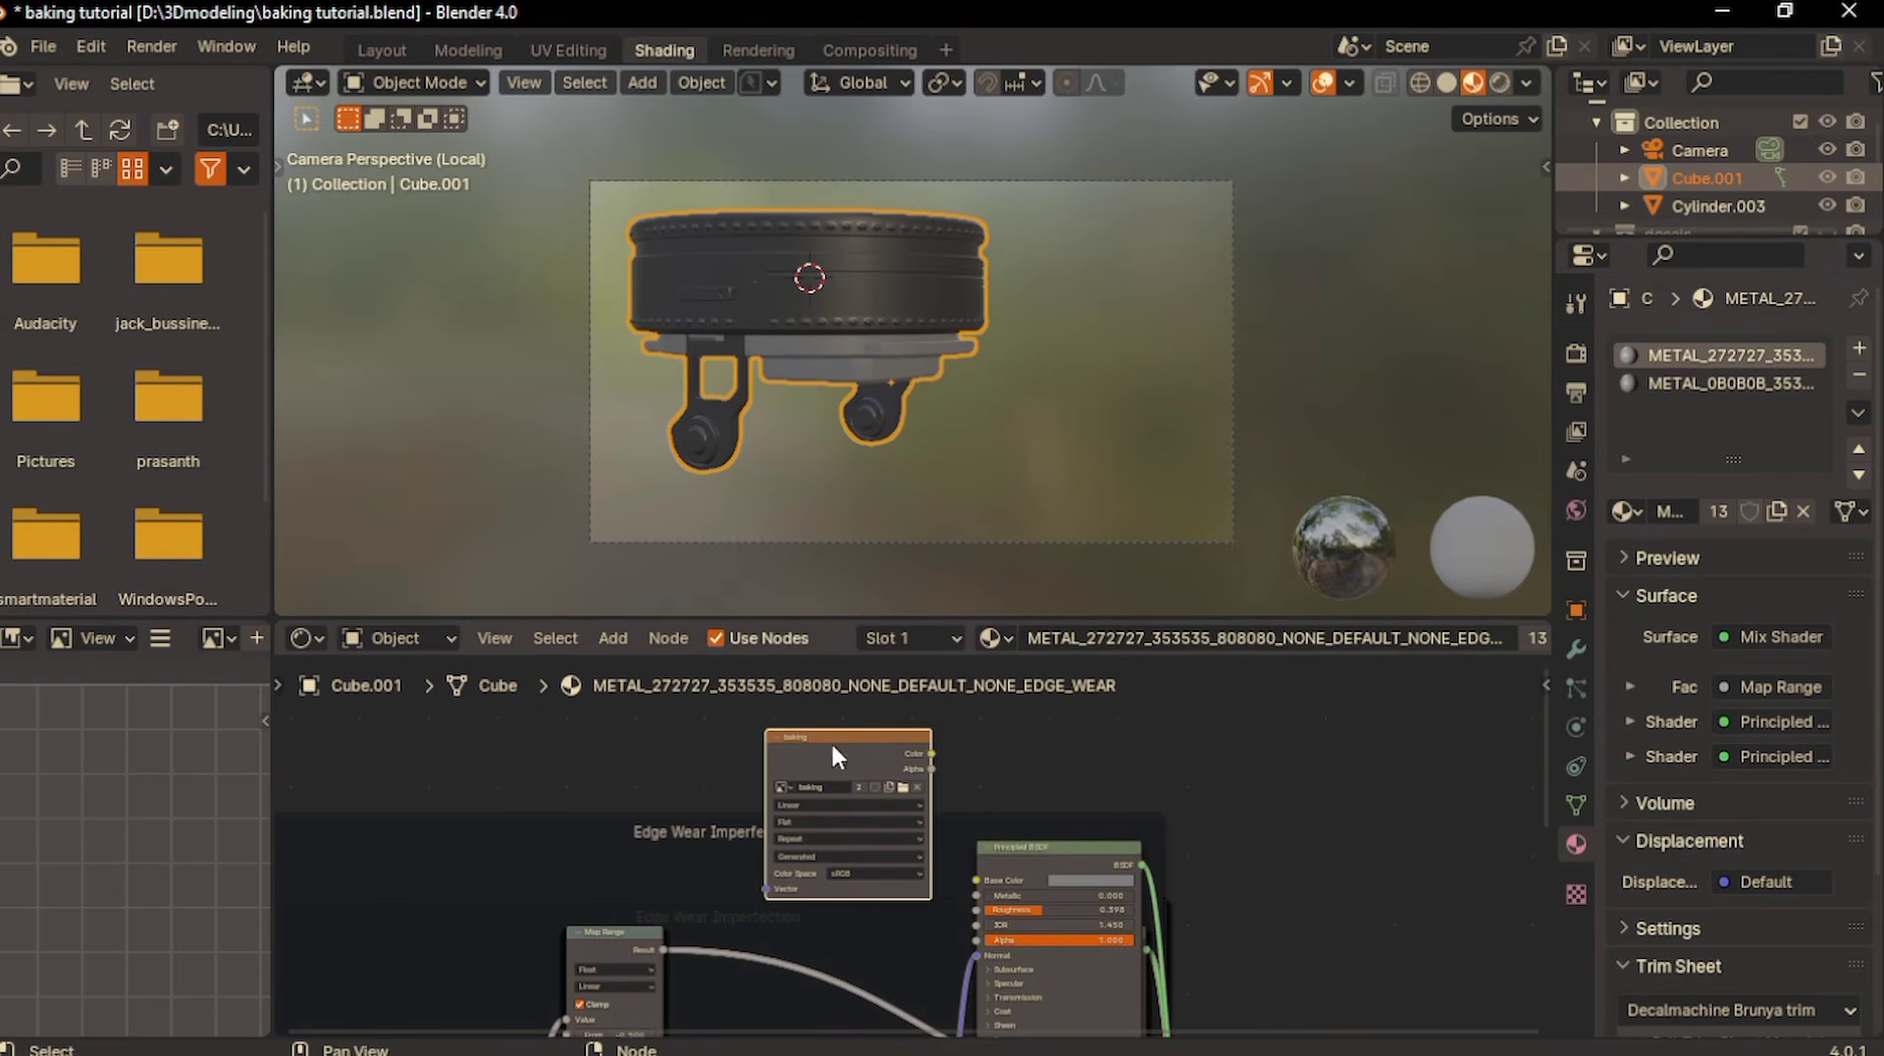
{"action": "middle_click_drag", "start_coordinate": [846, 725], "coordinate": [874, 724]}
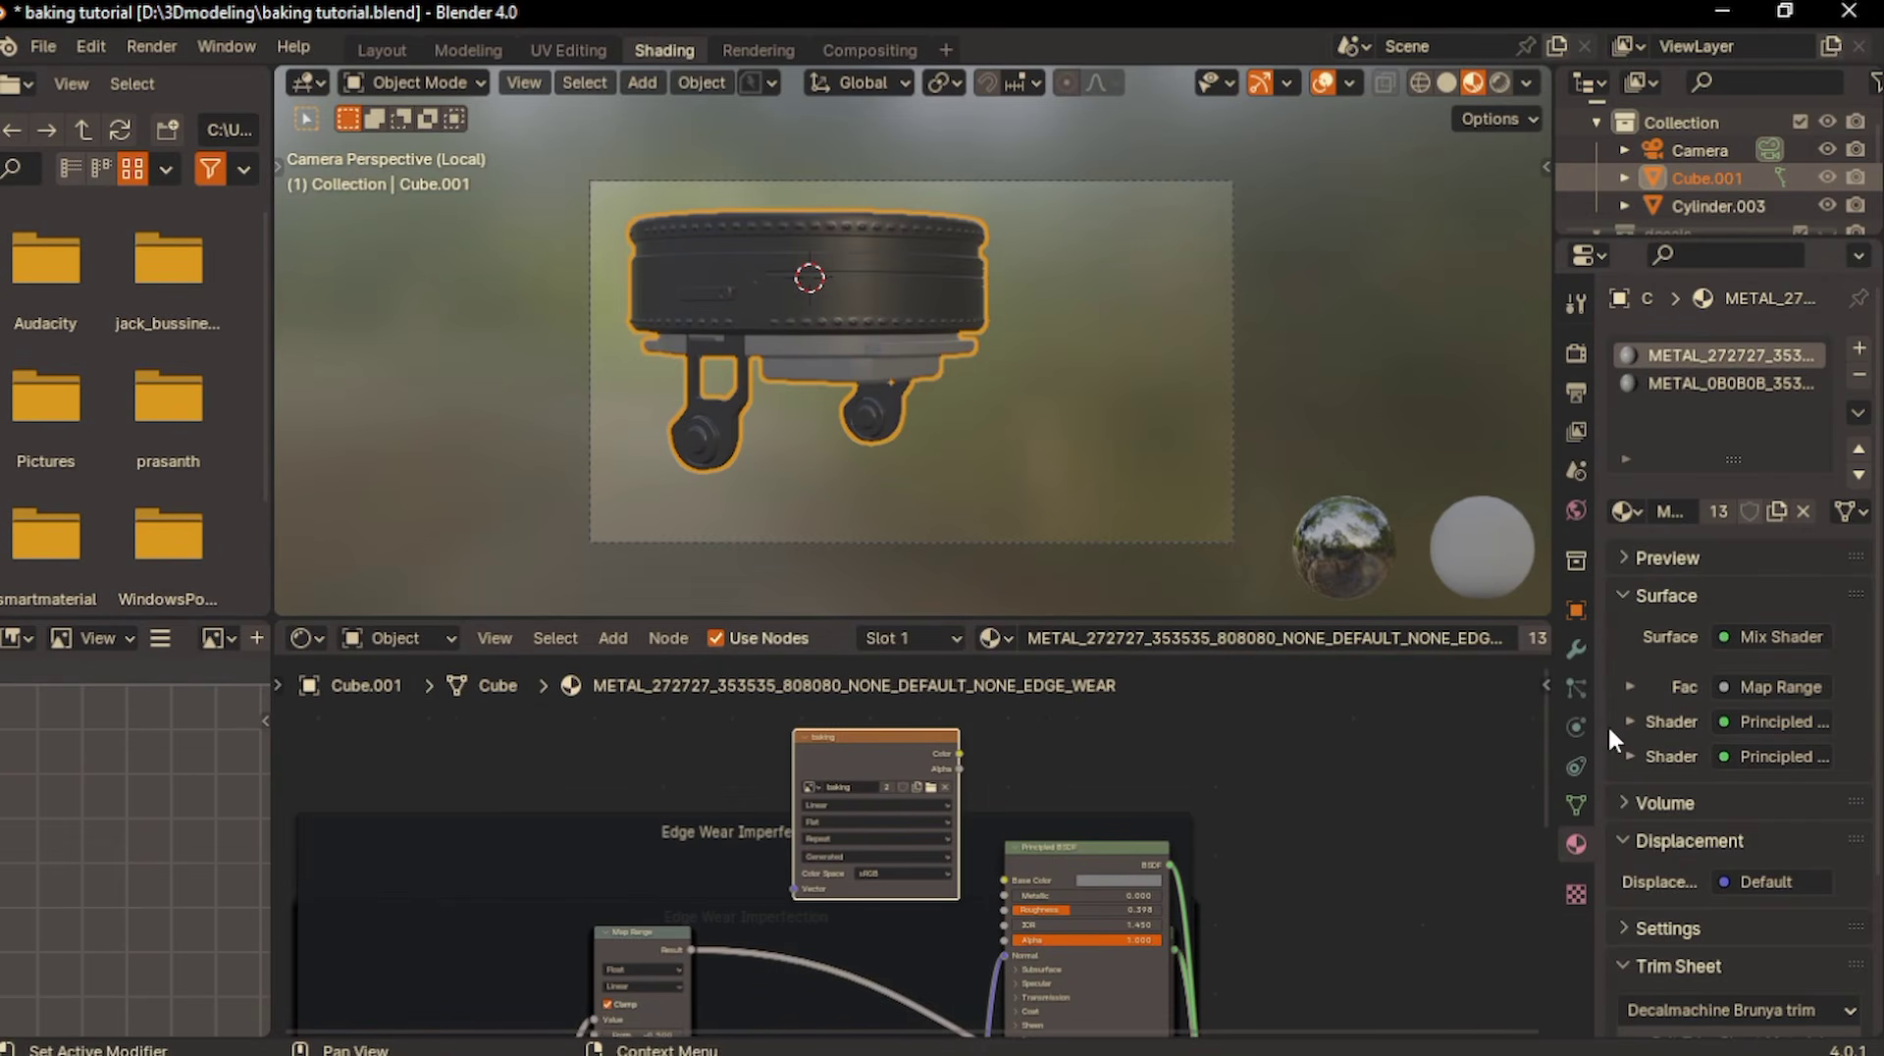
- Run the Diffuse bake from the render settings and view the whole baked image
{"action": "left_click", "coordinate": [1576, 353]}
{"action": "scroll", "coordinate": [1704, 618], "scroll_direction": "down", "scroll_amount": 10}
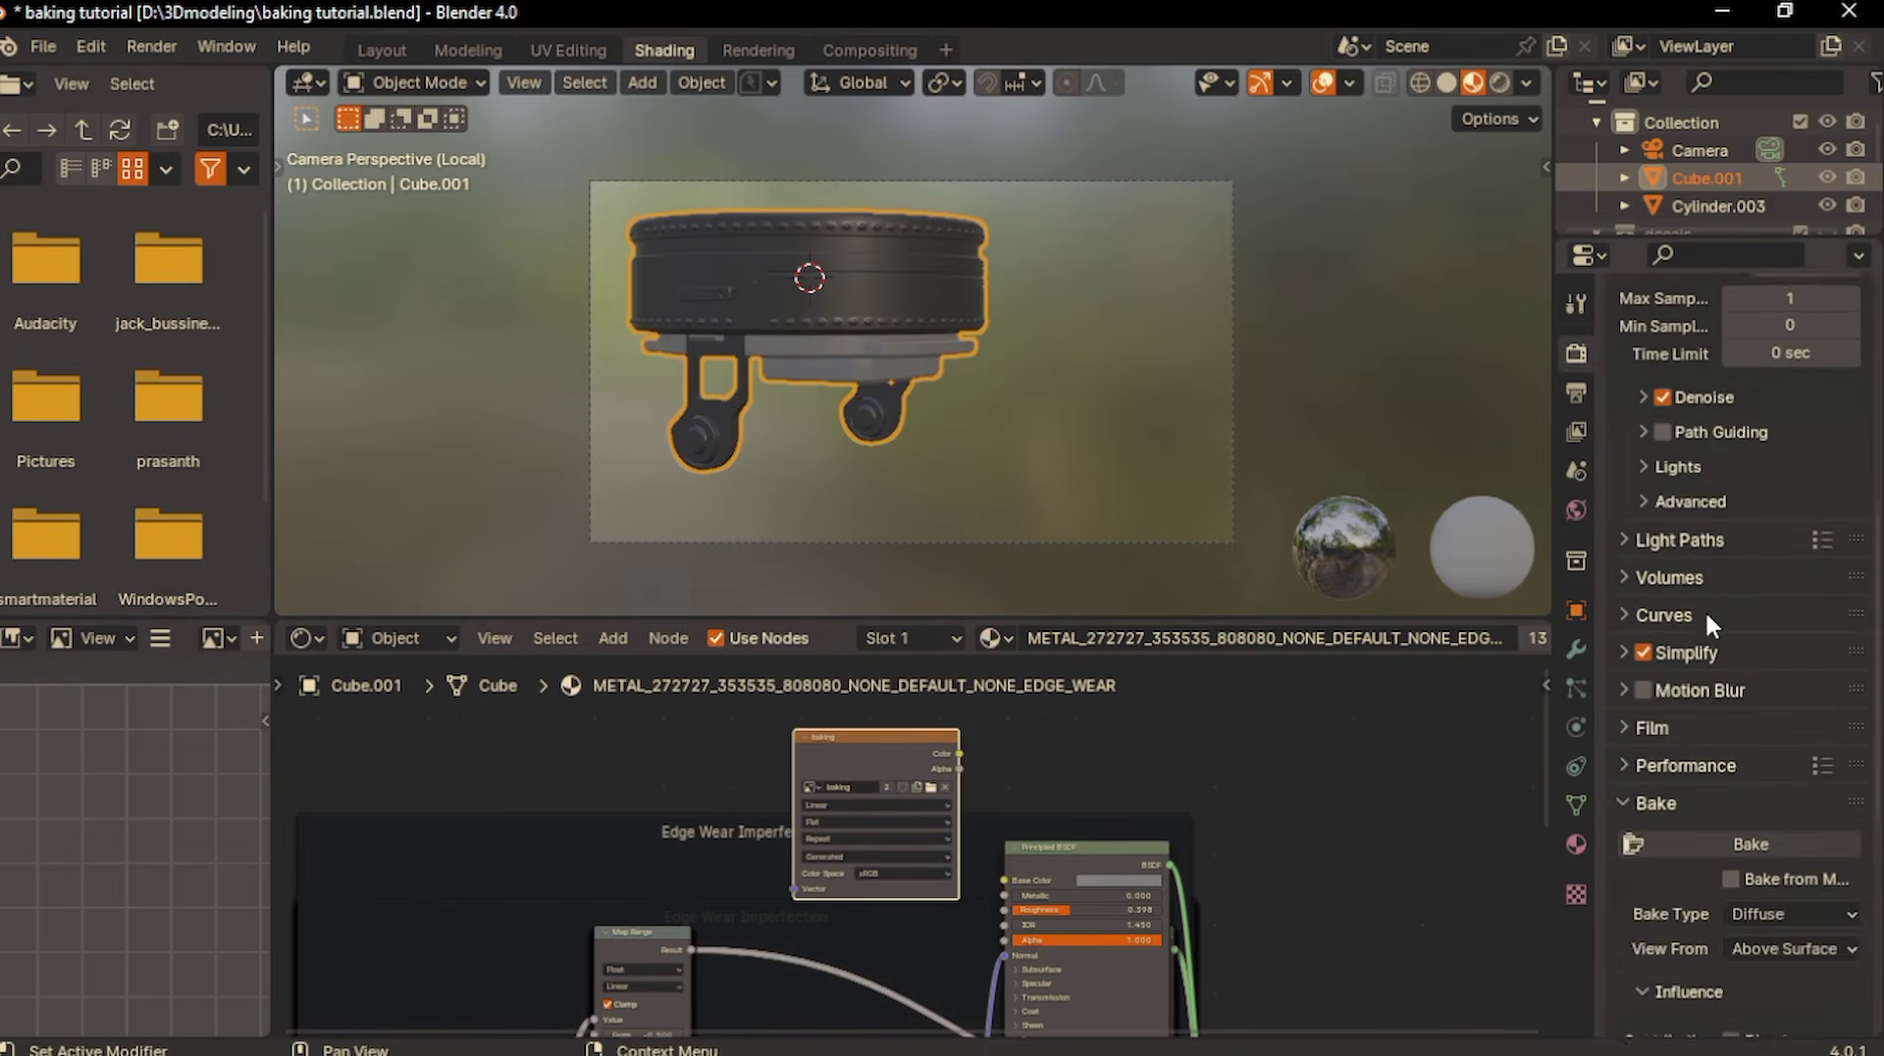
{"action": "left_click", "coordinate": [1727, 589]}
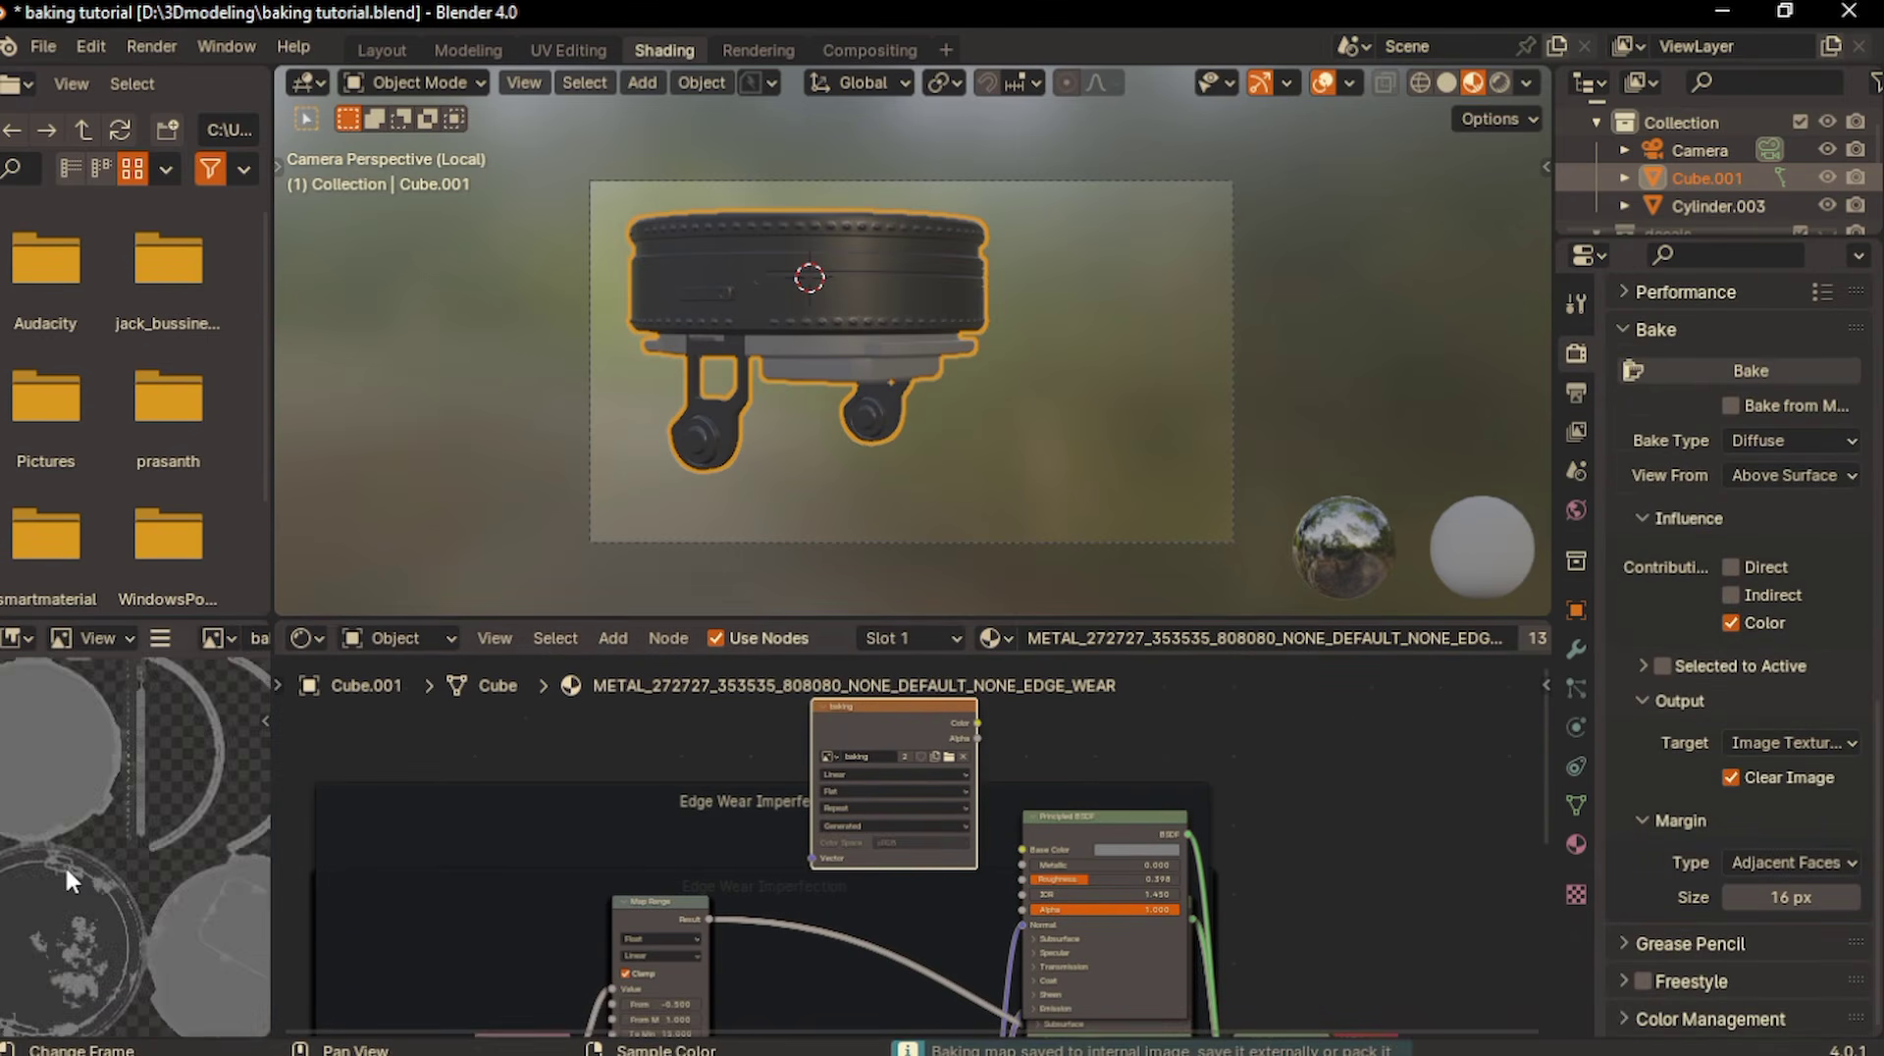
{"action": "scroll", "coordinate": [64, 864], "scroll_direction": "down", "scroll_amount": 4}
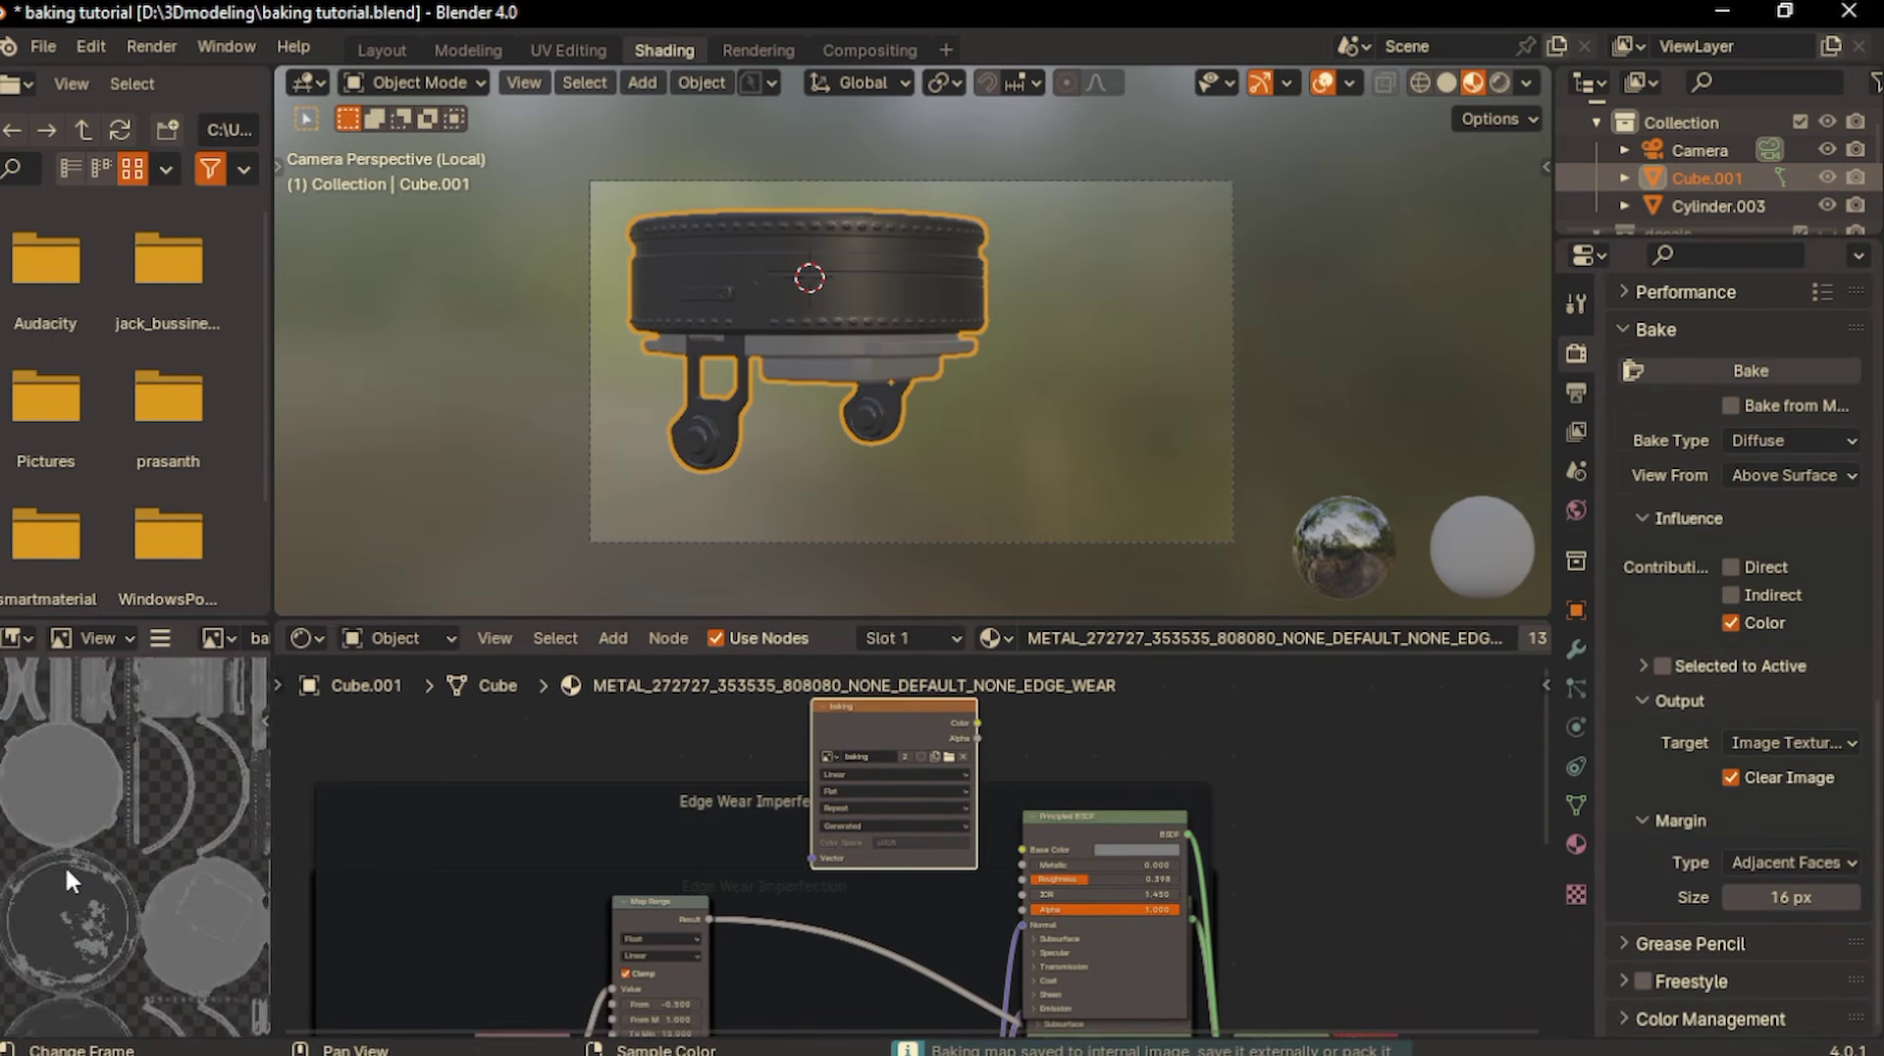
{"action": "scroll", "coordinate": [65, 864], "scroll_direction": "down", "scroll_amount": 4}
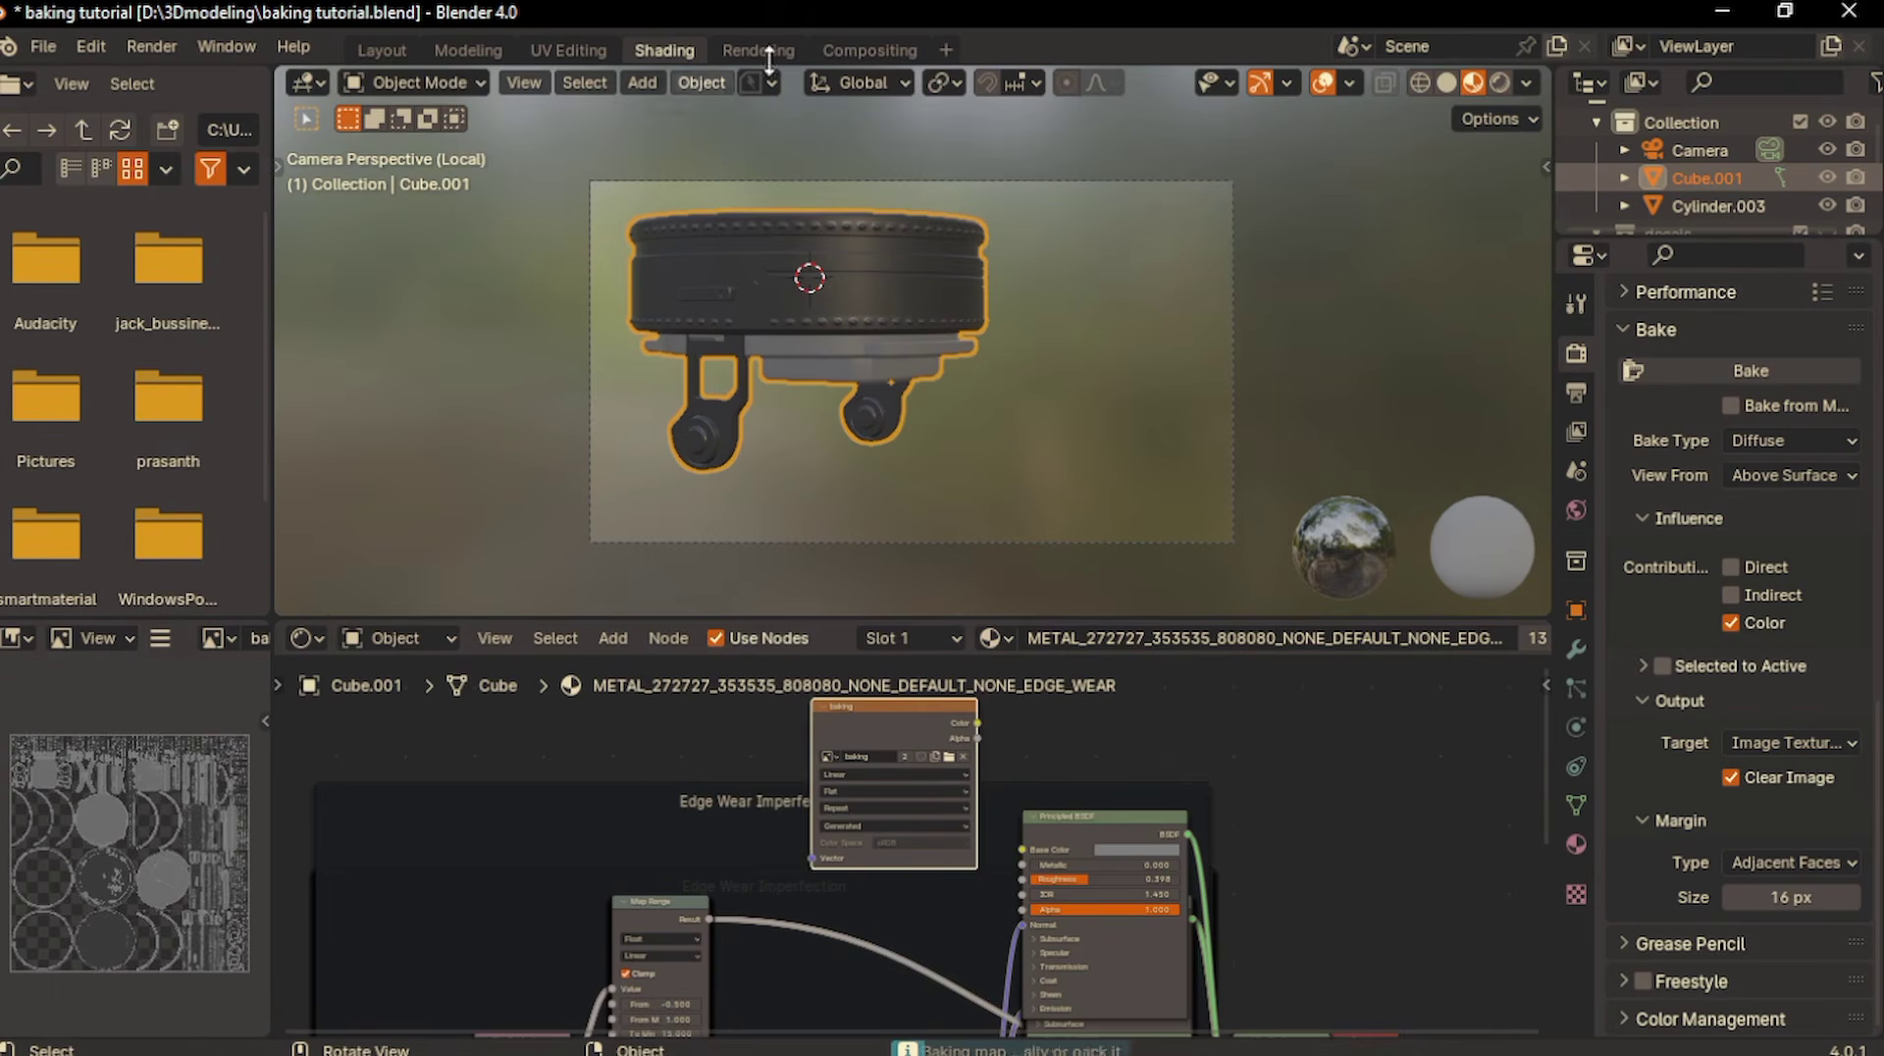
- Add a Texture Paint workspace and fit the whole baking image in its image editor
{"action": "left_click", "coordinate": [946, 37]}
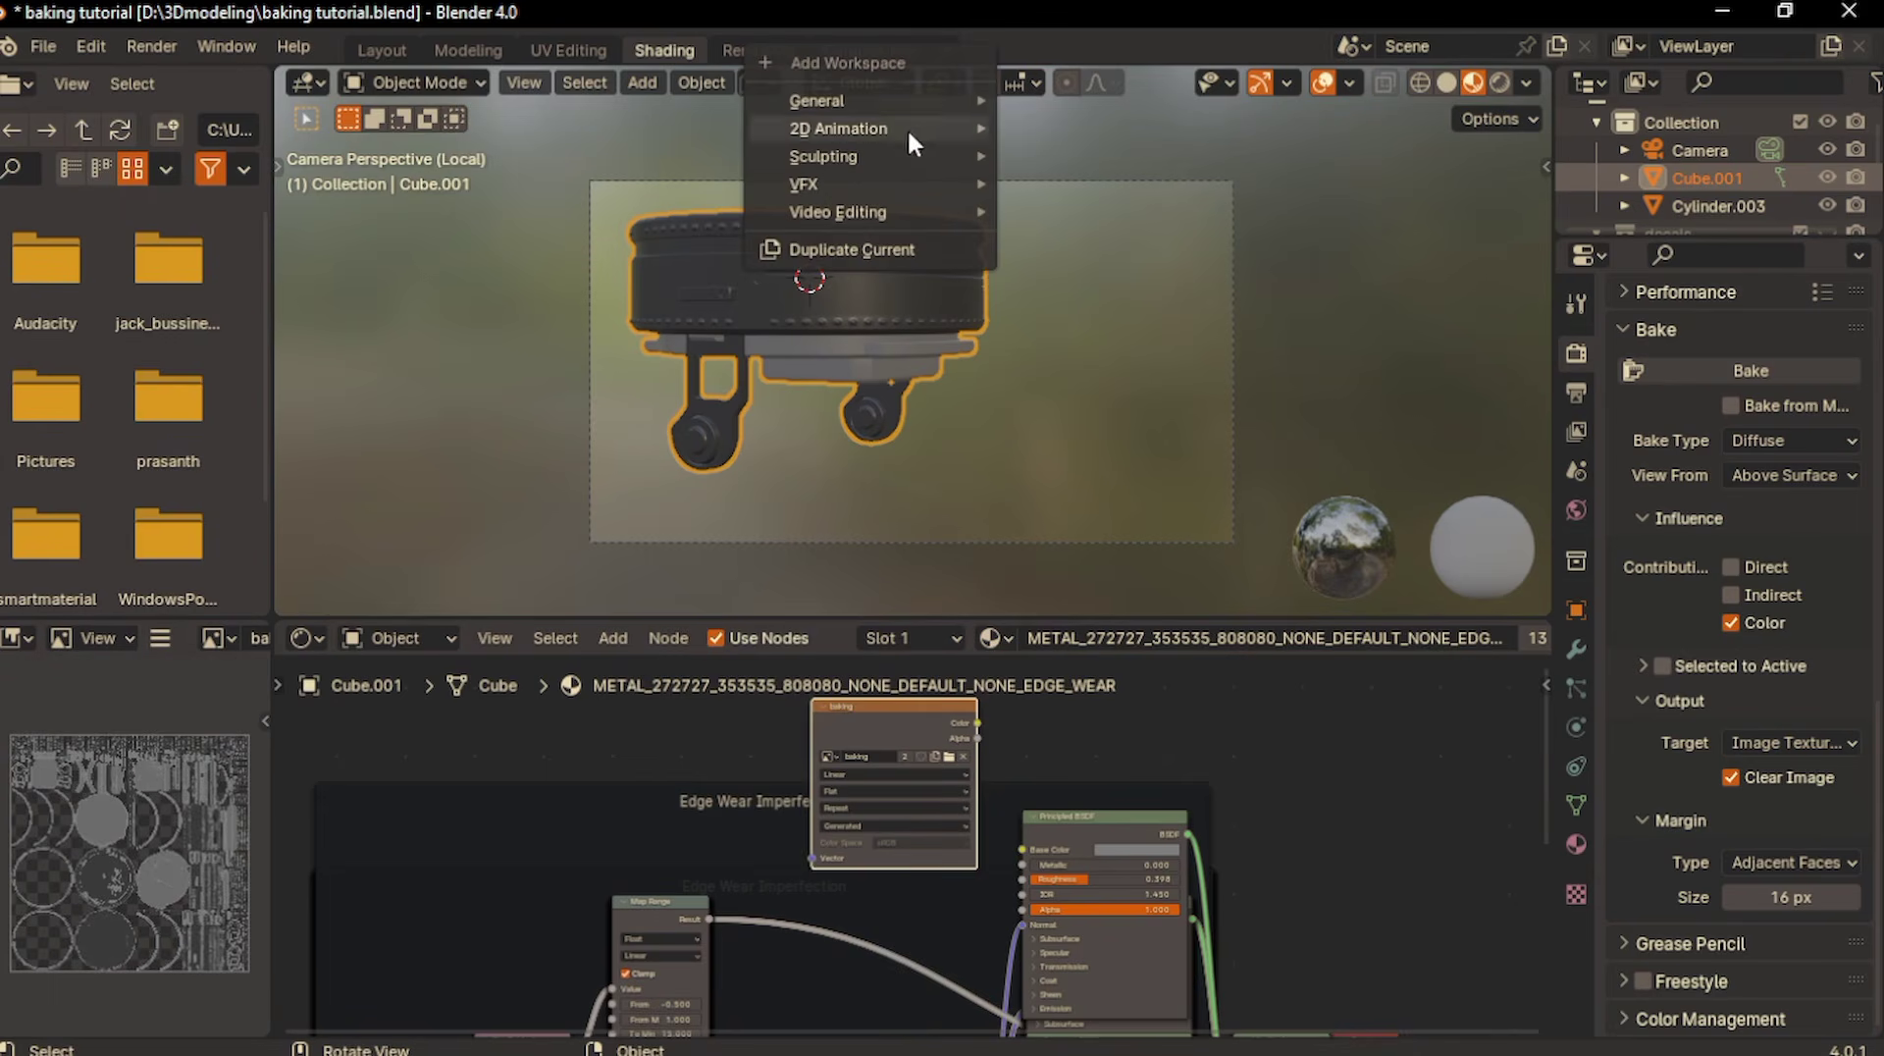
{"action": "mouse_move", "coordinate": [883, 102]}
{"action": "left_click", "coordinate": [1079, 388]}
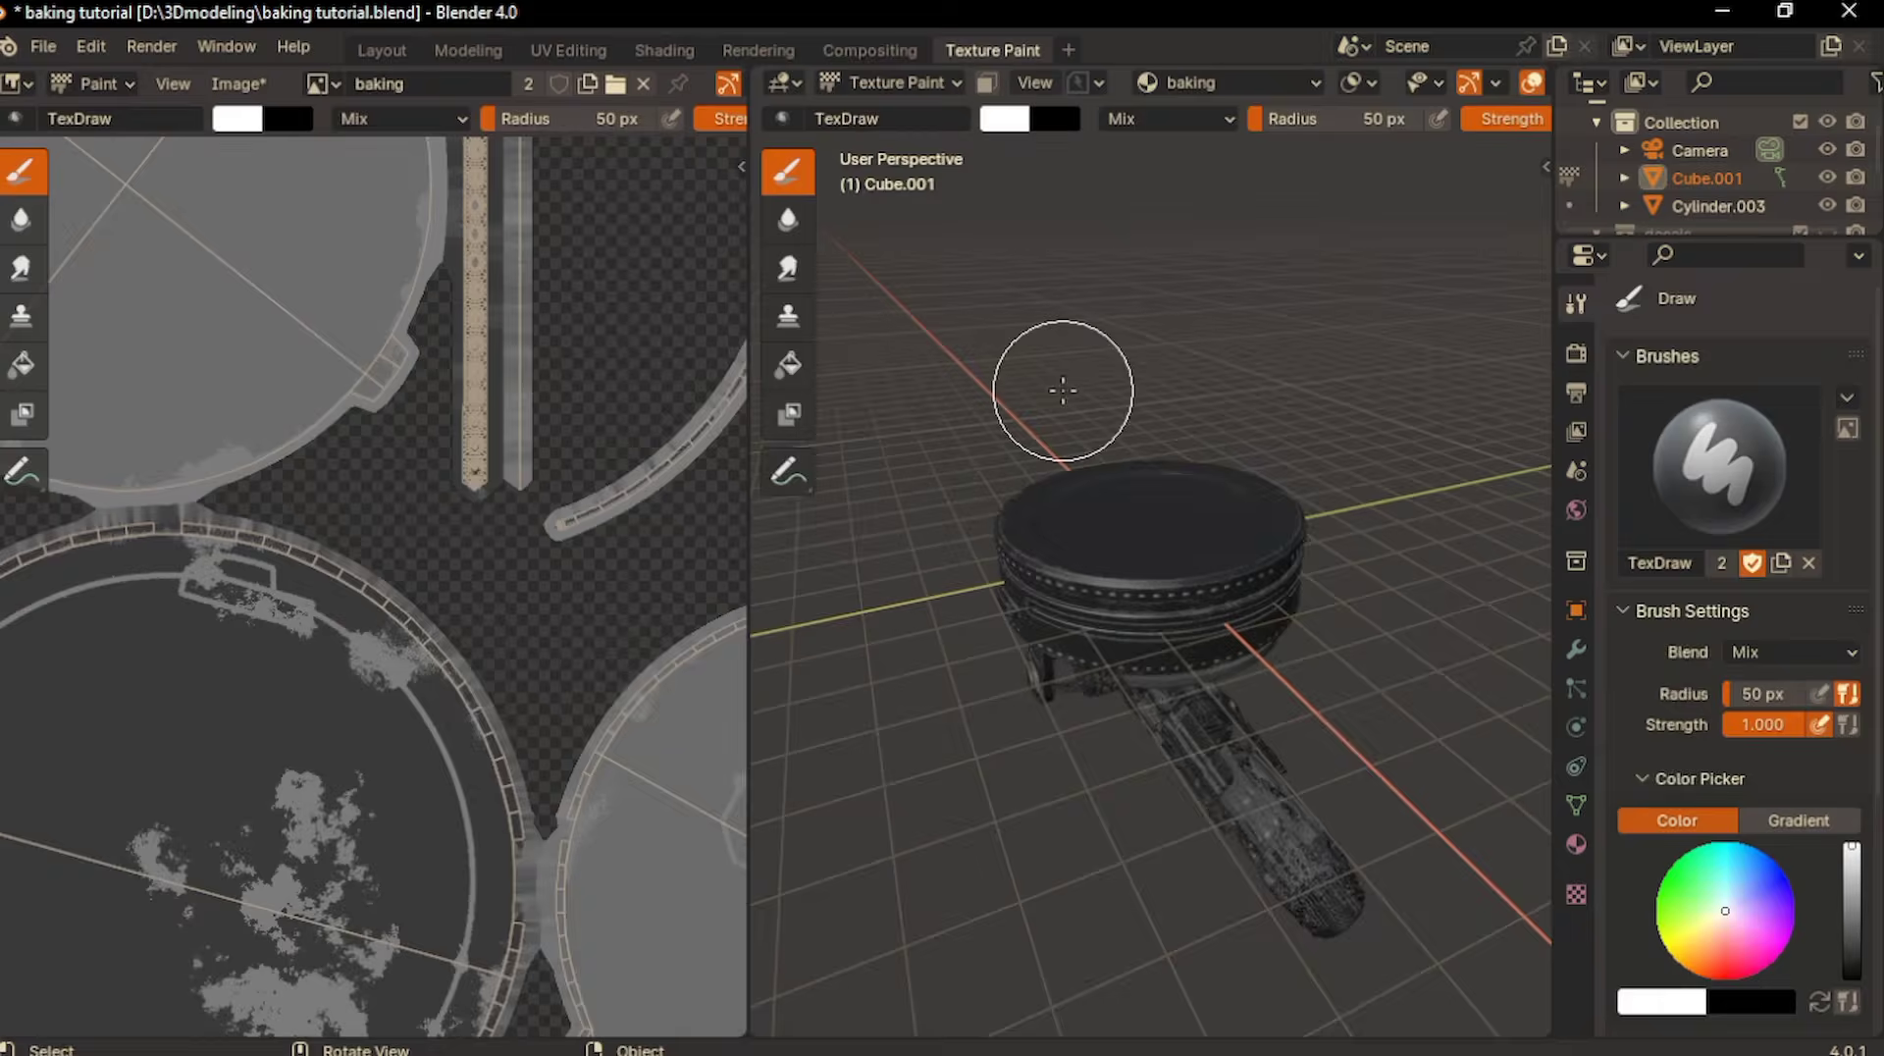
{"action": "scroll", "coordinate": [457, 551], "scroll_direction": "down", "scroll_amount": 8}
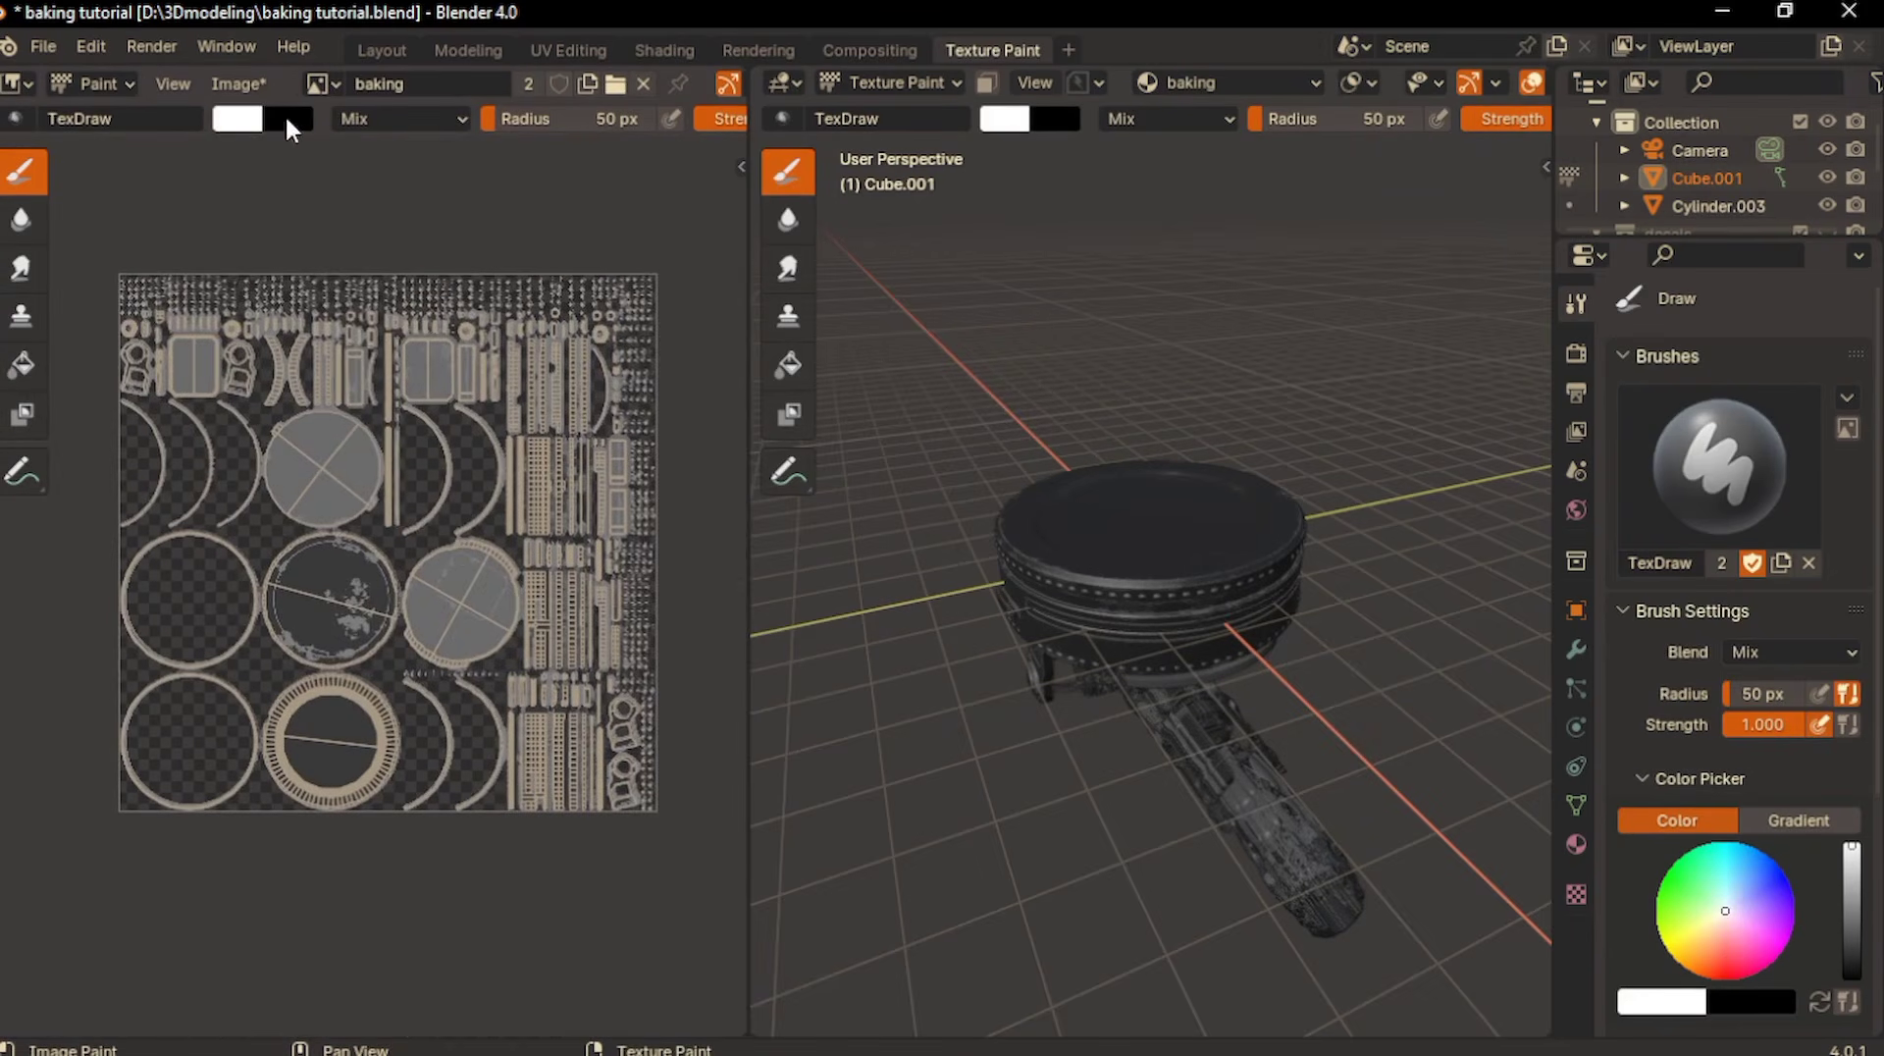
- Open the Save As dialog for the baking image and browse to the D:\bake texture folder
{"action": "left_click", "coordinate": [244, 88]}
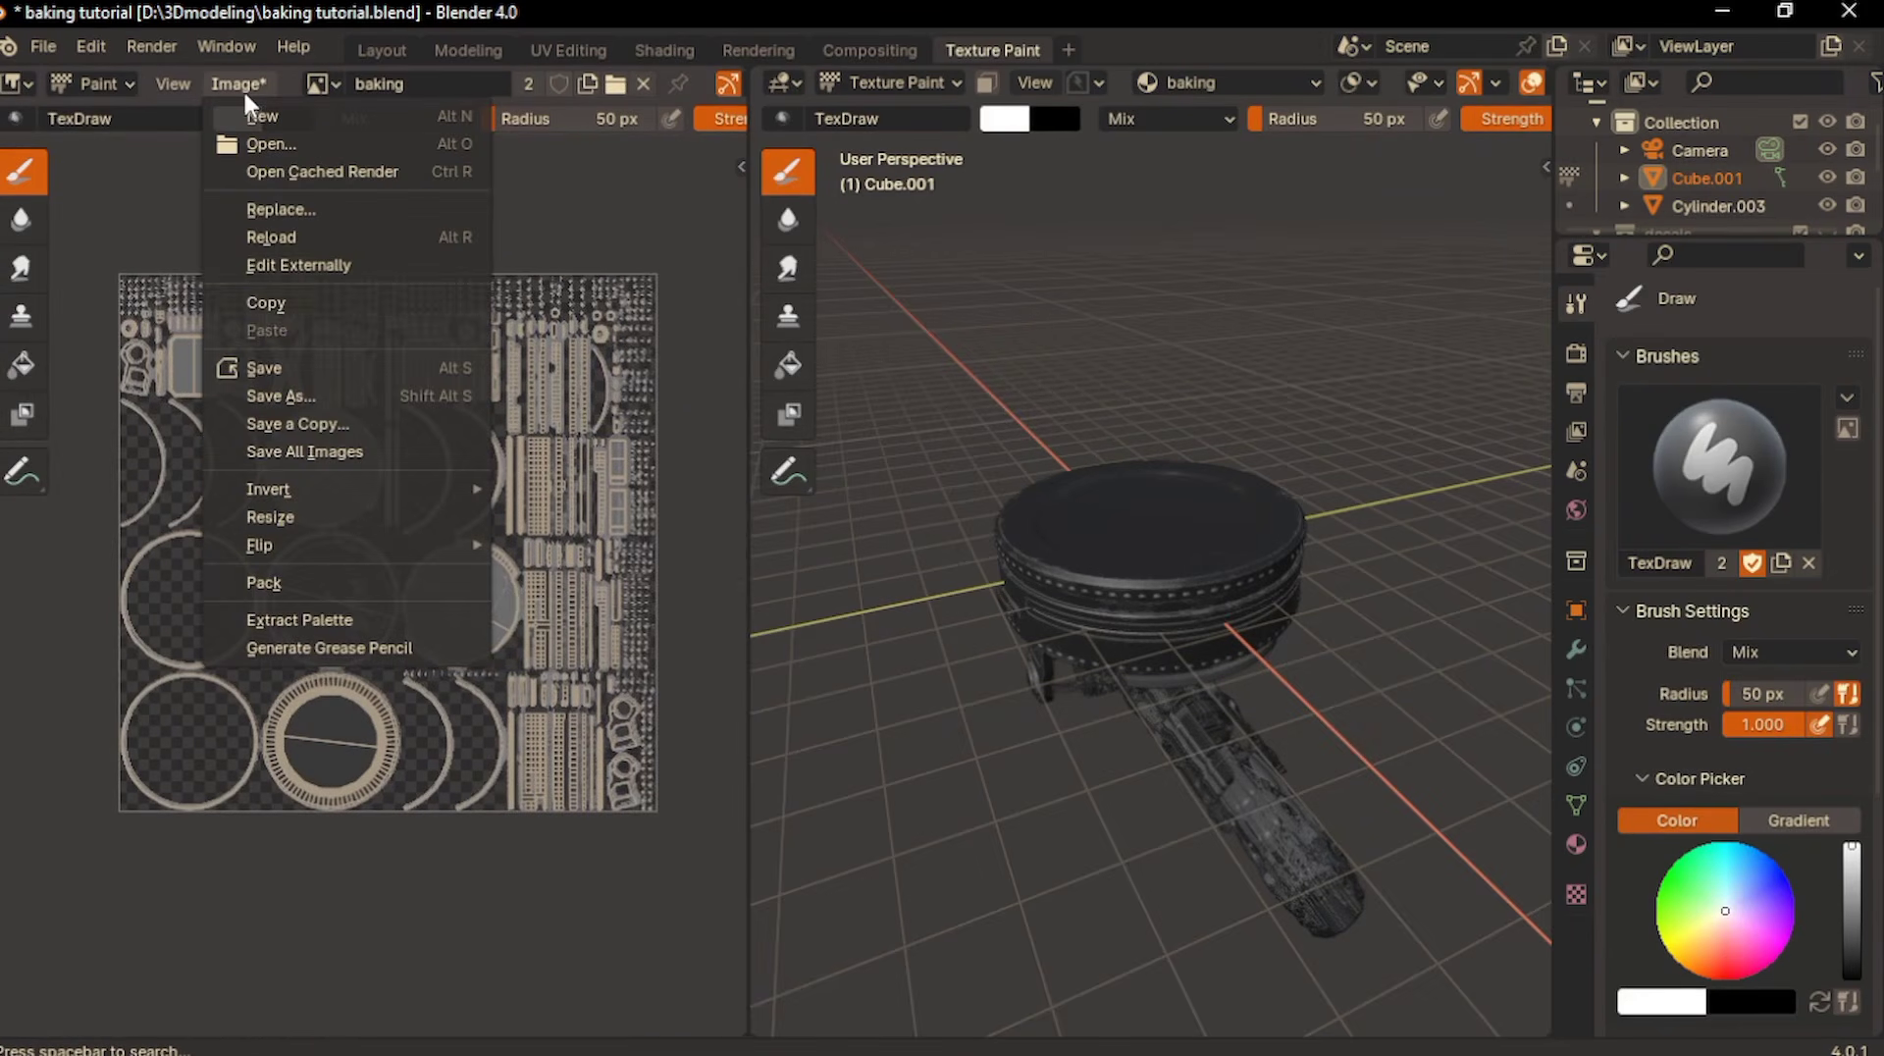
{"action": "left_click", "coordinate": [269, 386]}
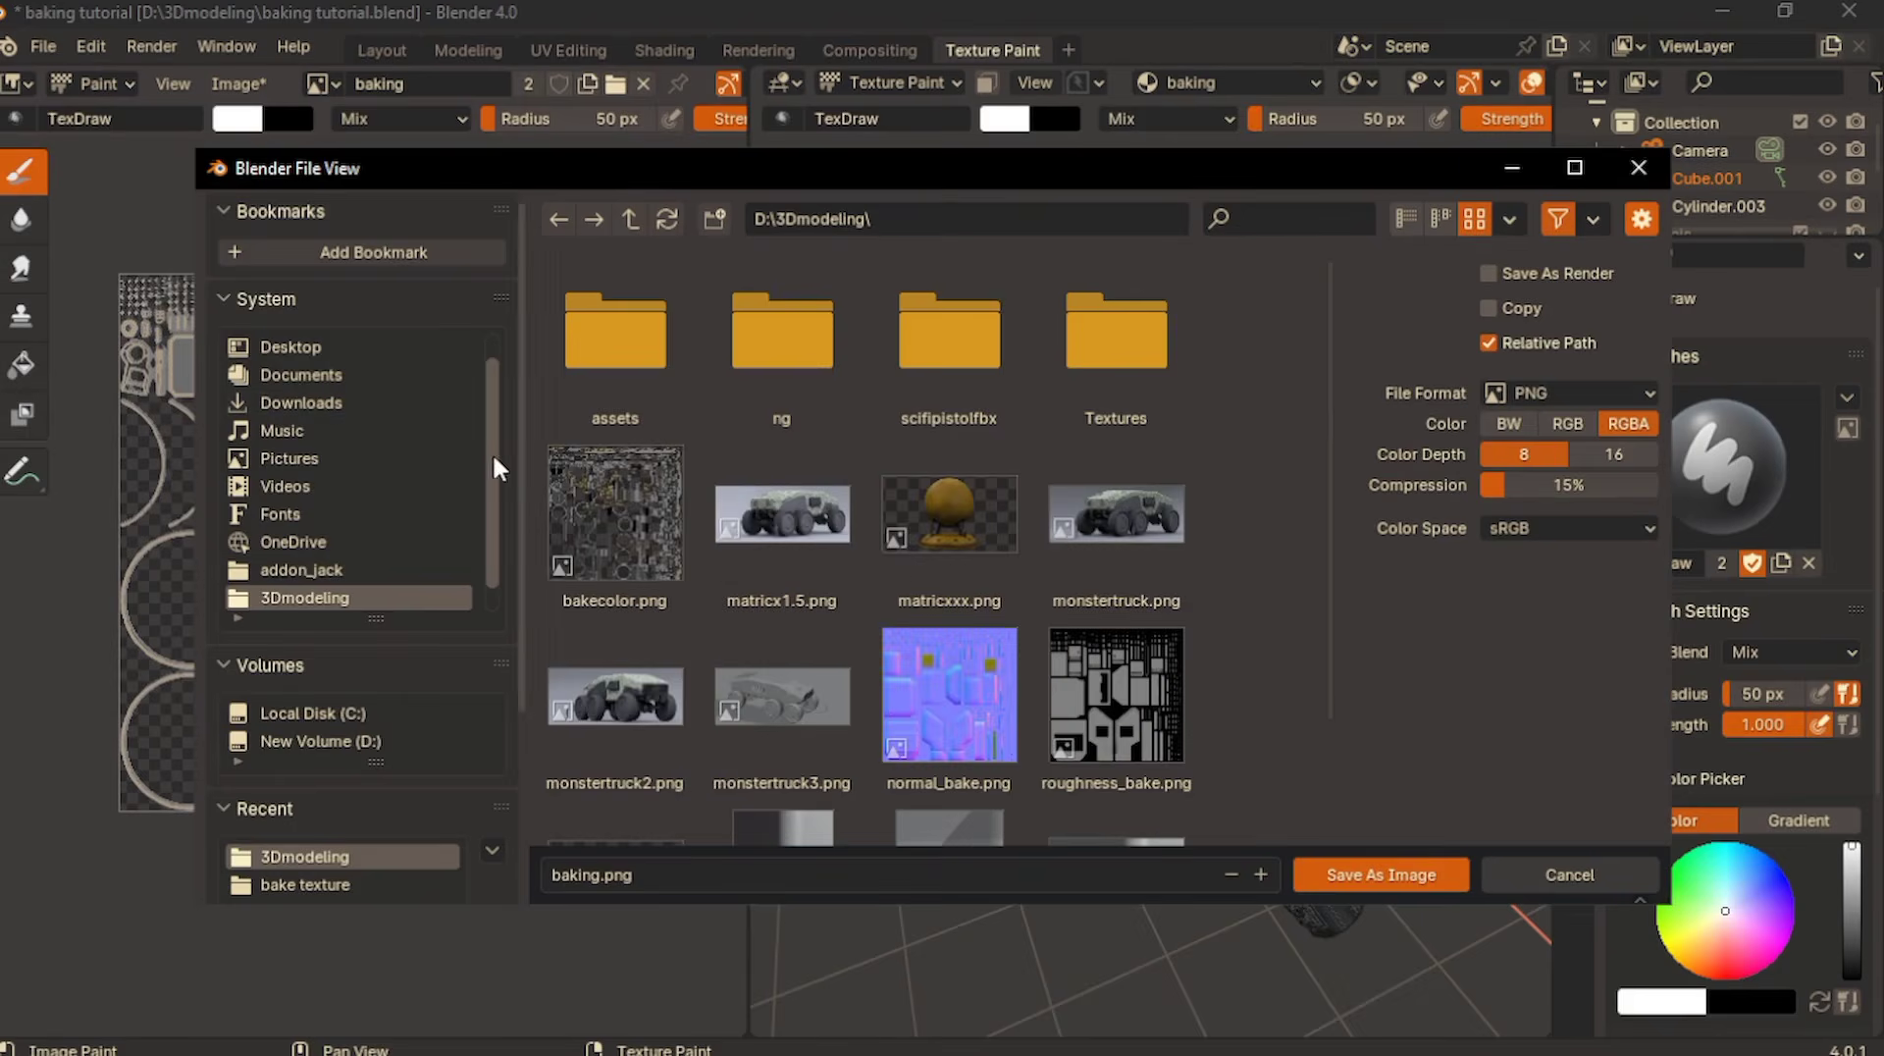
{"action": "left_click", "coordinate": [363, 743]}
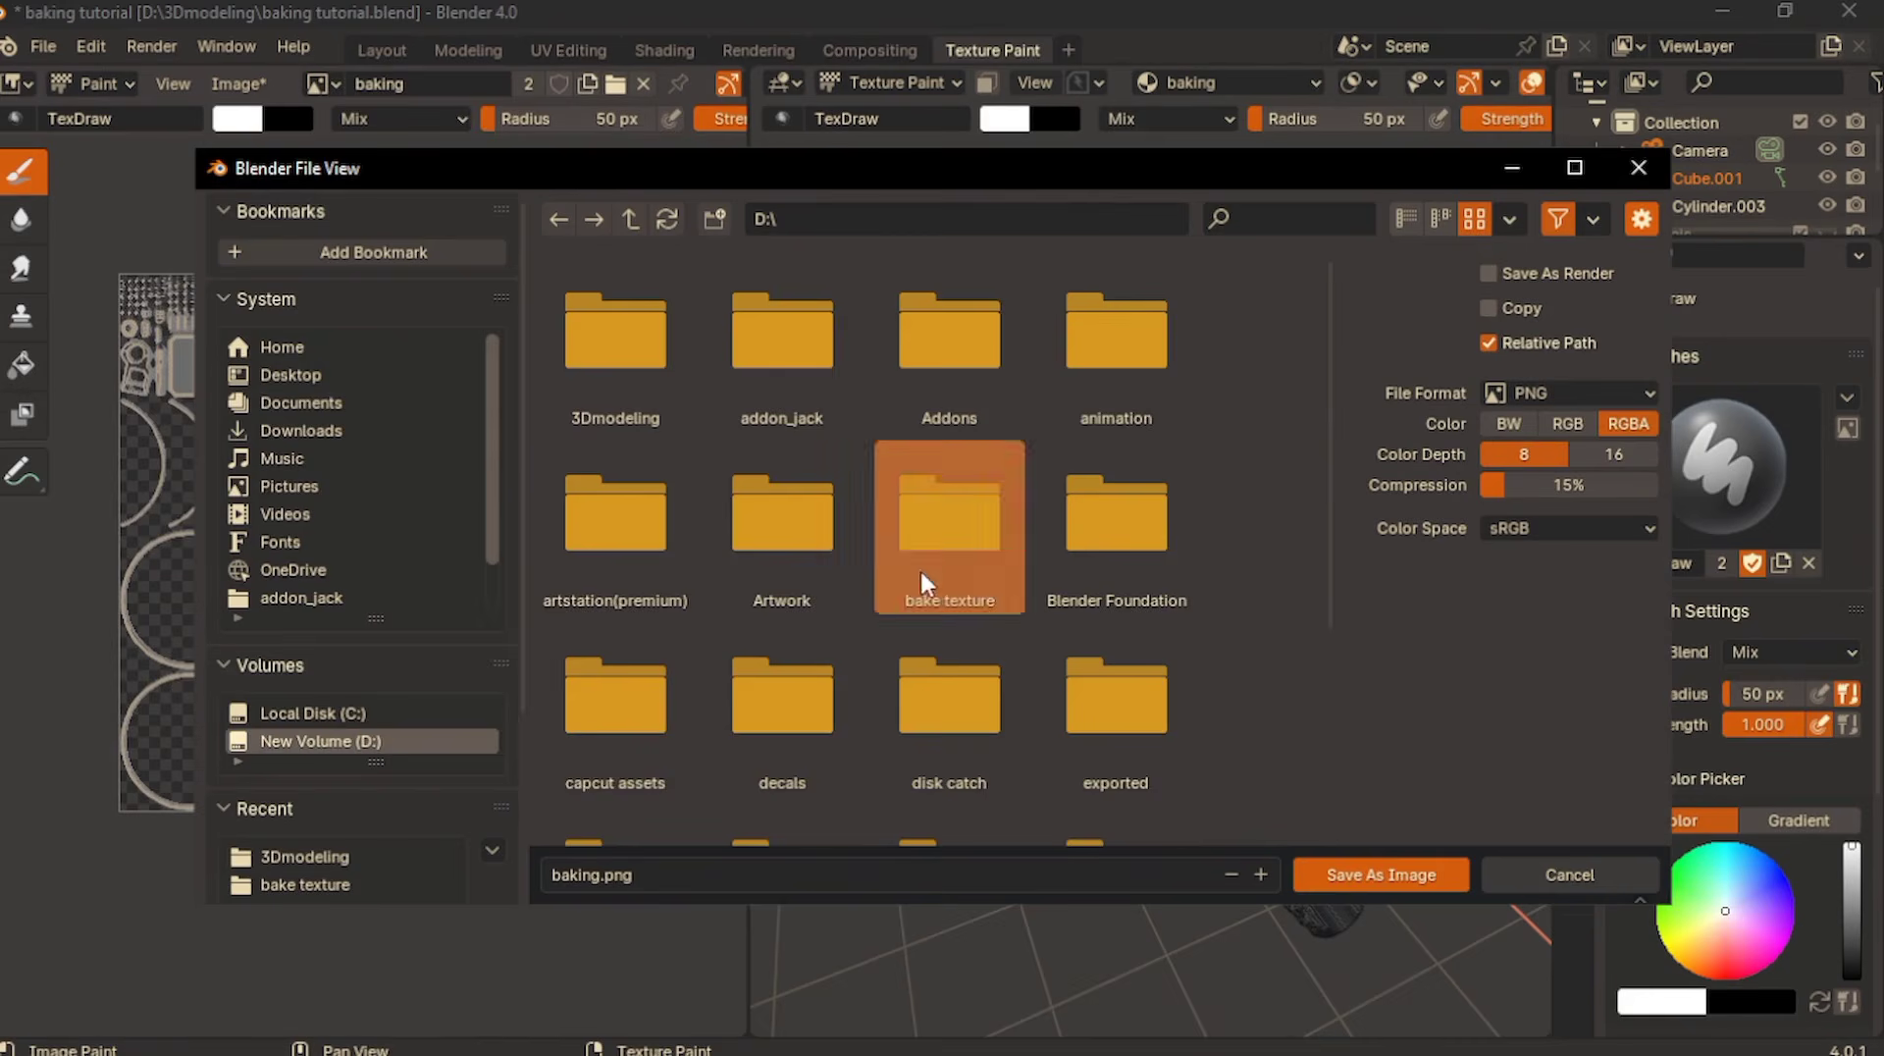
{"action": "double_click", "coordinate": [927, 574]}
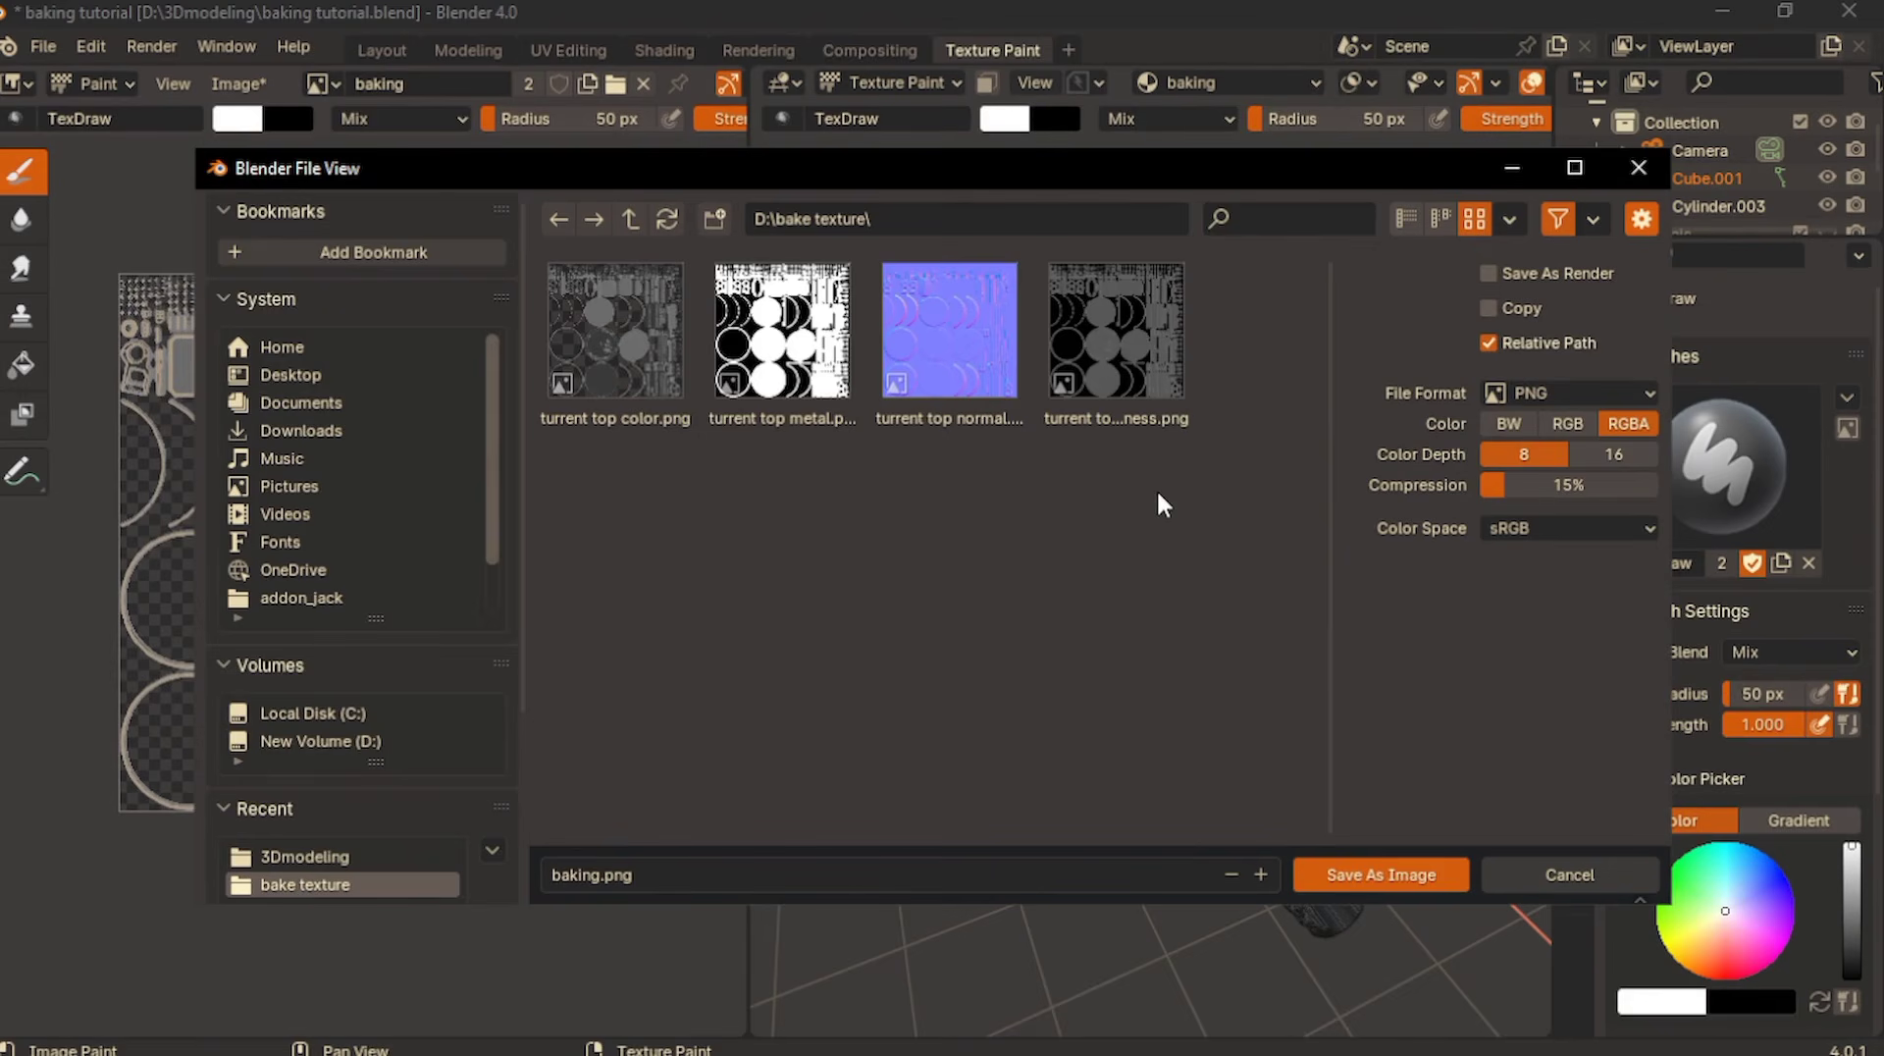
- Delete the four existing "turrent top" texture files from the bake texture folder
{"action": "left_click_drag", "start_coordinate": [1156, 487], "coordinate": [545, 261]}
{"action": "key", "text": "Delete"}
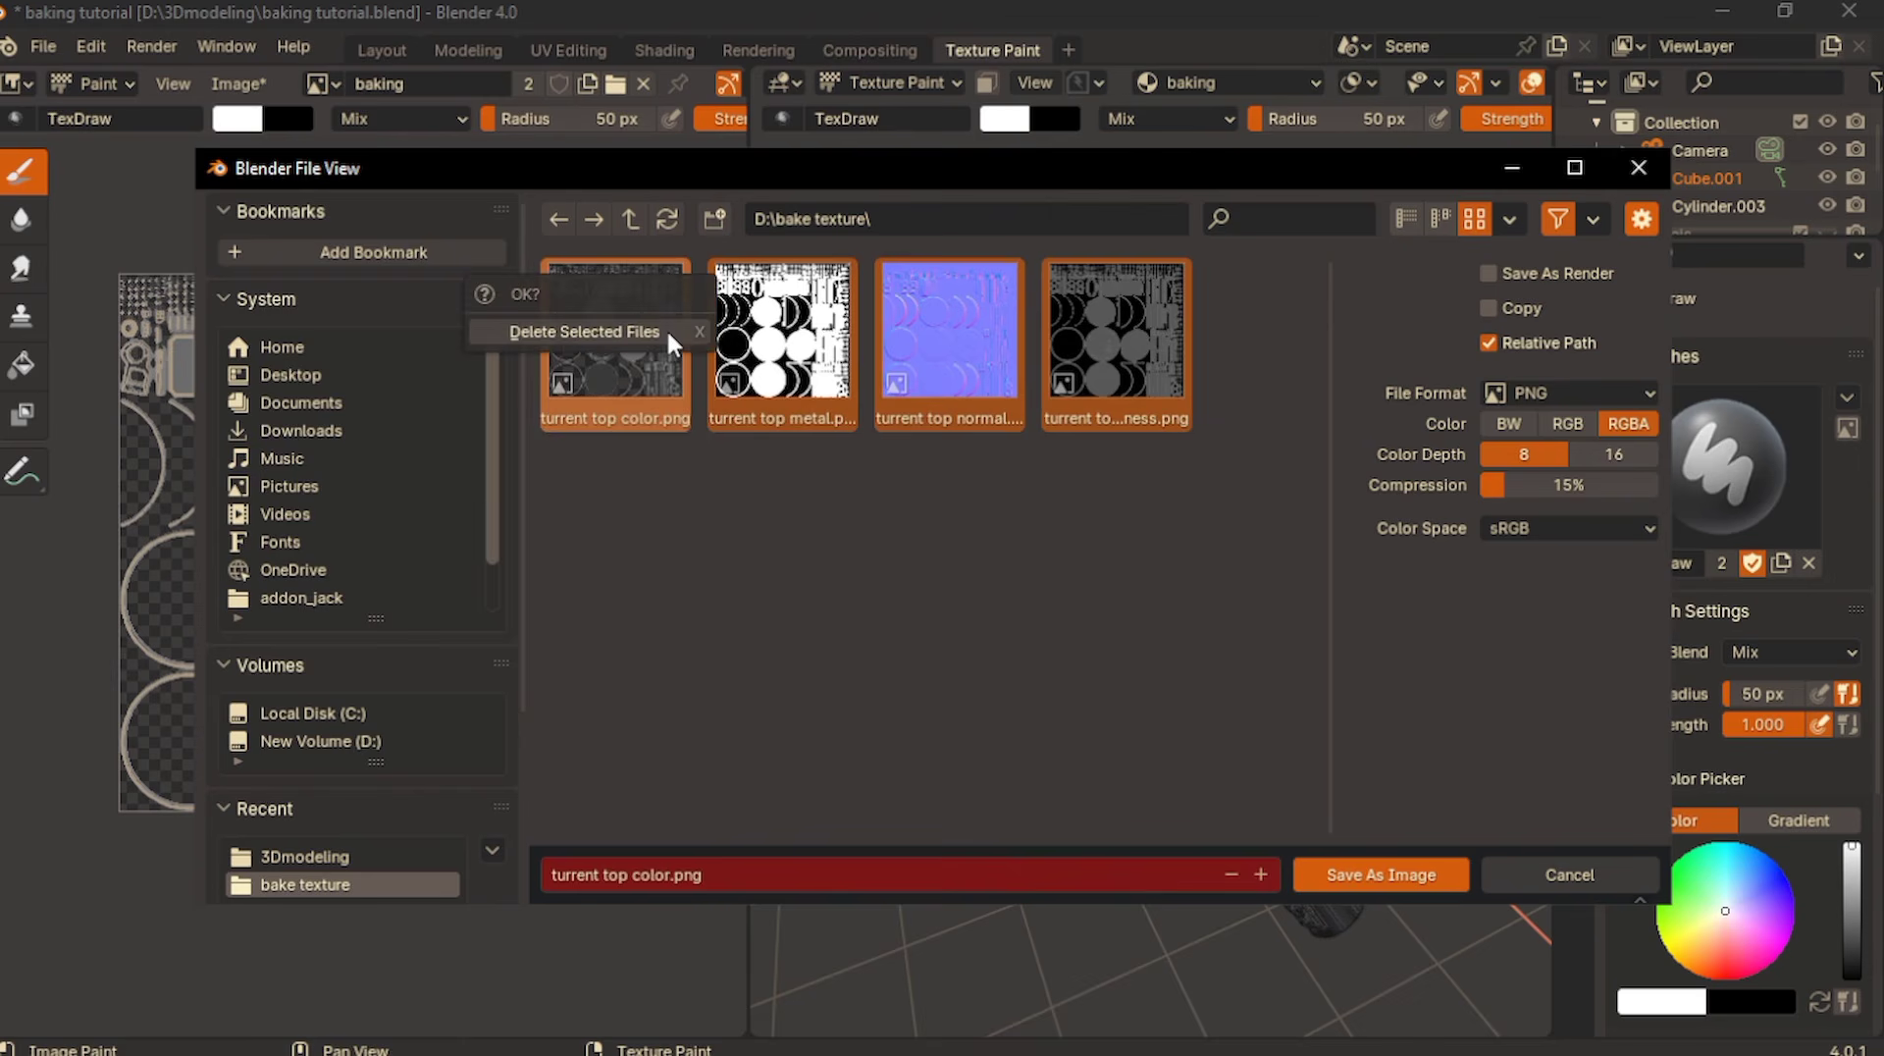
{"action": "left_click", "coordinate": [669, 335]}
- Save the baked image under the file name turrent top color.png in the bake texture folder
{"action": "left_click", "coordinate": [574, 878]}
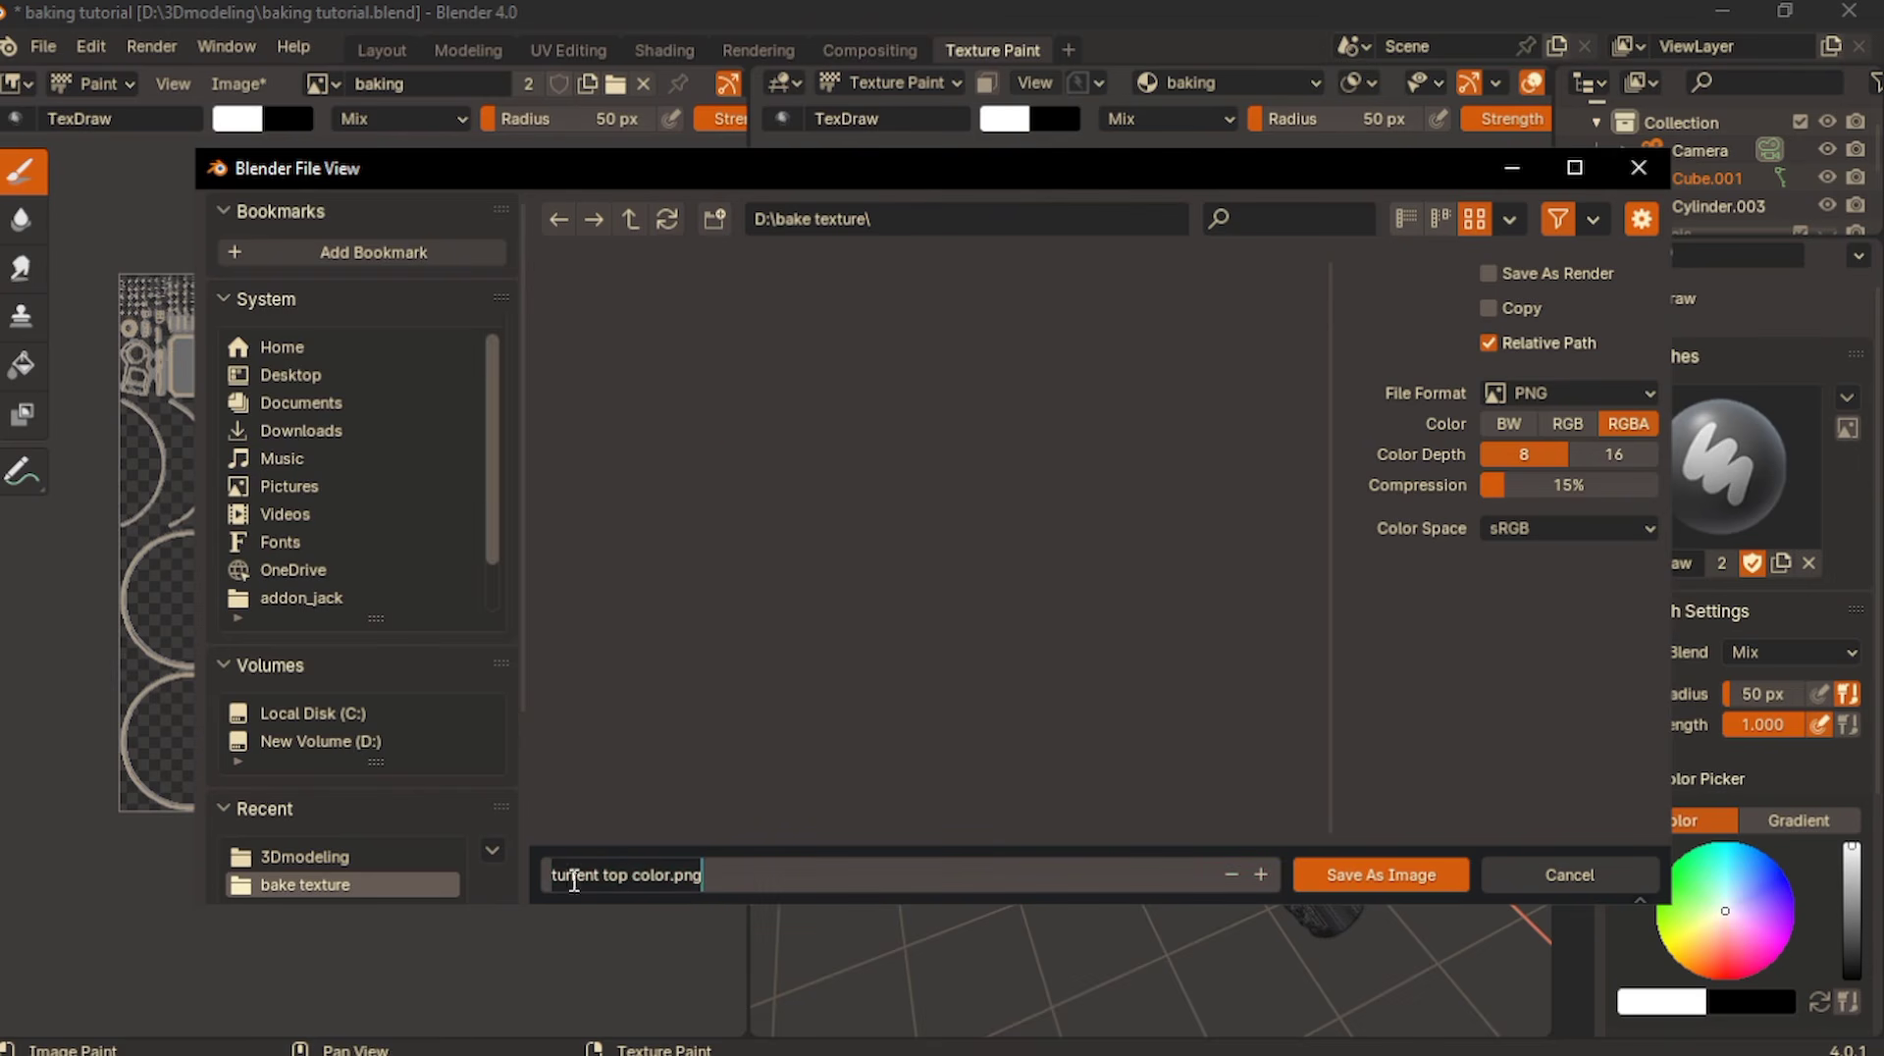
{"action": "left_click_drag", "start_coordinate": [633, 875], "coordinate": [671, 874]}
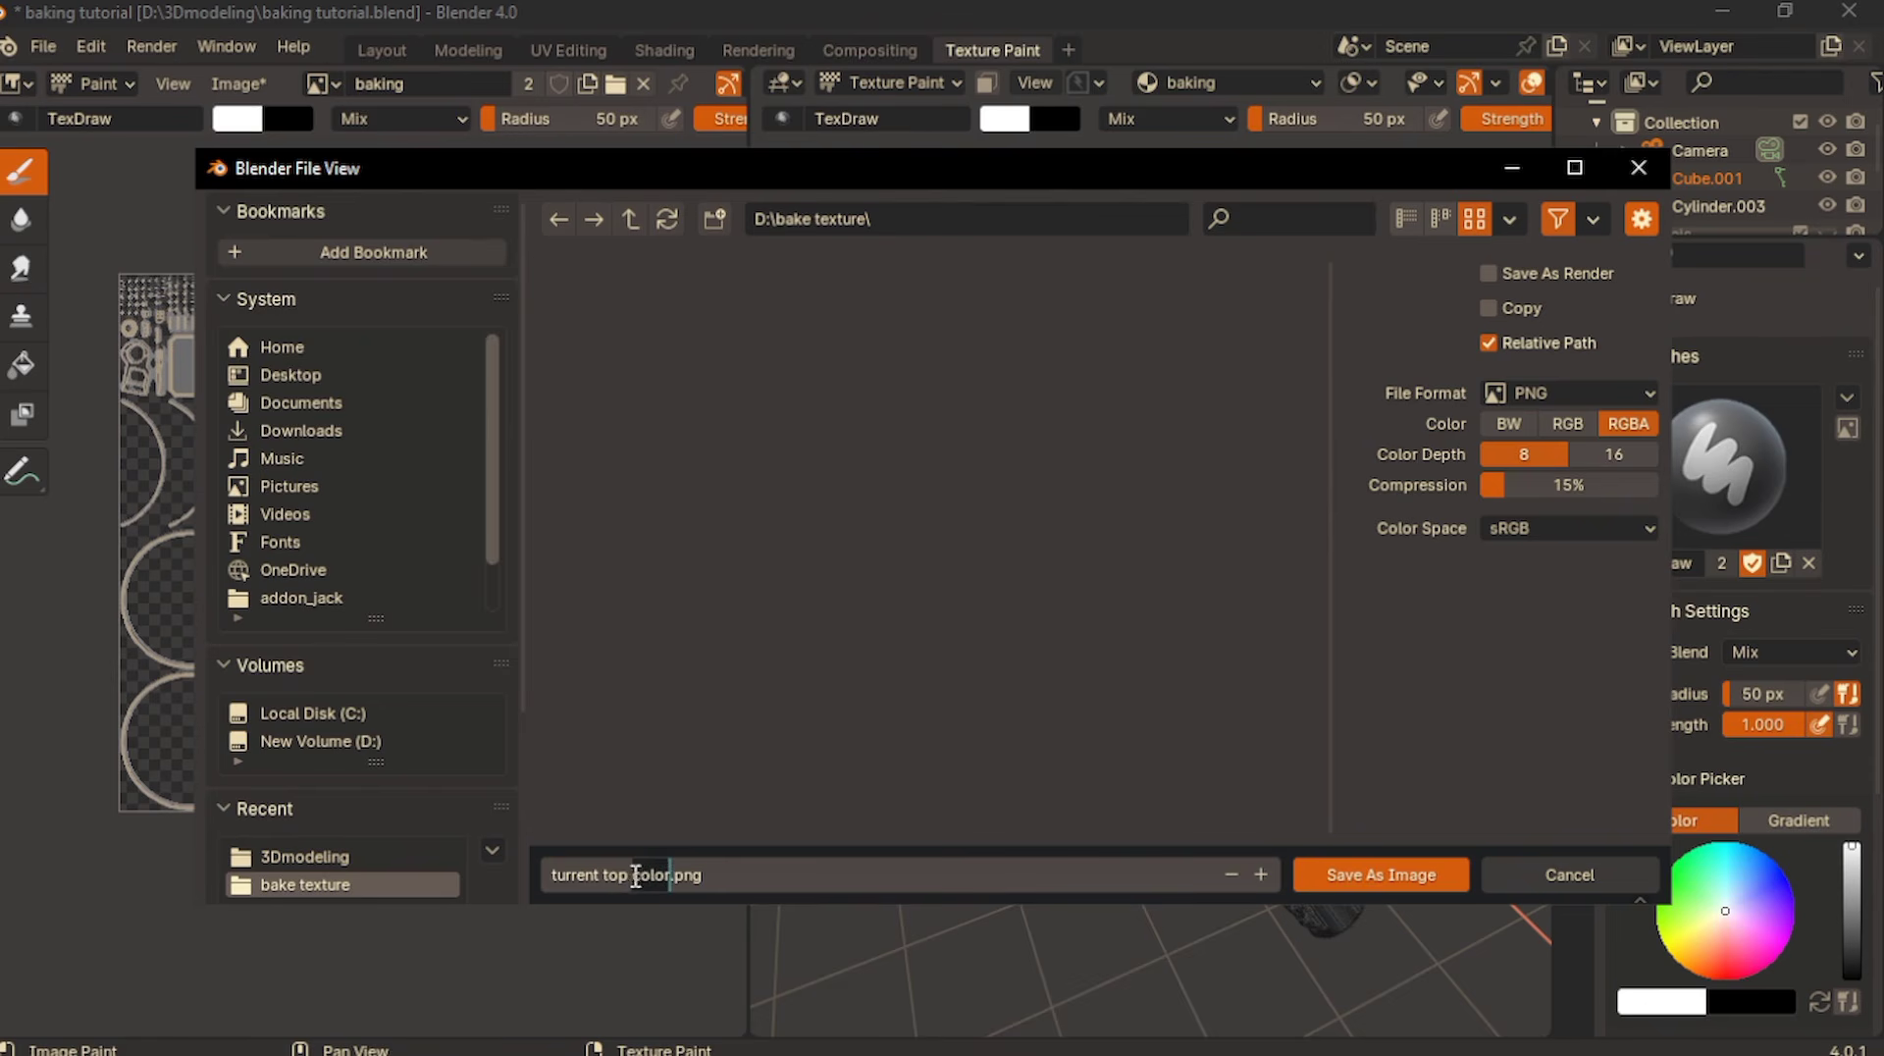
{"action": "left_click", "coordinate": [726, 878]}
{"action": "left_click", "coordinate": [1384, 874]}
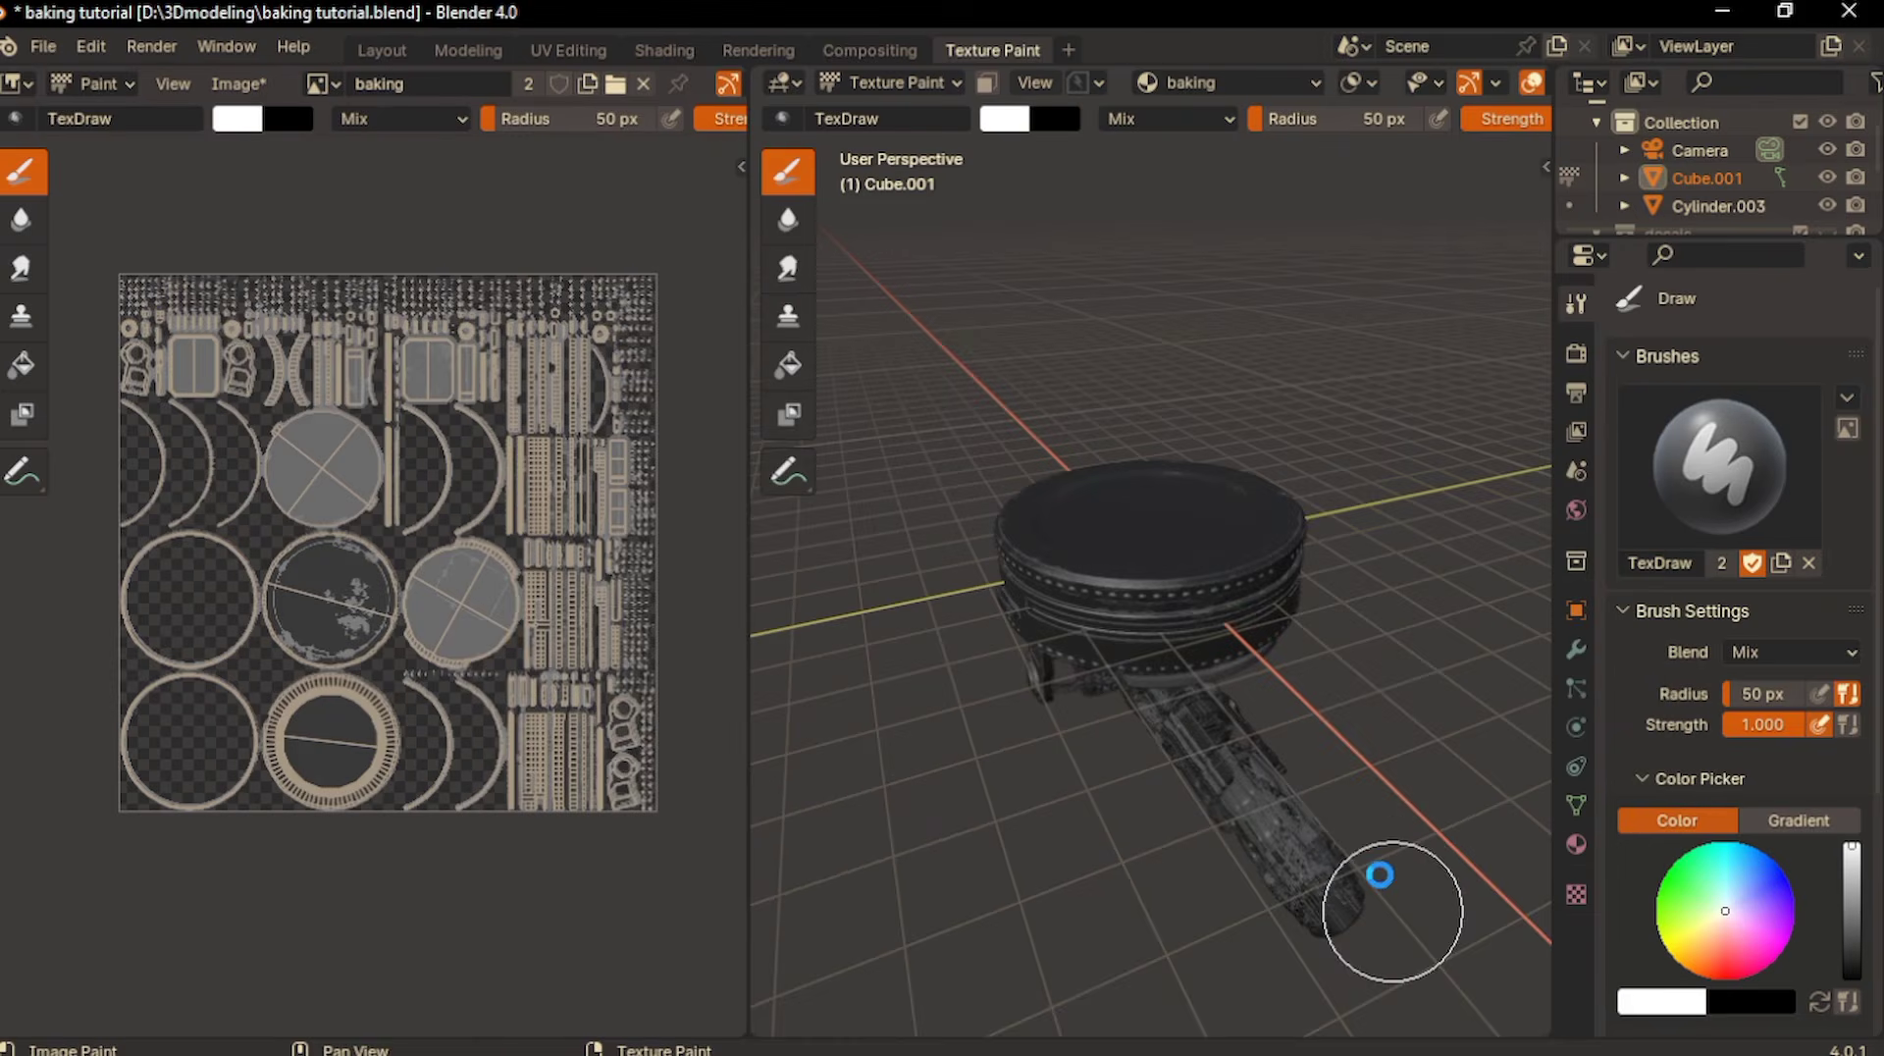
- Return to the Shading workspace and set the bake type to Roughness
{"action": "left_click", "coordinate": [655, 50]}
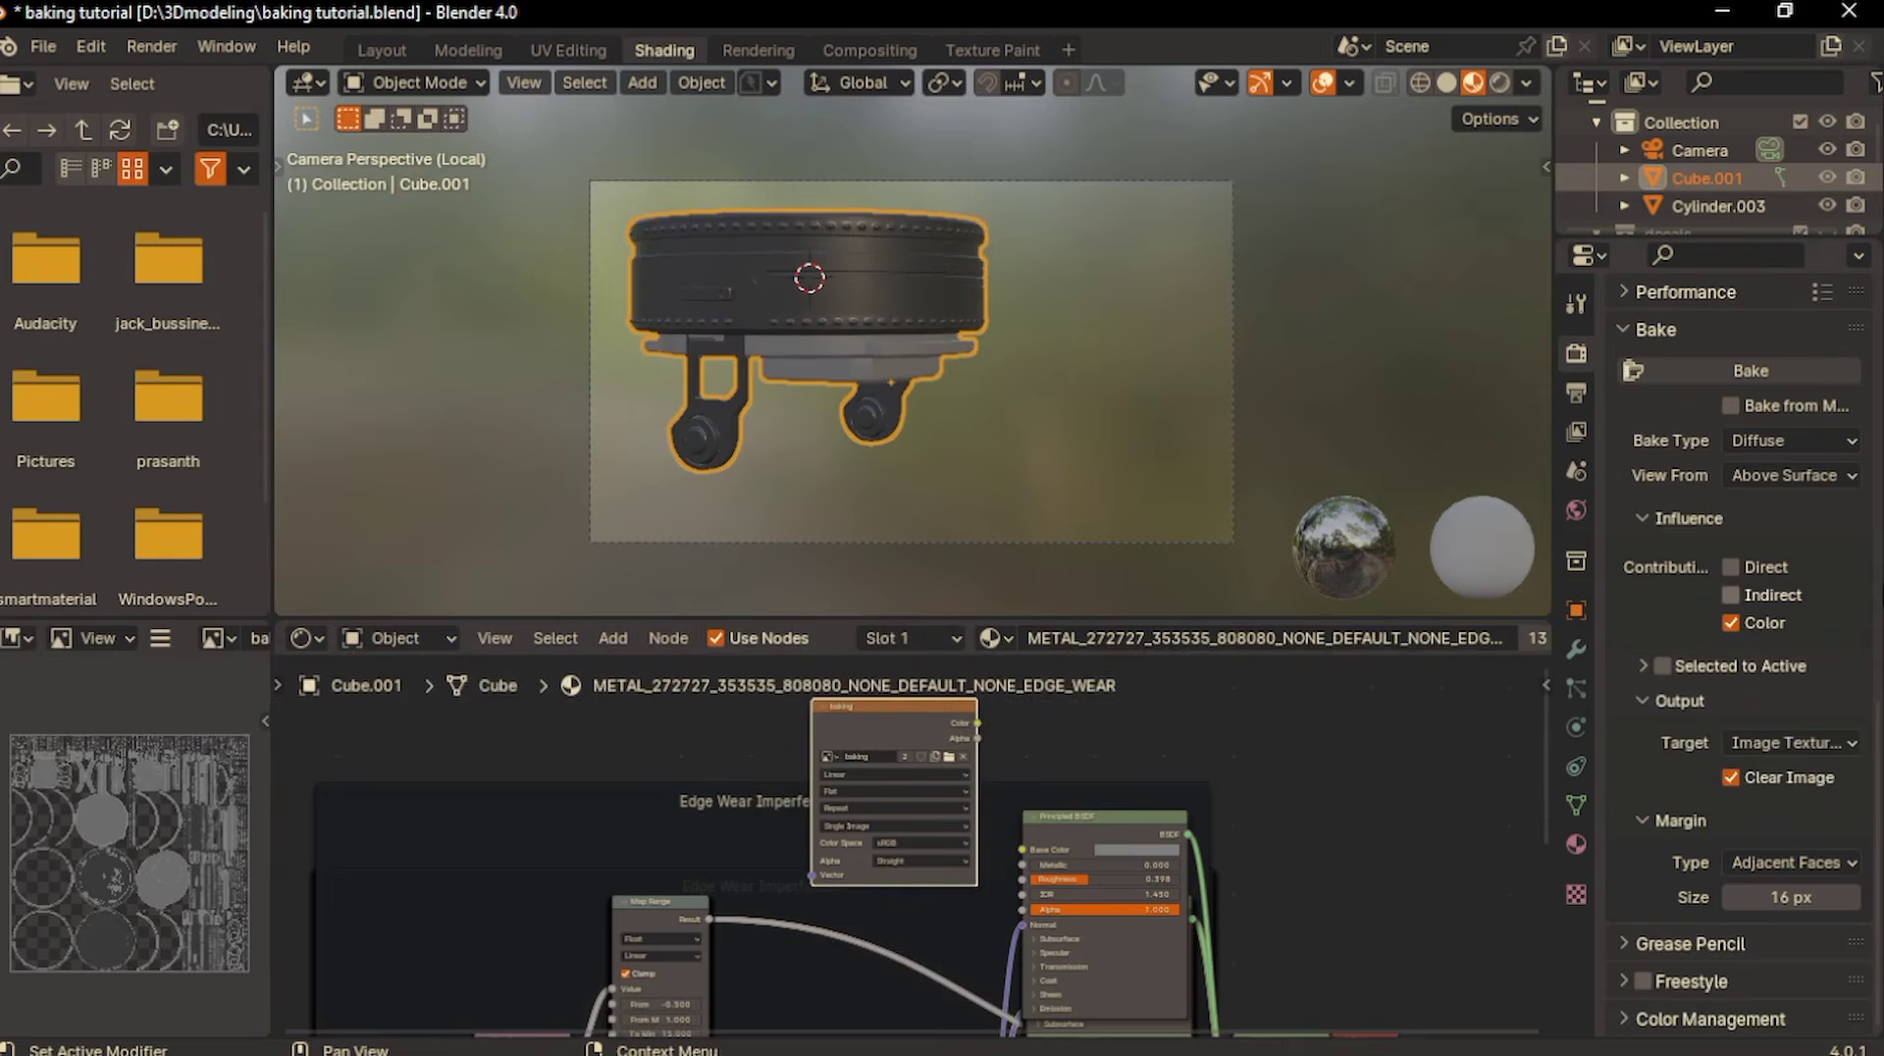
{"action": "left_click", "coordinate": [1780, 444]}
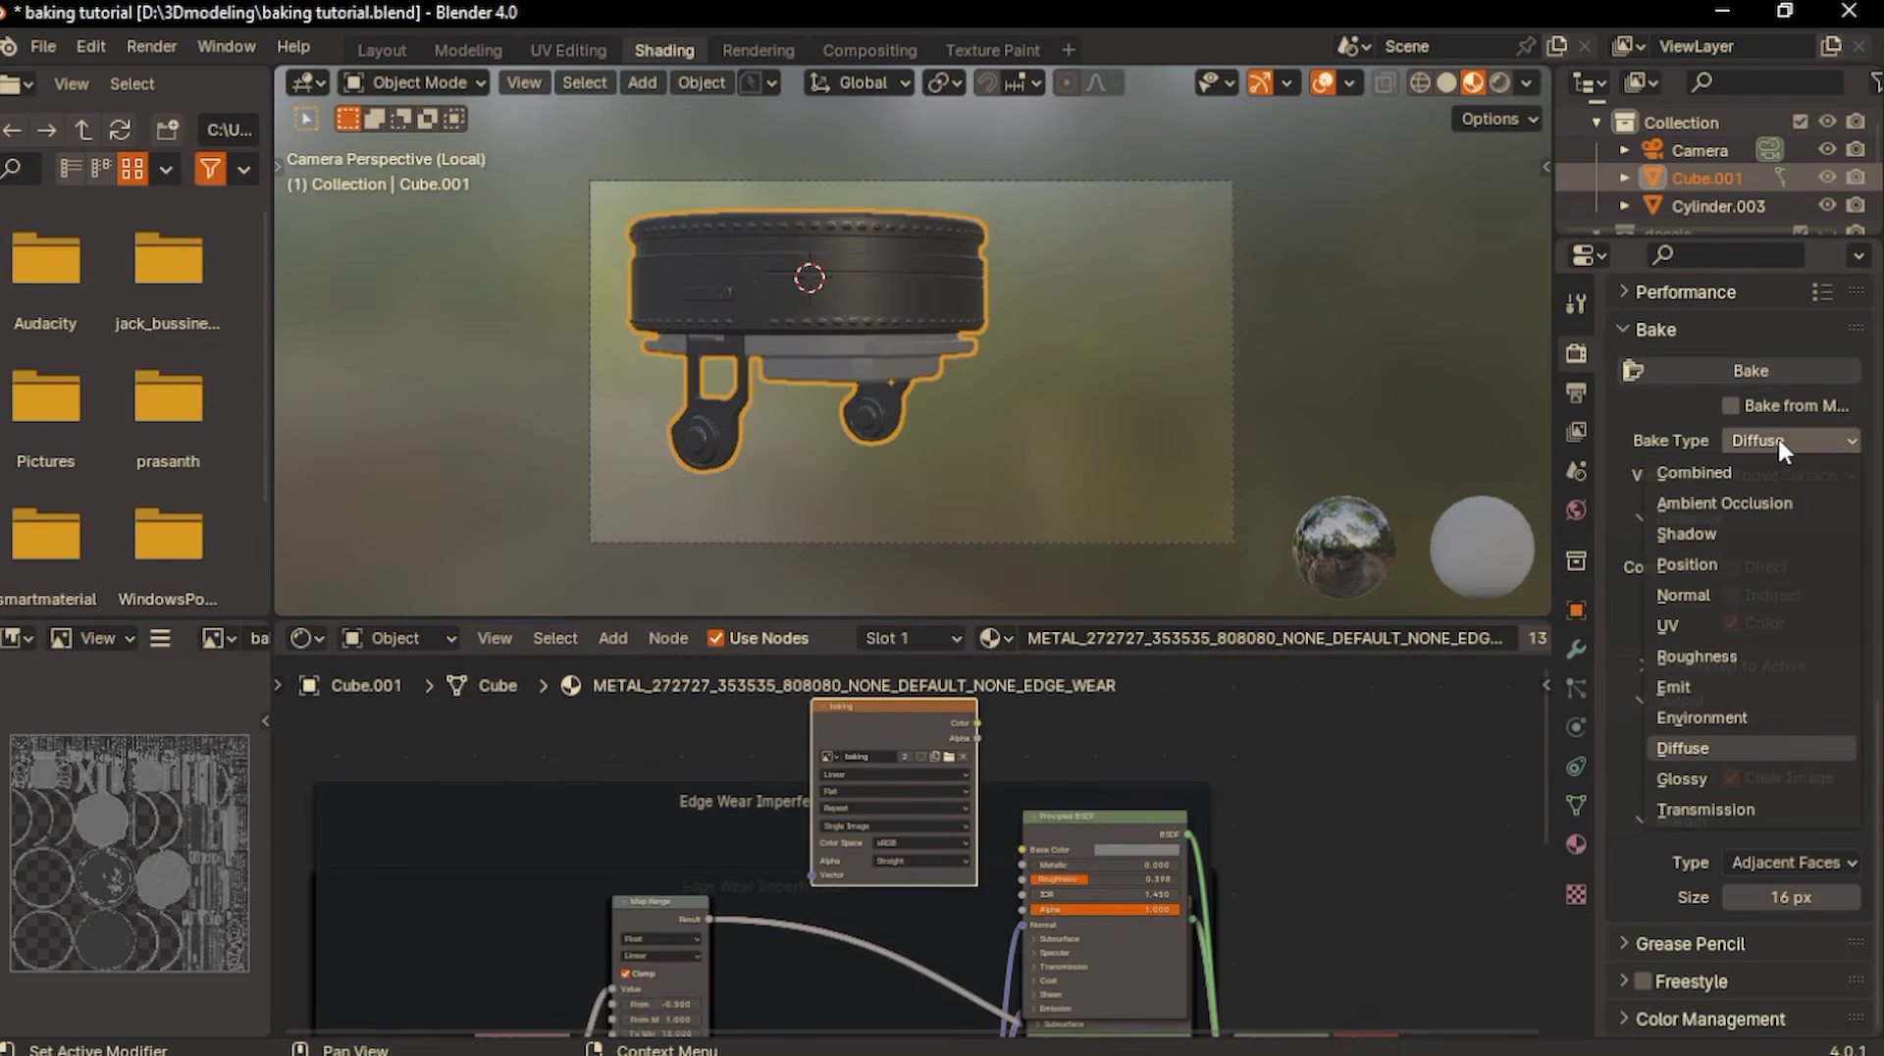
{"action": "left_click", "coordinate": [1711, 654]}
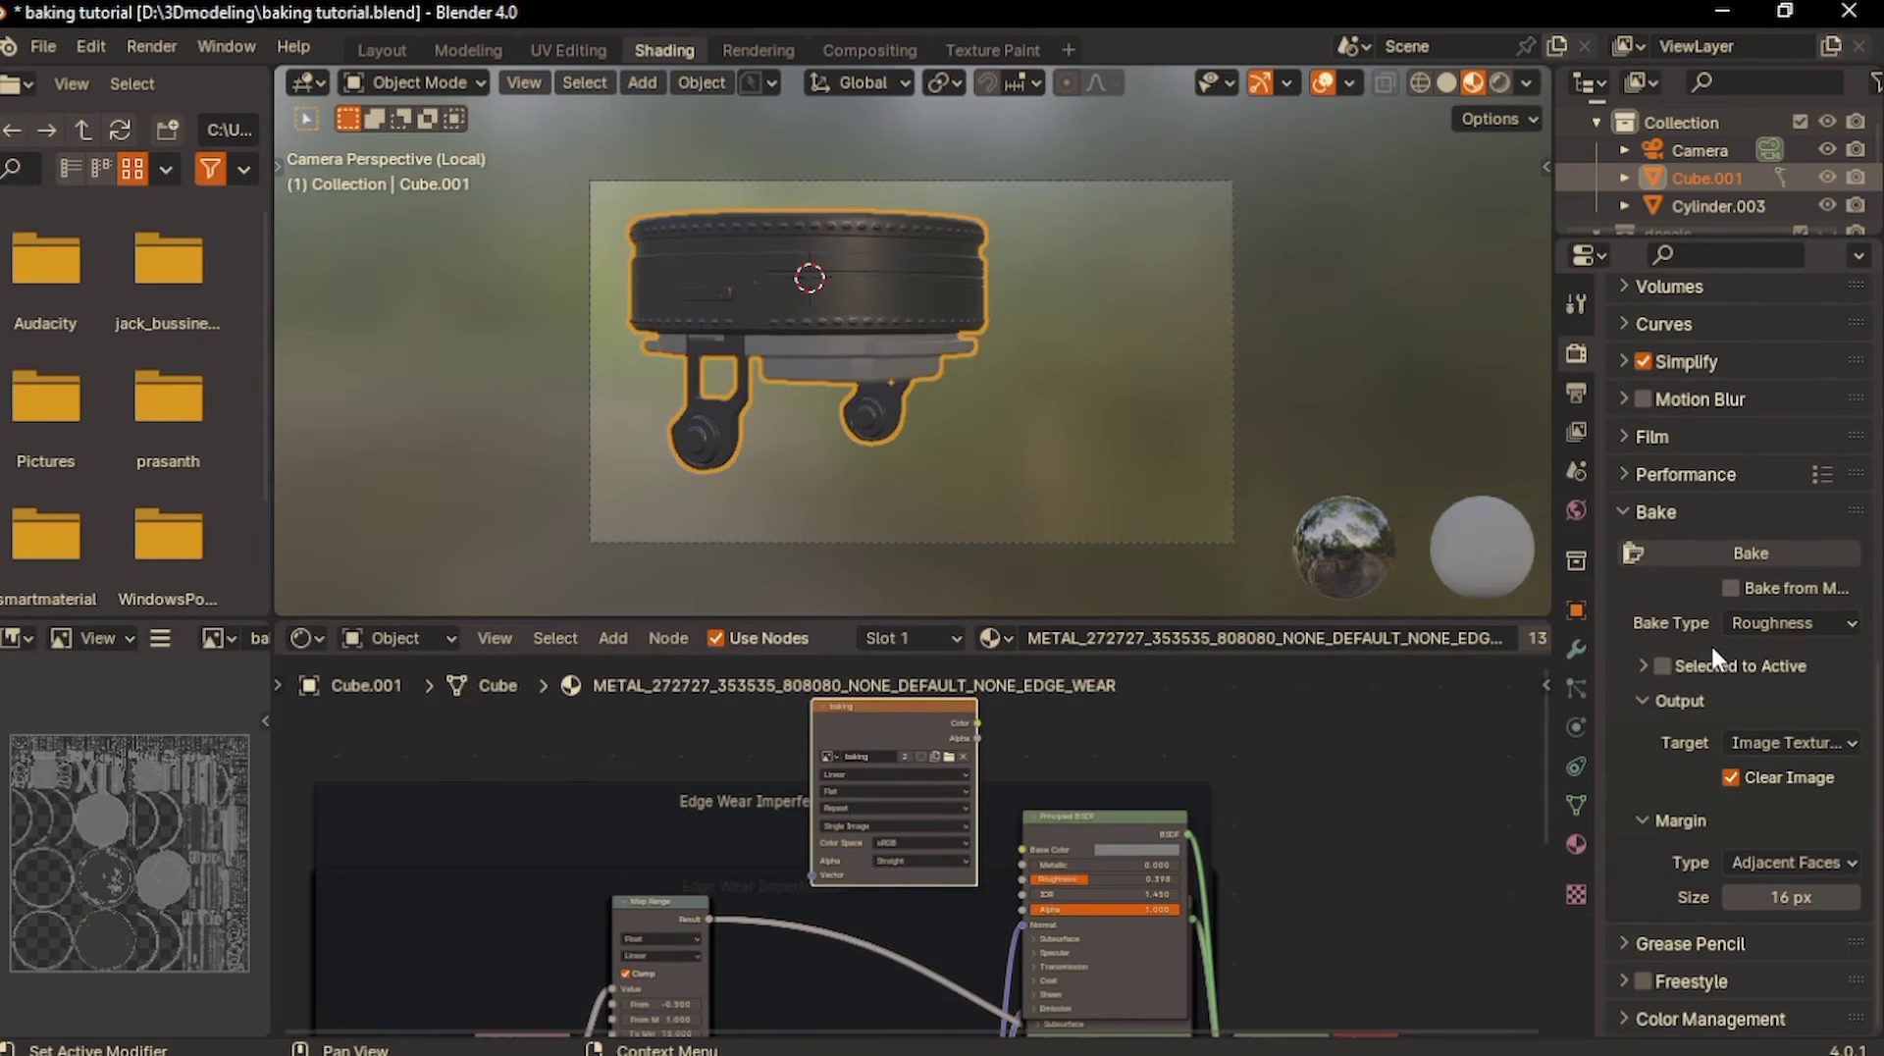
- Set Metallic back to 1 on the upper Principled BSDF node of METAL_272727
{"action": "middle_click_drag", "start_coordinate": [1096, 858], "coordinate": [1068, 746]}
{"action": "double_click", "coordinate": [1081, 833]}
{"action": "type", "text": "1"}
{"action": "key", "text": "Return"}
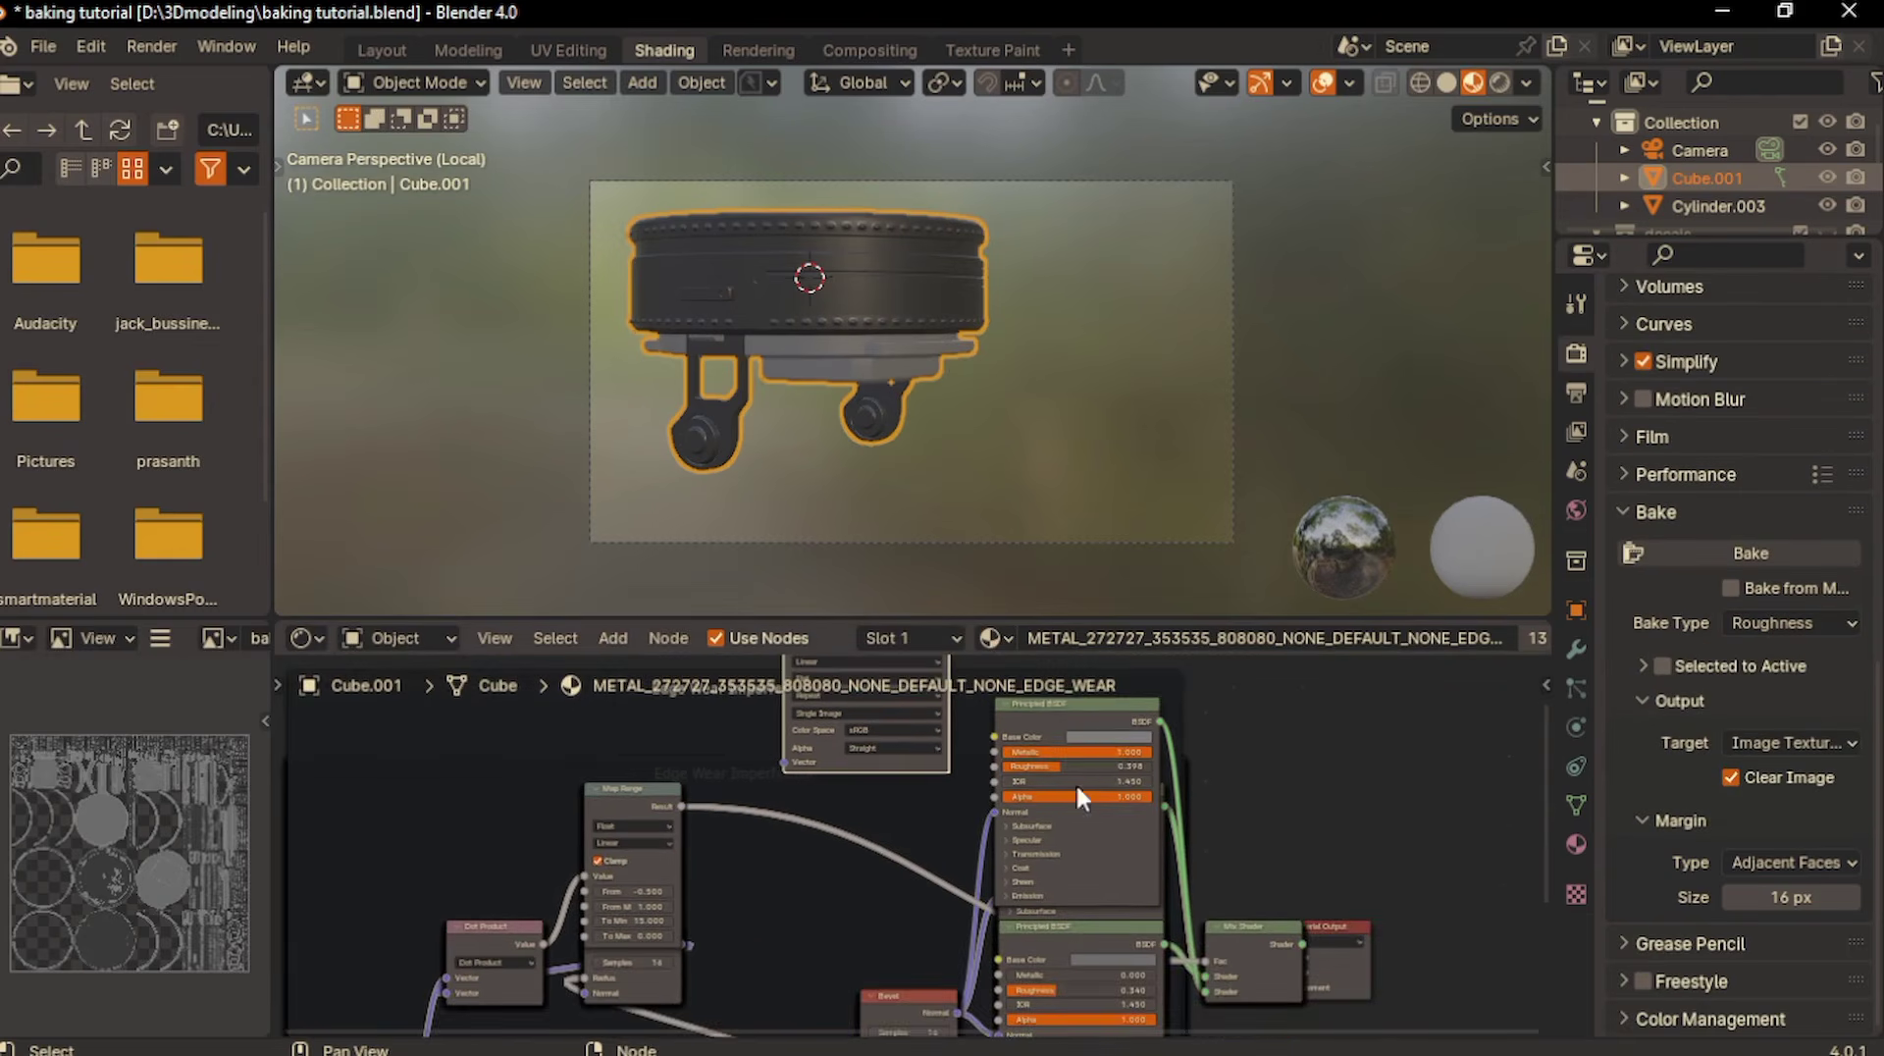
- Set Metallic to 1 on the lower Principled BSDF nodes of the METAL_272727 and METAL_0B0B0B materials
{"action": "double_click", "coordinate": [1062, 973]}
{"action": "type", "text": "1"}
{"action": "key", "text": "Return"}
{"action": "left_click", "coordinate": [1576, 844]}
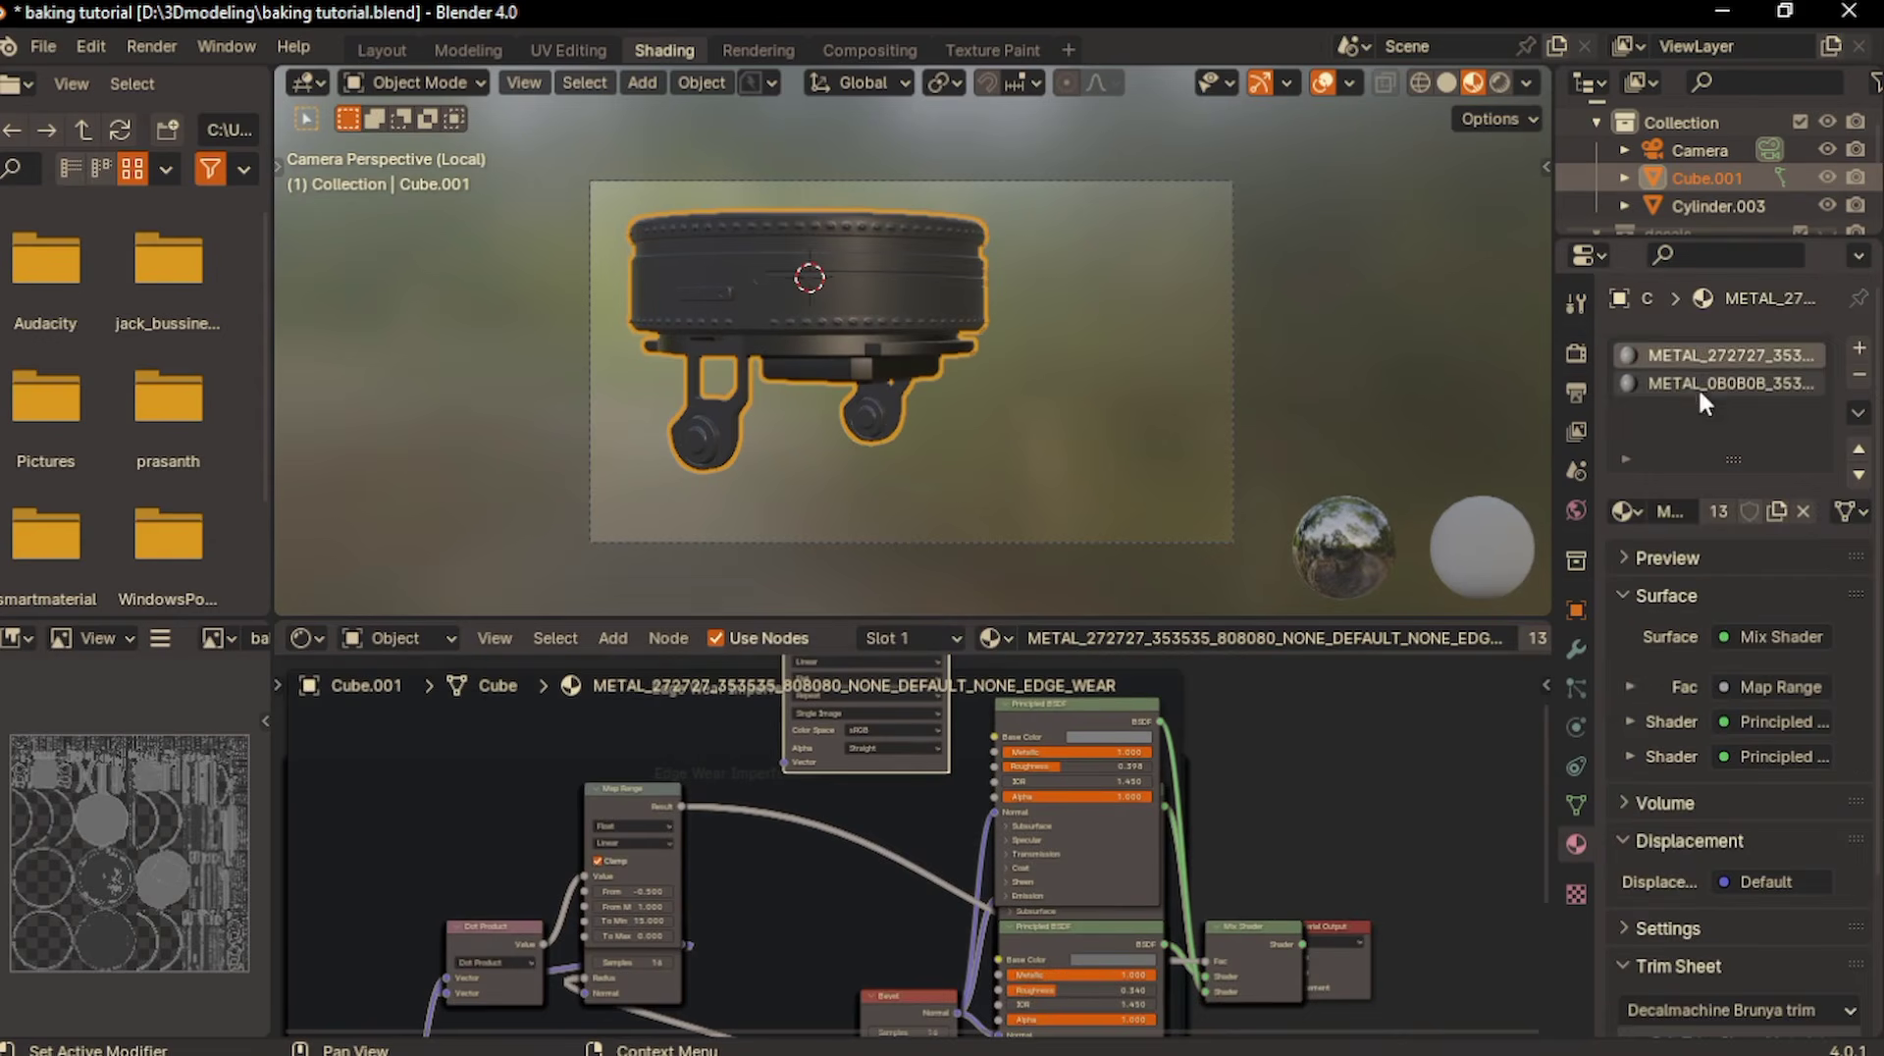
{"action": "left_click", "coordinate": [1727, 383]}
{"action": "double_click", "coordinate": [1053, 974]}
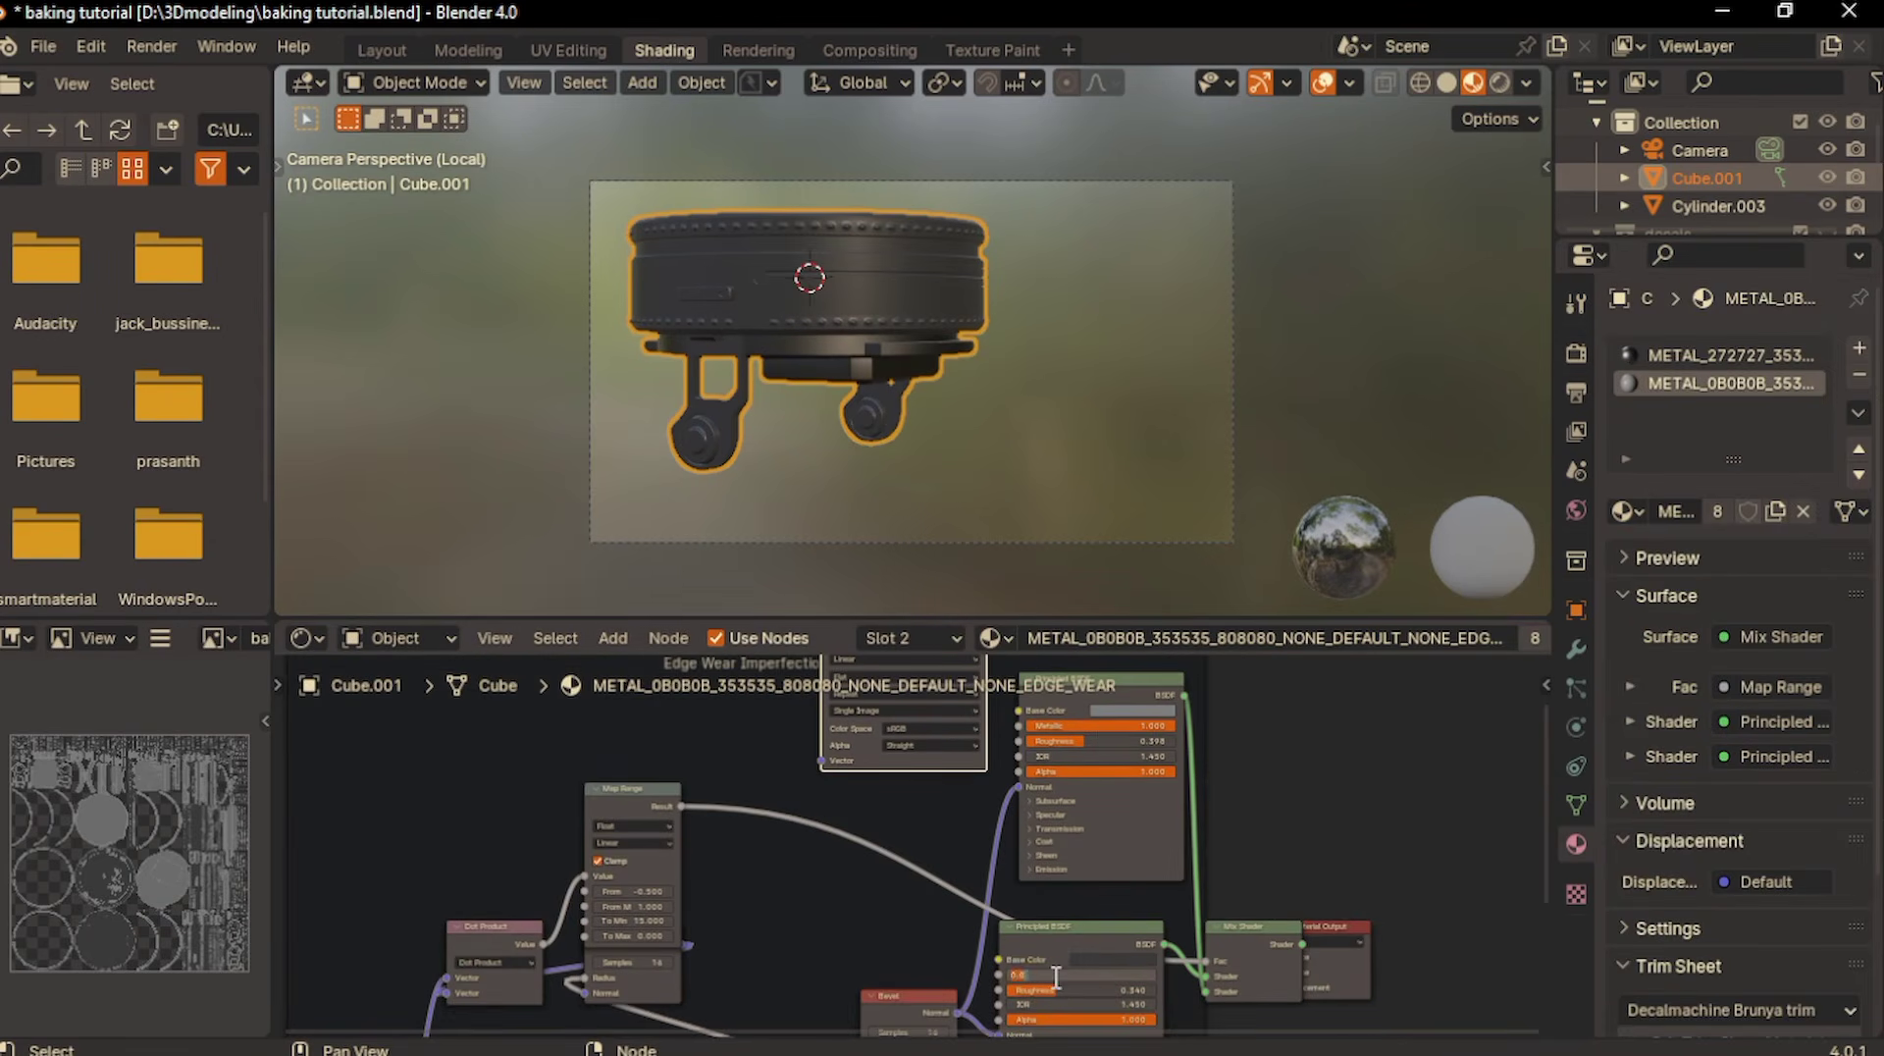
{"action": "type", "text": "1"}
{"action": "key", "text": "Return"}
- Change the color space of the baking image texture node to Non-Color
{"action": "scroll", "coordinate": [1030, 863], "scroll_direction": "down", "scroll_amount": 3}
{"action": "middle_click_drag", "start_coordinate": [1005, 705], "coordinate": [996, 751]}
{"action": "scroll", "coordinate": [942, 722], "scroll_direction": "up", "scroll_amount": 3}
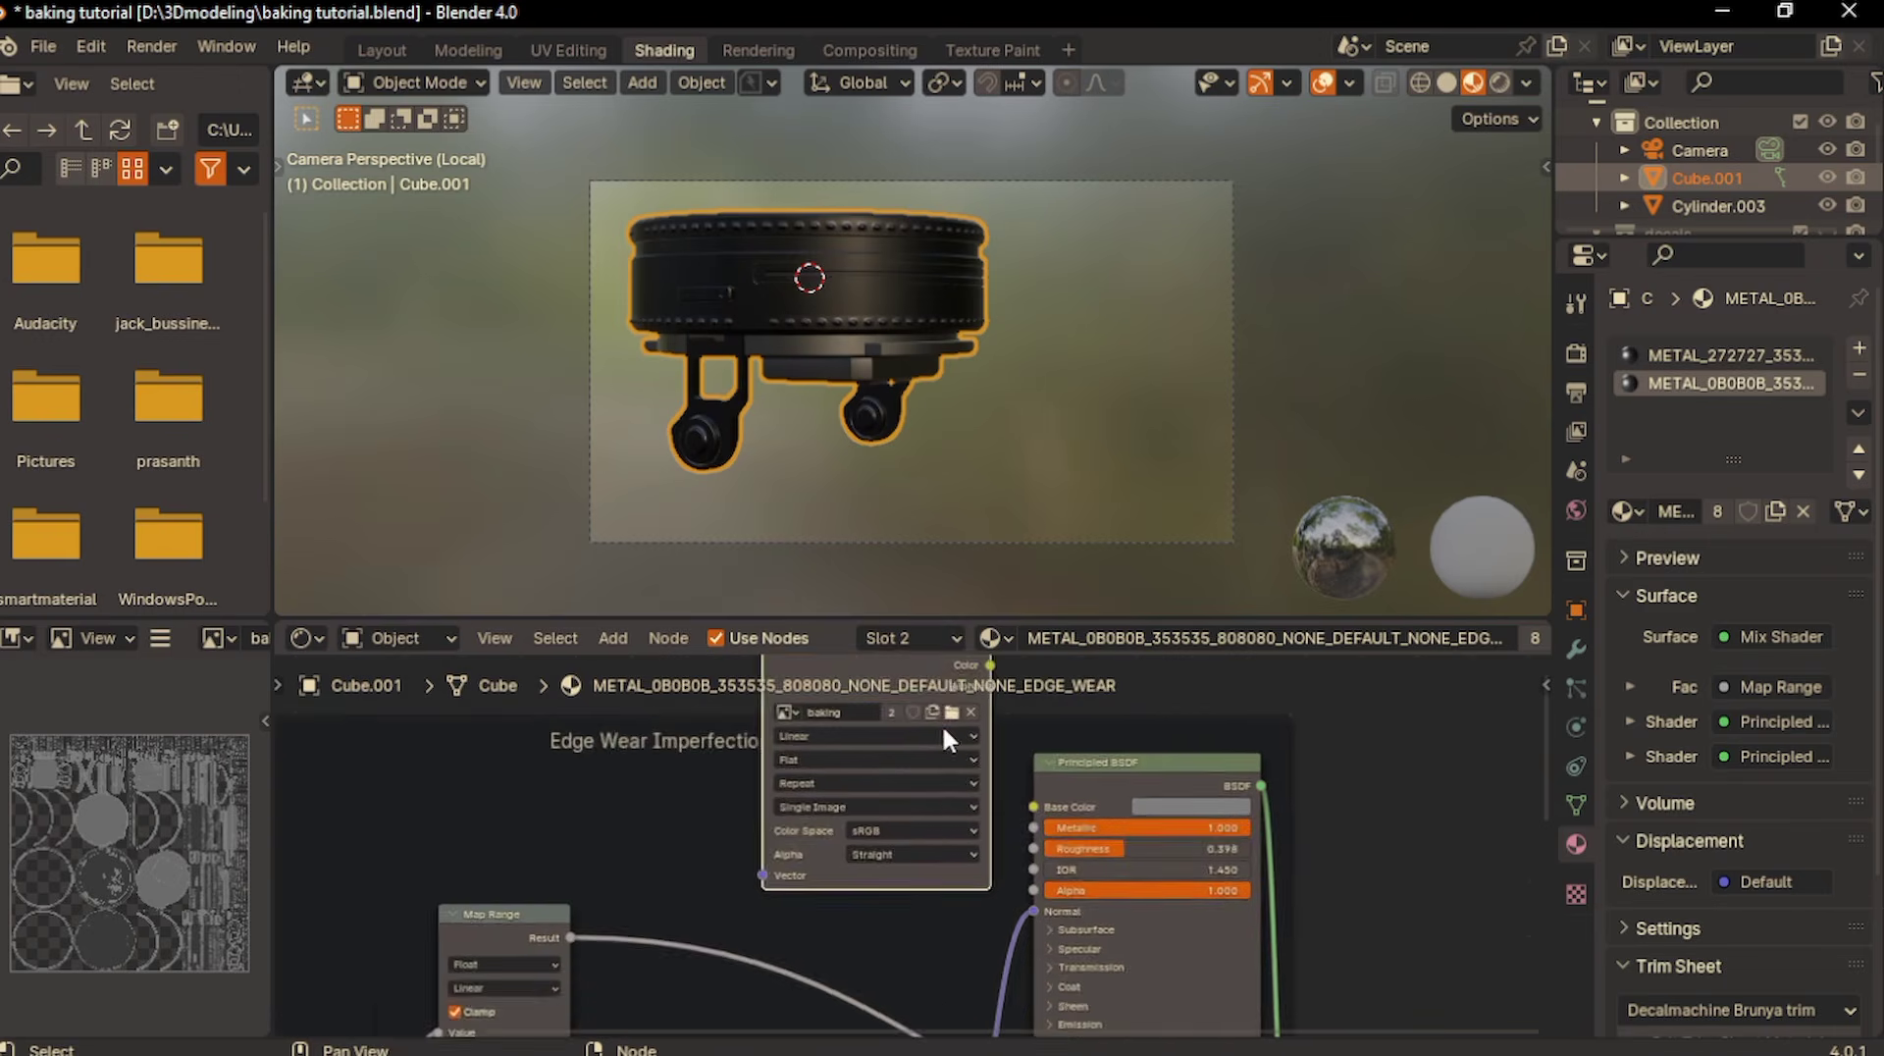
{"action": "left_click", "coordinate": [1575, 348]}
{"action": "scroll", "coordinate": [1699, 704], "scroll_direction": "down", "scroll_amount": 15}
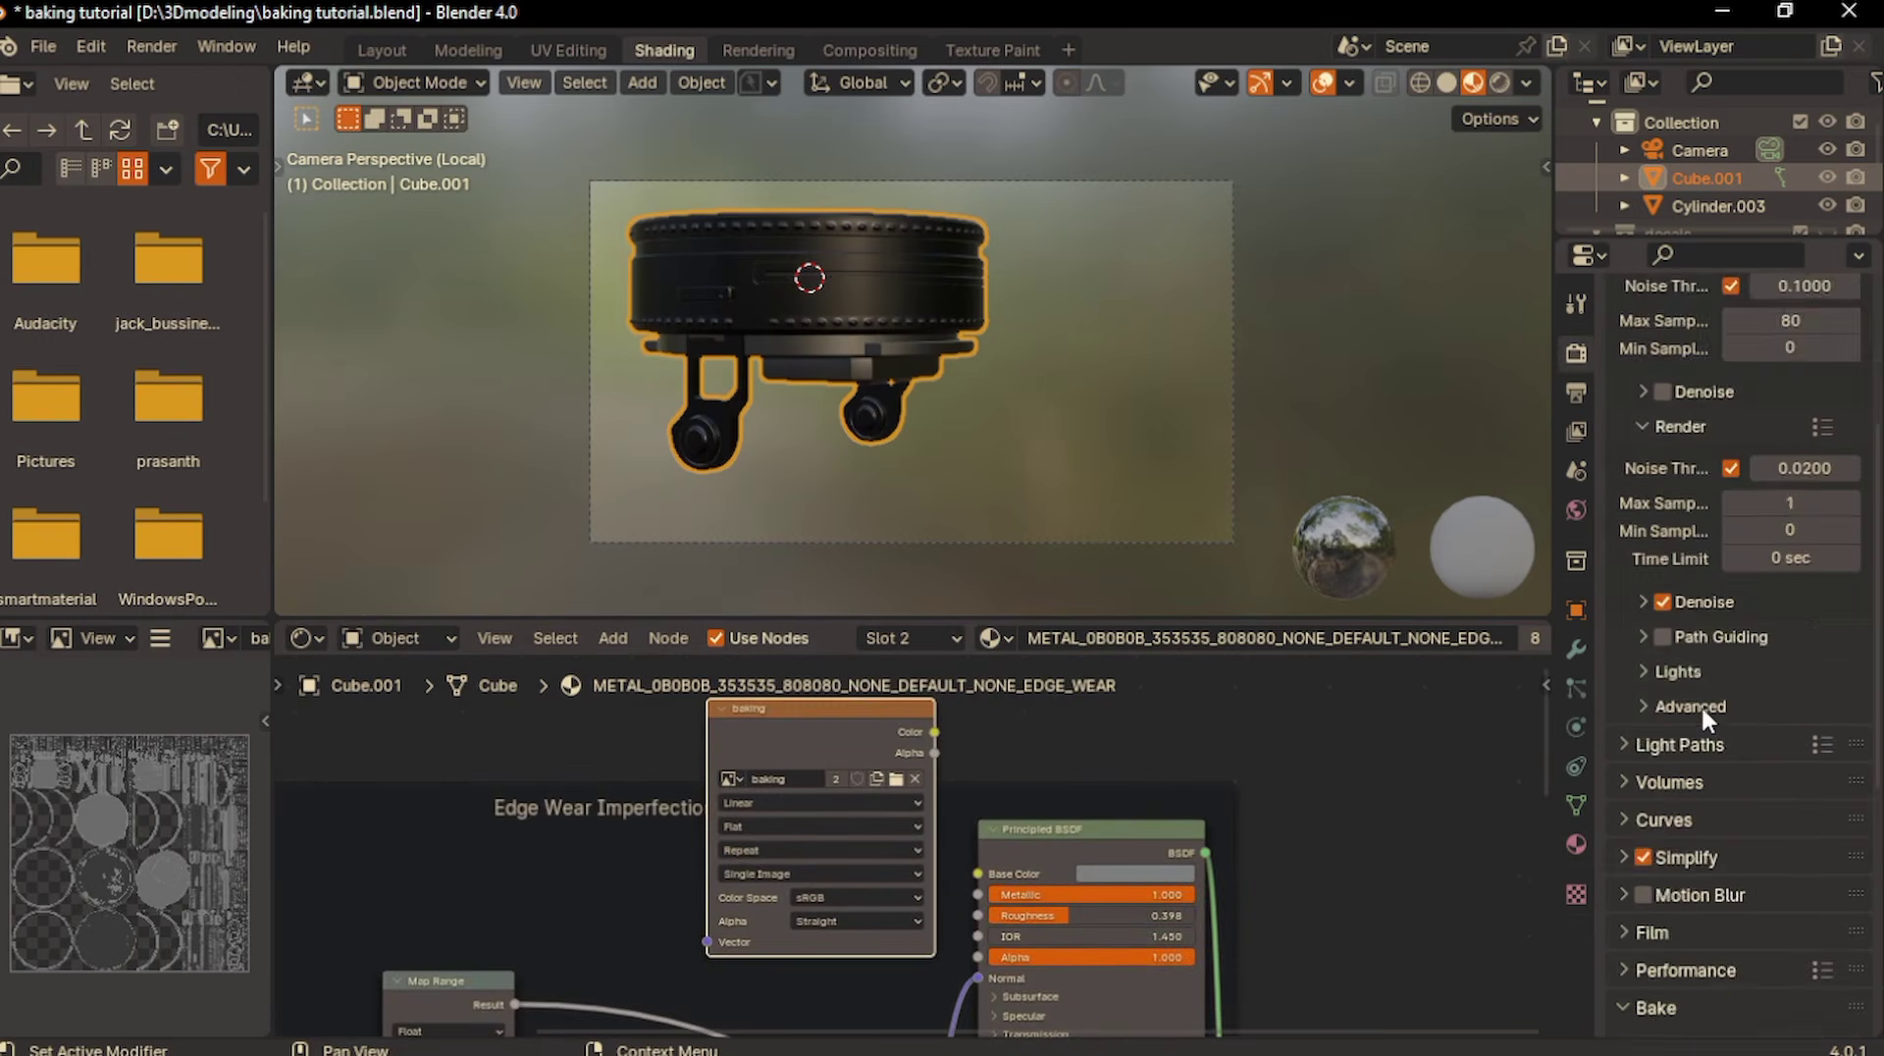
{"action": "scroll", "coordinate": [701, 879], "scroll_direction": "up", "scroll_amount": 2}
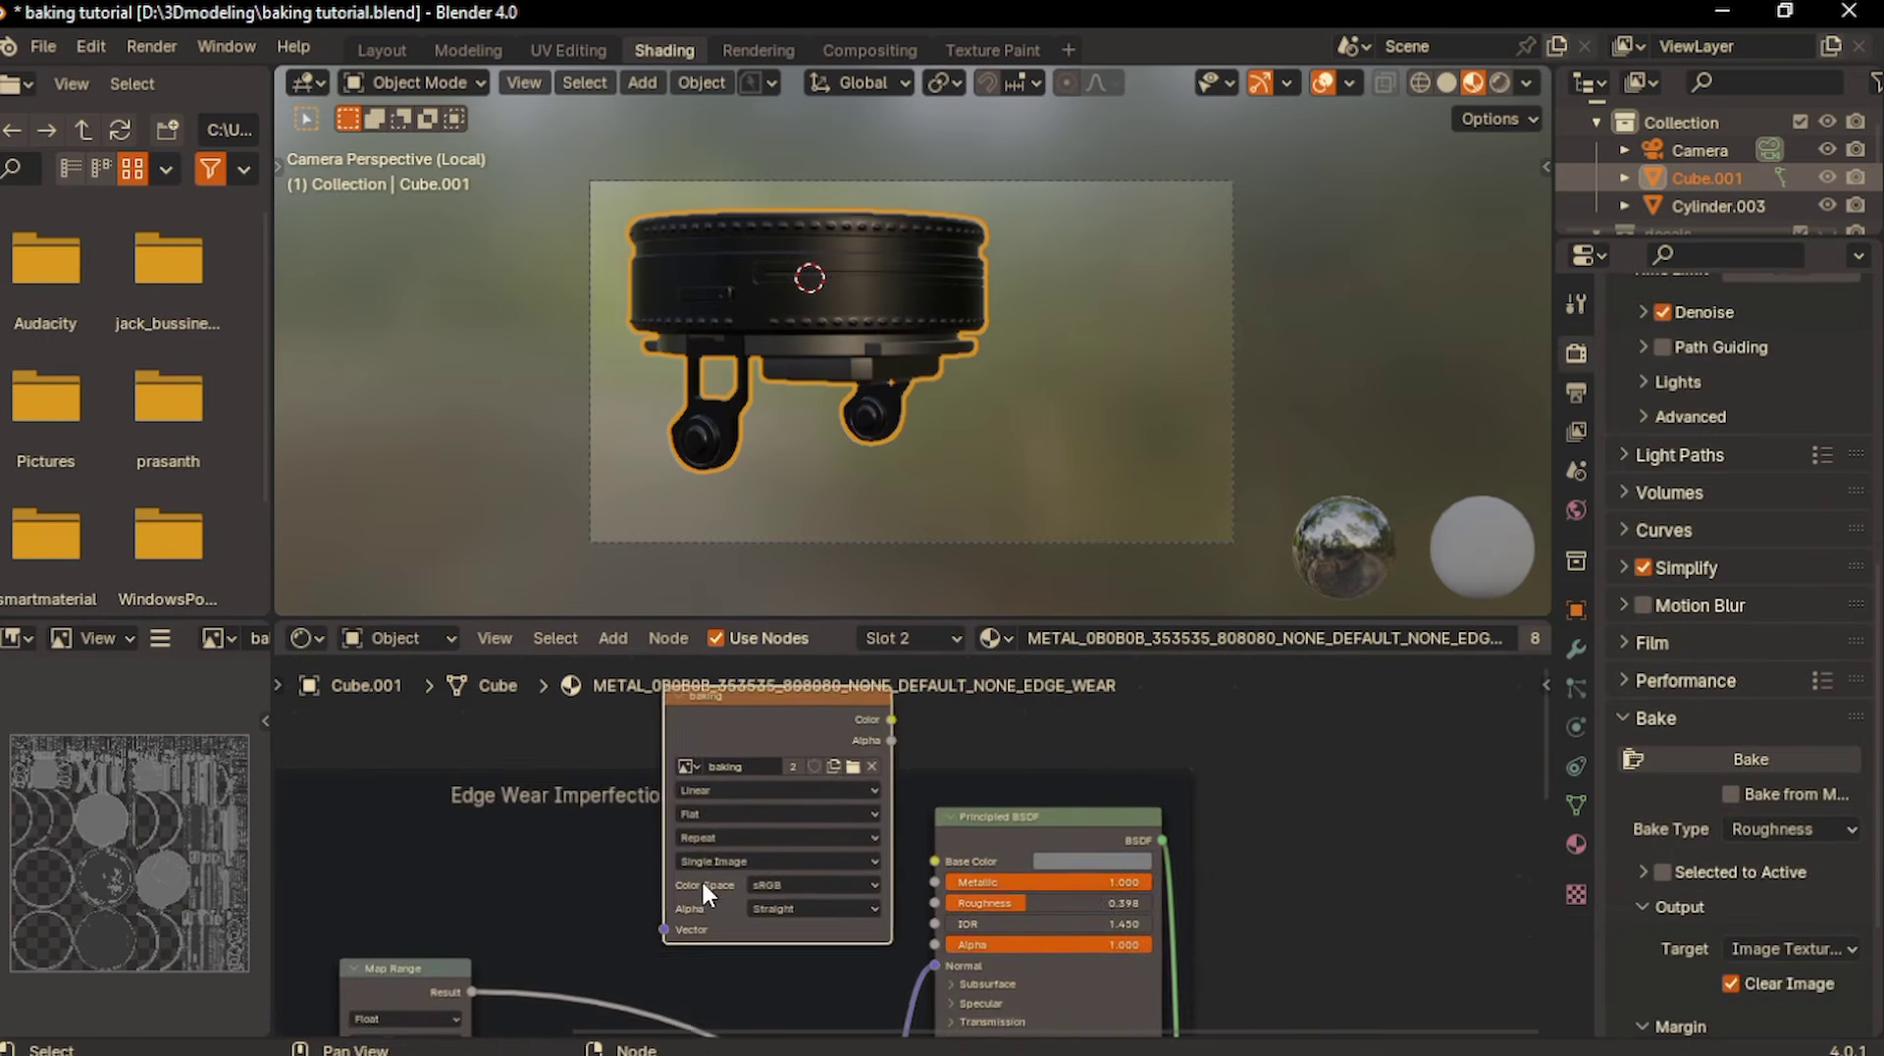
{"action": "left_click", "coordinate": [751, 893]}
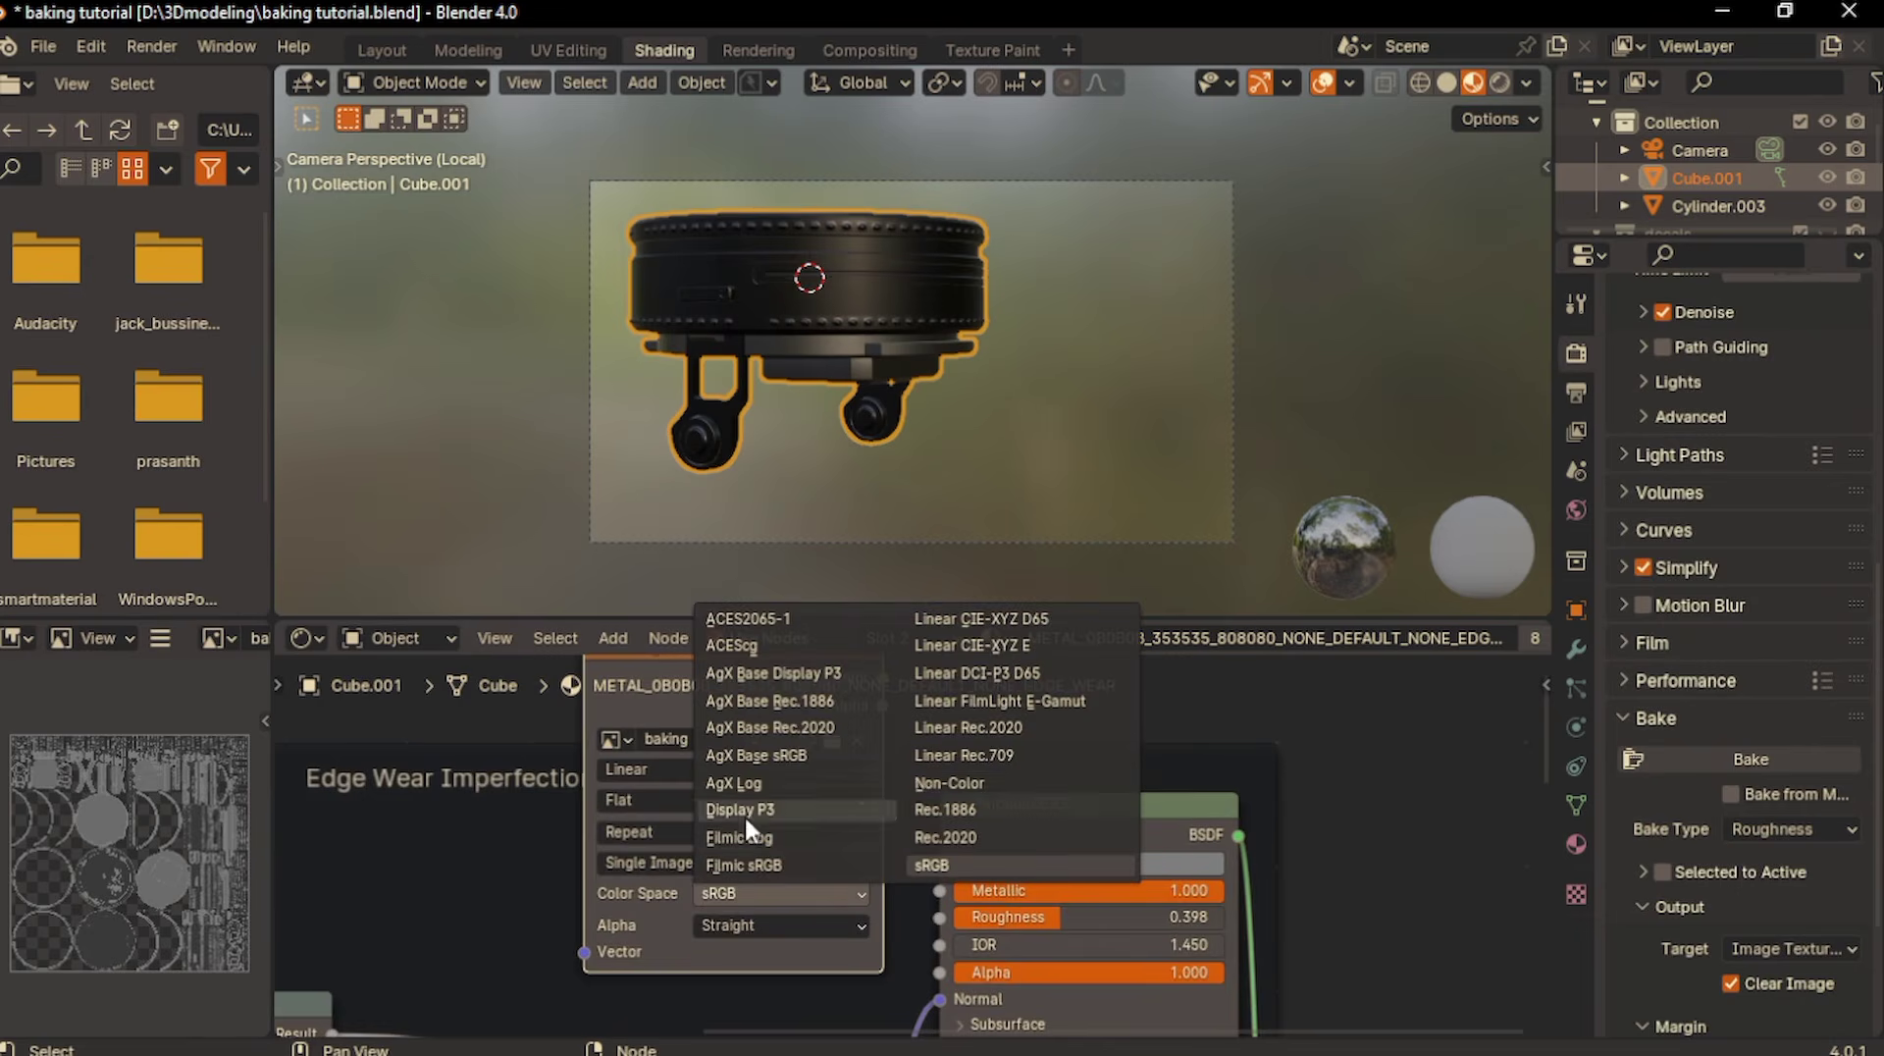
{"action": "left_click", "coordinate": [926, 781]}
{"action": "scroll", "coordinate": [926, 775], "scroll_direction": "down", "scroll_amount": 2}
{"action": "left_click_drag", "start_coordinate": [759, 803], "coordinate": [749, 759]}
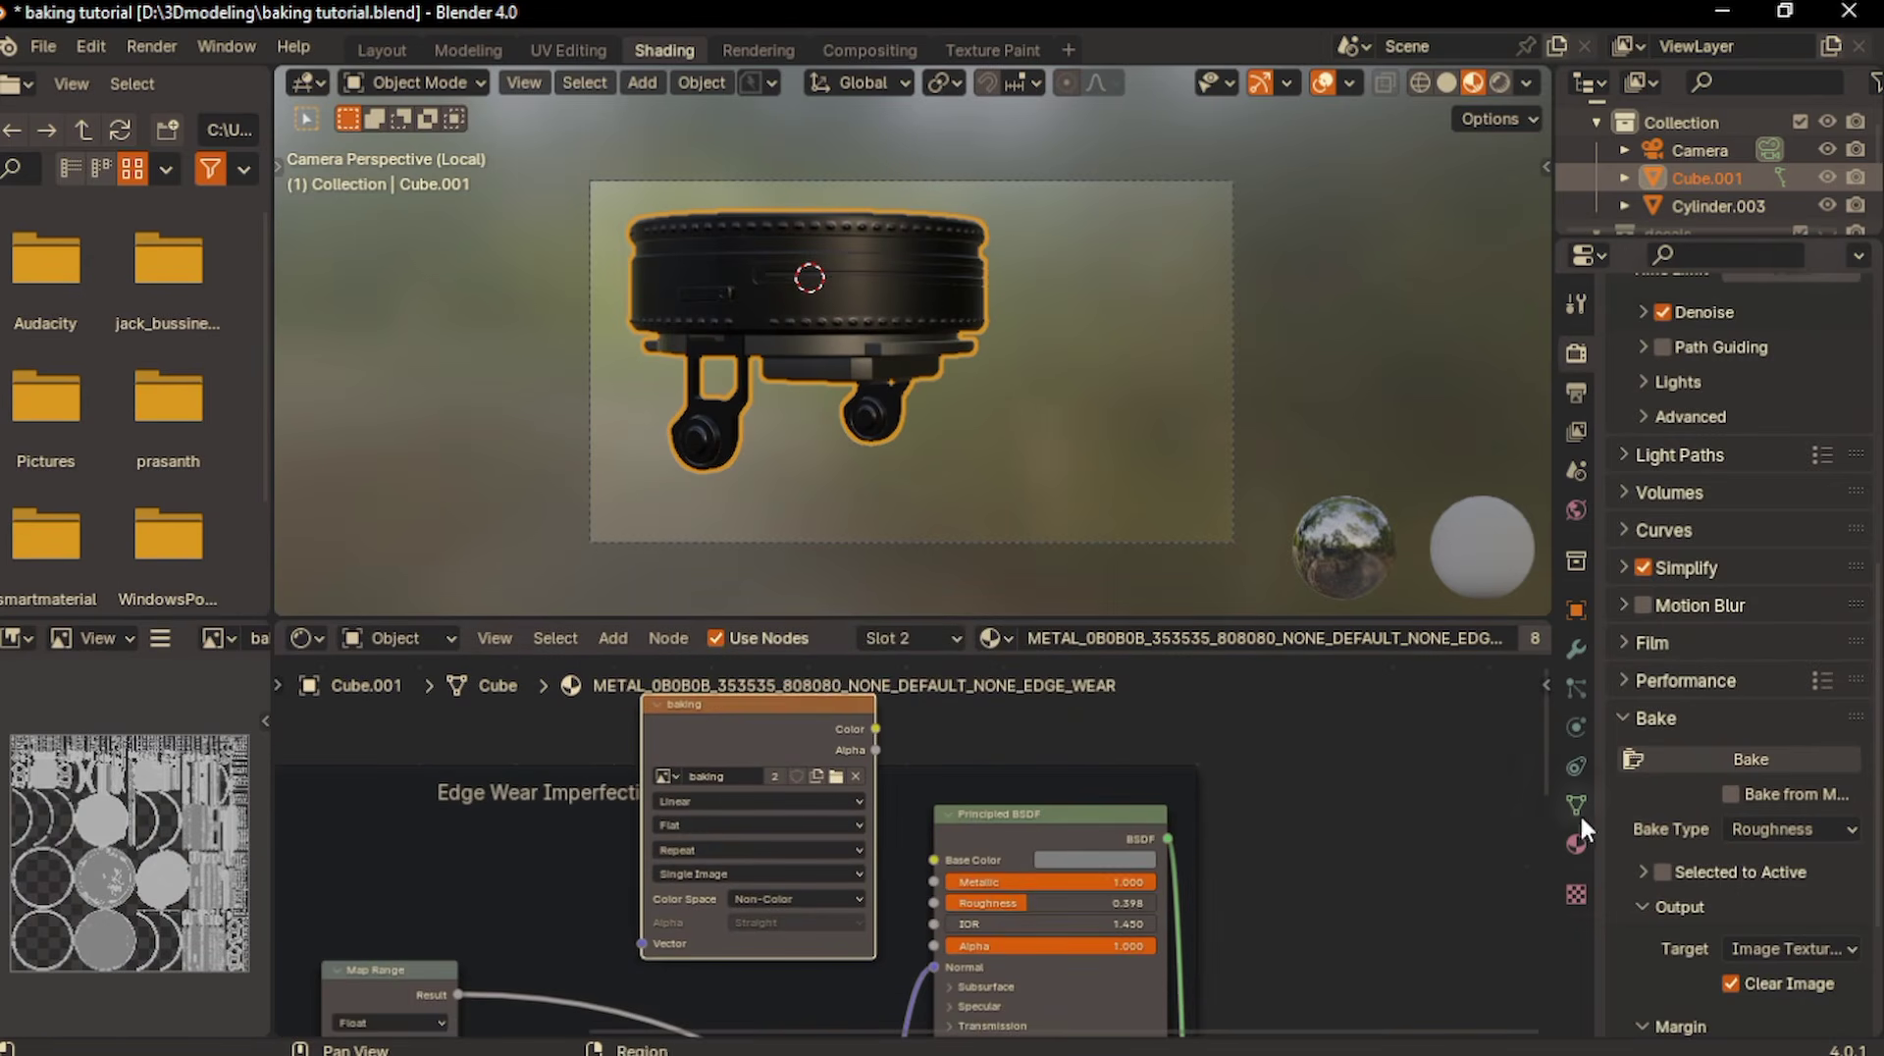
- Check the baking image node in both material slots and bake the roughness map
{"action": "left_click", "coordinate": [1576, 844]}
{"action": "scroll", "coordinate": [1684, 369], "scroll_direction": "up", "scroll_amount": 3}
{"action": "left_click", "coordinate": [1672, 291]}
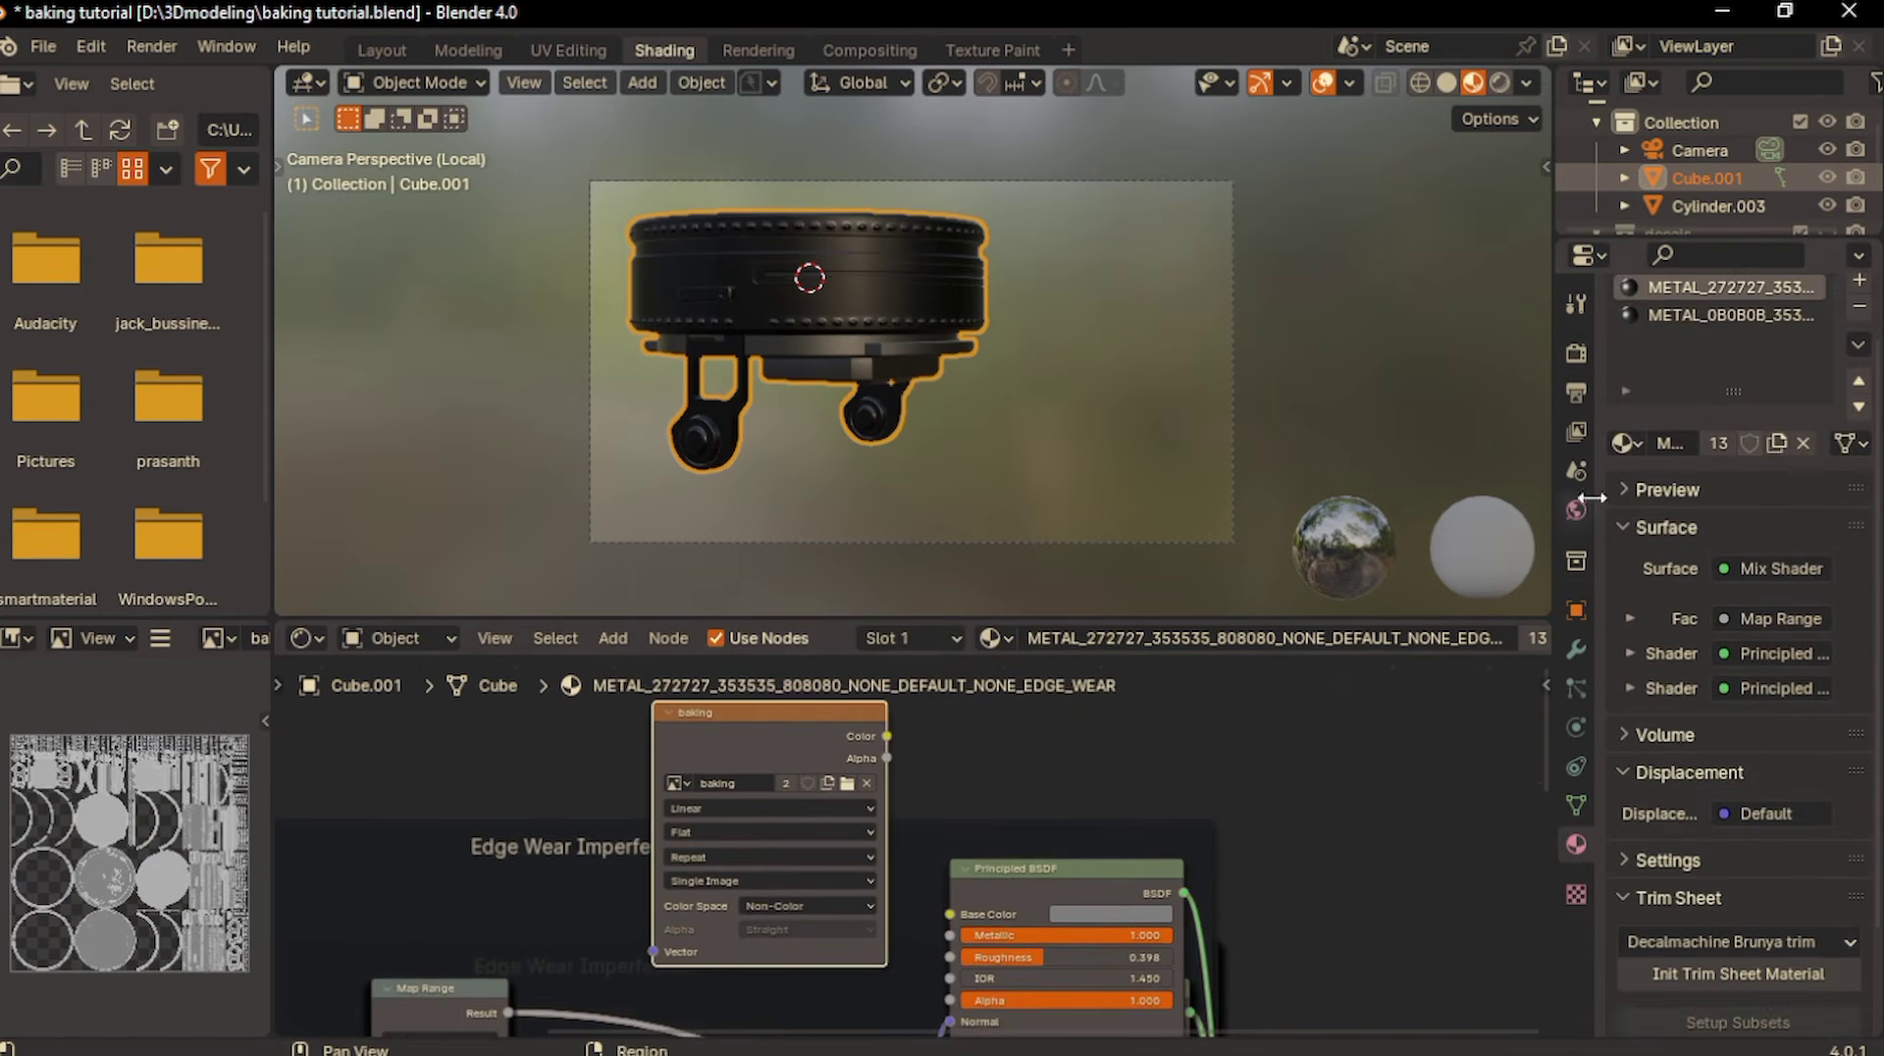
{"action": "left_click", "coordinate": [1657, 314]}
{"action": "left_click", "coordinate": [1574, 355]}
{"action": "scroll", "coordinate": [1642, 586], "scroll_direction": "down", "scroll_amount": 15}
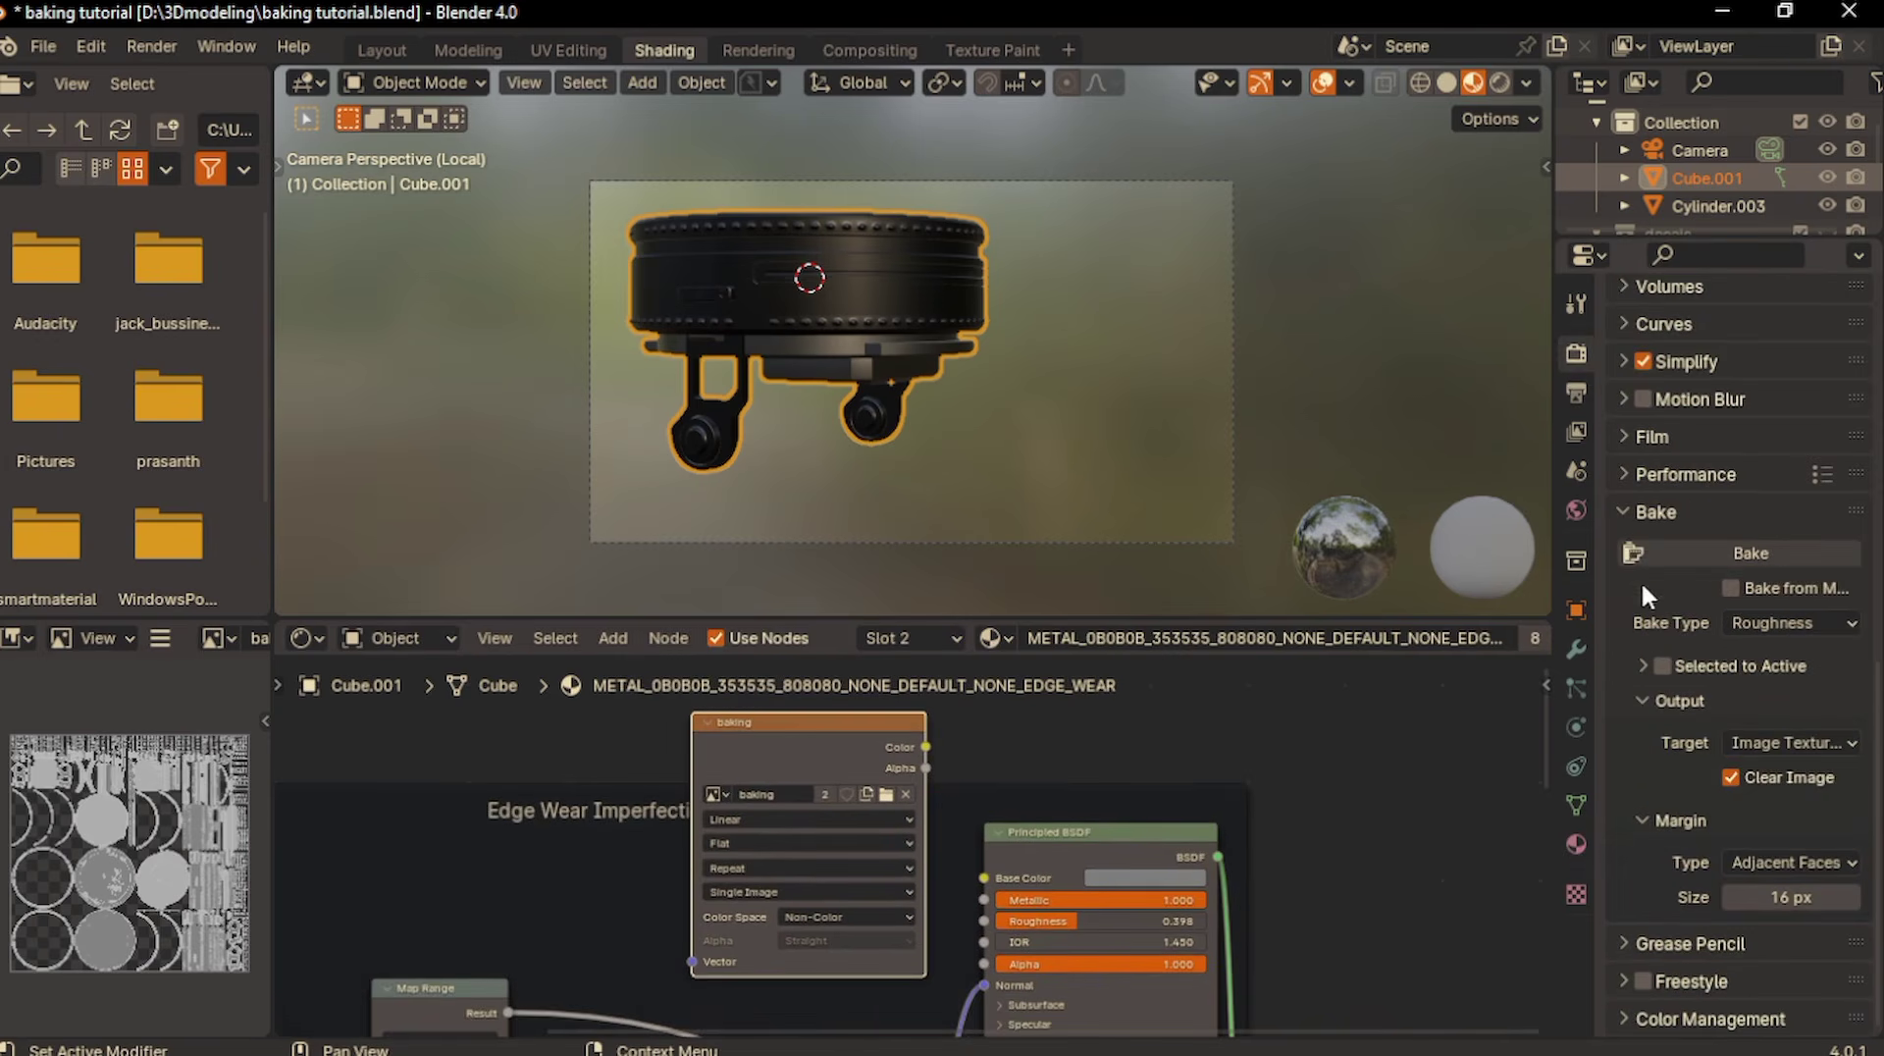
{"action": "left_click", "coordinate": [1760, 556]}
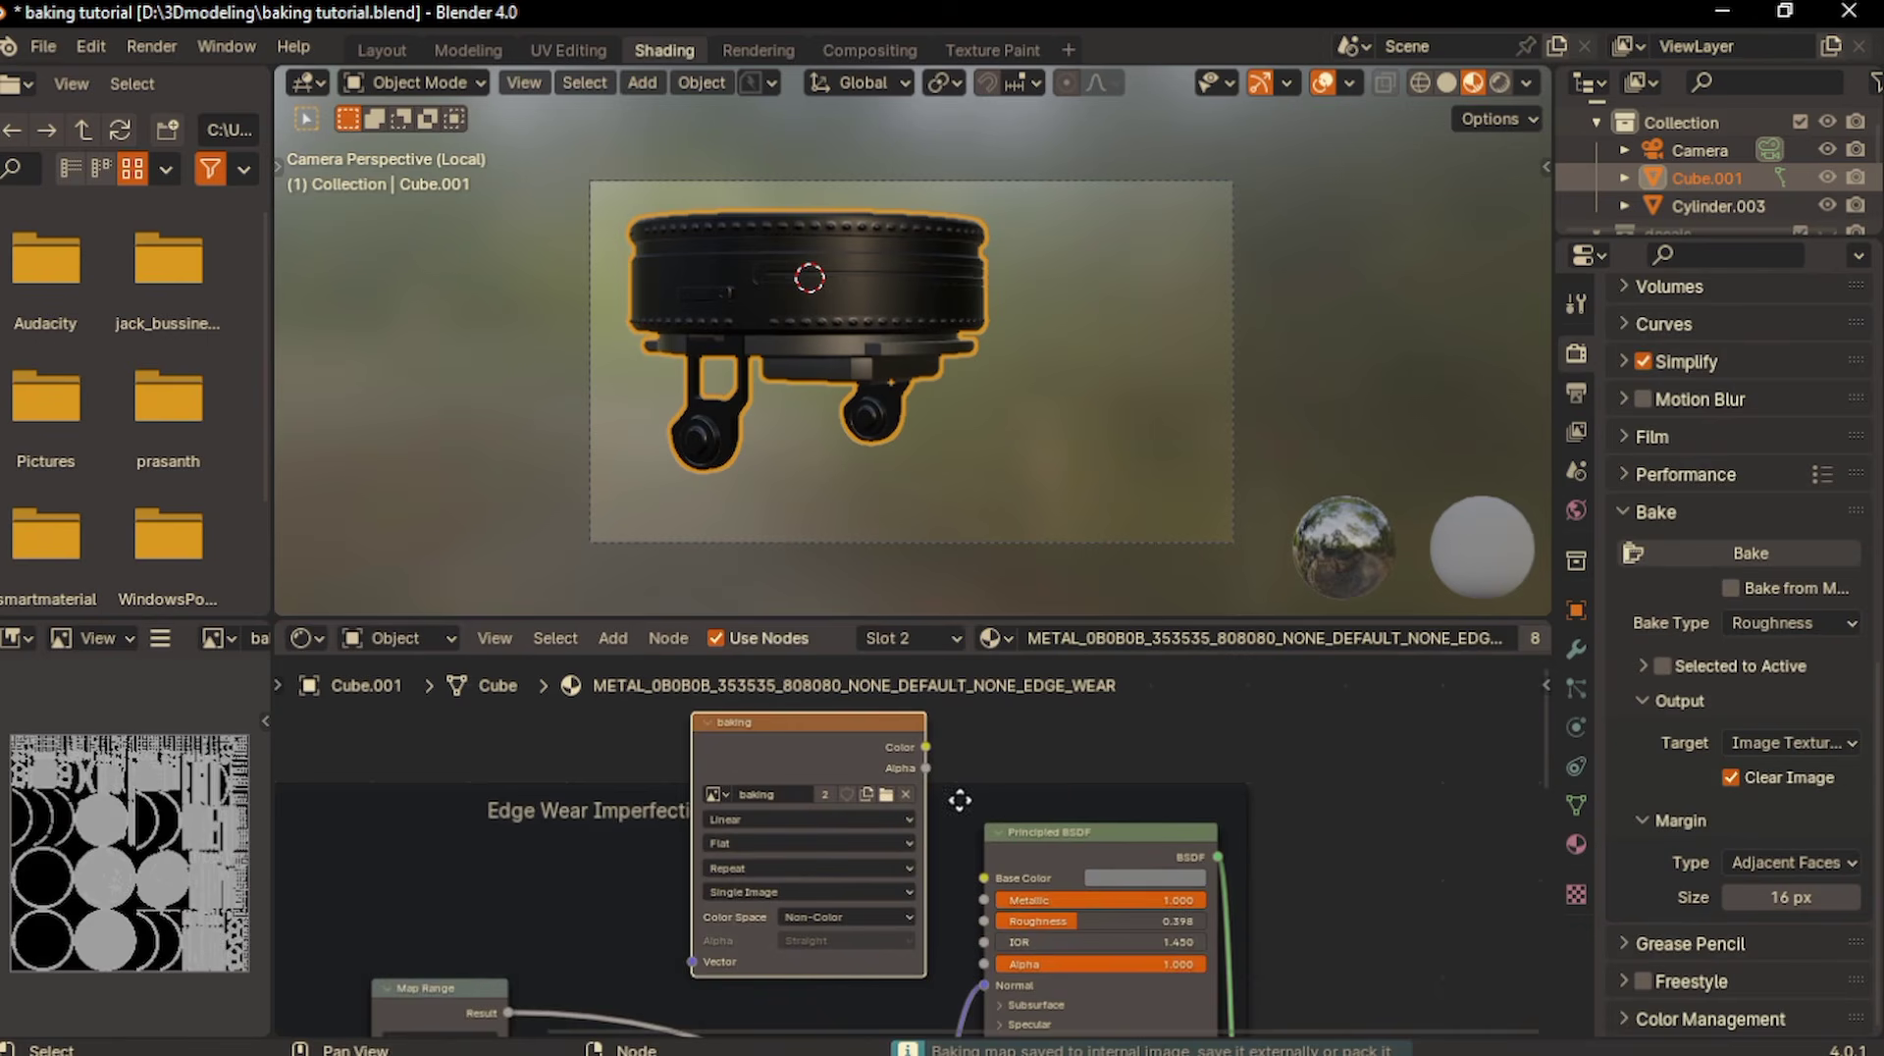
- Save the baked roughness image as turrent top roughness.png in the bake texture folder
{"action": "left_click", "coordinate": [1008, 51]}
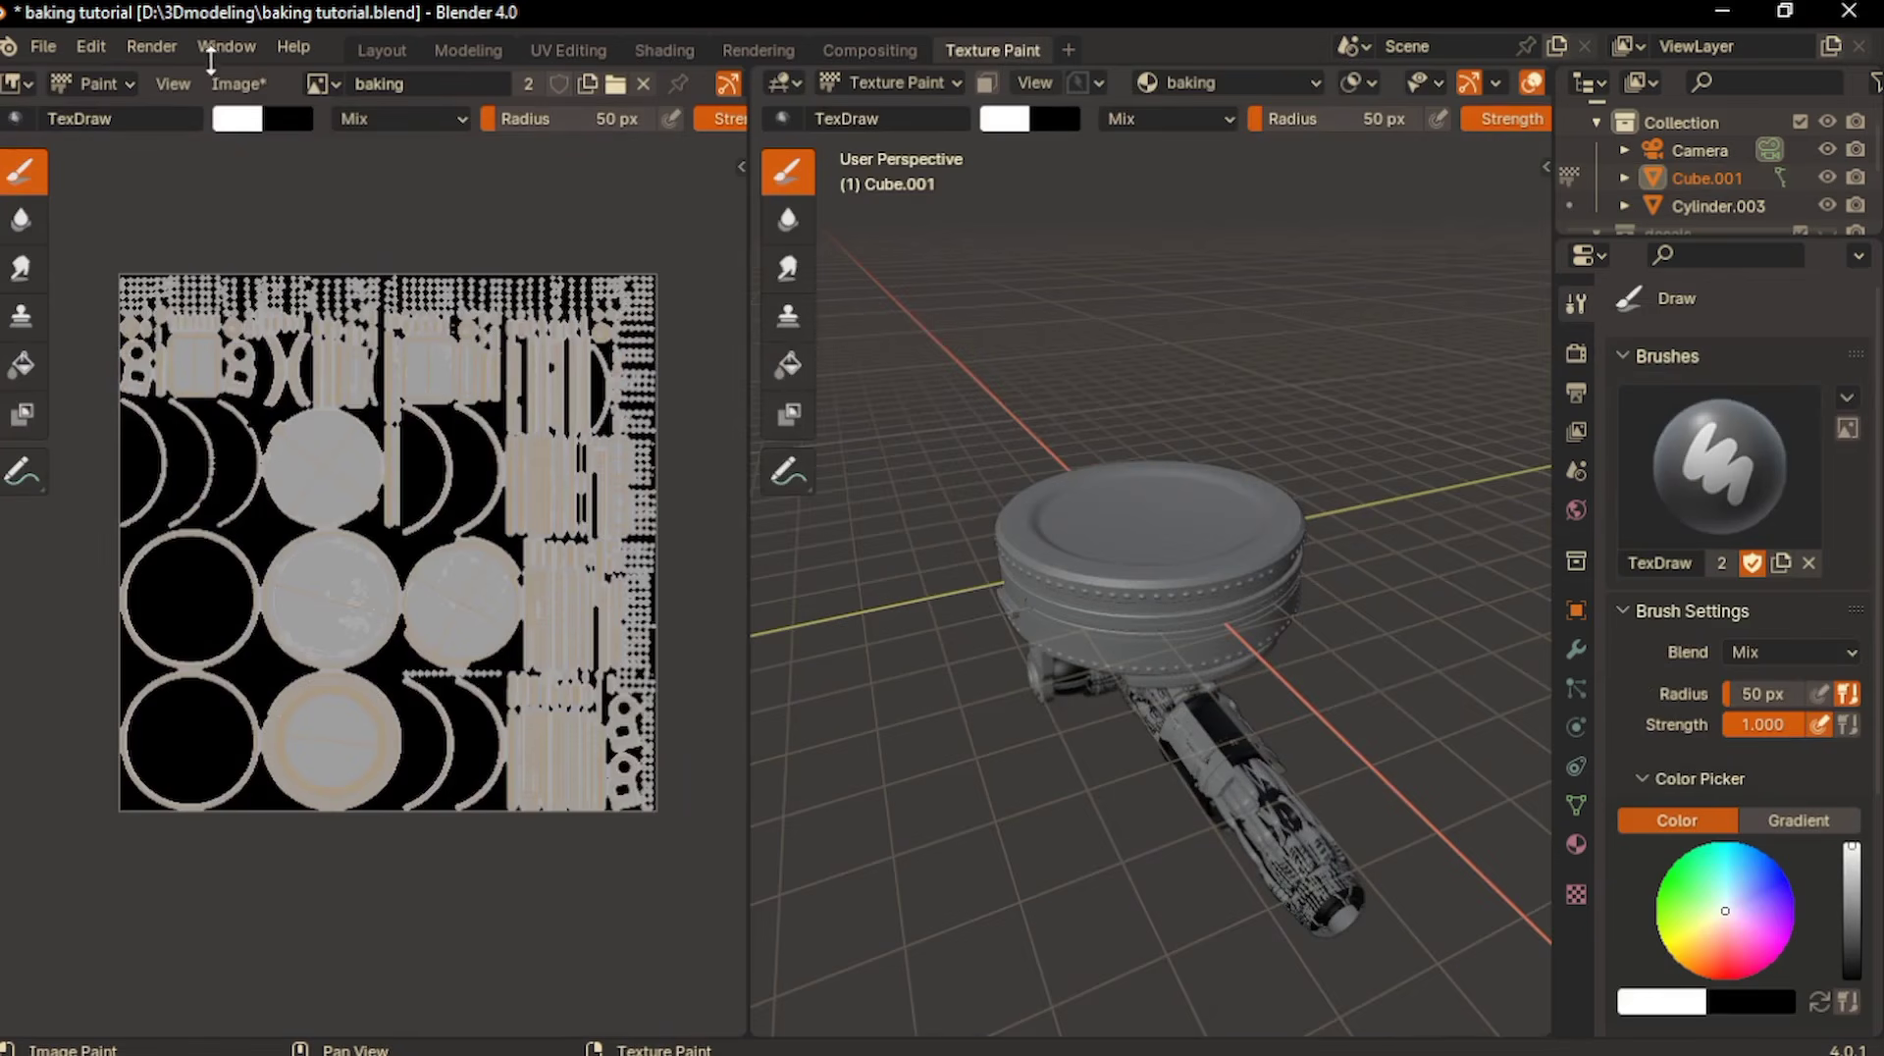
{"action": "left_click", "coordinate": [253, 83]}
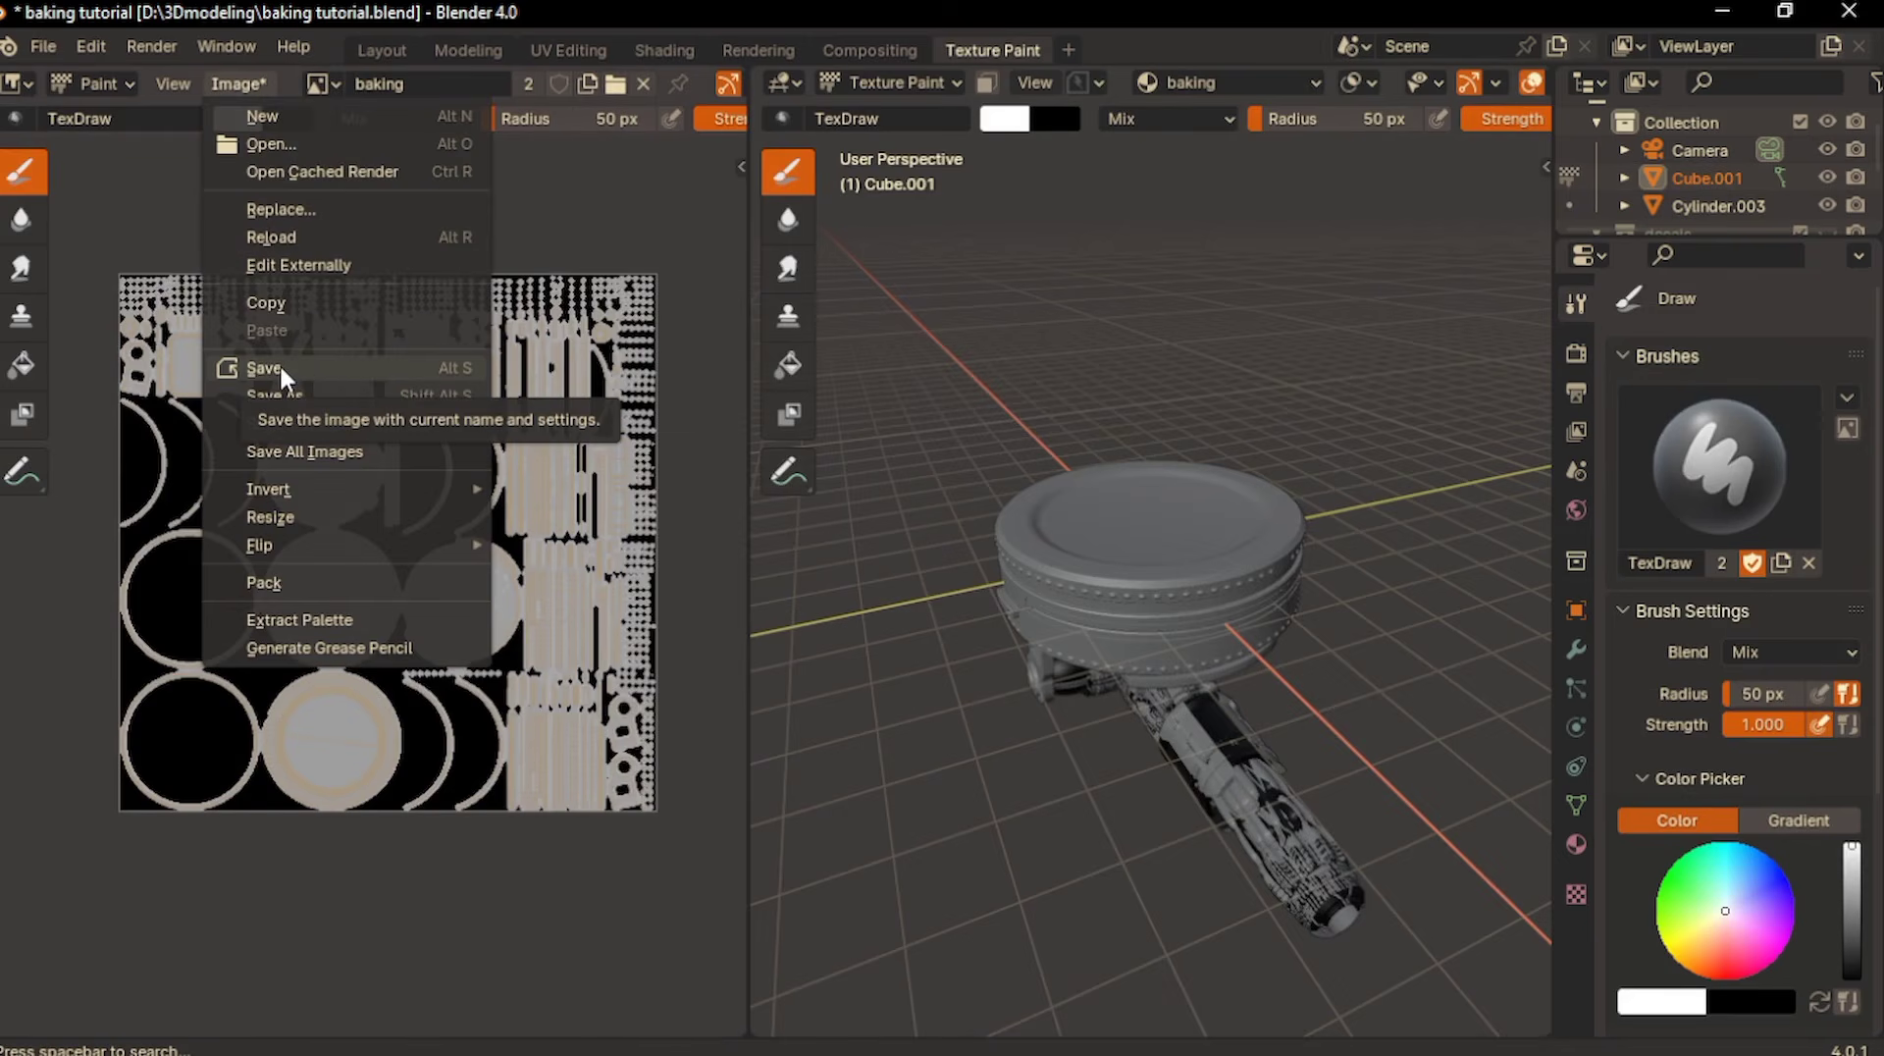
{"action": "left_click", "coordinate": [280, 393]}
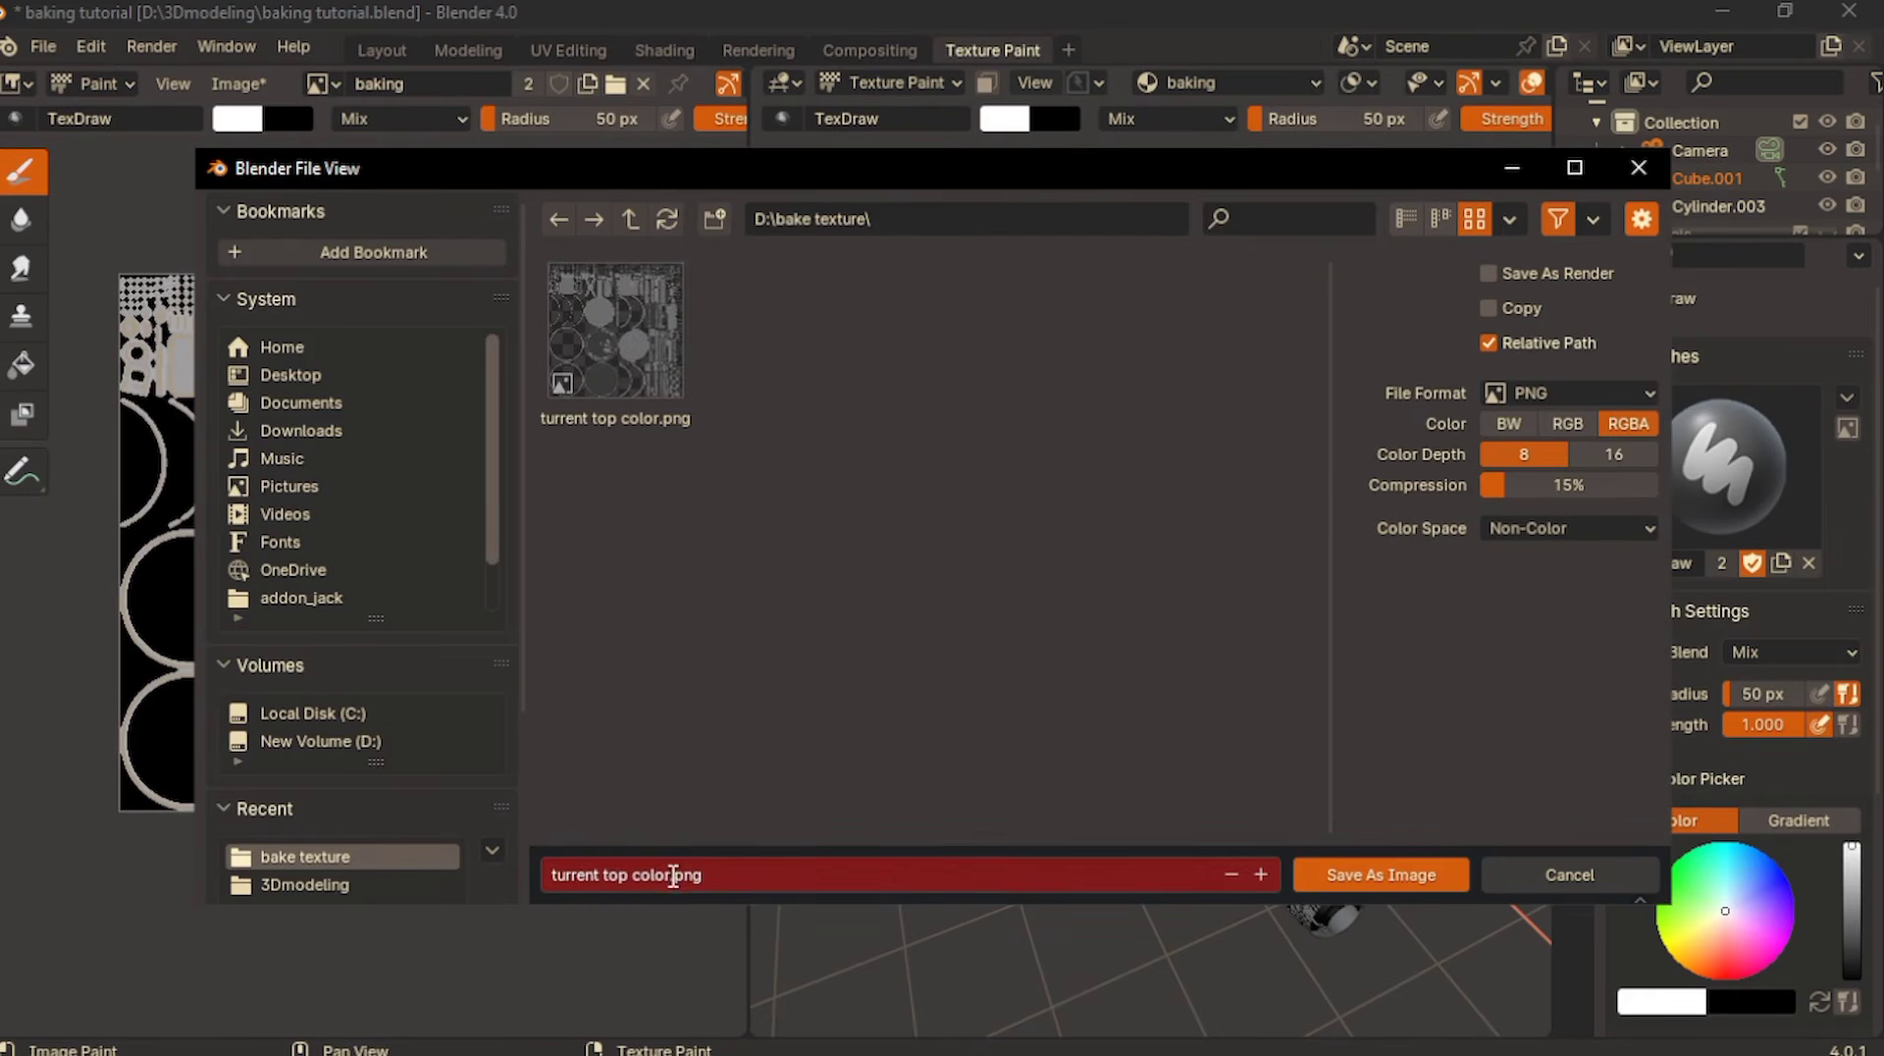
{"action": "left_click", "coordinate": [671, 875]}
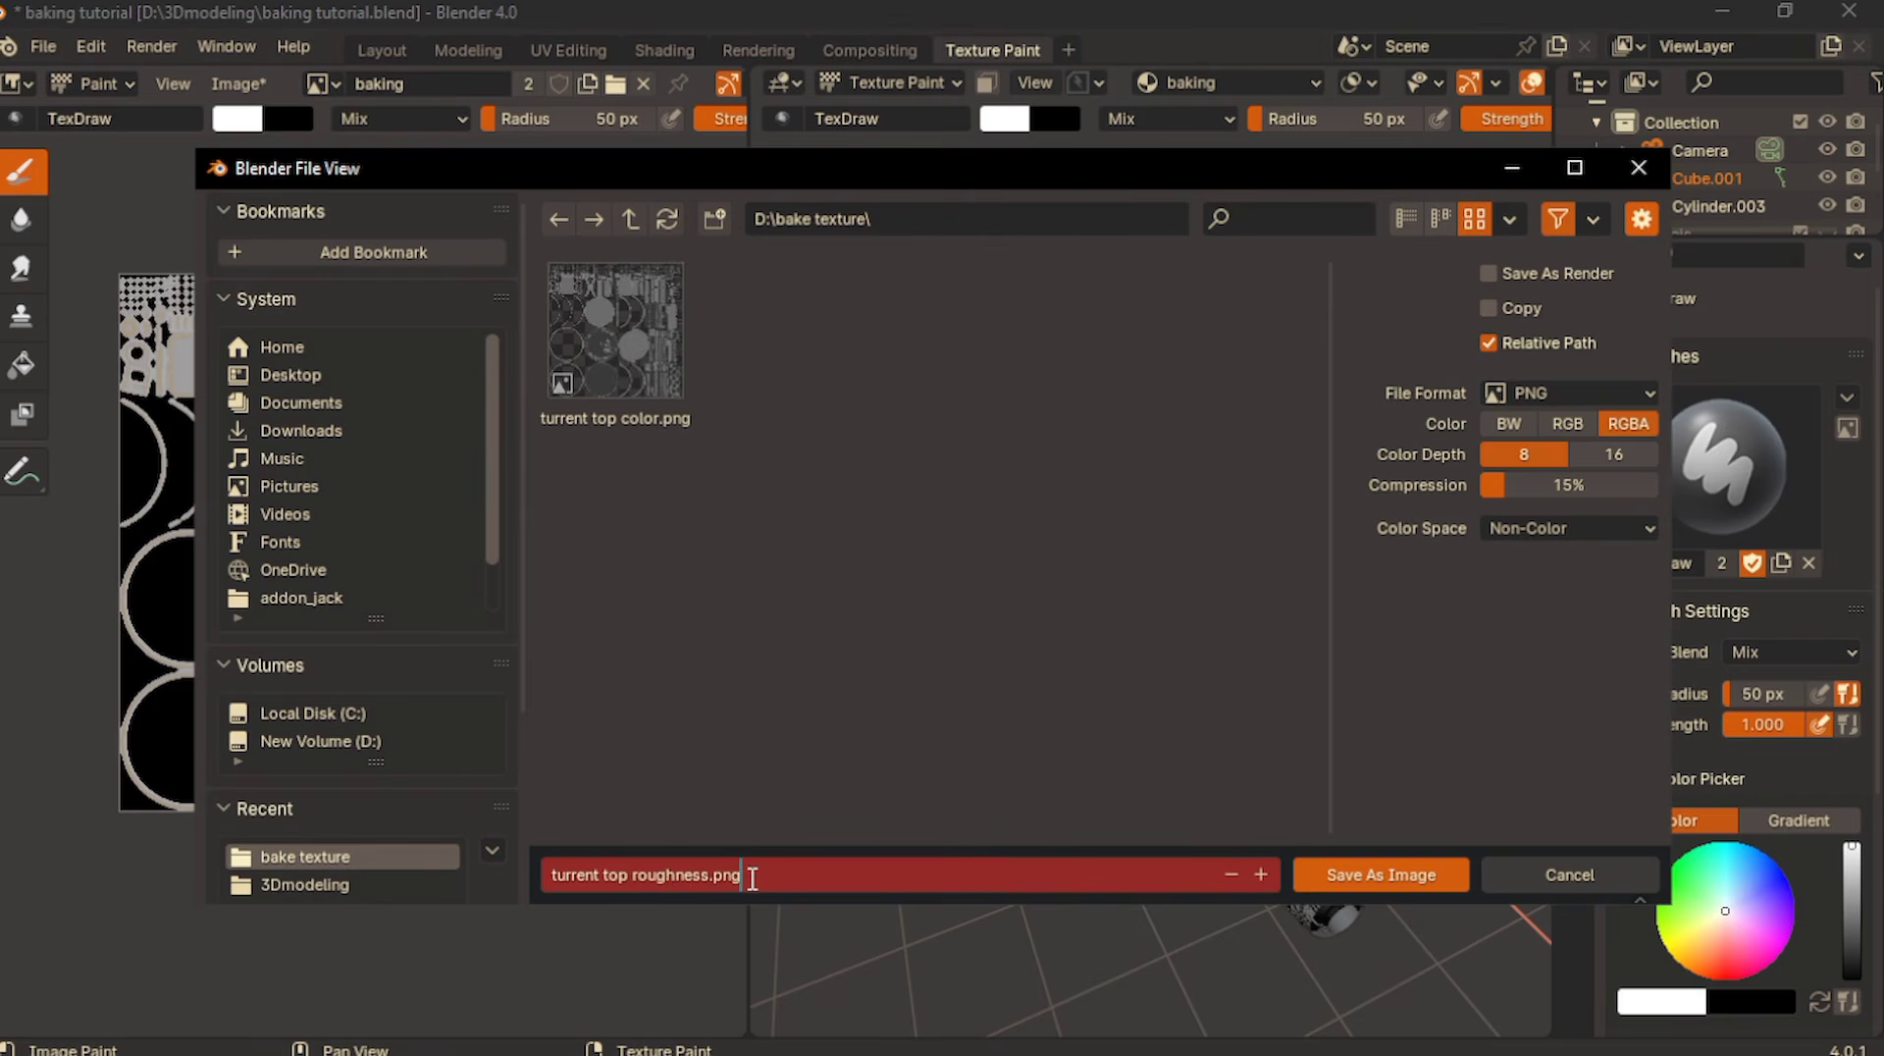
{"action": "key", "text": "Return"}
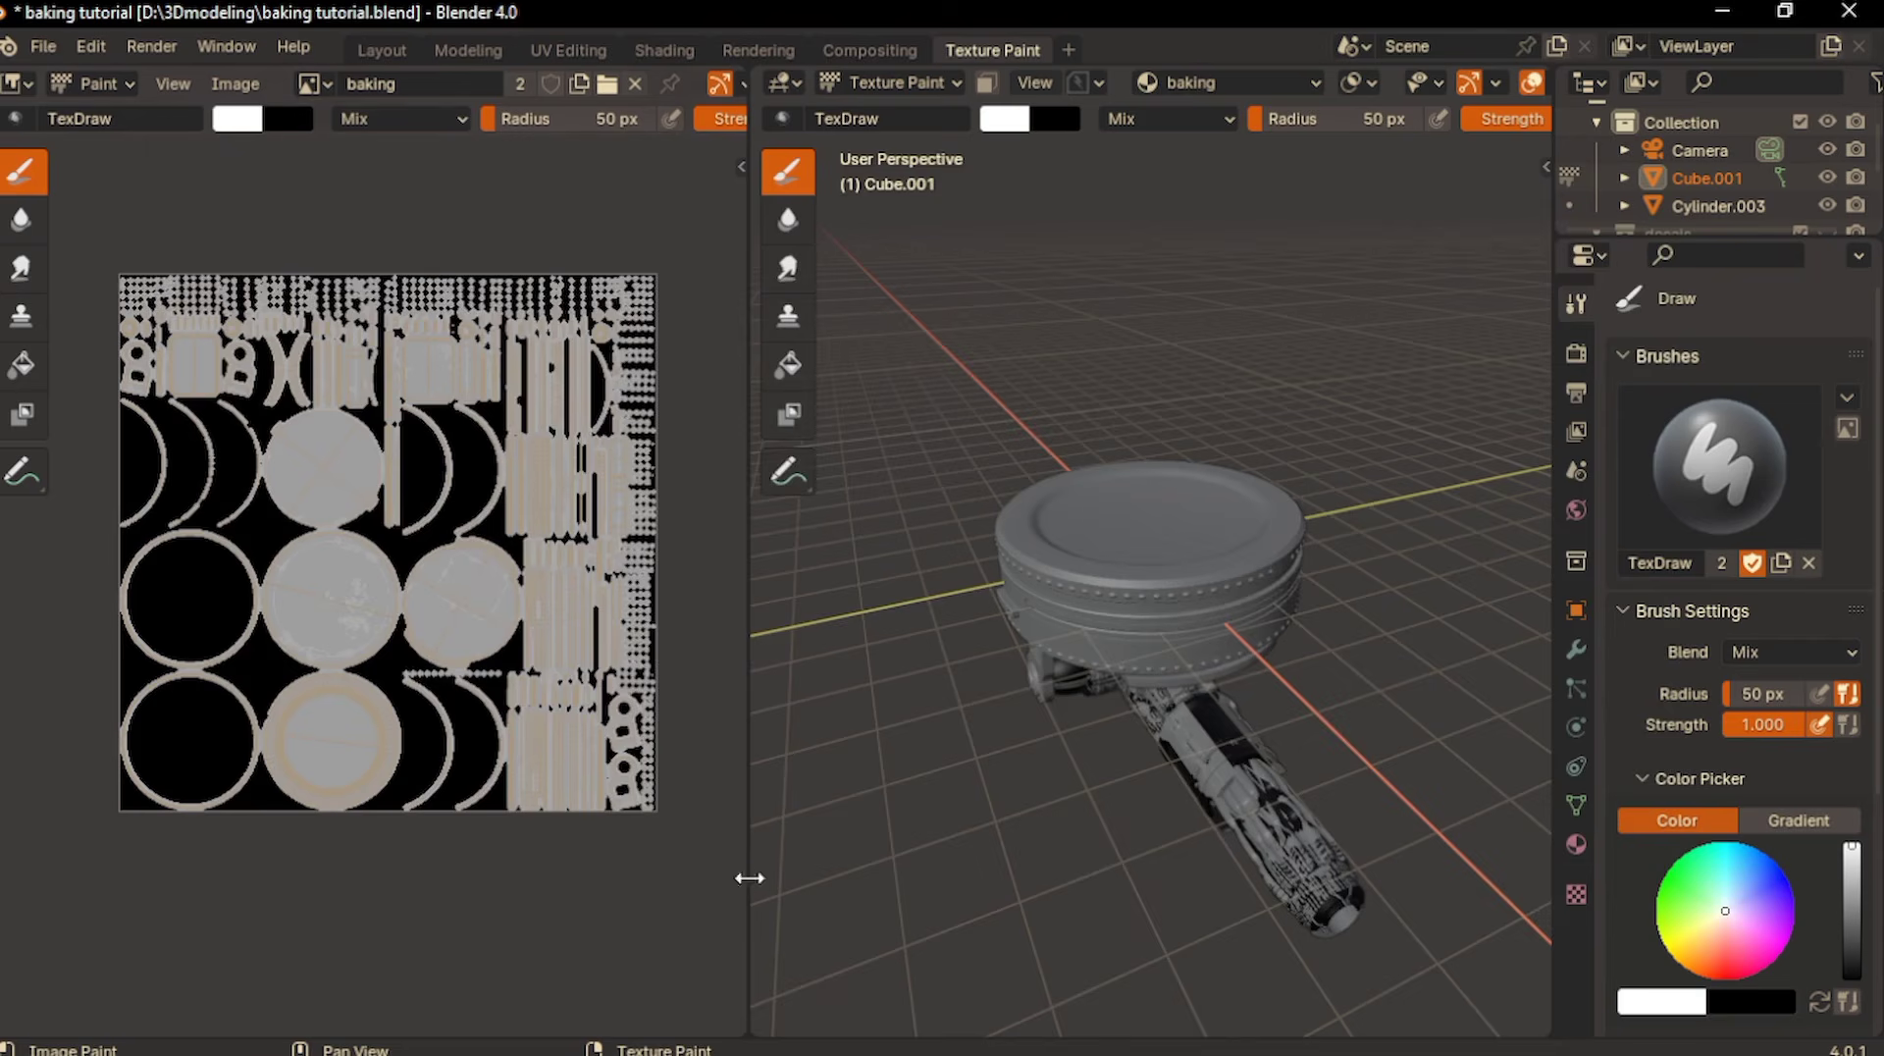
- Return to the Shading workspace, set the bake type to Normal and bake the normal map
{"action": "left_click", "coordinate": [638, 49]}
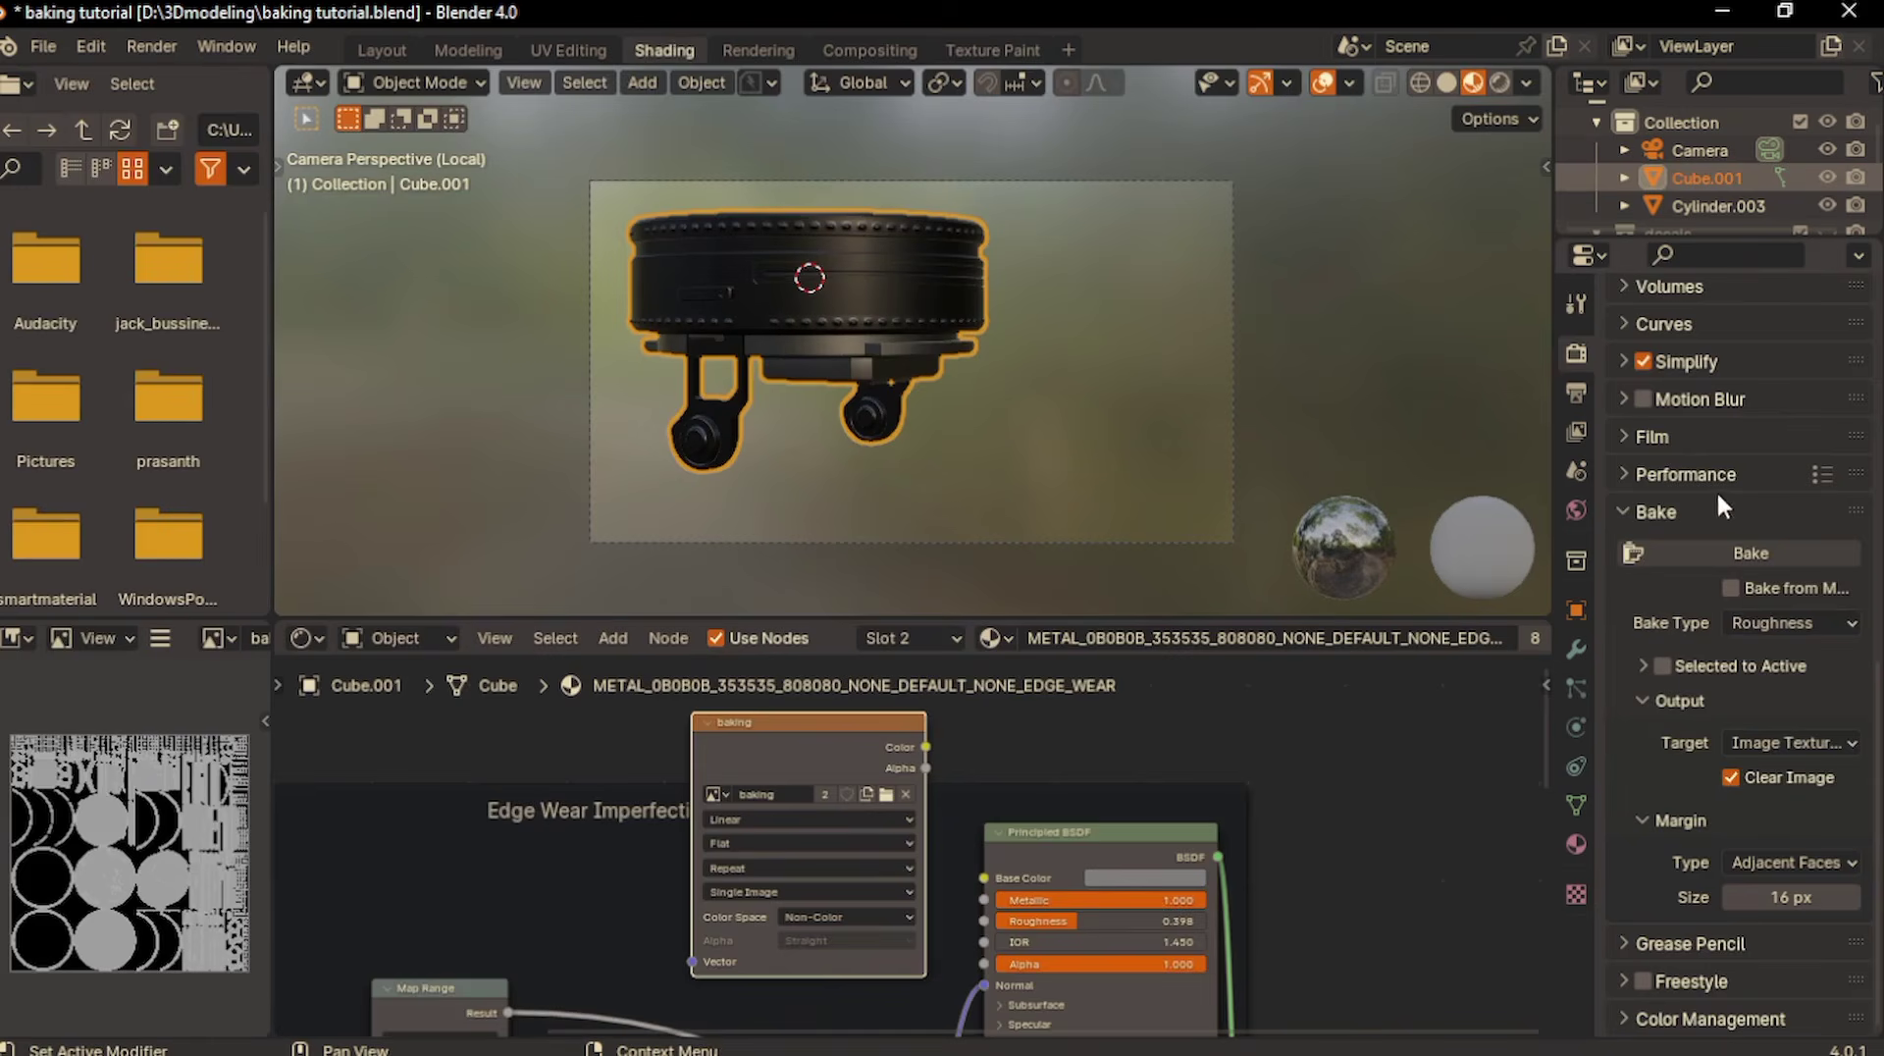
{"action": "left_click", "coordinate": [1763, 616]}
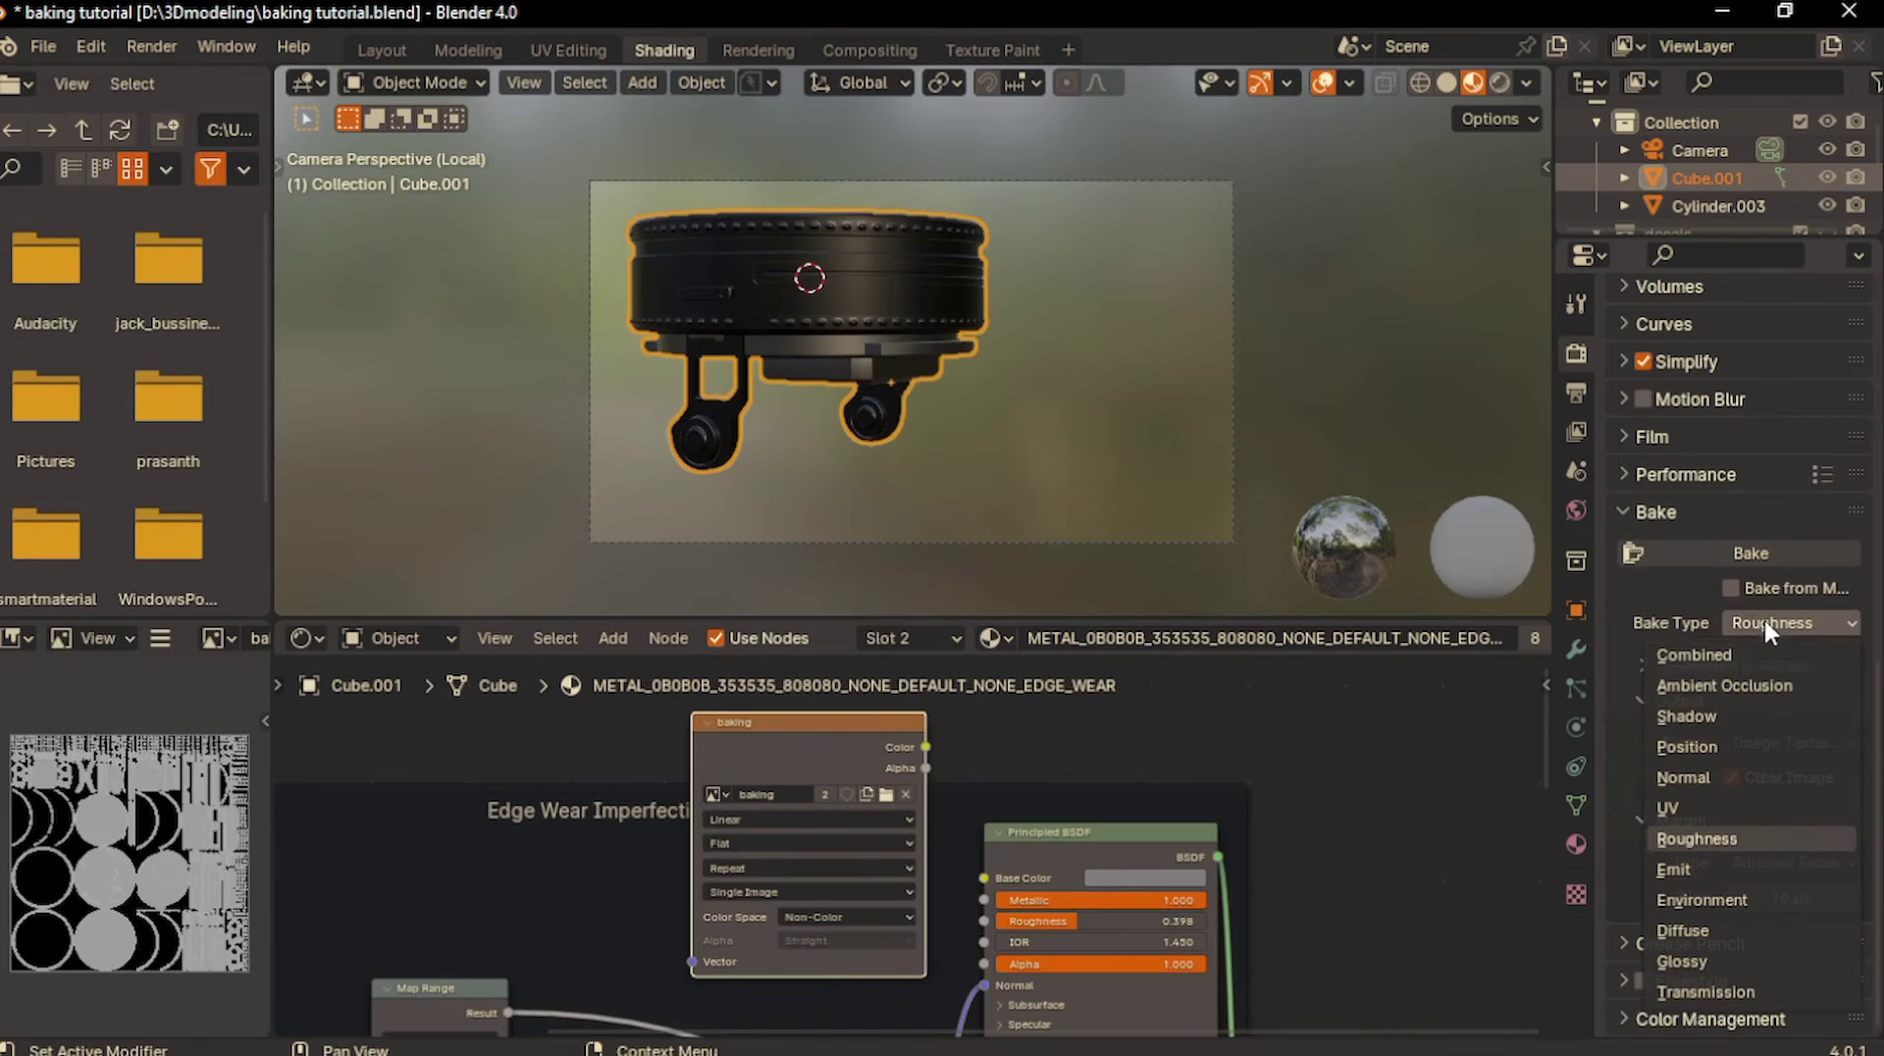
{"action": "left_click", "coordinate": [1694, 770]}
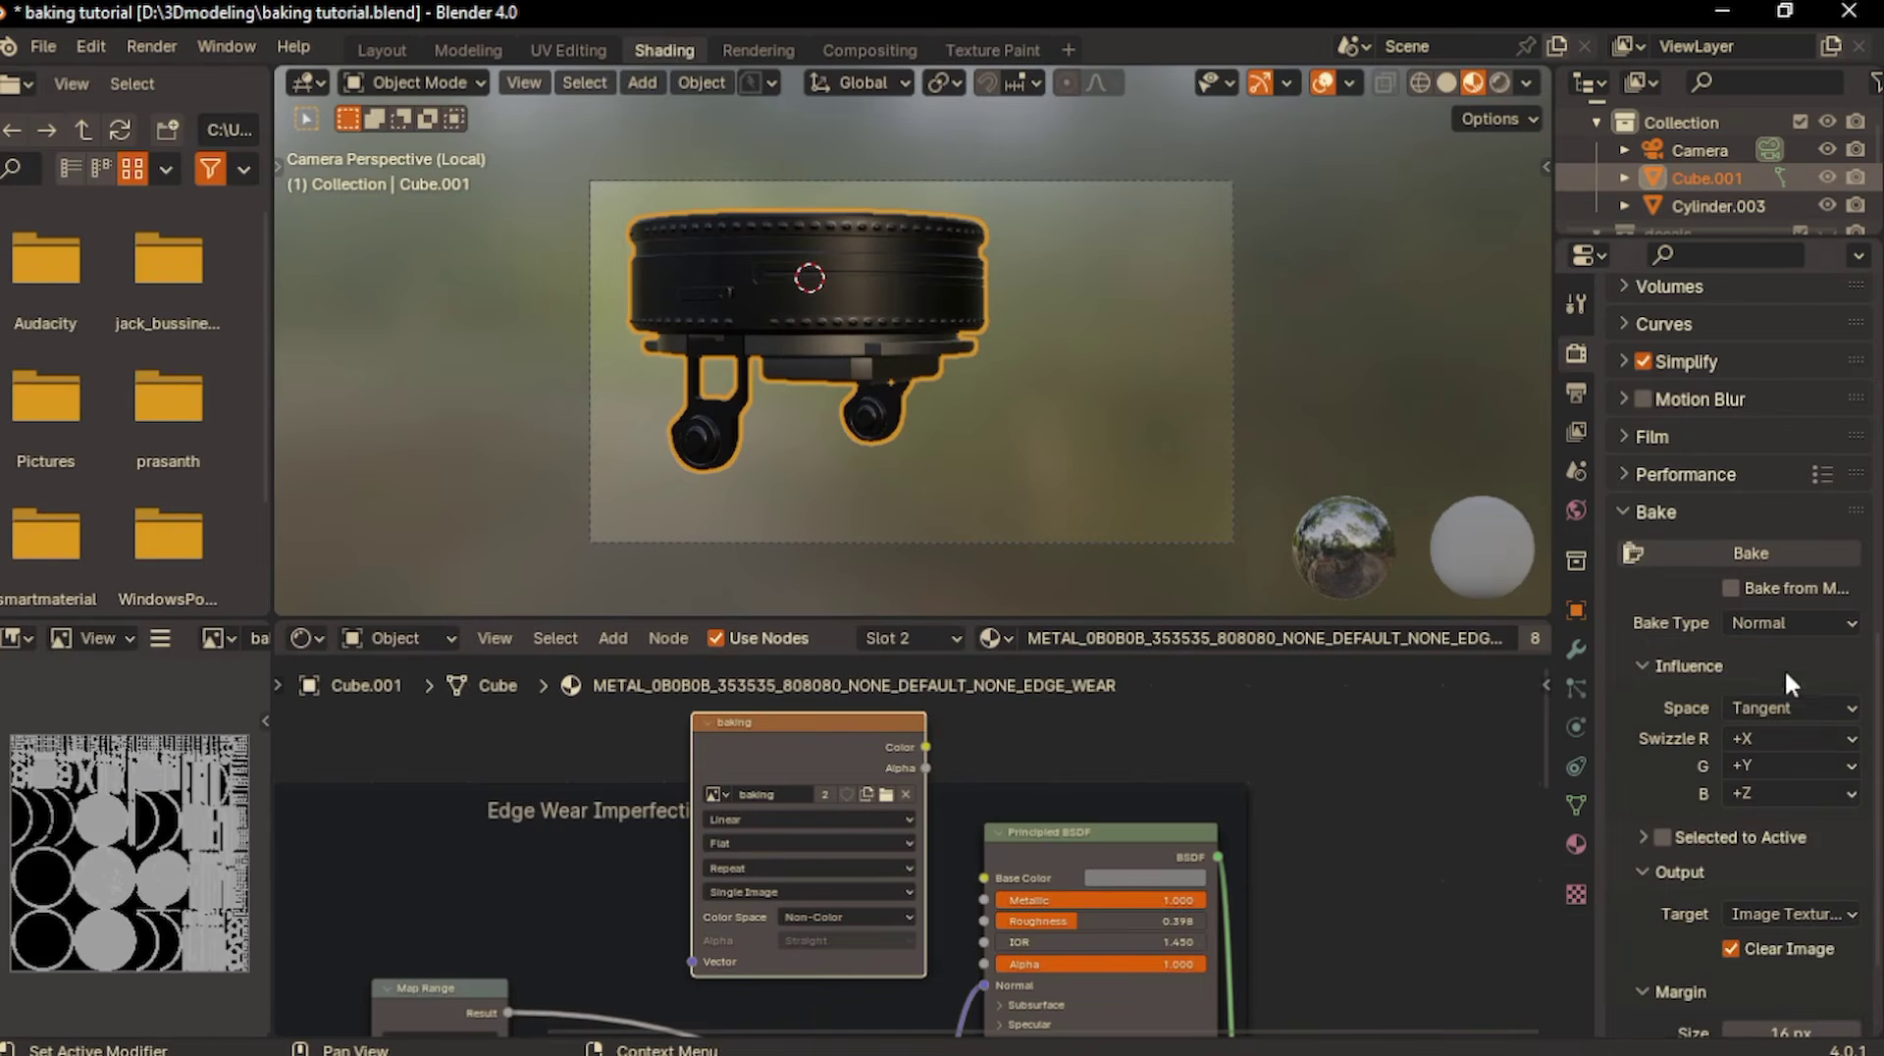
{"action": "left_click", "coordinate": [1722, 555]}
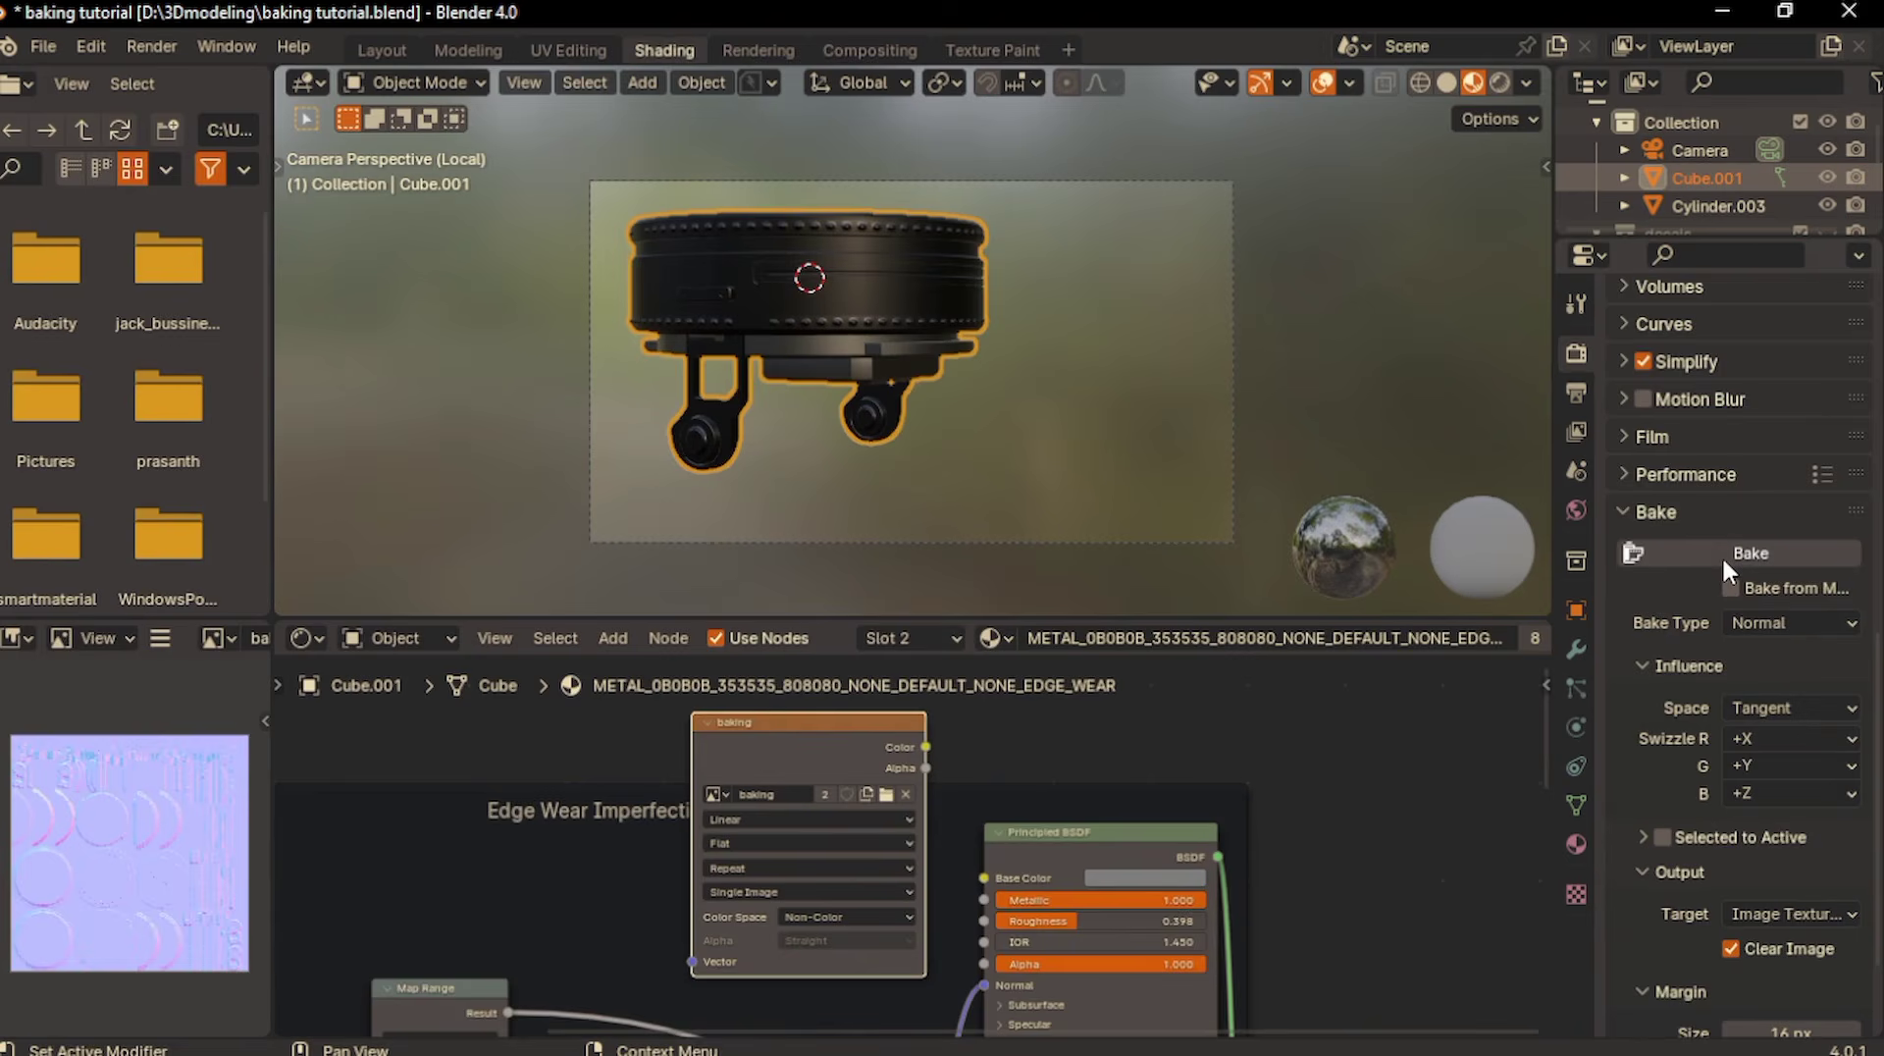
- Save the baked normal image as turrent top normal.png in the bake texture folder
{"action": "left_click", "coordinate": [975, 45]}
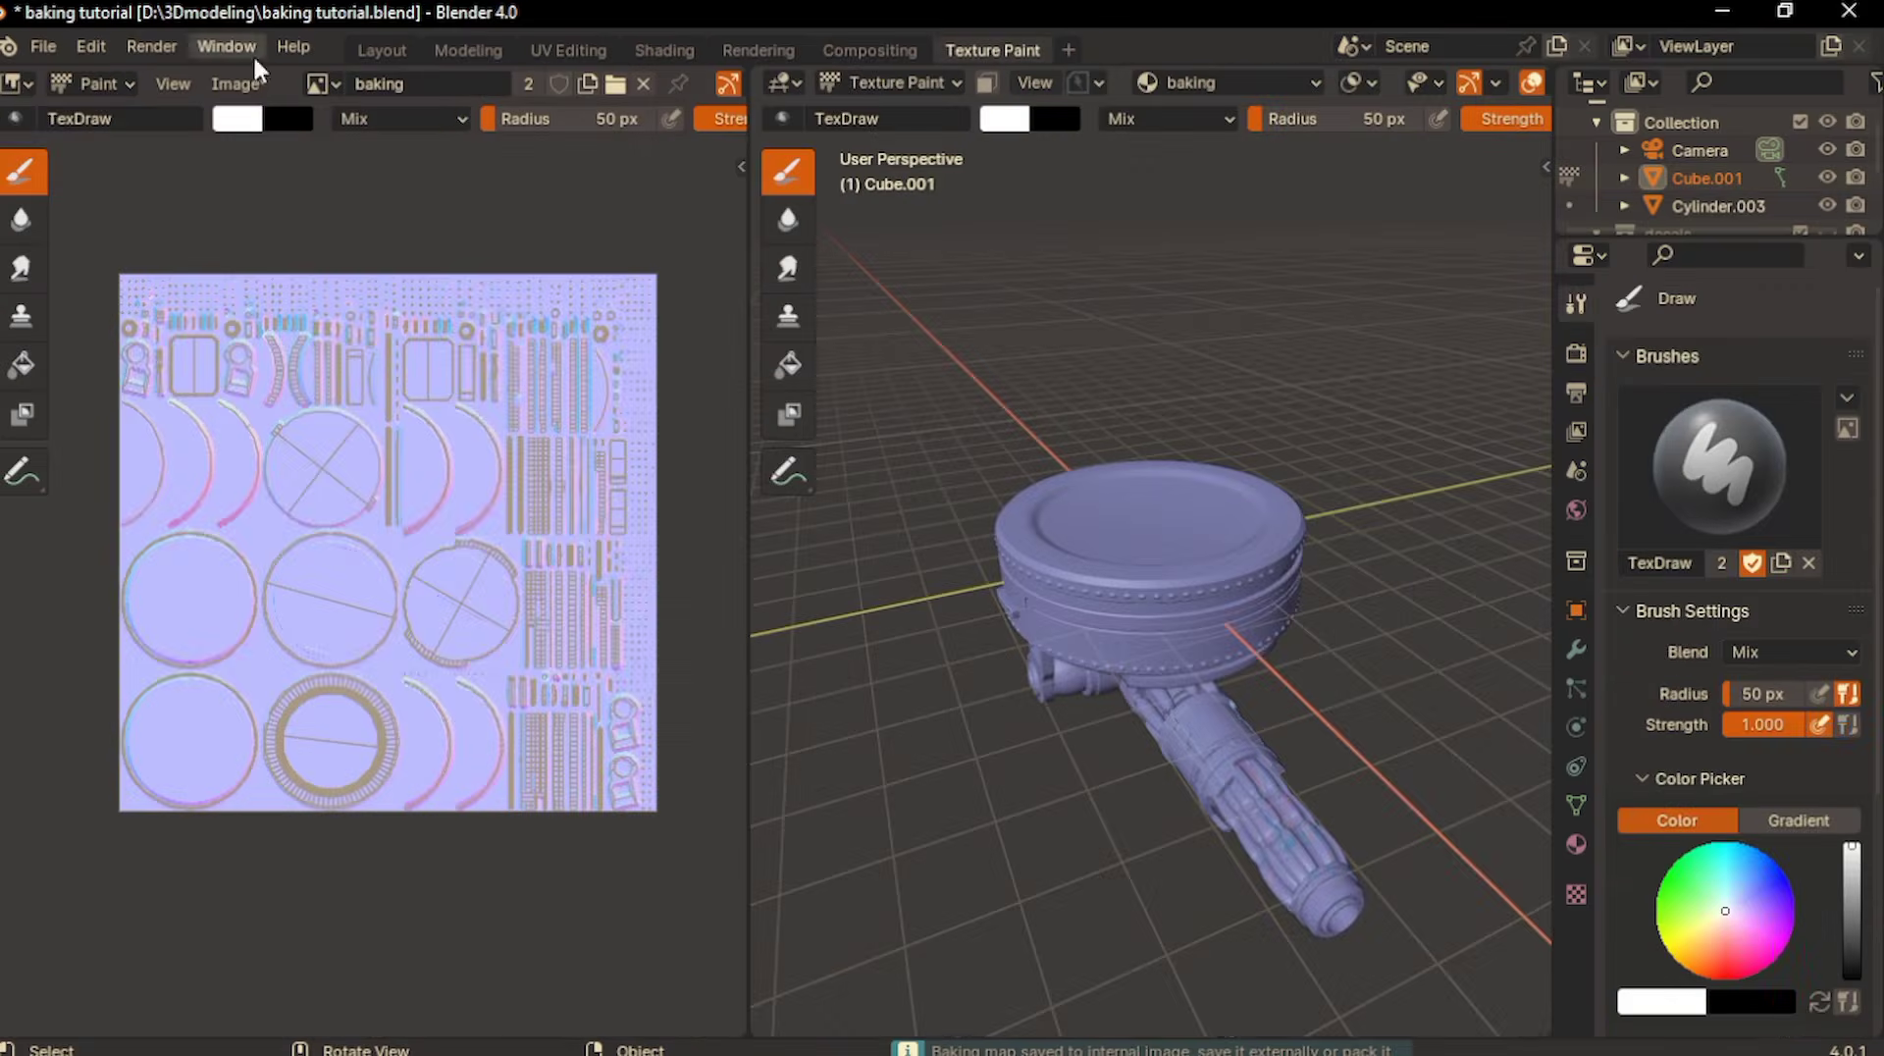
{"action": "left_click", "coordinate": [241, 83]}
{"action": "left_click", "coordinate": [308, 396]}
{"action": "left_click", "coordinate": [709, 873]}
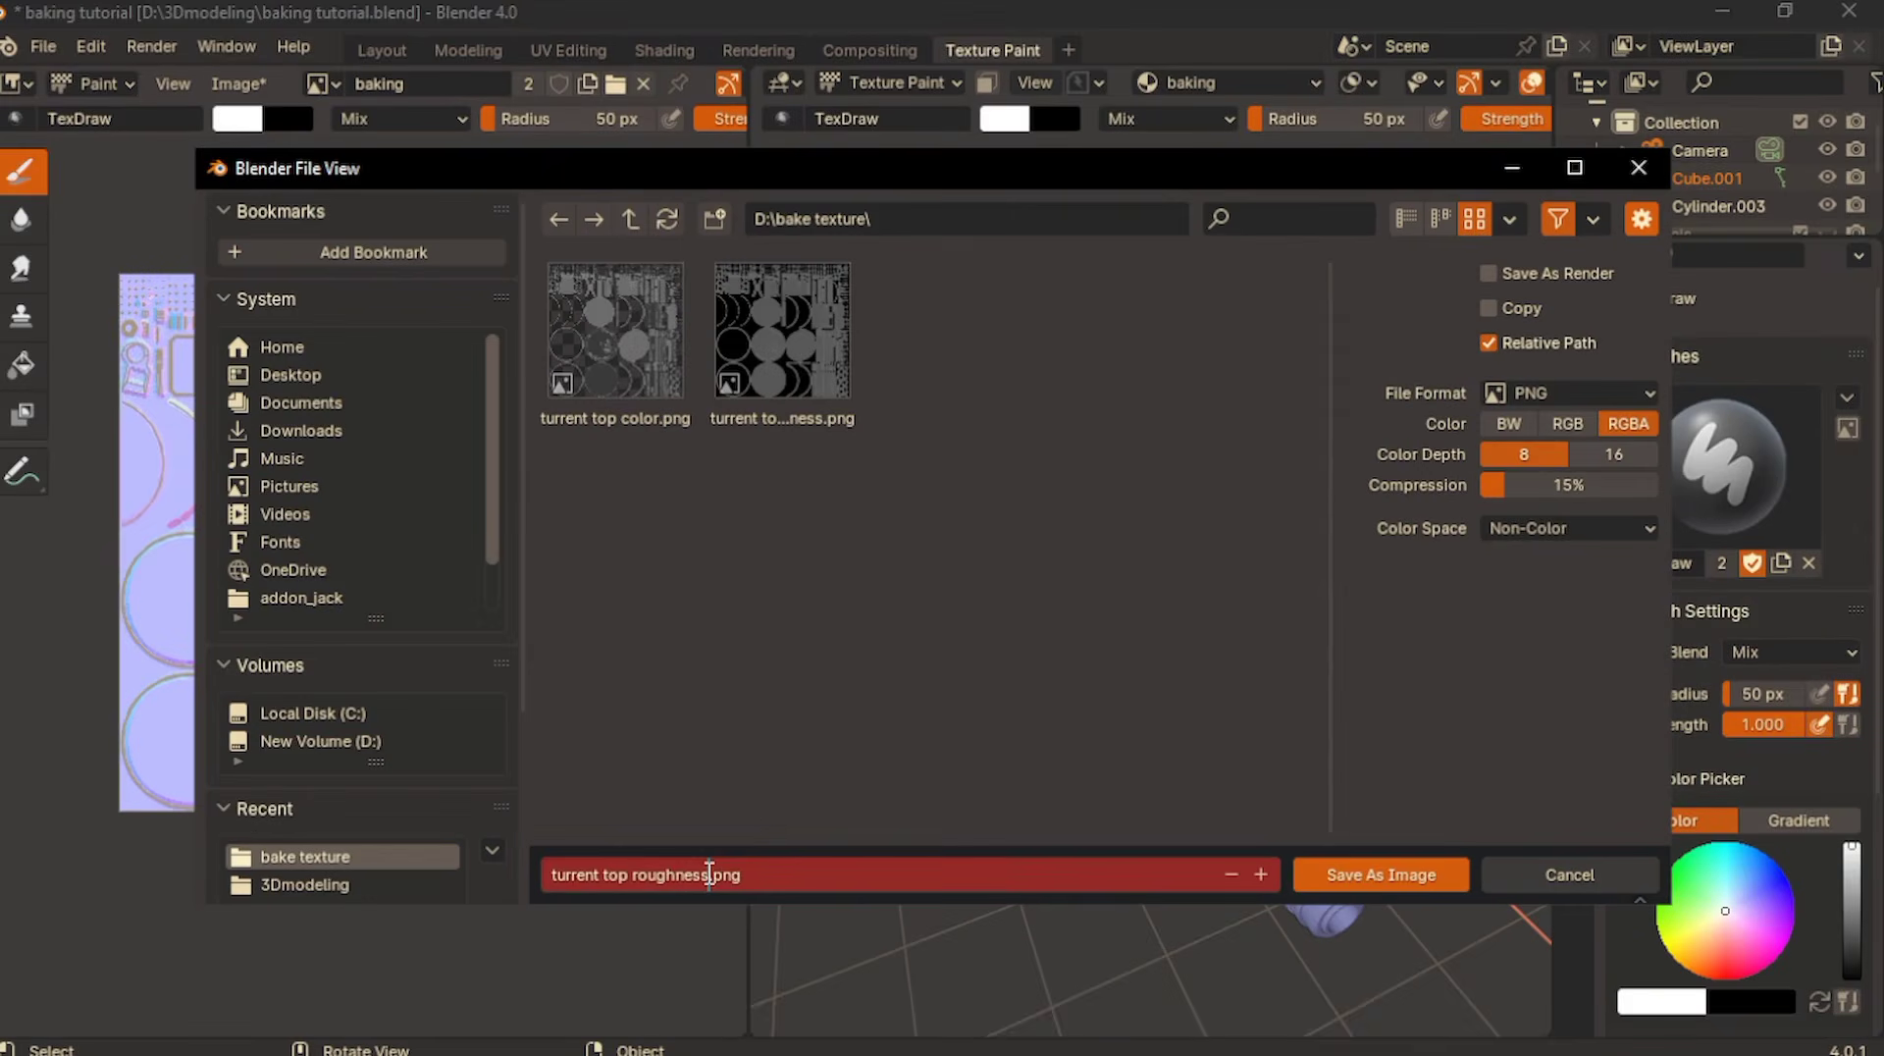
{"action": "key", "text": "BackSpace"}
{"action": "key", "text": "BackSpace"}
{"action": "key", "text": "BackSpace"}
{"action": "key", "text": "BackSpace"}
{"action": "key", "text": "BackSpace"}
{"action": "key", "text": "BackSpace"}
{"action": "key", "text": "BackSpace"}
{"action": "key", "text": "BackSpace"}
{"action": "key", "text": "BackSpace"}
{"action": "type", "text": "nrrmal"}
{"action": "key", "text": "Return"}
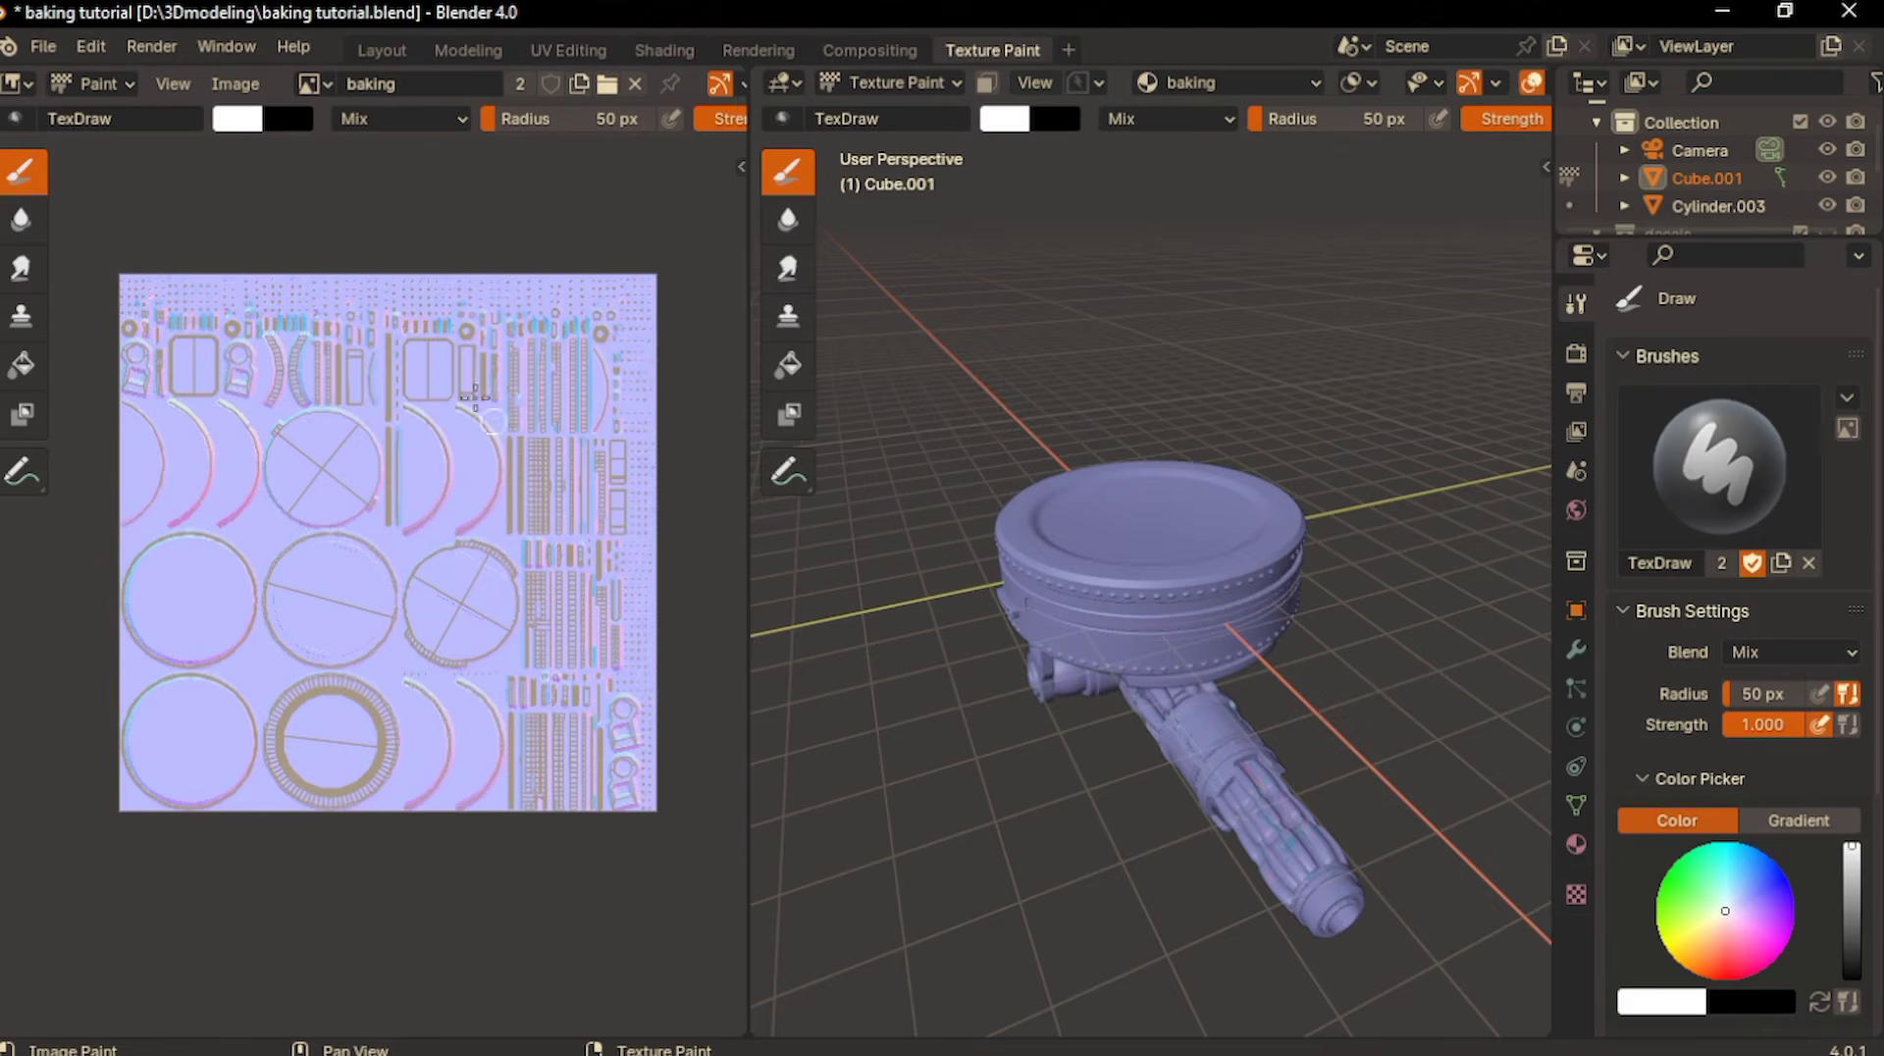
- Back in the Shading workspace, add an RGB node beside the upper Principled BSDF in METAL_0B0B0B's Edge Wear Imperfection frame
{"action": "left_click", "coordinate": [633, 49]}
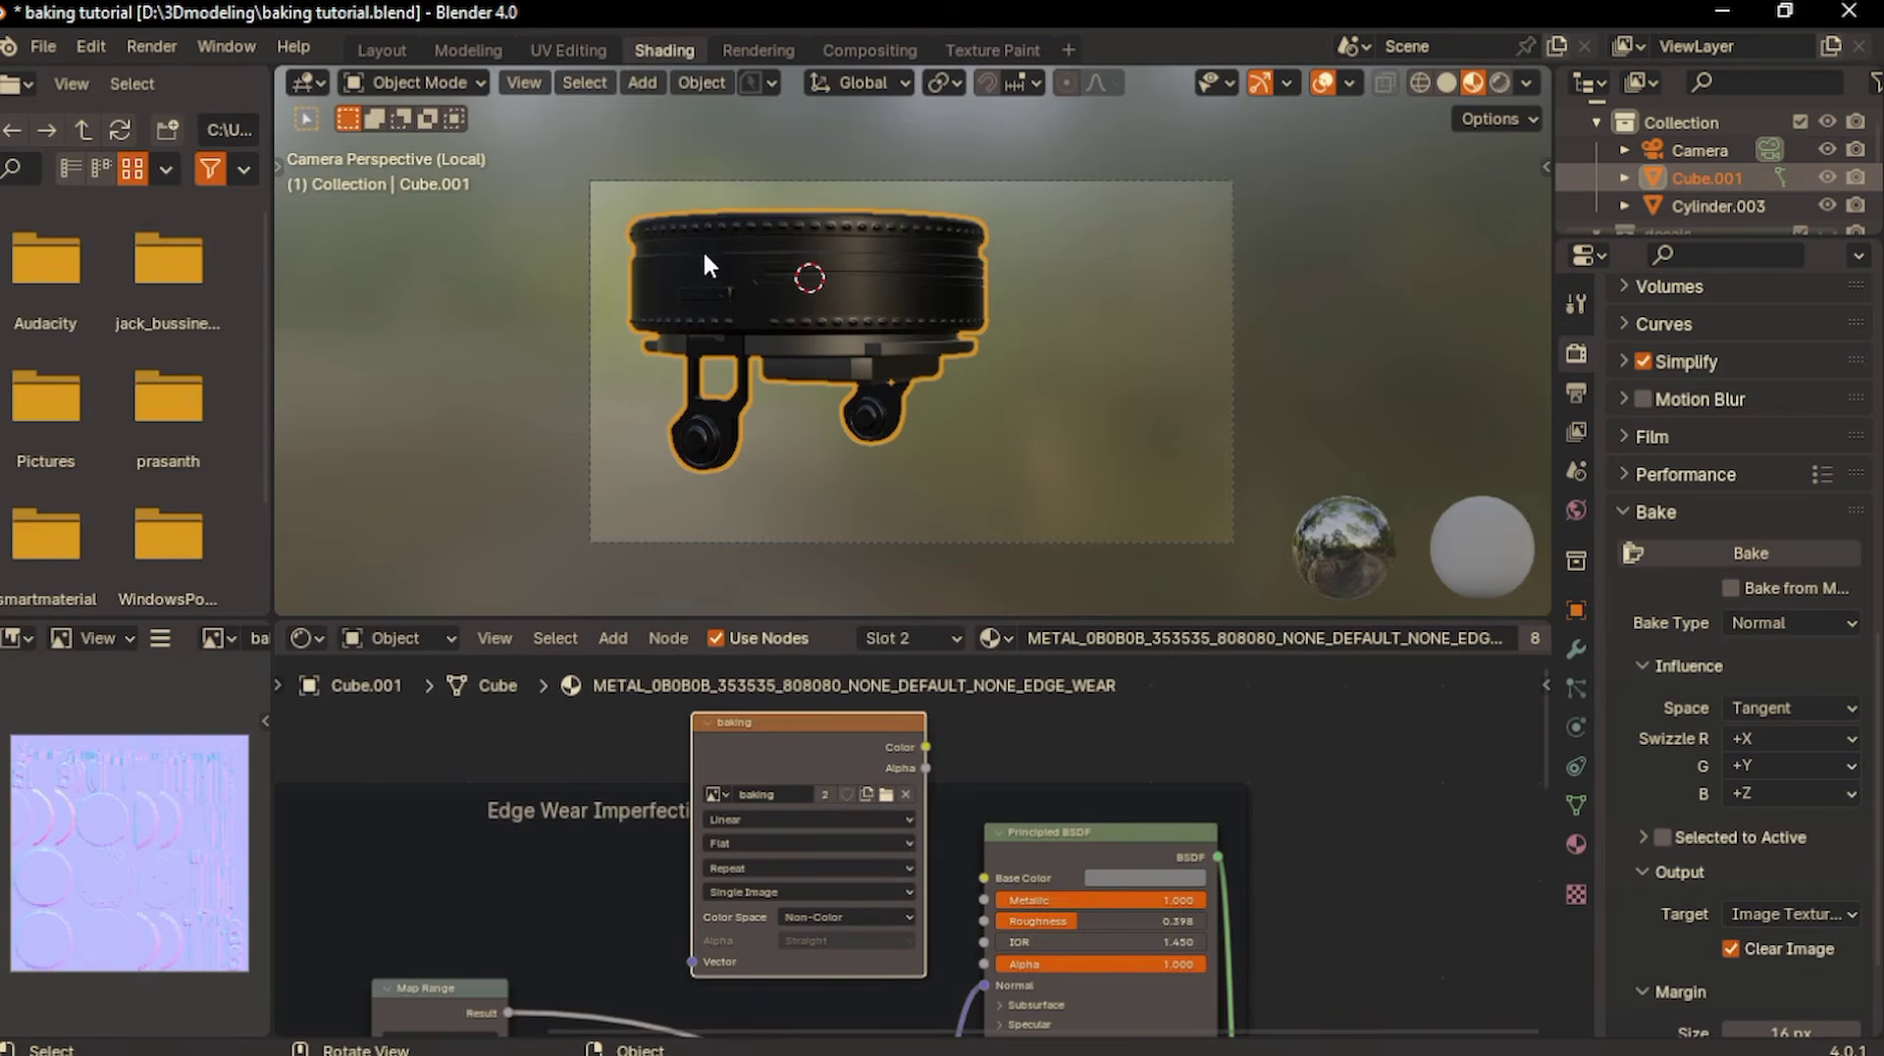
{"action": "scroll", "coordinate": [881, 858], "scroll_direction": "down", "scroll_amount": 3}
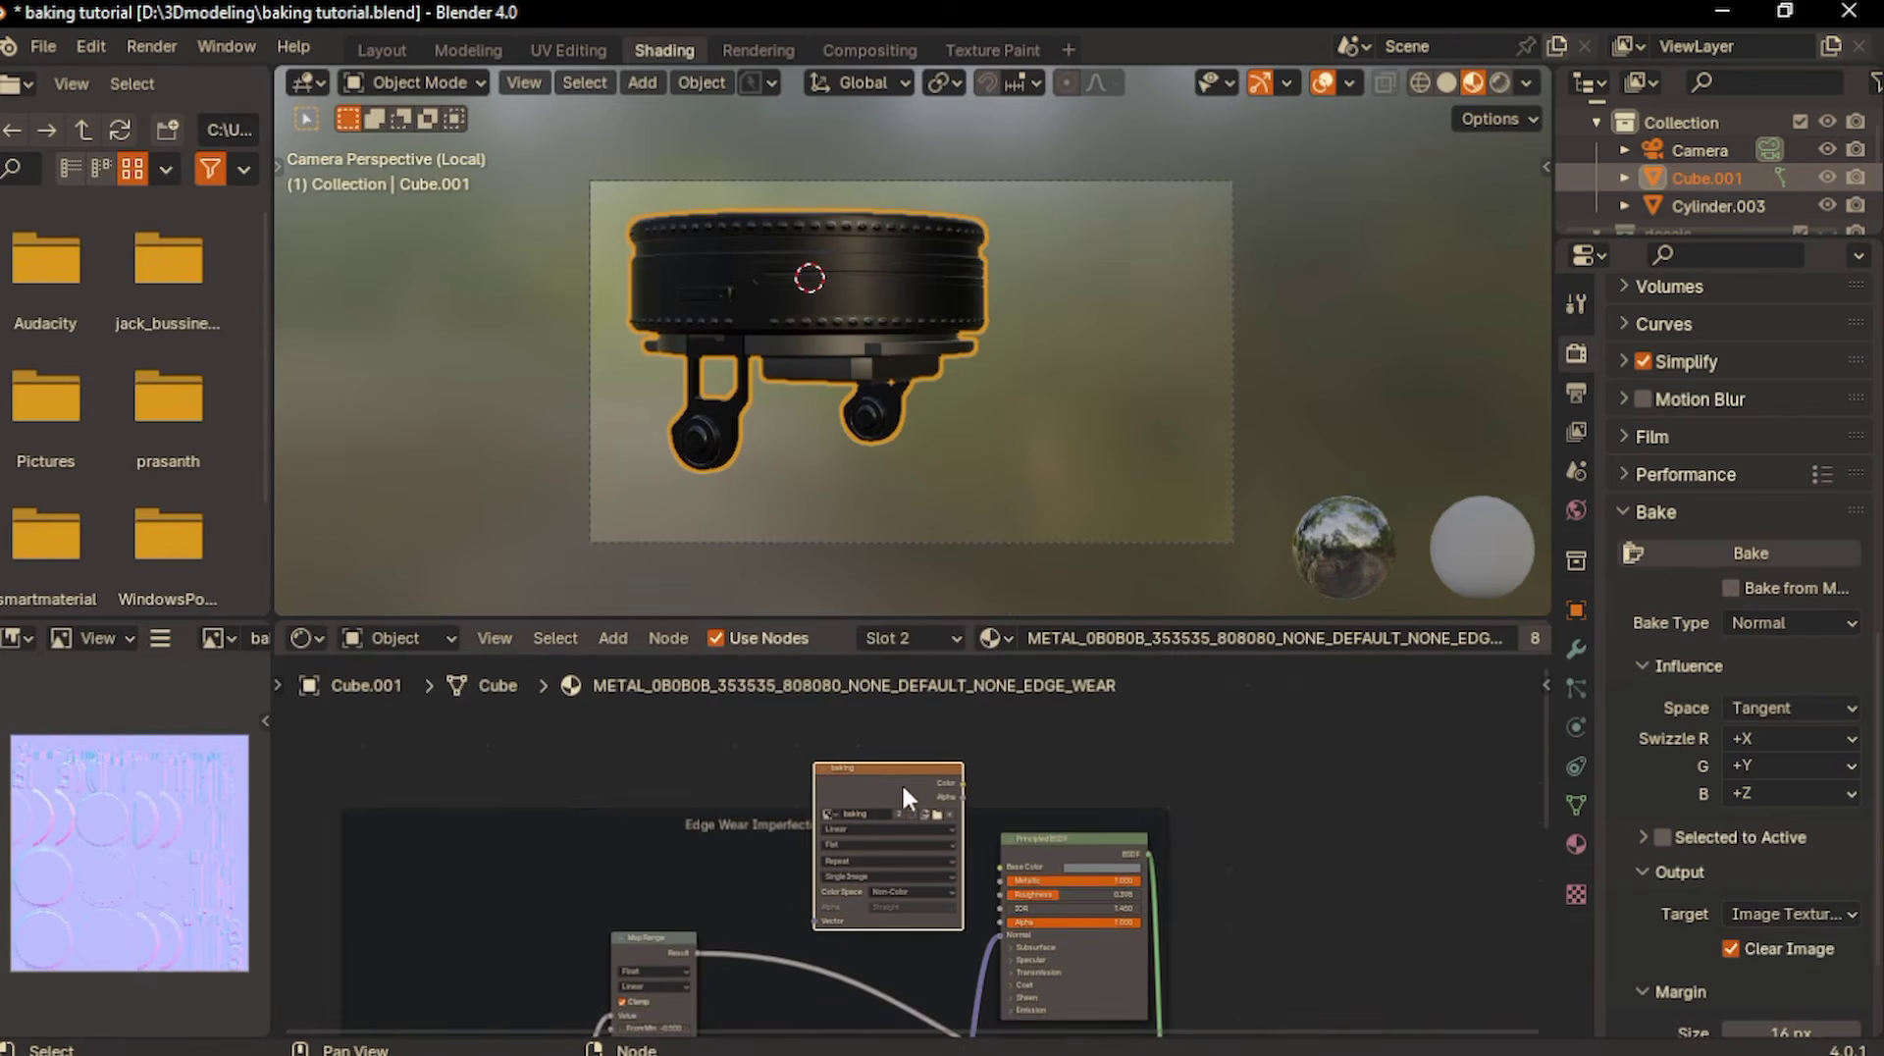
{"action": "mouse_move", "coordinate": [894, 782]}
{"action": "left_mouse_down"}
{"action": "mouse_move", "coordinate": [863, 677]}
{"action": "mouse_move", "coordinate": [869, 775]}
{"action": "left_mouse_up"}
{"action": "middle_click_drag", "start_coordinate": [970, 911], "coordinate": [1004, 821]}
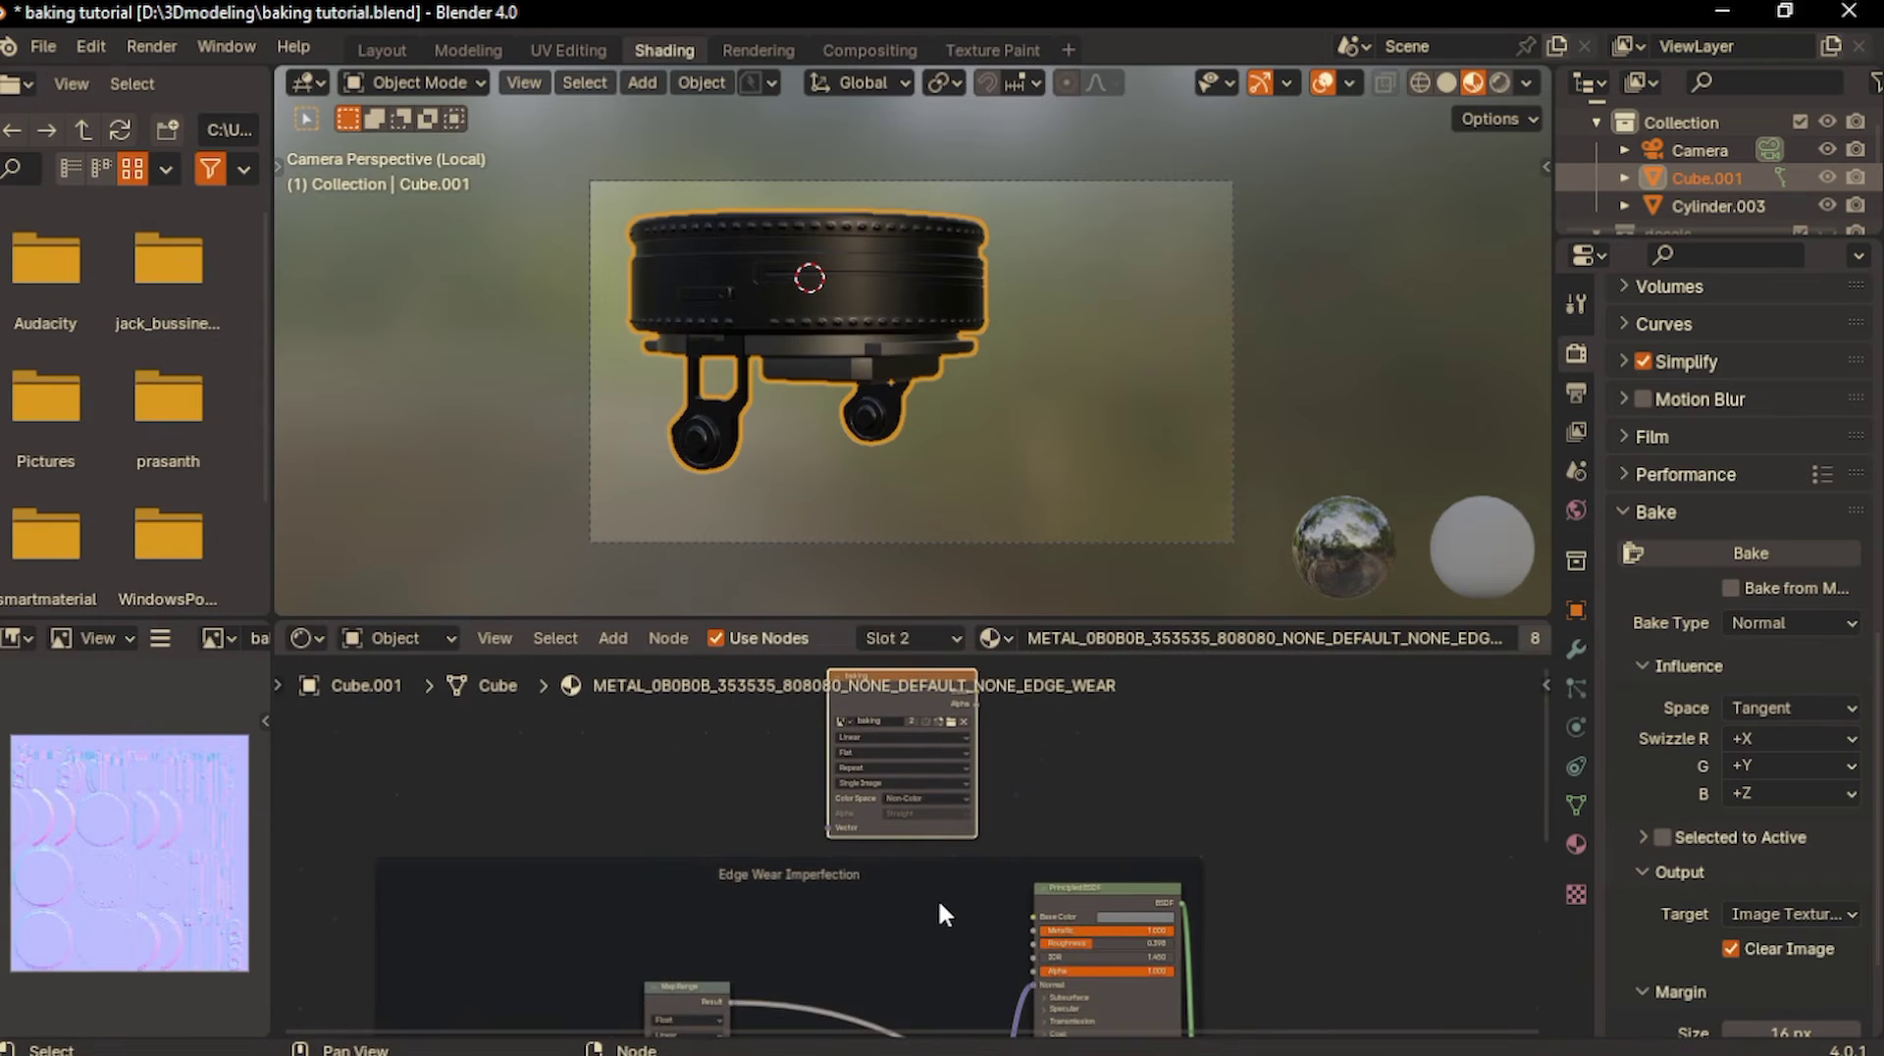
{"action": "left_click", "coordinate": [939, 901]}
{"action": "key", "text": "shift+a"}
{"action": "type", "text": "rgb"}
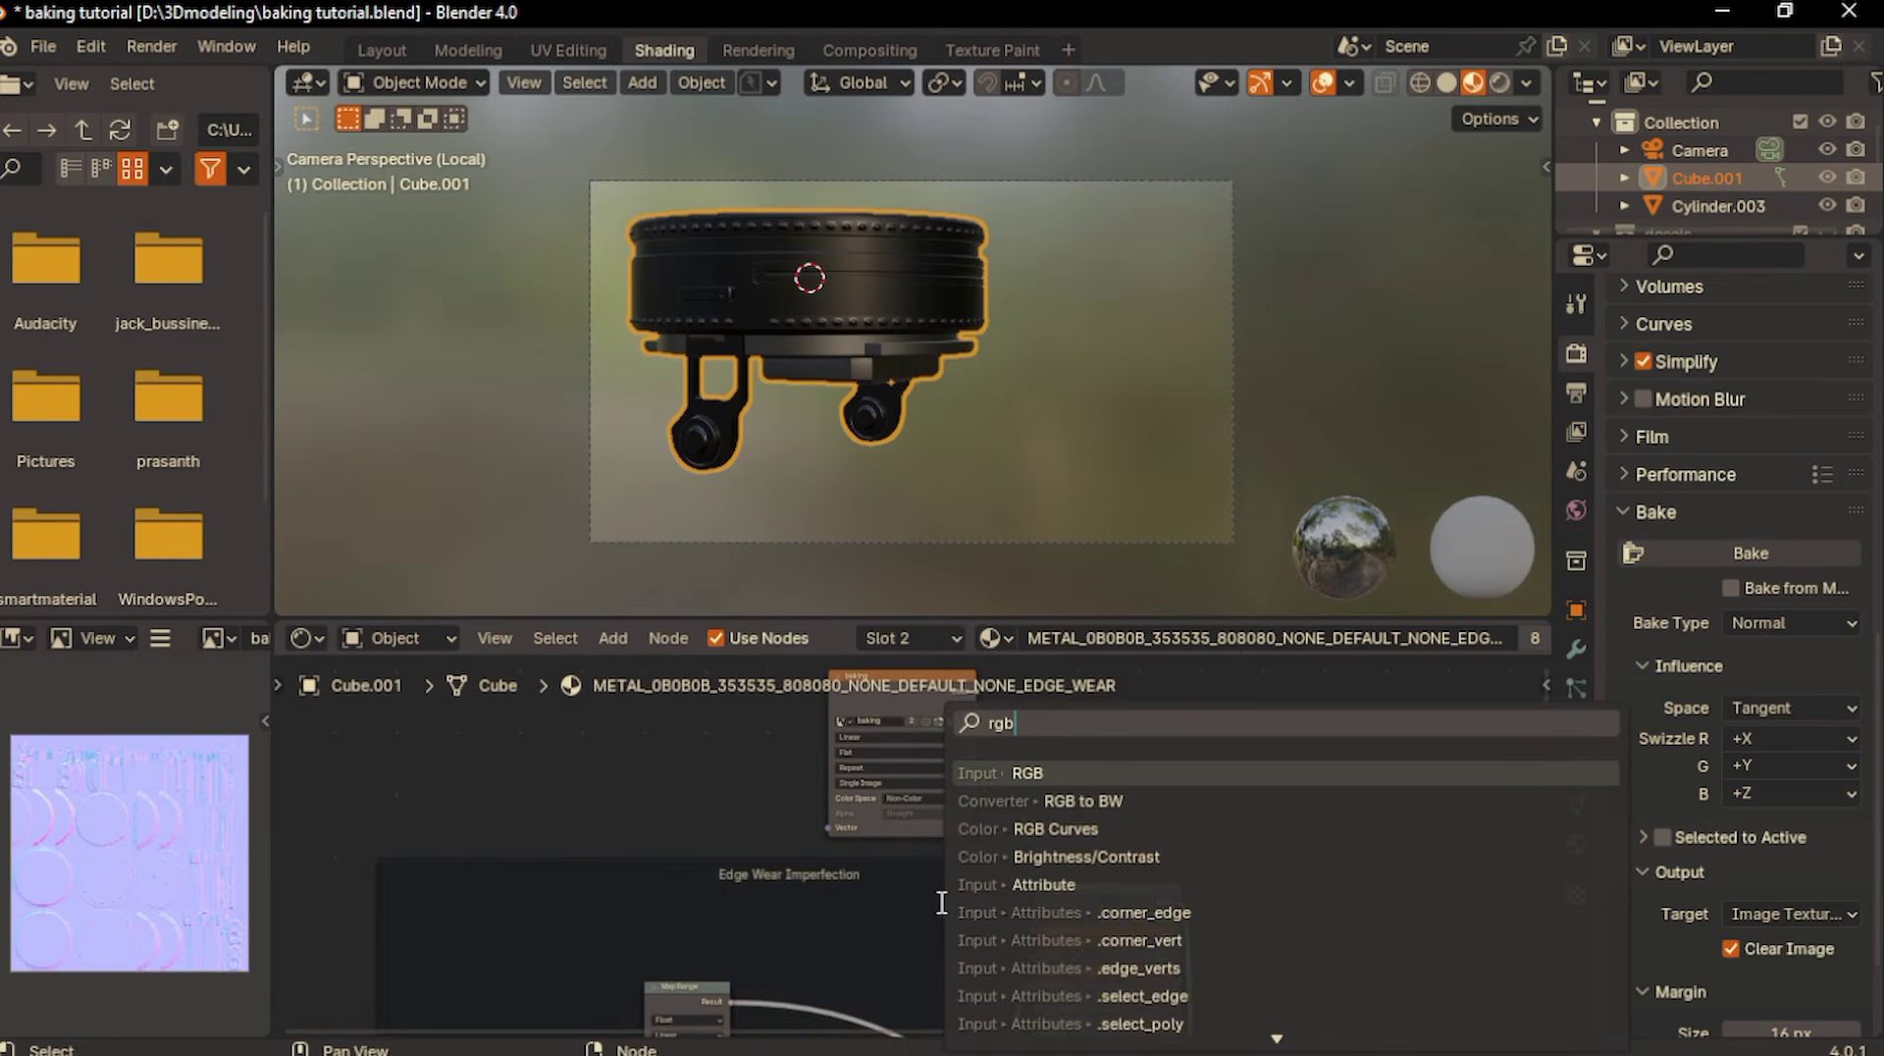
{"action": "key", "text": "Return"}
{"action": "left_click", "coordinate": [832, 869]}
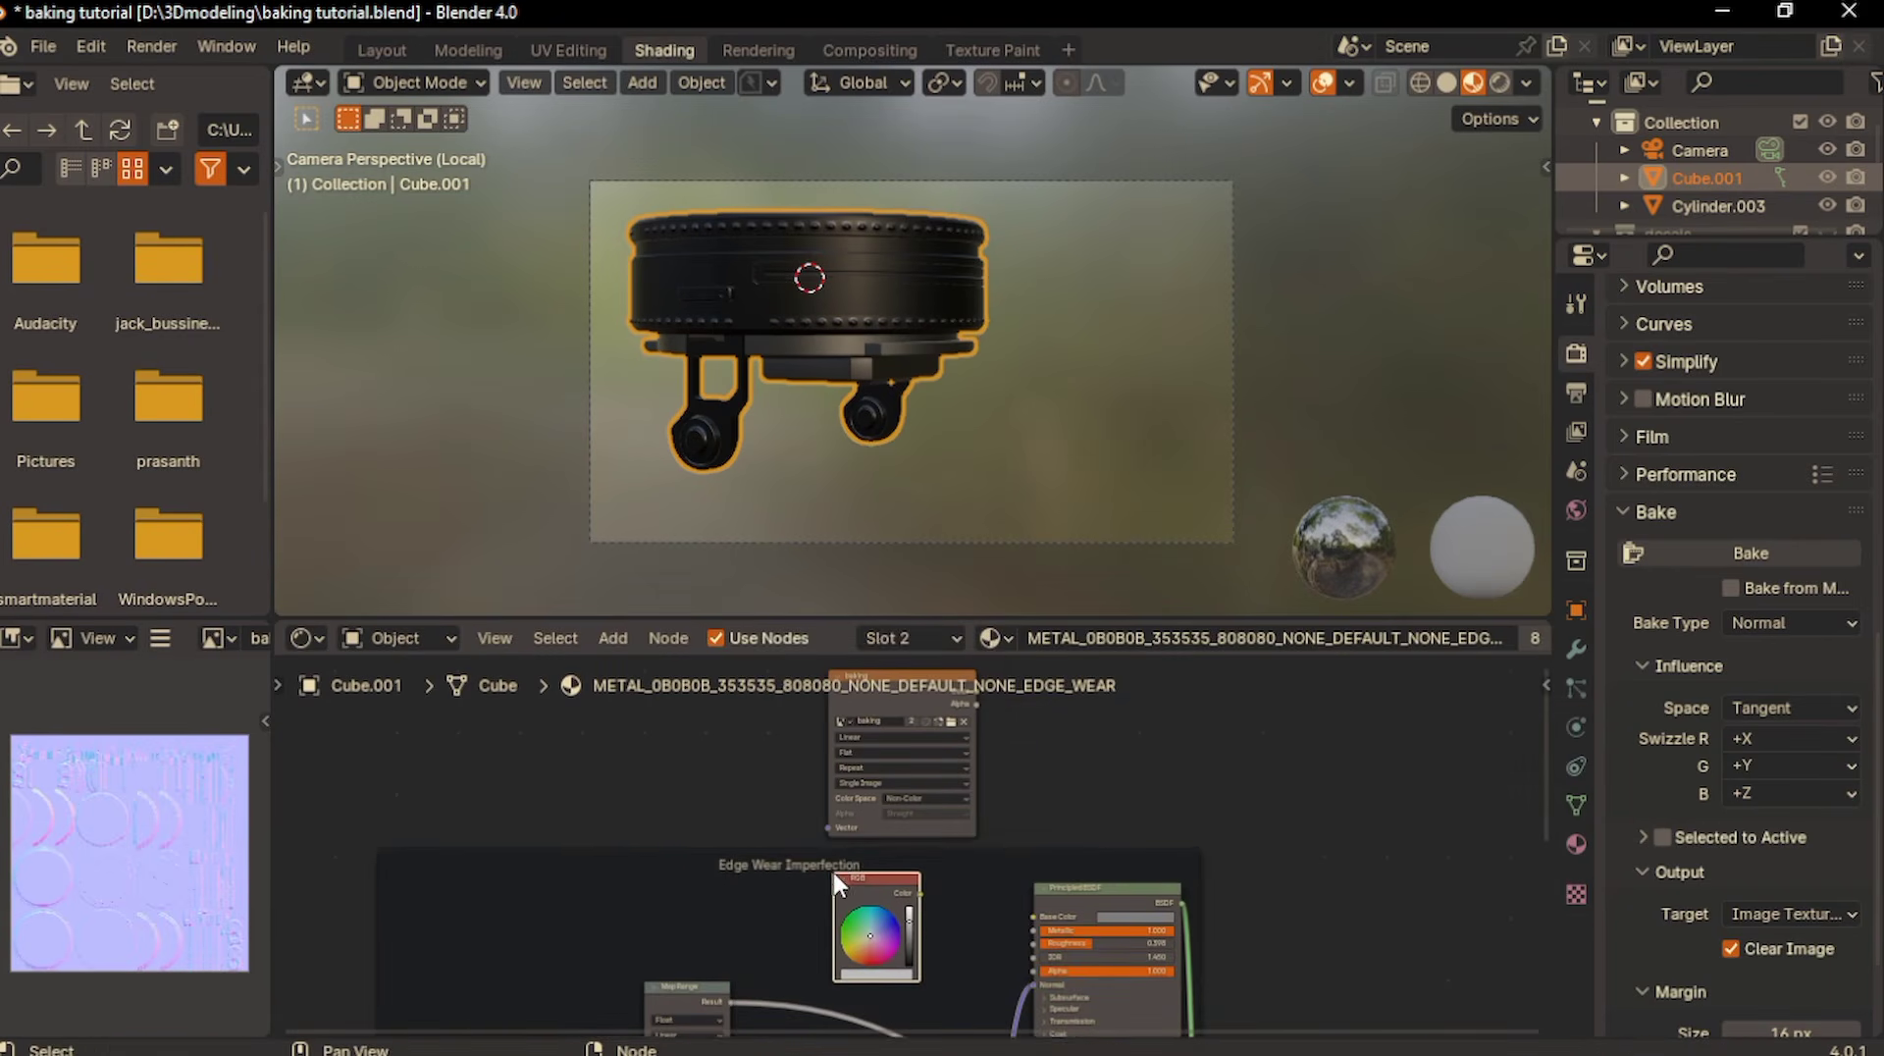
{"action": "scroll", "coordinate": [832, 869], "scroll_direction": "up", "scroll_amount": 1}
{"action": "scroll", "coordinate": [832, 868], "scroll_direction": "up", "scroll_amount": 2}
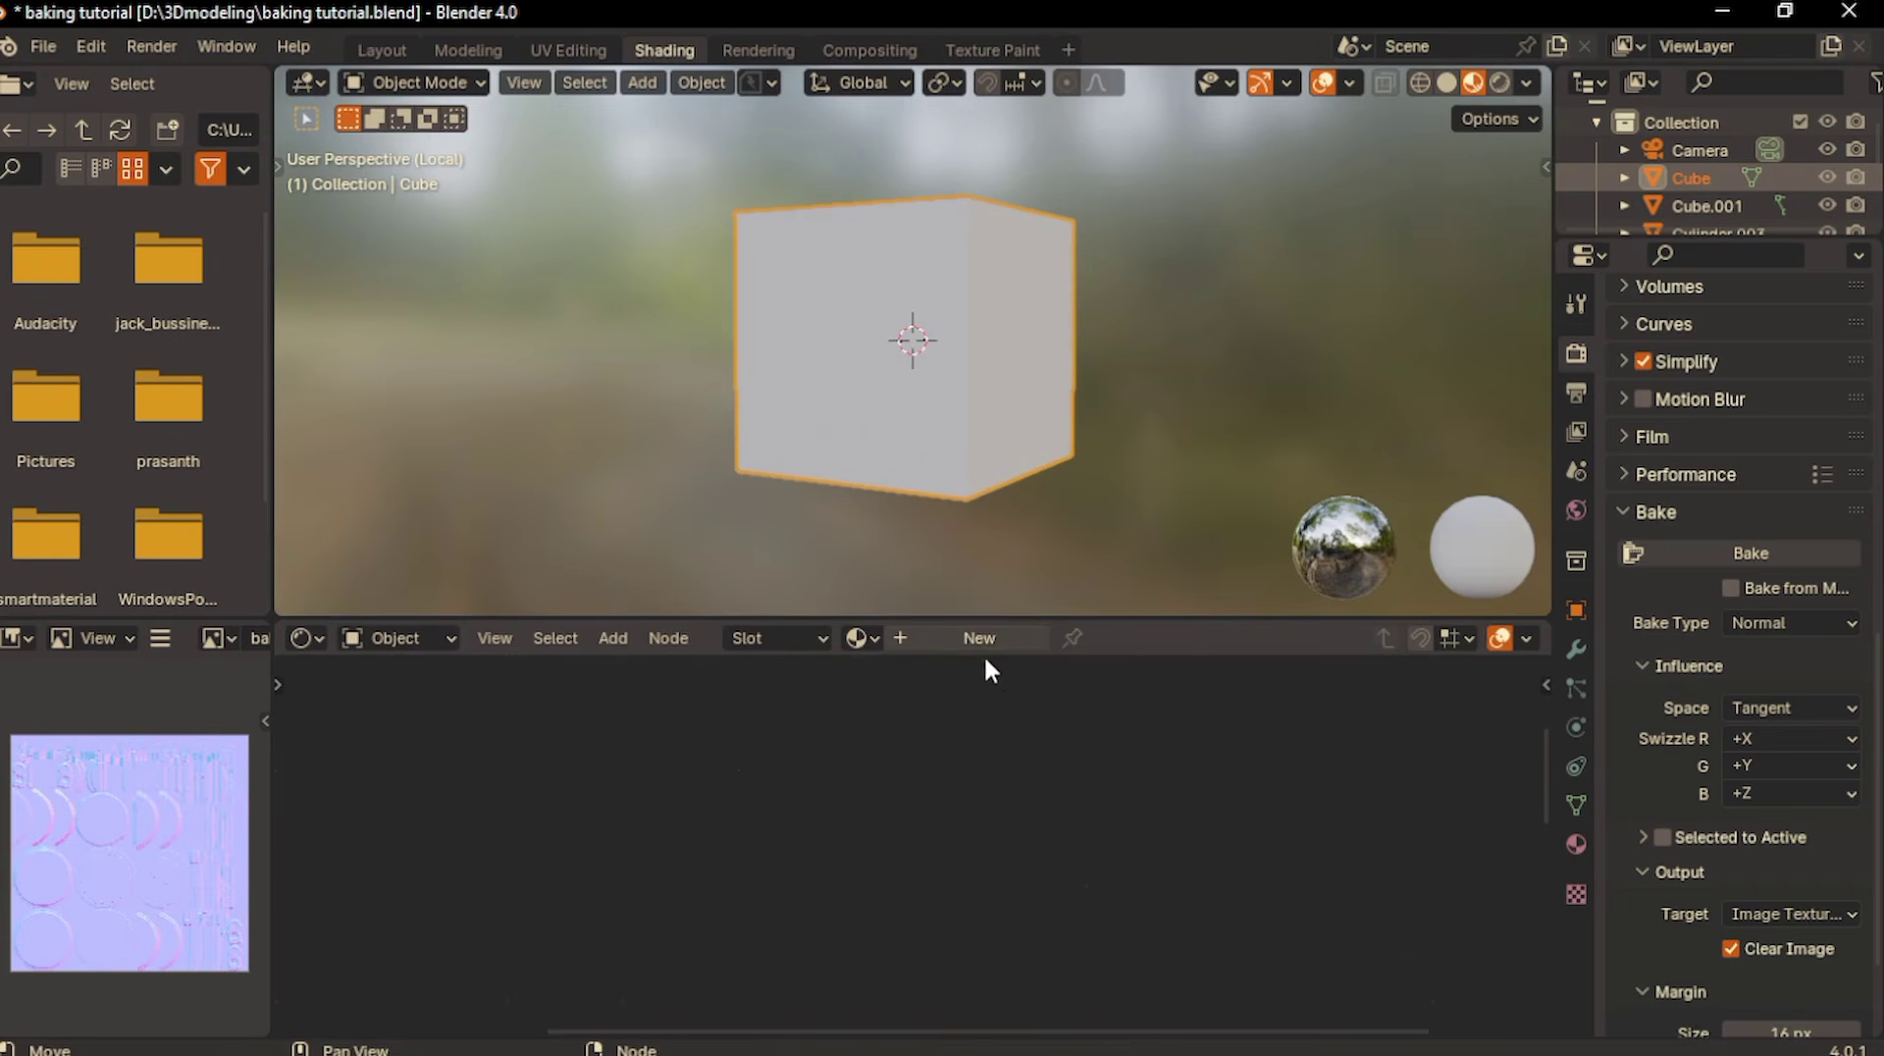
- On an isolated cube with its own material, set the Principled BSDF base color to a dark gray-green
{"action": "left_click", "coordinate": [977, 638]}
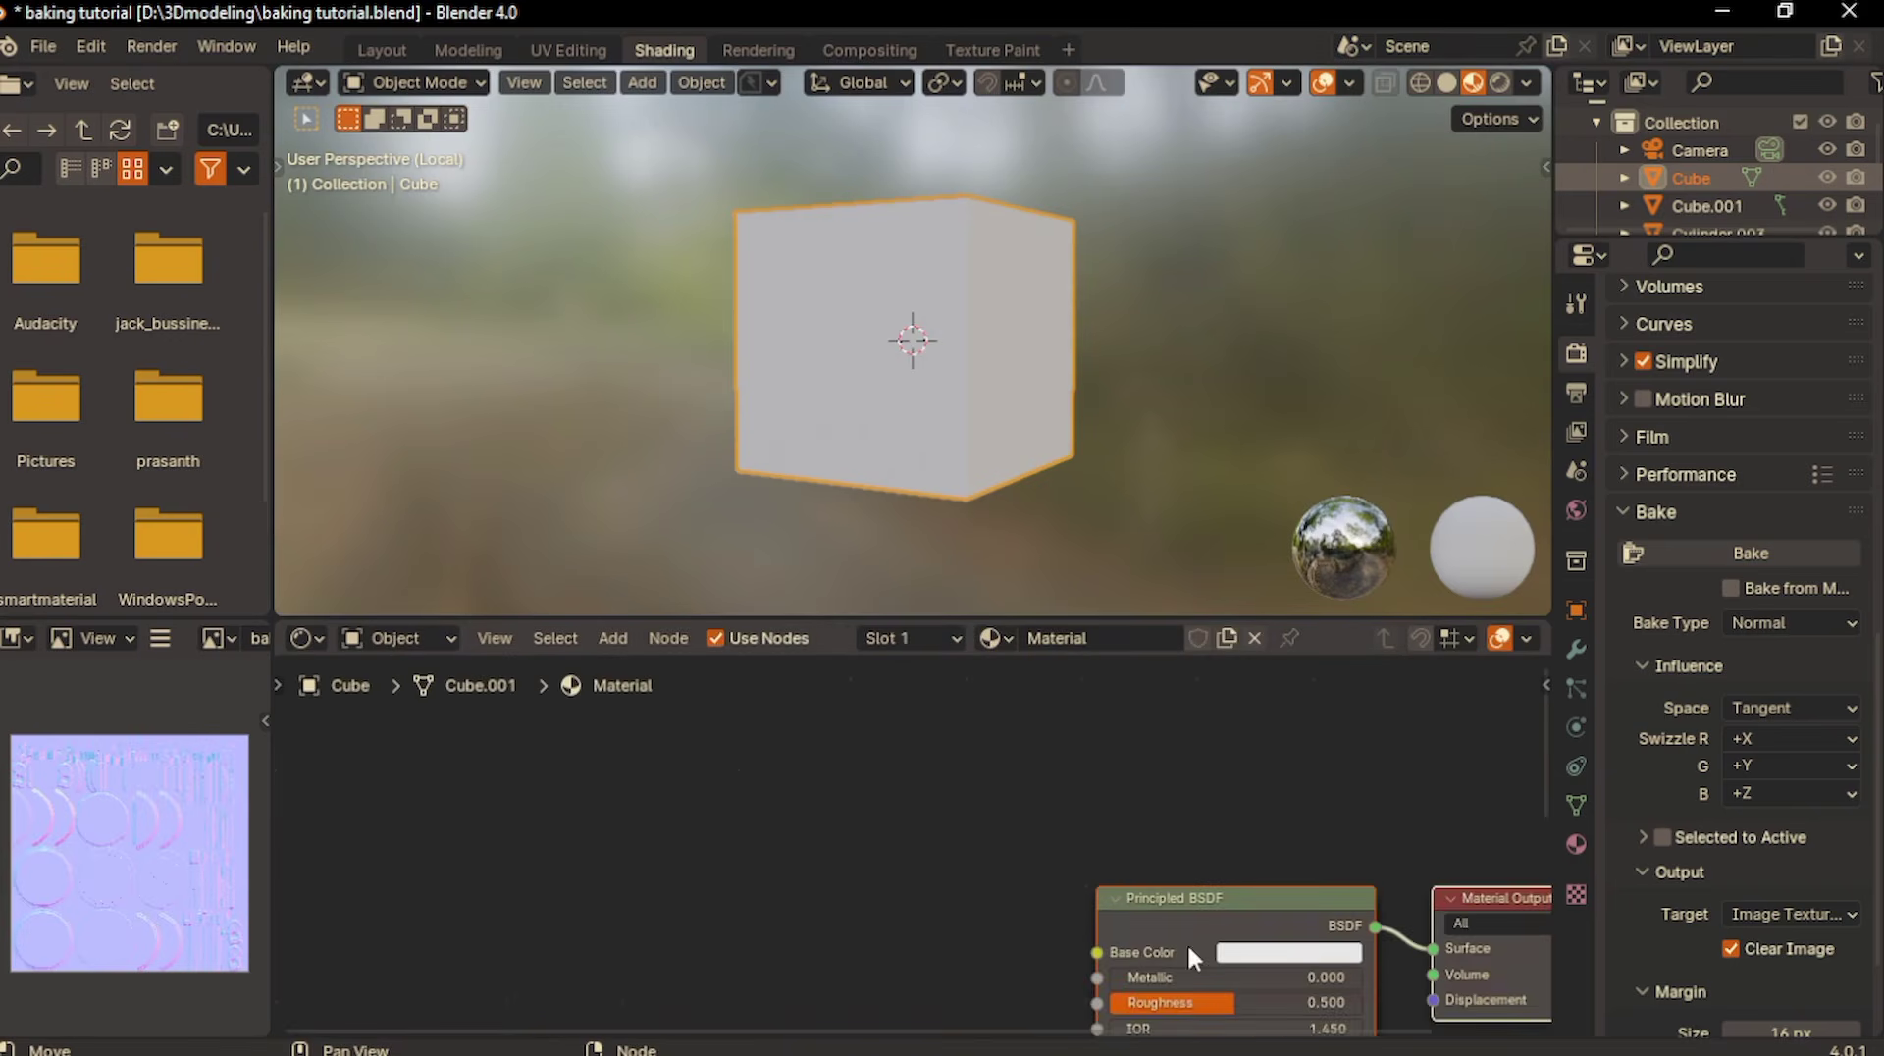
{"action": "left_click", "coordinate": [1168, 862]}
{"action": "left_click", "coordinate": [1193, 601]}
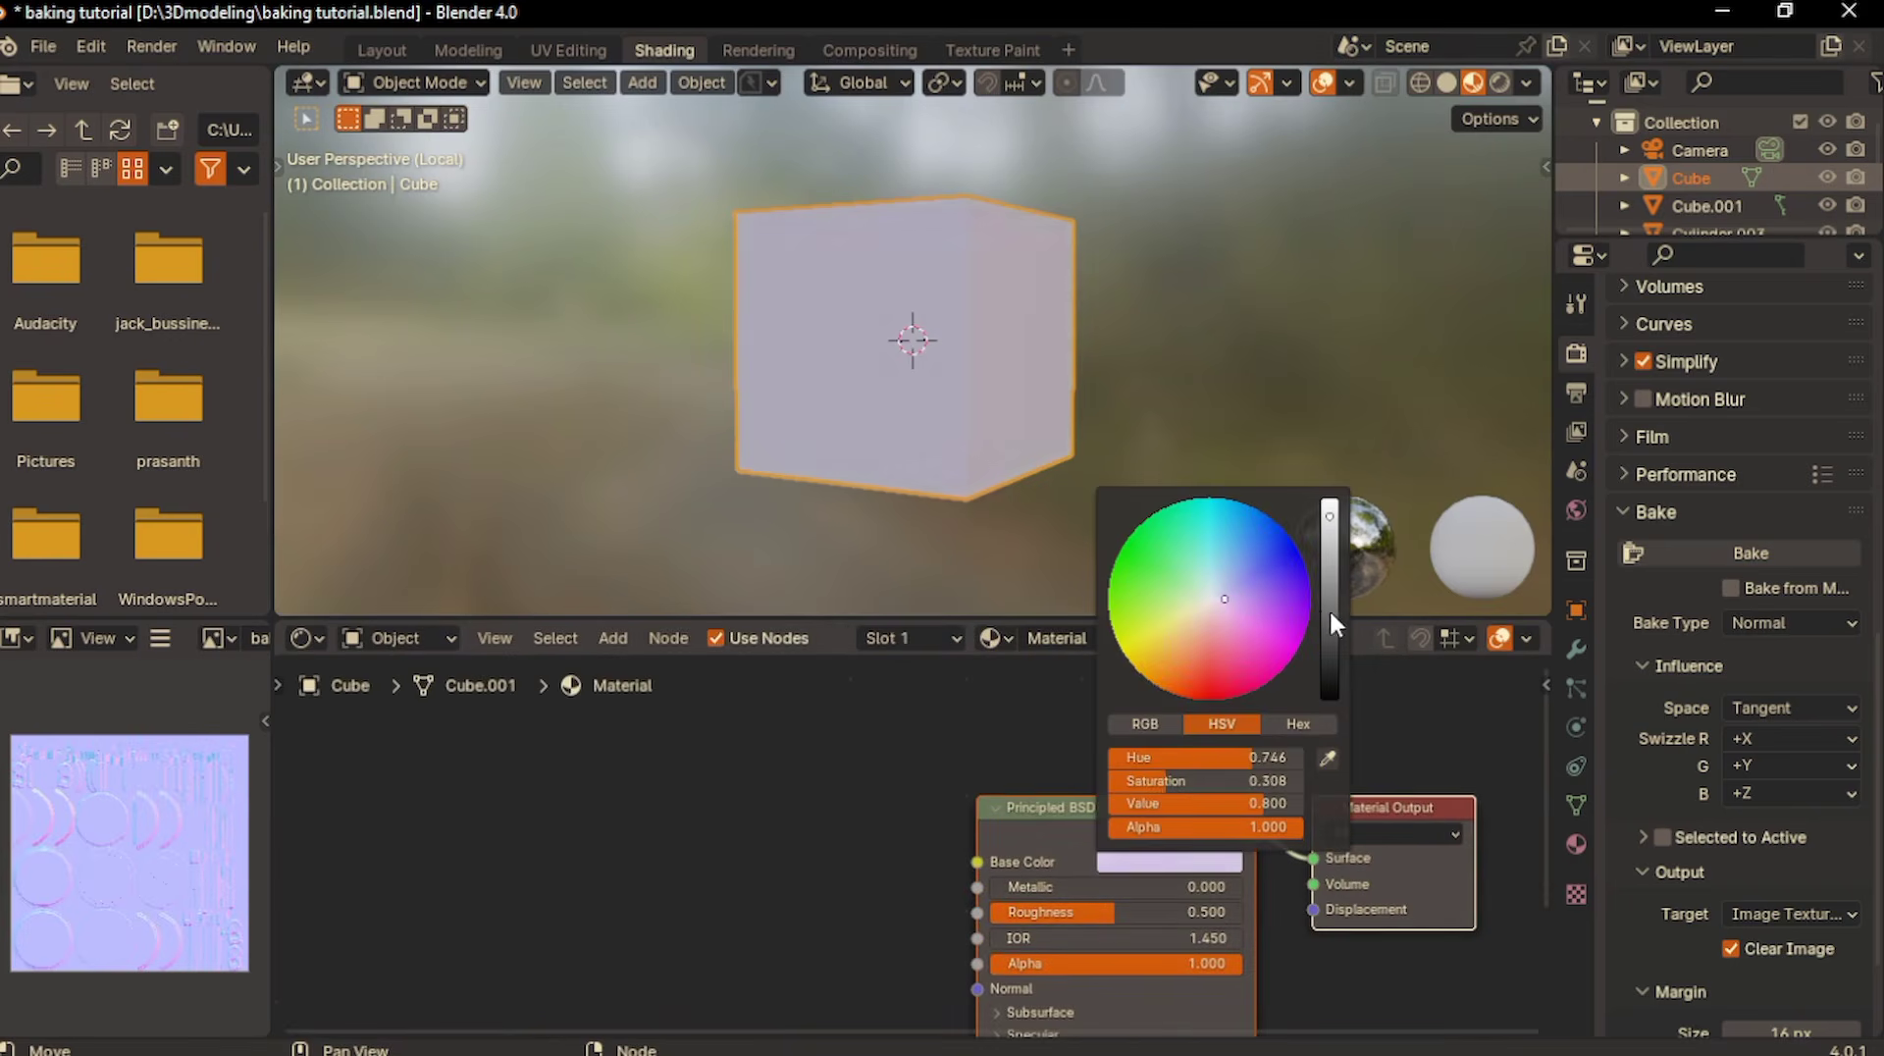
{"action": "left_click", "coordinate": [1329, 609]}
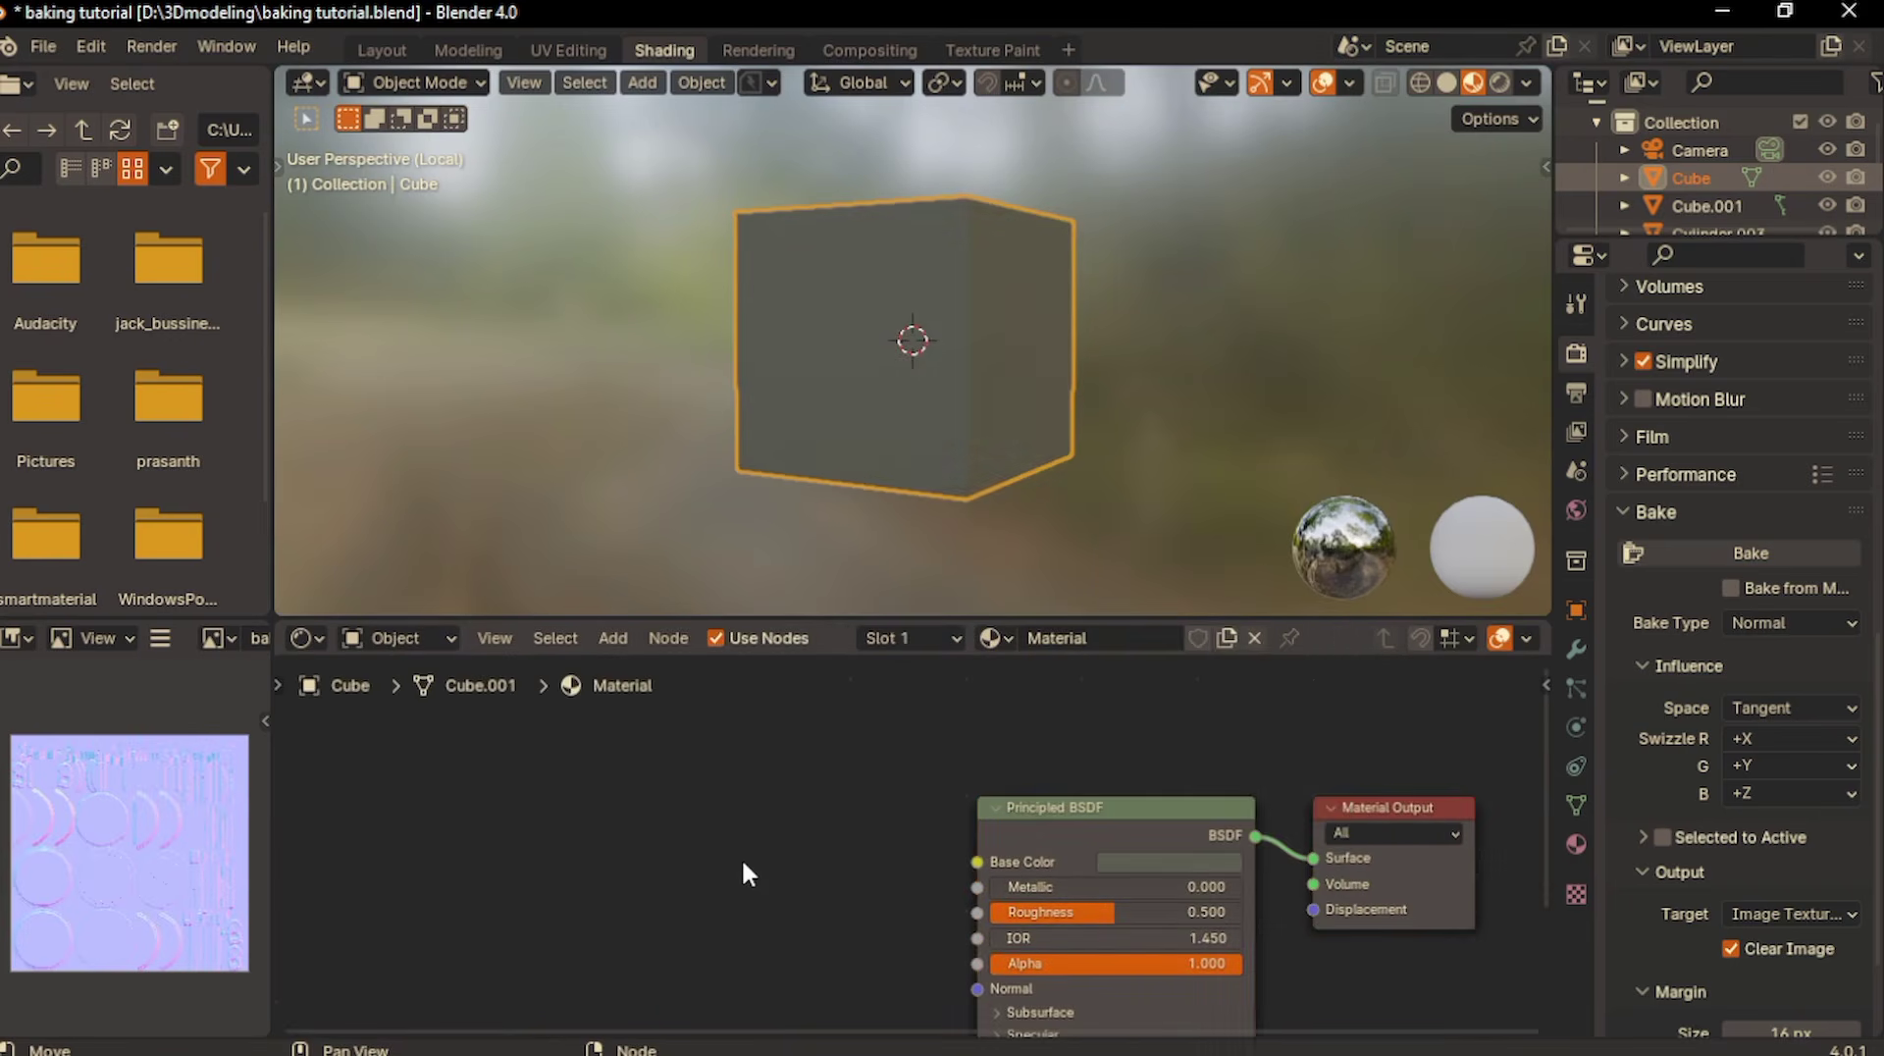
- Add an RGB node to the cube's material and connect its Color output to the Metallic input
{"action": "key", "text": "Home"}
{"action": "key", "text": "shift+a"}
{"action": "type", "text": "rgb"}
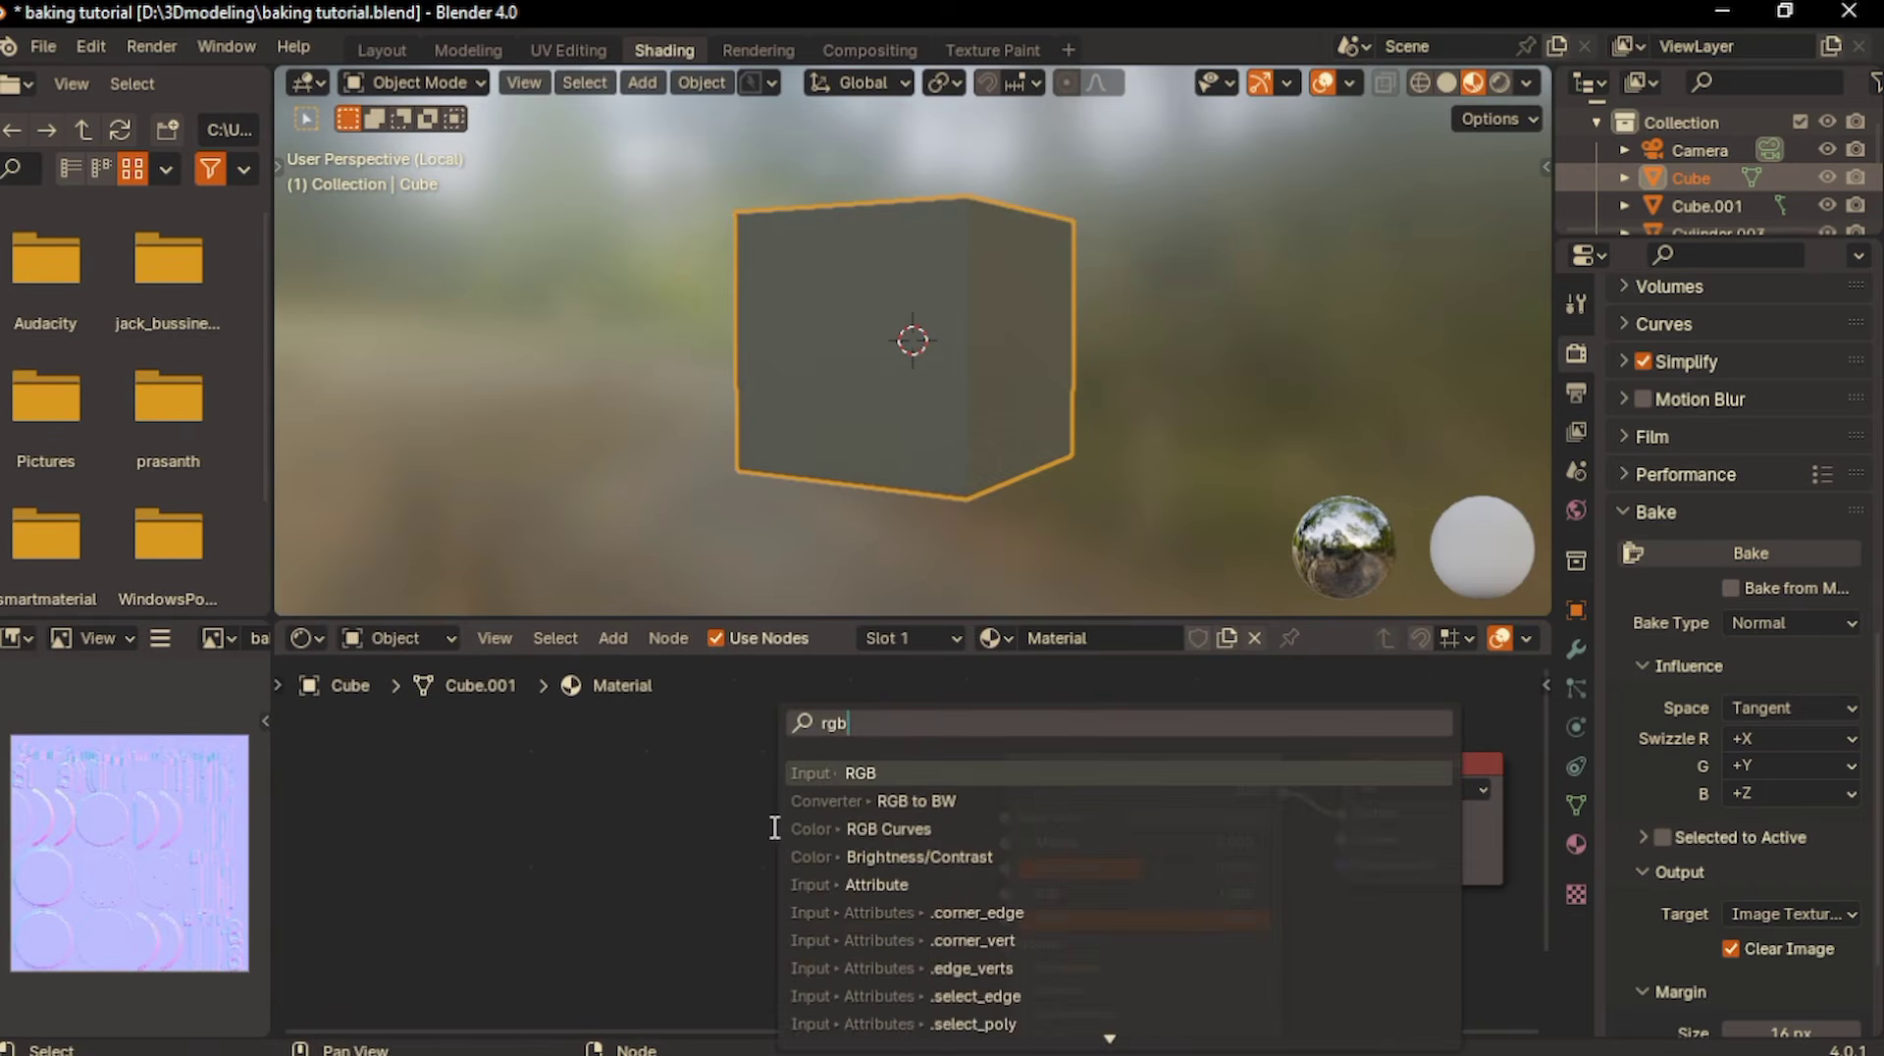
{"action": "key", "text": "Return"}
{"action": "left_click", "coordinate": [748, 808]}
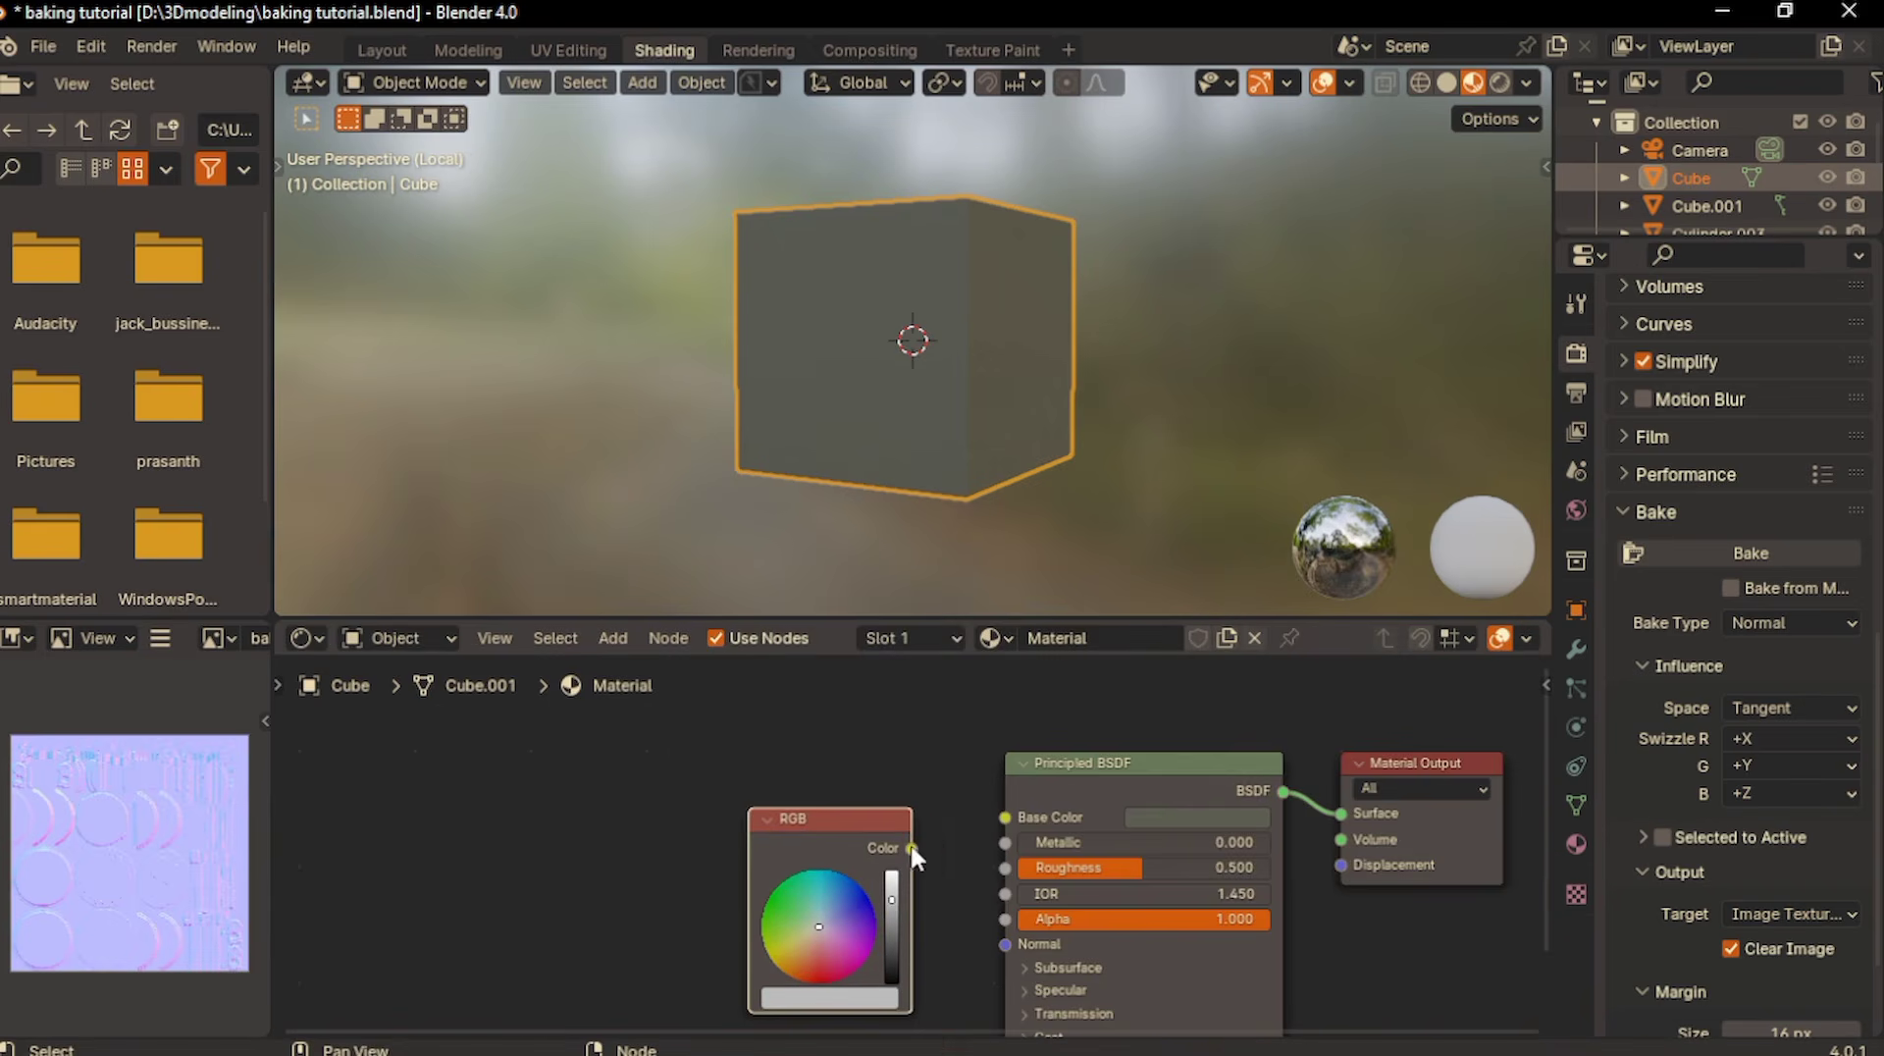
{"action": "left_click_drag", "start_coordinate": [911, 848], "coordinate": [1003, 844]}
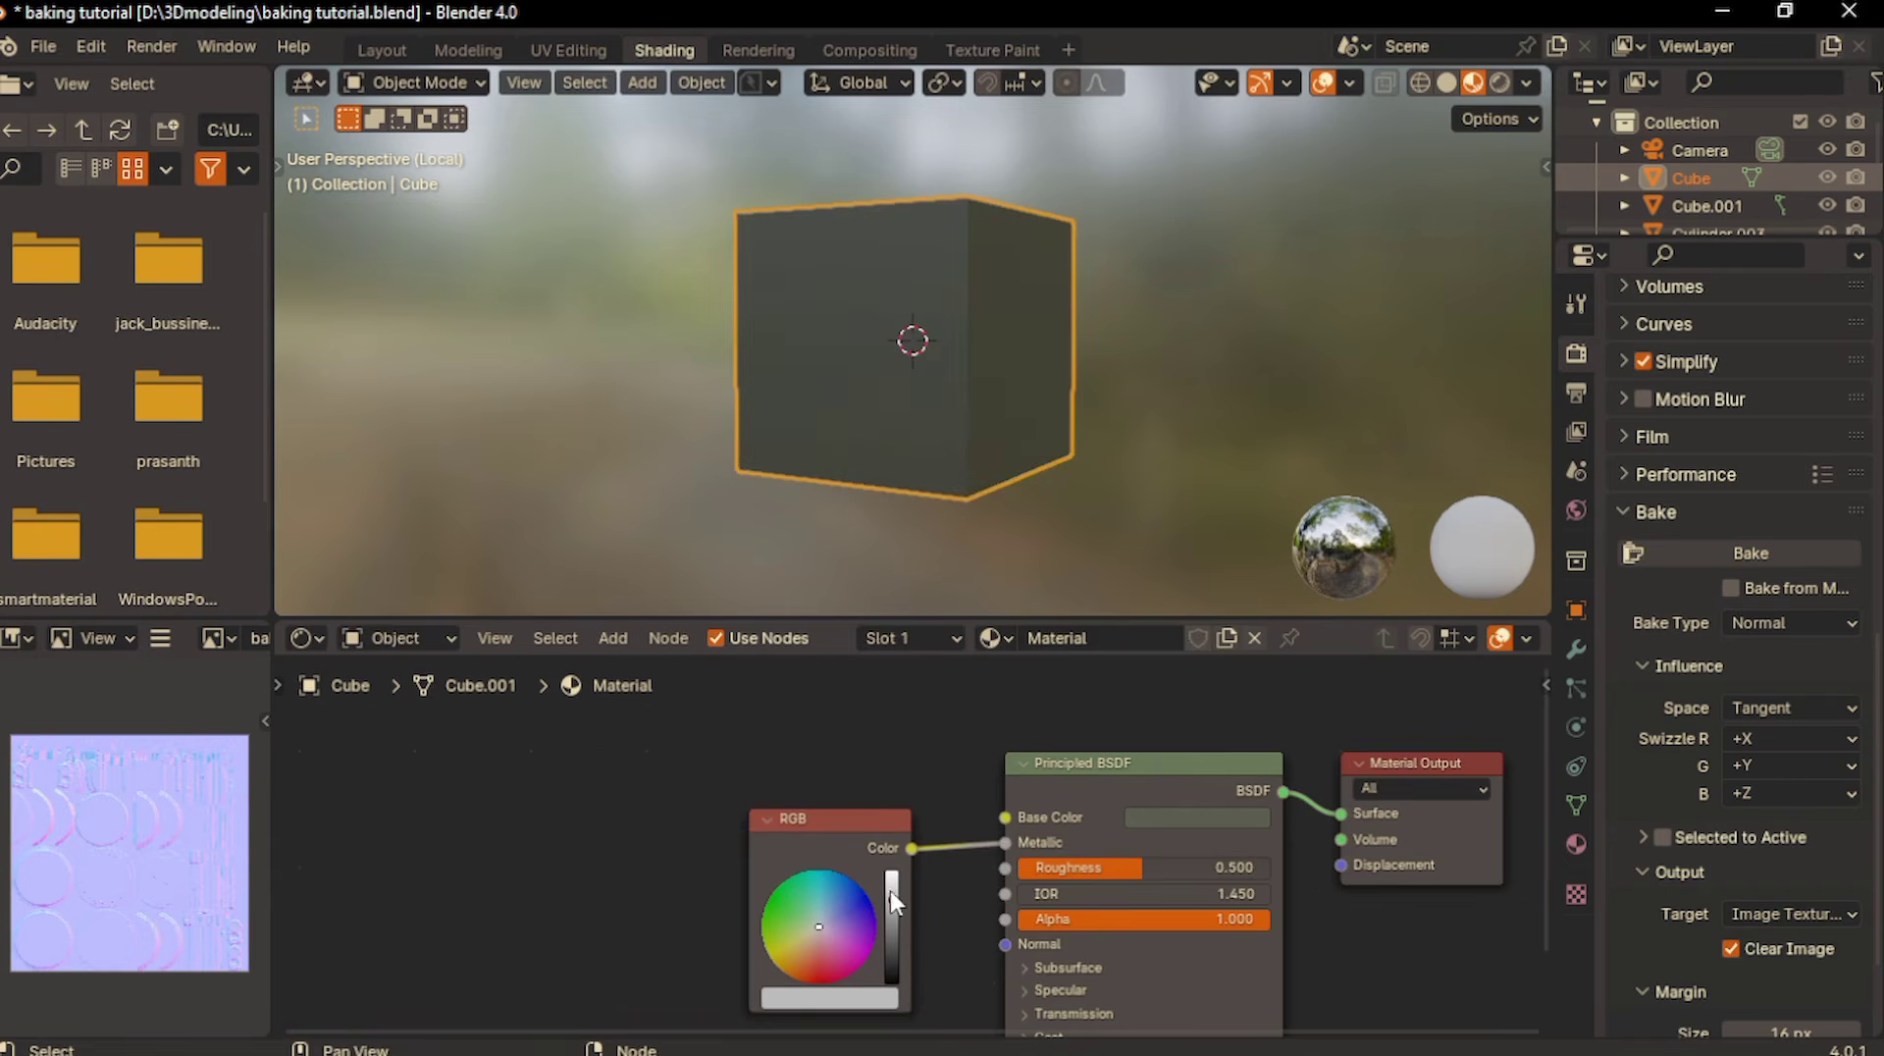
- Darken the RGB node's color to black and inspect the cube's metallic appearance
{"action": "left_click_drag", "start_coordinate": [891, 891], "coordinate": [899, 980]}
{"action": "middle_click_drag", "start_coordinate": [1049, 275], "coordinate": [819, 273]}
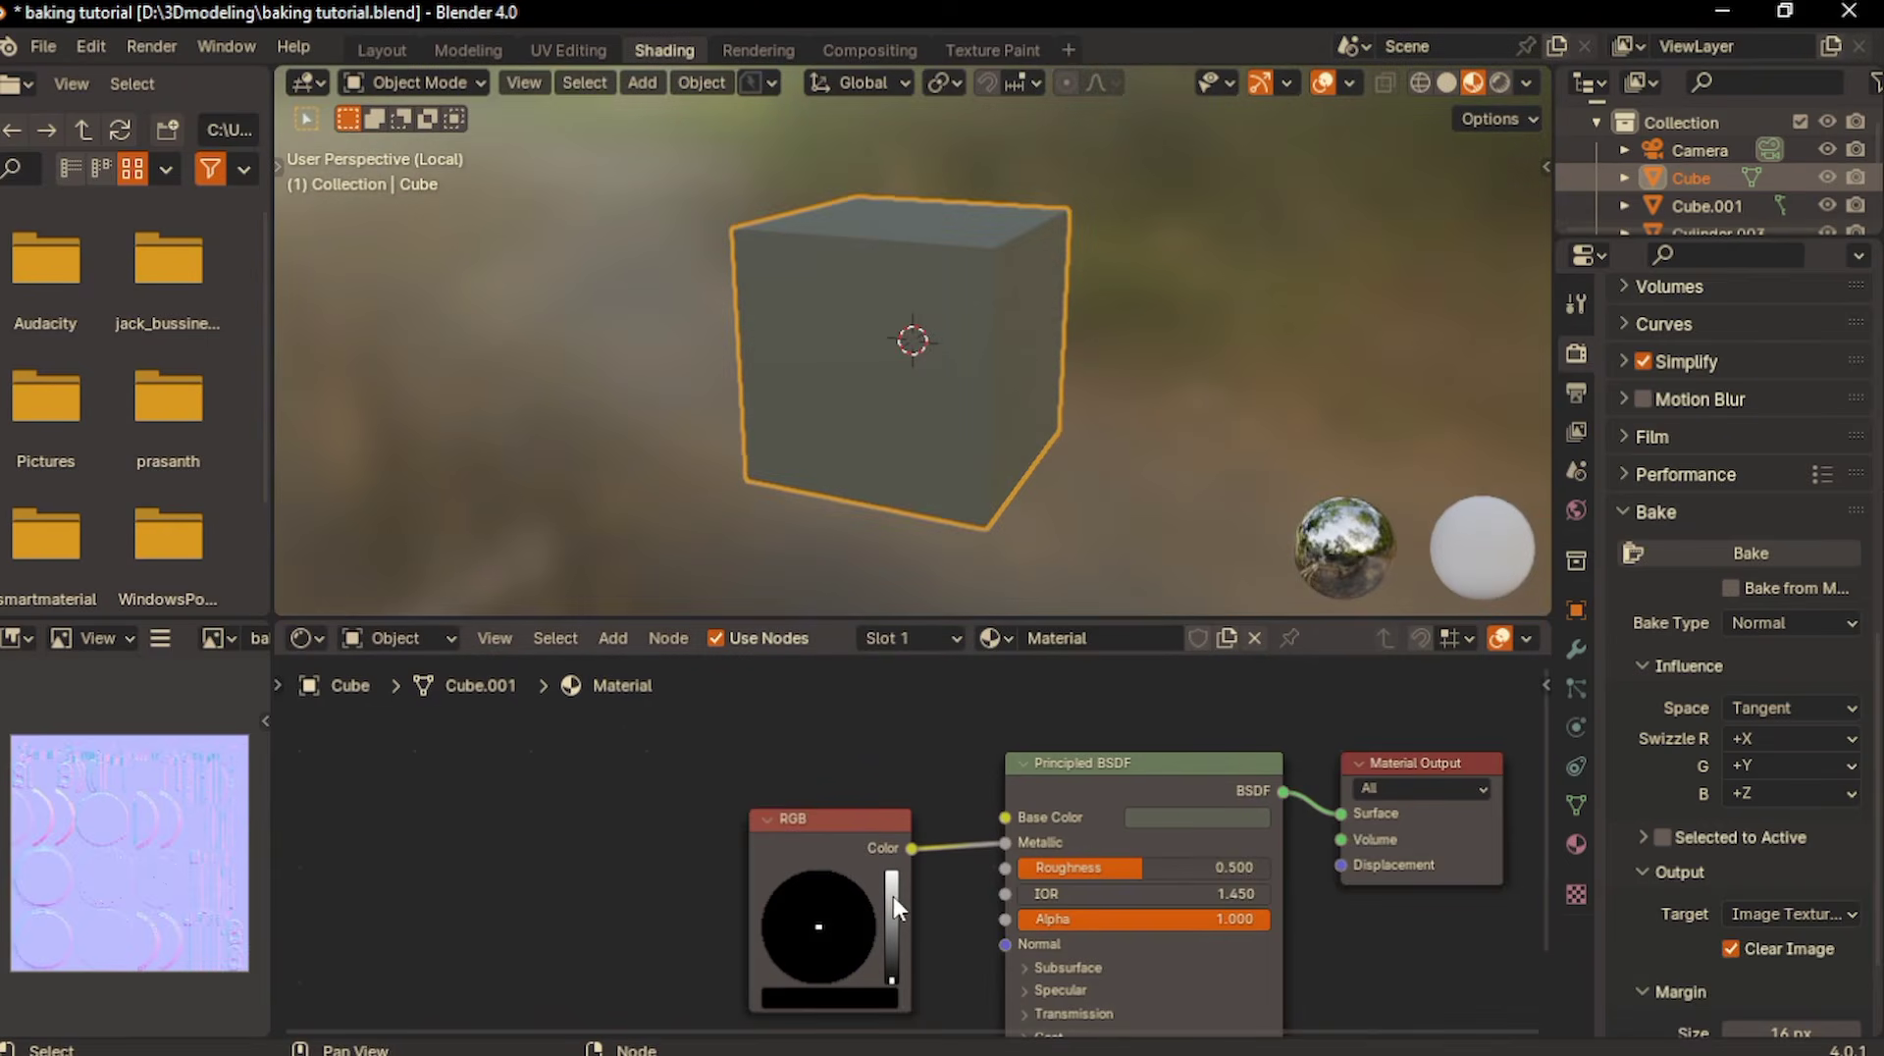
- Brighten the cube's RGB node to white, set its Principled BSDF roughness to 0.305 and inspect the fully metallic appearance
{"action": "left_click_drag", "start_coordinate": [893, 896], "coordinate": [893, 870]}
{"action": "middle_click_drag", "start_coordinate": [1099, 205], "coordinate": [1099, 204]}
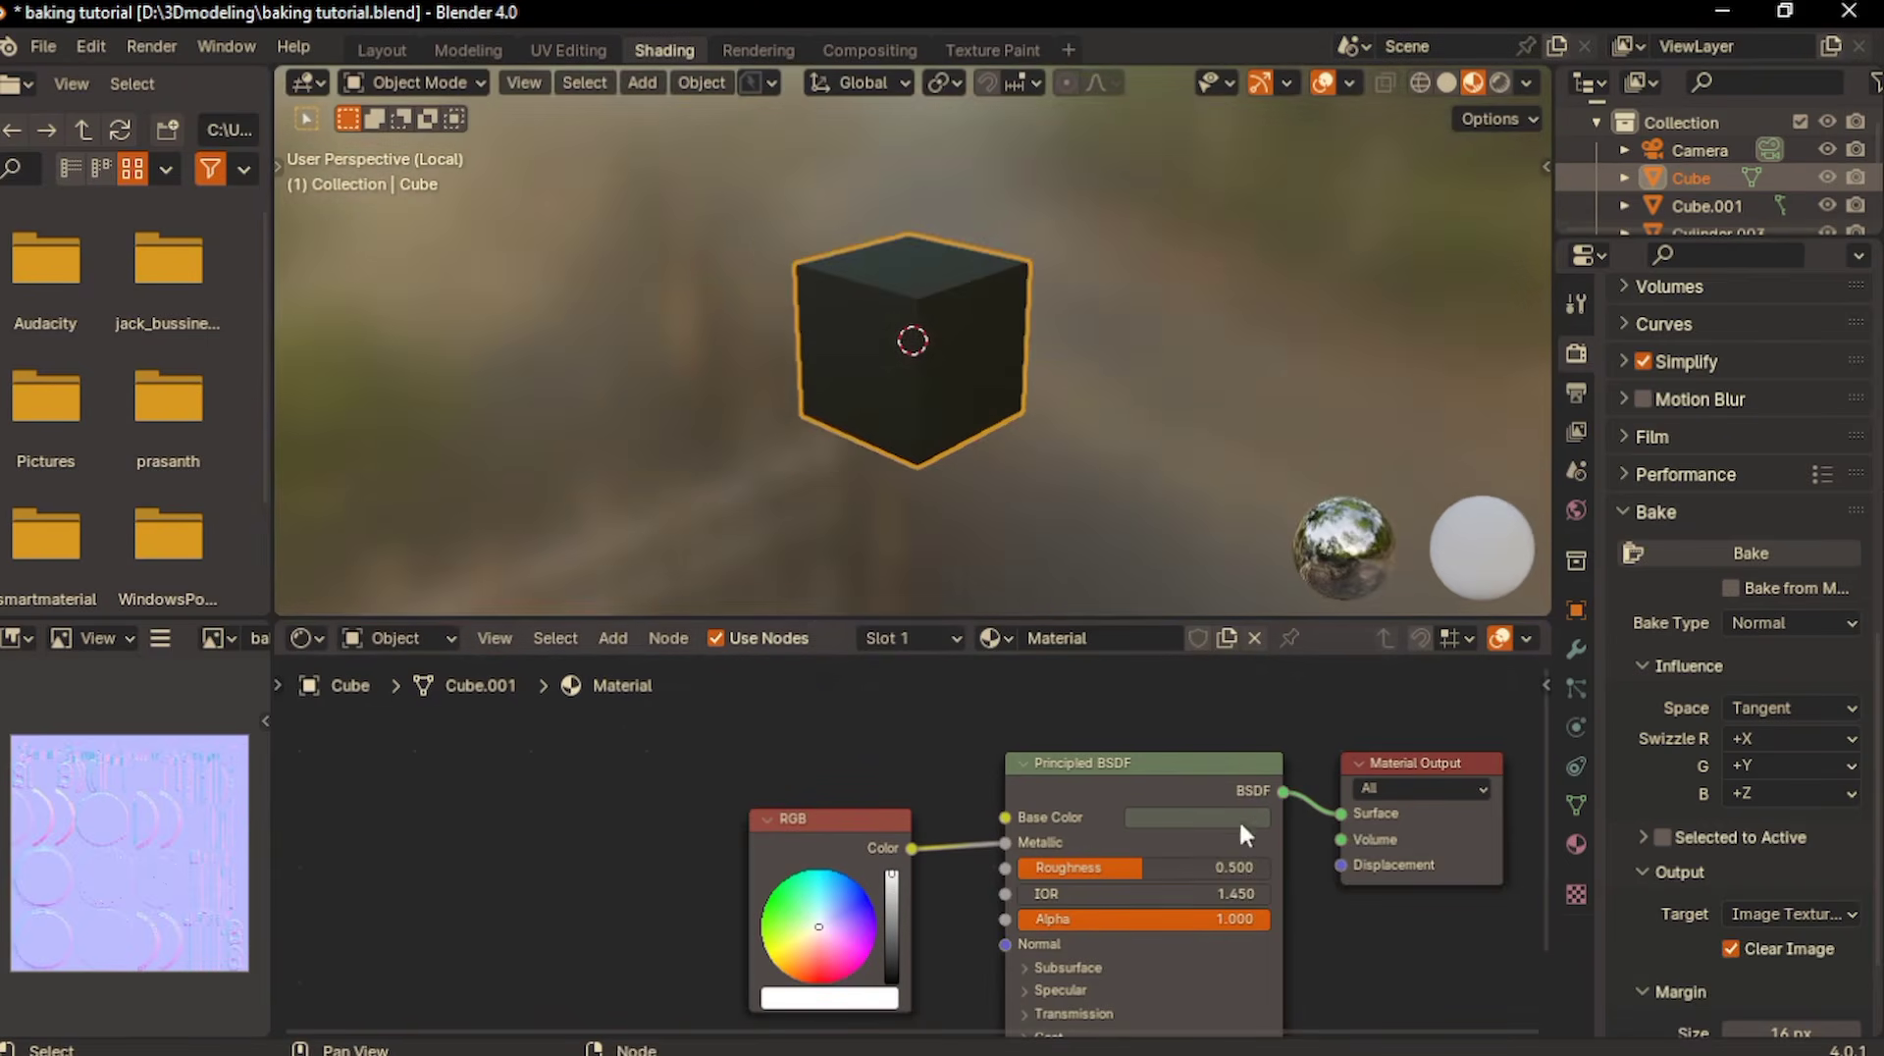
{"action": "left_click_drag", "start_coordinate": [1157, 865], "coordinate": [1107, 865]}
{"action": "middle_click_drag", "start_coordinate": [918, 439], "coordinate": [882, 395]}
{"action": "scroll", "coordinate": [882, 395], "scroll_direction": "up", "scroll_amount": 2}
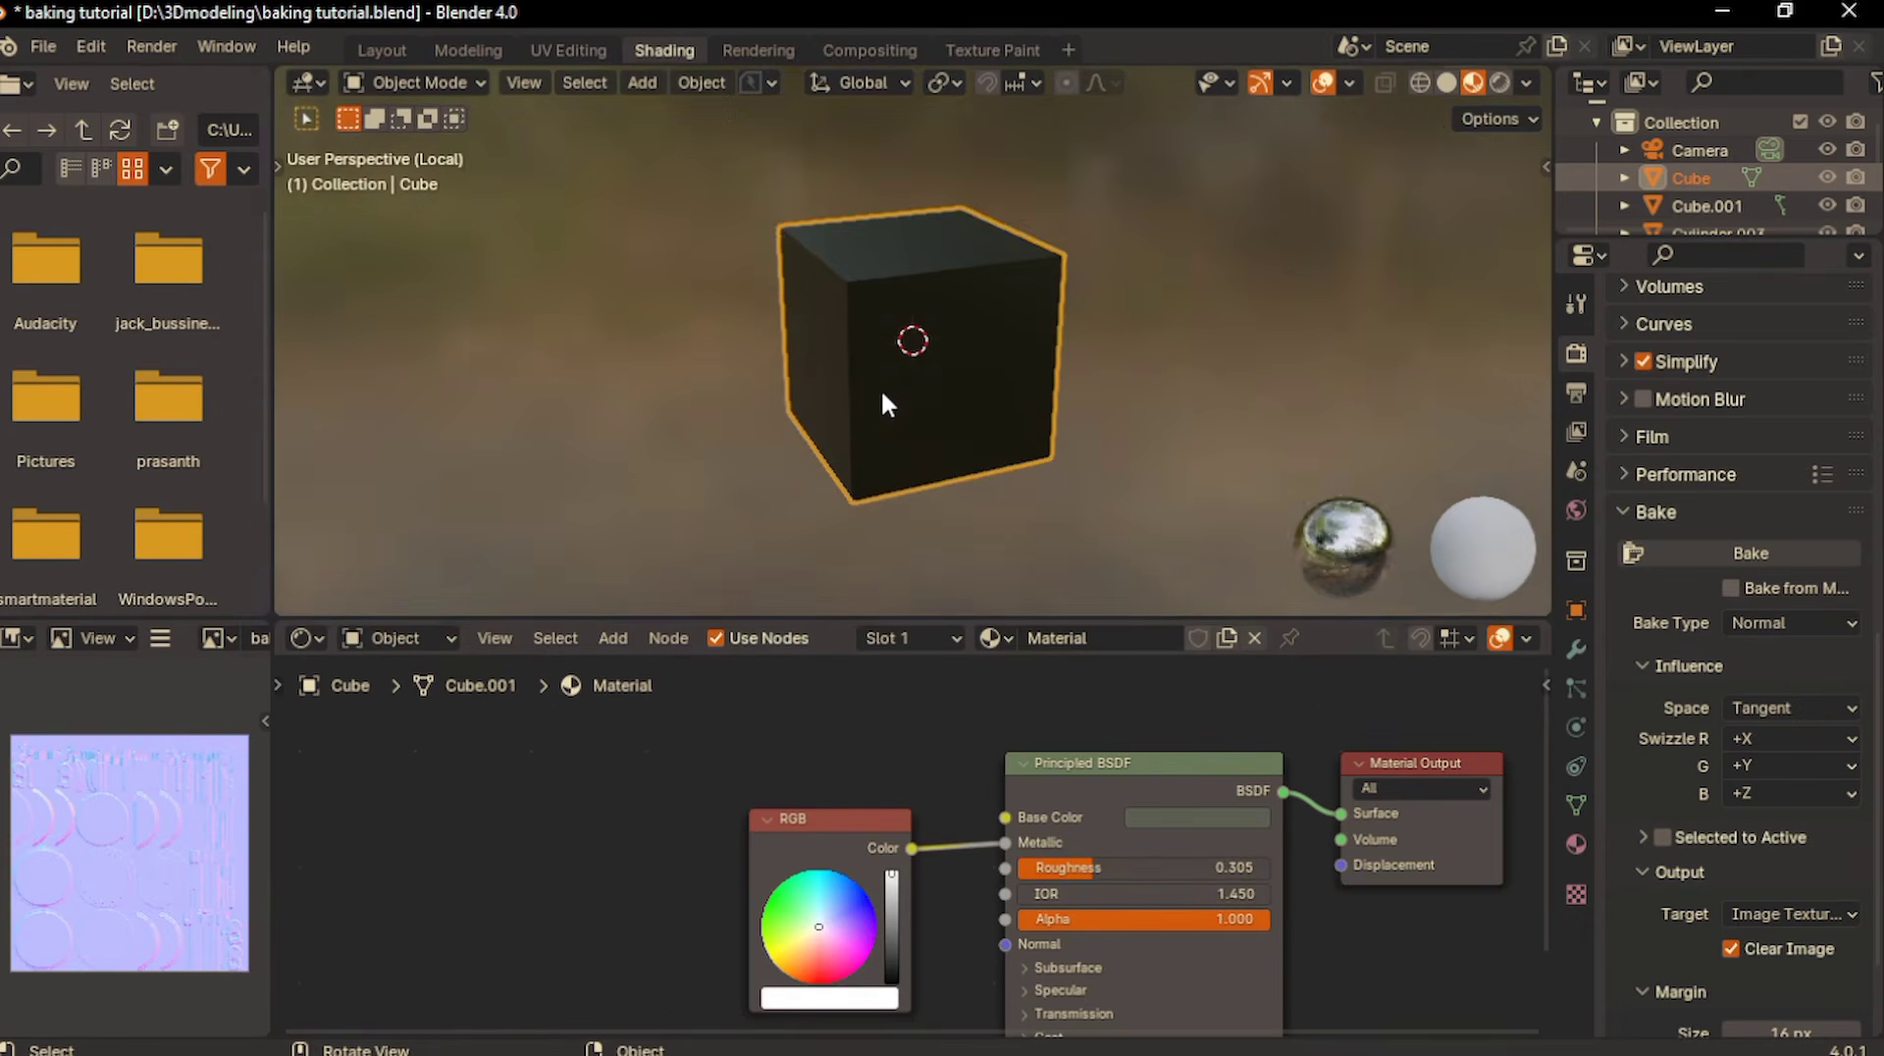
{"action": "mouse_move", "coordinate": [891, 874]}
{"action": "left_mouse_down"}
{"action": "mouse_move", "coordinate": [891, 980]}
{"action": "mouse_move", "coordinate": [891, 872]}
{"action": "left_mouse_up"}
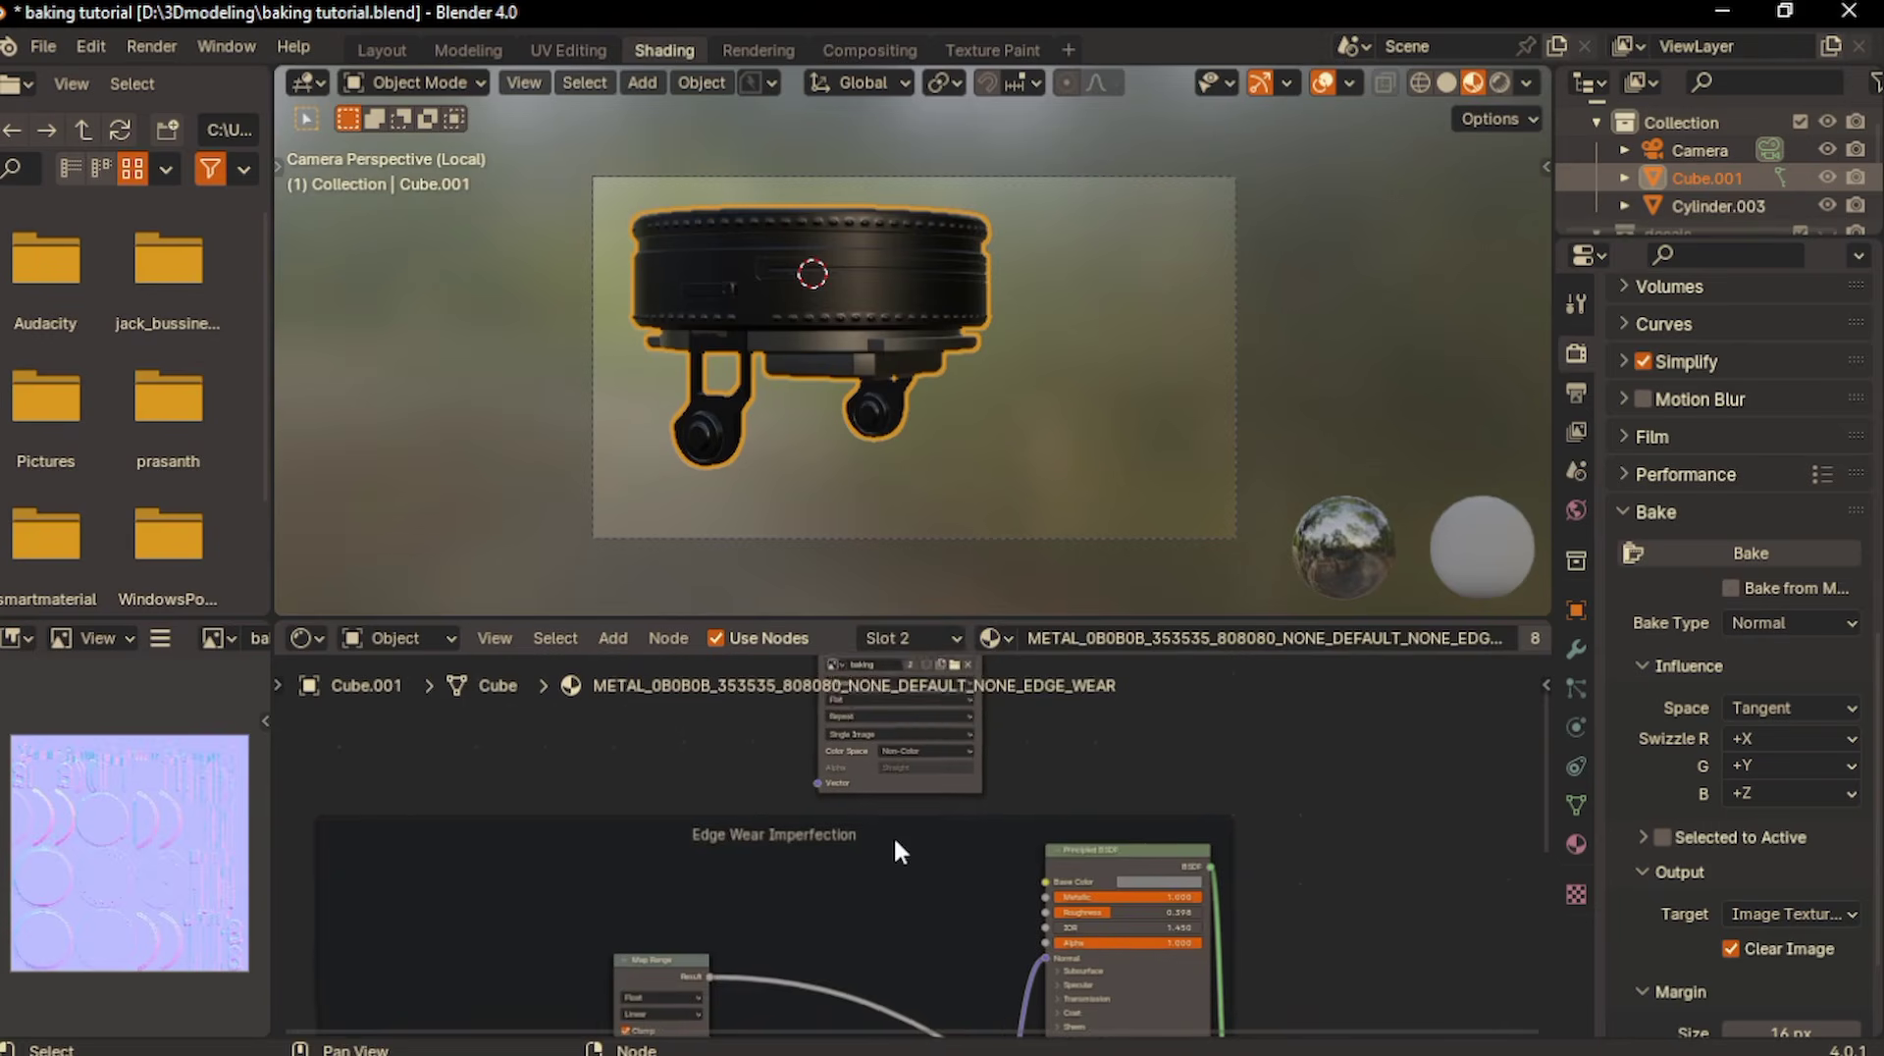
- Add an RGB node beside the upper Principled BSDF in METAL_0B0B0B's Edge Wear Imperfection frame
{"action": "key", "text": "shift+a"}
{"action": "type", "text": "rg"}
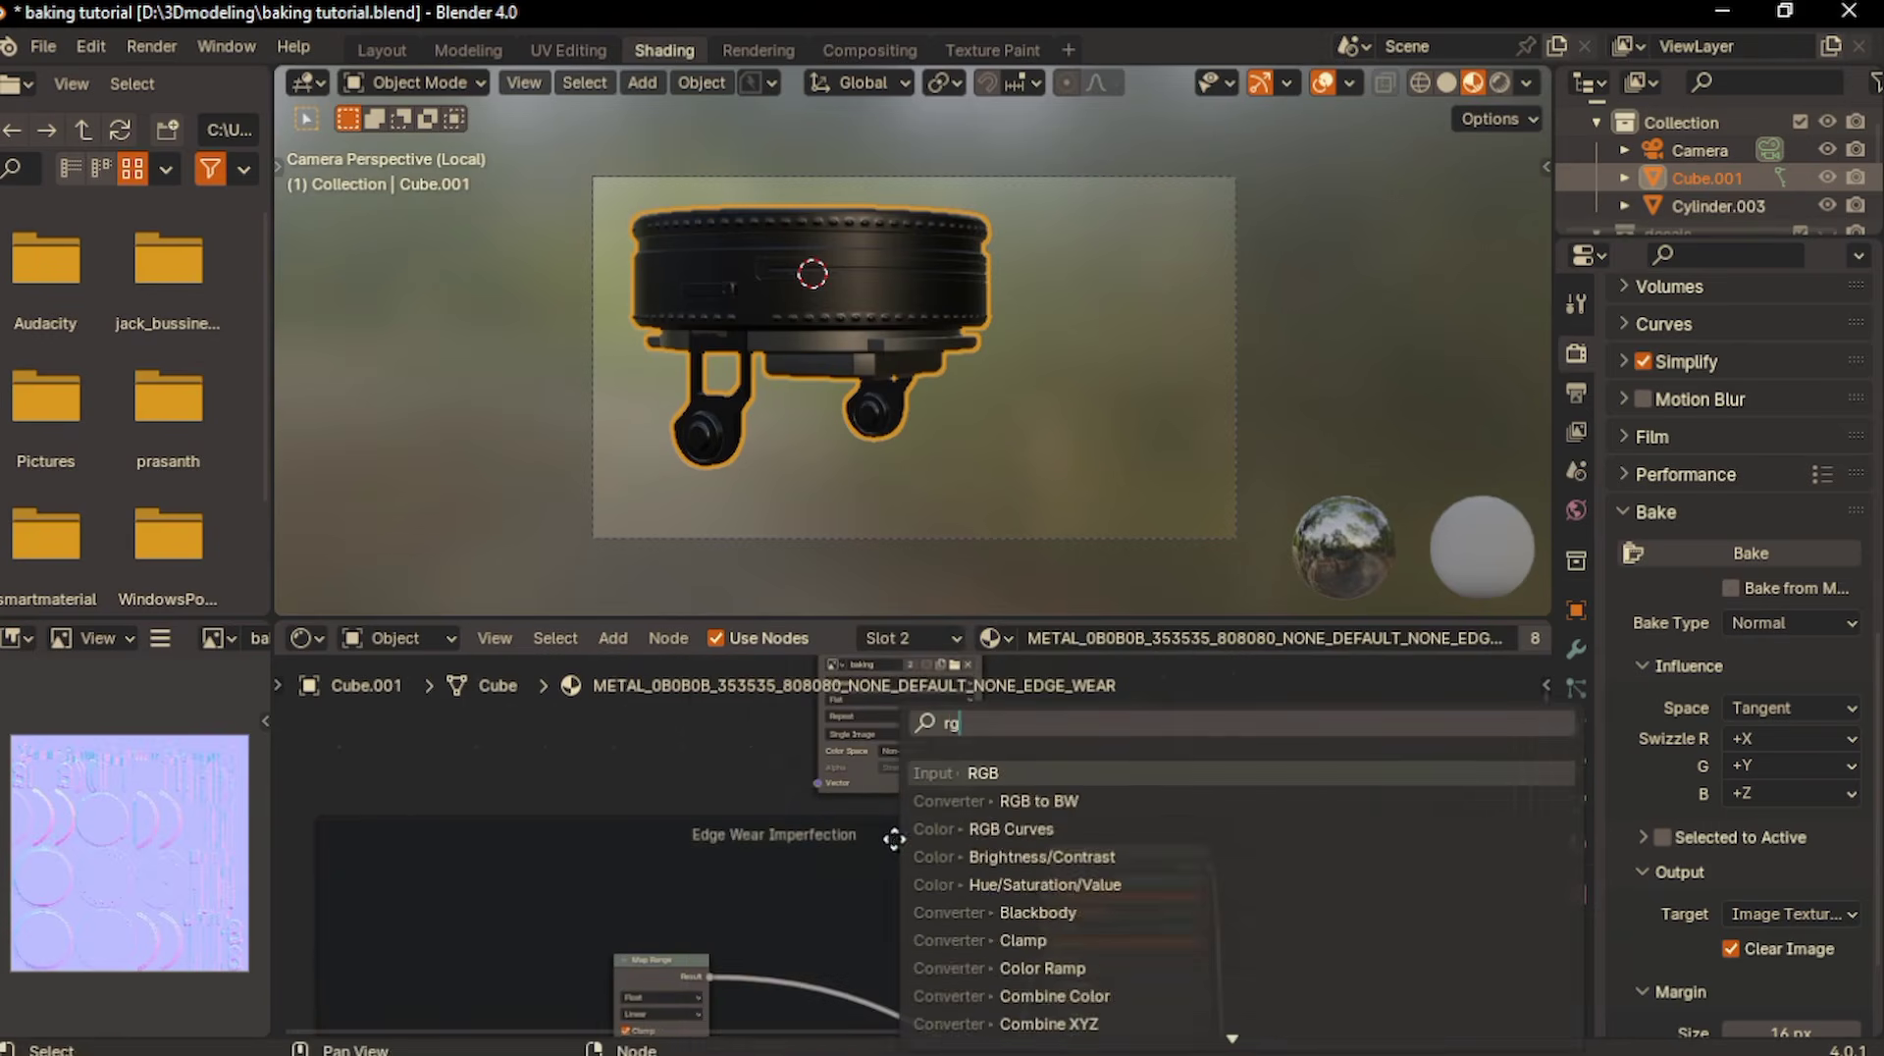
{"action": "key", "text": "Return"}
{"action": "left_click", "coordinate": [888, 799]}
{"action": "scroll", "coordinate": [832, 863], "scroll_direction": "up", "scroll_amount": 2}
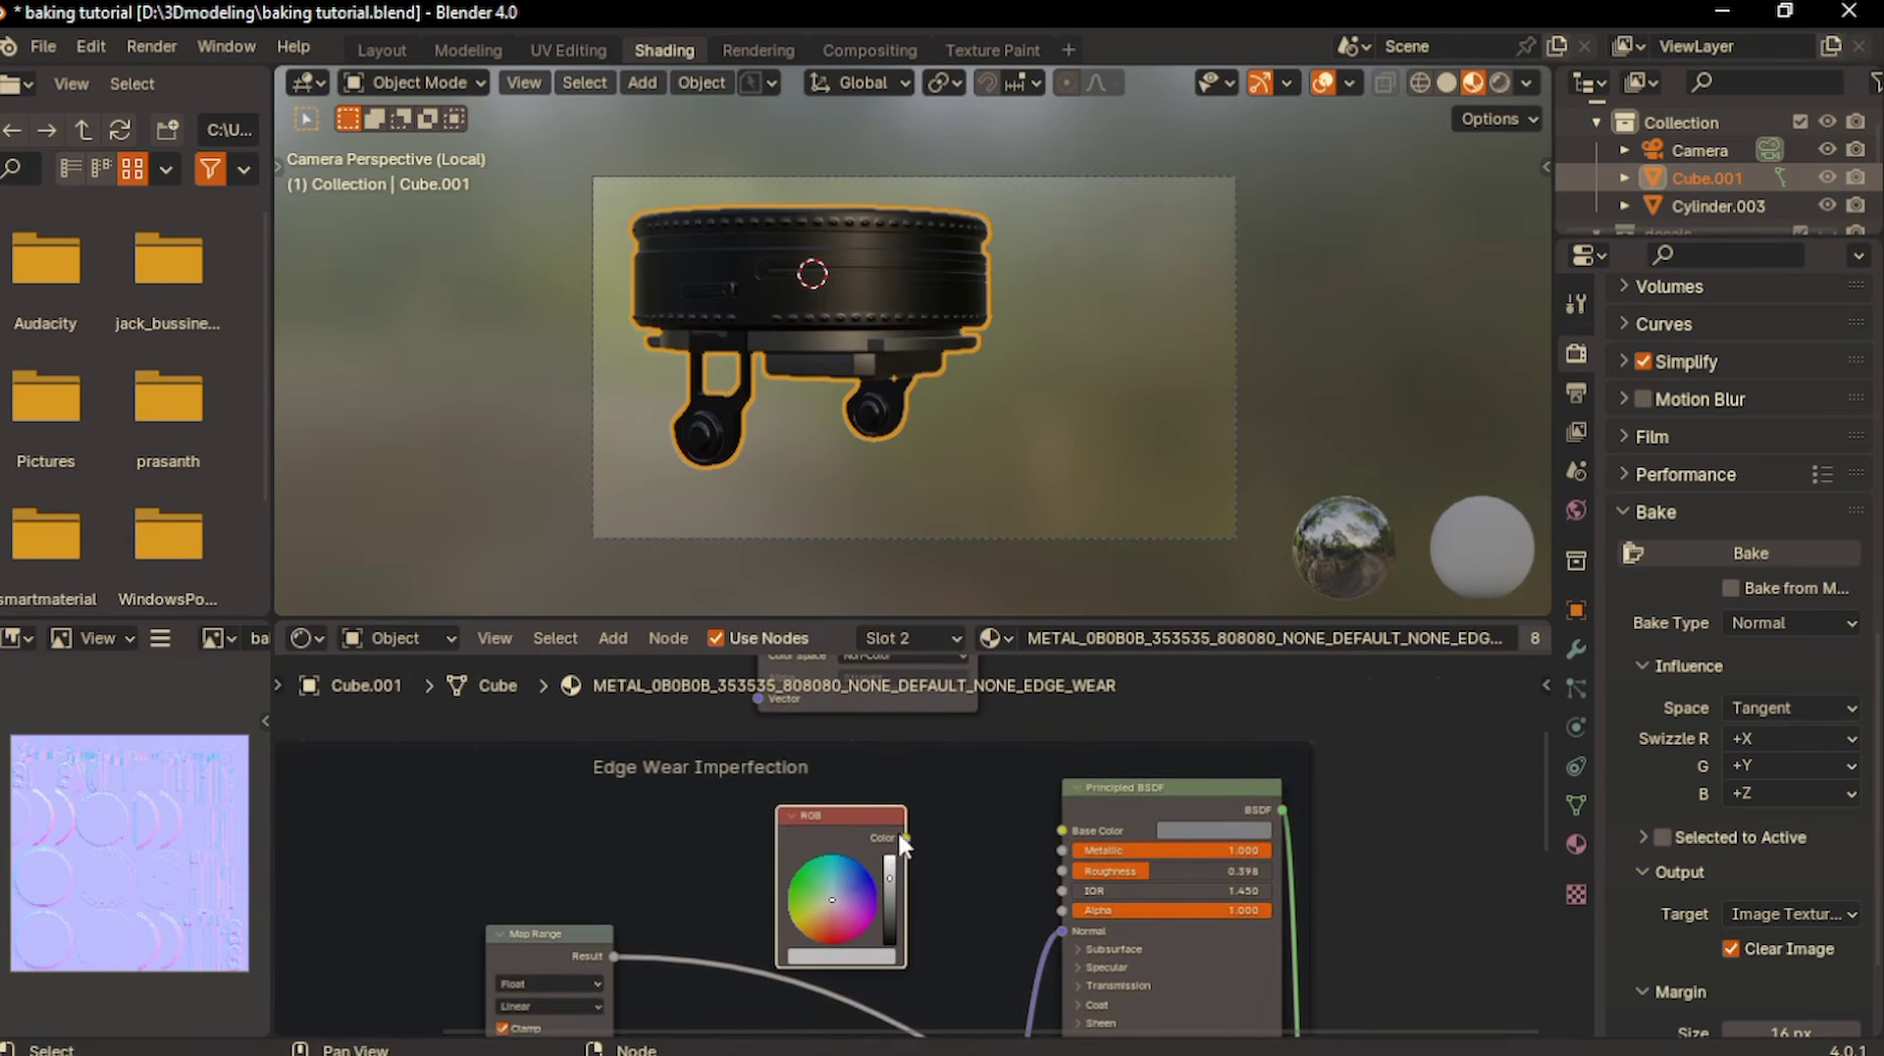
{"action": "left_click_drag", "start_coordinate": [890, 827], "coordinate": [917, 812]}
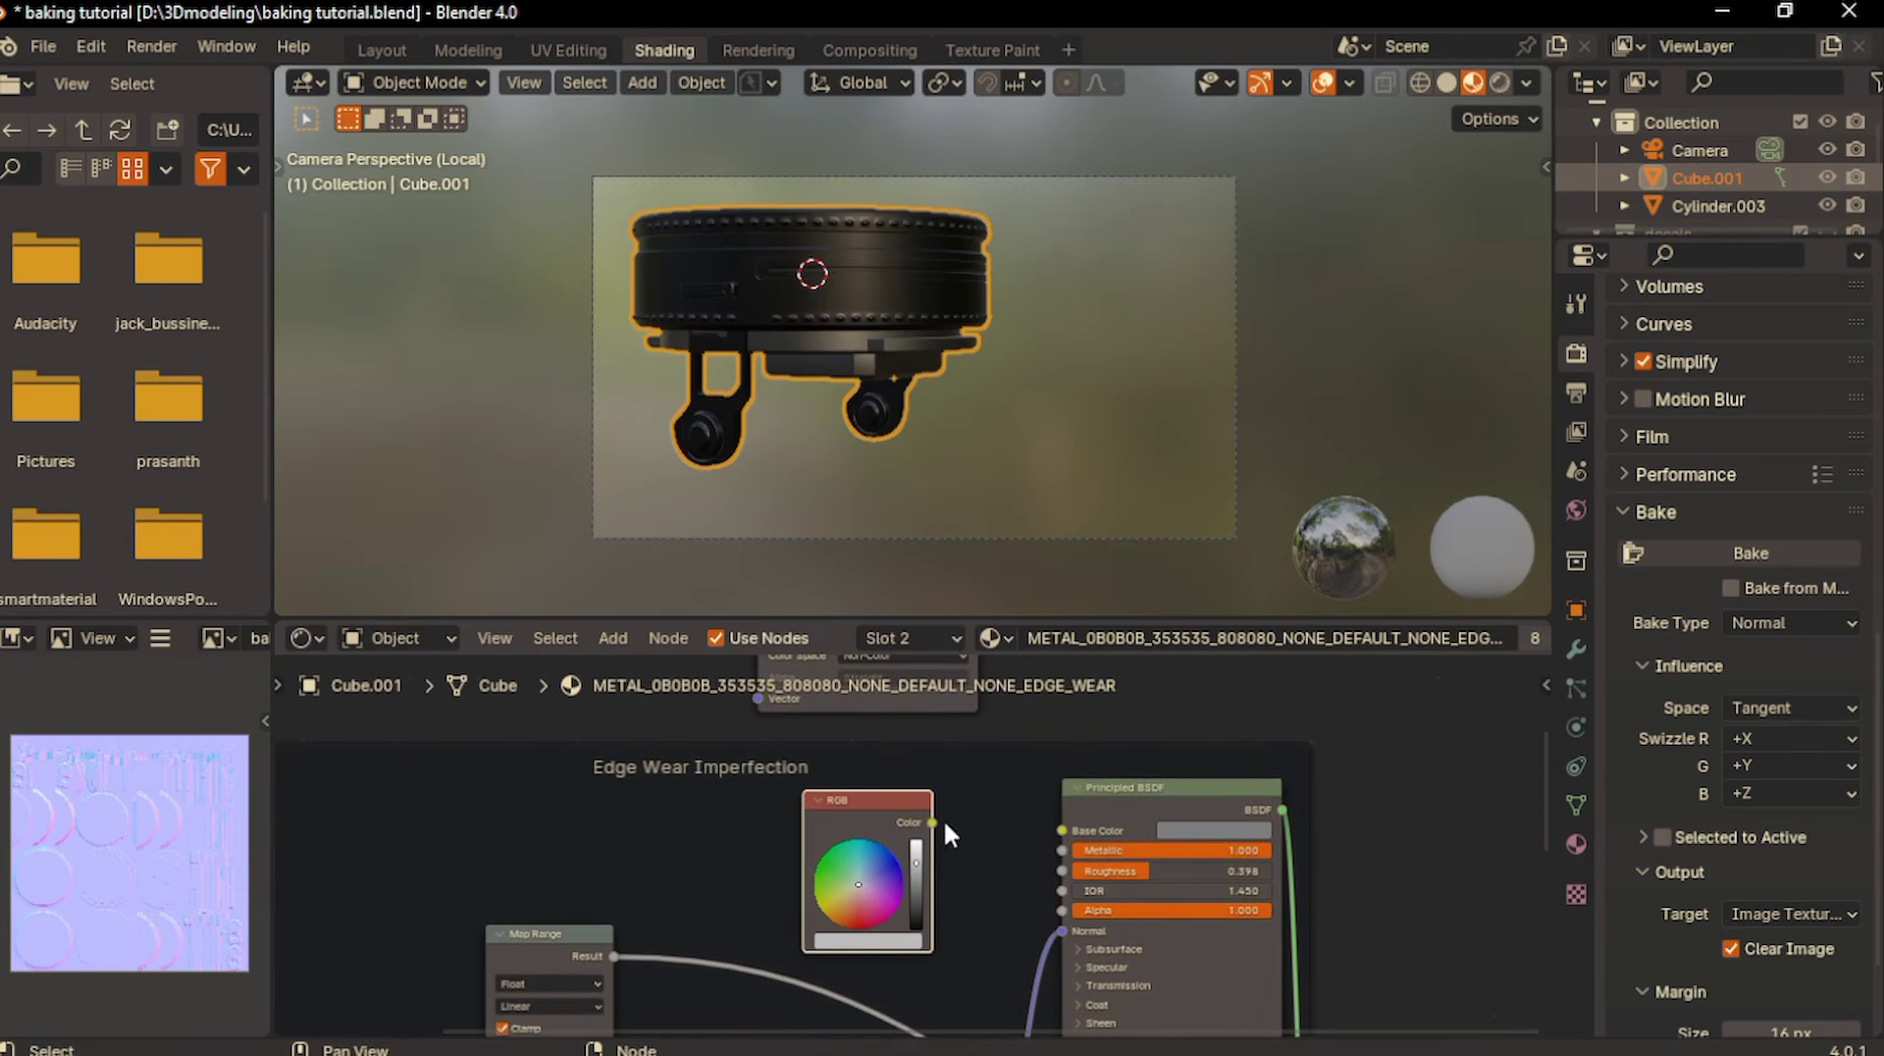
- Route METAL_0B0B0B's RGB node directly to the material output's surface and set its color to white
{"action": "left_click", "coordinate": [872, 807], "text": "ctrl+shift"}
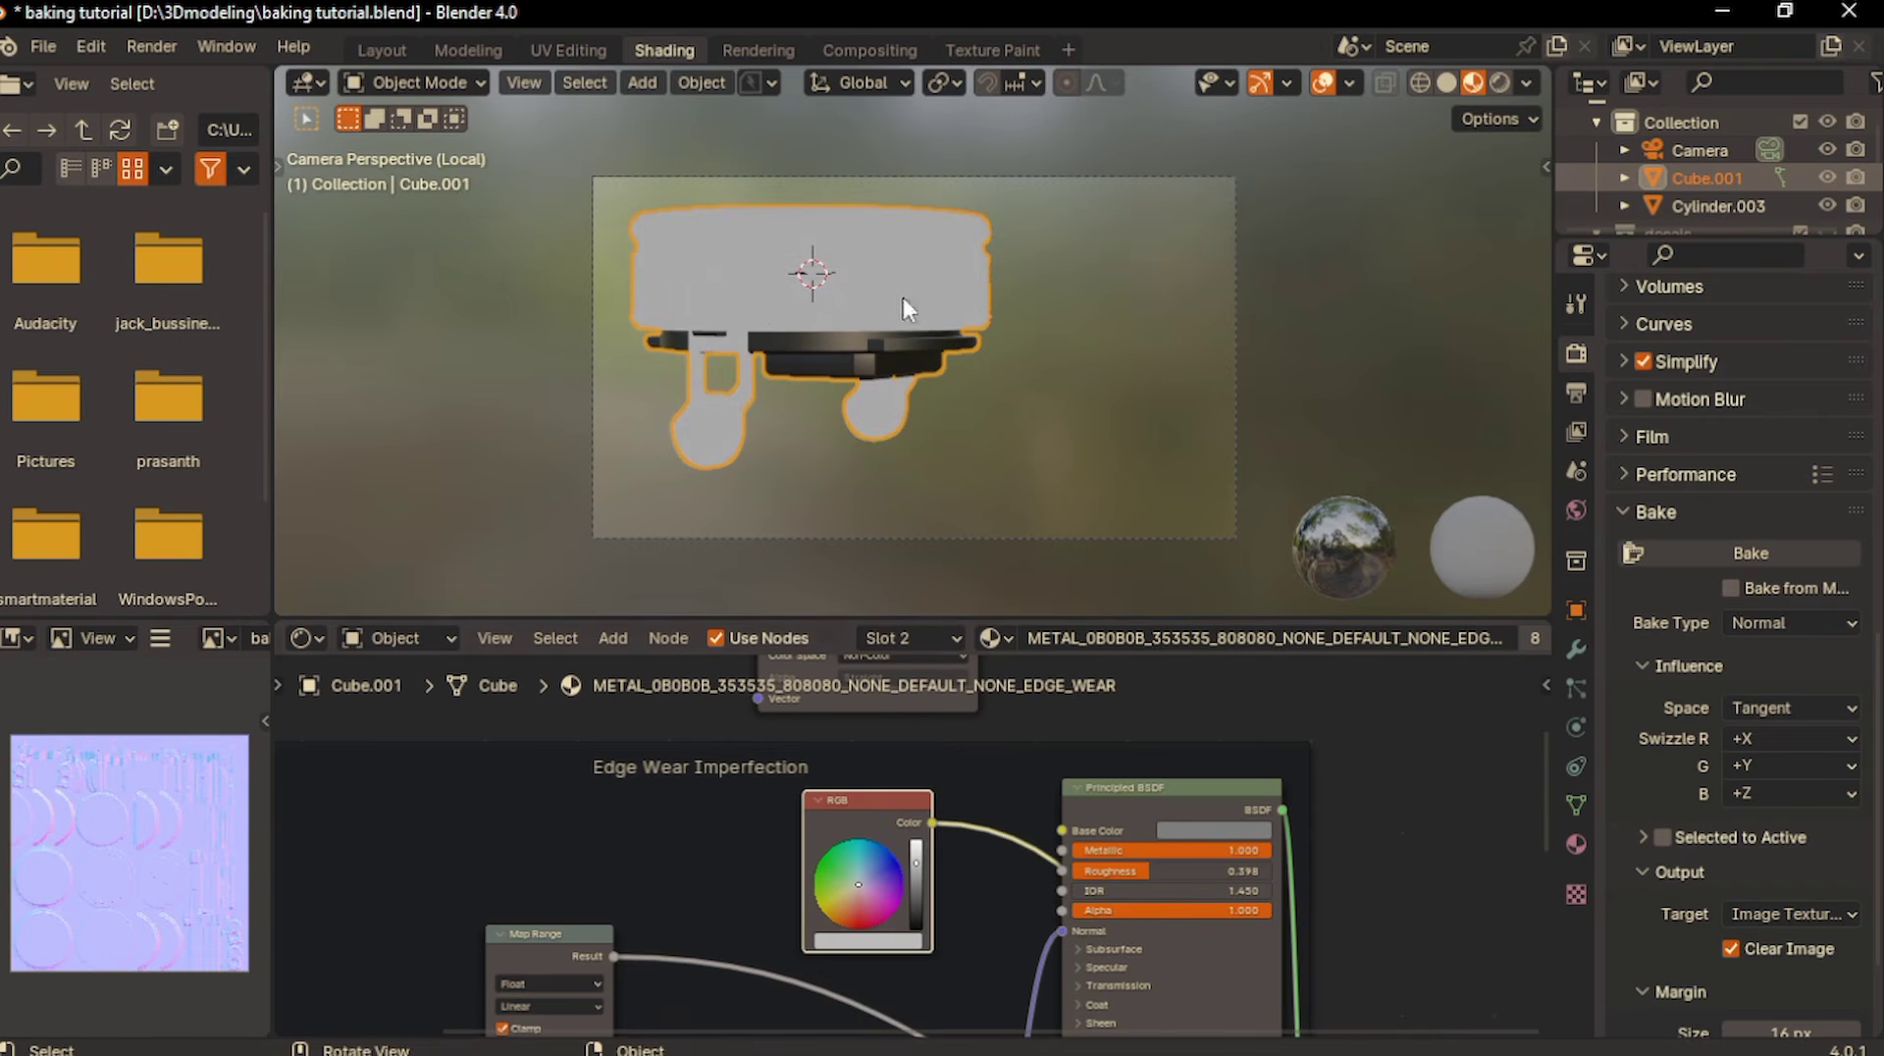
{"action": "scroll", "coordinate": [962, 885], "scroll_direction": "up", "scroll_amount": 1}
{"action": "left_click_drag", "start_coordinate": [917, 868], "coordinate": [917, 841]}
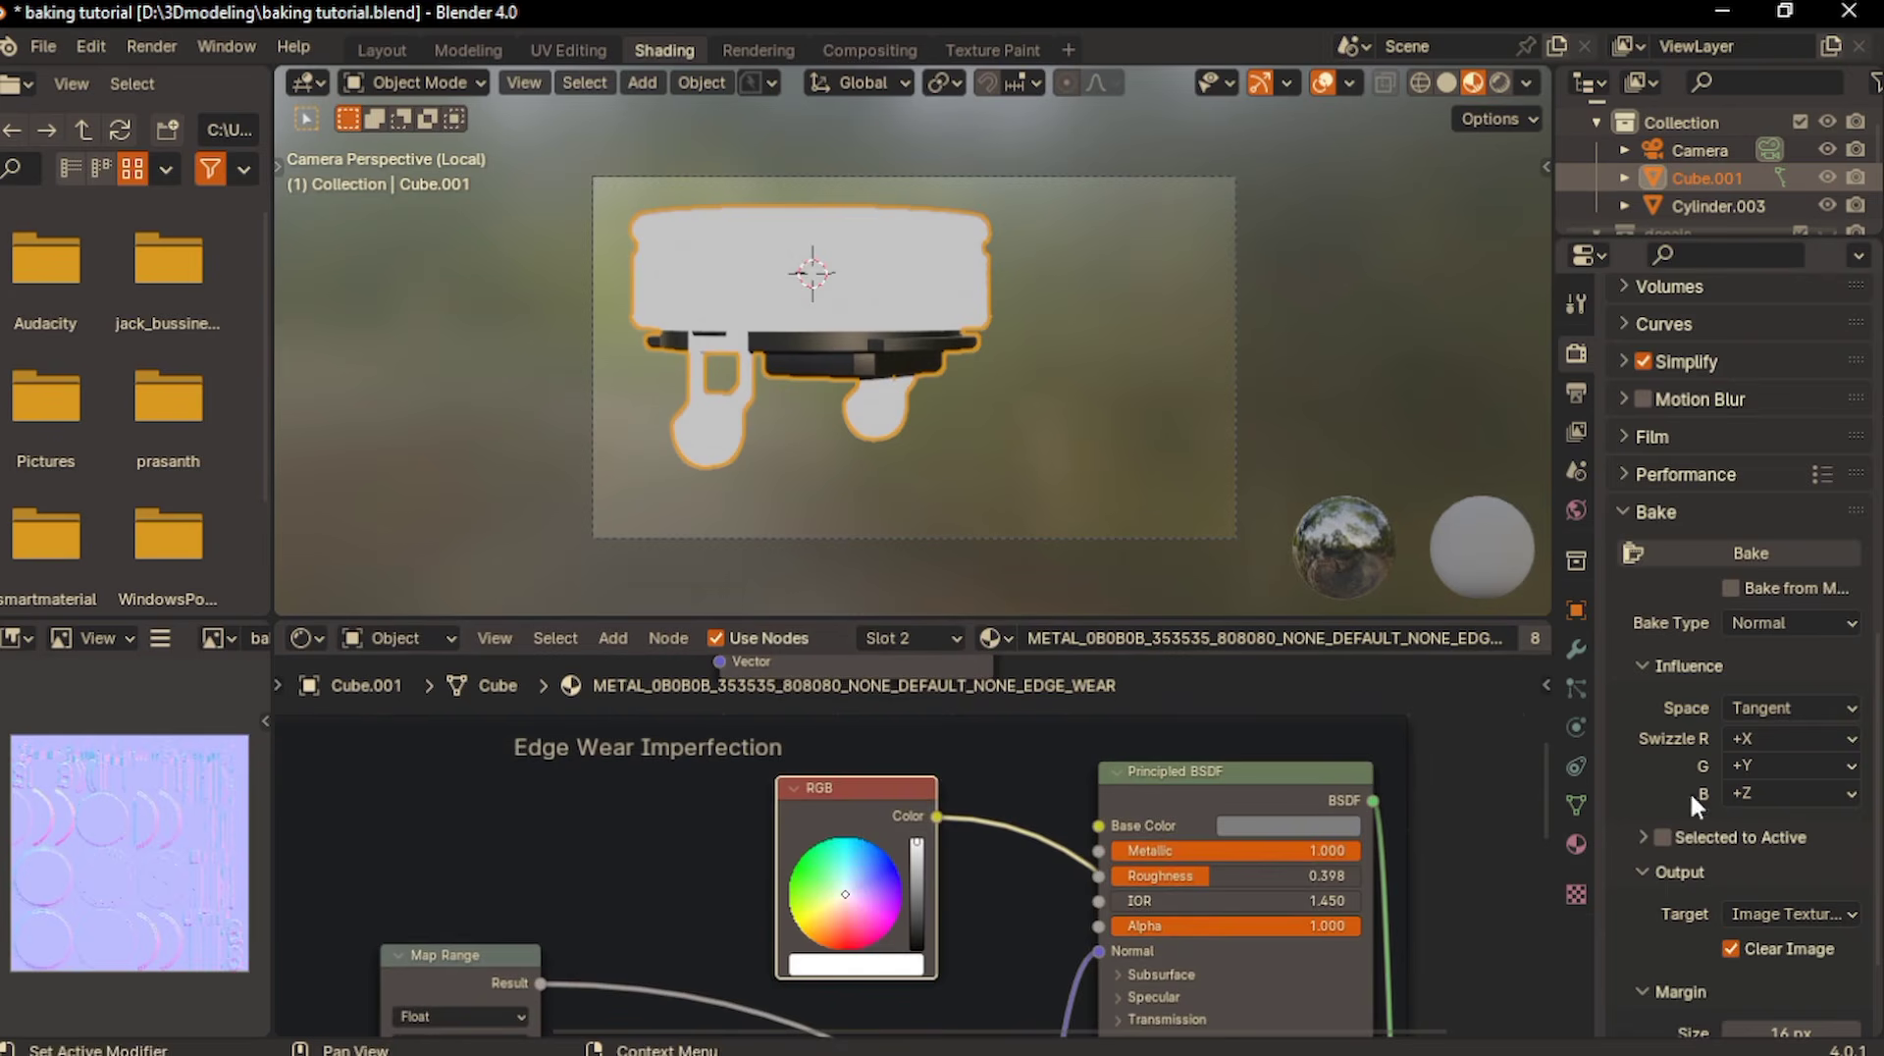
- Paste the white RGB node into METAL_272727's Edge Wear Imperfection frame and route it directly to the material output
{"action": "left_click", "coordinate": [1576, 844]}
{"action": "left_click", "coordinate": [1677, 358]}
{"action": "scroll", "coordinate": [861, 926], "scroll_direction": "up", "scroll_amount": 4, "text": "shift"}
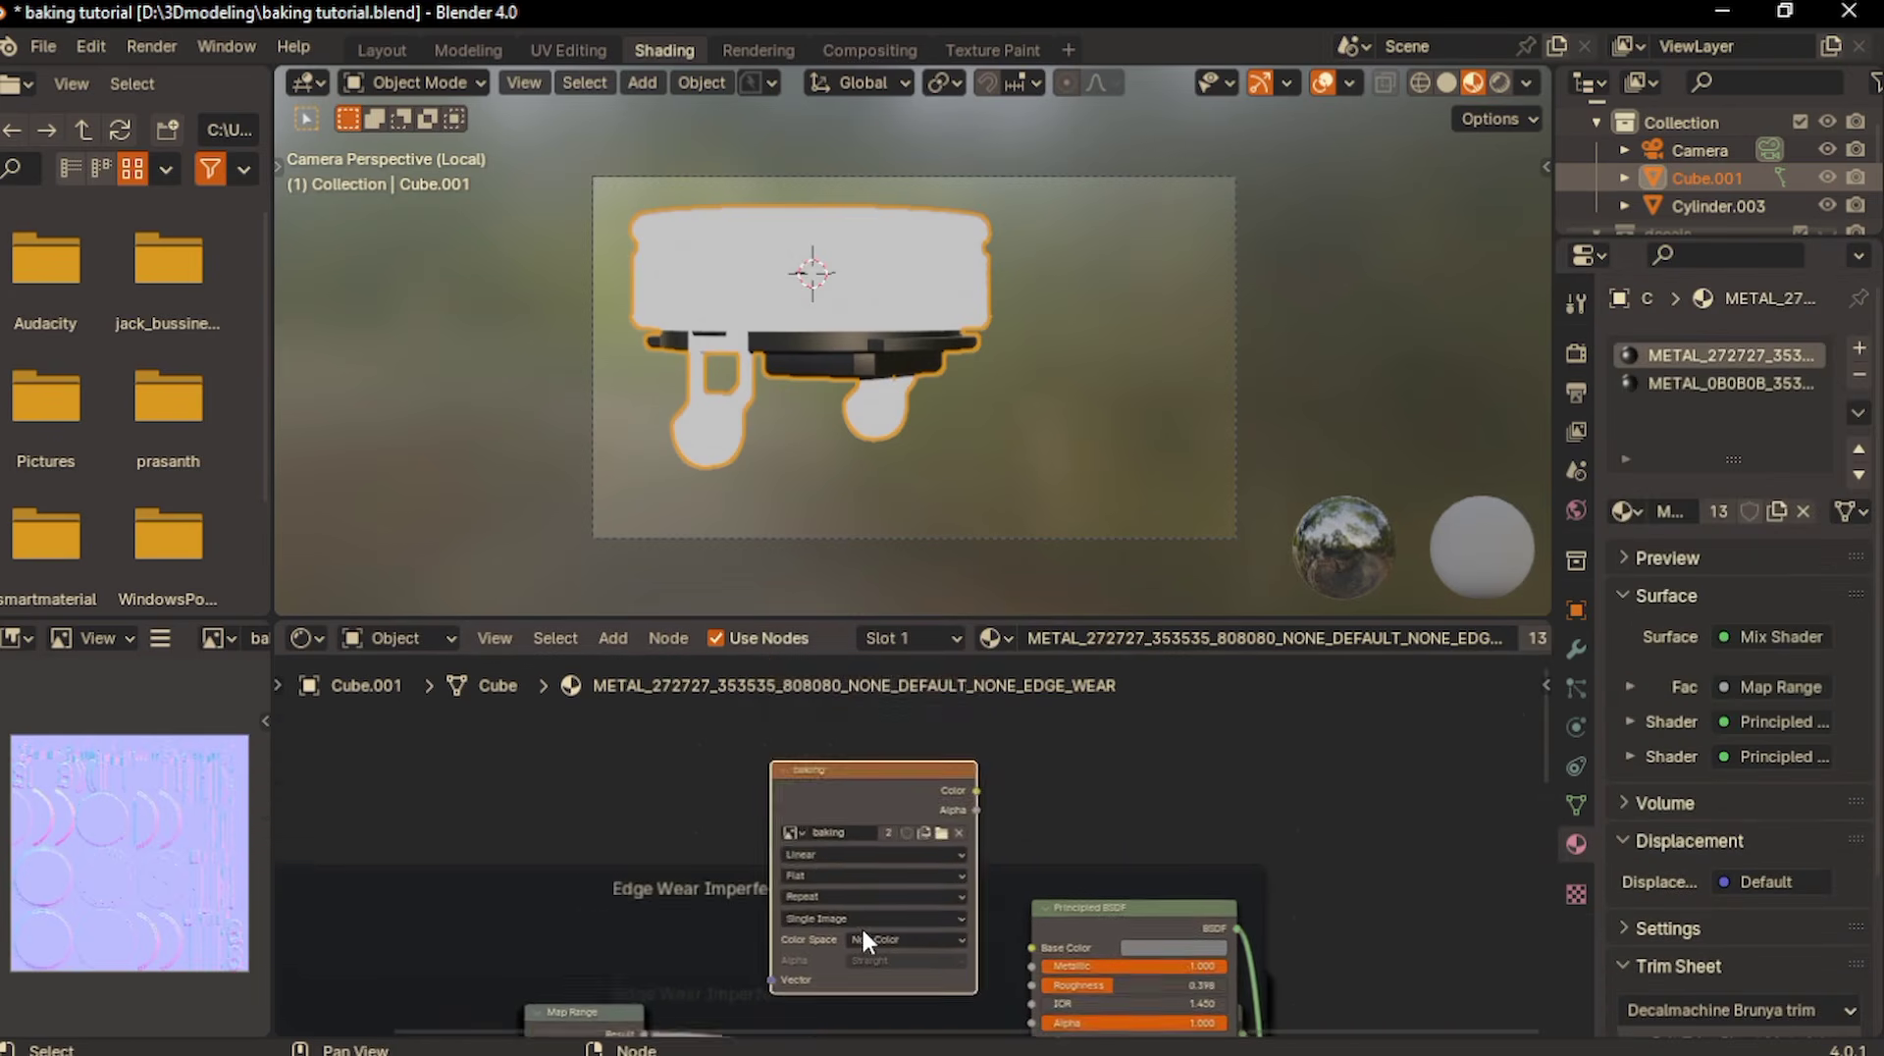
{"action": "left_click_drag", "start_coordinate": [882, 764], "coordinate": [899, 587]}
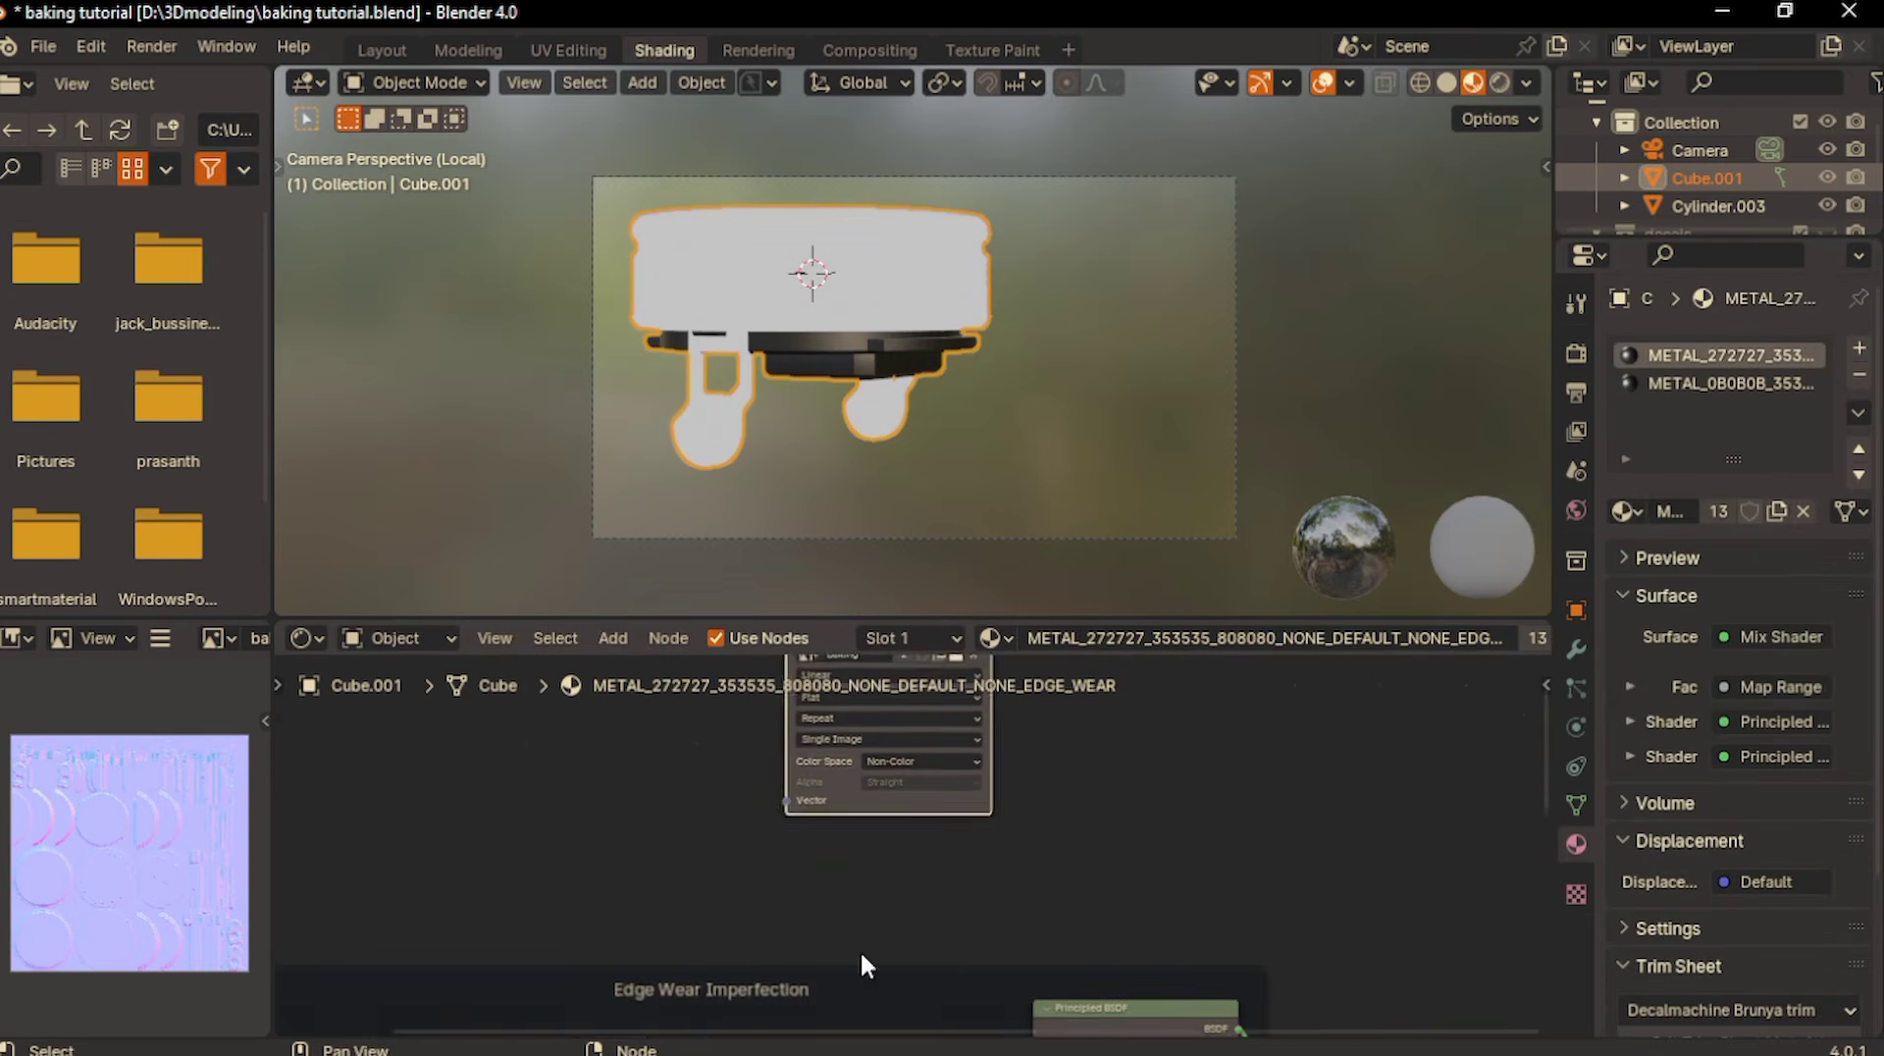
{"action": "scroll", "coordinate": [860, 913], "scroll_direction": "down", "scroll_amount": 3, "text": "shift"}
{"action": "key", "text": "ctrl+v"}
{"action": "left_click", "coordinate": [845, 808], "text": "ctrl+shift"}
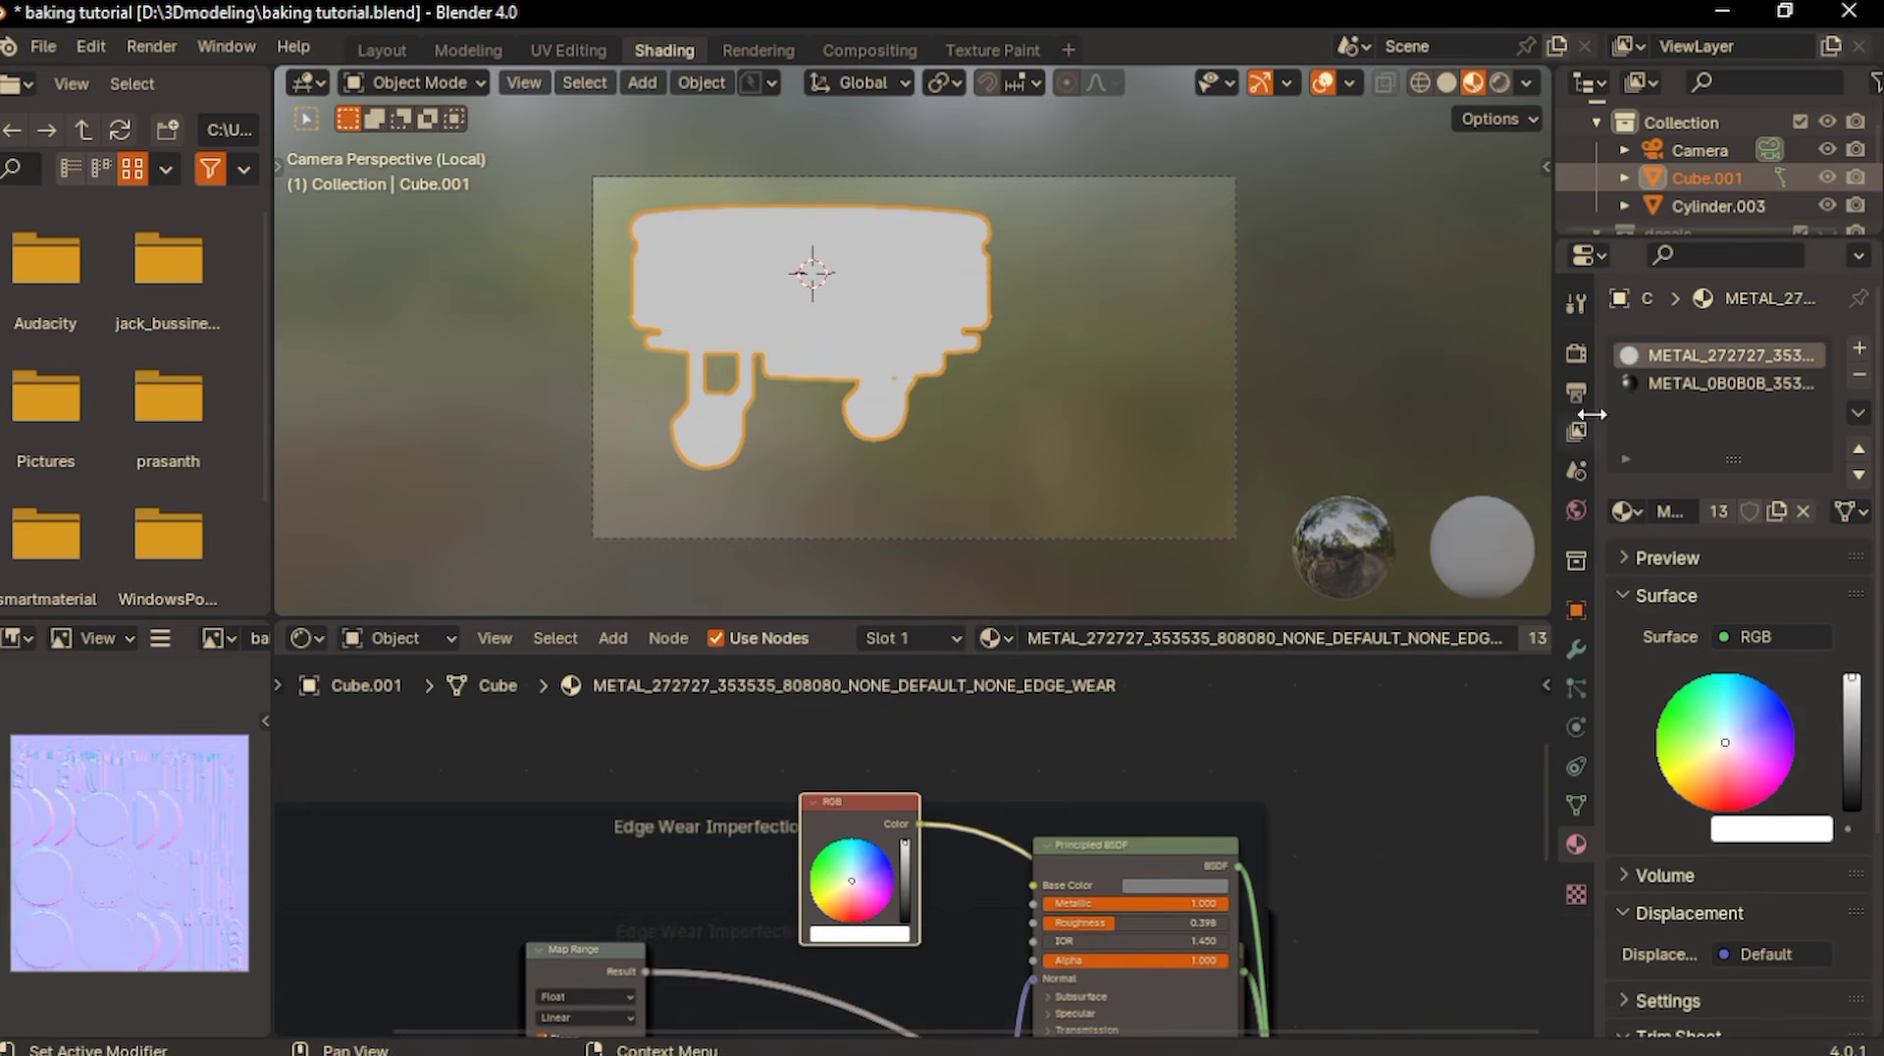
- Set the bake type to Emit in the render settings
{"action": "left_click", "coordinate": [1576, 355]}
{"action": "scroll", "coordinate": [1800, 608], "scroll_direction": "down", "scroll_amount": 12}
{"action": "left_click", "coordinate": [1782, 716]}
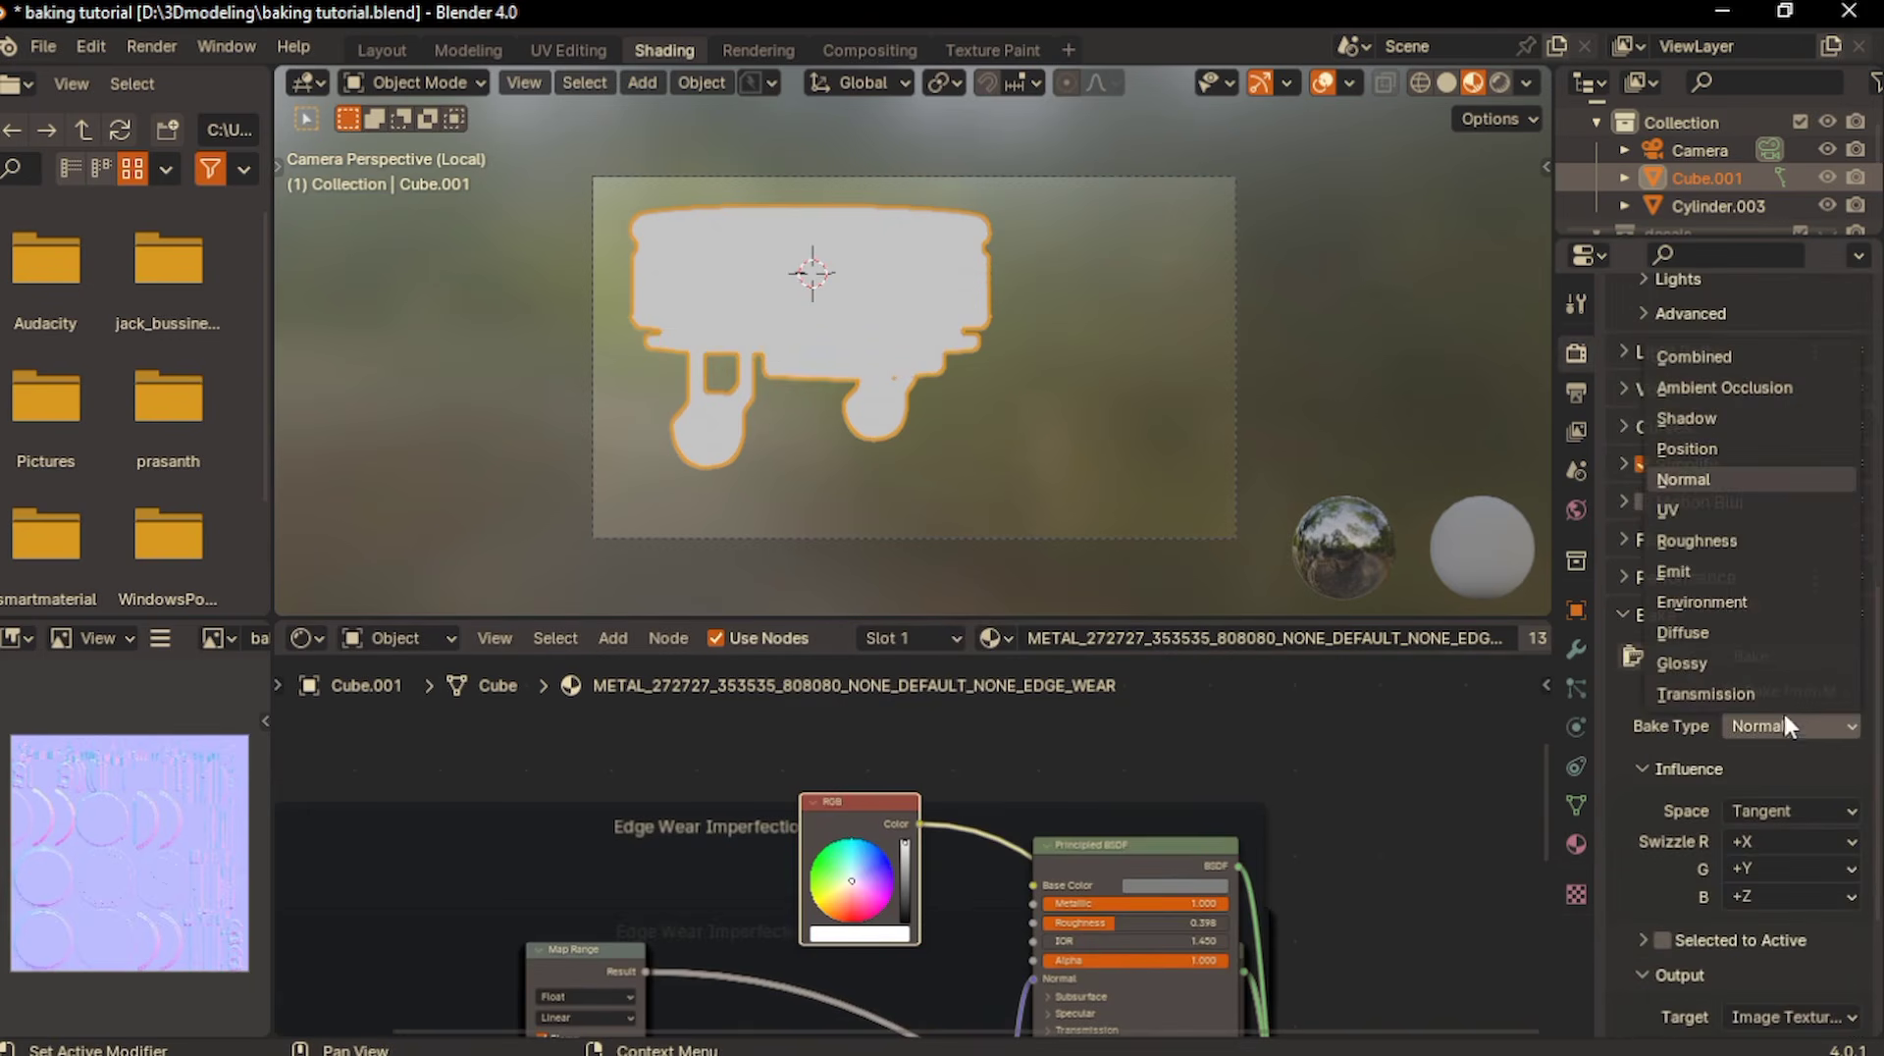
{"action": "left_click", "coordinate": [1665, 572]}
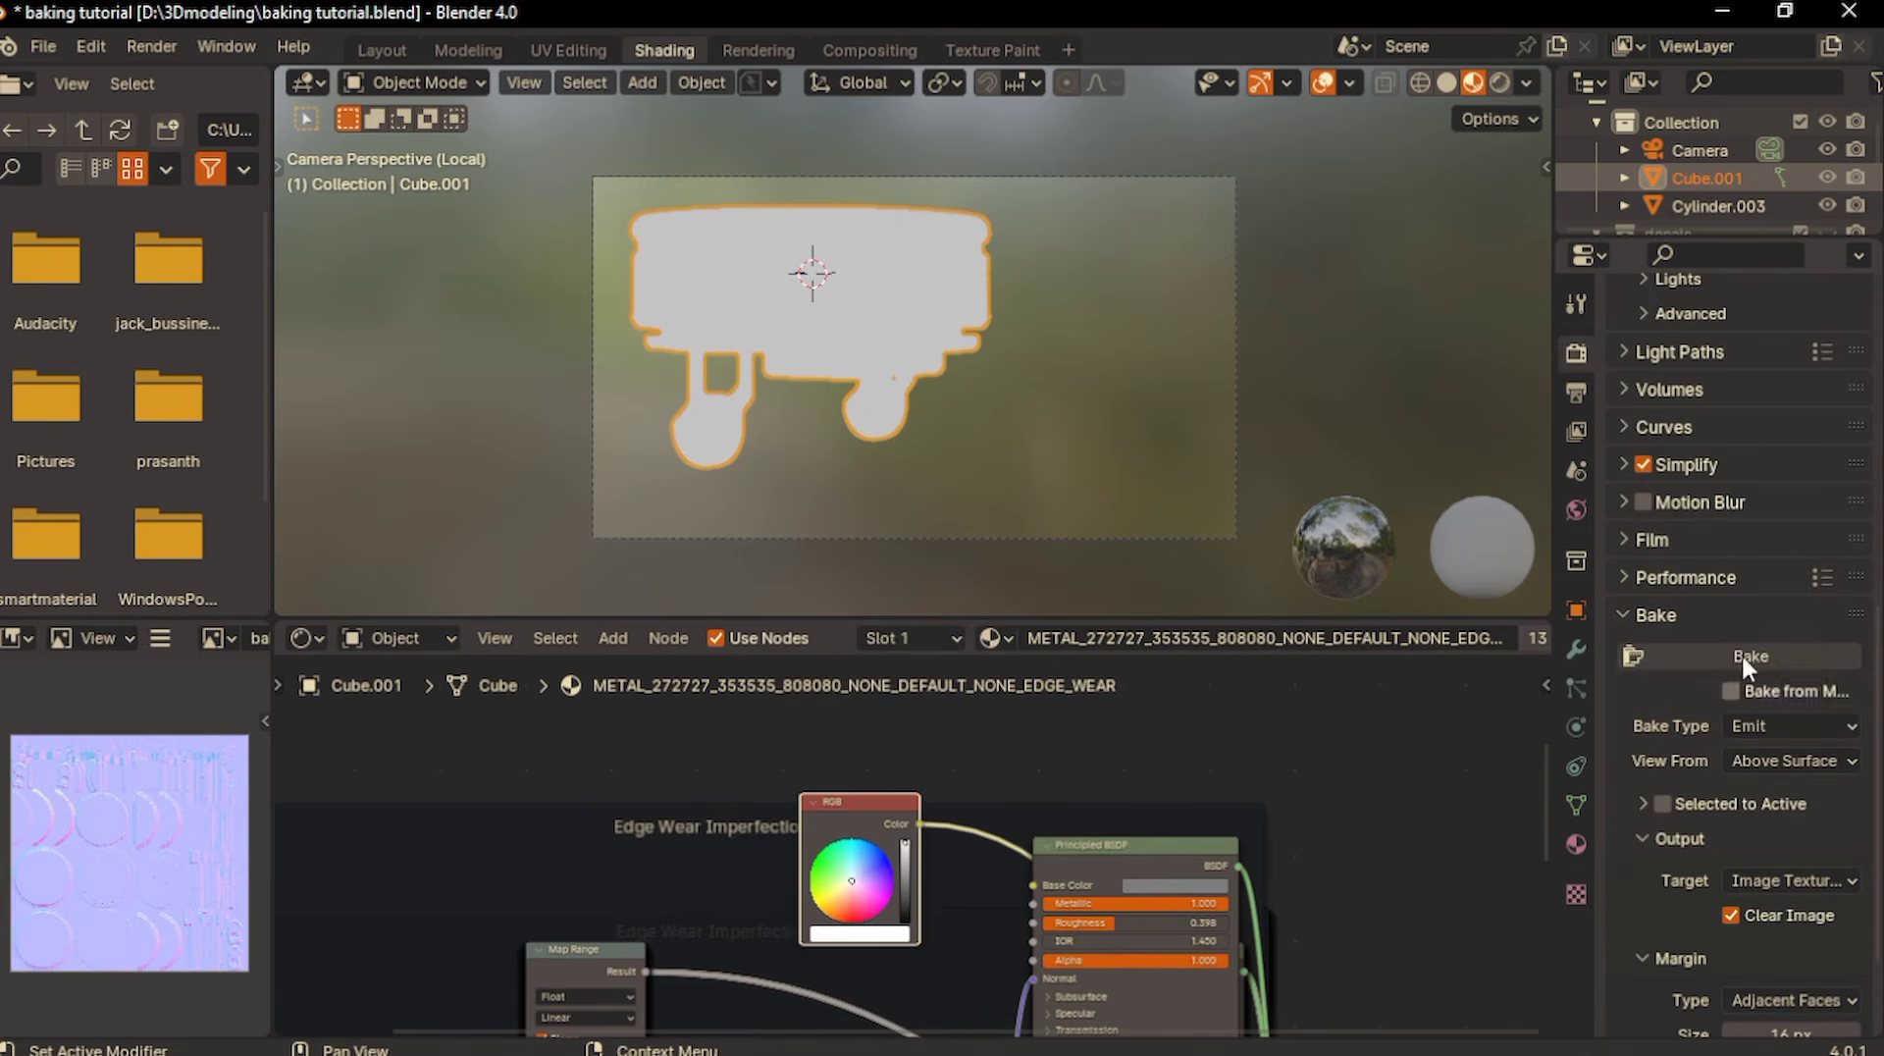
- Make the baking image texture node the active bake target in both METAL_272727 and METAL_0B0B0B
{"action": "scroll", "coordinate": [1282, 808], "scroll_direction": "down", "scroll_amount": 2}
{"action": "middle_click_drag", "start_coordinate": [1283, 814], "coordinate": [1287, 931]}
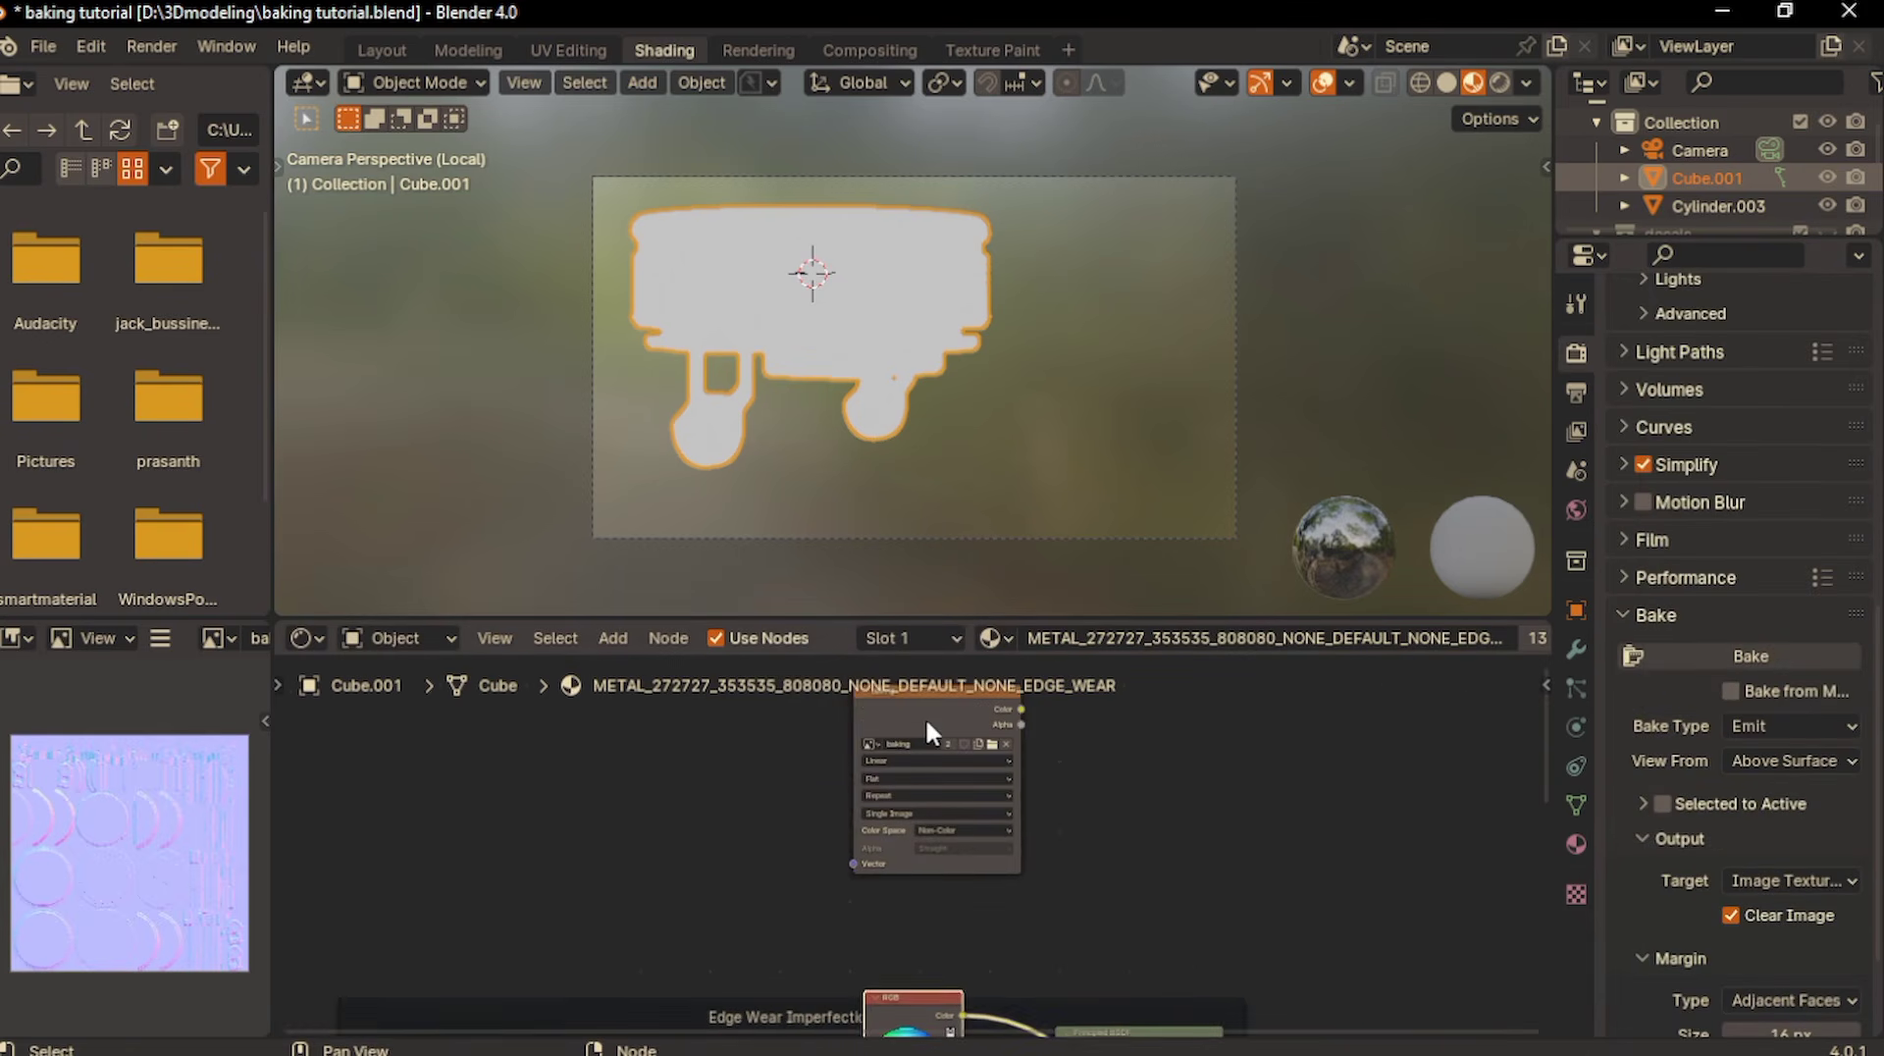
{"action": "left_click_drag", "start_coordinate": [936, 714], "coordinate": [937, 768]}
{"action": "left_click", "coordinate": [1575, 843]}
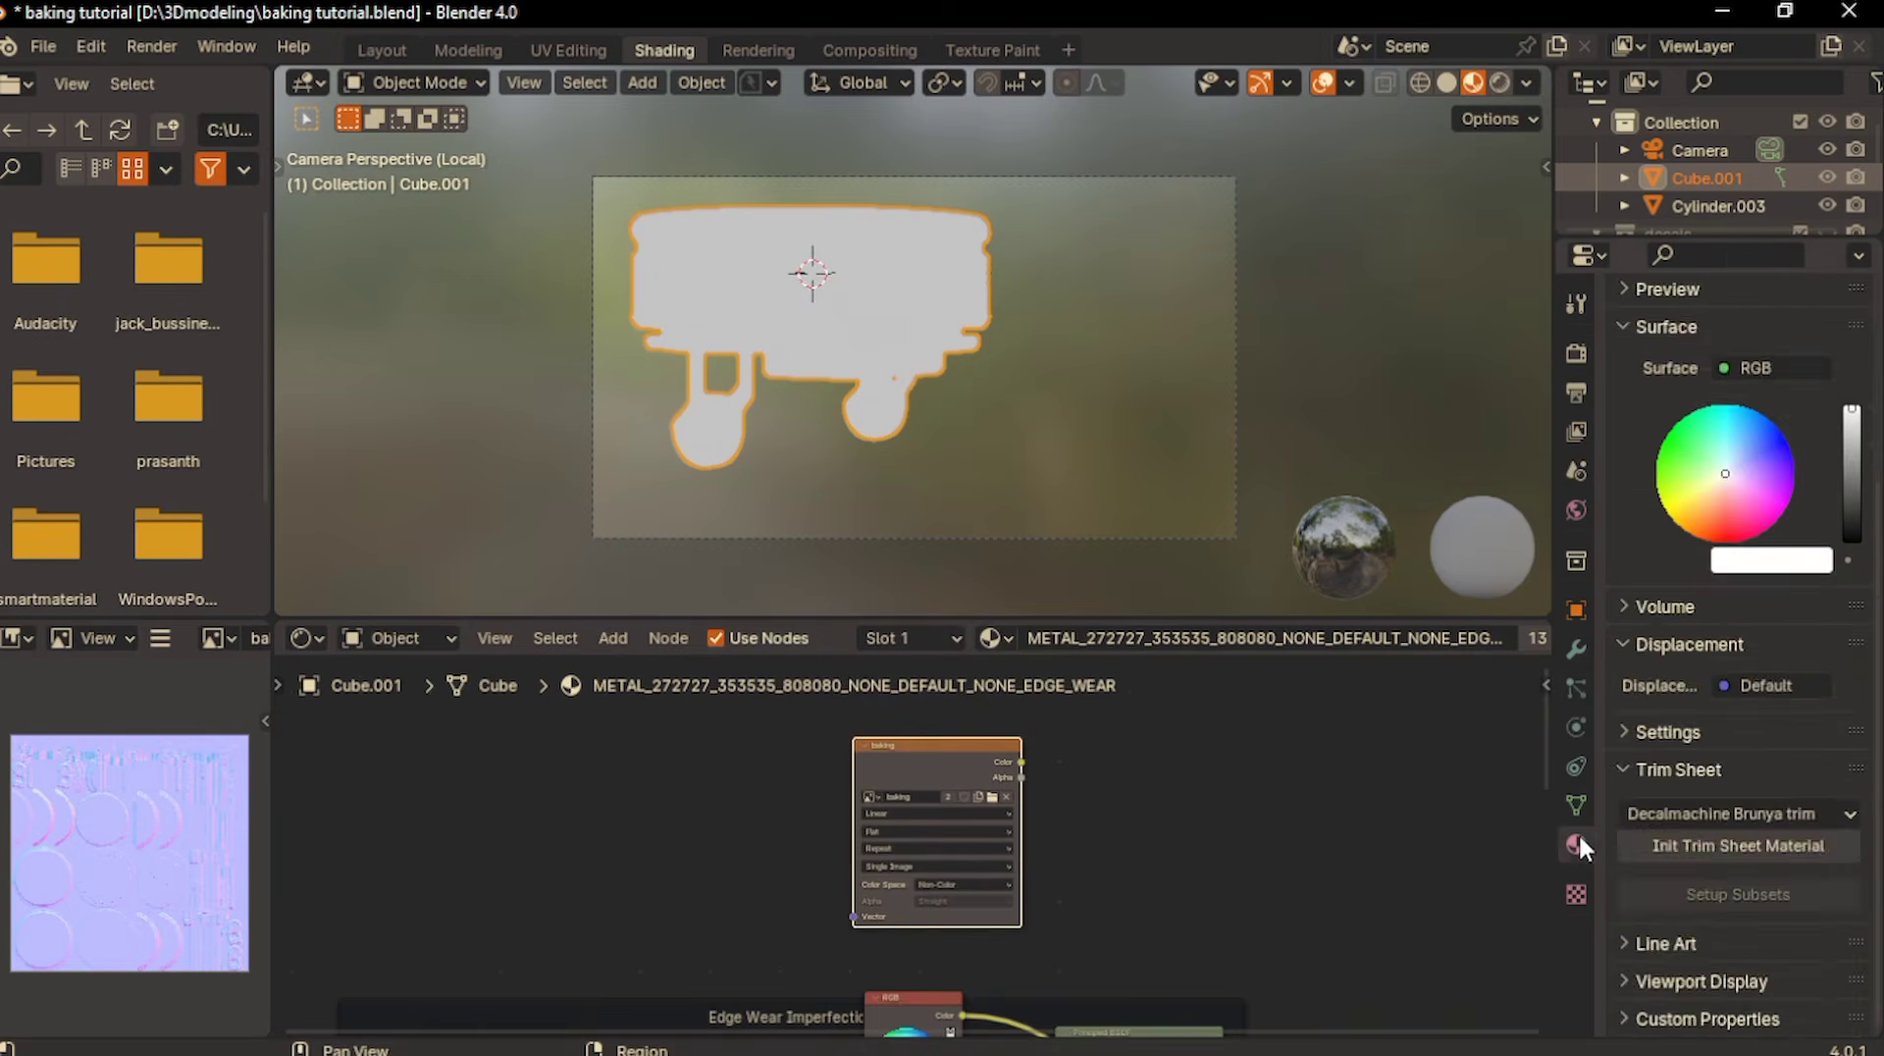
{"action": "scroll", "coordinate": [1723, 424], "scroll_direction": "up", "scroll_amount": 6}
{"action": "left_click", "coordinate": [1690, 384]}
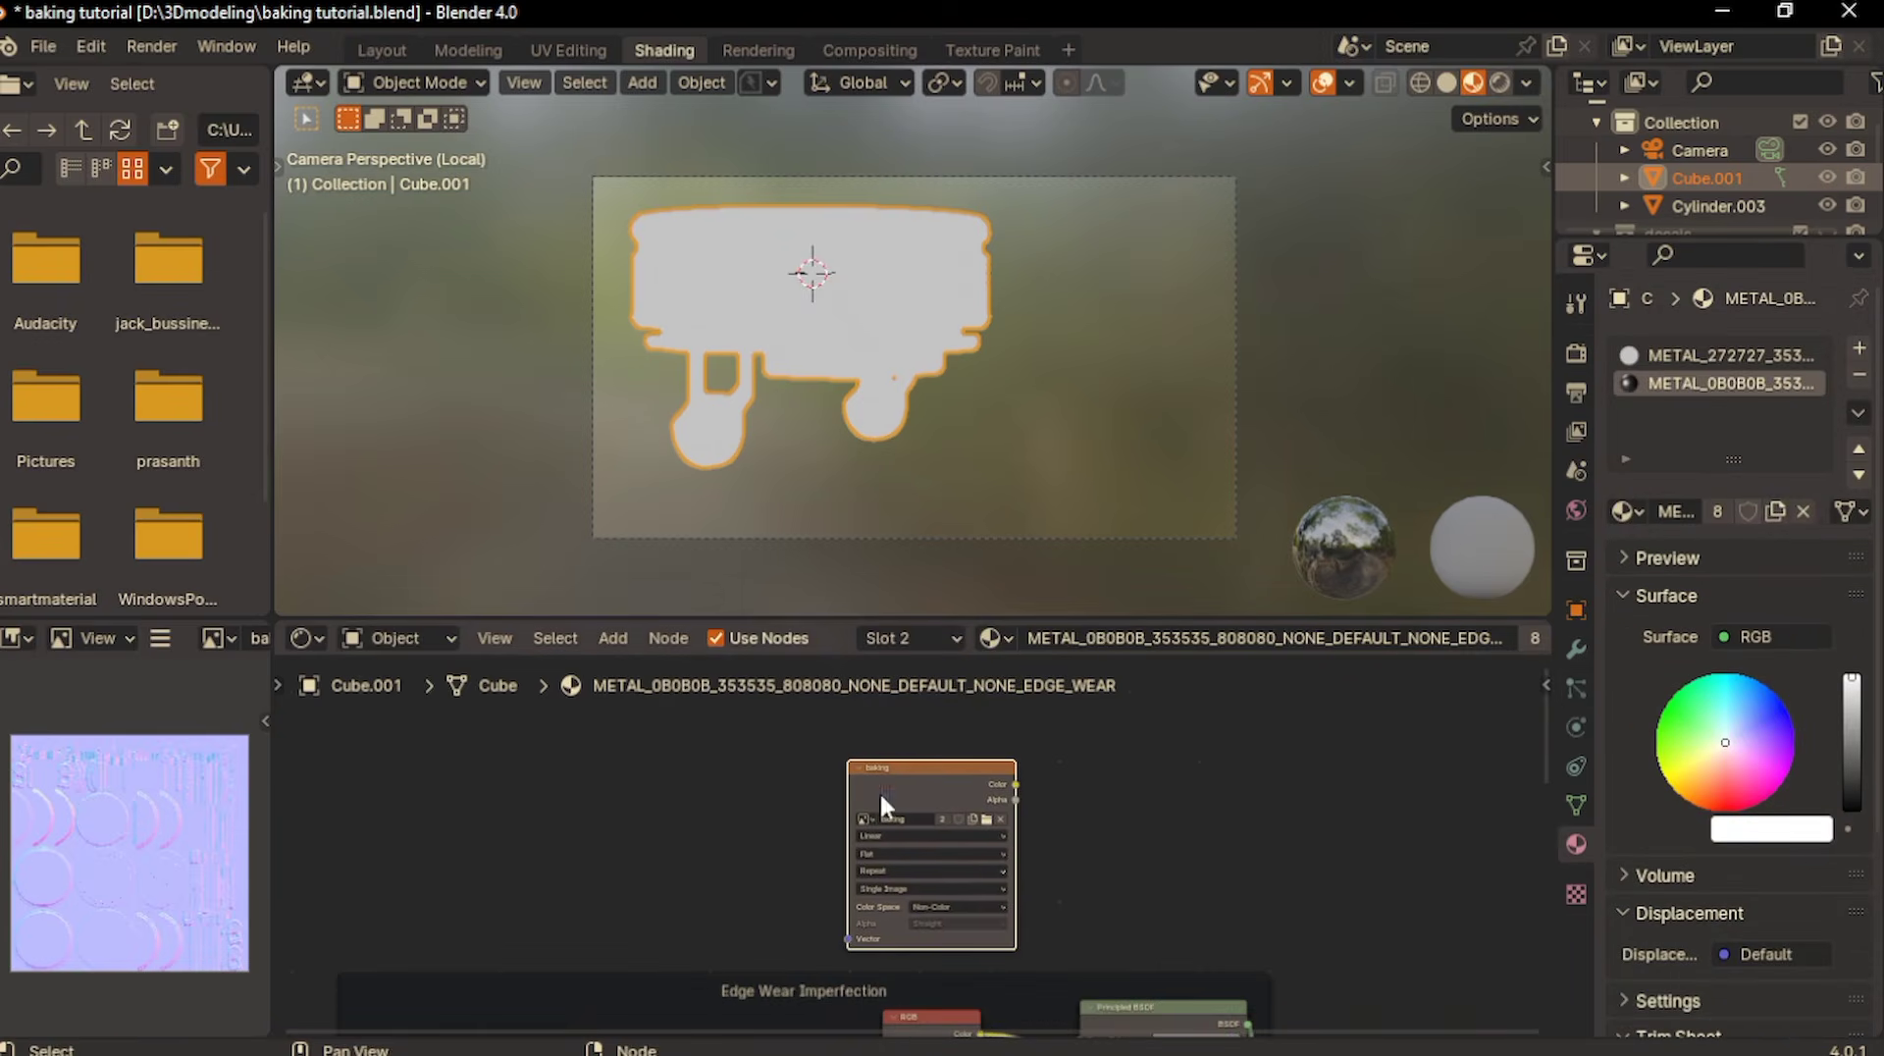
- Bake the Emit pass of both materials into the baking image with Clear Image enabled
{"action": "left_click", "coordinate": [1576, 351]}
{"action": "scroll", "coordinate": [1727, 775], "scroll_direction": "down", "scroll_amount": 10}
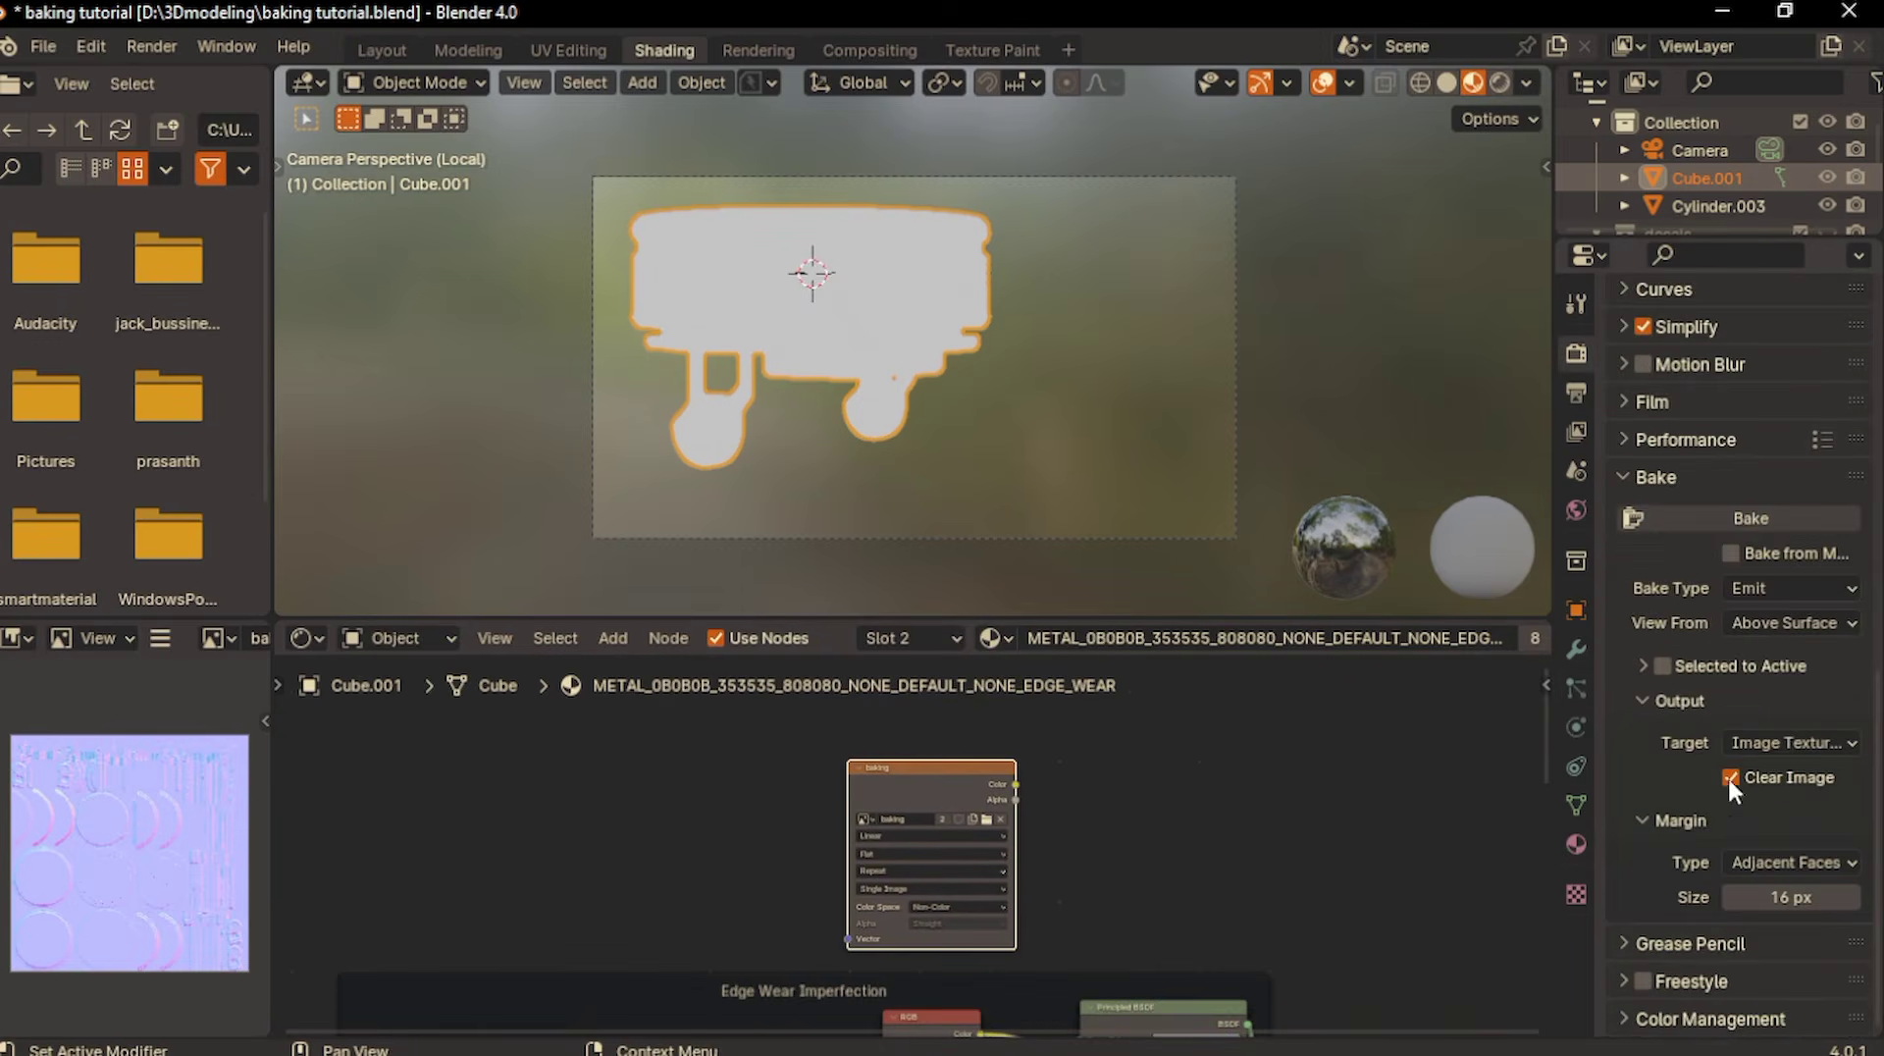
{"action": "left_click", "coordinate": [1706, 529]}
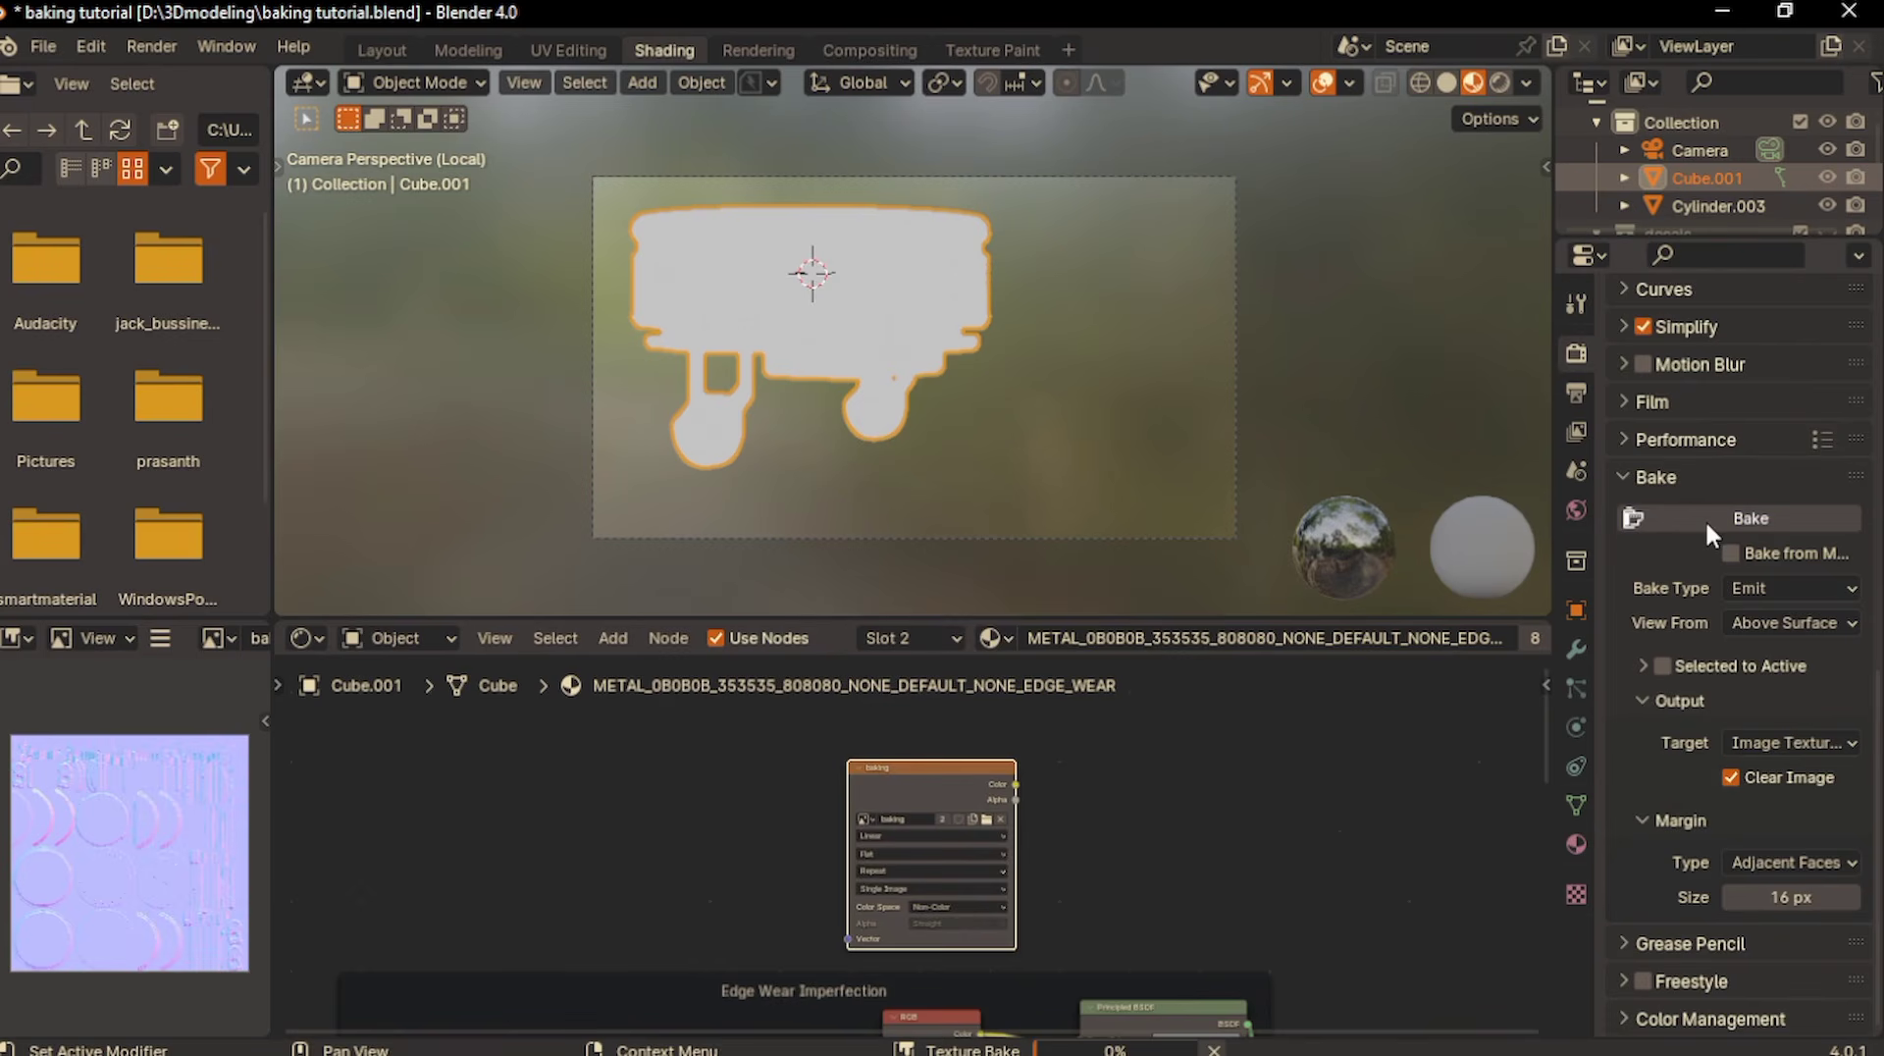
{"action": "left_click", "coordinate": [1706, 520]}
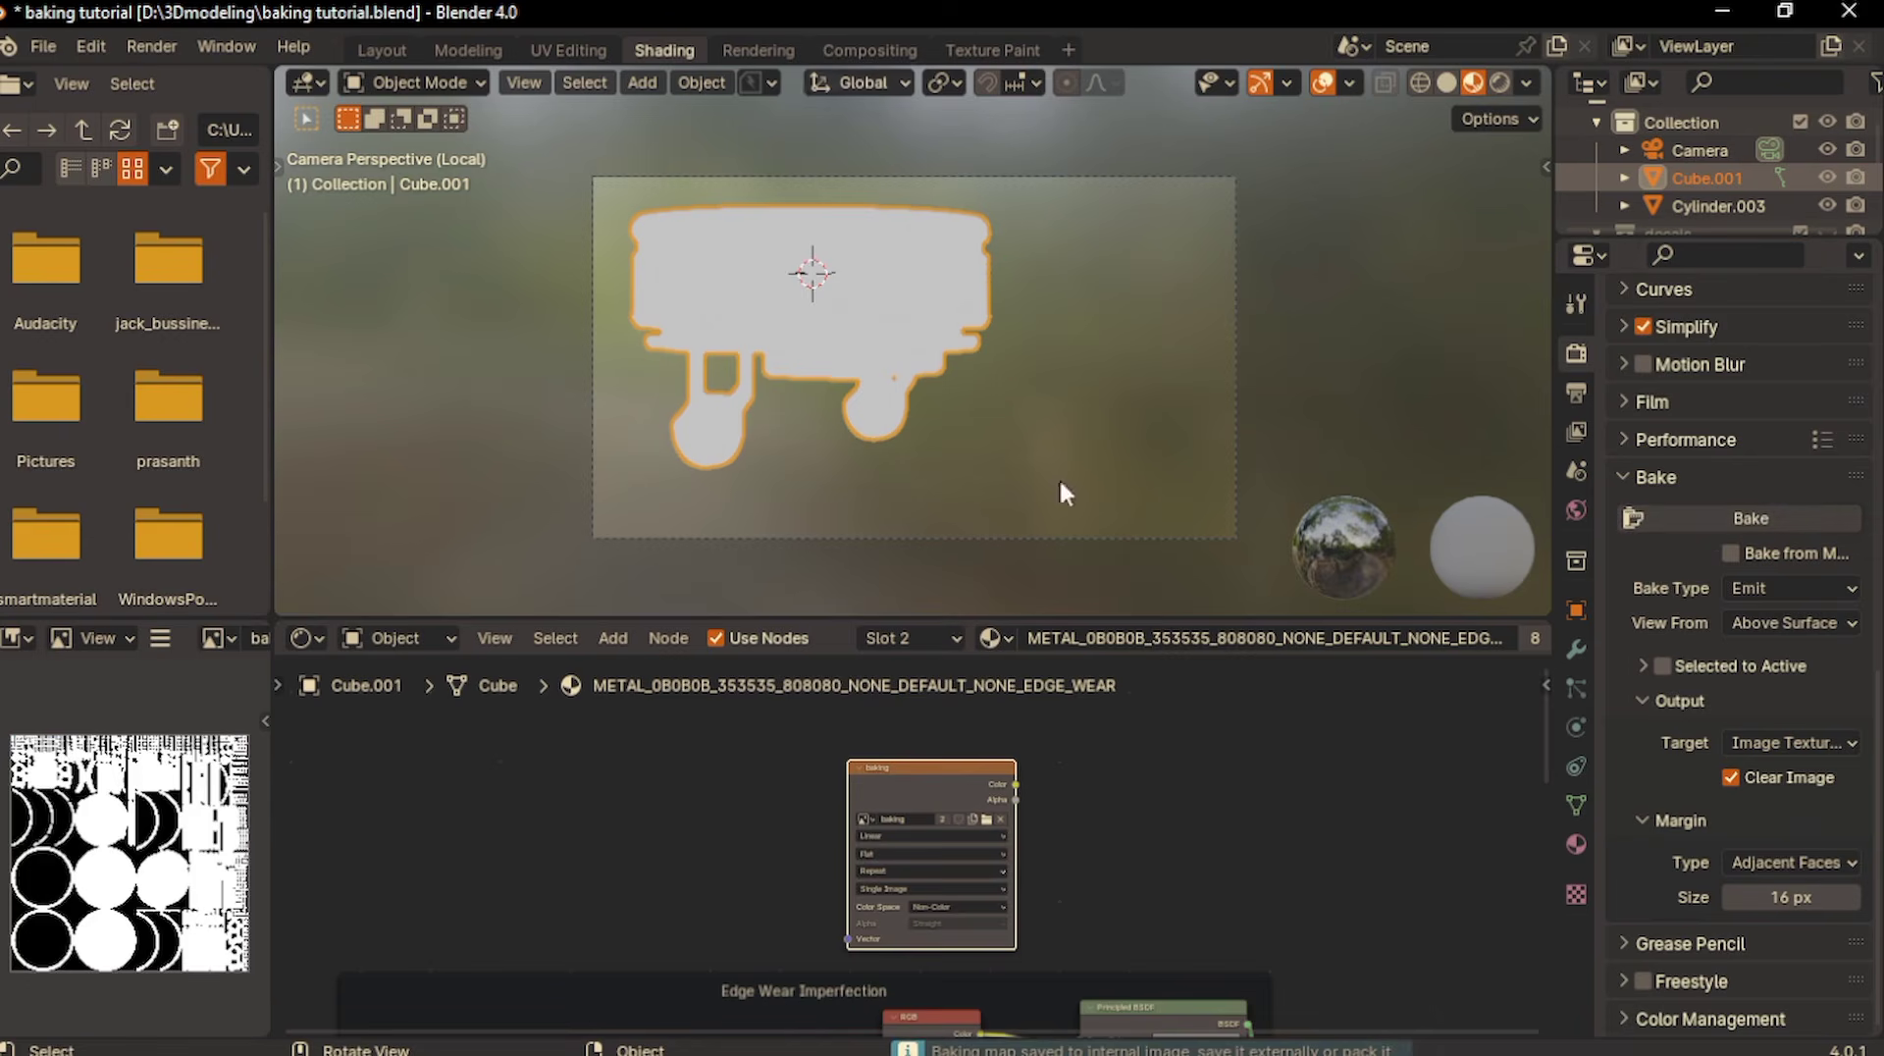
- From the Texture Paint workspace, save the baked image as turrent top metal.png in D:\bake texture
{"action": "left_click", "coordinate": [989, 51]}
{"action": "left_click", "coordinate": [235, 83]}
{"action": "left_click", "coordinate": [298, 384]}
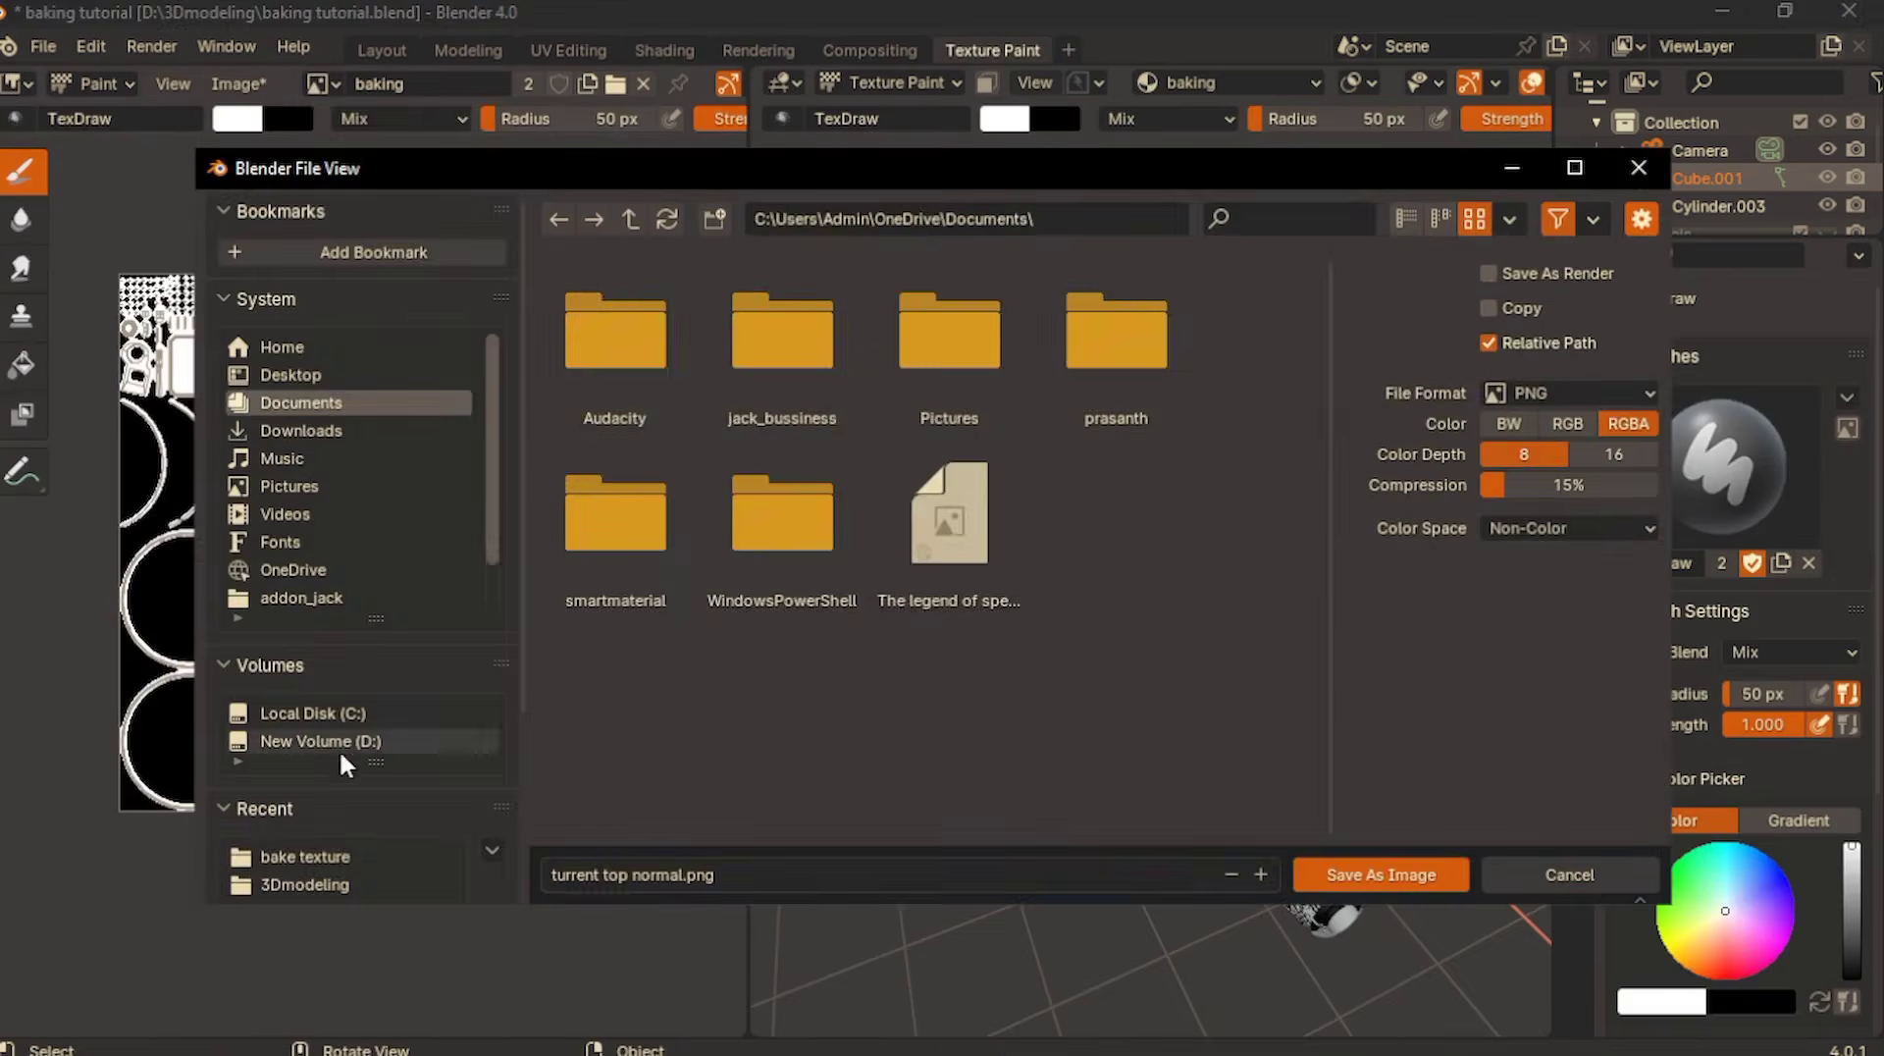
{"action": "left_click", "coordinate": [320, 741]}
{"action": "scroll", "coordinate": [979, 515], "scroll_direction": "up", "scroll_amount": 2}
{"action": "double_click", "coordinate": [932, 522]}
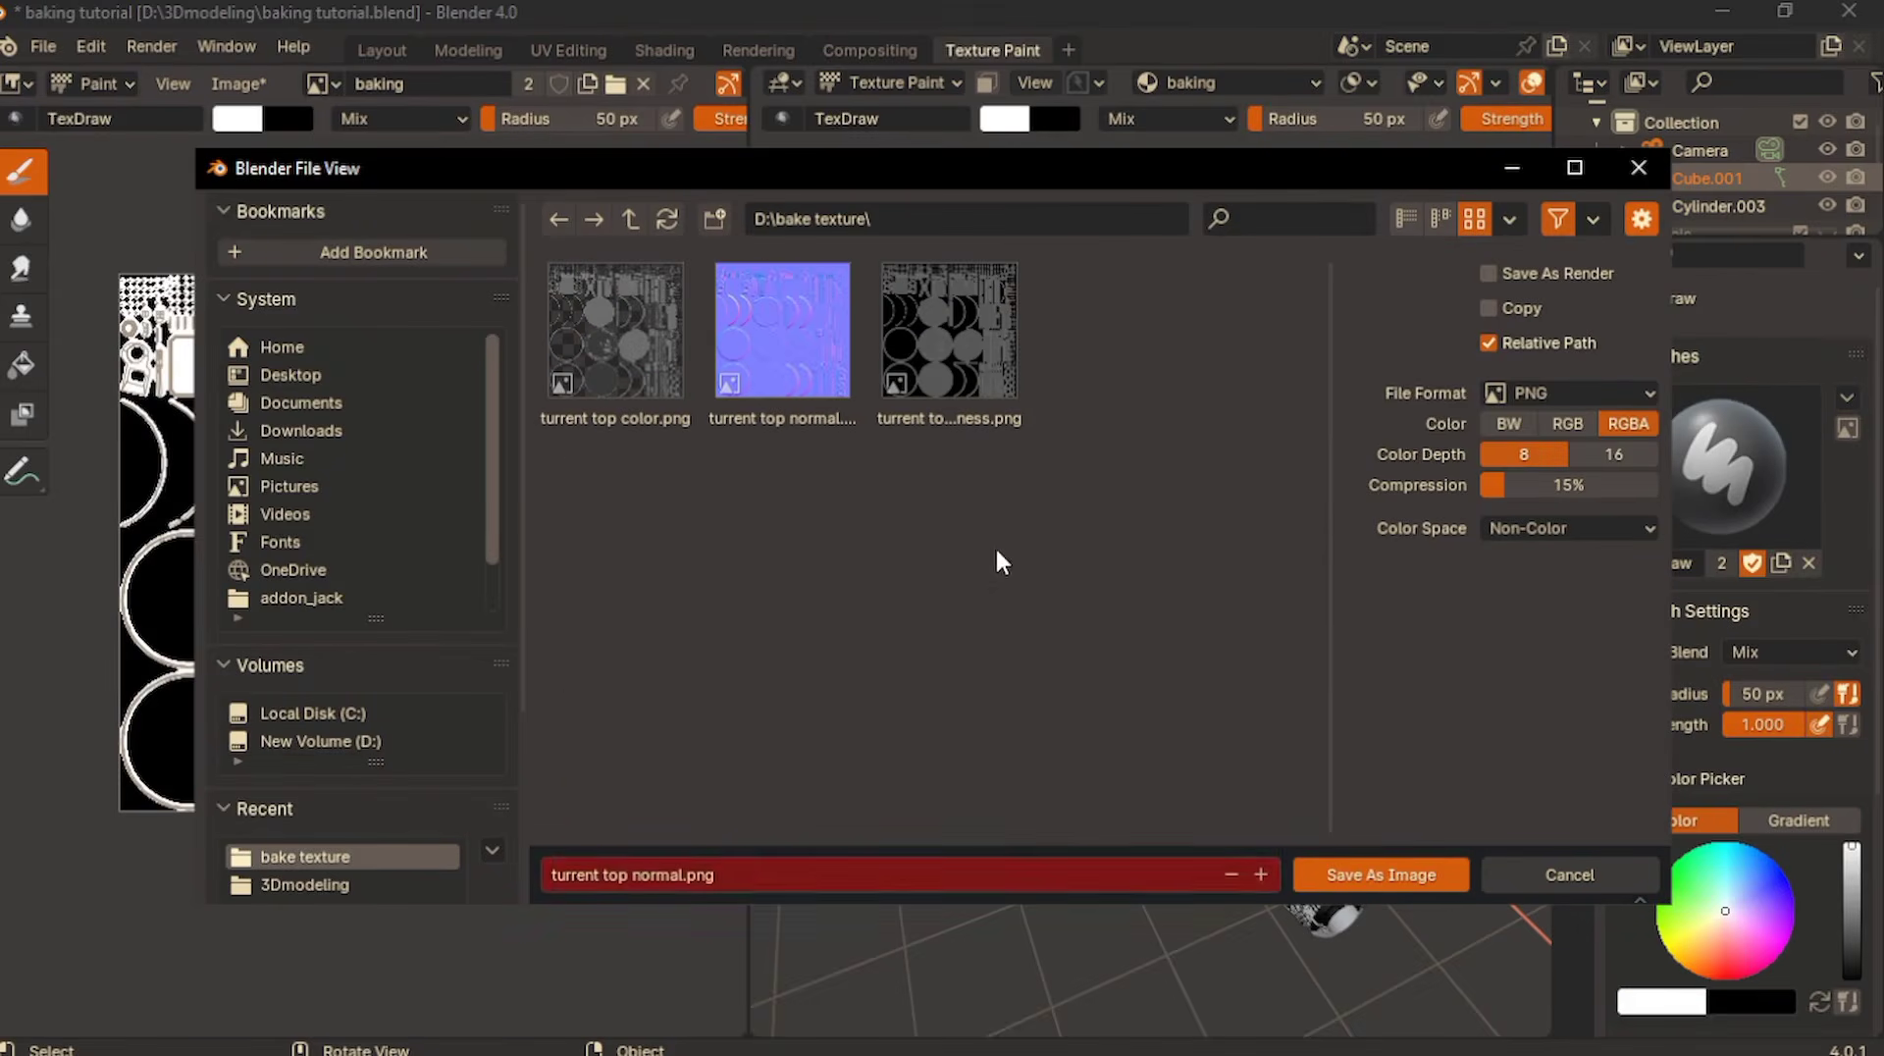
{"action": "left_click", "coordinate": [687, 883]}
{"action": "left_click", "coordinate": [687, 876]}
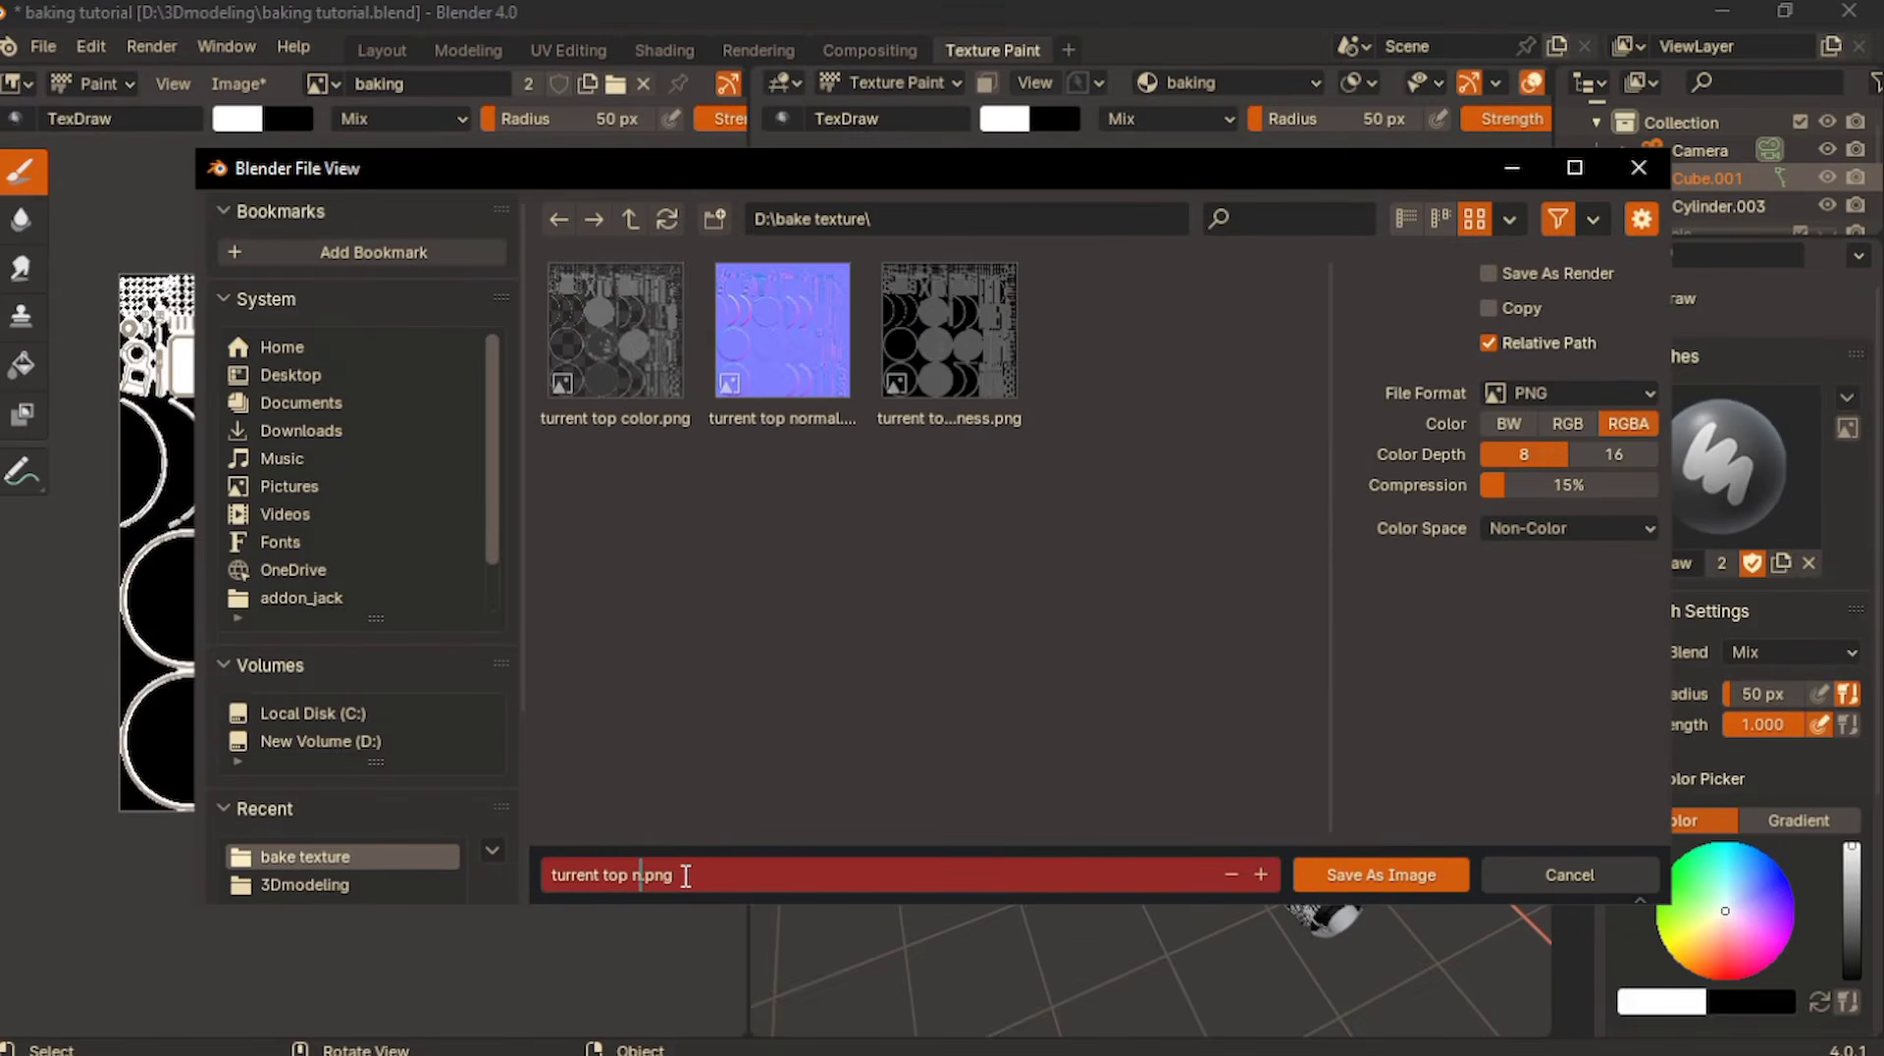
{"action": "key", "text": "Return"}
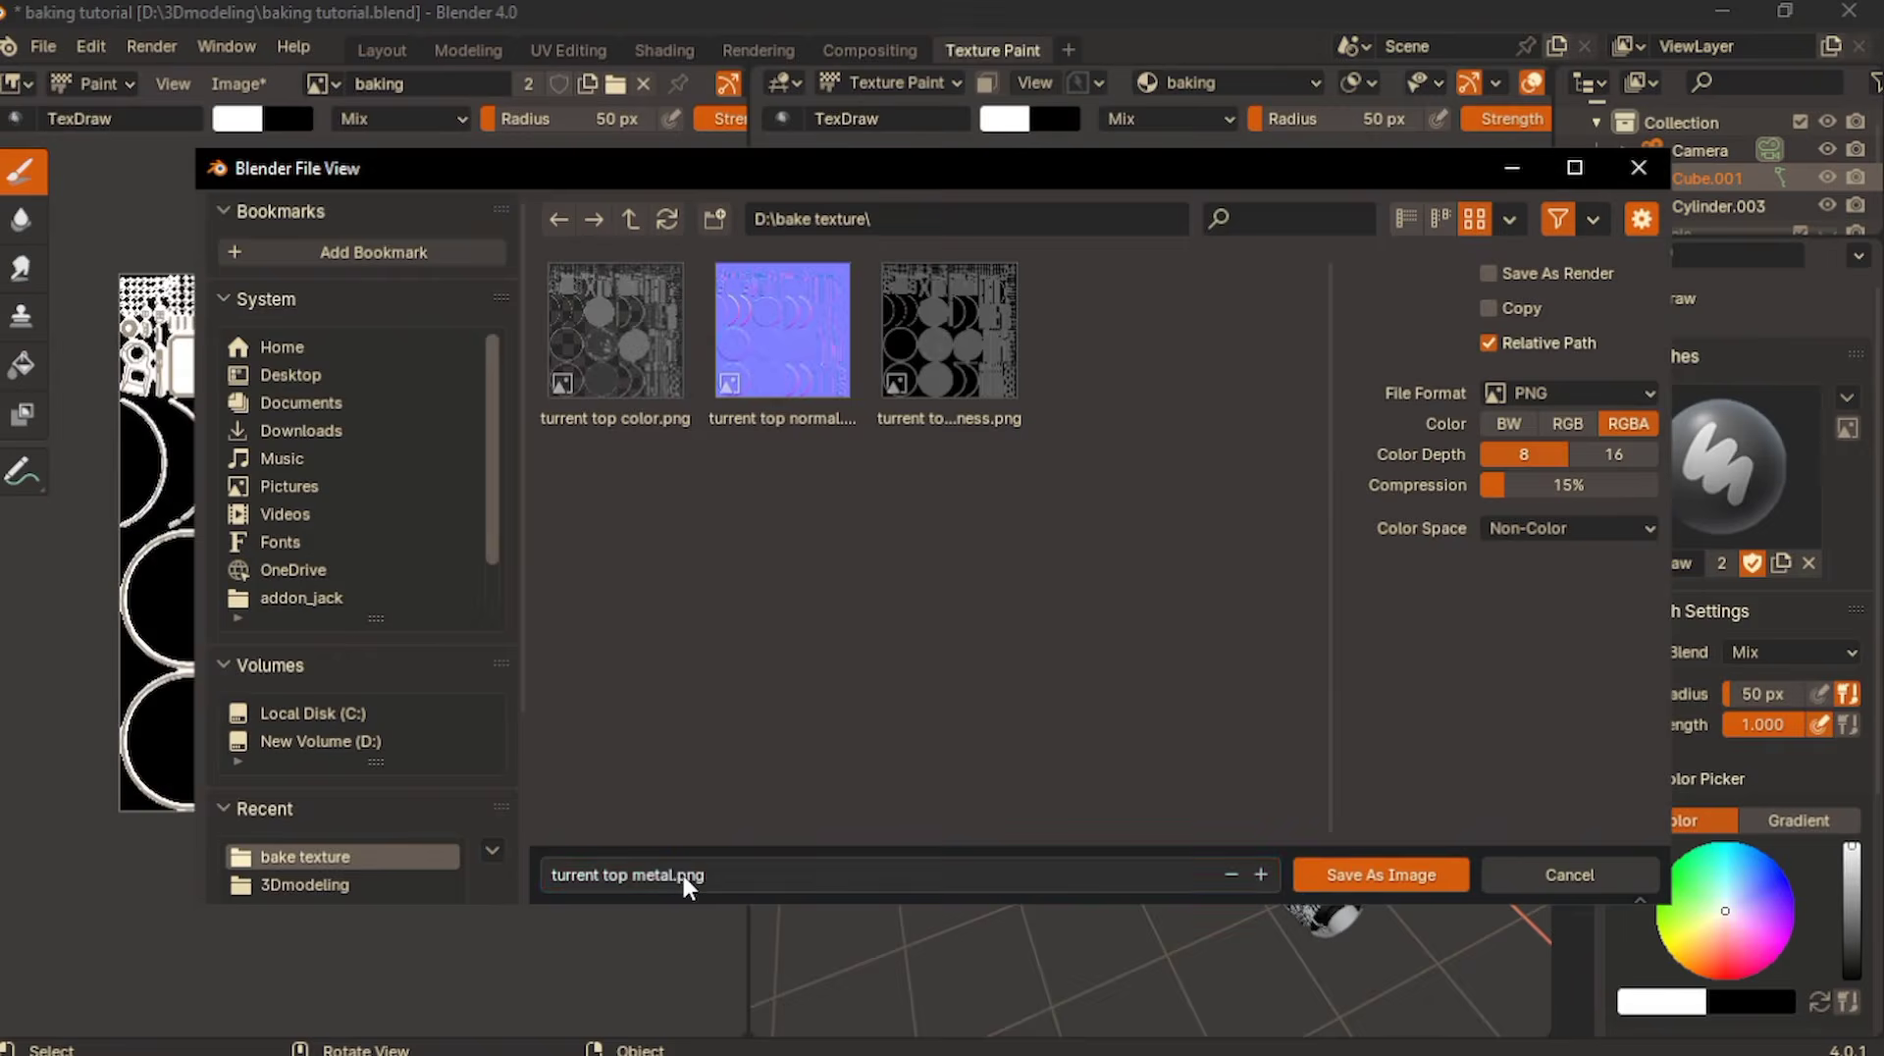
- Back in the Shading workspace, unlink METAL_0B0B0B and METAL_272727 from their material slots on Cube.001
{"action": "left_click", "coordinate": [653, 49]}
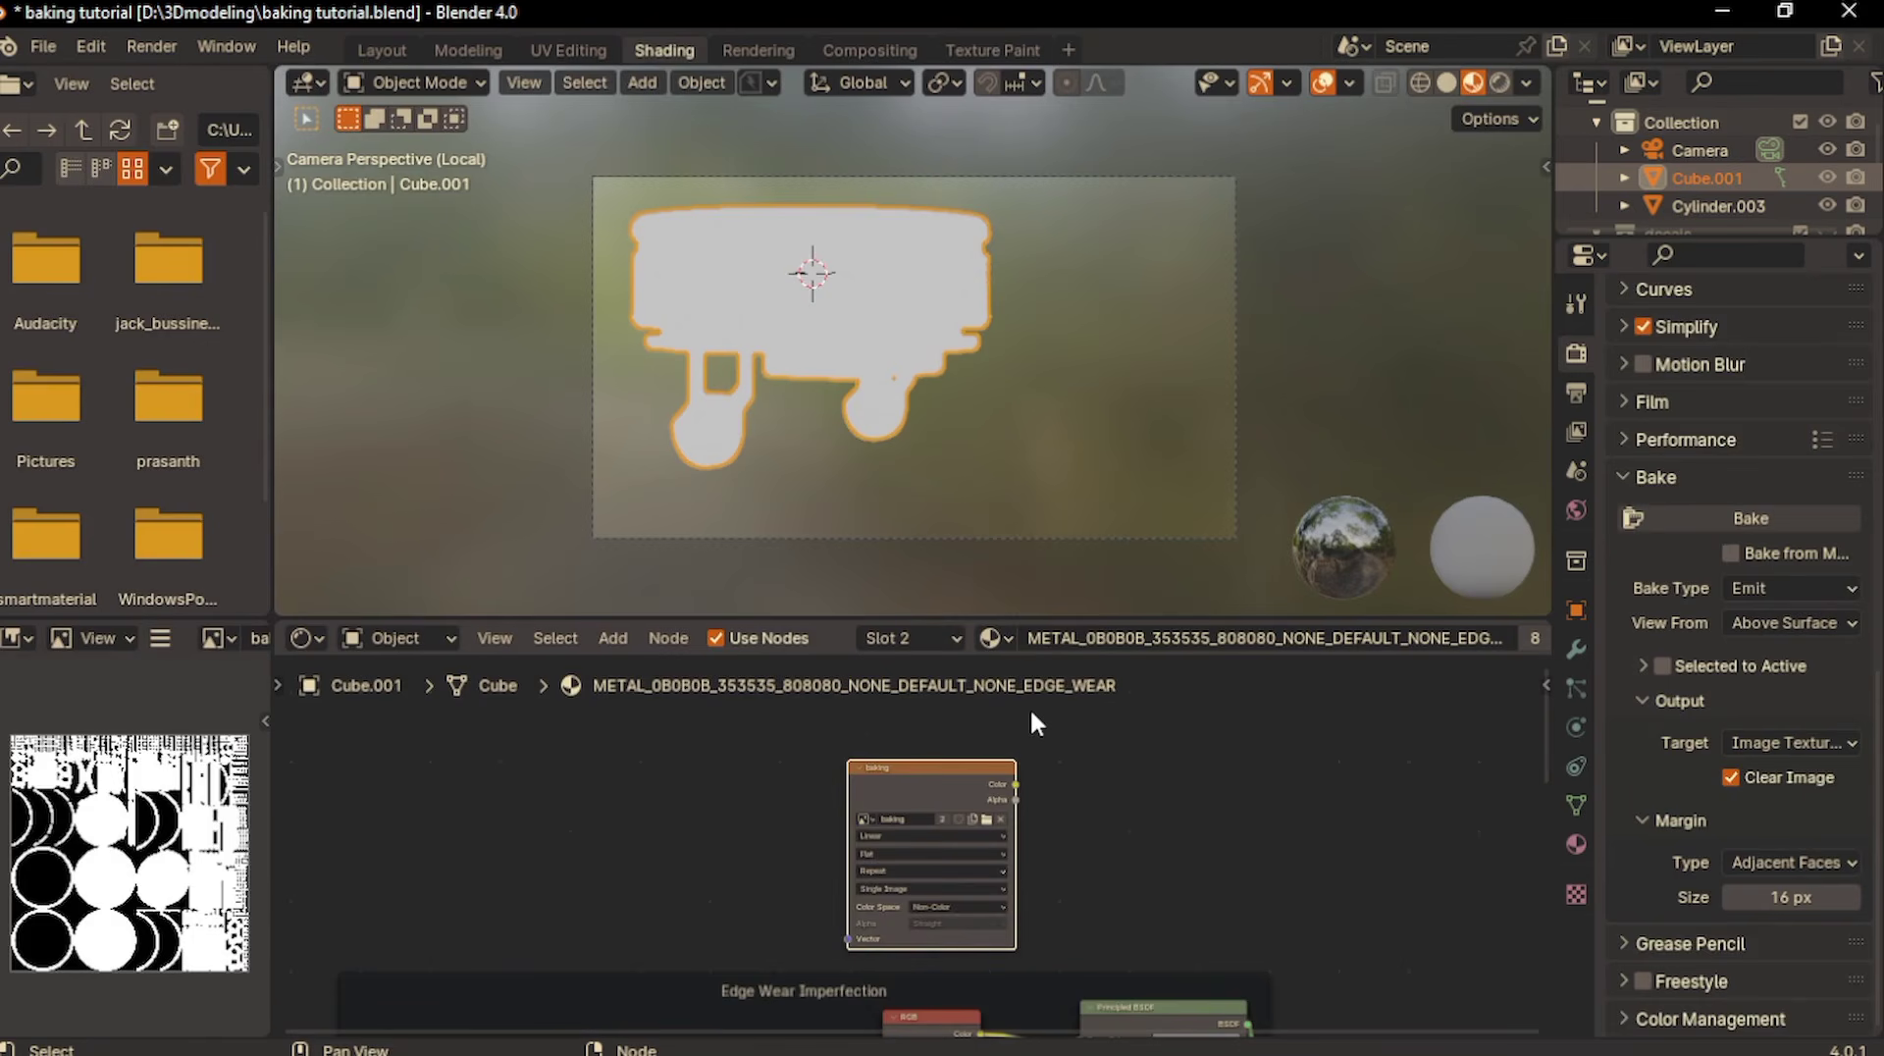
{"action": "scroll", "coordinate": [1086, 834], "scroll_direction": "down", "scroll_amount": 4}
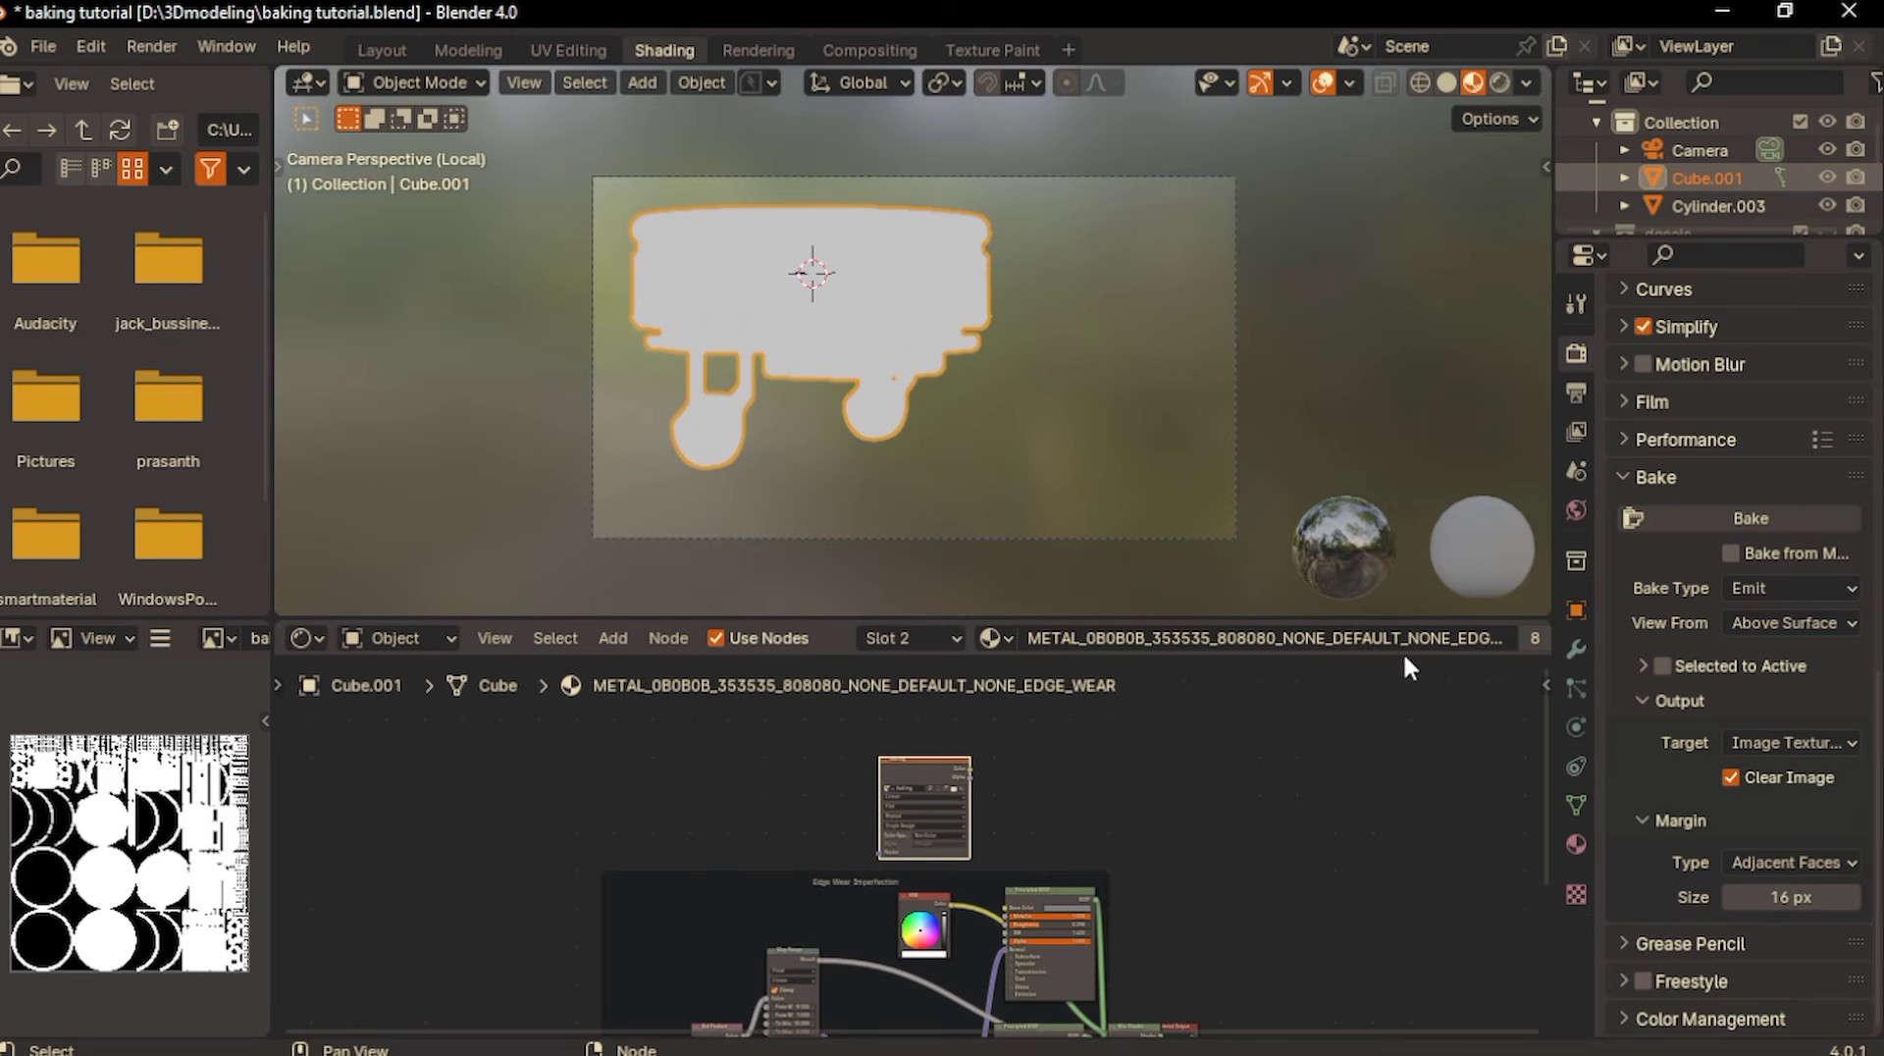
{"action": "scroll", "coordinate": [1377, 636], "scroll_direction": "down", "scroll_amount": 5}
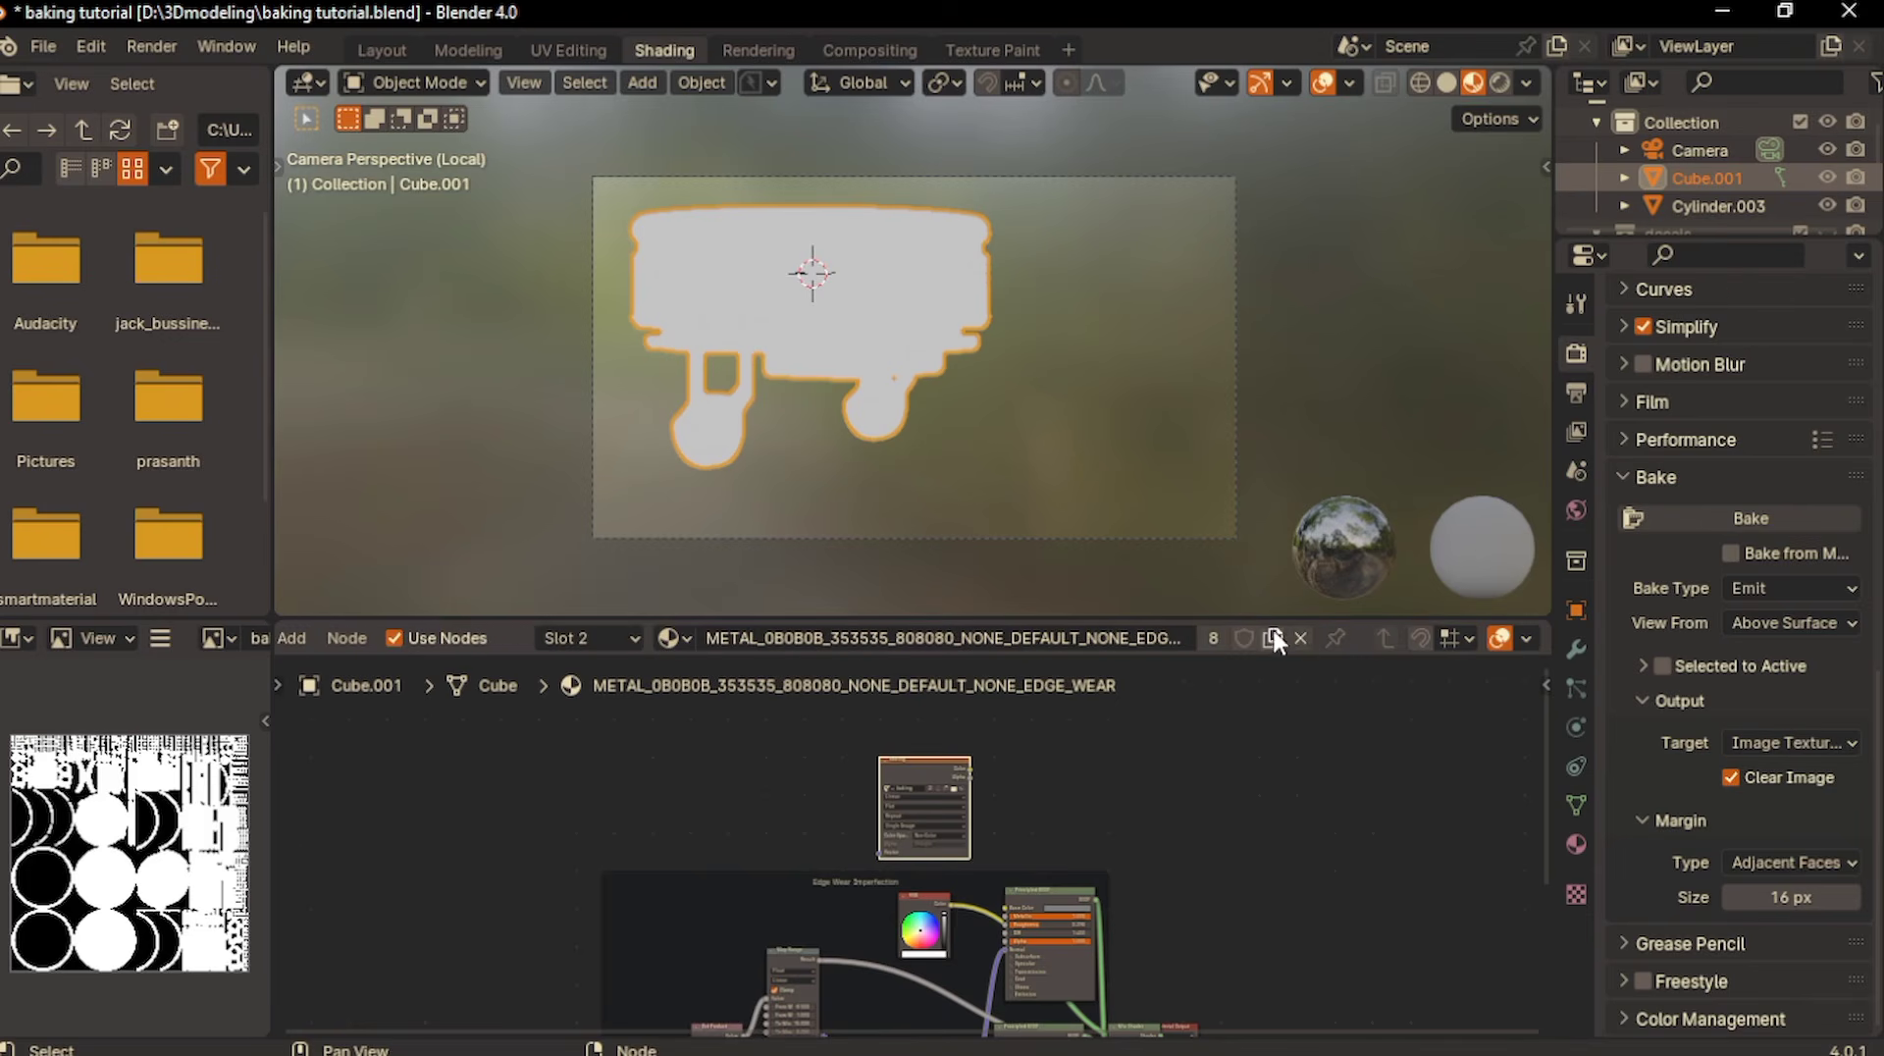
{"action": "left_click", "coordinate": [1297, 638]}
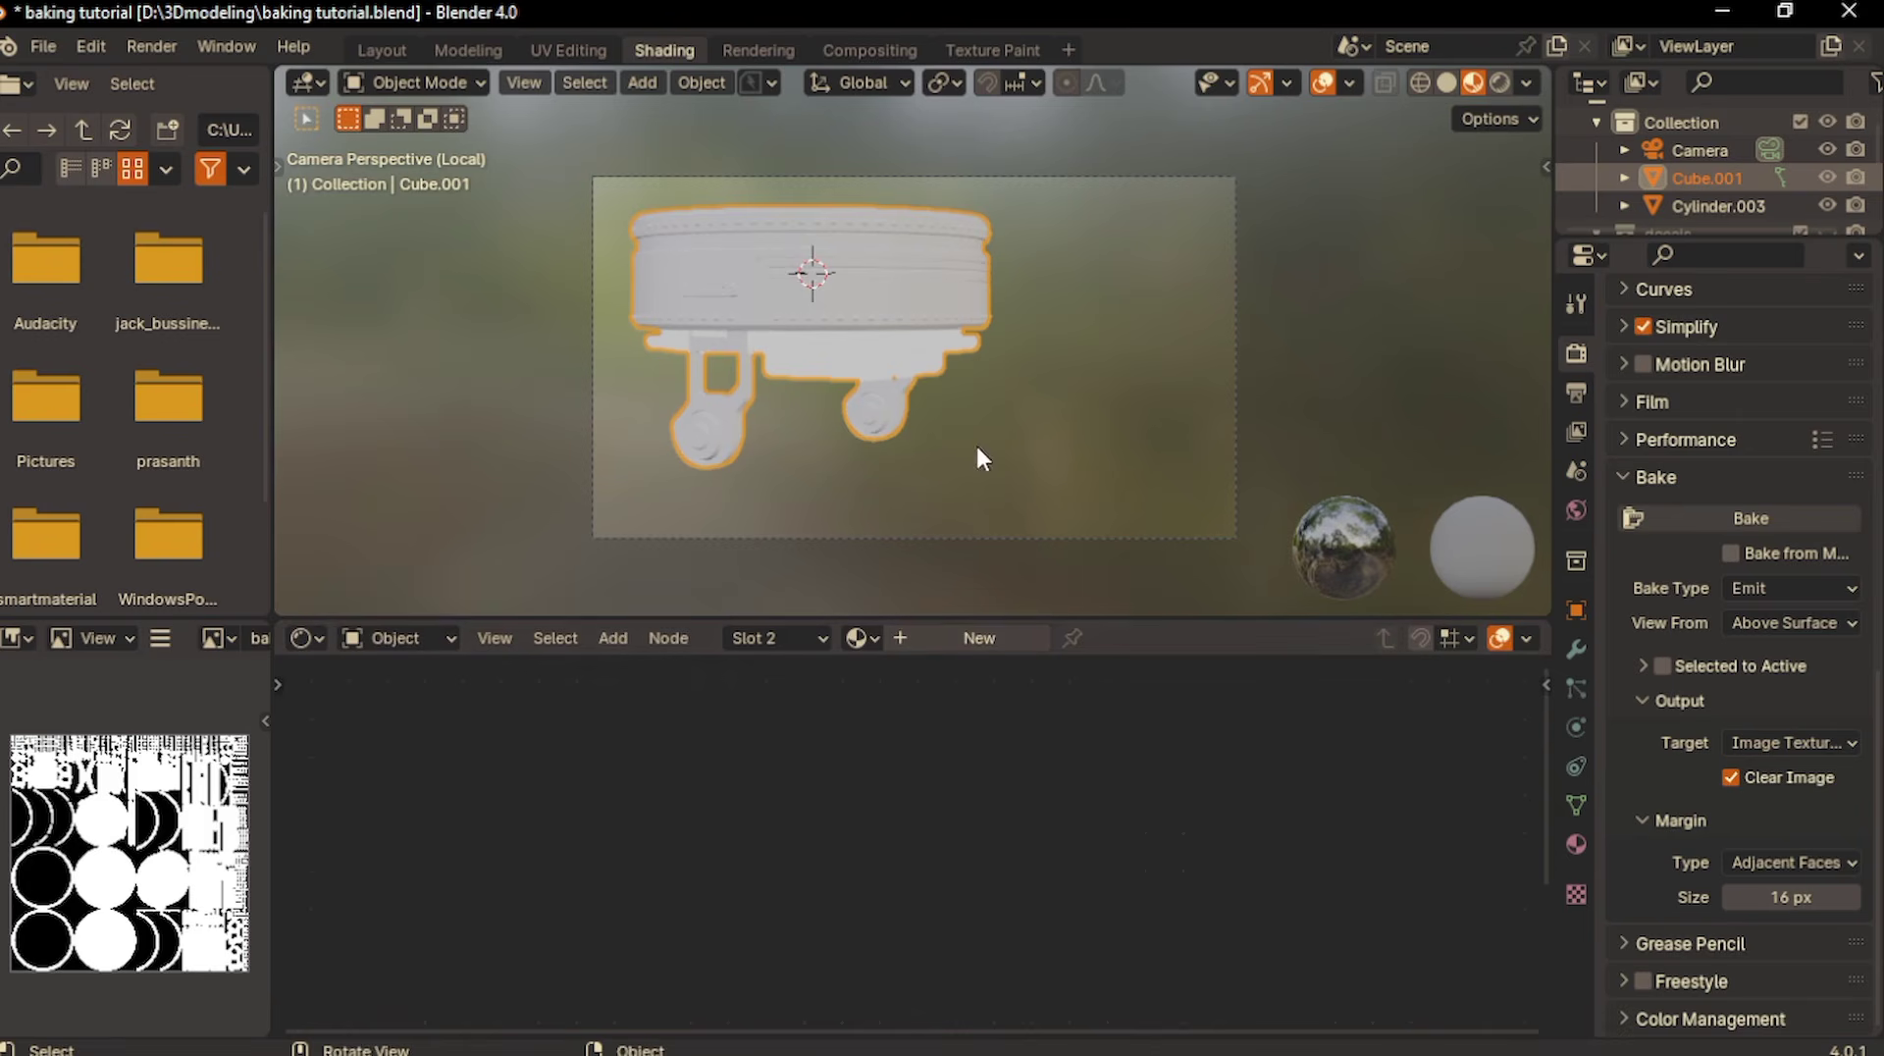
{"action": "left_click", "coordinate": [1576, 846]}
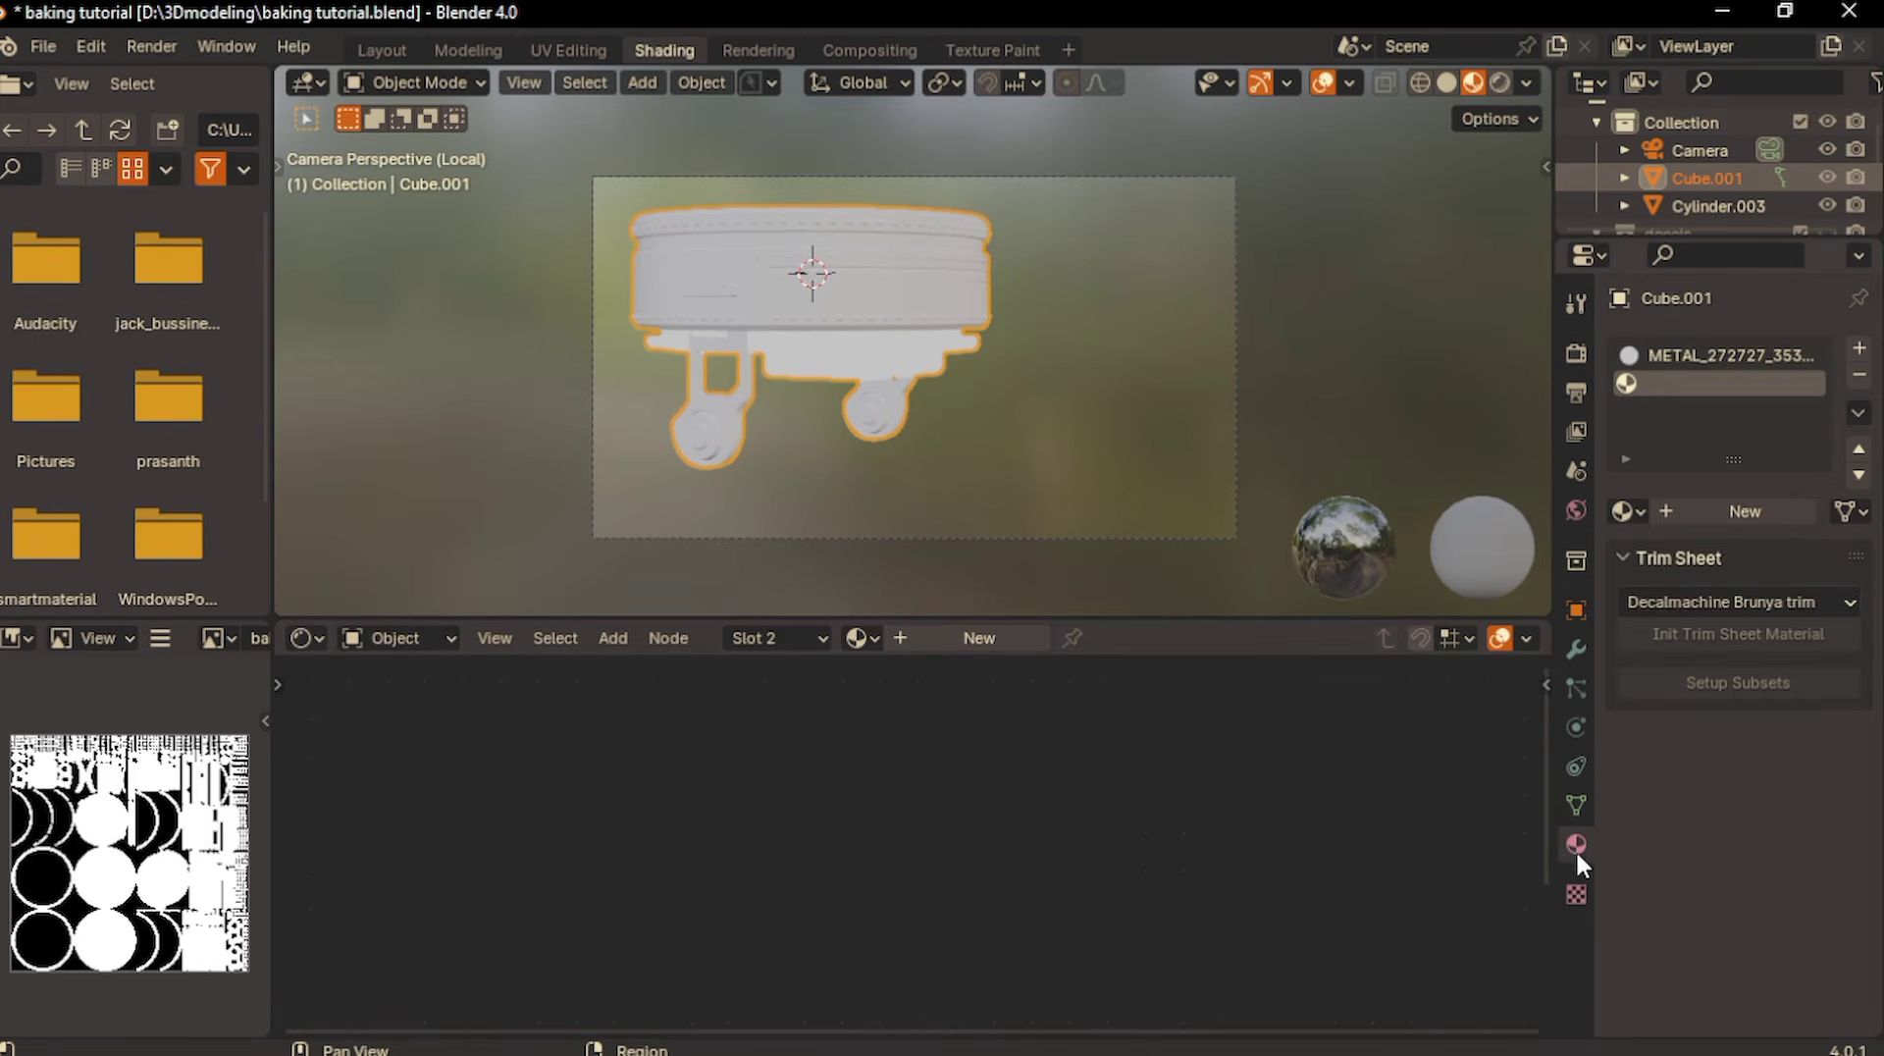
{"action": "left_click", "coordinate": [1675, 357]}
{"action": "scroll", "coordinate": [1464, 632], "scroll_direction": "down", "scroll_amount": 3}
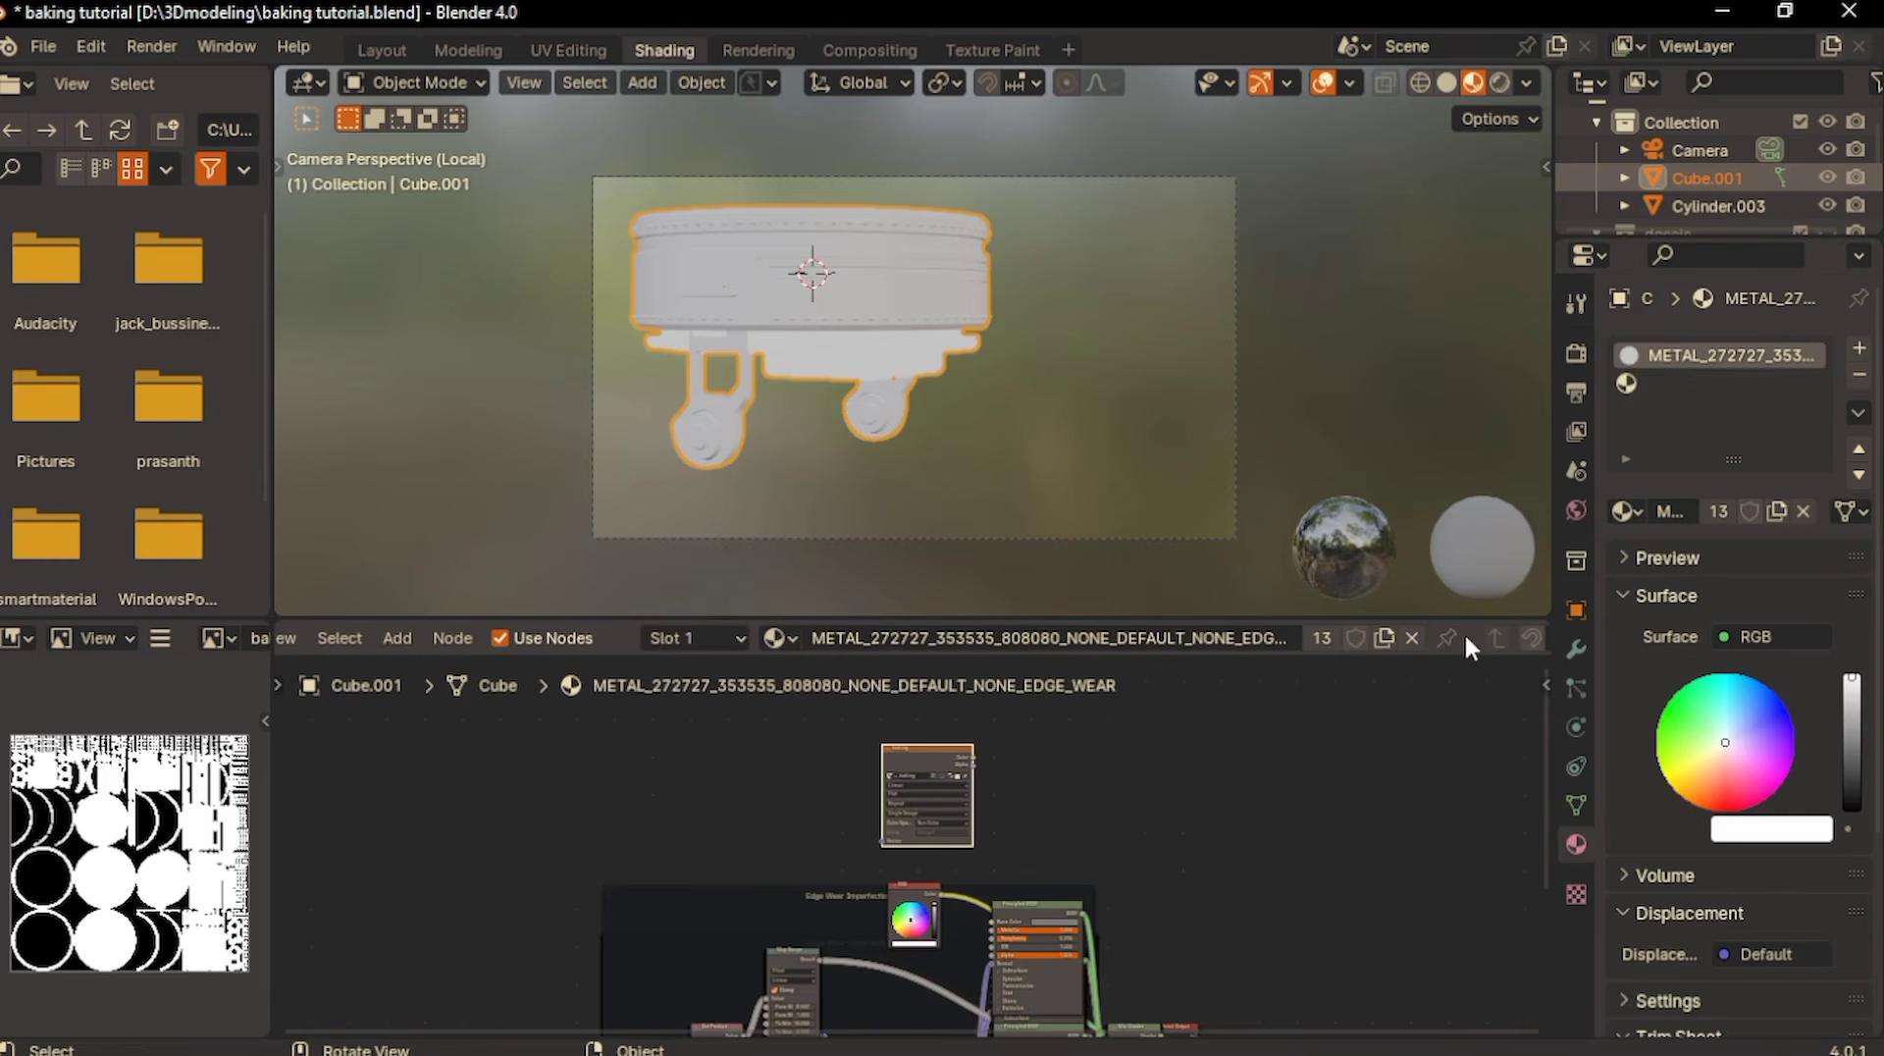
{"action": "left_click", "coordinate": [1410, 639]}
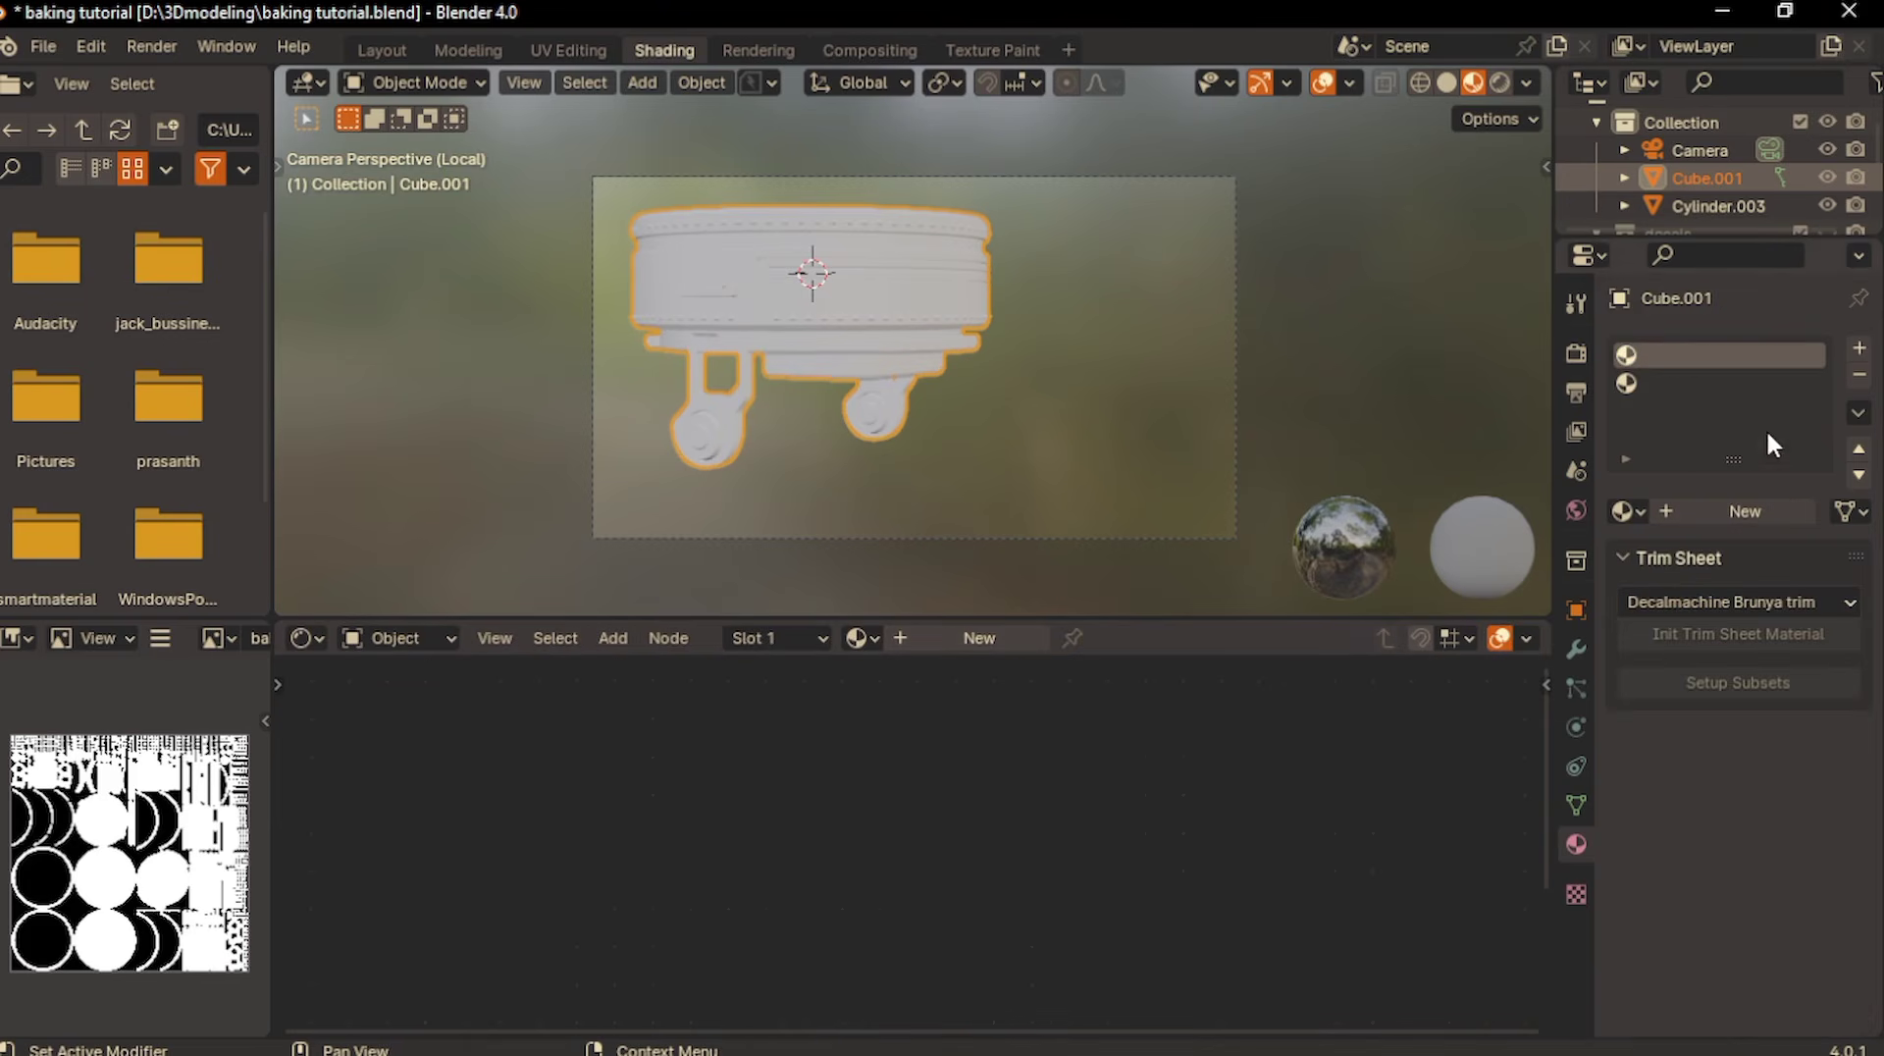
- Remove both empty material slots from Cube.001
{"action": "left_click", "coordinate": [1647, 383]}
{"action": "left_click", "coordinate": [1858, 375]}
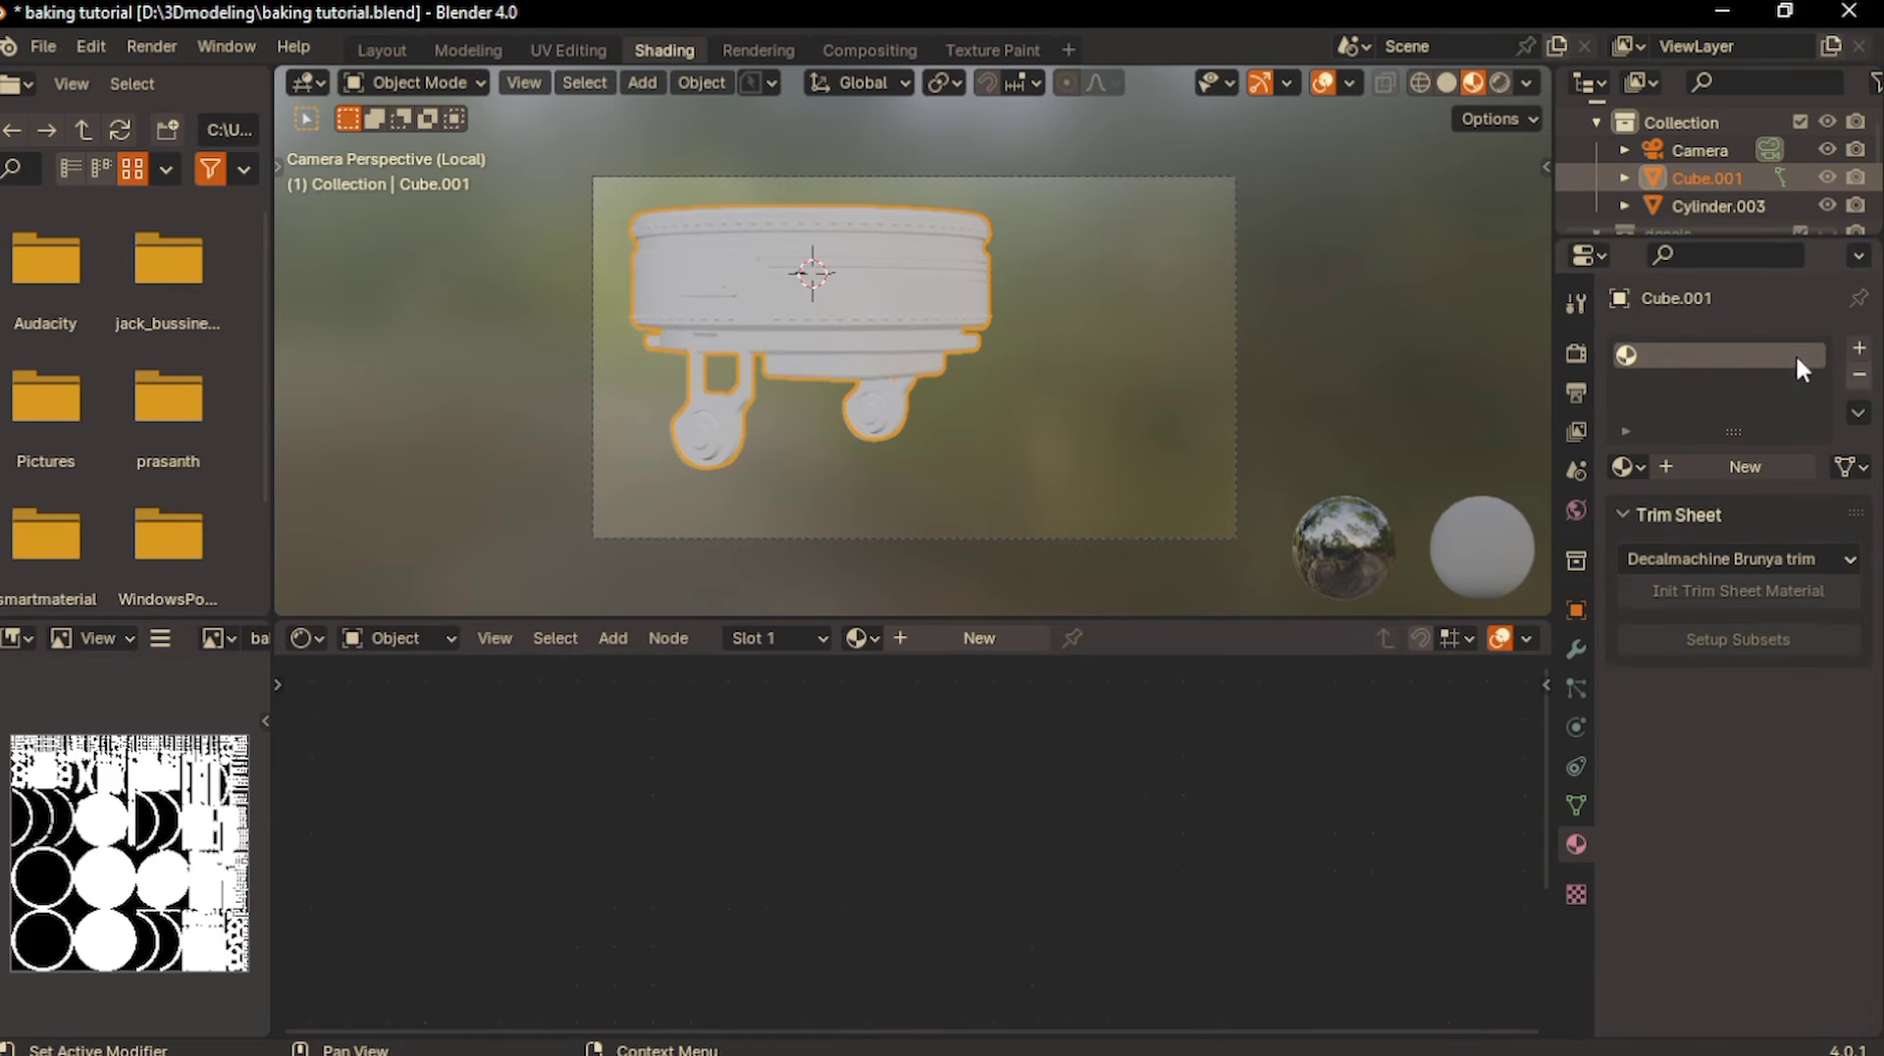
{"action": "left_click", "coordinate": [1862, 375]}
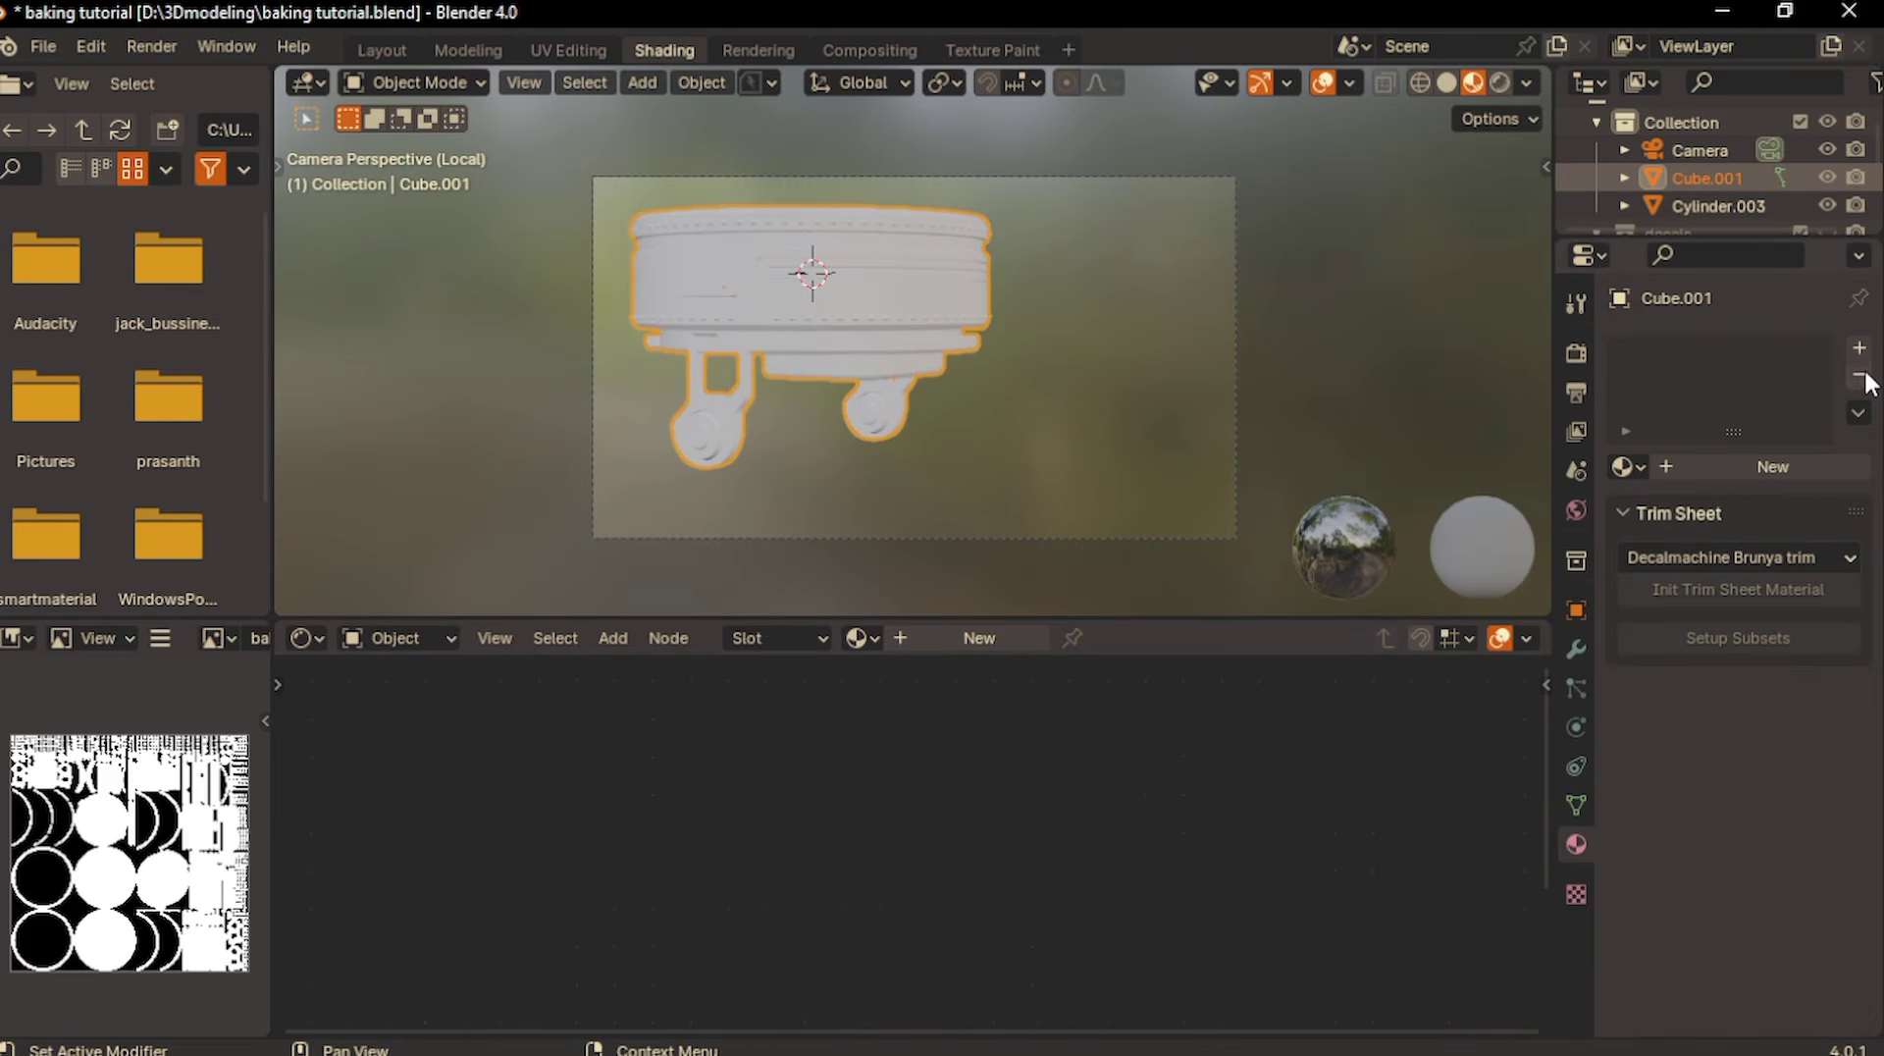
- Add a new material to Cube.001 and use Principled Texture Setup to connect the four turrent top PNGs from D:\bake texture
{"action": "left_click", "coordinate": [975, 638]}
{"action": "scroll", "coordinate": [1092, 888], "scroll_direction": "up", "scroll_amount": 5}
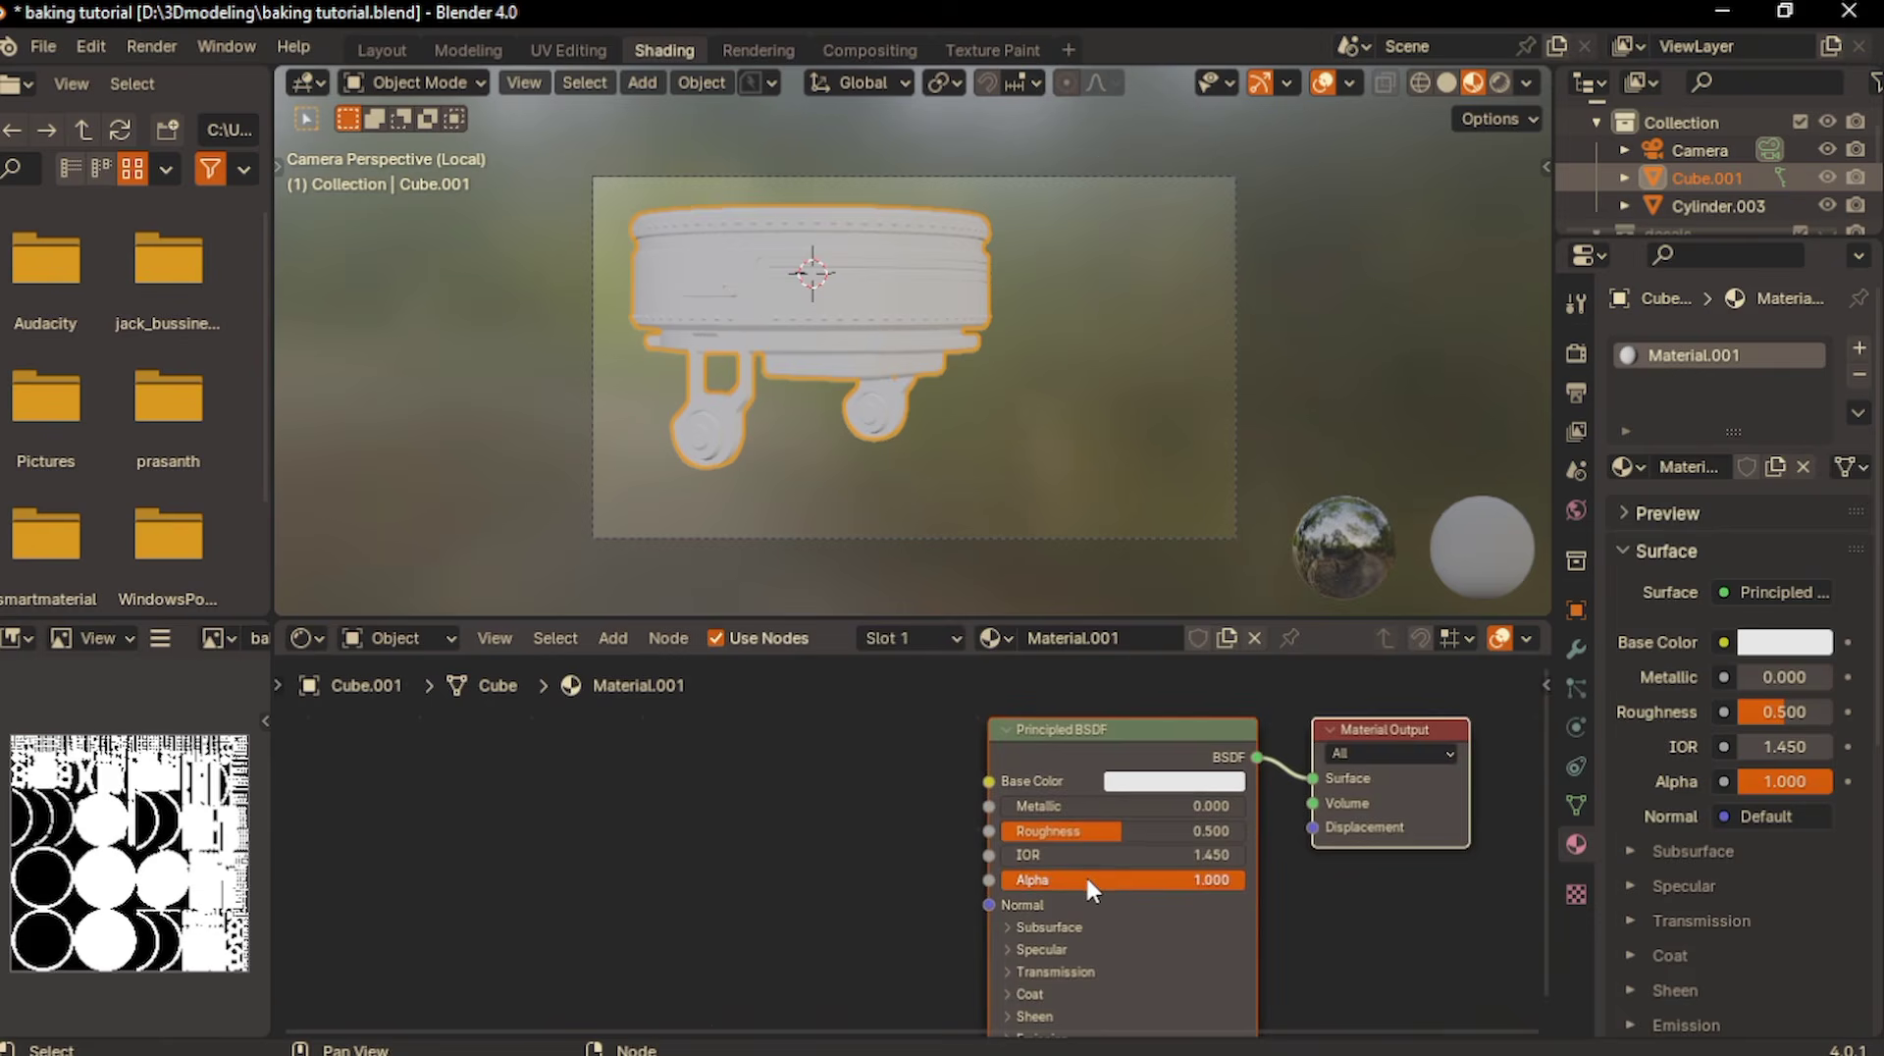
{"action": "left_click", "coordinate": [1046, 758]}
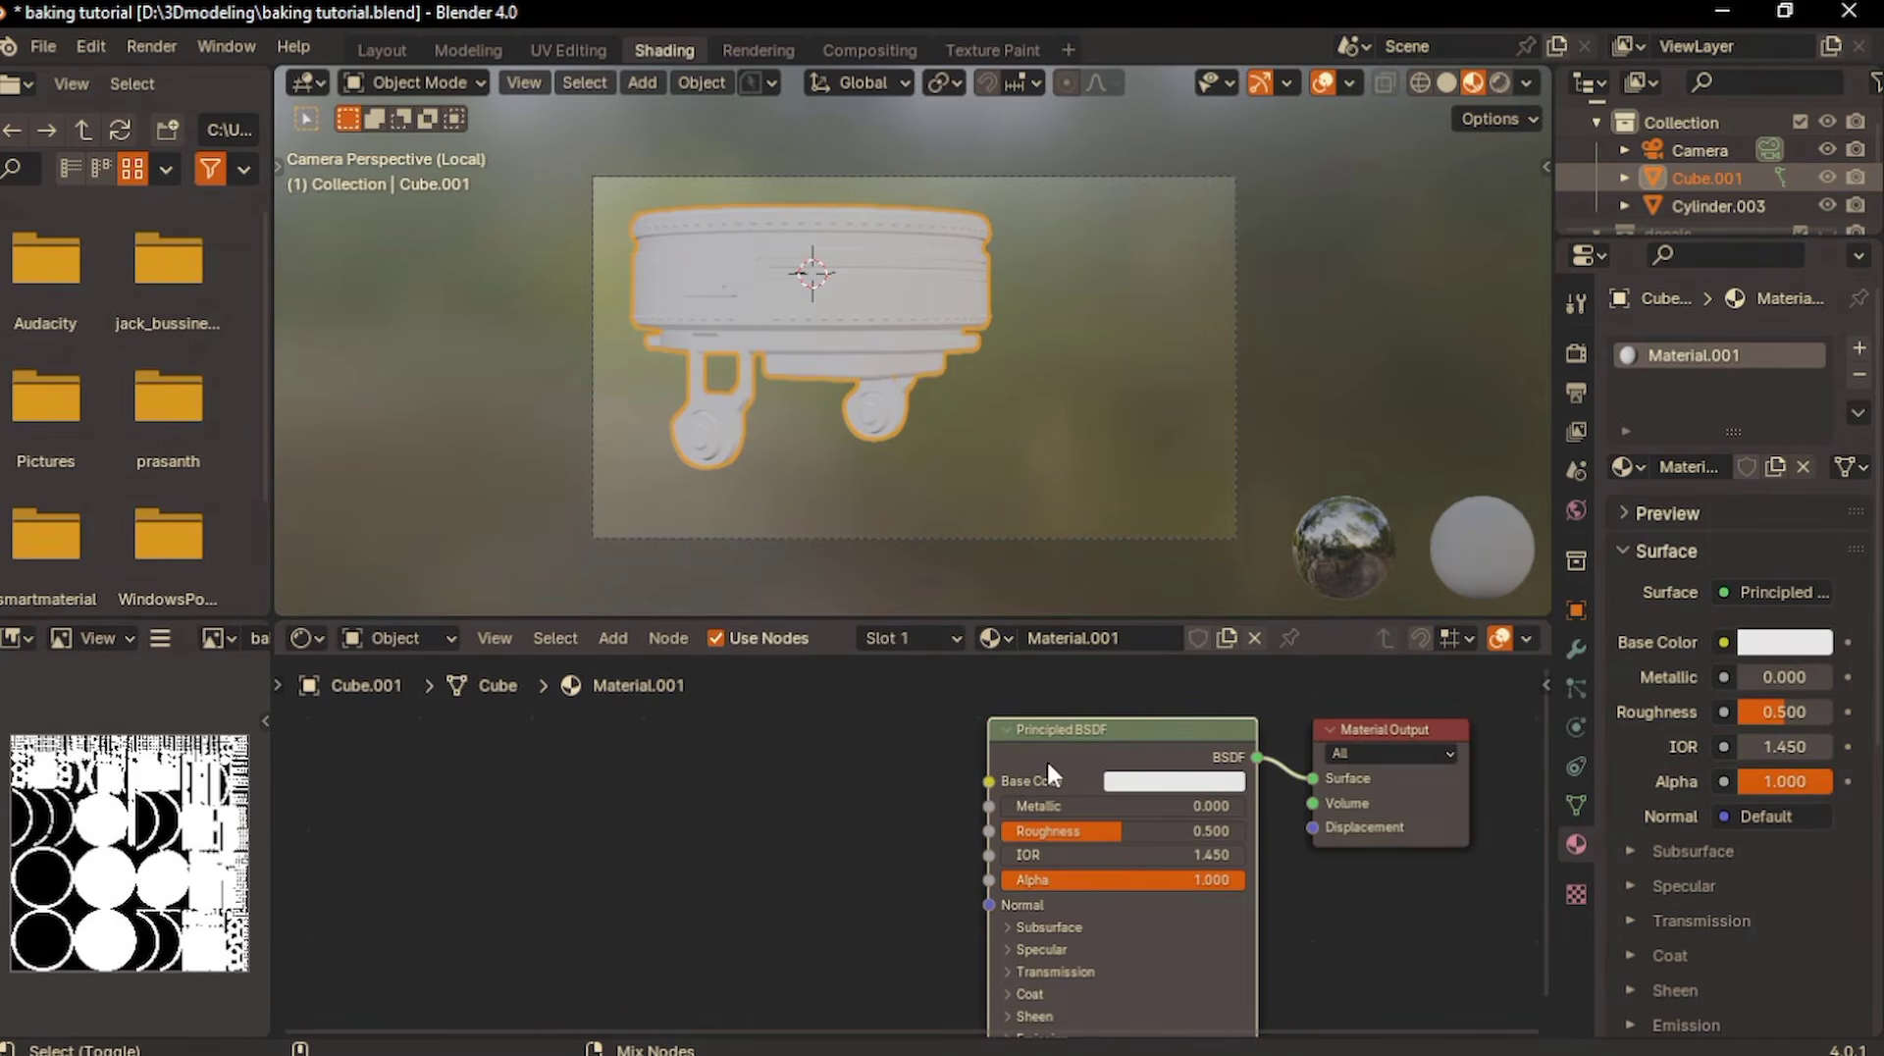
{"action": "key", "text": "ctrl+shift+t"}
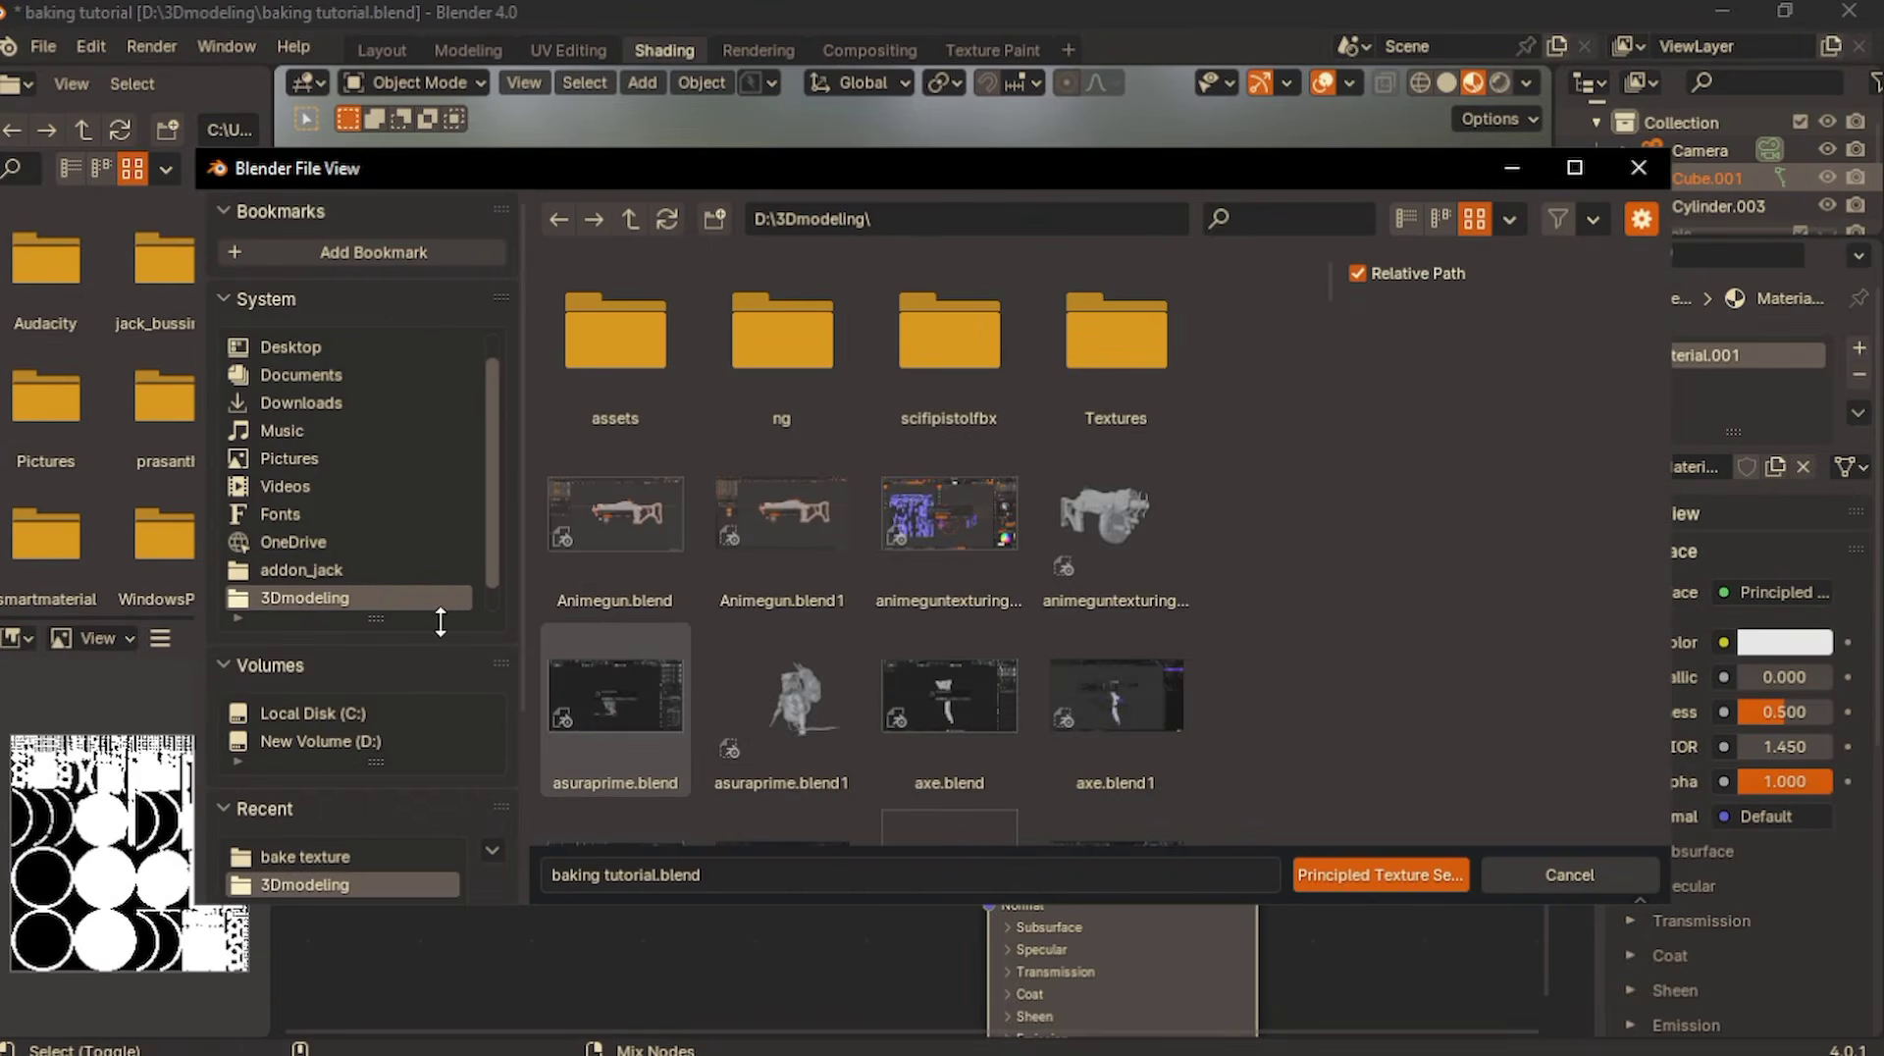
{"action": "left_click", "coordinate": [402, 738]}
{"action": "double_click", "coordinate": [950, 579]}
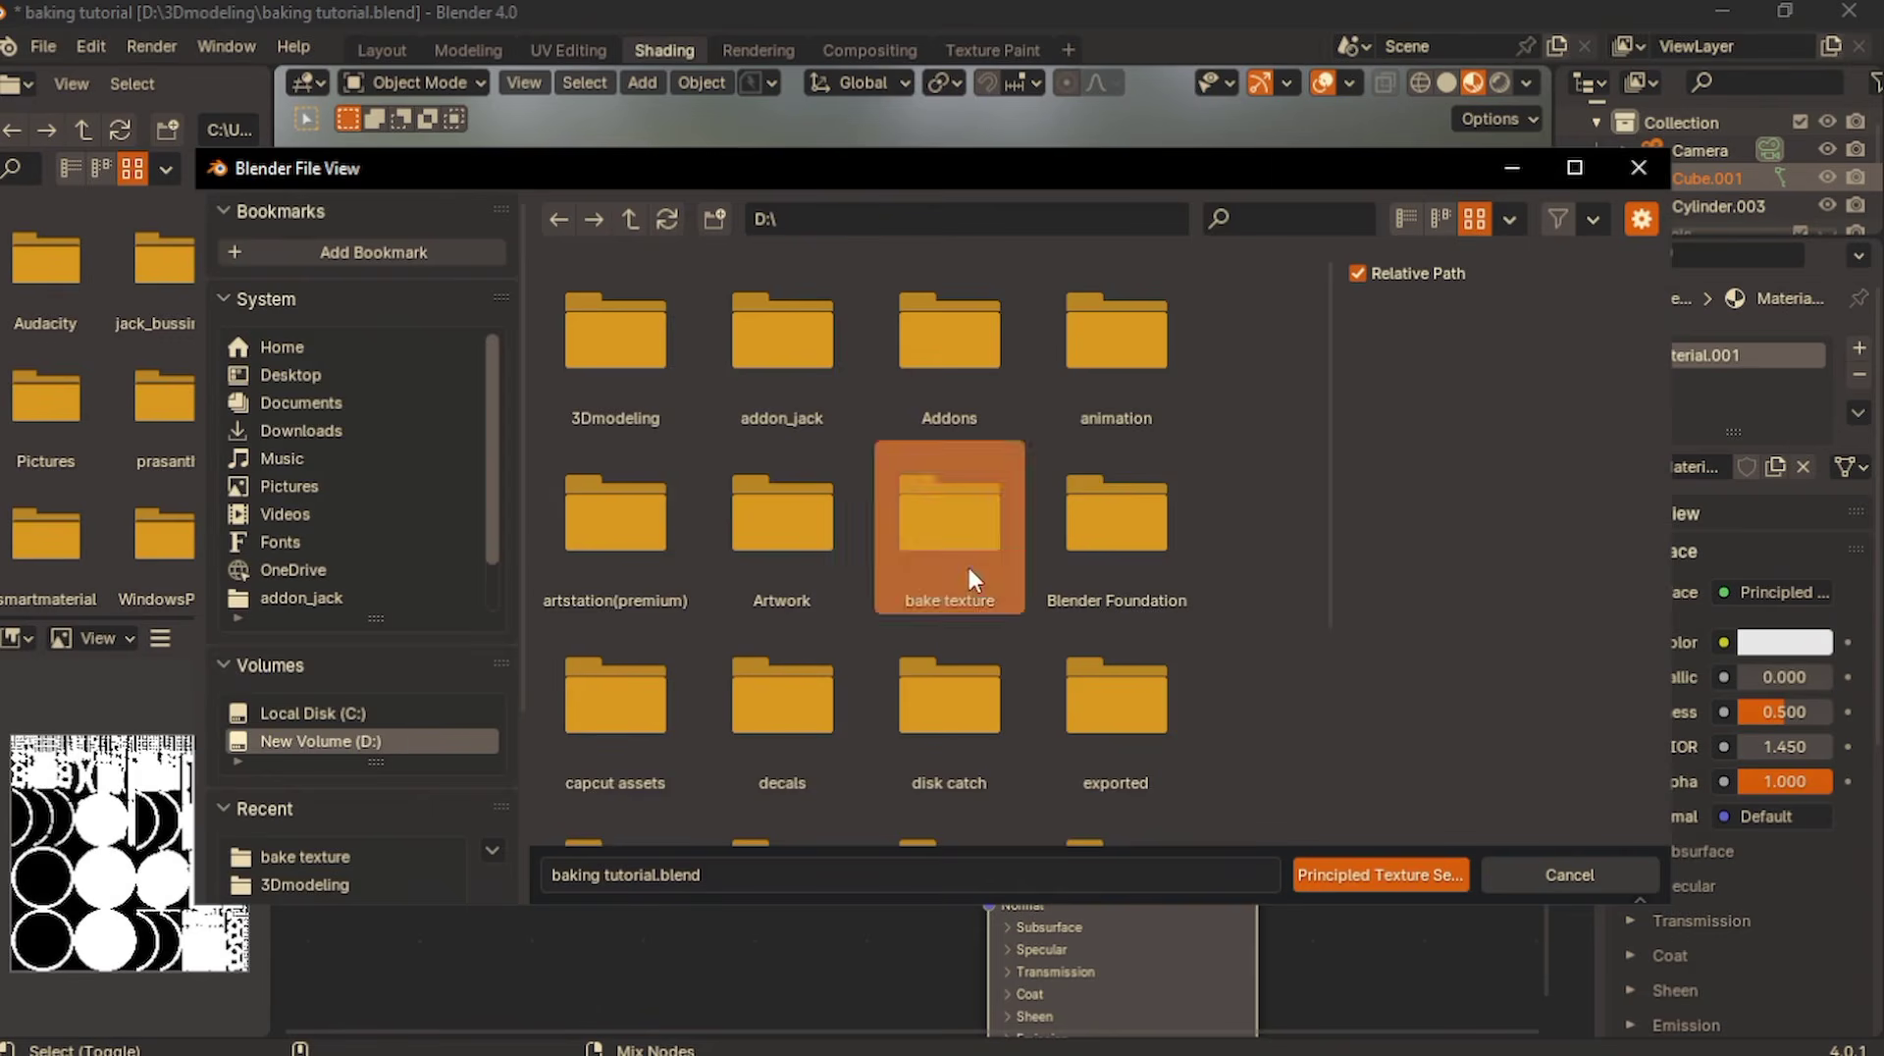
{"action": "left_click_drag", "start_coordinate": [1150, 468], "coordinate": [576, 316]}
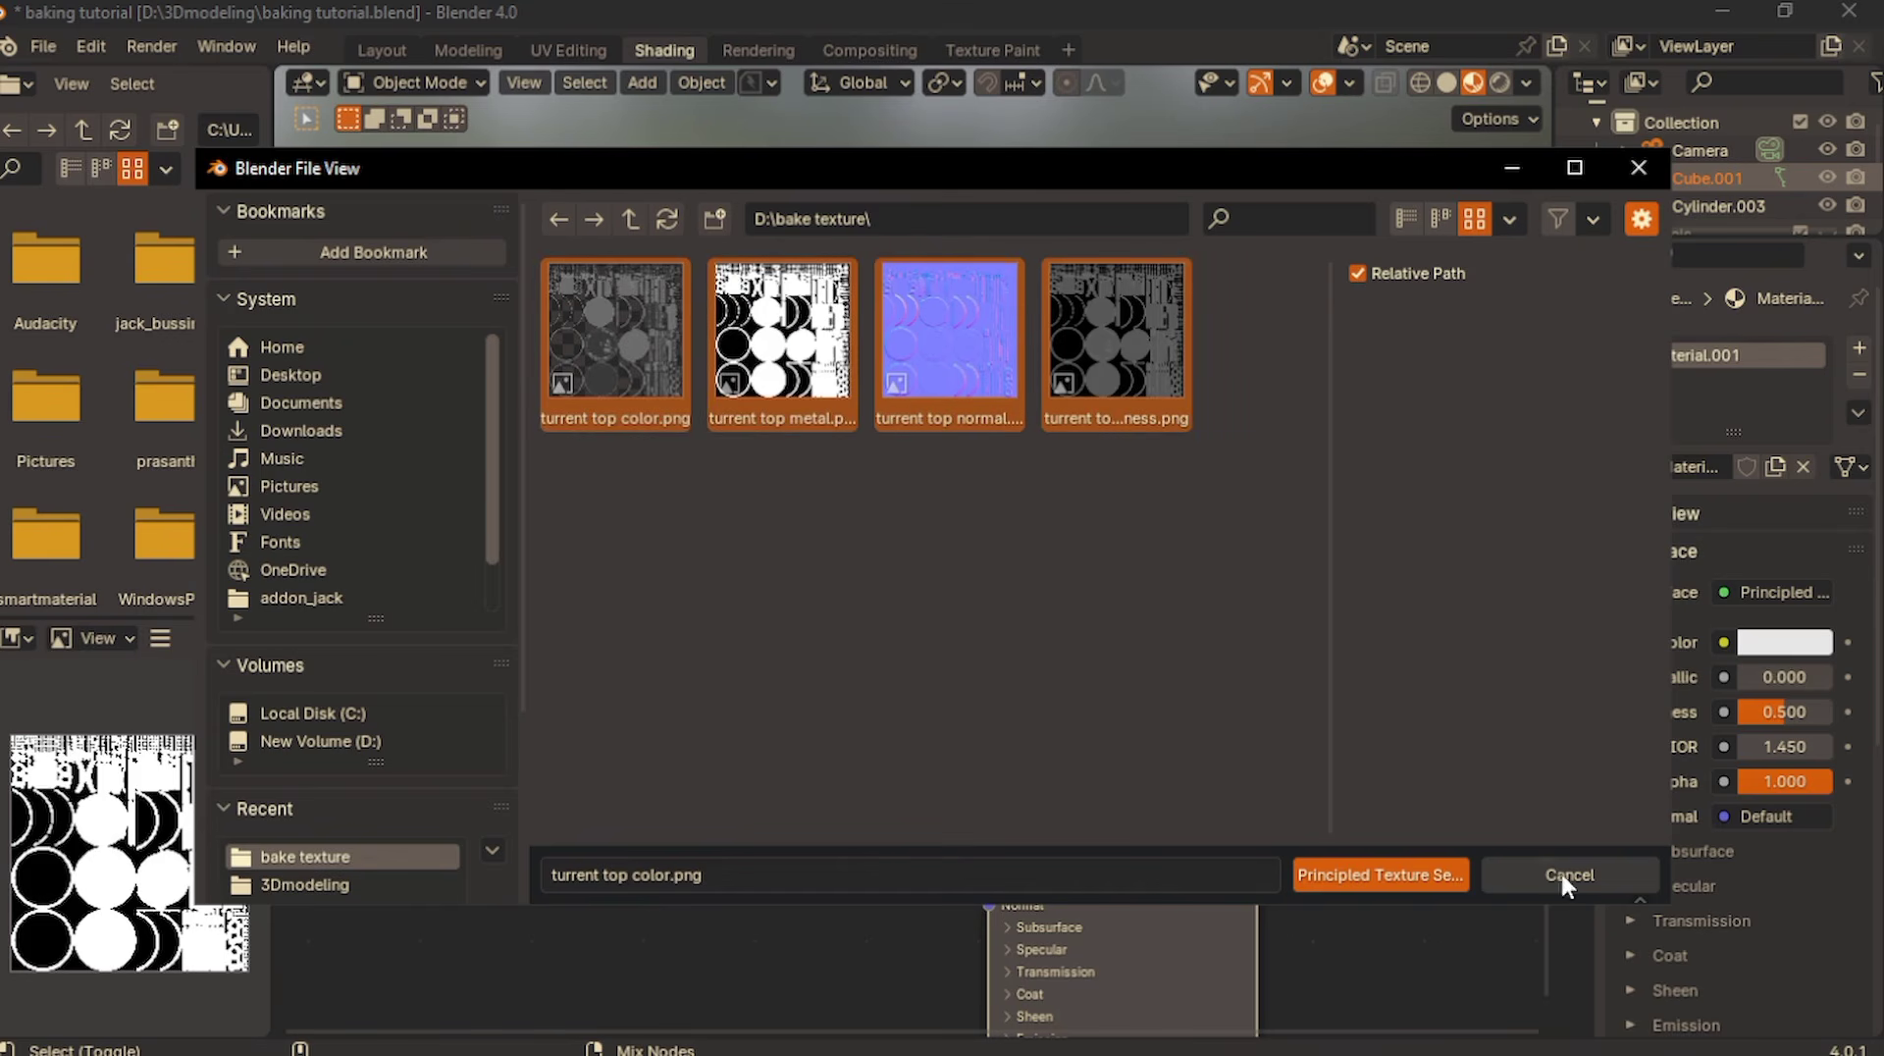
{"action": "left_click", "coordinate": [1340, 875]}
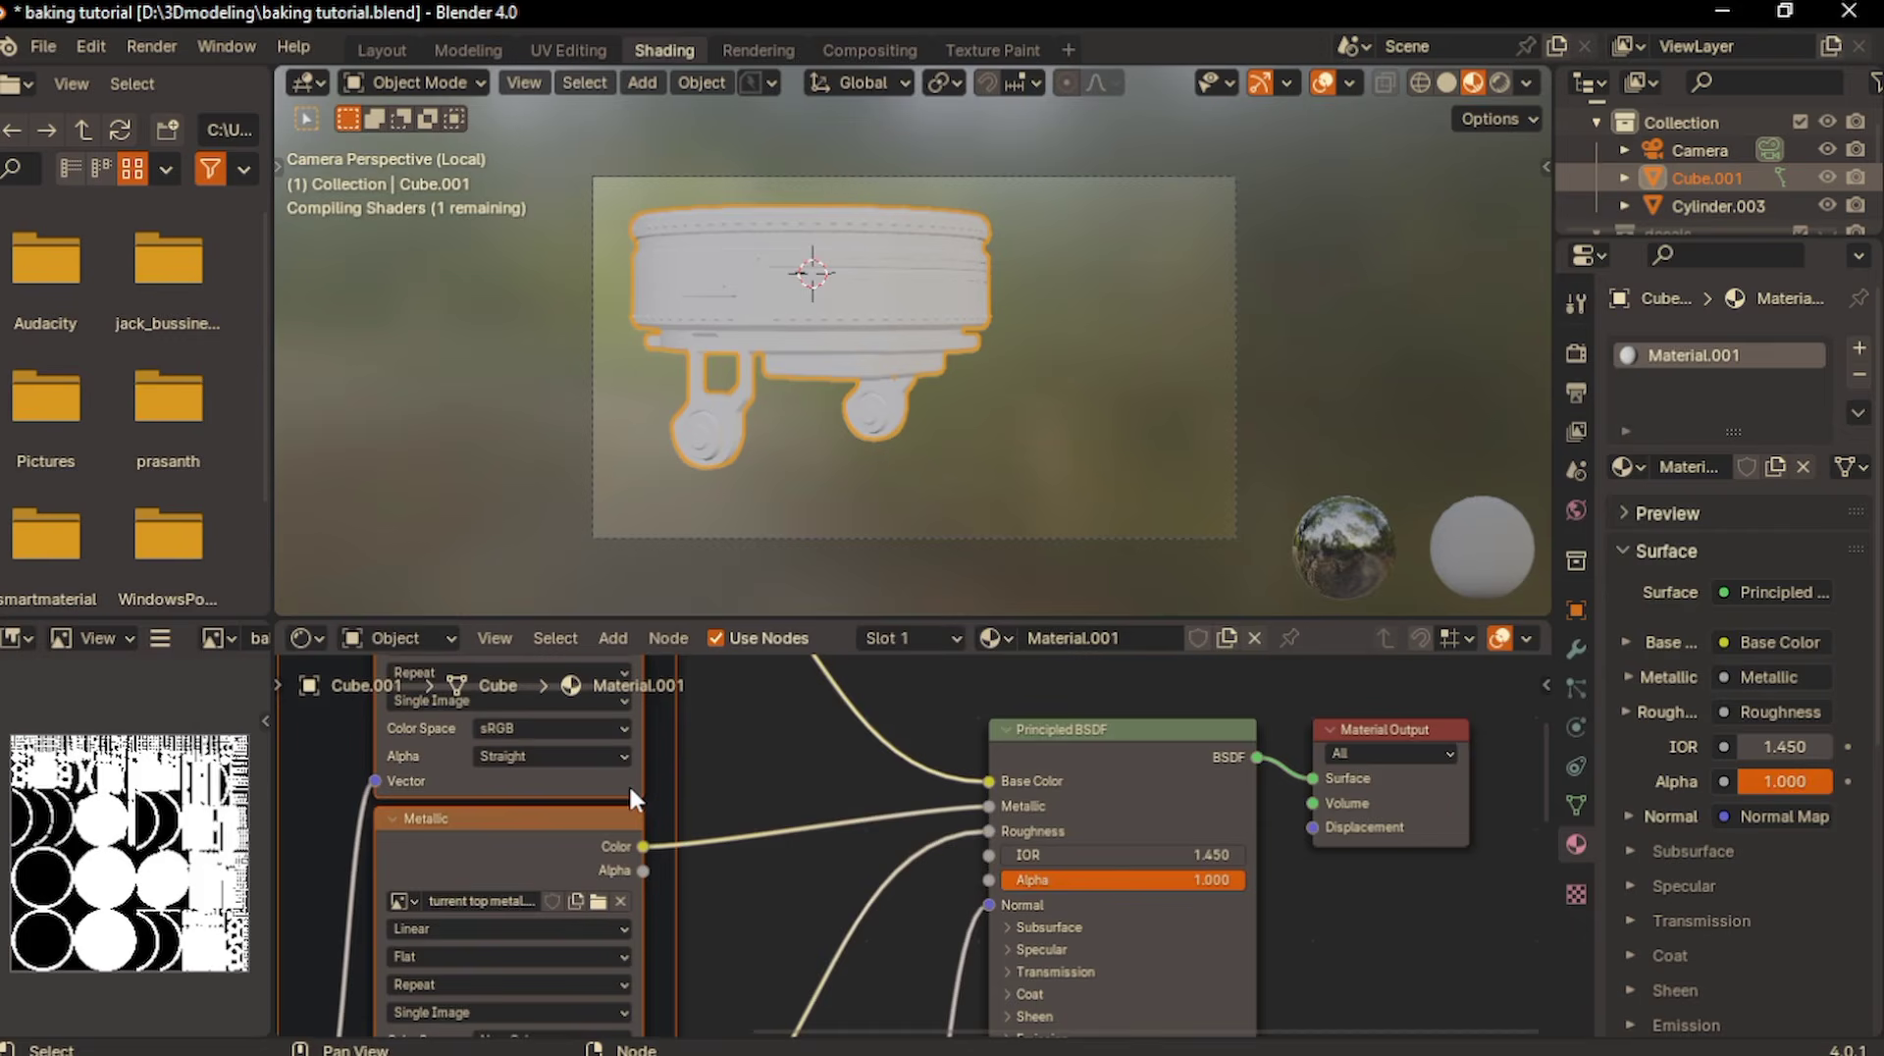
- Examine the texture, mapping and normal map nodes wired into the new material's Principled BSDF
{"action": "scroll", "coordinate": [628, 783], "scroll_direction": "down", "scroll_amount": 2}
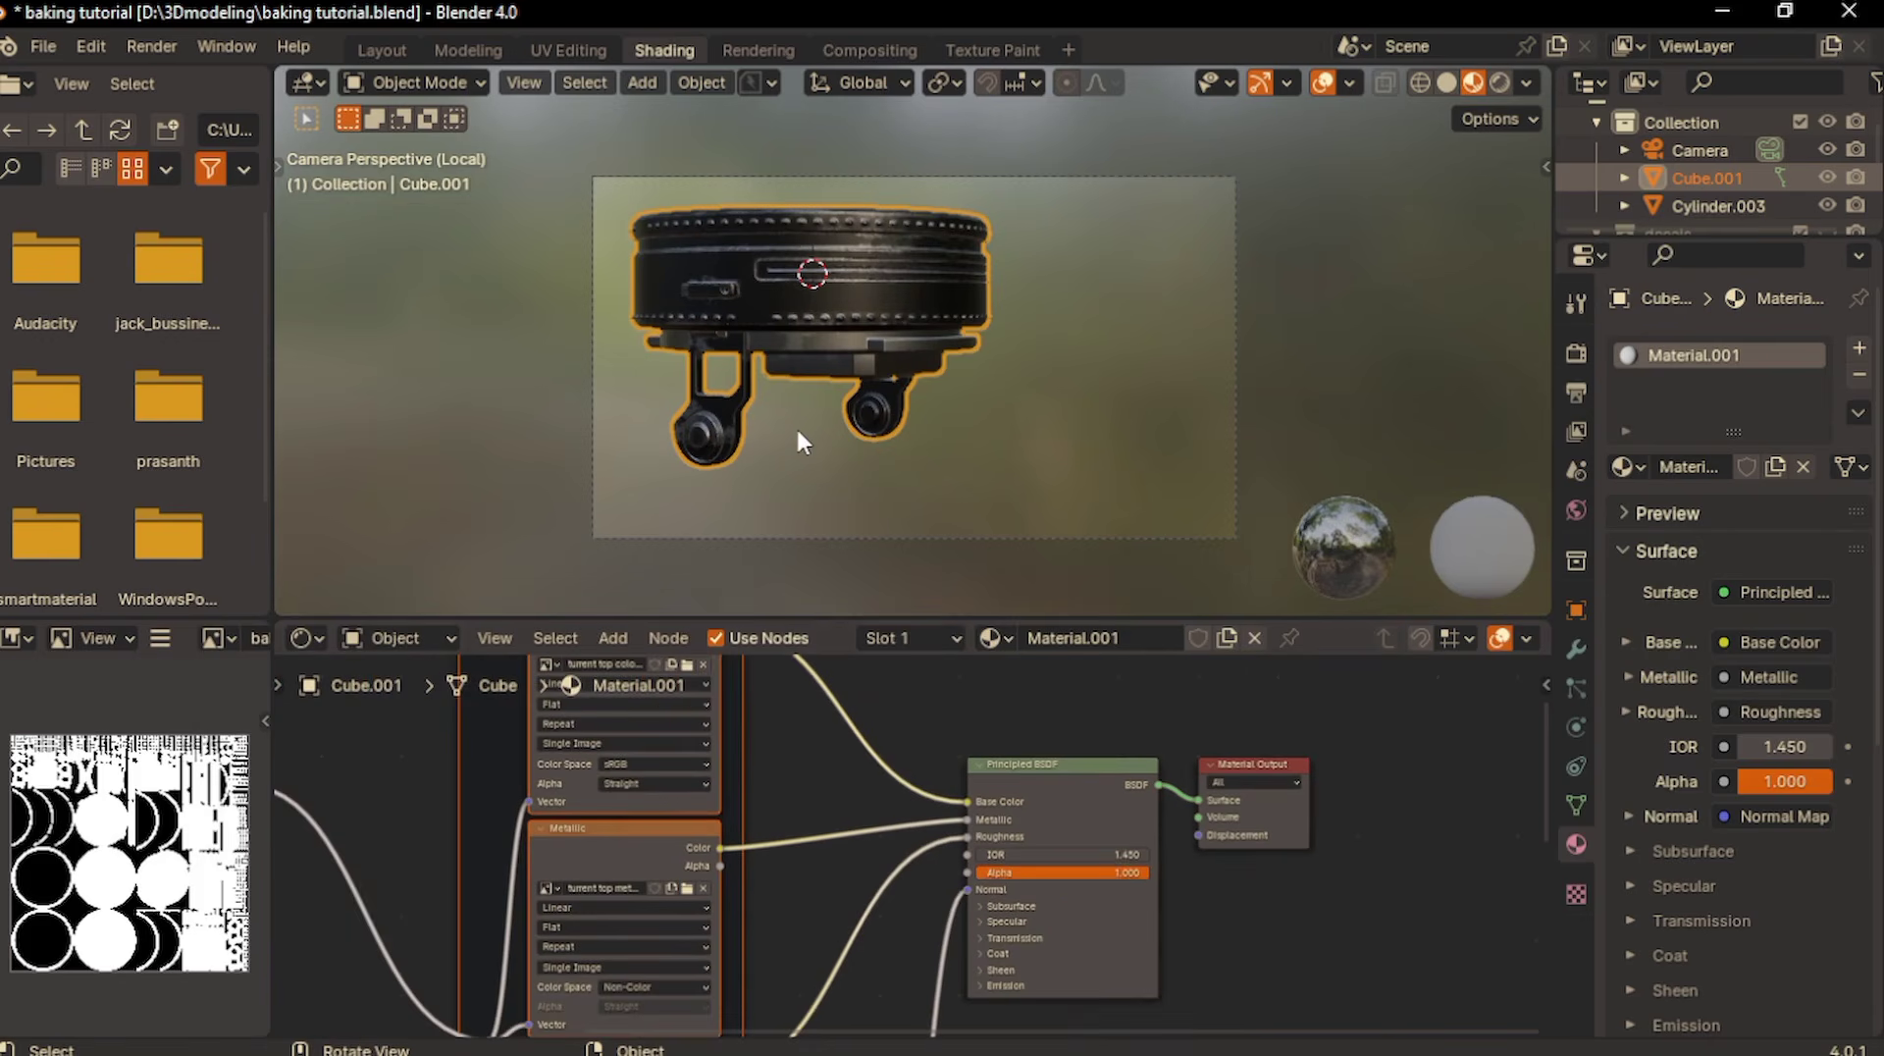
{"action": "scroll", "coordinate": [796, 426], "scroll_direction": "down", "scroll_amount": 1}
{"action": "scroll", "coordinate": [685, 815], "scroll_direction": "down", "scroll_amount": 1}
{"action": "scroll", "coordinate": [685, 819], "scroll_direction": "down", "scroll_amount": 3}
{"action": "scroll", "coordinate": [684, 819], "scroll_direction": "left", "scroll_amount": 3}
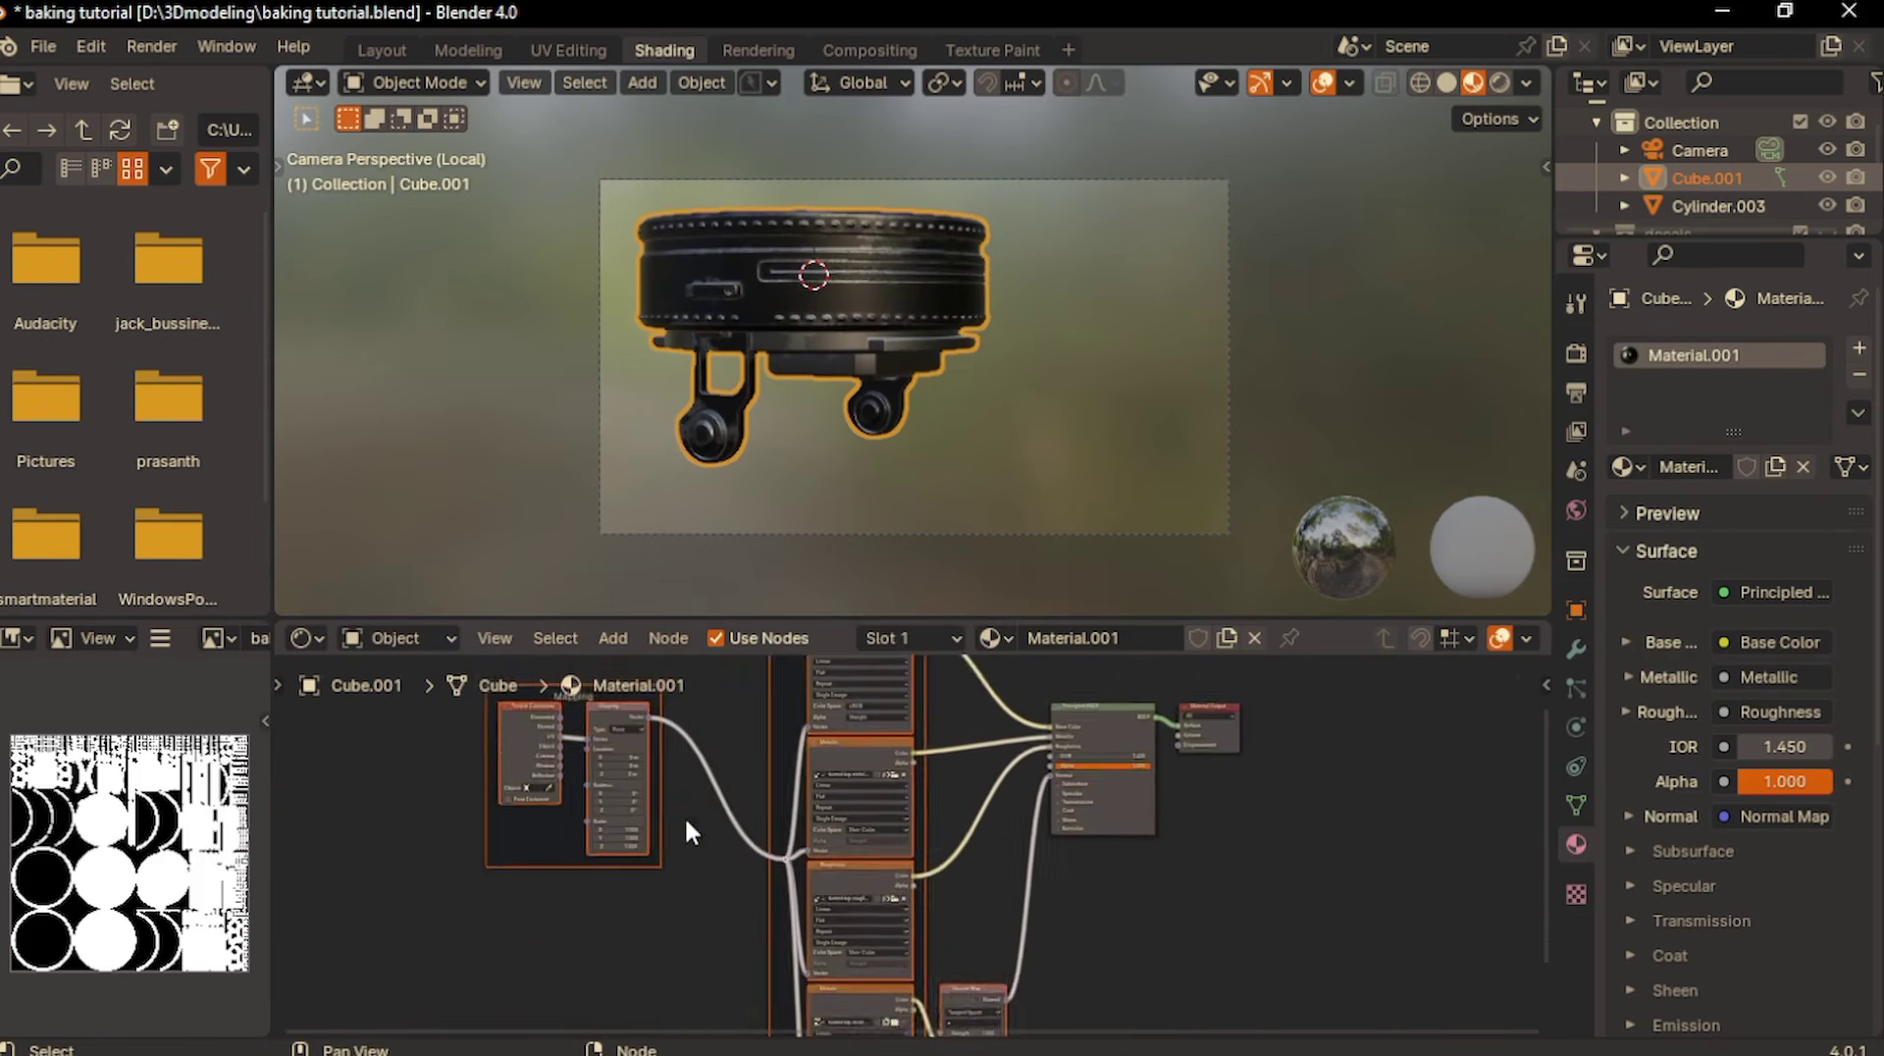
{"action": "scroll", "coordinate": [685, 819], "scroll_direction": "up", "scroll_amount": 2}
{"action": "scroll", "coordinate": [852, 854], "scroll_direction": "down", "scroll_amount": 1}
{"action": "scroll", "coordinate": [852, 864], "scroll_direction": "down", "scroll_amount": 2}
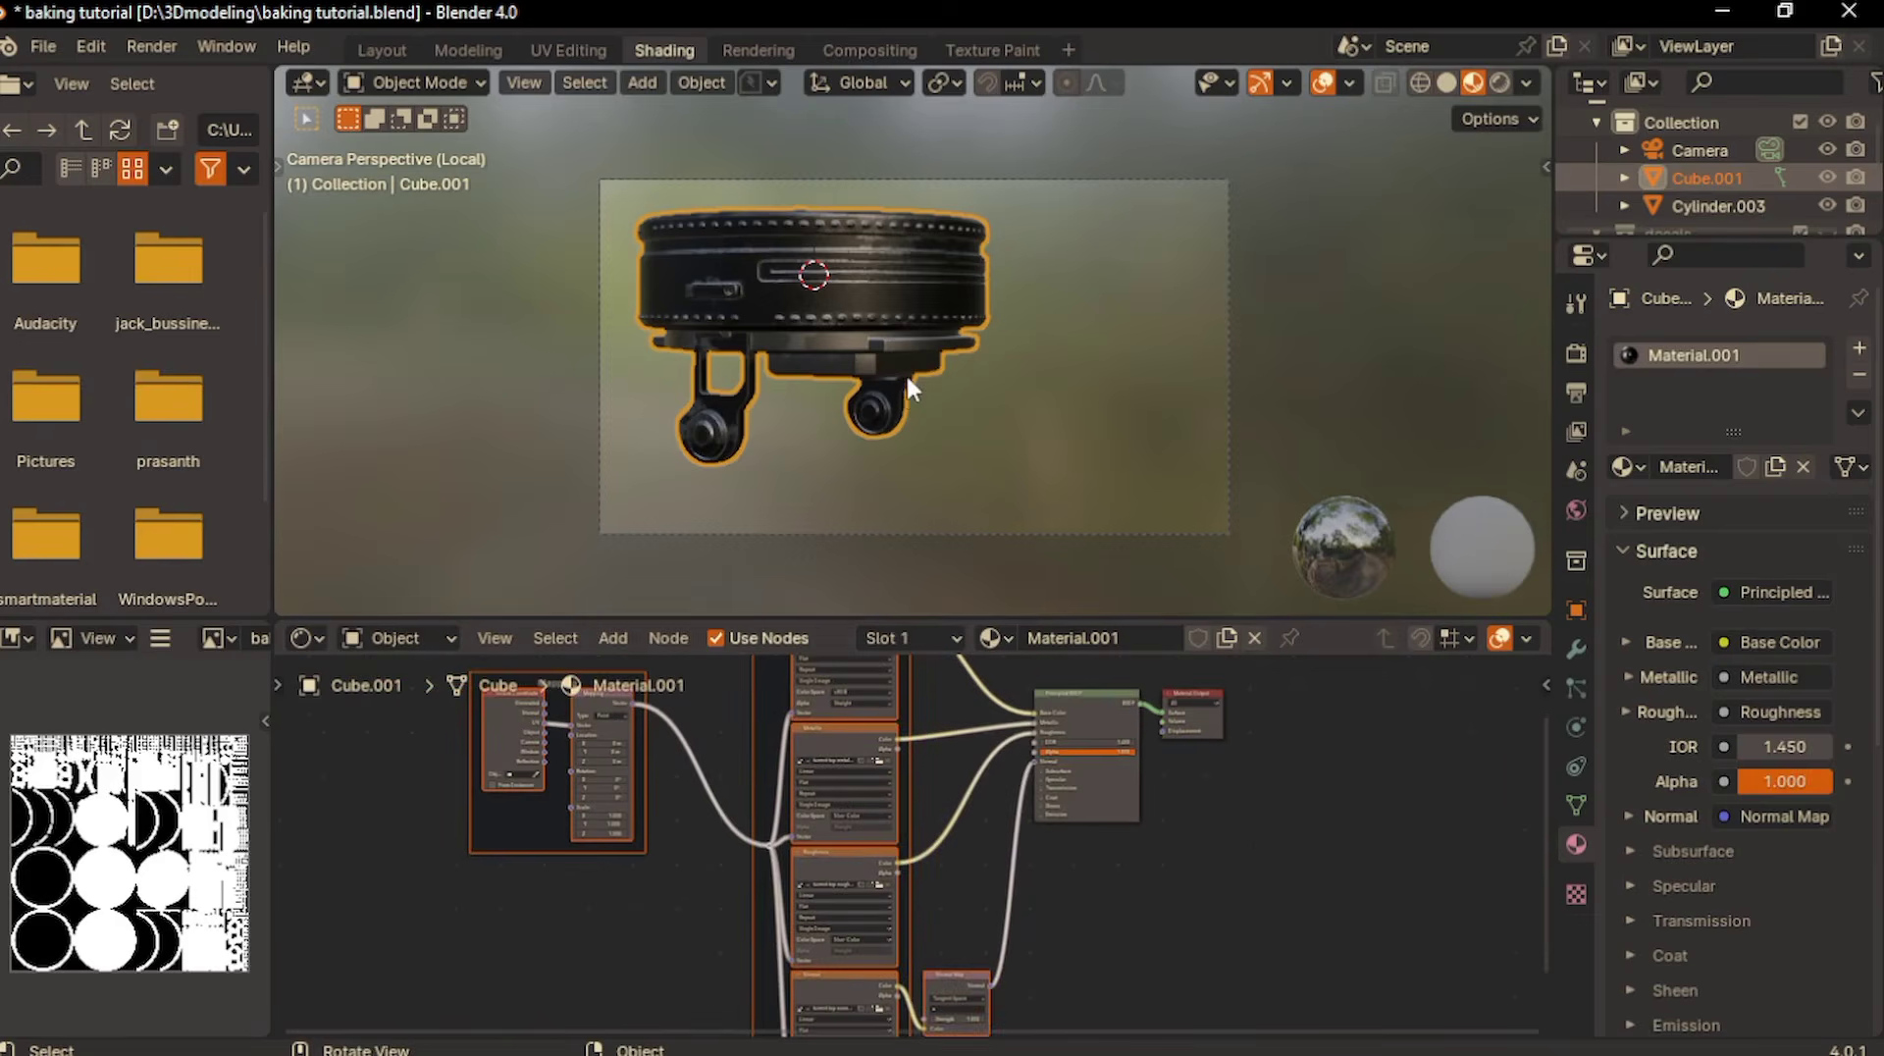
- Inspect the textured turret mount from several angles in rendered and material preview shading, ending in the camera view
{"action": "middle_click_drag", "start_coordinate": [905, 373], "coordinate": [905, 373]}
{"action": "scroll", "coordinate": [911, 385], "scroll_direction": "up", "scroll_amount": 2}
{"action": "scroll", "coordinate": [906, 383], "scroll_direction": "up", "scroll_amount": 8}
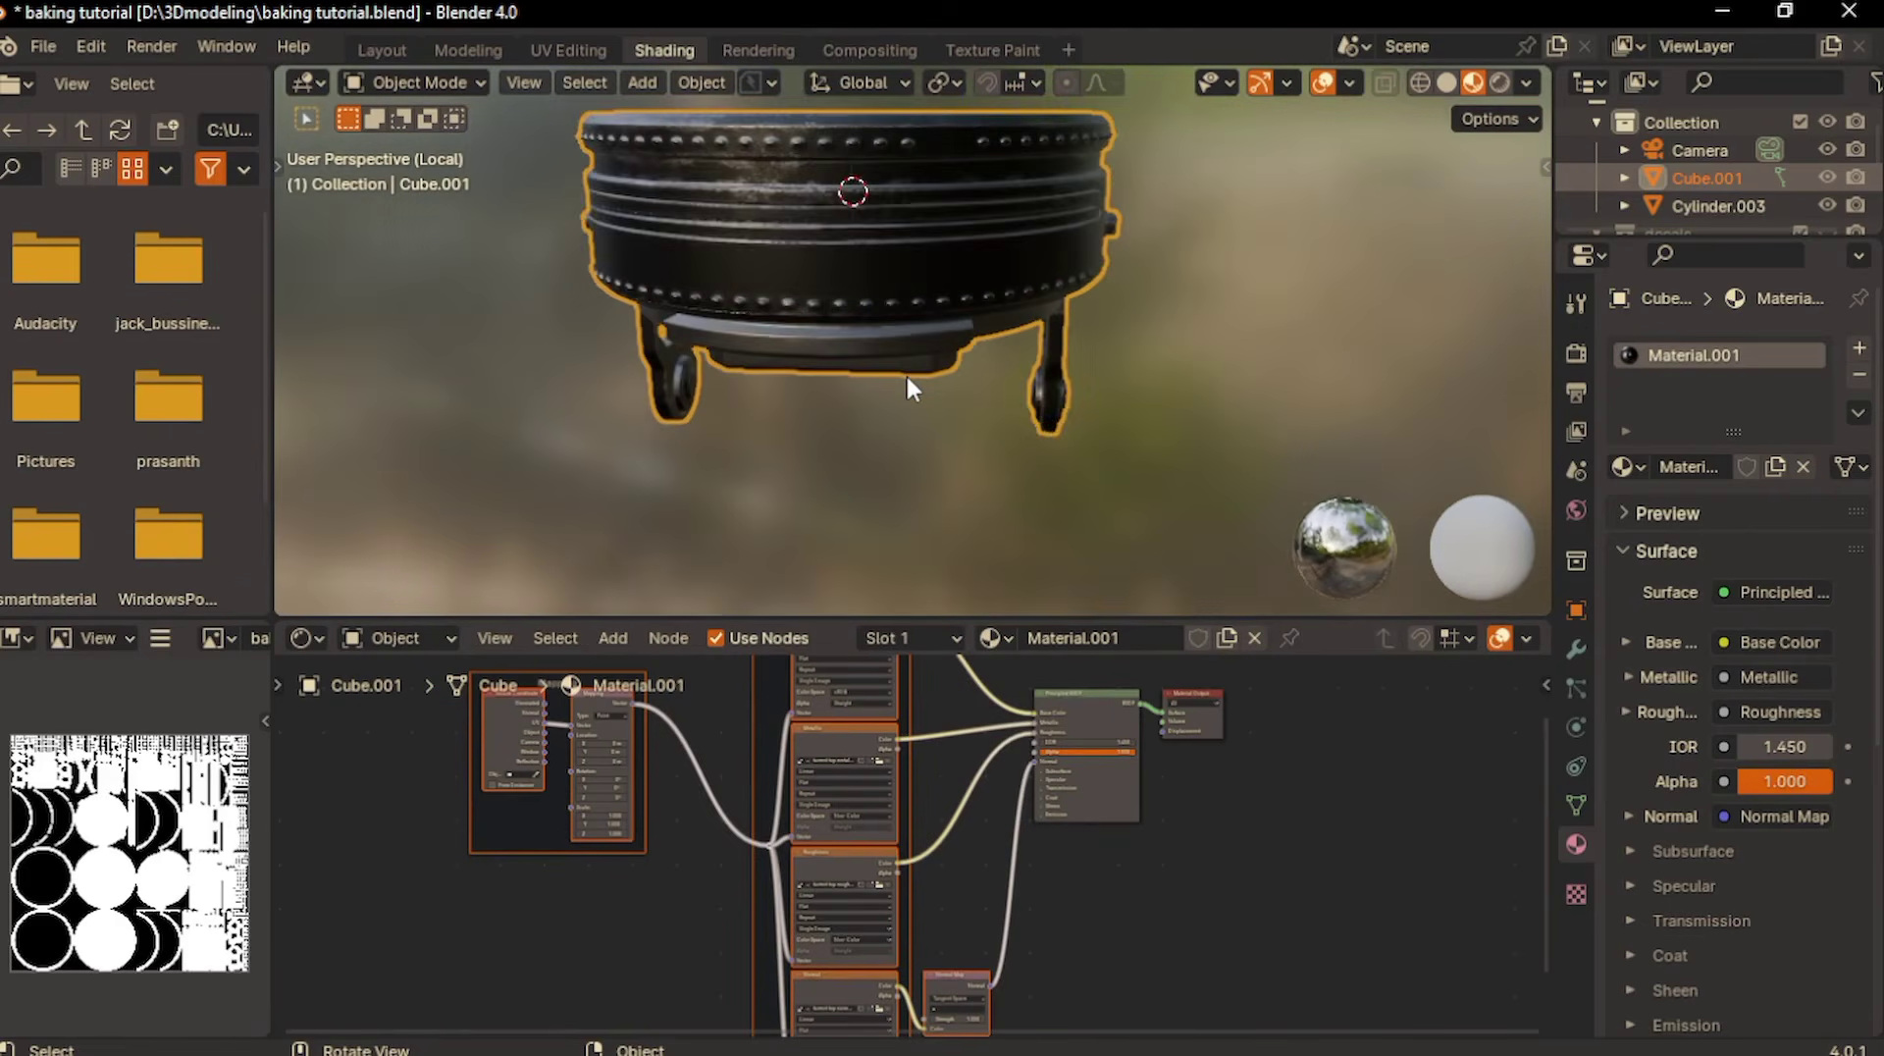
{"action": "scroll", "coordinate": [908, 382], "scroll_direction": "down", "scroll_amount": 6}
{"action": "scroll", "coordinate": [908, 383], "scroll_direction": "up", "scroll_amount": 3}
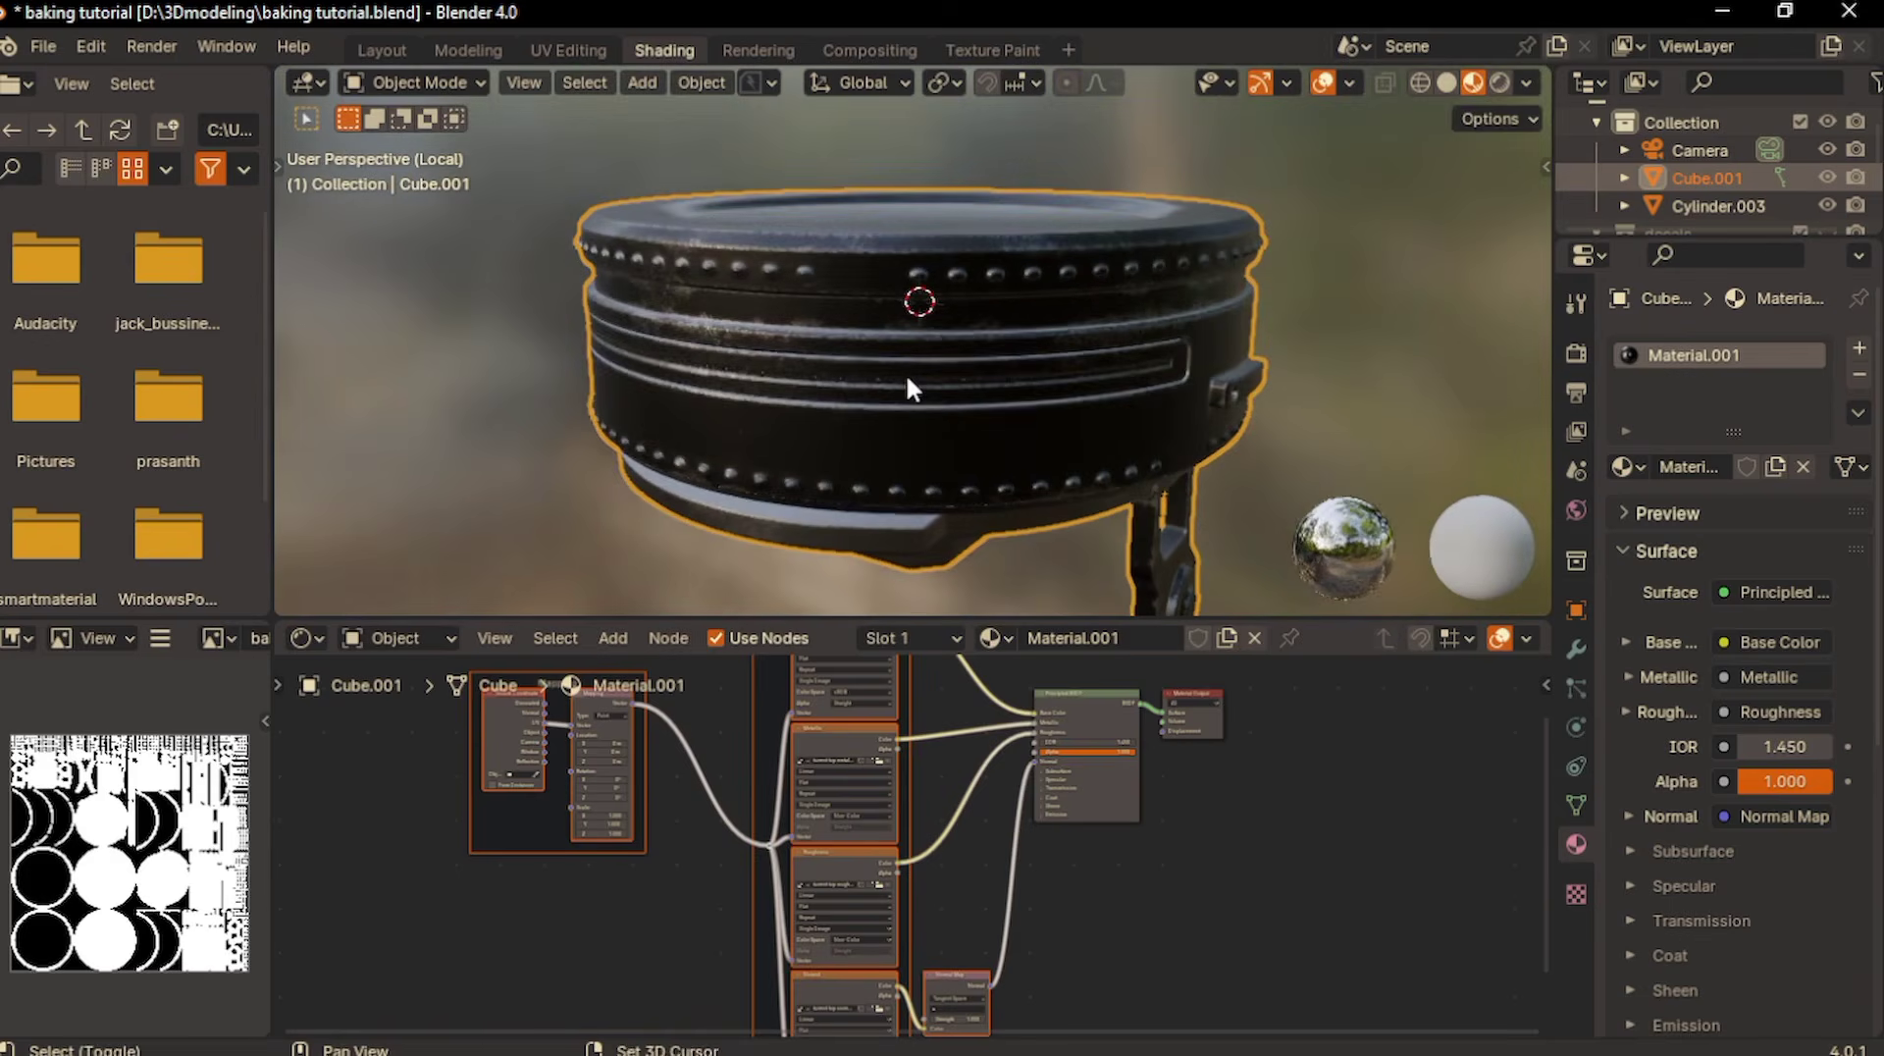
{"action": "left_click", "coordinate": [1497, 87]}
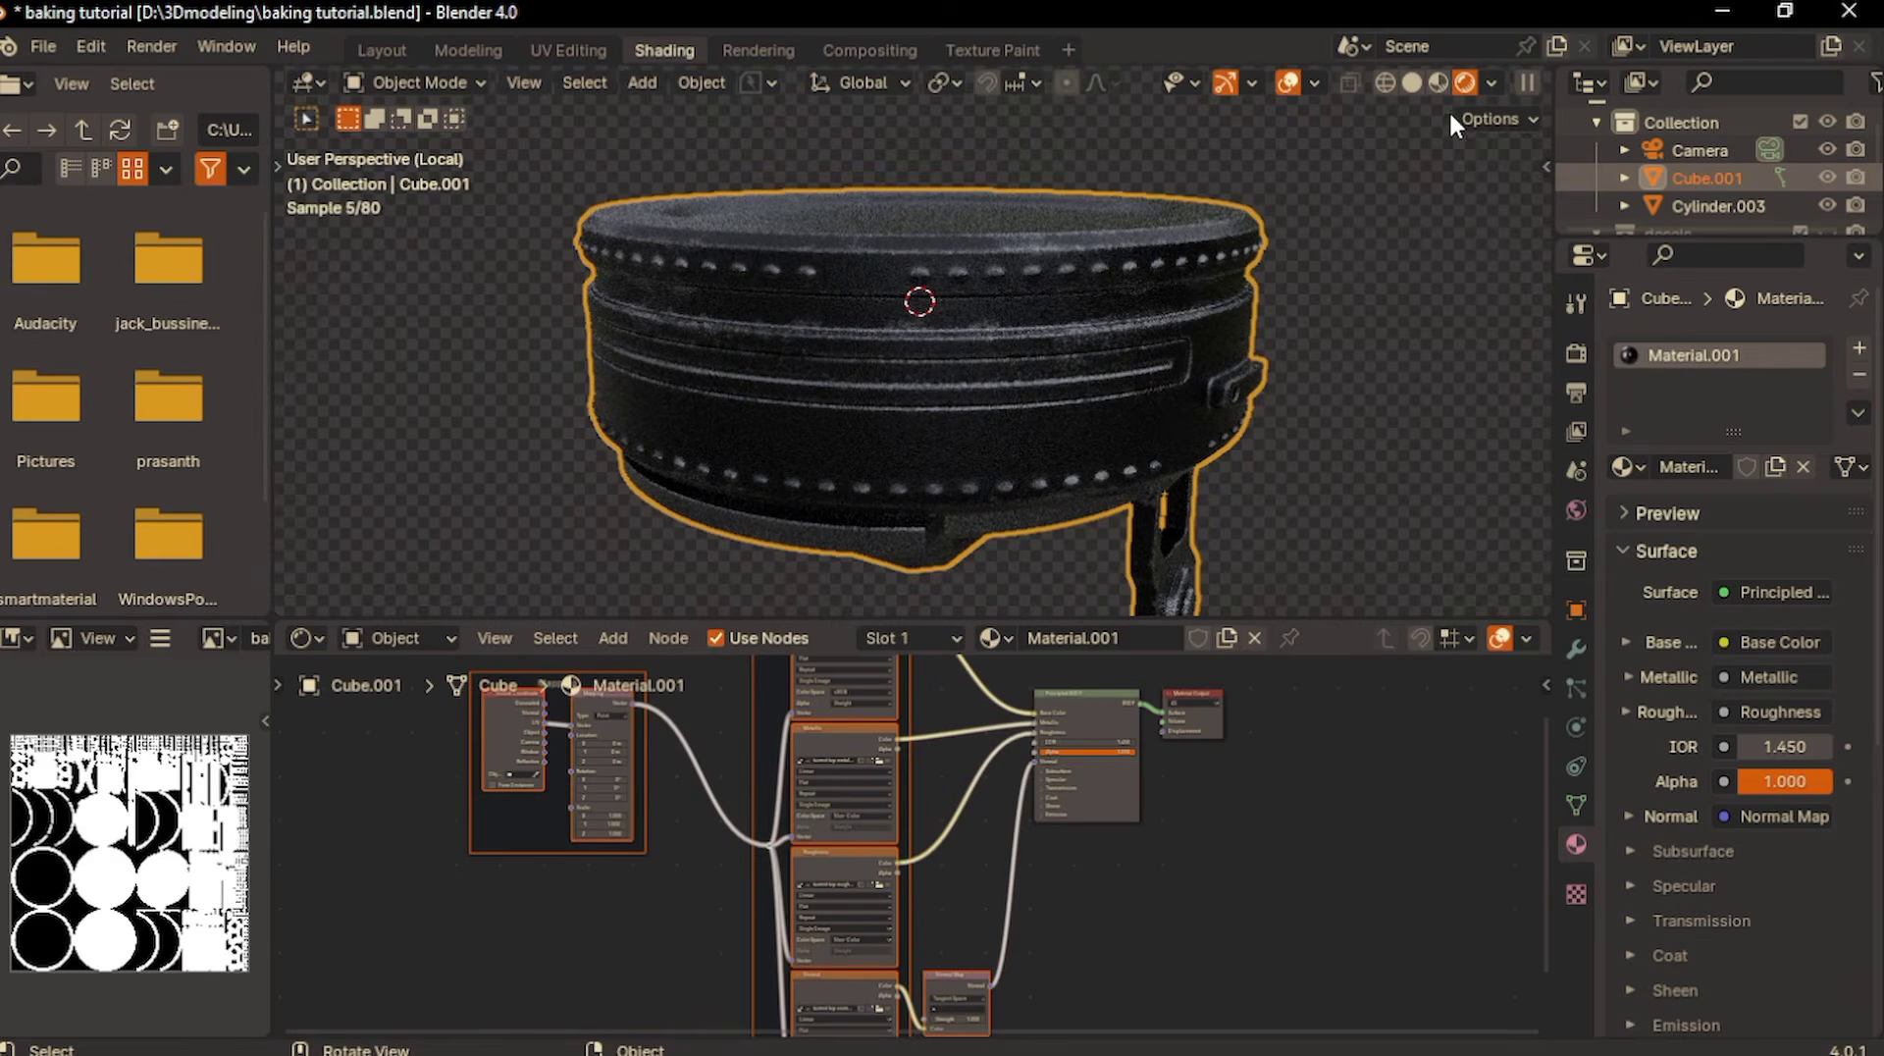
{"action": "left_click", "coordinate": [1437, 86]}
{"action": "scroll", "coordinate": [973, 366], "scroll_direction": "down", "scroll_amount": 4}
{"action": "middle_click_drag", "start_coordinate": [973, 367], "coordinate": [1145, 397]}
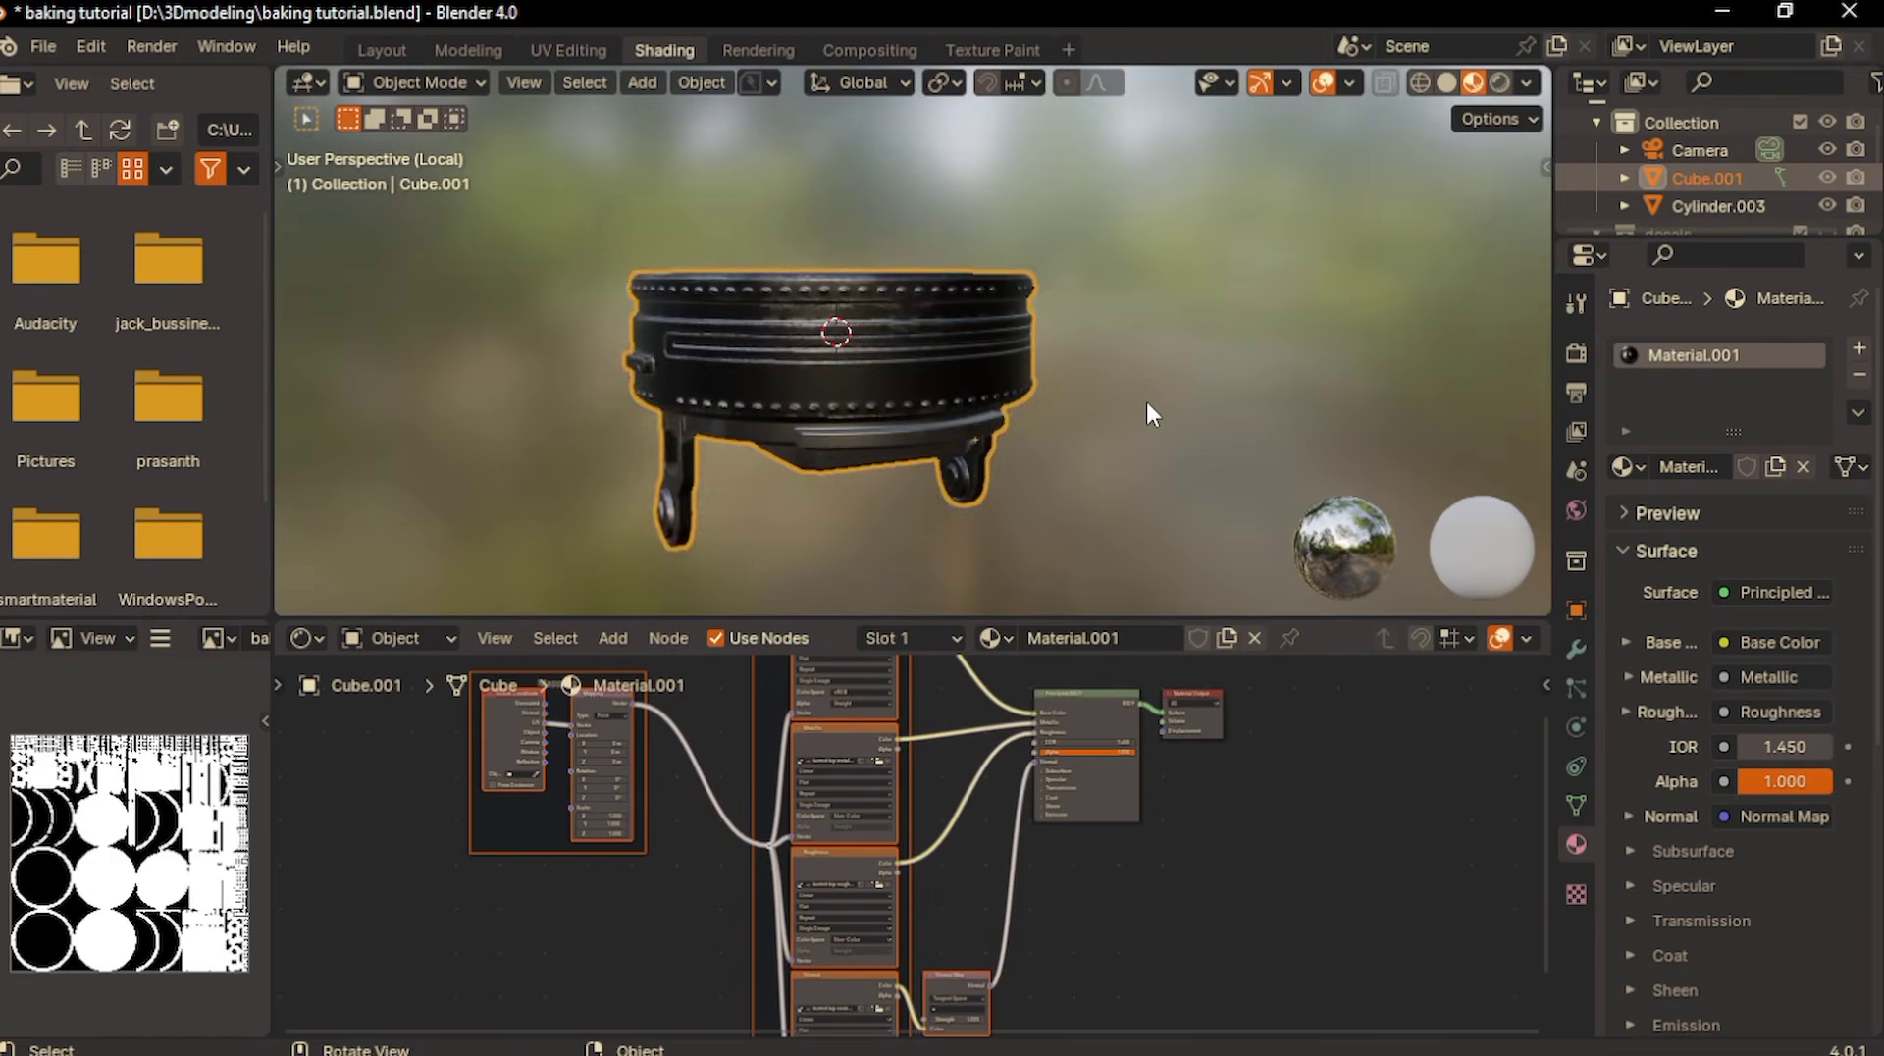
{"action": "key", "text": "KP_0"}
- Select the gun barrel Cylinder.003 and delete the baking image texture and RGB nodes from its METAL_0B0B0B material
{"action": "left_click", "coordinate": [874, 457]}
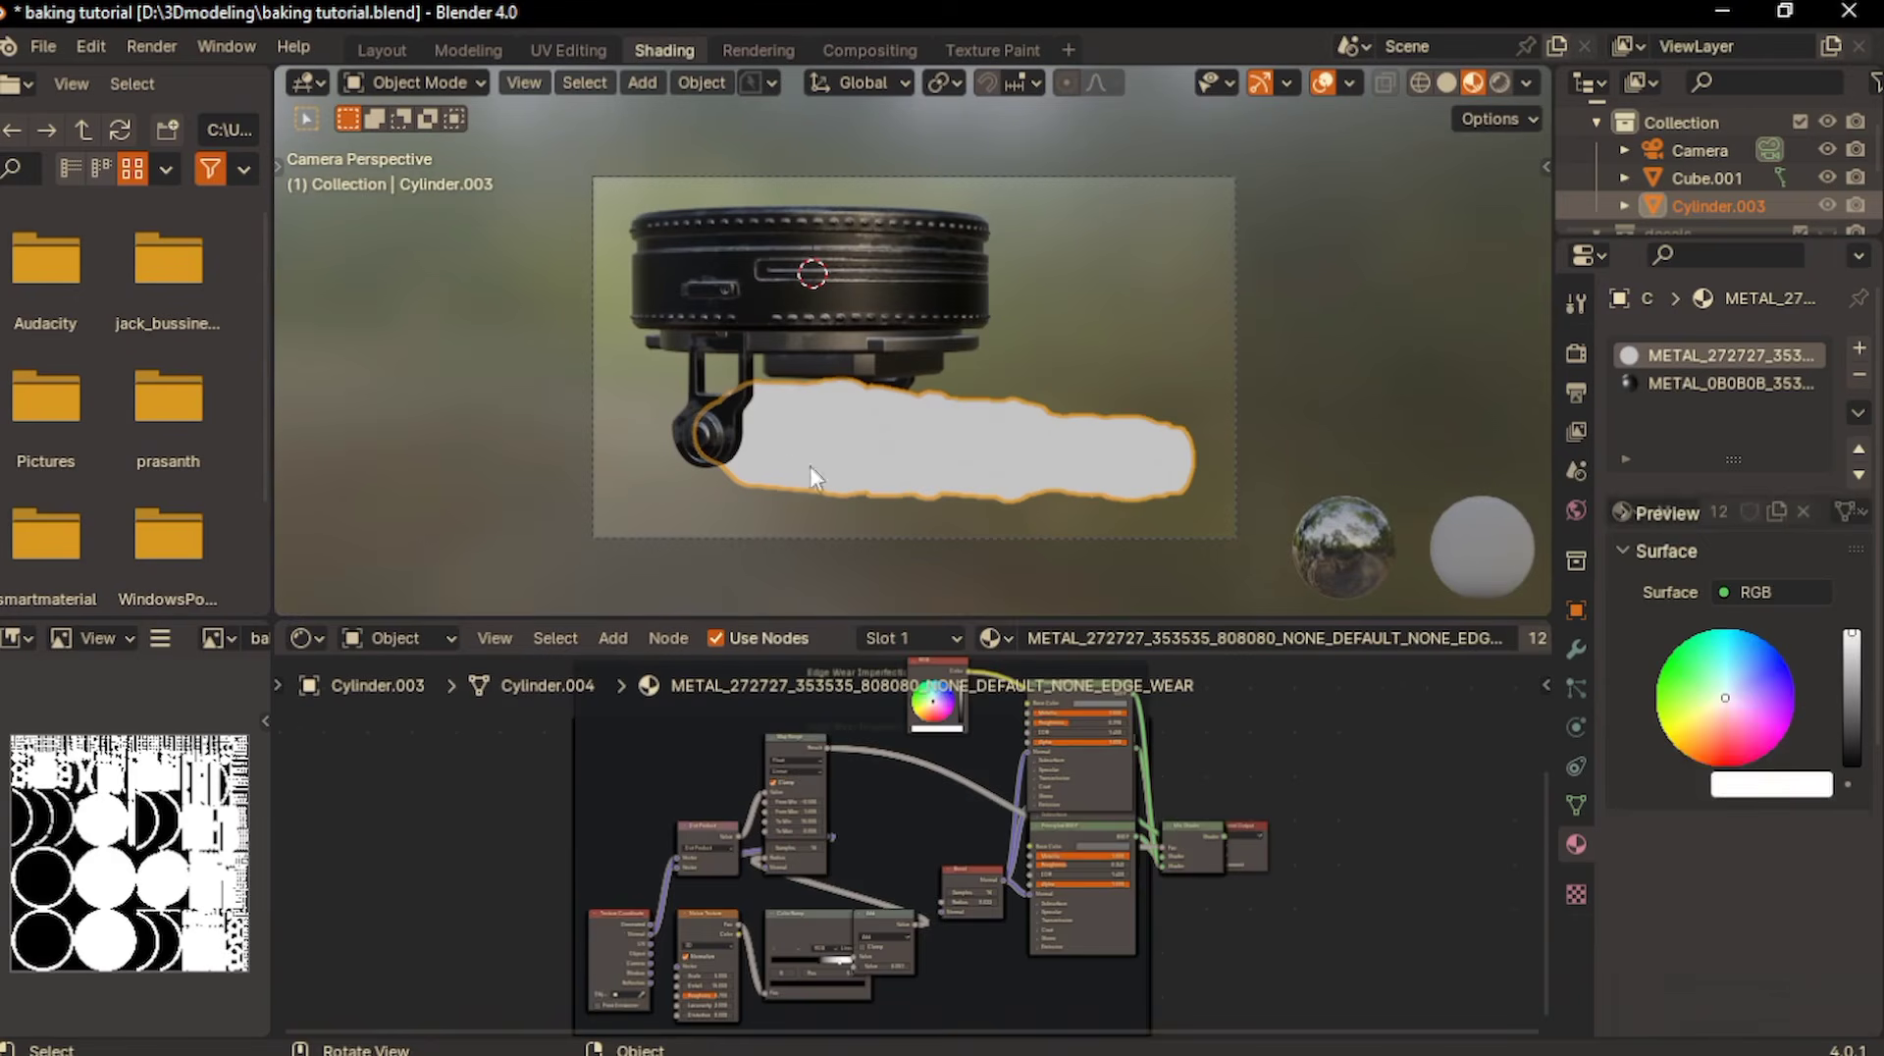
{"action": "scroll", "coordinate": [971, 692], "scroll_direction": "up", "scroll_amount": 3}
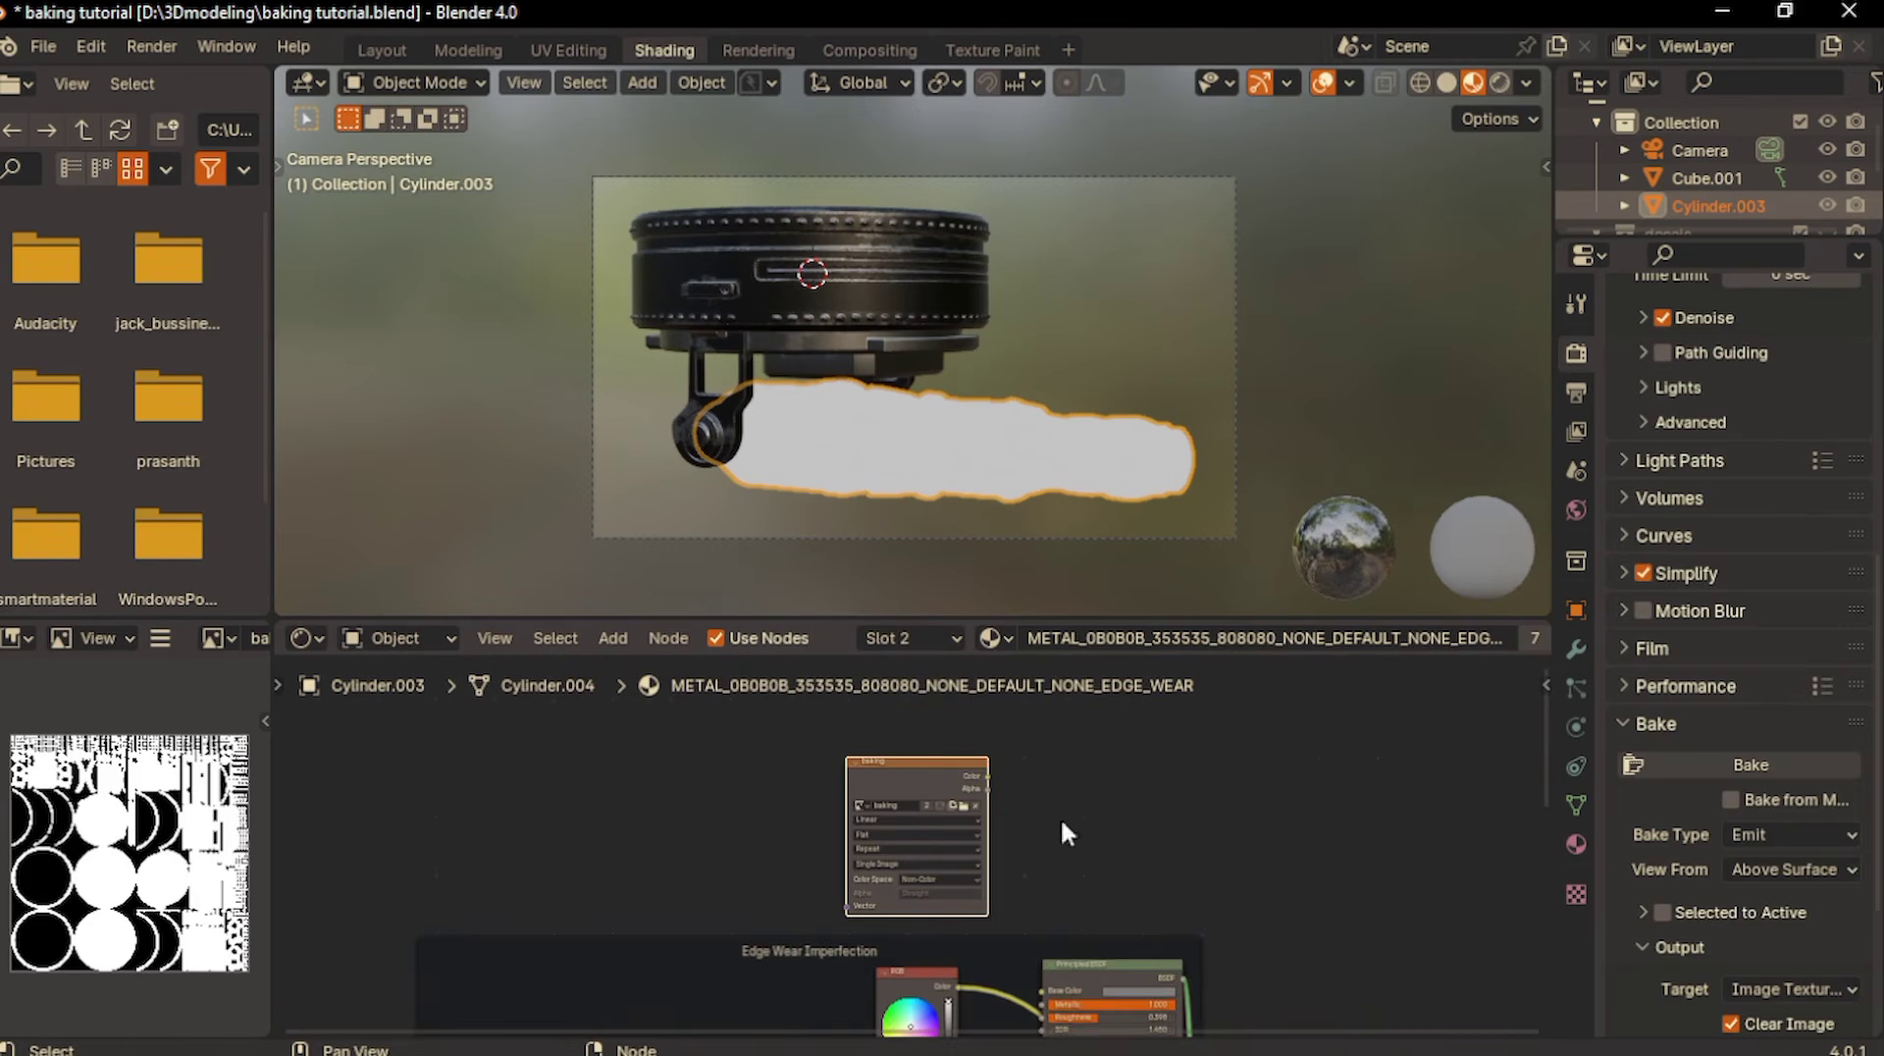
{"action": "scroll", "coordinate": [915, 797], "scroll_direction": "up", "scroll_amount": 6}
{"action": "key", "text": "x"}
{"action": "scroll", "coordinate": [874, 739], "scroll_direction": "down", "scroll_amount": 4}
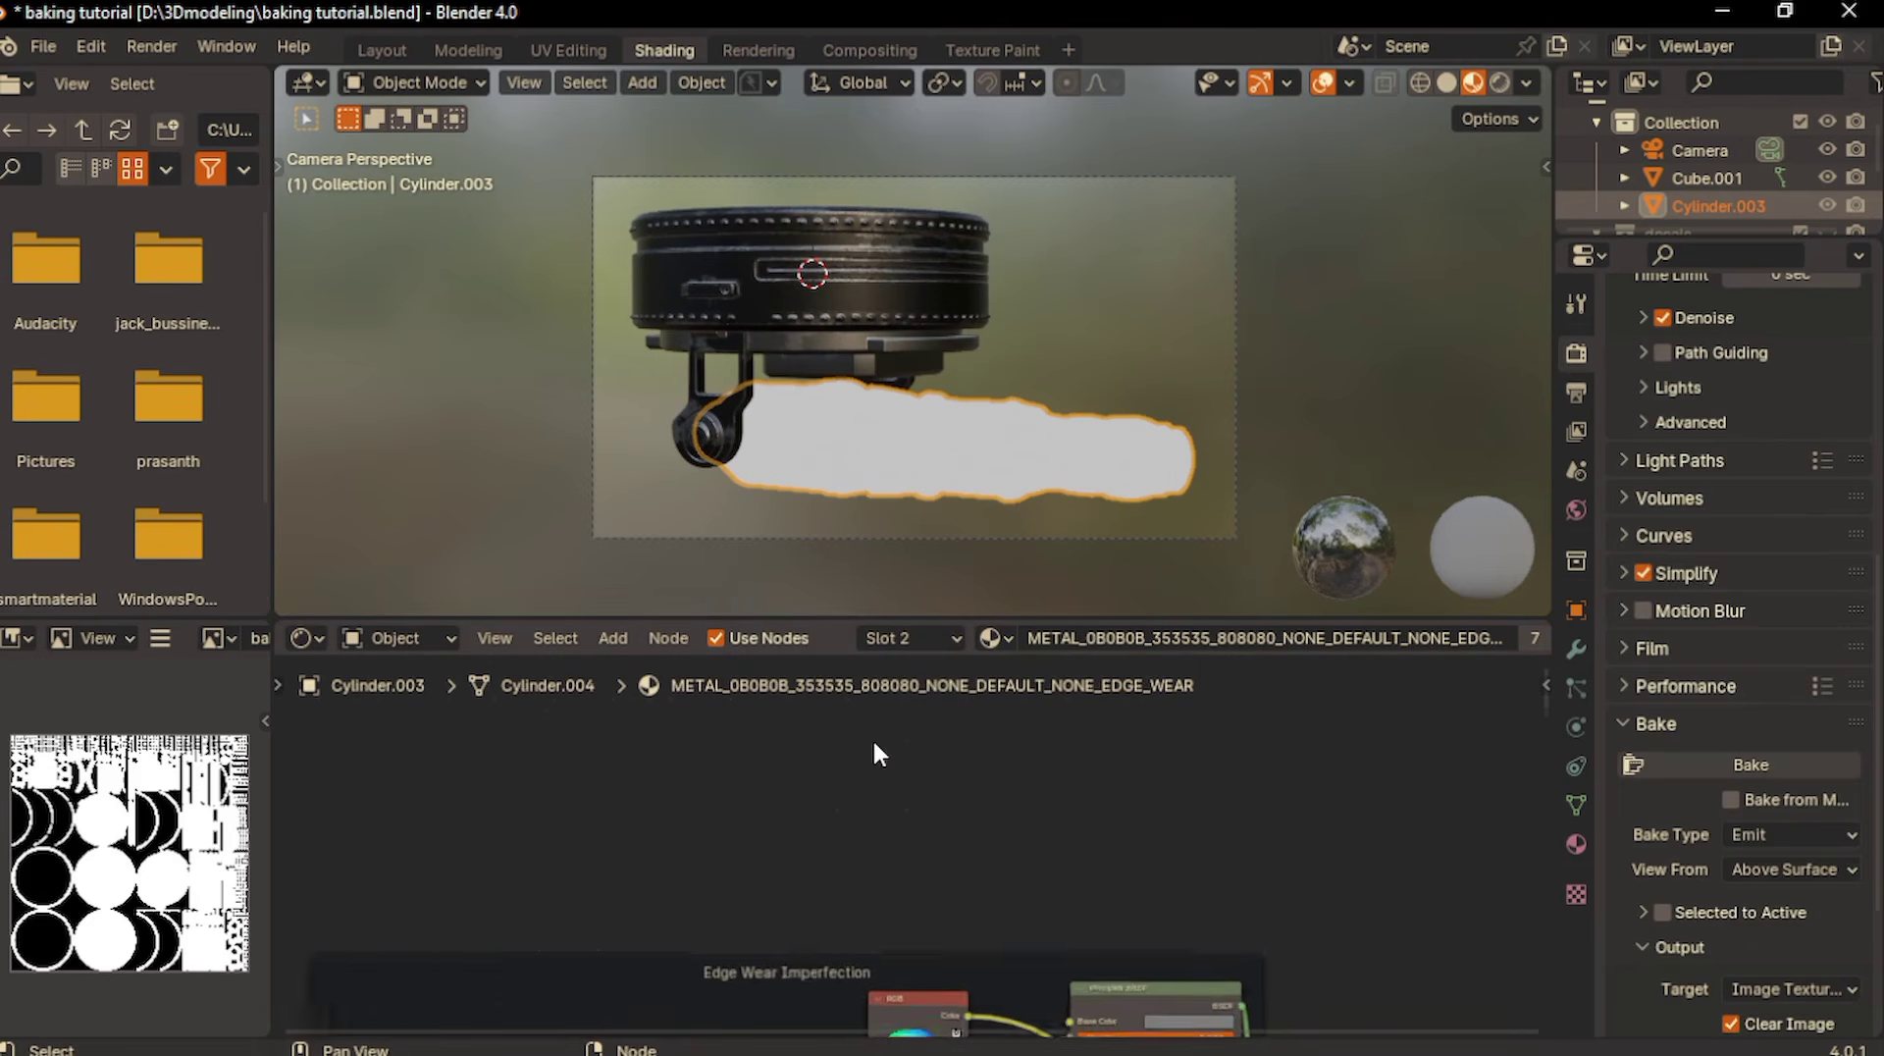
{"action": "middle_click_drag", "start_coordinate": [873, 739], "coordinate": [860, 632]}
{"action": "left_click", "coordinate": [879, 895]}
{"action": "key", "text": "x"}
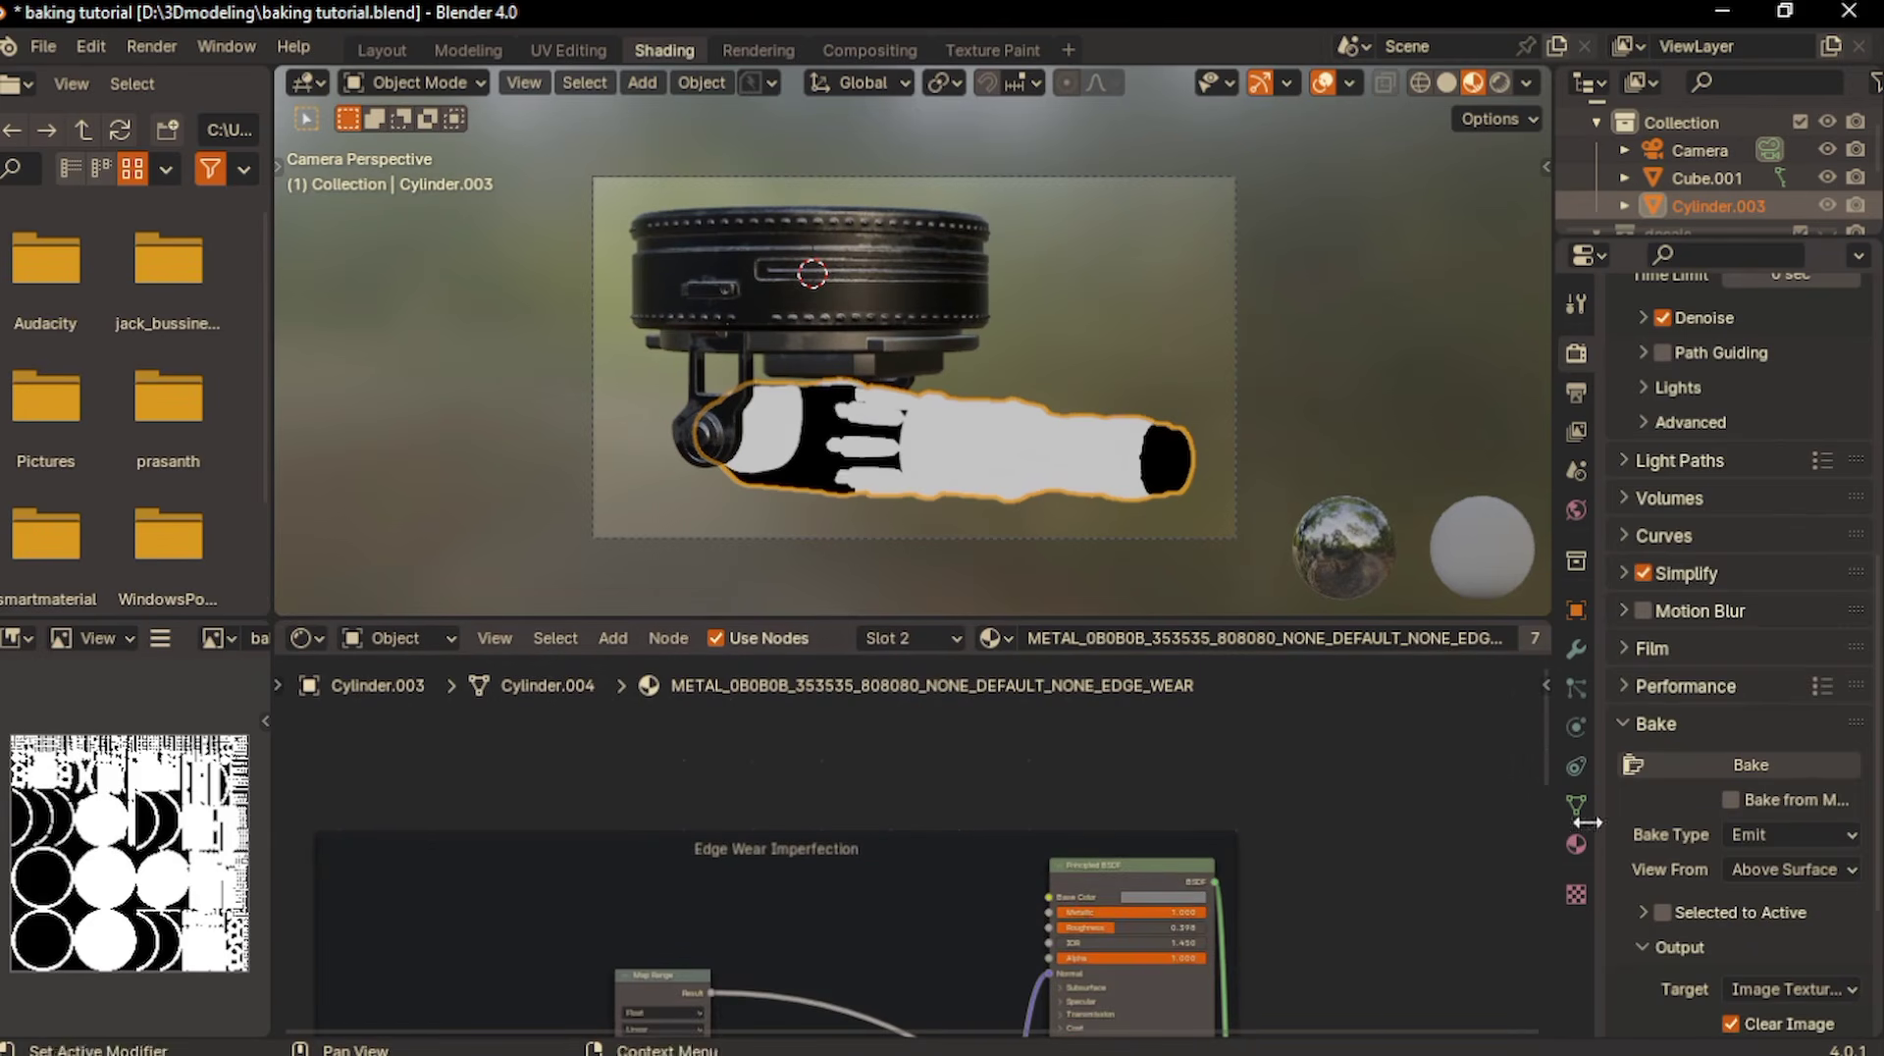
- Delete the RGB node and the baking image texture node from the METAL_272727 material
{"action": "left_click", "coordinate": [1575, 844]}
{"action": "left_click", "coordinate": [1687, 280]}
{"action": "left_click", "coordinate": [870, 865]}
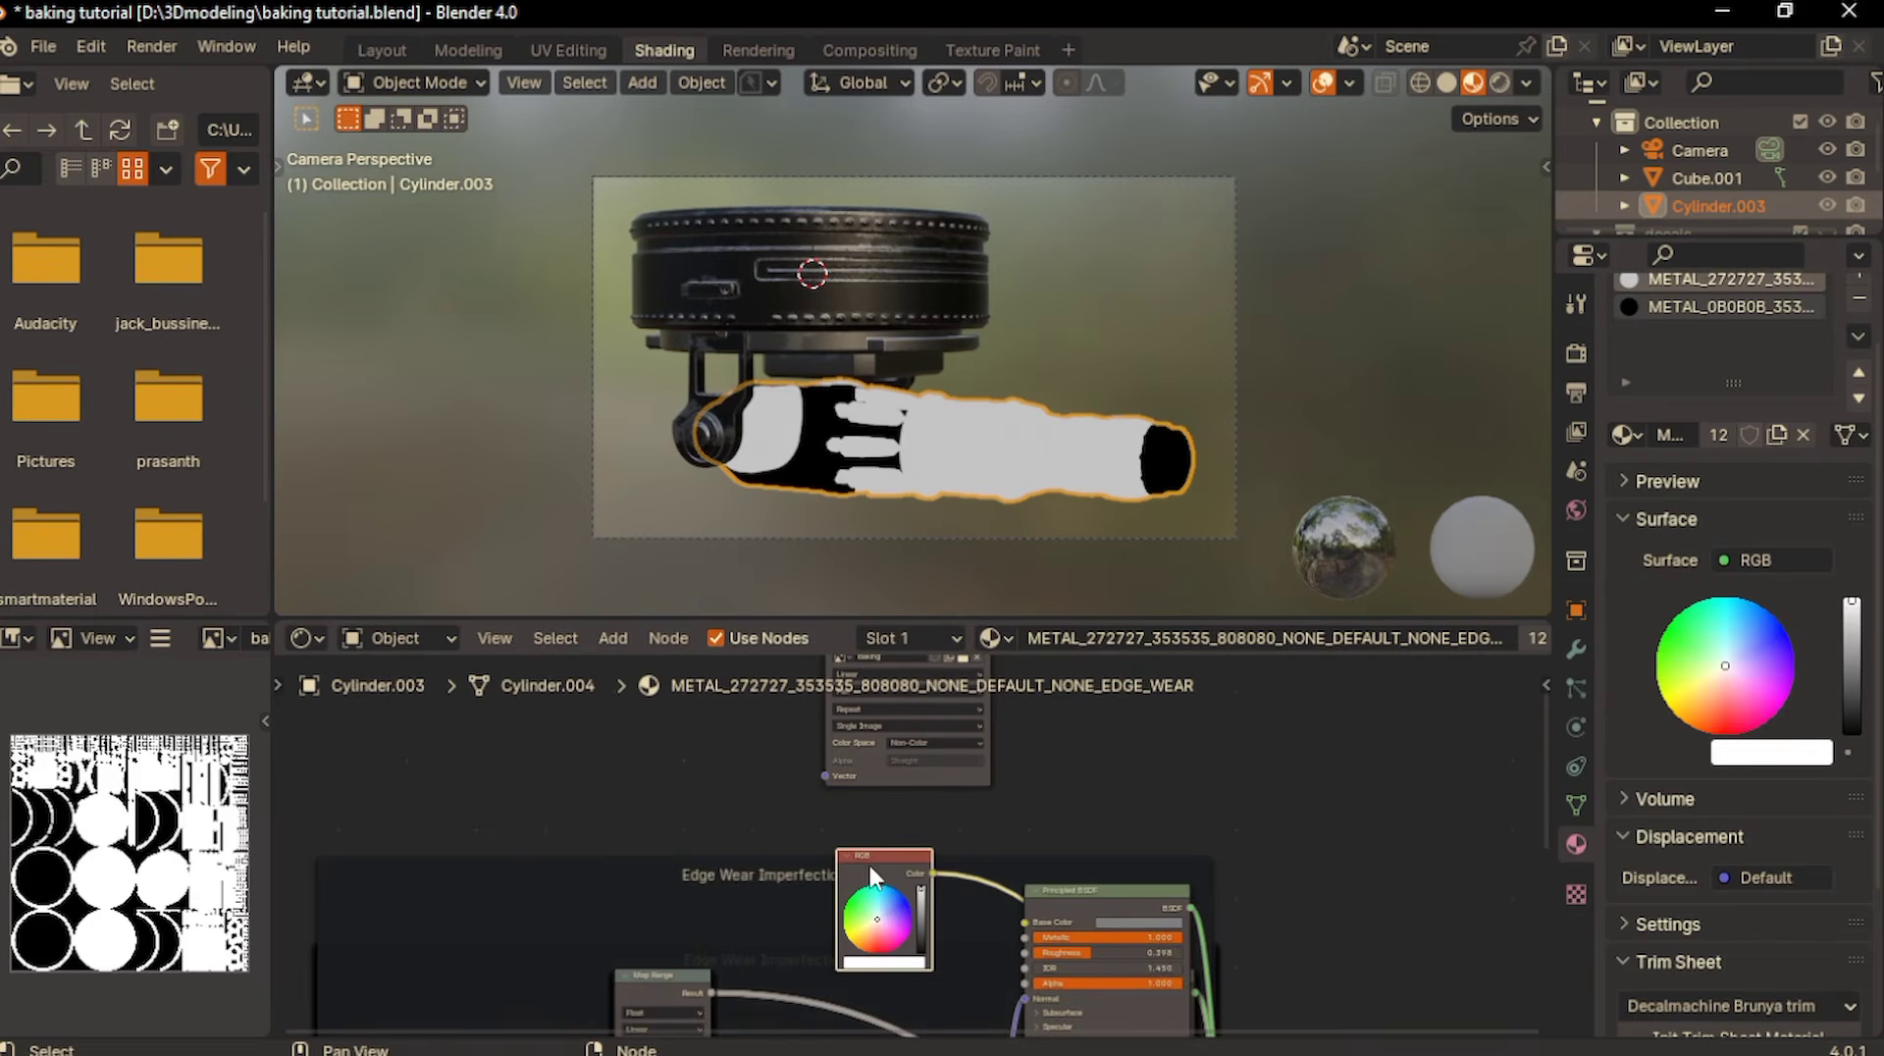
{"action": "key", "text": "x"}
{"action": "middle_click_drag", "start_coordinate": [882, 732], "coordinate": [861, 853]}
{"action": "left_click", "coordinate": [833, 747]}
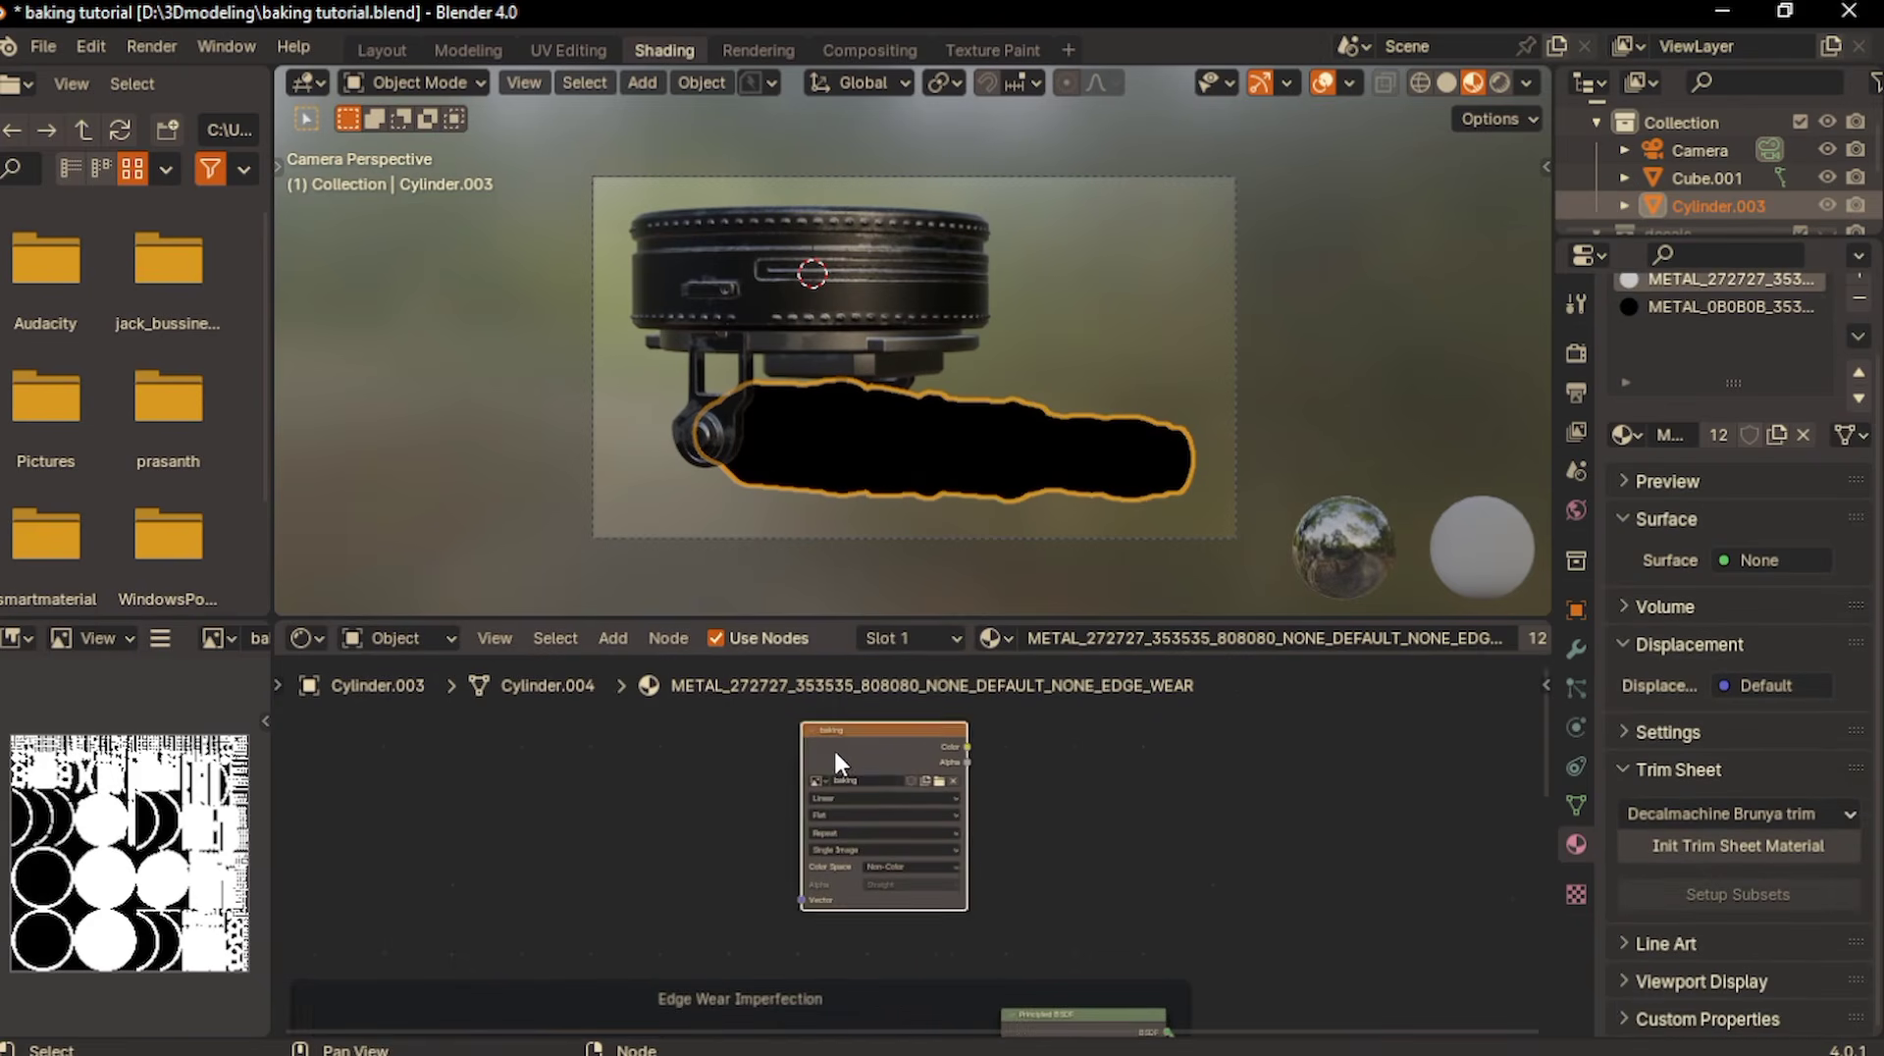
{"action": "key", "text": "x"}
- Reconnect the Mix Shader to the Material Output in METAL_272727 and METAL_0B0B0B, and move the latter's output node clear of the shader
{"action": "middle_click_drag", "start_coordinate": [833, 748], "coordinate": [612, 372]}
{"action": "left_click", "coordinate": [1029, 850], "text": "ctrl+shift"}
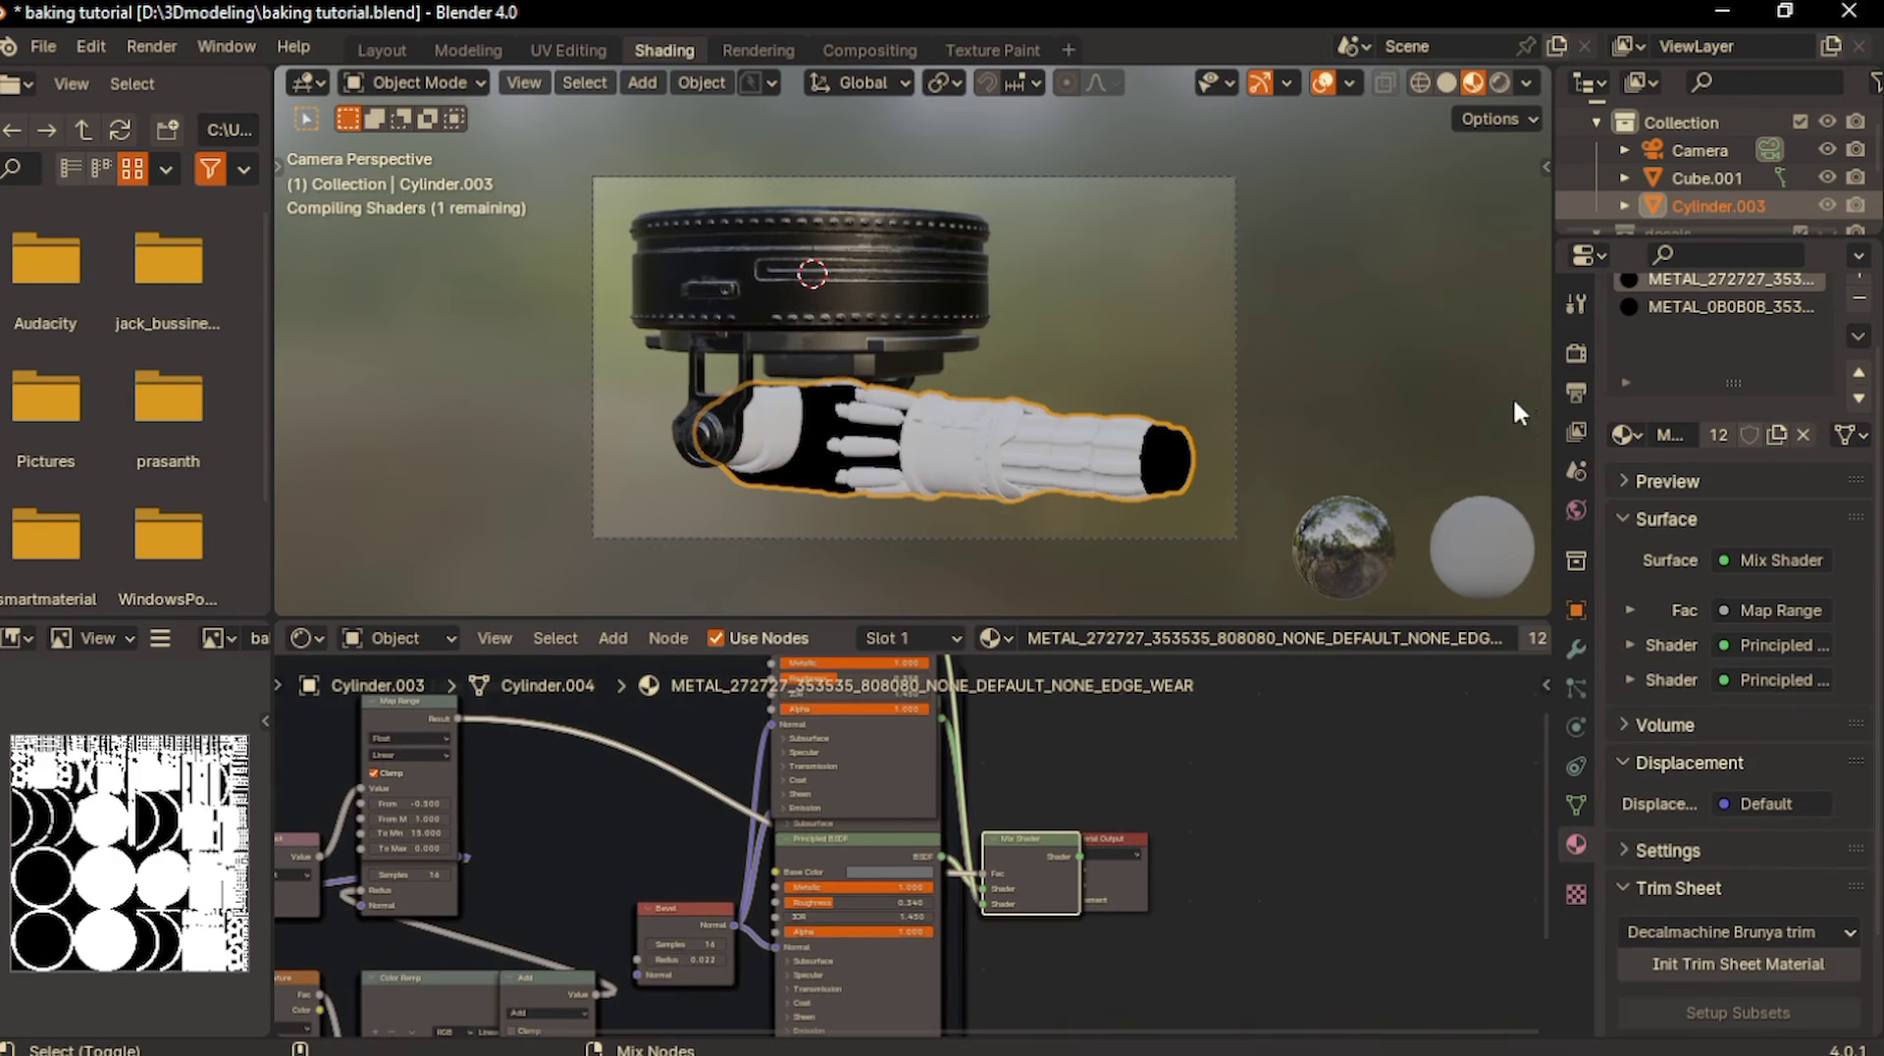
{"action": "left_click", "coordinate": [1664, 303]}
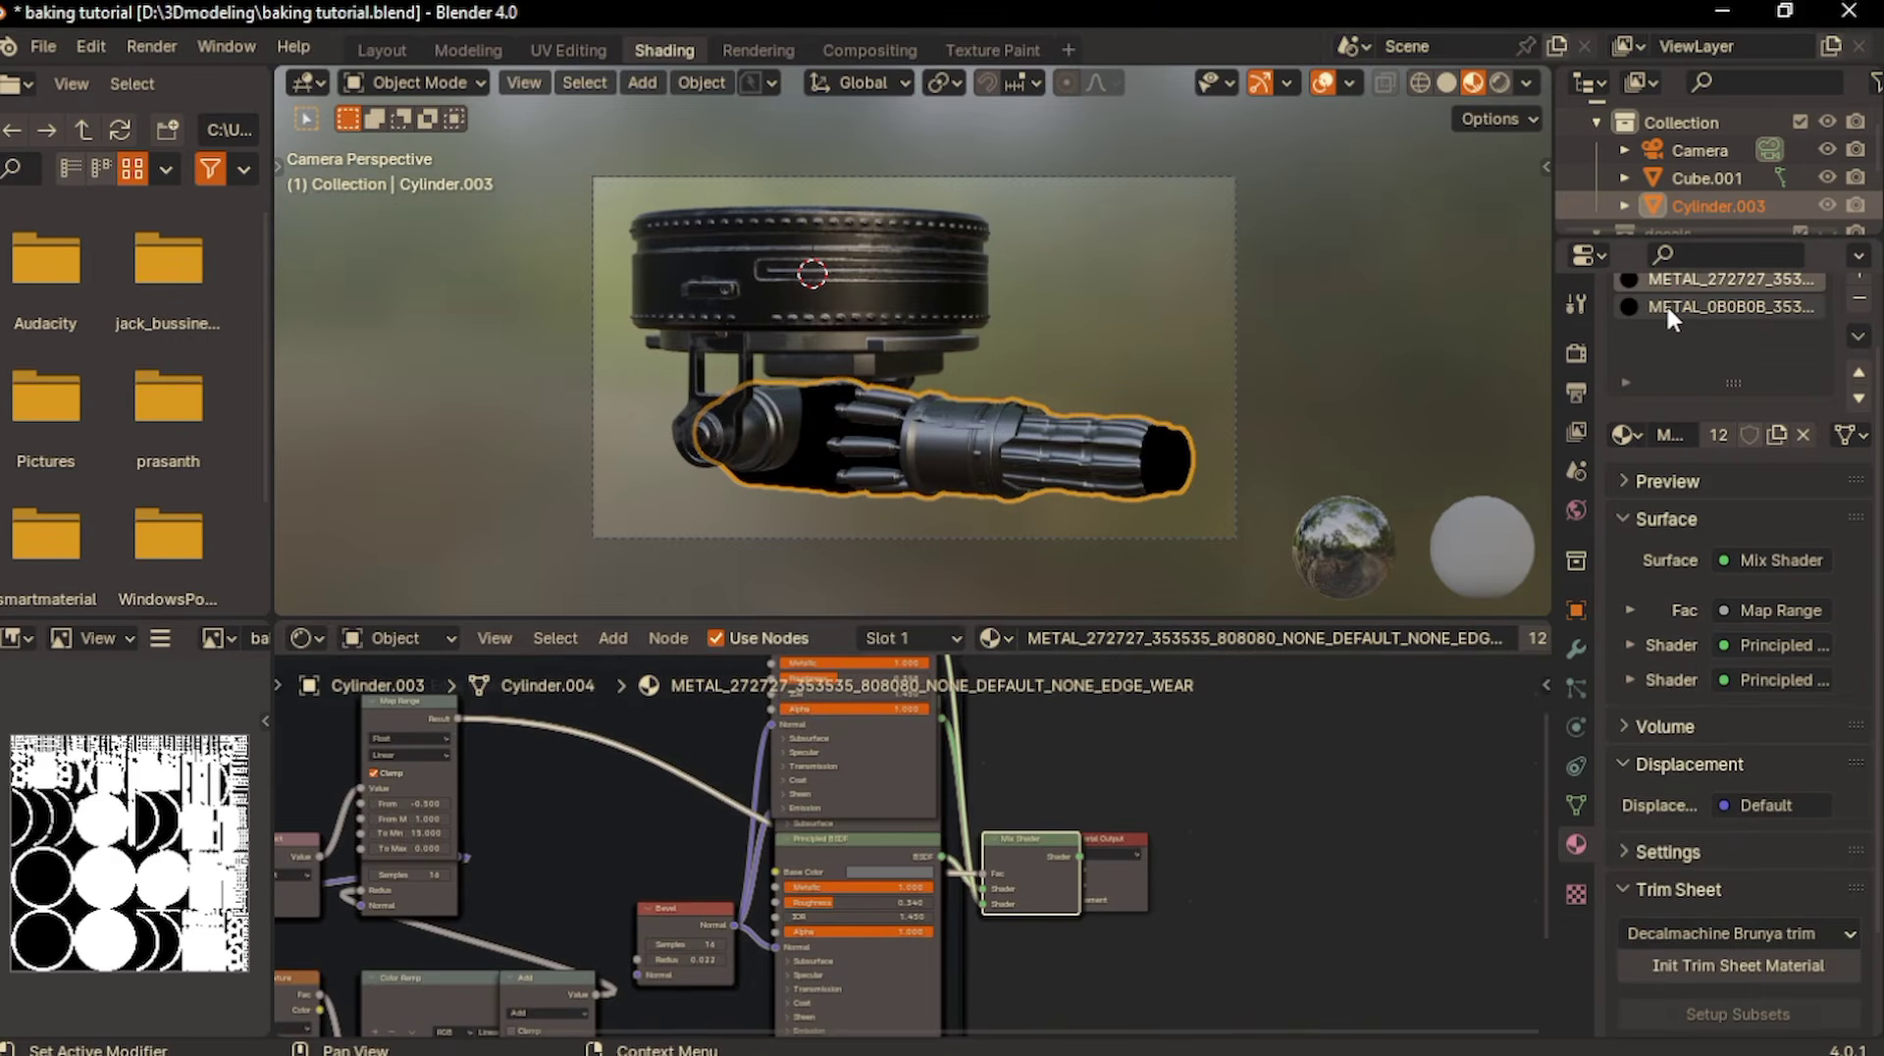
{"action": "left_click", "coordinate": [1033, 844], "text": "ctrl+shift"}
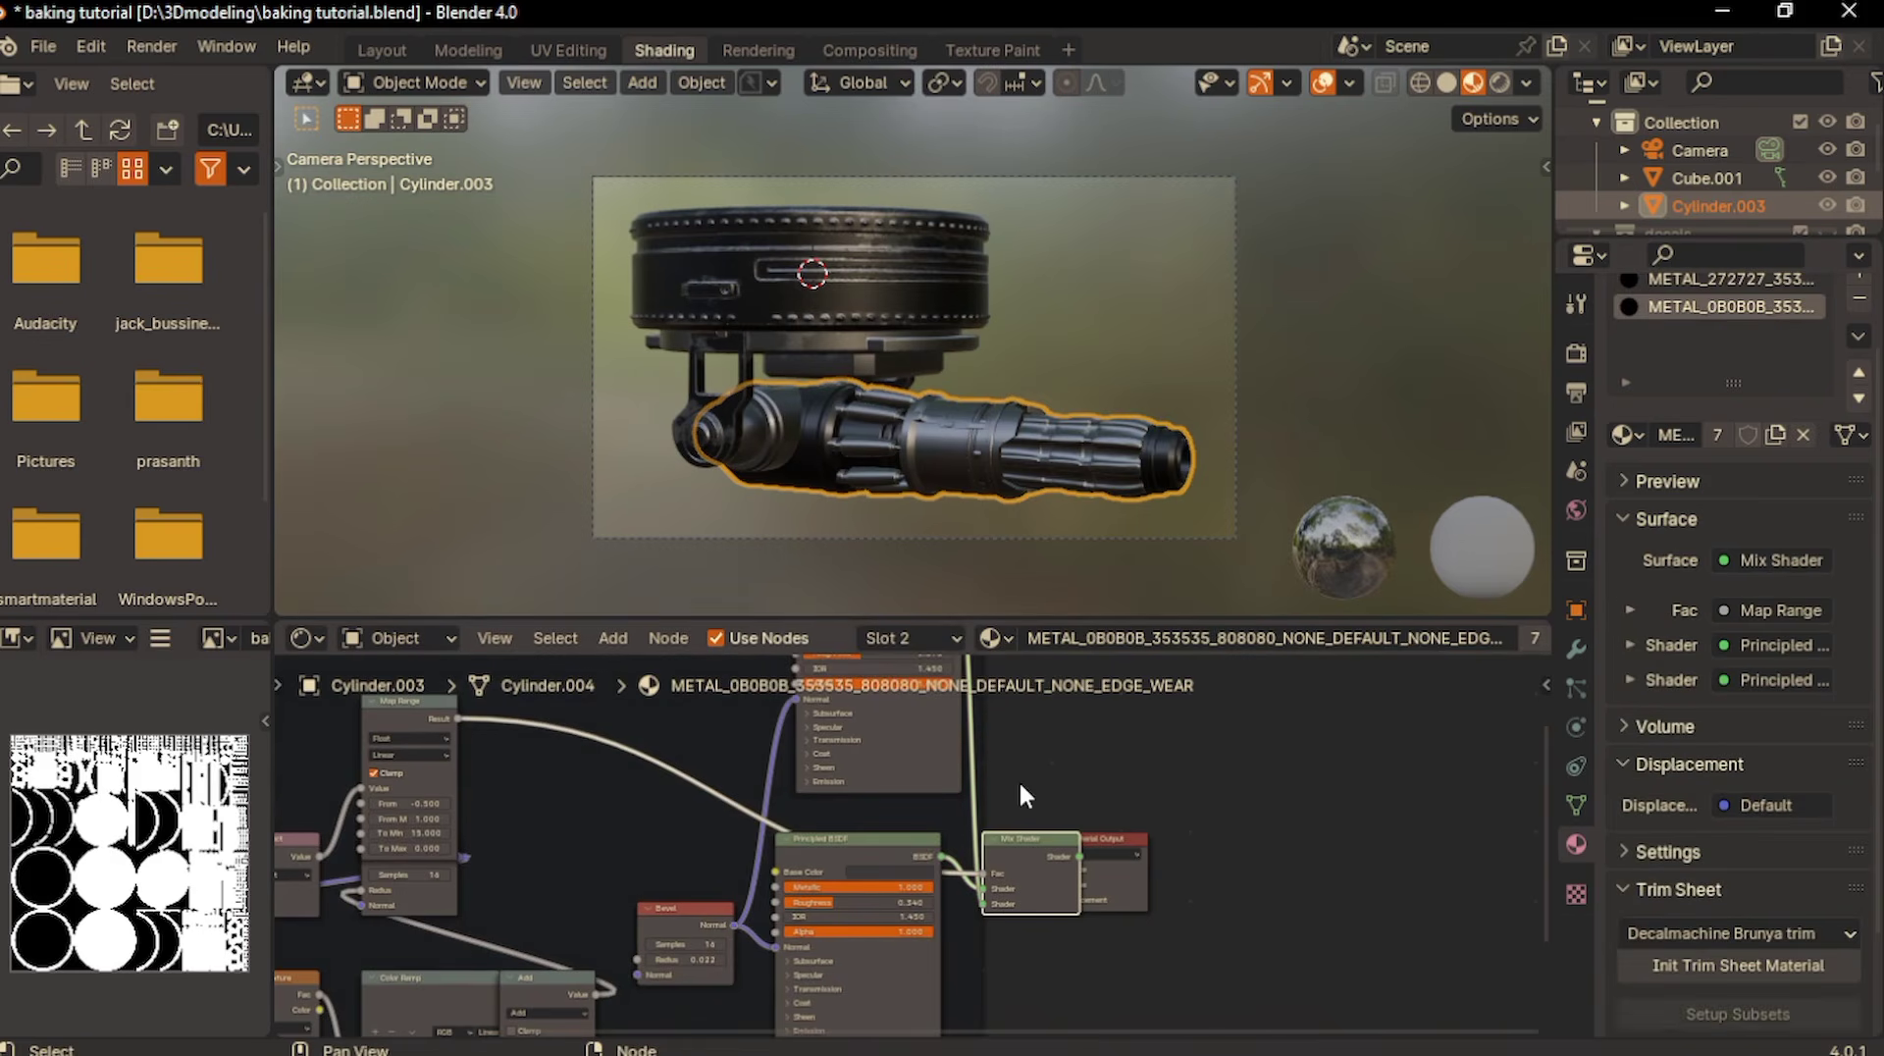
{"action": "left_click_drag", "start_coordinate": [1111, 845], "coordinate": [1182, 844]}
- Add an Image Texture node to METAL_0B0B0B above the edge wear frame with a new 2048 x 2048 px image named bake1
{"action": "scroll", "coordinate": [1181, 844], "scroll_direction": "up", "scroll_amount": 5}
{"action": "scroll", "coordinate": [1181, 844], "scroll_direction": "left", "scroll_amount": 5}
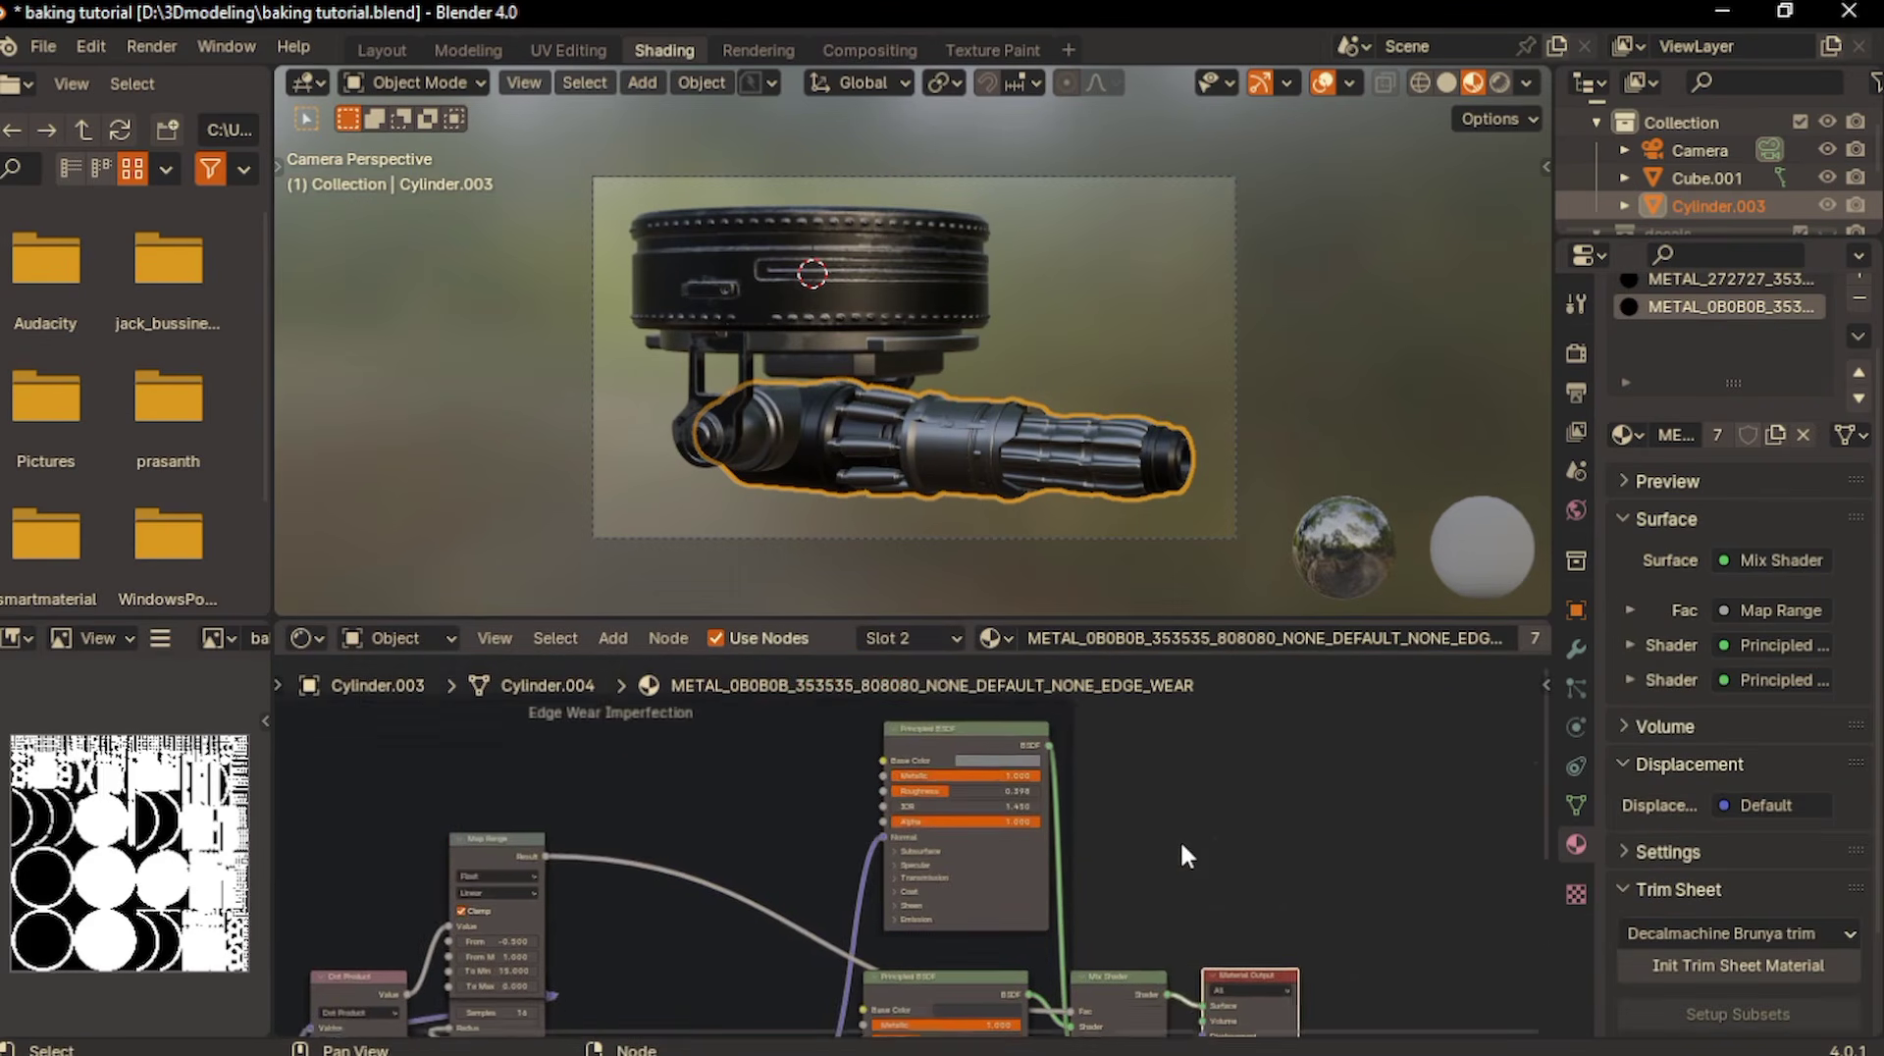
{"action": "scroll", "coordinate": [1179, 839], "scroll_direction": "up", "scroll_amount": 3}
{"action": "key", "text": "shift+a"}
{"action": "type", "text": "image"}
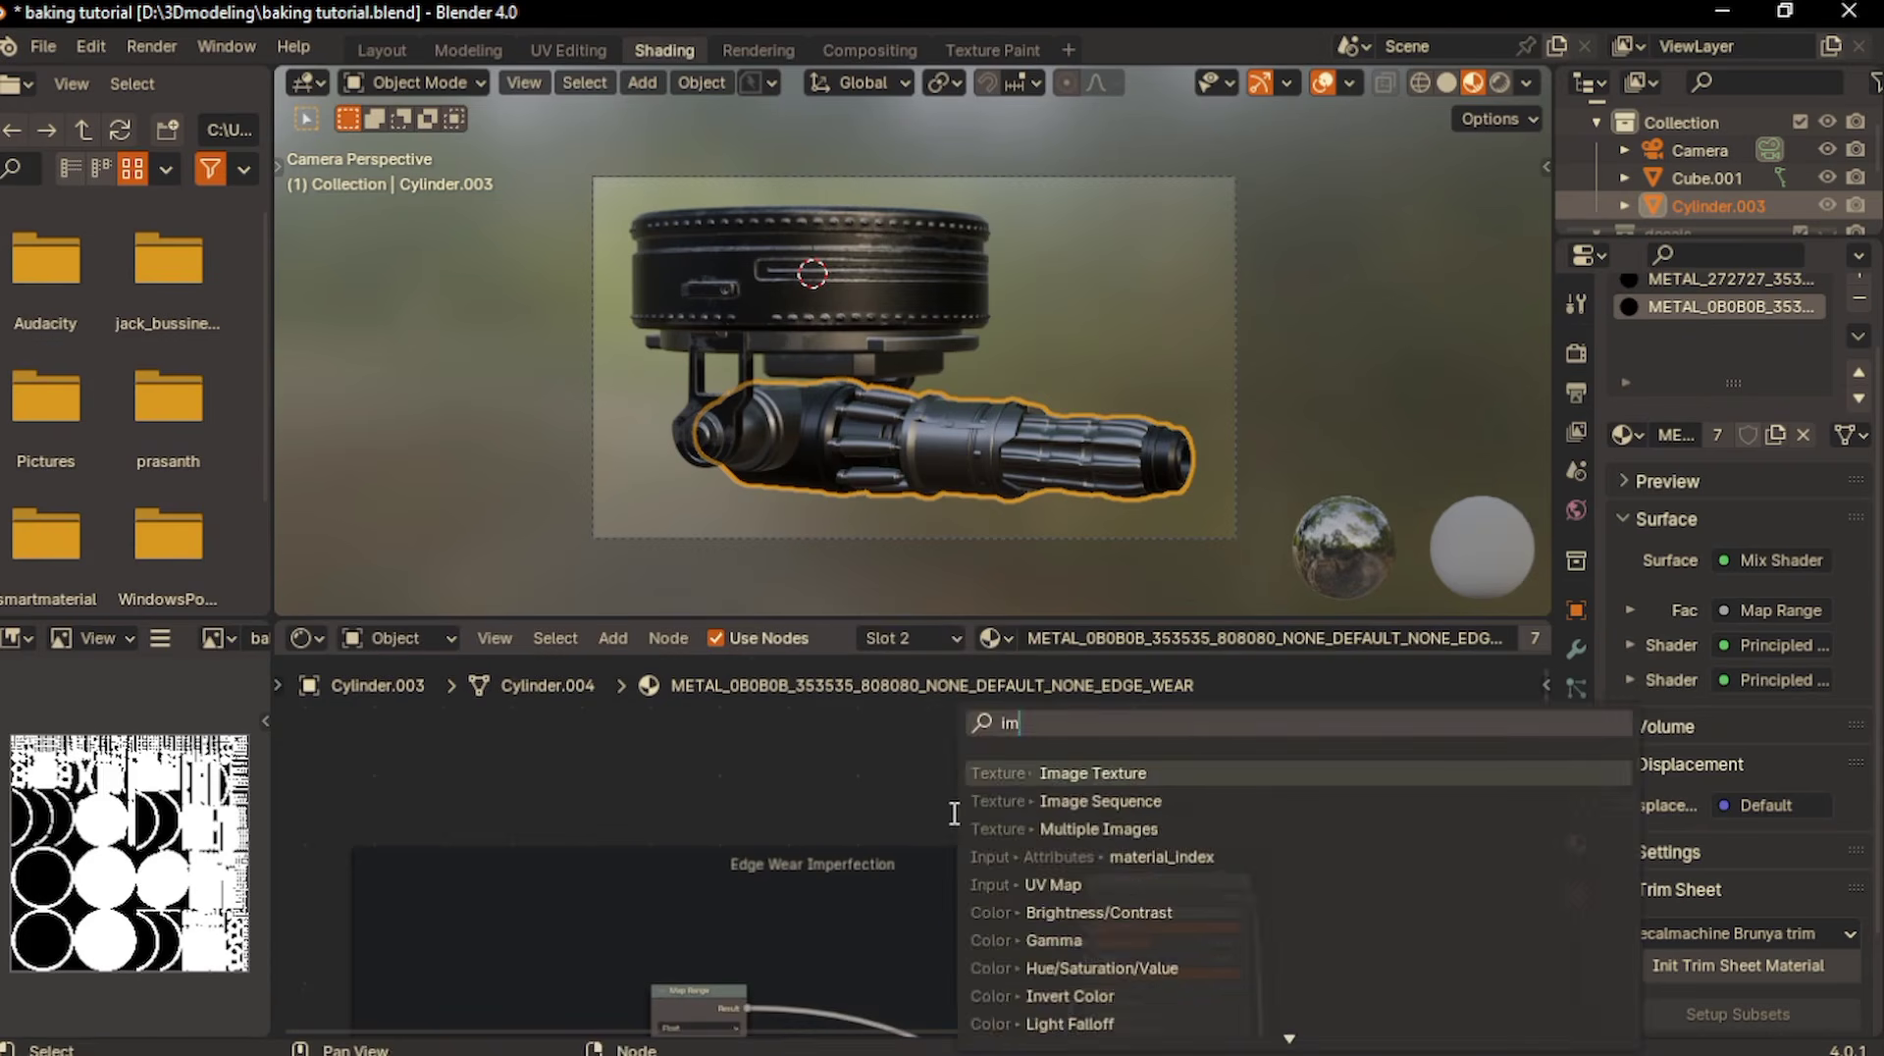
{"action": "key", "text": "Return"}
{"action": "left_click", "coordinate": [883, 738]}
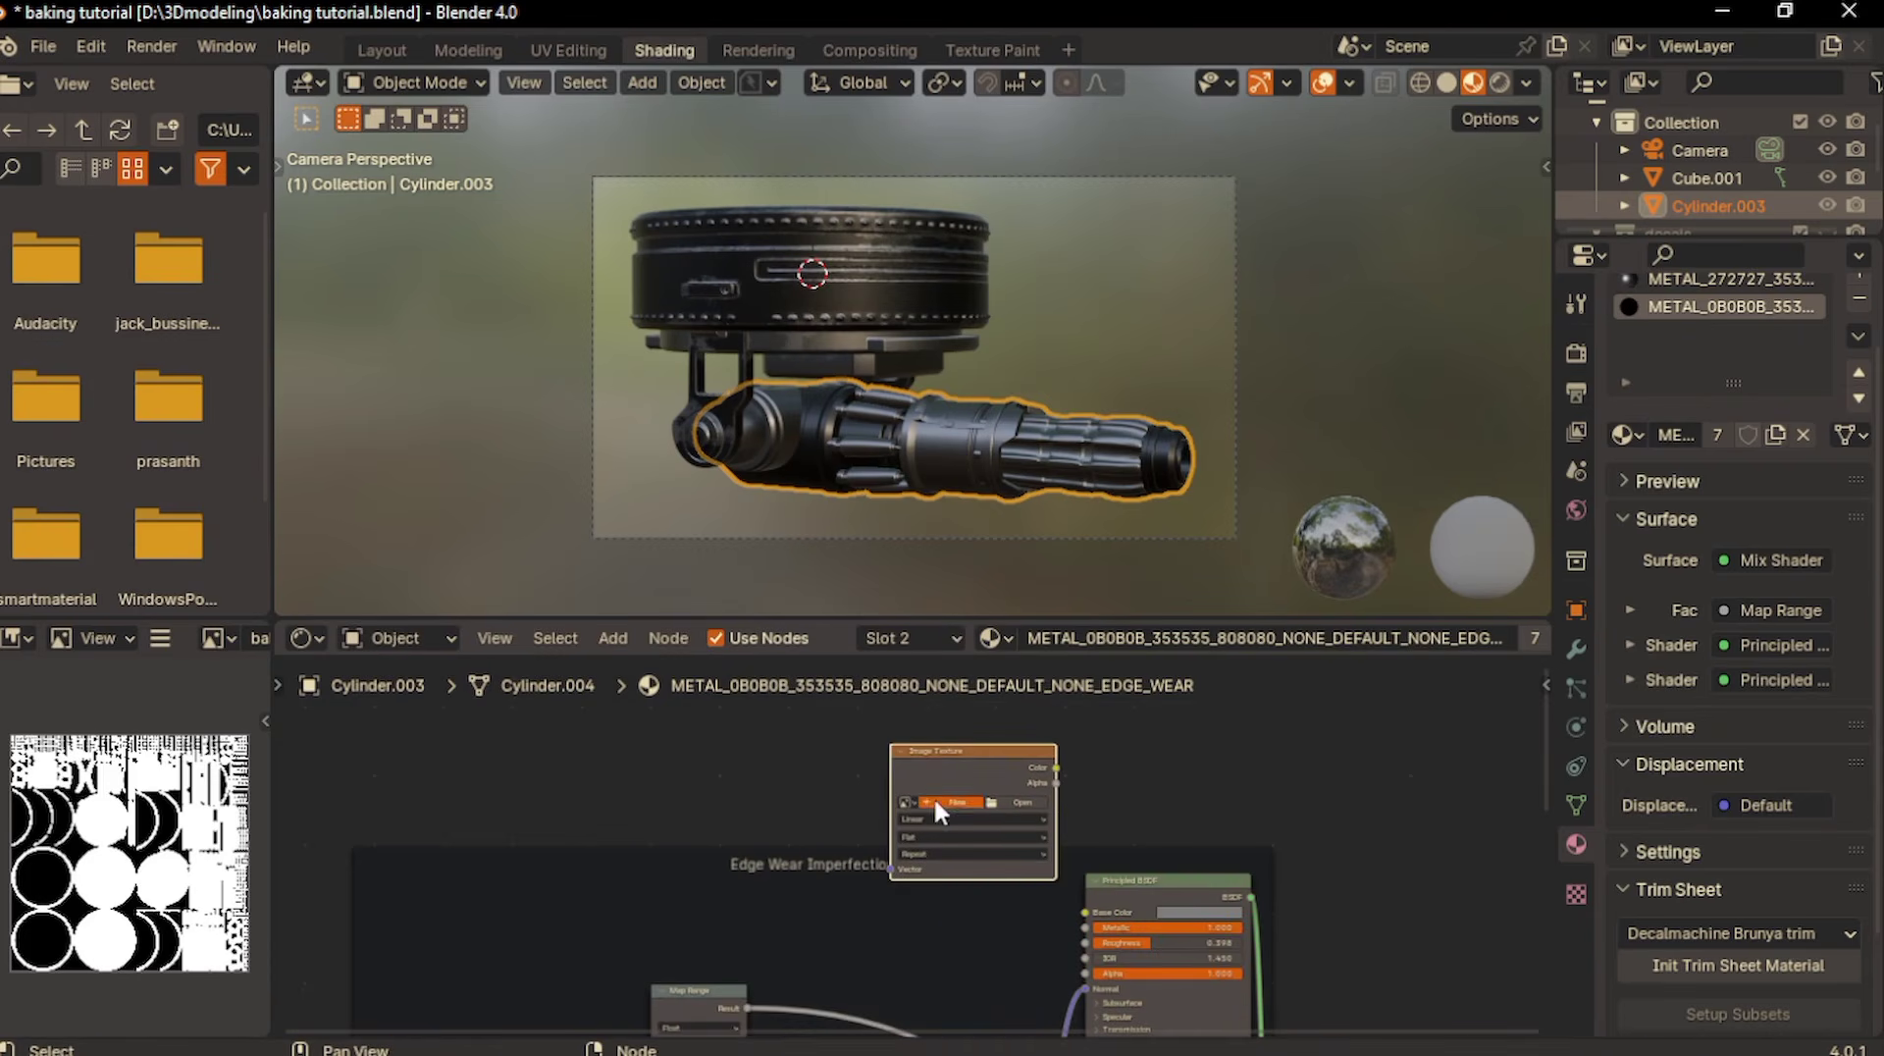
{"action": "left_click", "coordinate": [933, 797]}
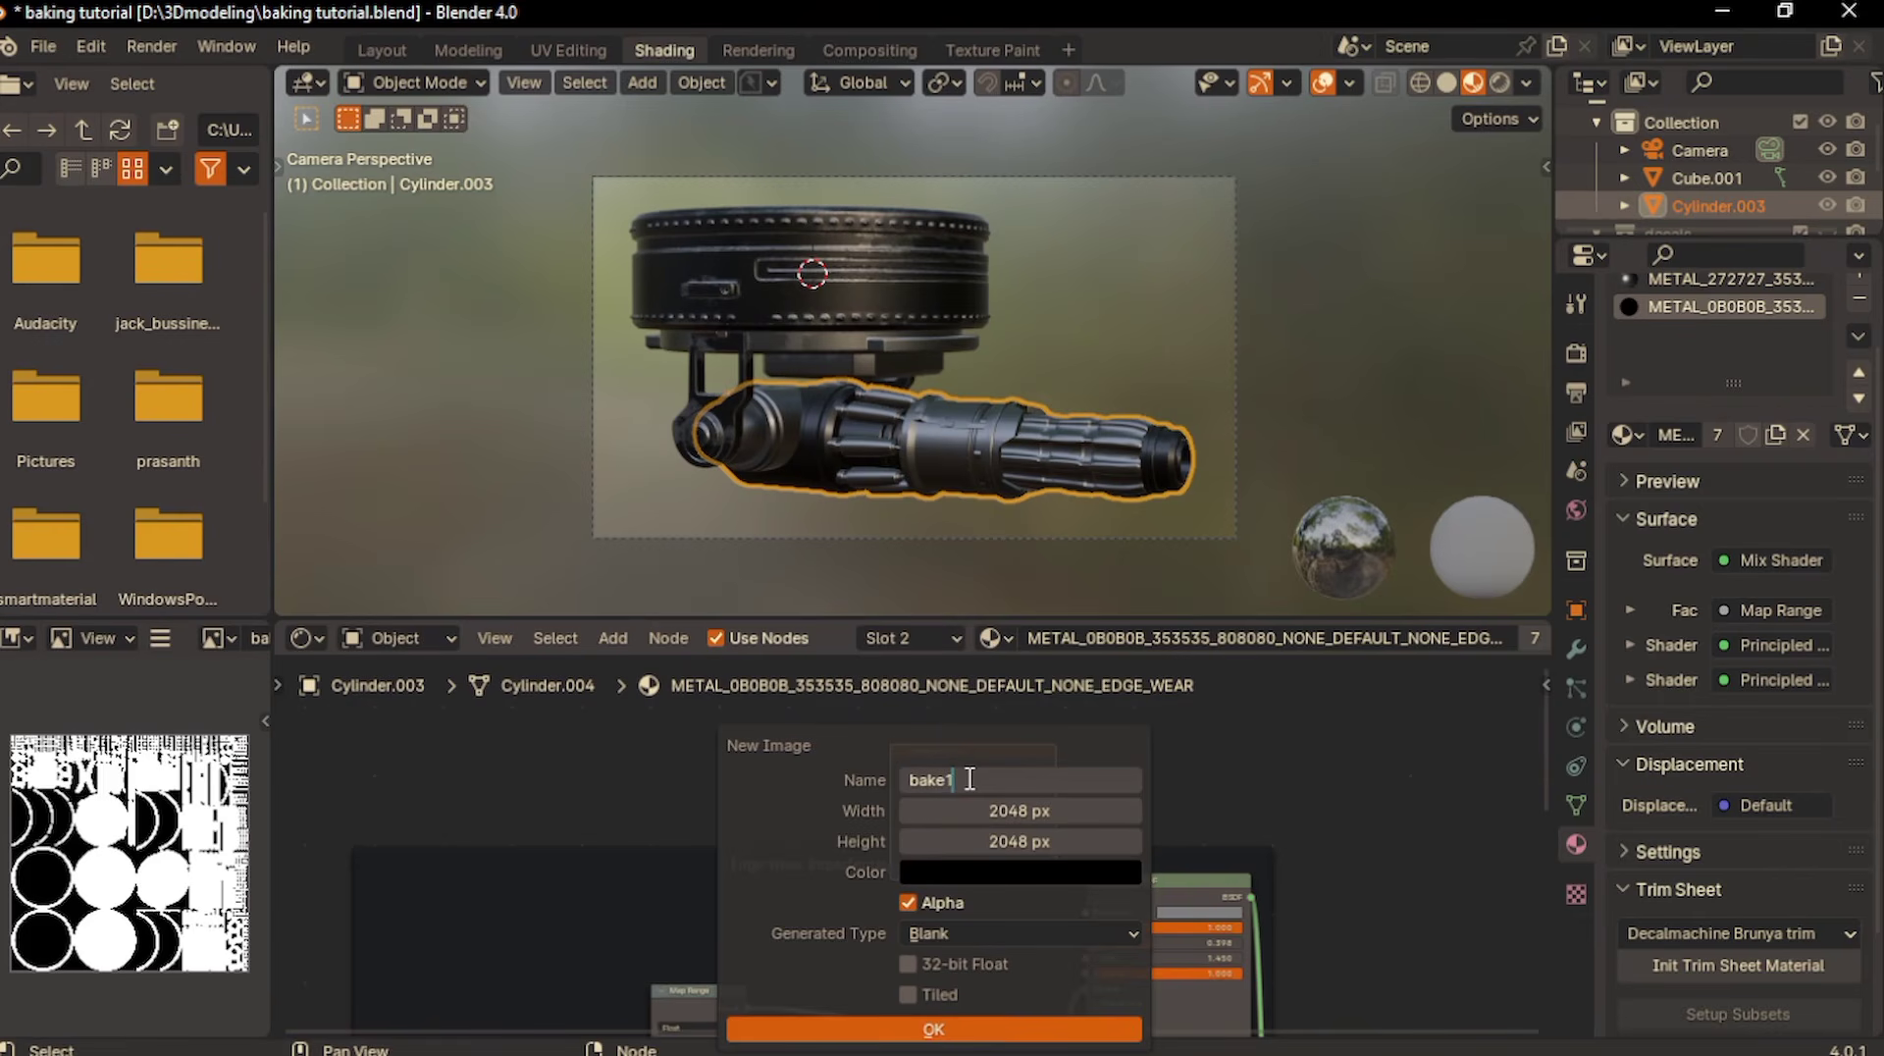
{"action": "left_click", "coordinate": [950, 1028]}
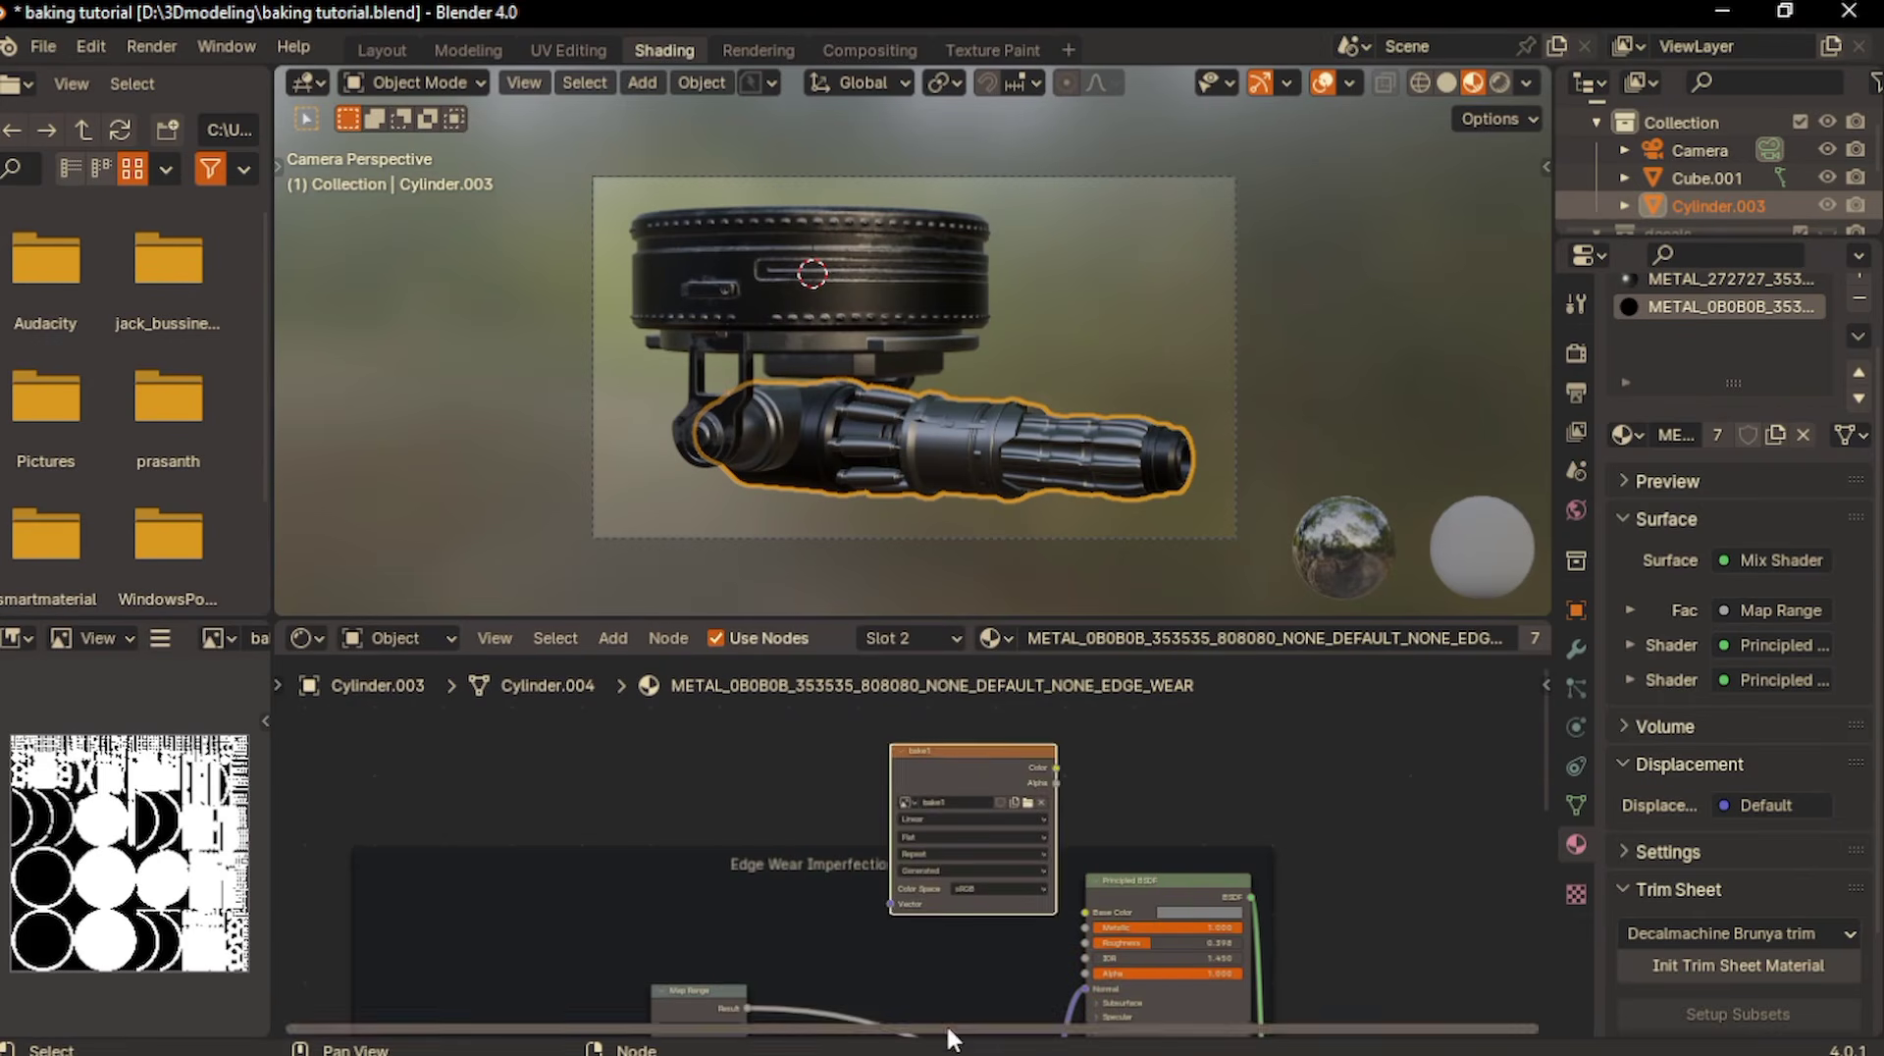
- In the UV Editing workspace, display bake1 and unwrap Cylinder.003 using Smart UV Project with a 66° angle limit and 0.008 island margin
{"action": "left_click", "coordinate": [563, 44]}
{"action": "left_click", "coordinate": [625, 82]}
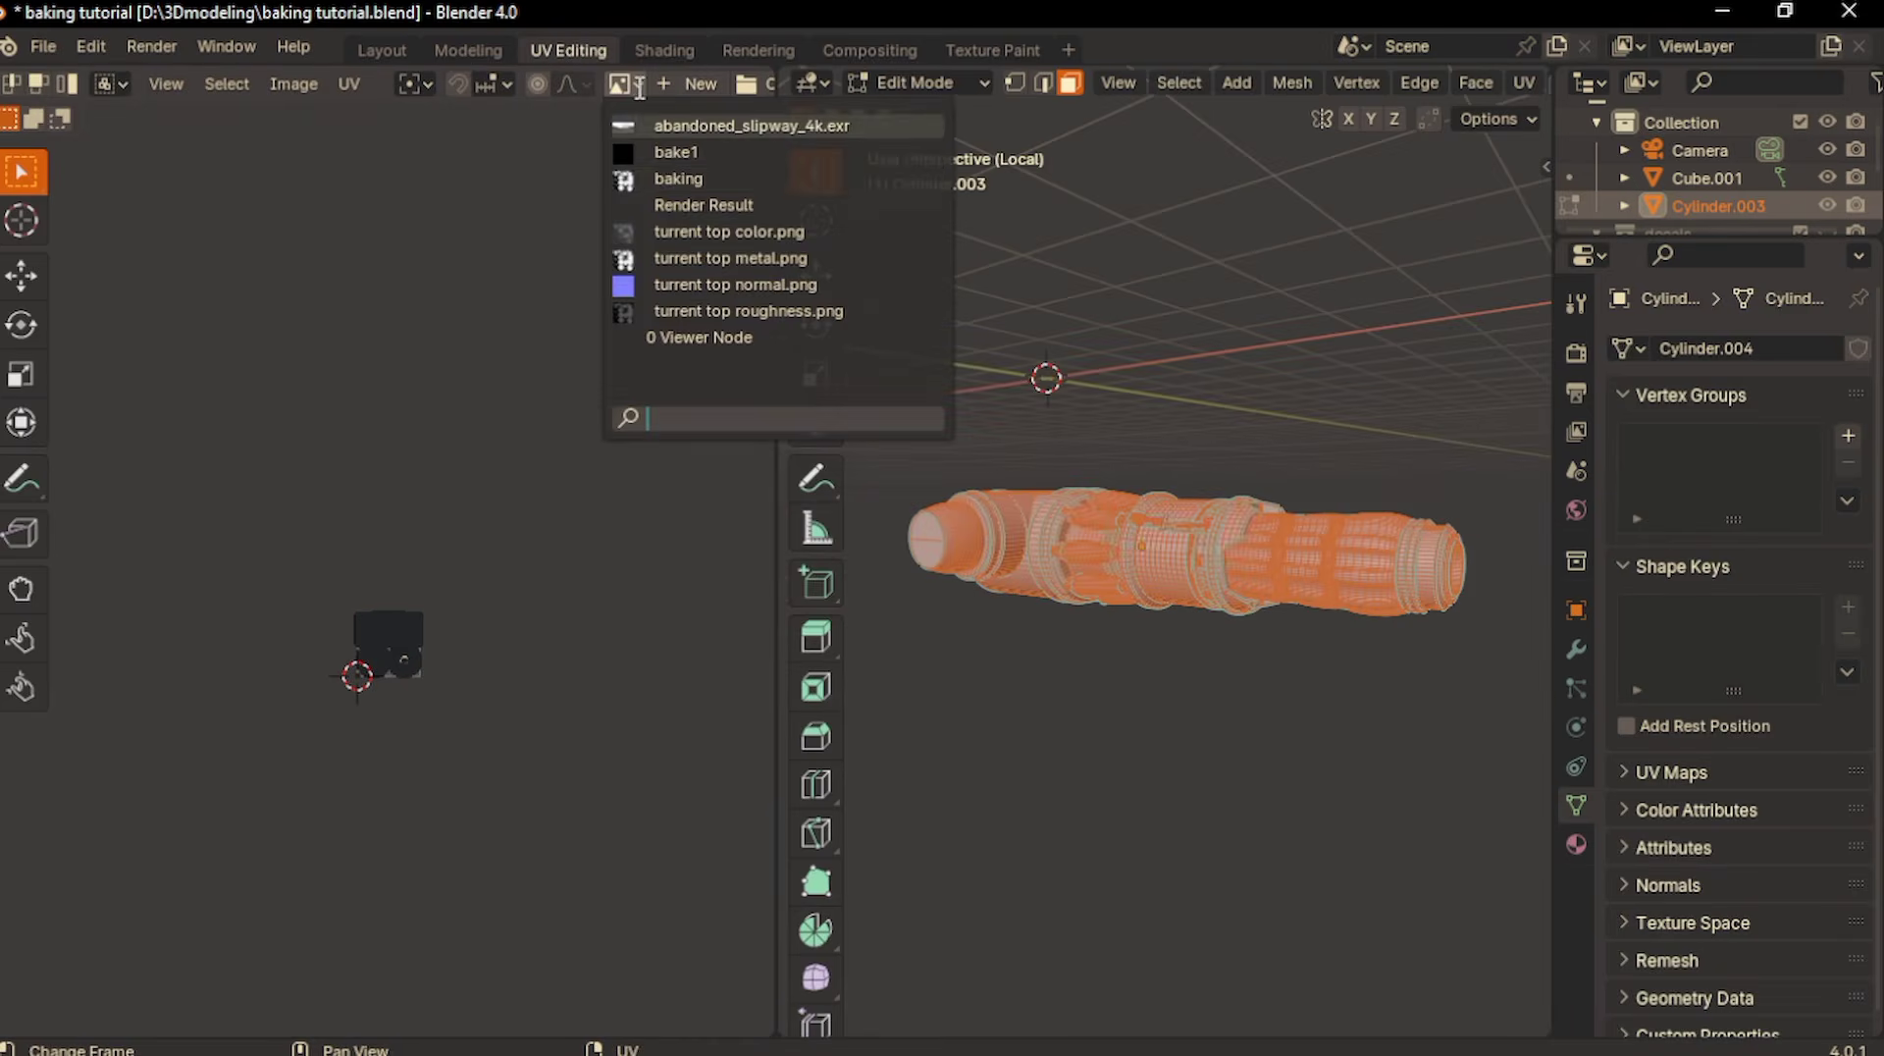
{"action": "left_click", "coordinate": [671, 153]}
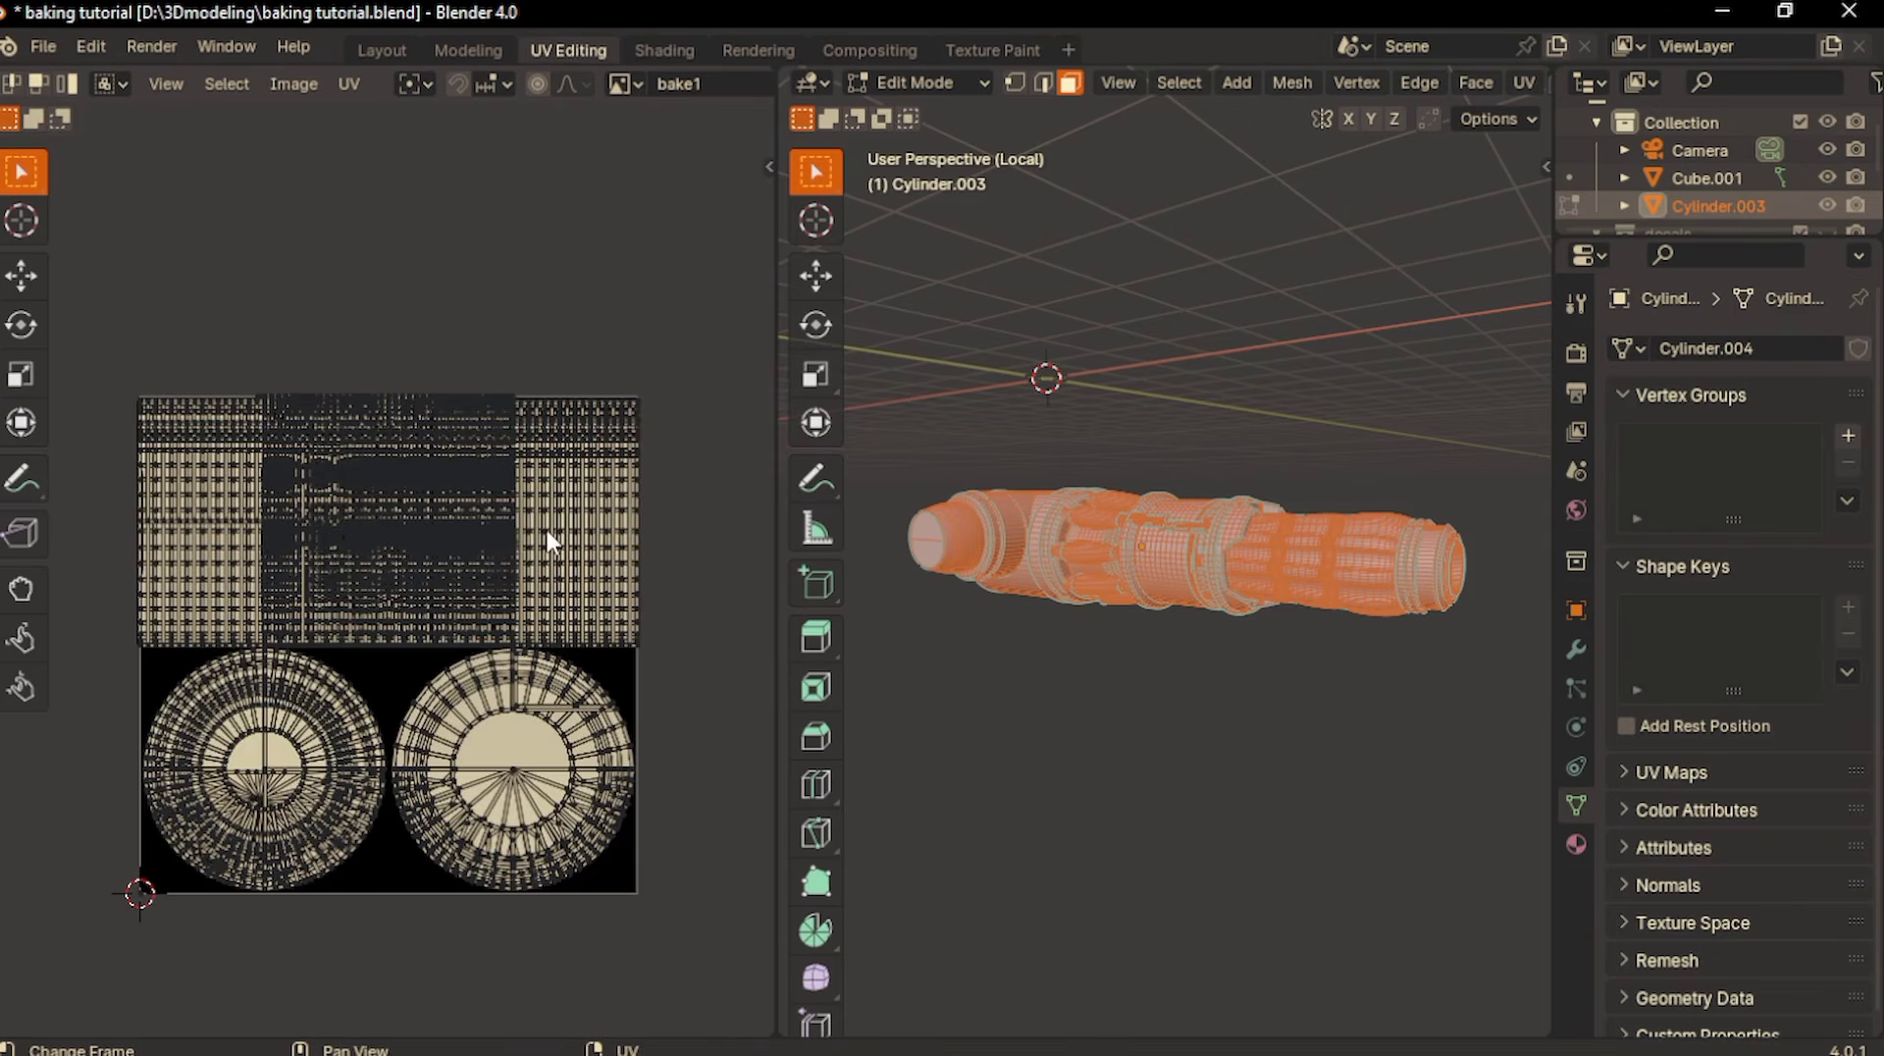
{"action": "key", "text": "u"}
{"action": "left_click", "coordinate": [1098, 551]}
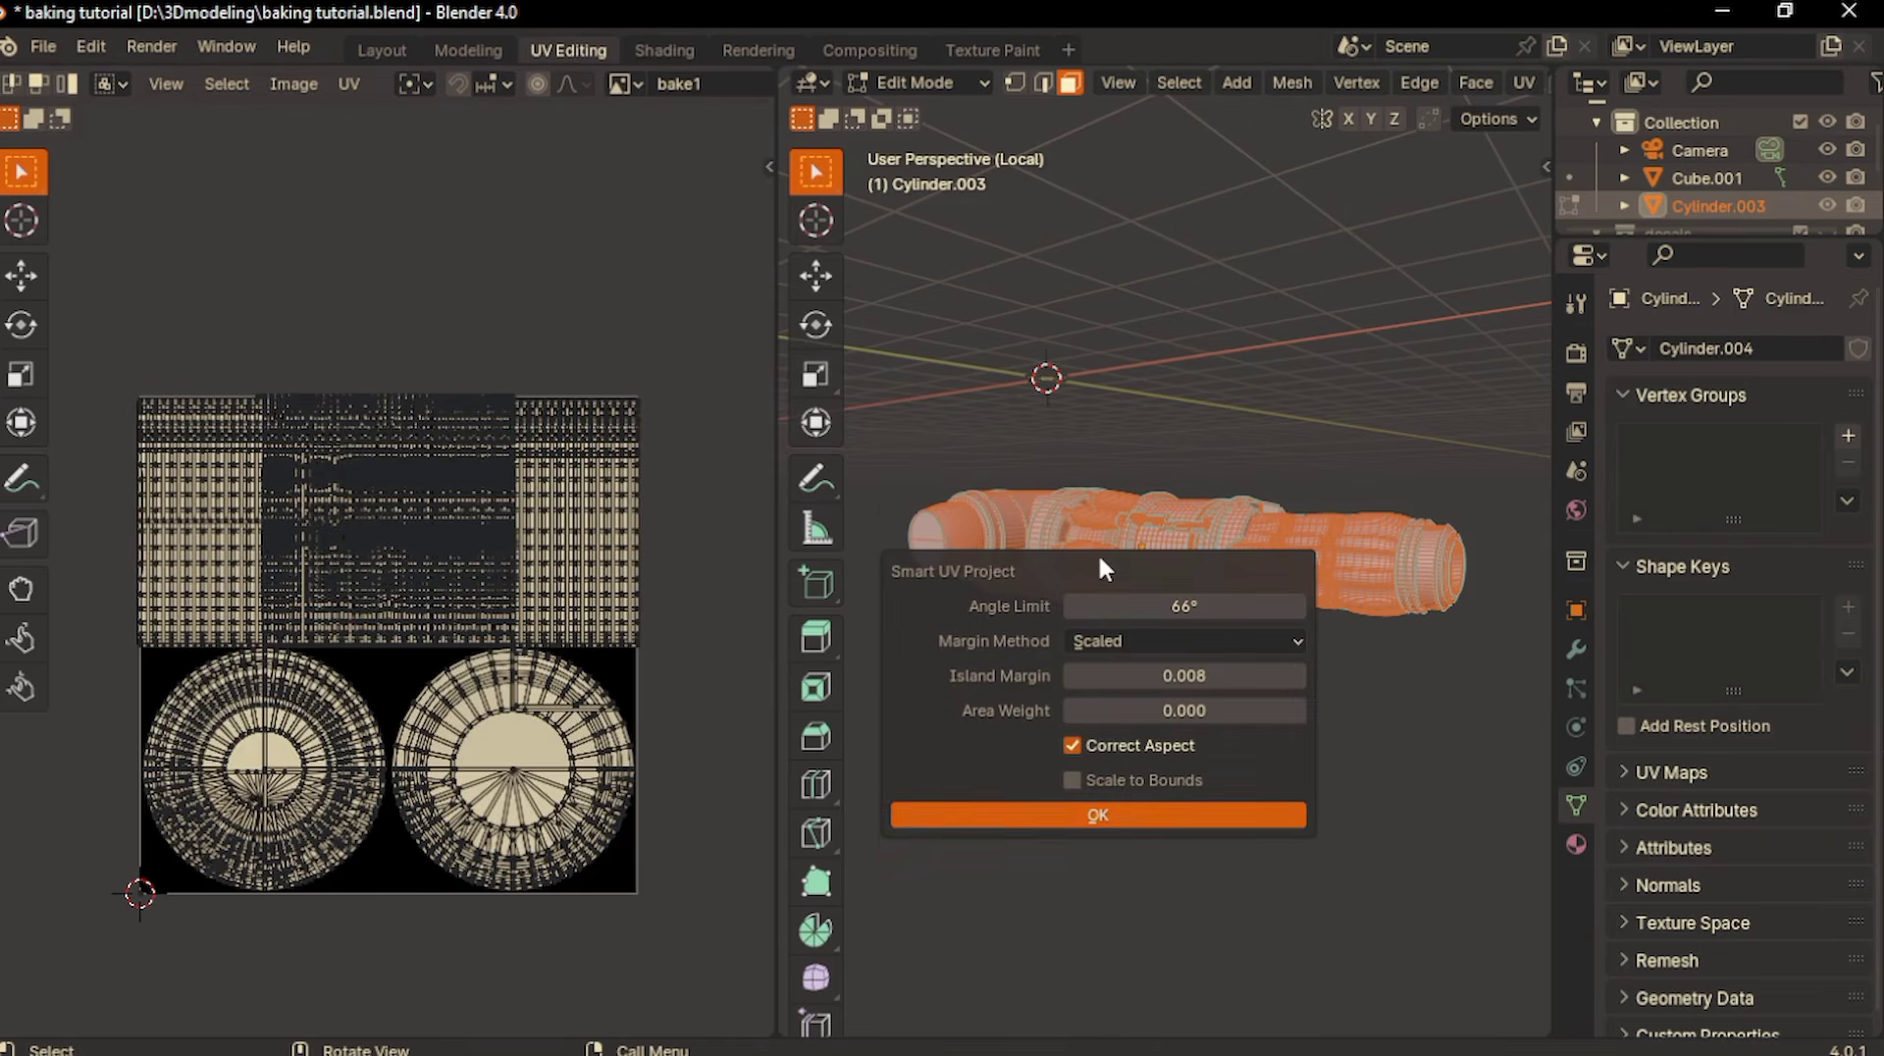
{"action": "left_click", "coordinate": [1158, 817]}
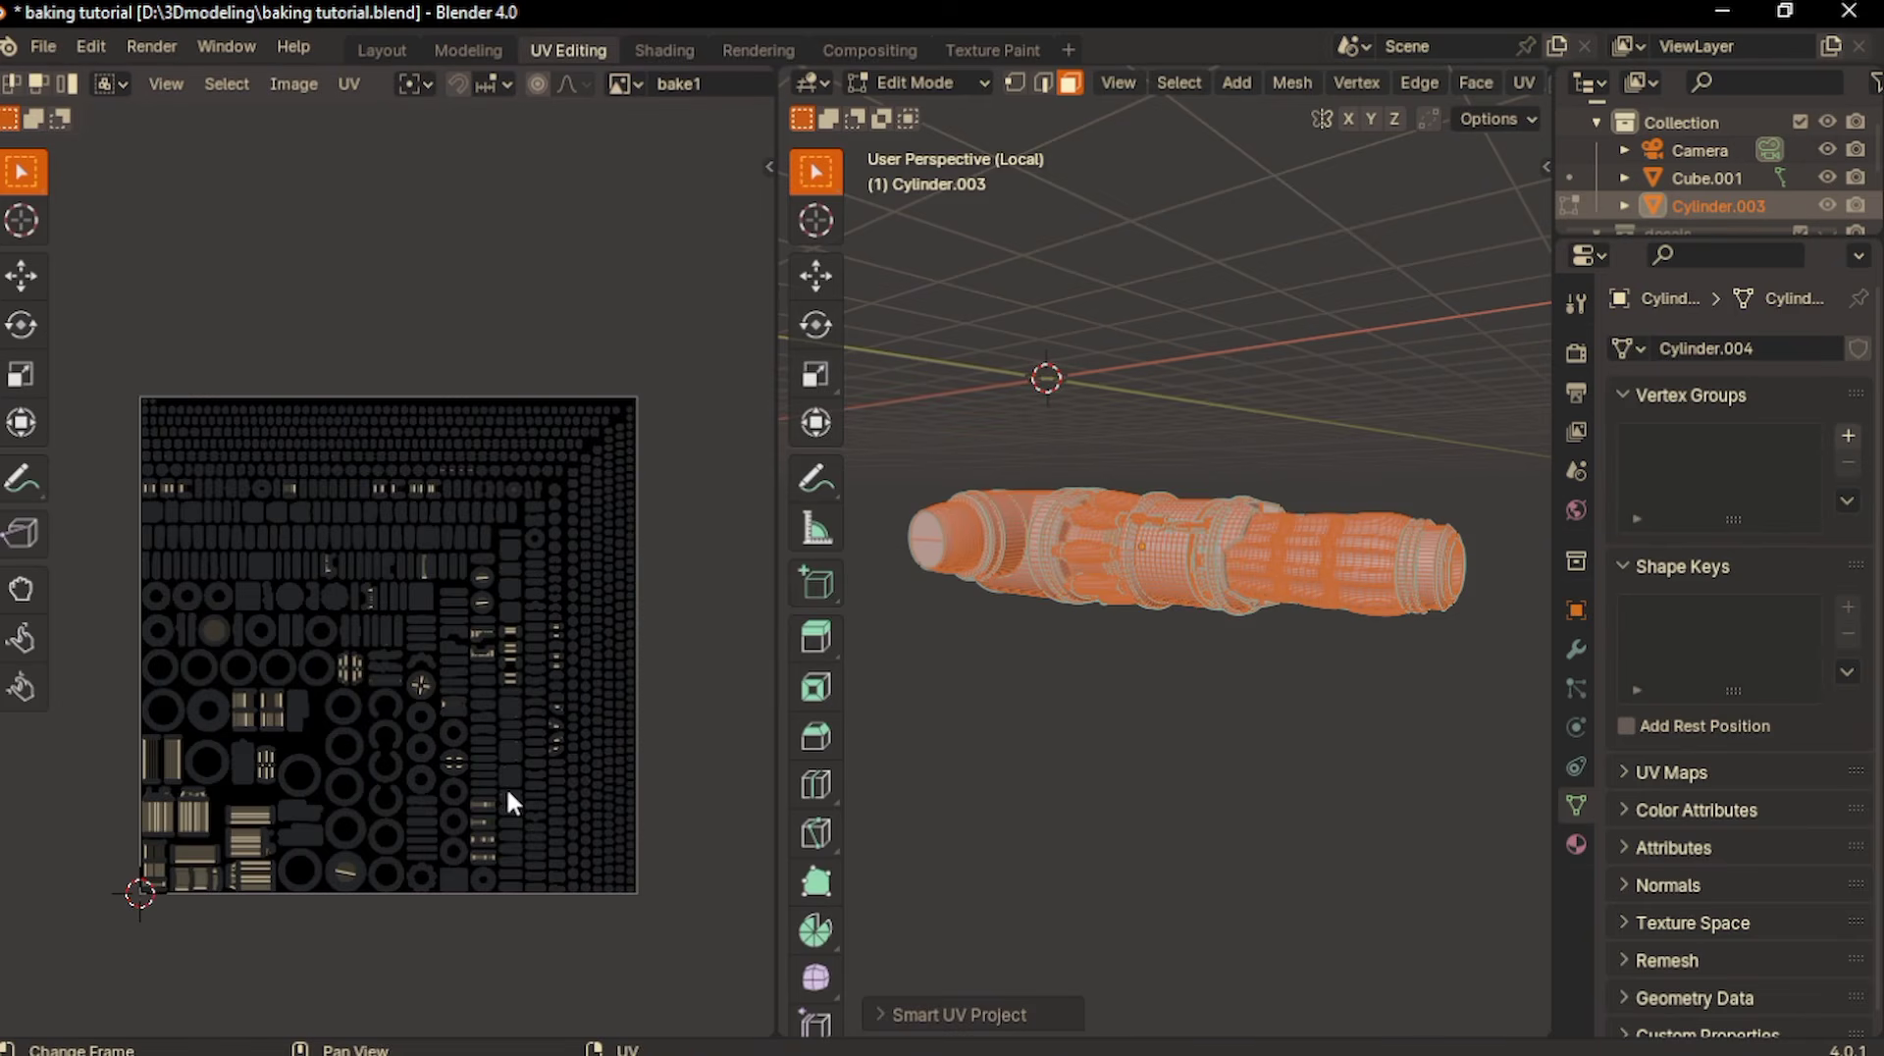
- Select the overlapping UVs of Cylinder.003 in the UV layout
{"action": "scroll", "coordinate": [507, 786], "scroll_direction": "up", "scroll_amount": 1}
{"action": "left_click", "coordinate": [294, 83]}
{"action": "left_click", "coordinate": [285, 475]}
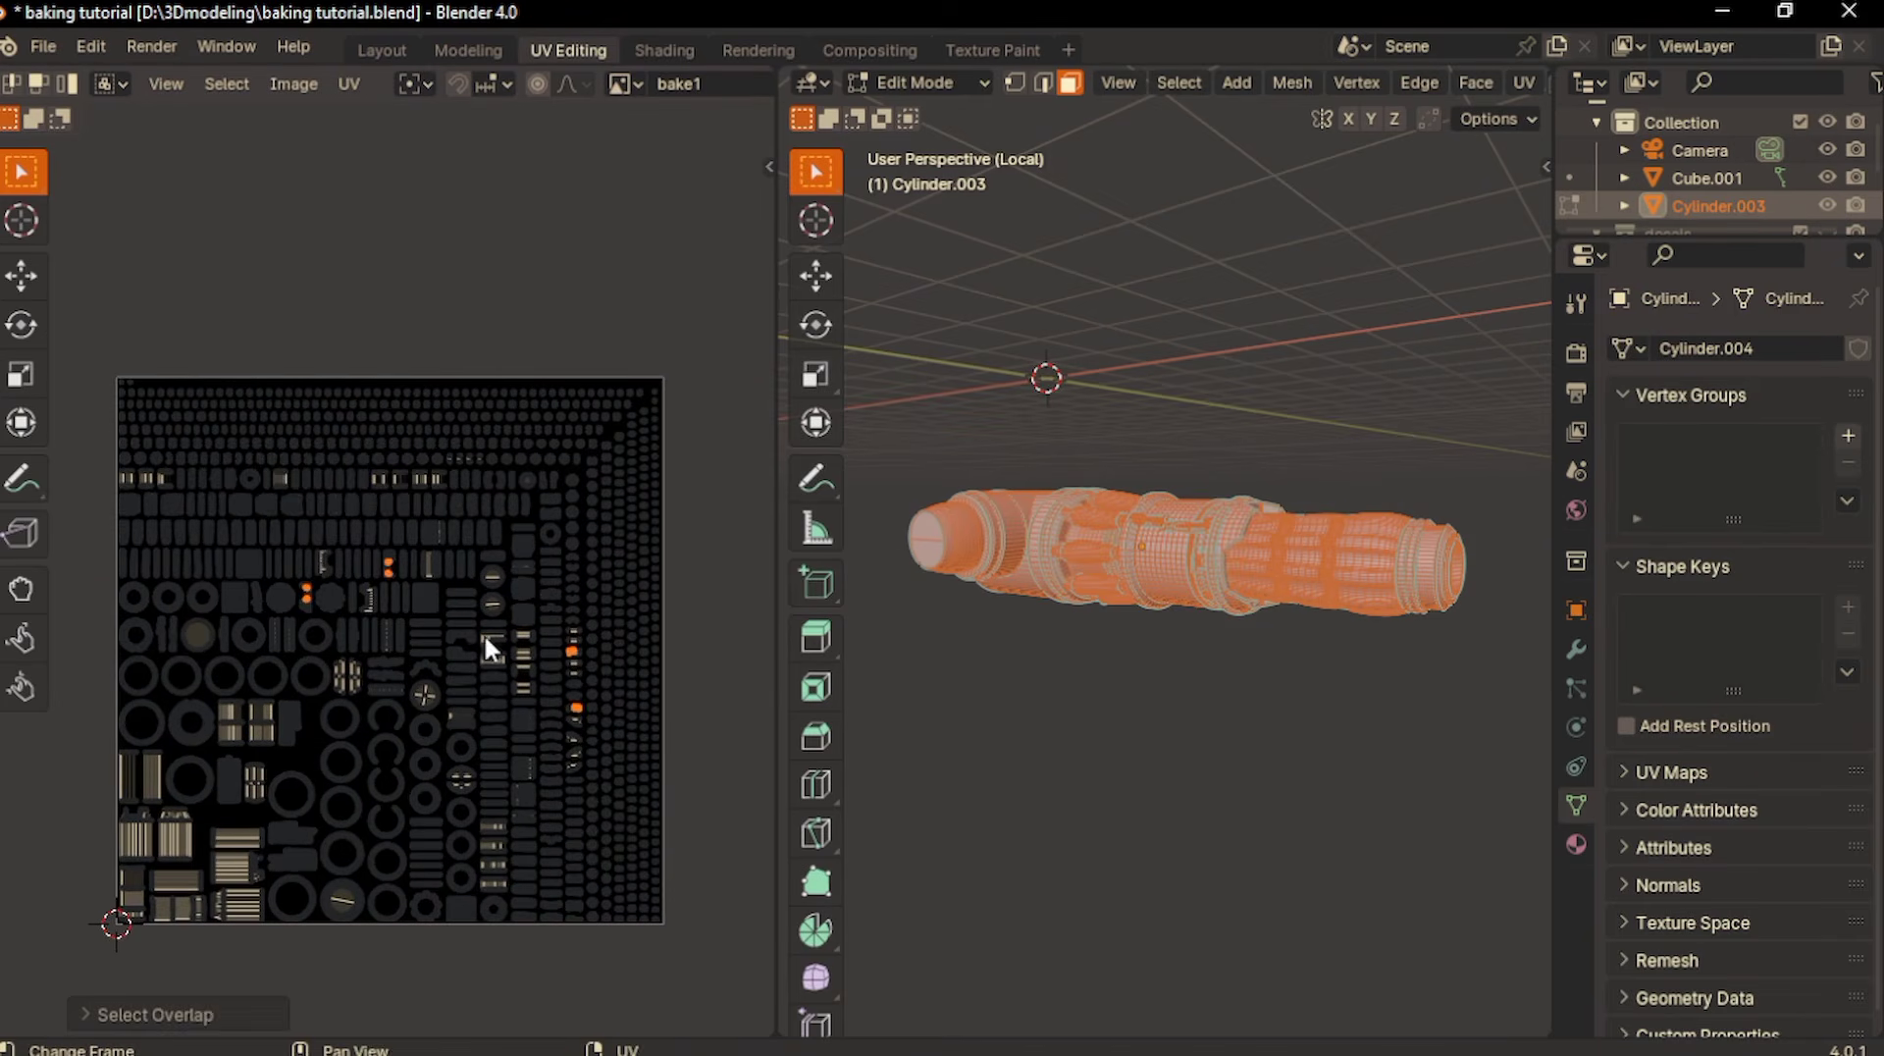
- Move the UV vertices one by one along the slanted edge of the overlapping island to separate them
{"action": "scroll", "coordinate": [304, 591], "scroll_direction": "up", "scroll_amount": 8}
{"action": "scroll", "coordinate": [384, 624], "scroll_direction": "up", "scroll_amount": 12}
{"action": "left_click", "coordinate": [424, 500]}
{"action": "key", "text": "g"}
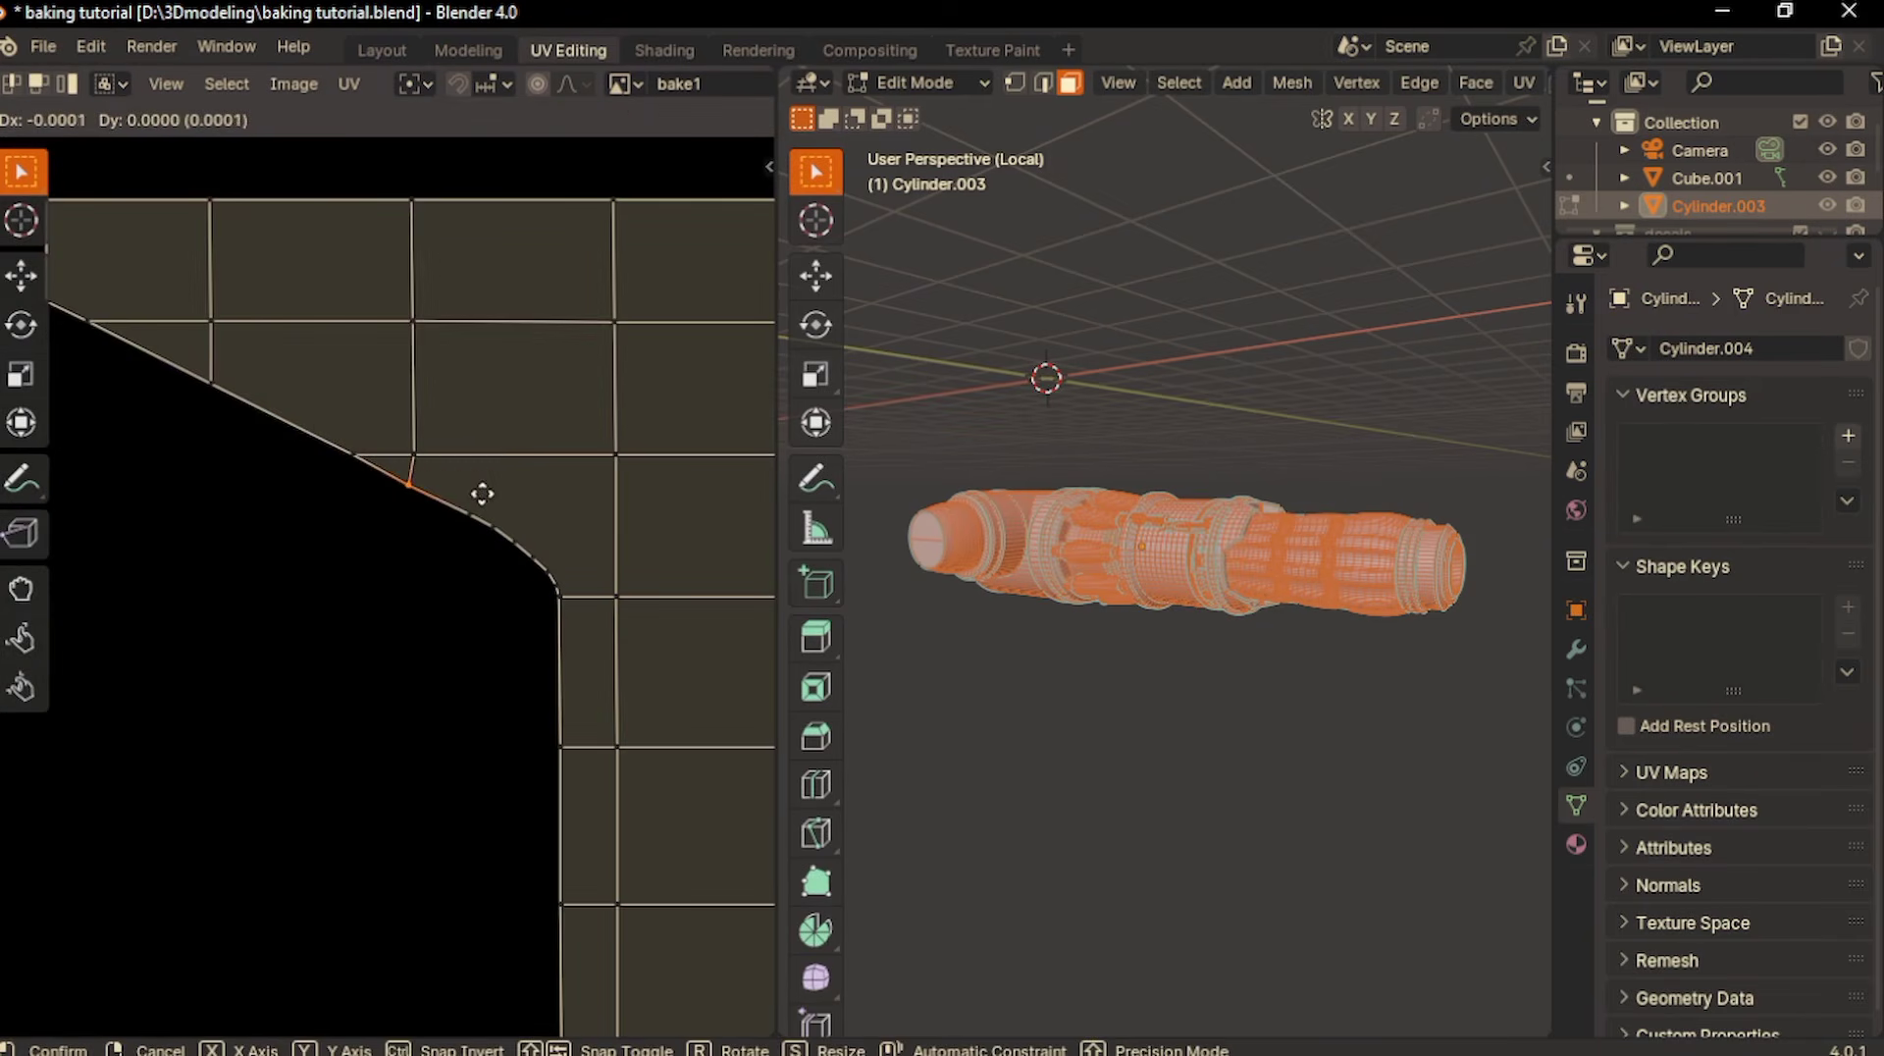
{"action": "left_click", "coordinate": [482, 494]}
{"action": "scroll", "coordinate": [493, 498], "scroll_direction": "up", "scroll_amount": 1}
{"action": "left_click", "coordinate": [499, 498]}
{"action": "key", "text": "g"}
{"action": "left_click", "coordinate": [467, 480]}
{"action": "left_click", "coordinate": [526, 514]}
{"action": "key", "text": "g"}
{"action": "left_click", "coordinate": [509, 493]}
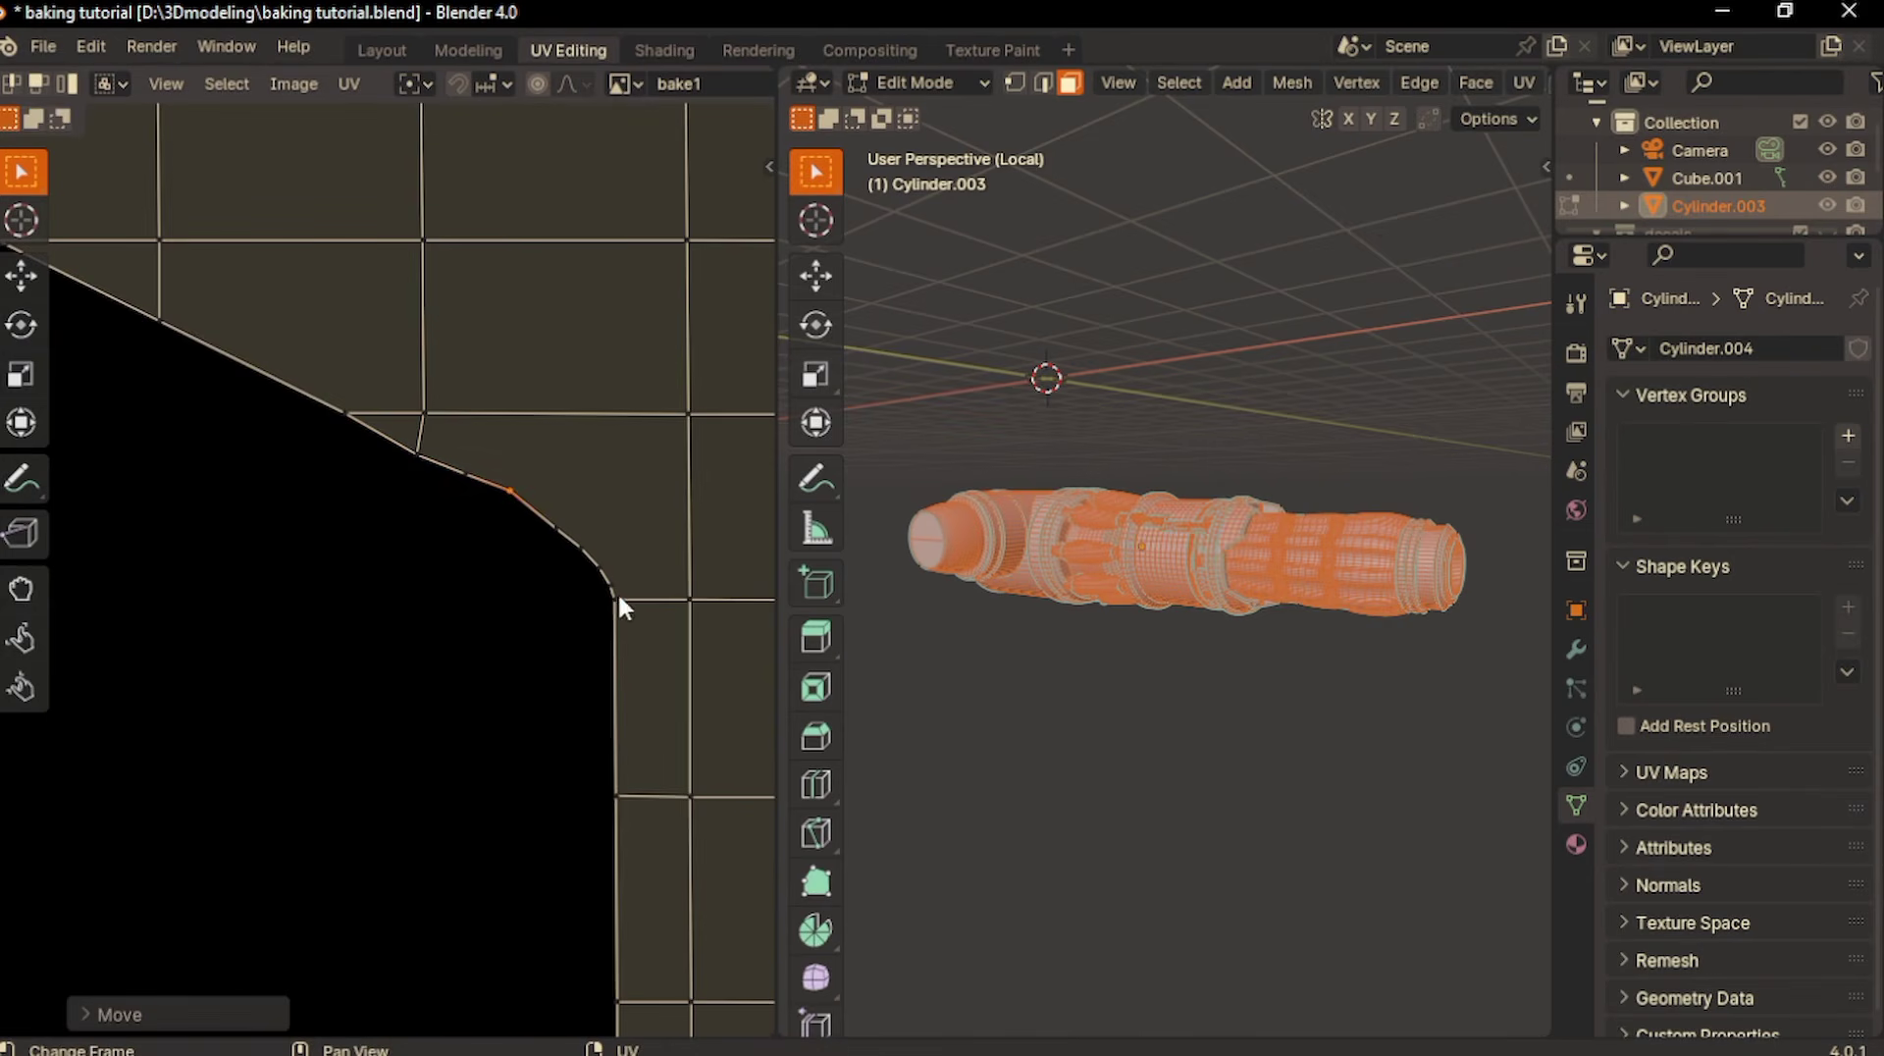
- Reposition the UV vertices around the island's rounded corner, where the slanted edge meets the vertical edge
{"action": "left_click", "coordinate": [620, 596]}
{"action": "key", "text": "g"}
{"action": "left_click", "coordinate": [604, 604]}
{"action": "scroll", "coordinate": [622, 598], "scroll_direction": "up", "scroll_amount": 2}
{"action": "middle_click_drag", "start_coordinate": [628, 597], "coordinate": [487, 565]}
{"action": "left_click", "coordinate": [480, 565]}
{"action": "key", "text": "g"}
{"action": "left_click", "coordinate": [483, 631]}
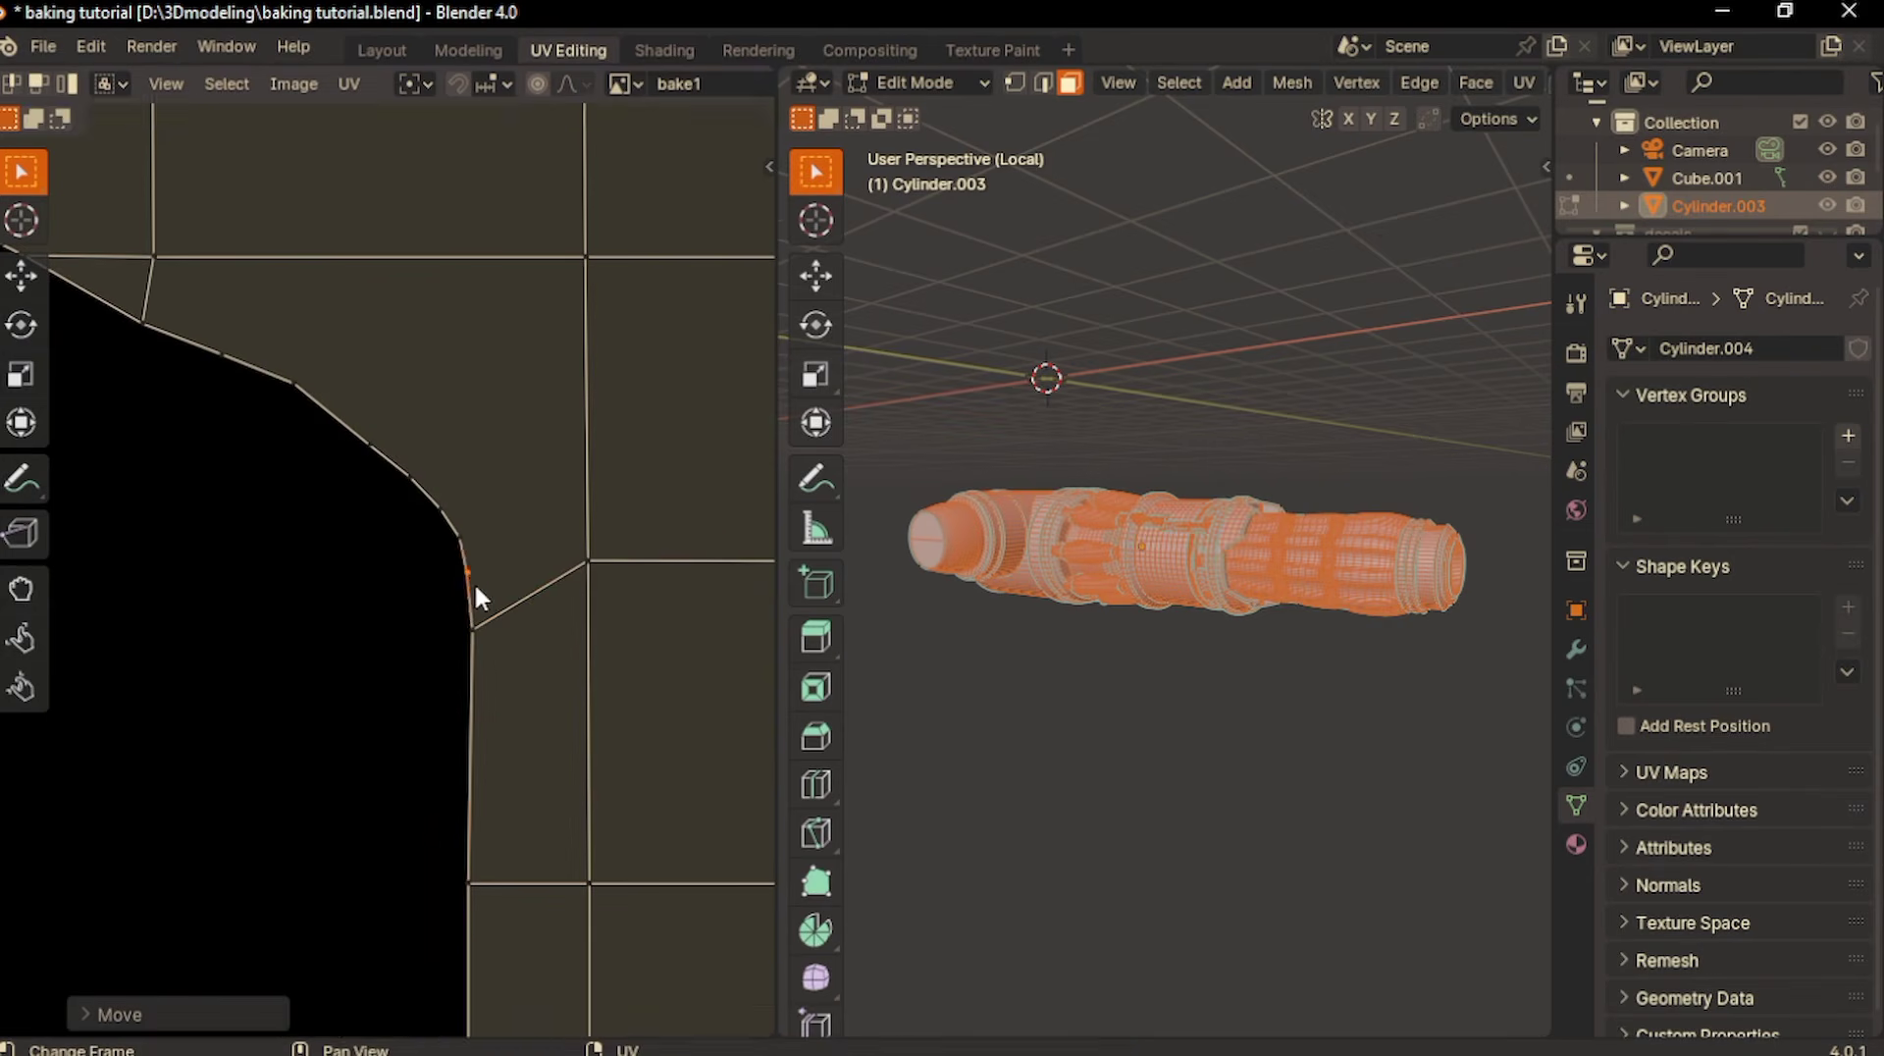
- Select the overlapping UVs again and move two UV vertices upward at the notched island's other rounded corner
{"action": "scroll", "coordinate": [476, 589], "scroll_direction": "down", "scroll_amount": 10}
{"action": "left_click", "coordinate": [294, 83]}
{"action": "mouse_move", "coordinate": [226, 84]}
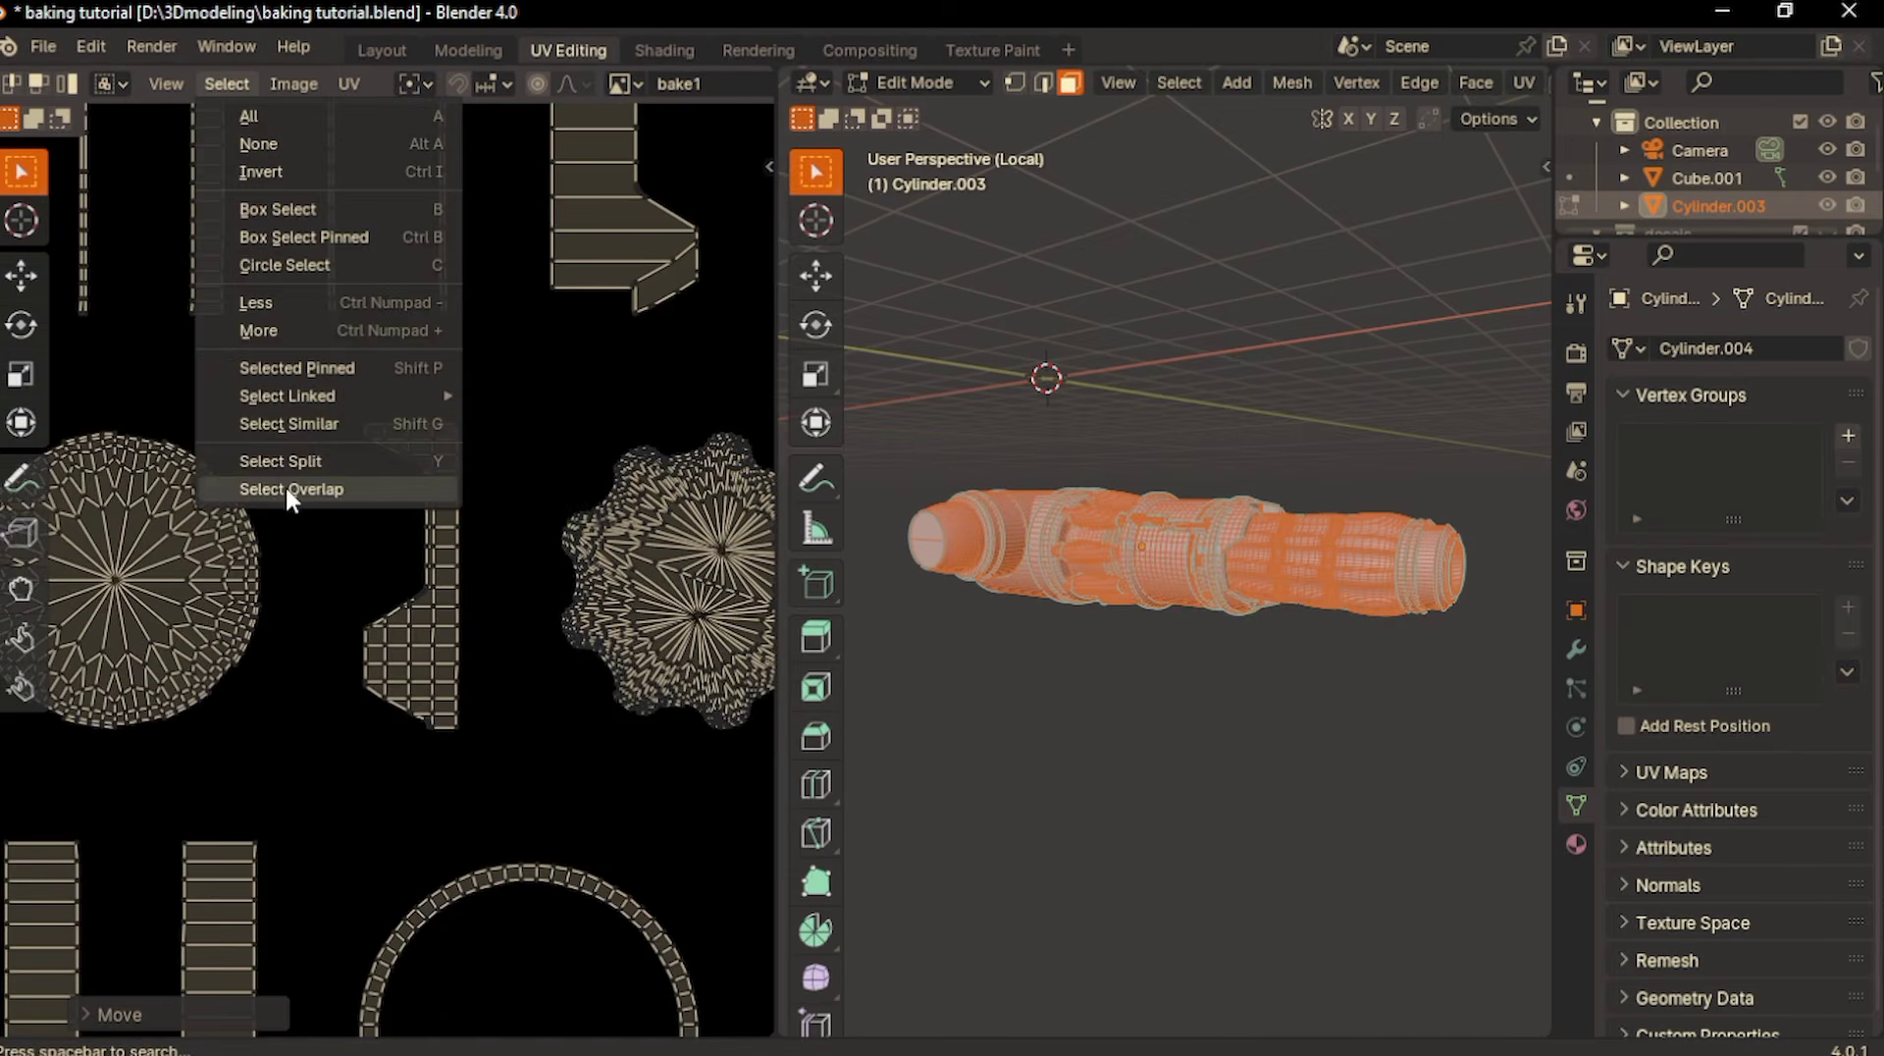
{"action": "left_click", "coordinate": [288, 493]}
{"action": "scroll", "coordinate": [422, 604], "scroll_direction": "up", "scroll_amount": 12}
{"action": "left_click", "coordinate": [508, 340]}
{"action": "key", "text": "g"}
{"action": "left_click", "coordinate": [509, 291]}
{"action": "left_click", "coordinate": [599, 328]}
{"action": "key", "text": "g"}
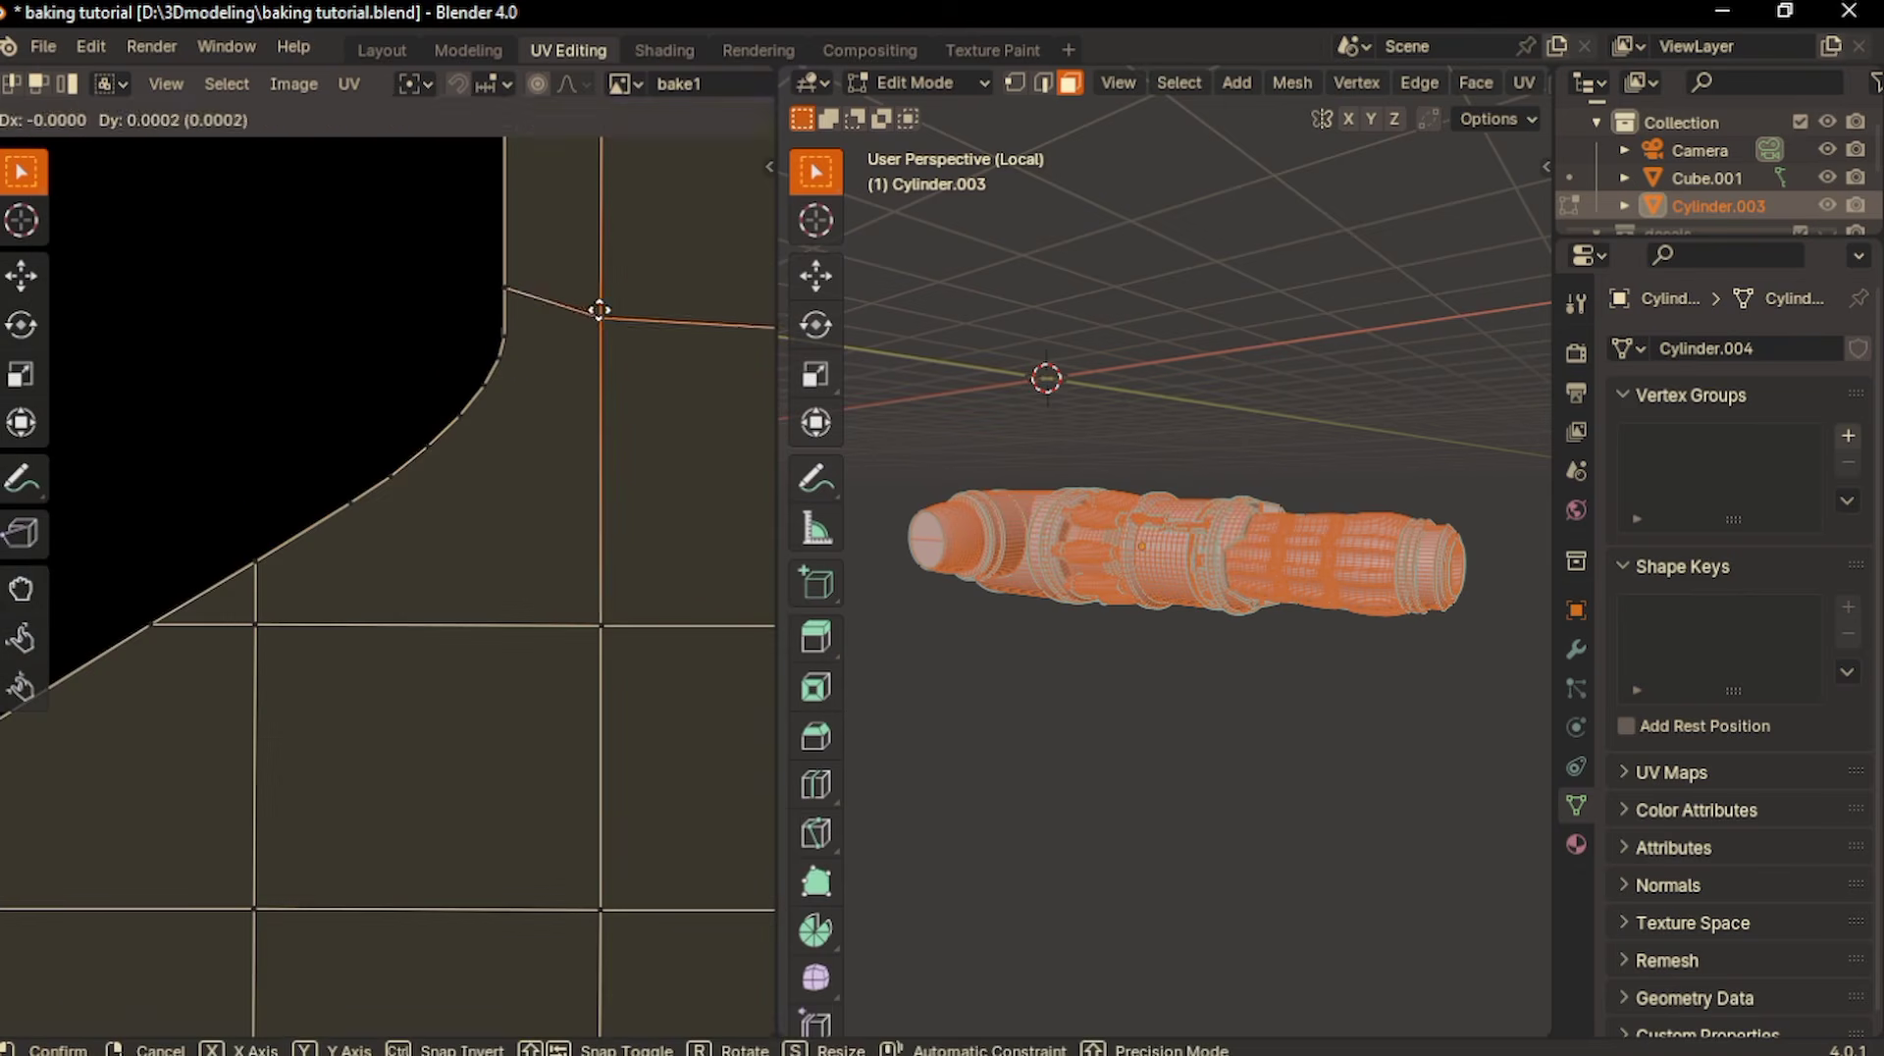
{"action": "left_click", "coordinate": [600, 300]}
- Reselect the overlapping UVs and shift the UV vertices at the next overlap along the notched island's edge
{"action": "left_click", "coordinate": [294, 83]}
{"action": "left_click", "coordinate": [227, 83]}
{"action": "left_click", "coordinate": [265, 481]}
{"action": "scroll", "coordinate": [265, 479], "scroll_direction": "down", "scroll_amount": 9}
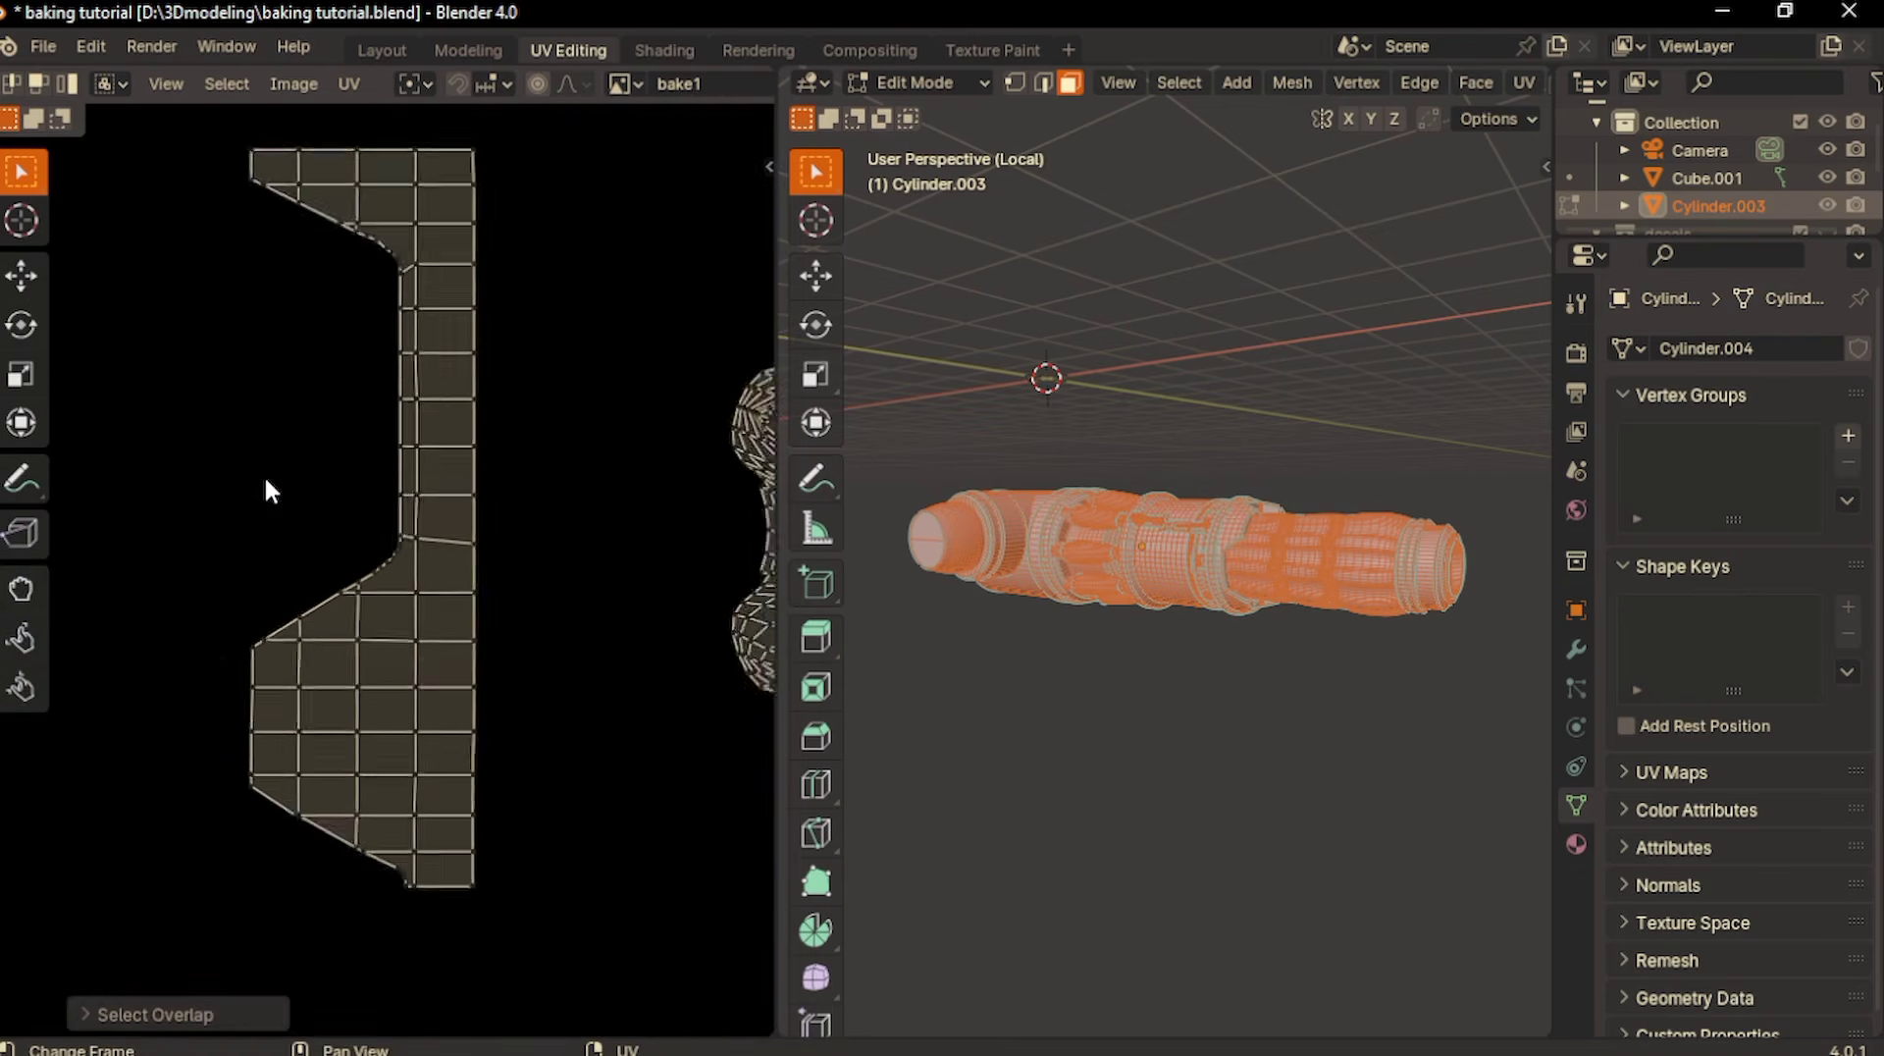
{"action": "scroll", "coordinate": [265, 481], "scroll_direction": "down", "scroll_amount": 10}
{"action": "scroll", "coordinate": [265, 481], "scroll_direction": "up", "scroll_amount": 12}
{"action": "scroll", "coordinate": [460, 777], "scroll_direction": "up", "scroll_amount": 4}
{"action": "left_click", "coordinate": [460, 777]}
{"action": "key", "text": "g"}
{"action": "left_click", "coordinate": [461, 755]}
{"action": "middle_click_drag", "start_coordinate": [473, 502], "coordinate": [398, 571]}
{"action": "left_click", "coordinate": [397, 591]}
{"action": "key", "text": "g"}
{"action": "left_click", "coordinate": [396, 599]}
{"action": "scroll", "coordinate": [396, 598], "scroll_direction": "down", "scroll_amount": 13}
- Select the remaining overlapping UVs and move the upper and lower vertices near the left end of the curved strip island
{"action": "left_click", "coordinate": [226, 83]}
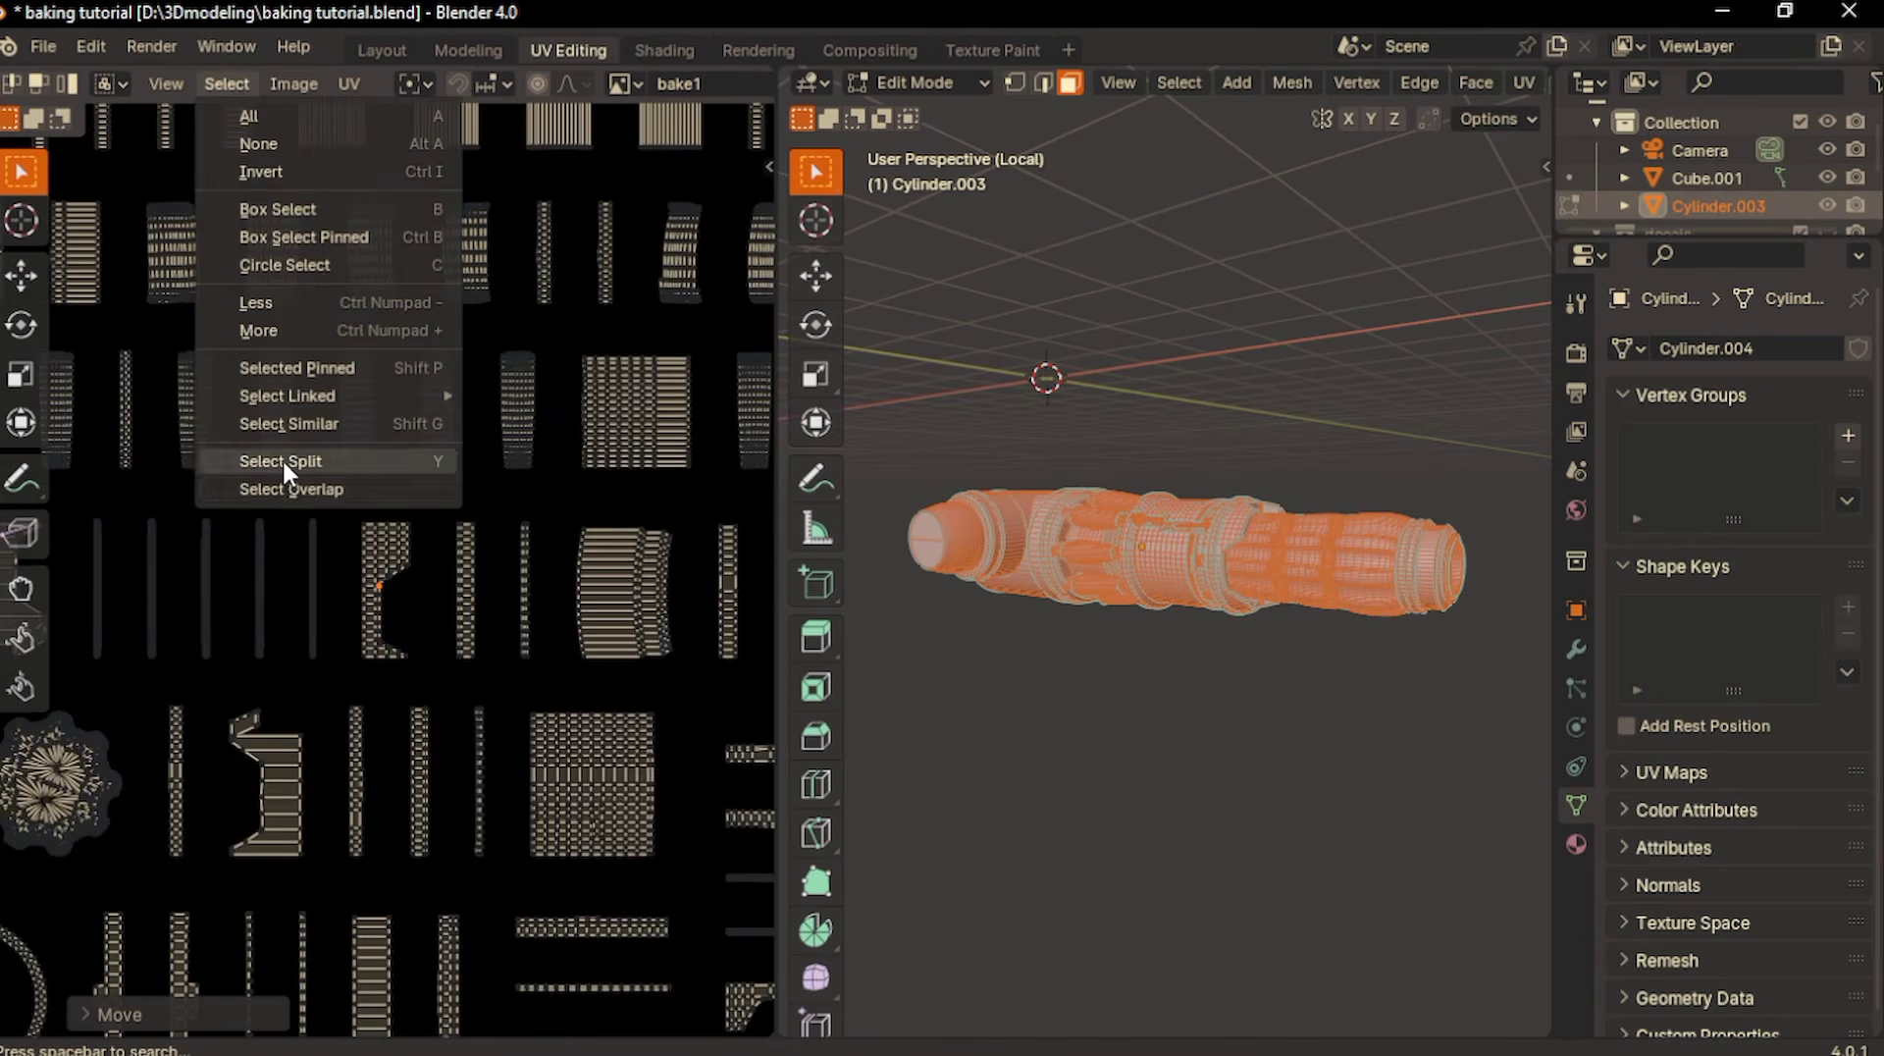
{"action": "left_click", "coordinate": [285, 488]}
{"action": "scroll", "coordinate": [284, 487], "scroll_direction": "down", "scroll_amount": 3}
{"action": "scroll", "coordinate": [285, 488], "scroll_direction": "up", "scroll_amount": 10}
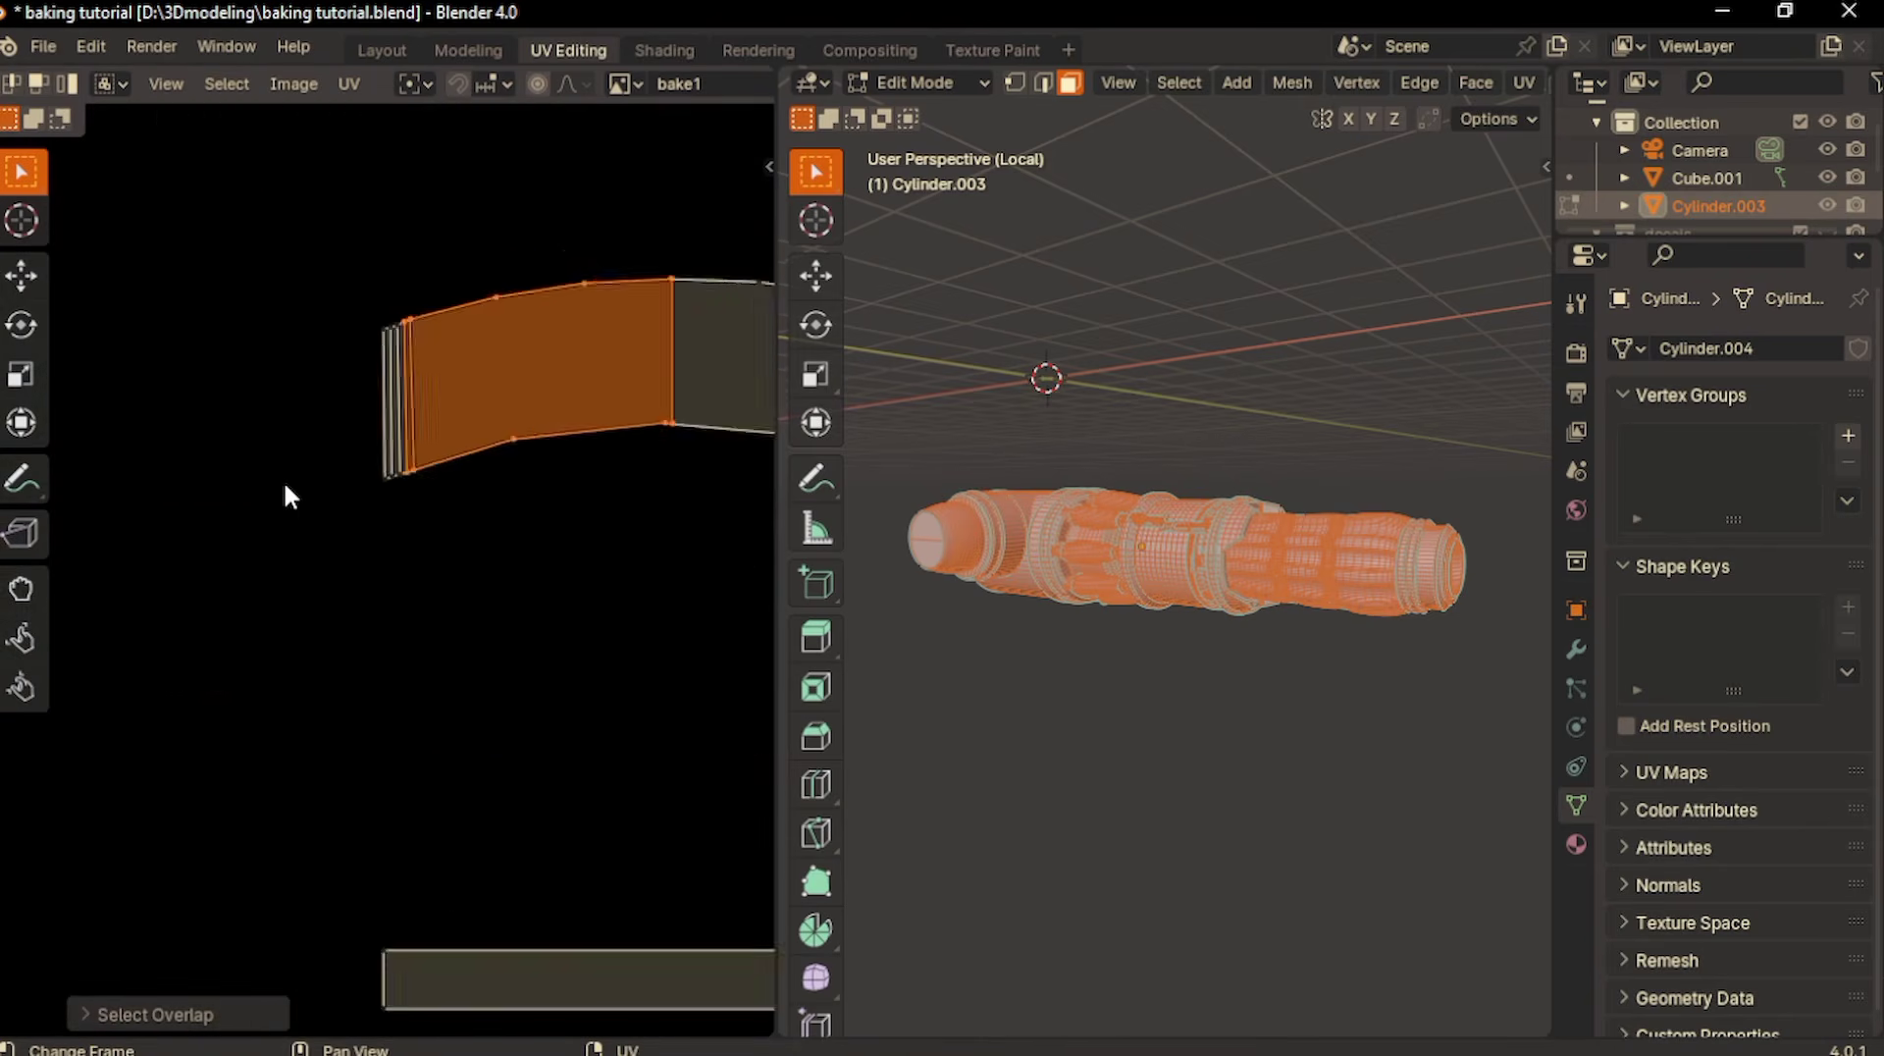
{"action": "scroll", "coordinate": [419, 324], "scroll_direction": "up", "scroll_amount": 4}
{"action": "left_click", "coordinate": [361, 466]}
{"action": "key", "text": "g"}
{"action": "left_click", "coordinate": [386, 455]}
{"action": "left_click", "coordinate": [362, 829]}
{"action": "key", "text": "g"}
{"action": "left_click", "coordinate": [363, 823]}
- Adjust the position of the upper UV vertex beside the narrow faces at the curved strip's left end
{"action": "scroll", "coordinate": [363, 821], "scroll_direction": "down", "scroll_amount": 3}
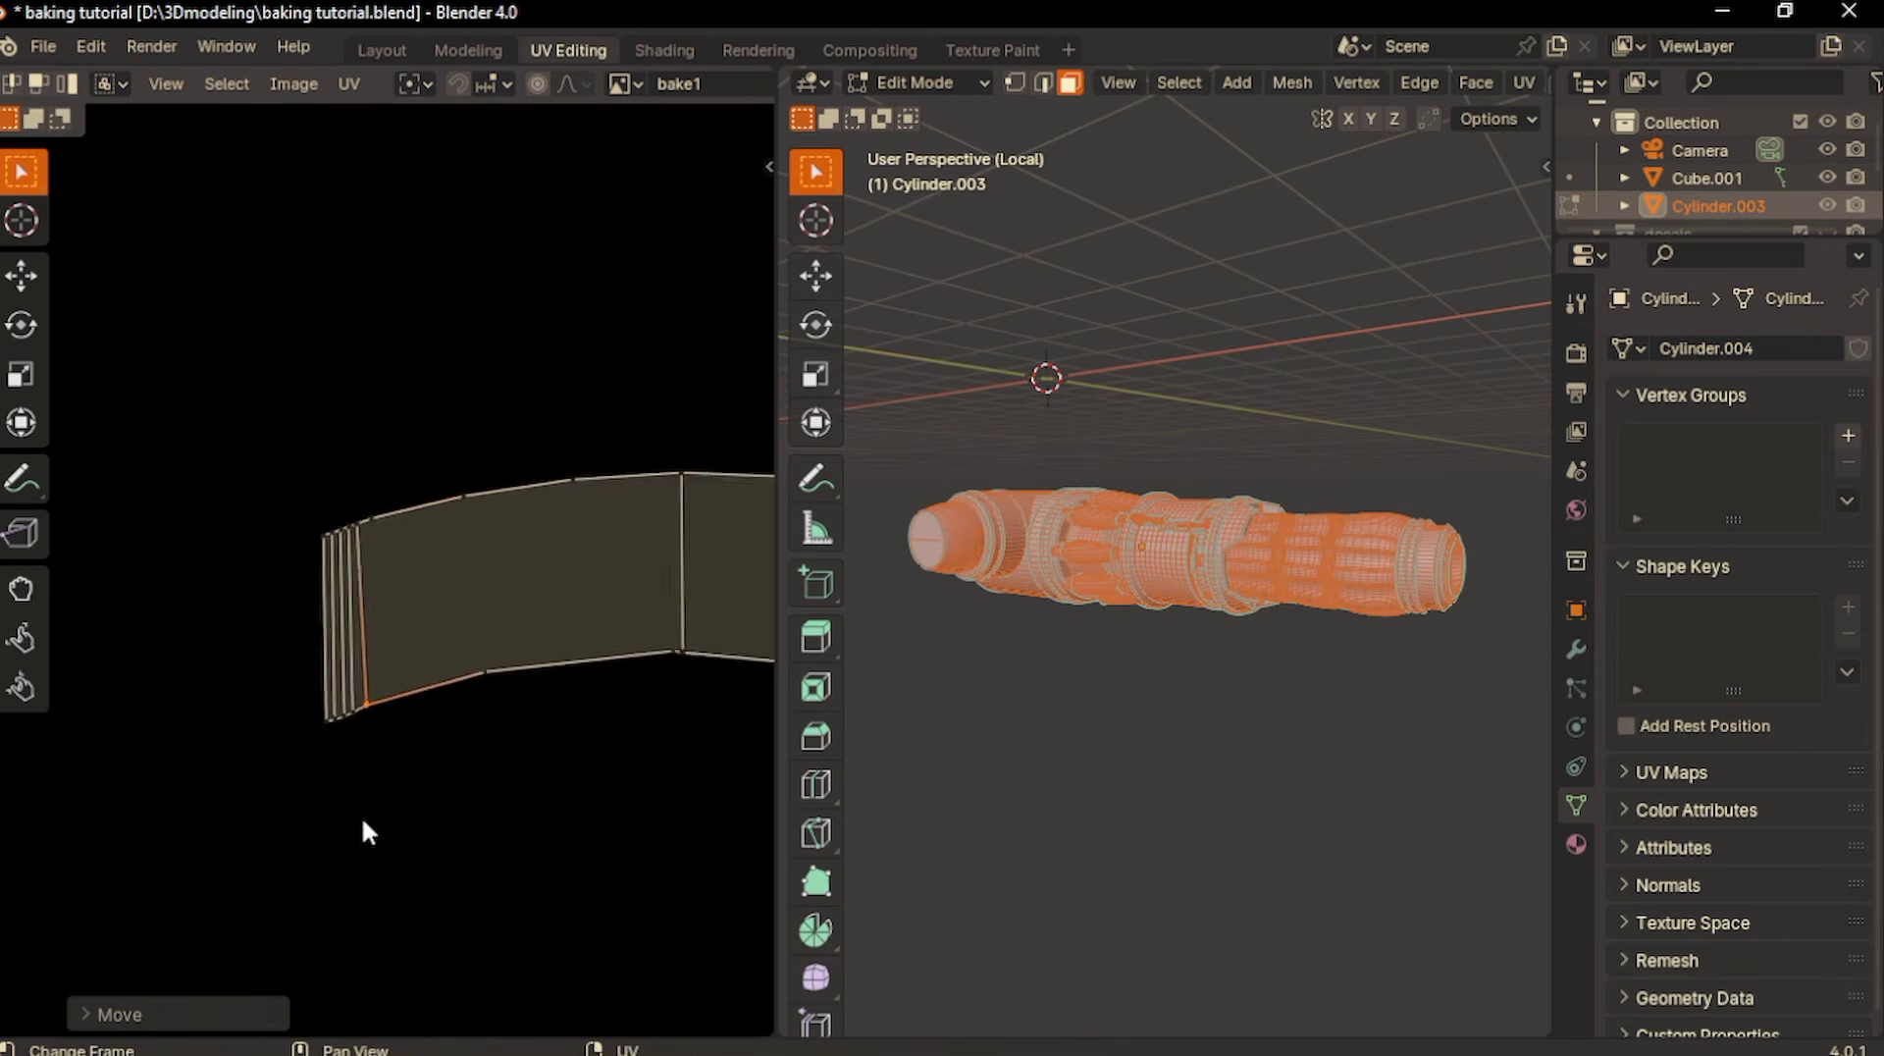
{"action": "scroll", "coordinate": [363, 824], "scroll_direction": "down", "scroll_amount": 6}
{"action": "scroll", "coordinate": [364, 824], "scroll_direction": "up", "scroll_amount": 8}
{"action": "left_click", "coordinate": [356, 643]}
{"action": "key", "text": "g"}
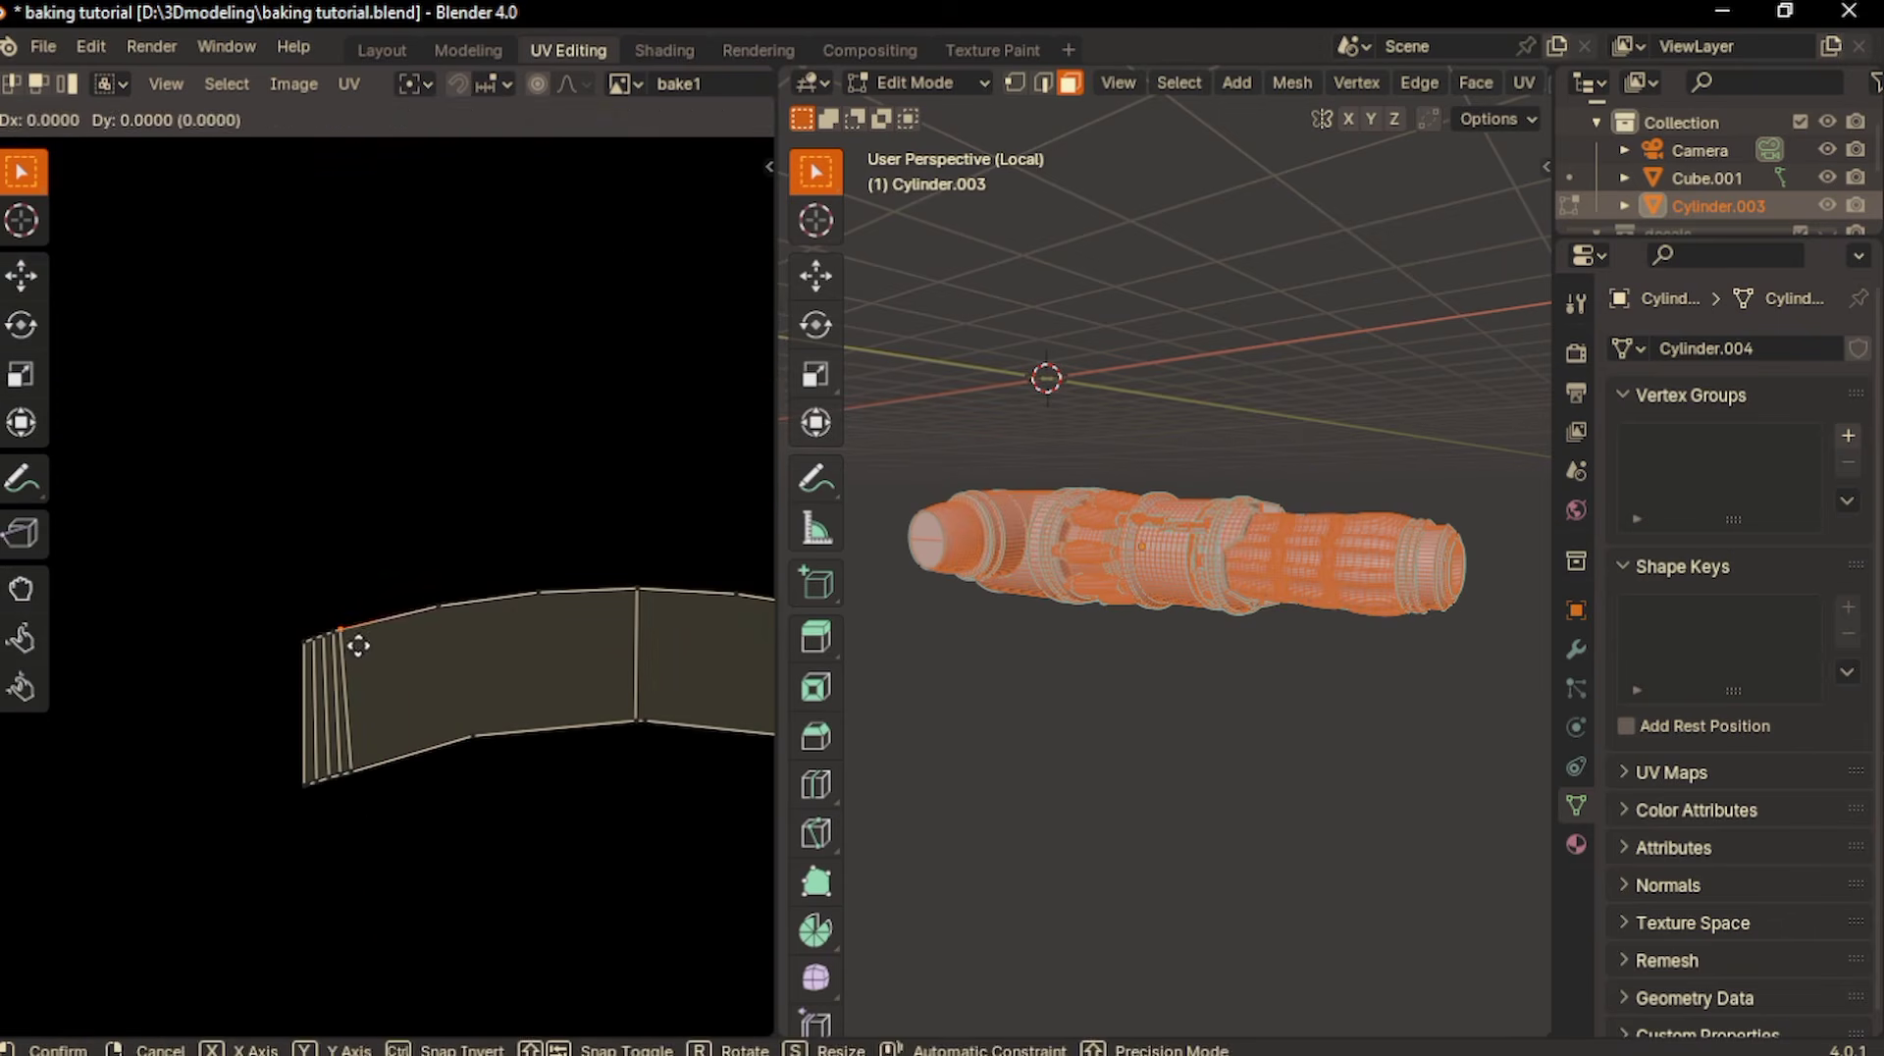
{"action": "left_click", "coordinate": [359, 643]}
- Recheck for overlapping UVs and move the upper vertices beside the narrow faces at the curved strip's right end
{"action": "left_click", "coordinate": [236, 85]}
{"action": "left_click", "coordinate": [326, 489]}
{"action": "scroll", "coordinate": [326, 488], "scroll_direction": "down", "scroll_amount": 2}
{"action": "left_click", "coordinate": [228, 90]}
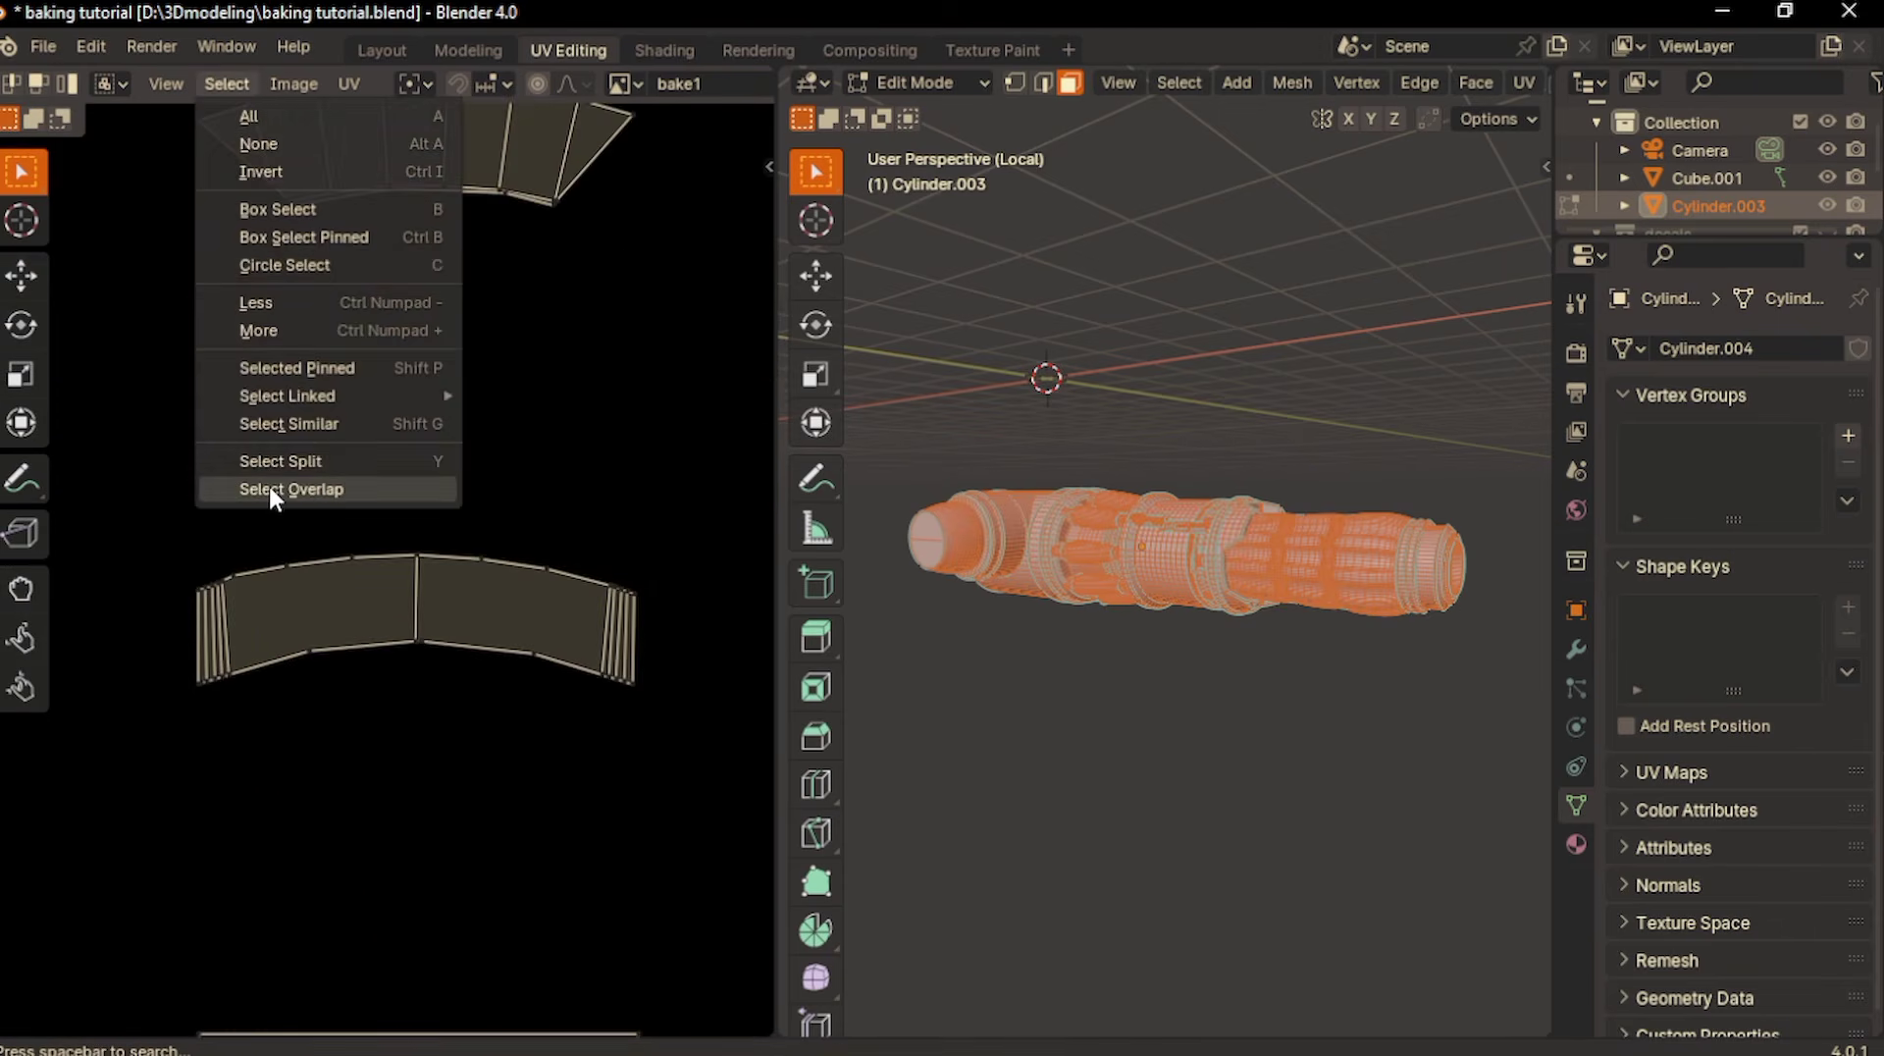
{"action": "left_click", "coordinate": [272, 491]}
{"action": "scroll", "coordinate": [467, 526], "scroll_direction": "up", "scroll_amount": 5}
{"action": "left_click", "coordinate": [475, 562]}
{"action": "key", "text": "g"}
{"action": "left_click", "coordinate": [473, 556]}
{"action": "scroll", "coordinate": [469, 563], "scroll_direction": "up", "scroll_amount": 2}
{"action": "left_click", "coordinate": [520, 531]}
{"action": "key", "text": "g"}
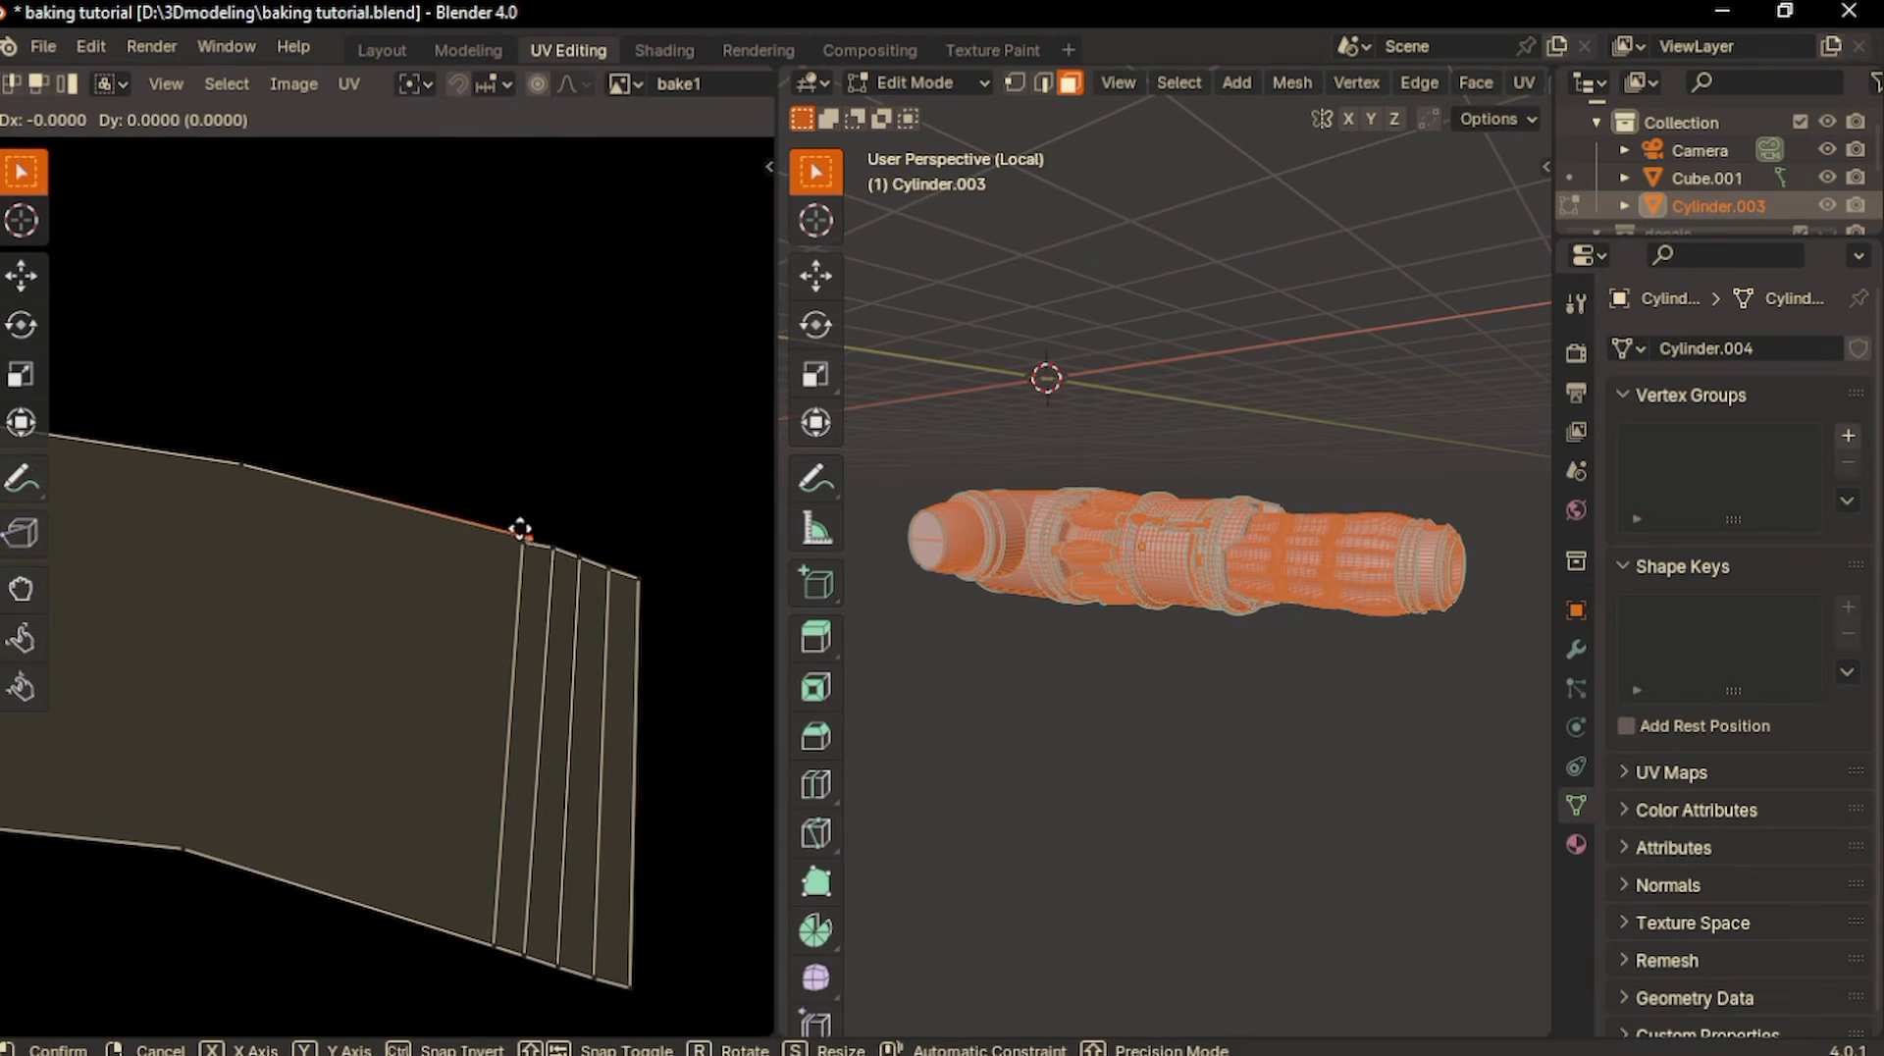
{"action": "left_click", "coordinate": [518, 530]}
- Fine-tune the upper UV vertex next to the narrow faces at the curved strip's right end
{"action": "scroll", "coordinate": [509, 526], "scroll_direction": "down", "scroll_amount": 4}
{"action": "scroll", "coordinate": [545, 615], "scroll_direction": "up", "scroll_amount": 4}
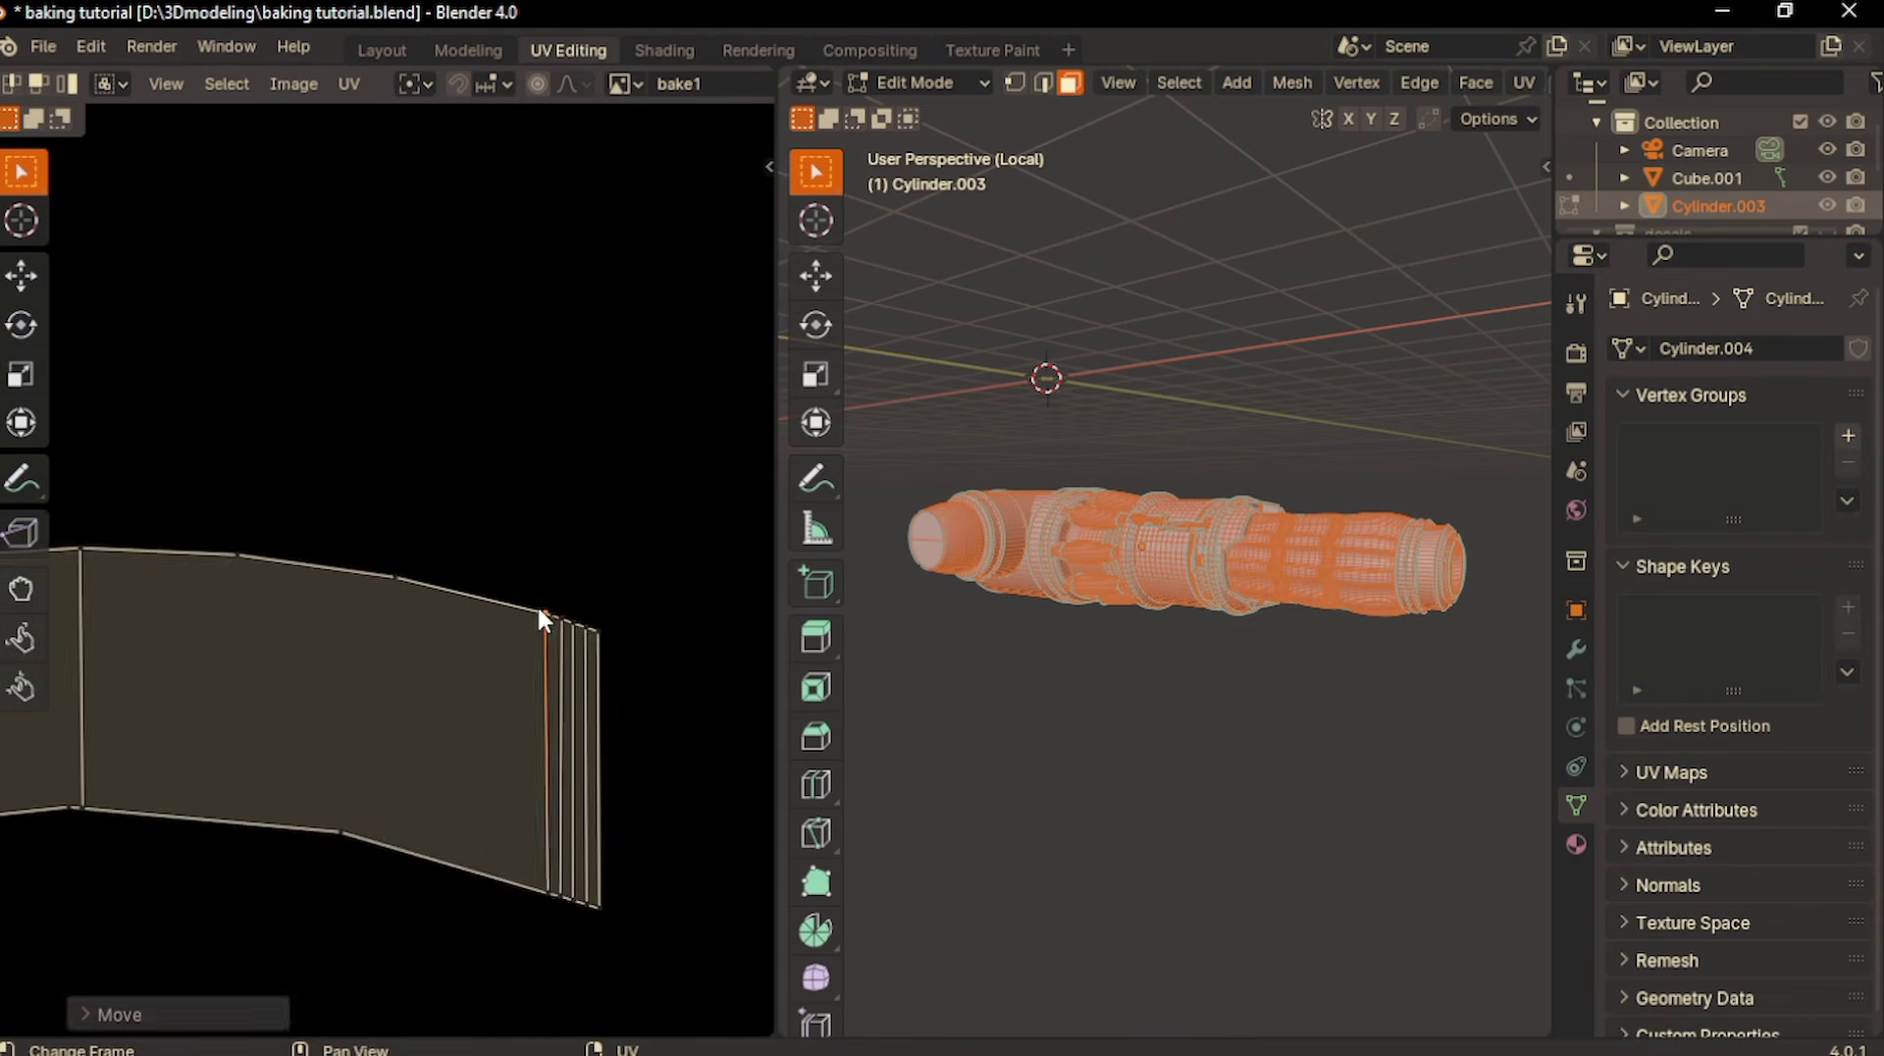
{"action": "scroll", "coordinate": [539, 610], "scroll_direction": "up", "scroll_amount": 4}
{"action": "left_click", "coordinate": [498, 631]}
{"action": "key", "text": "g"}
{"action": "left_click", "coordinate": [467, 619]}
- Check the whole UV layout for any remaining overlapping UVs
{"action": "scroll", "coordinate": [461, 609], "scroll_direction": "down", "scroll_amount": 4}
{"action": "left_click", "coordinate": [232, 87]}
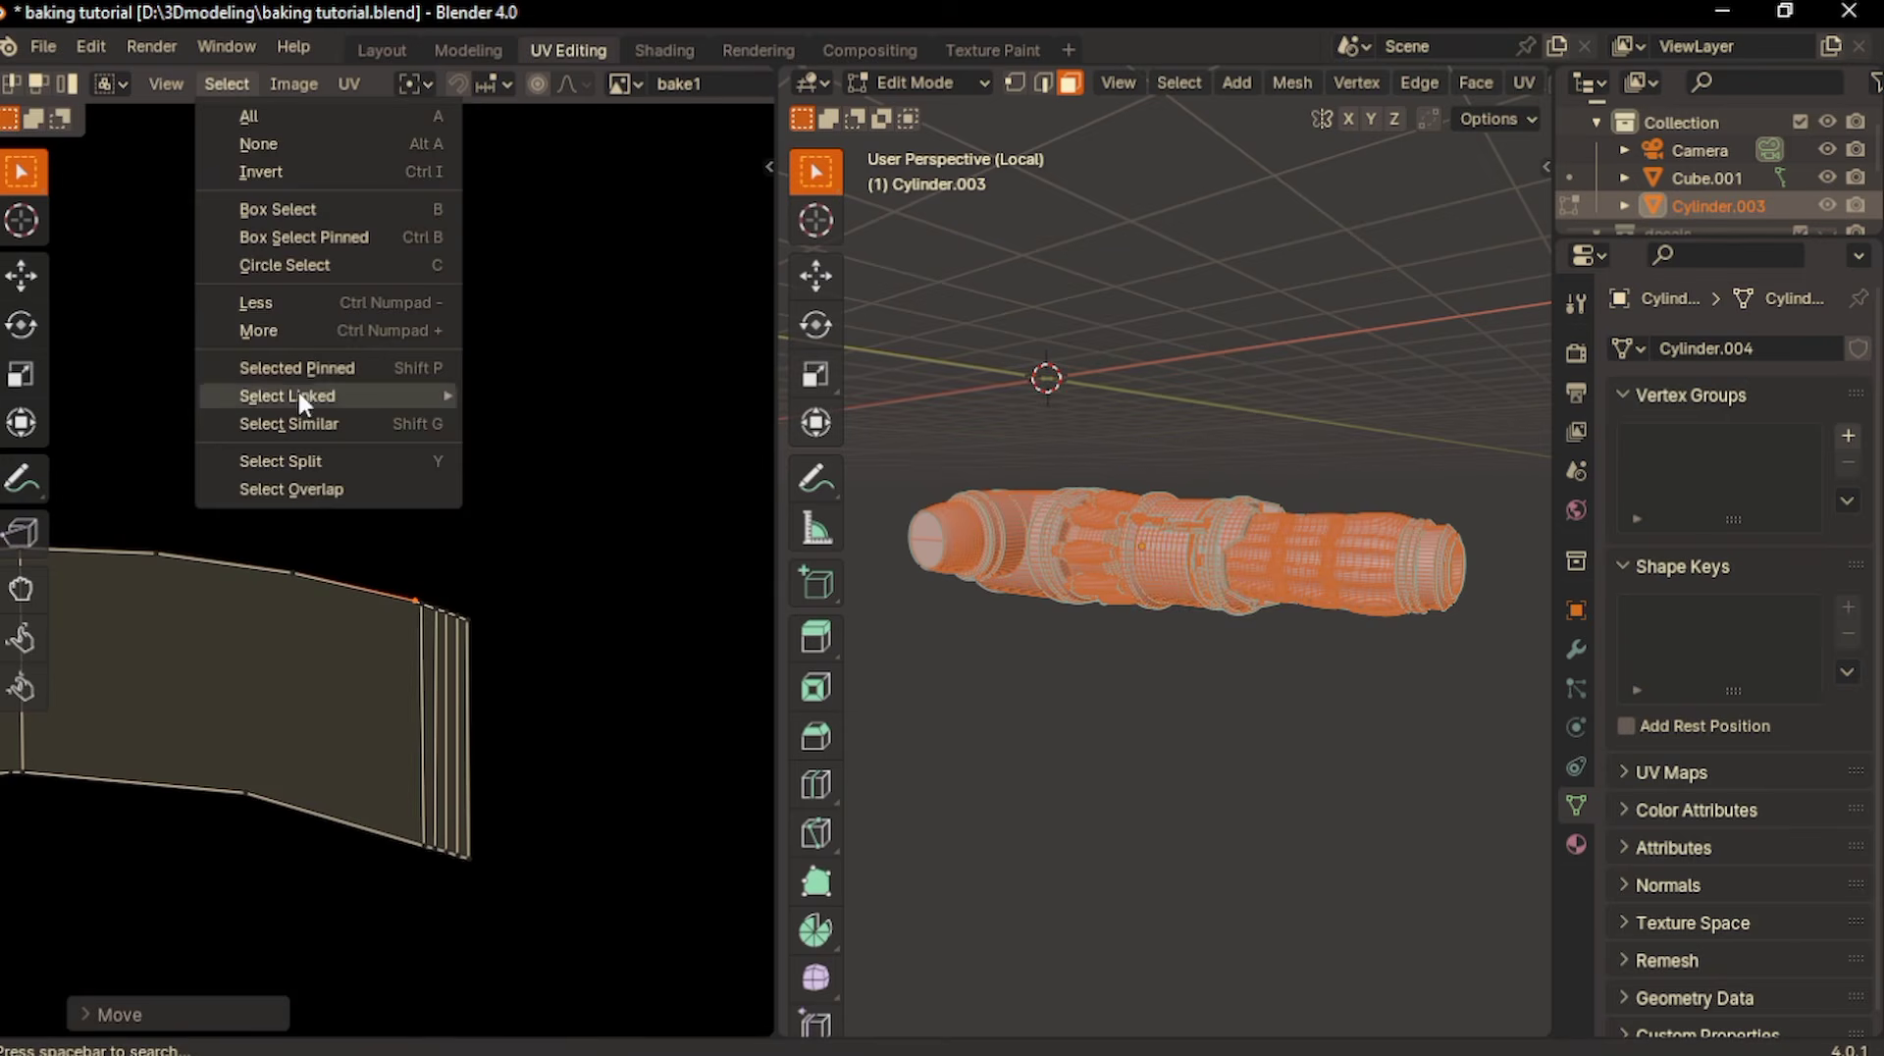
{"action": "left_click", "coordinate": [304, 491]}
{"action": "scroll", "coordinate": [304, 491], "scroll_direction": "down", "scroll_amount": 8}
- In the Shading workspace, copy the bake1 image texture node into the METAL_272727 material and place it above the edge wear frame
{"action": "left_click", "coordinate": [664, 50]}
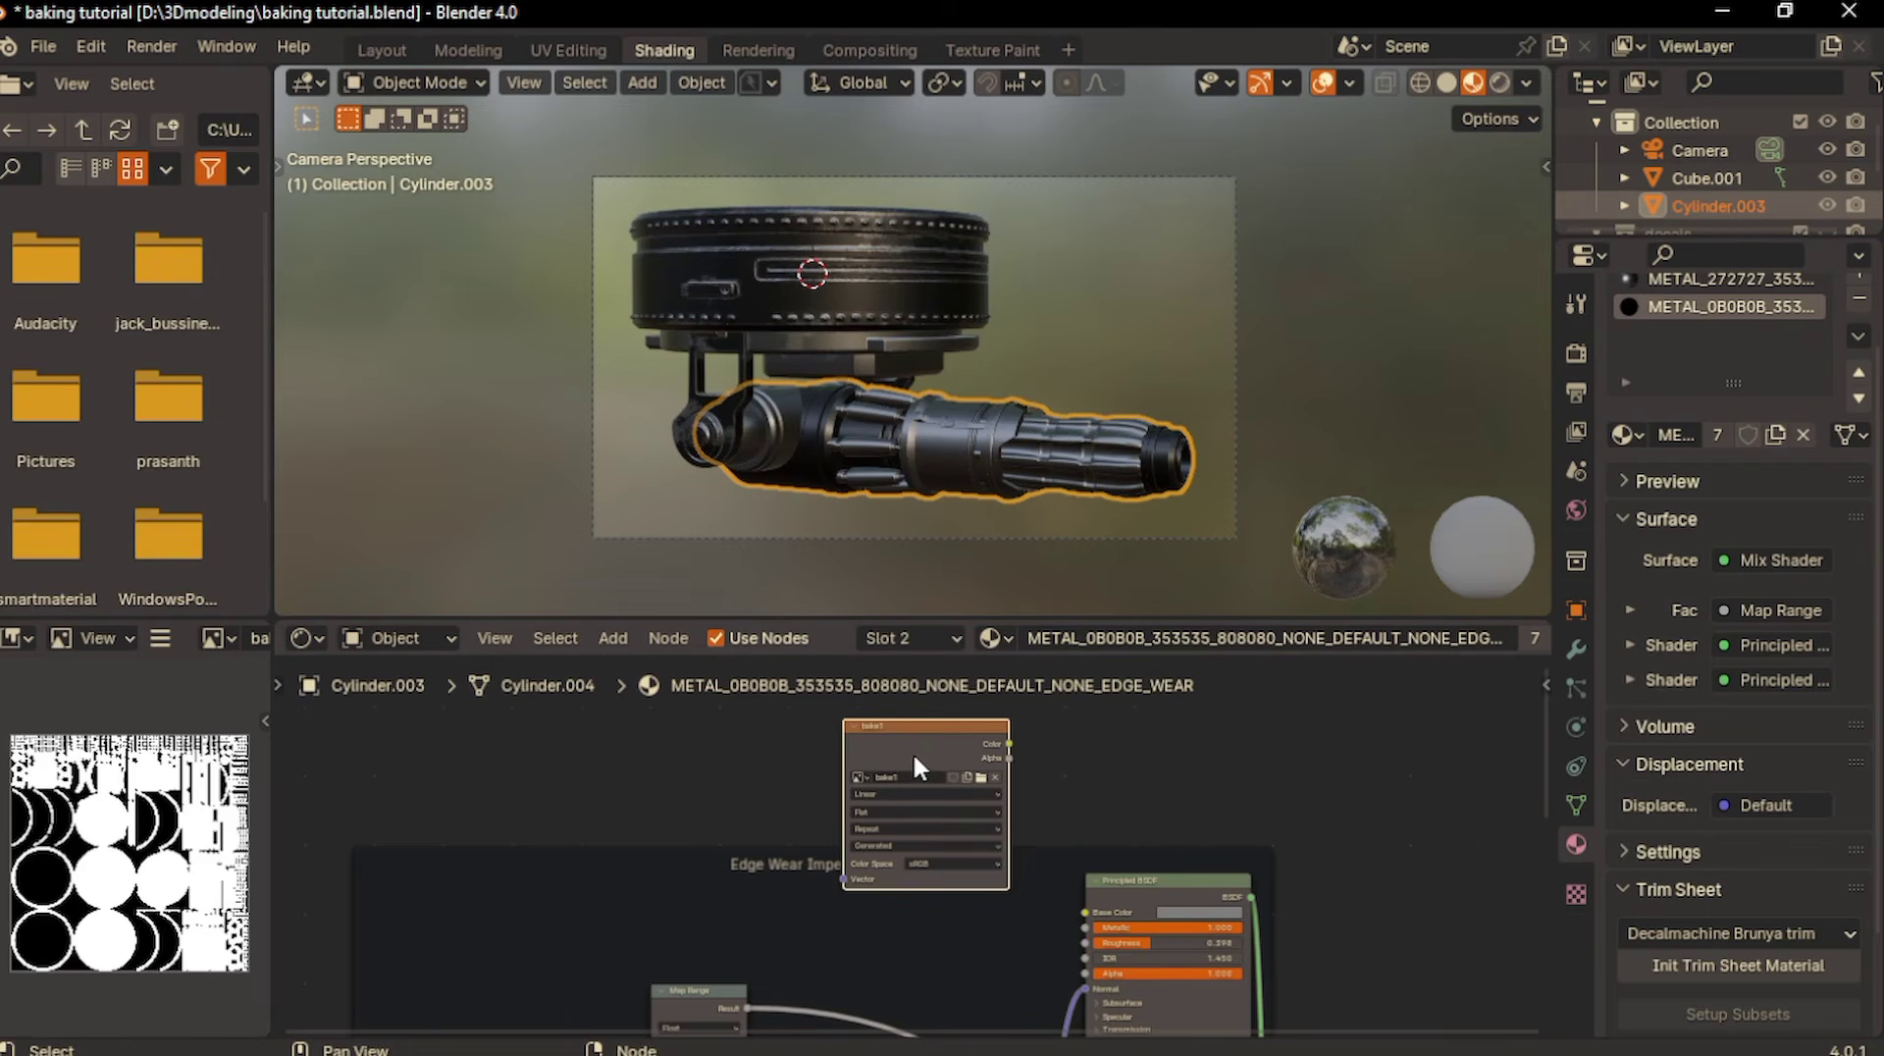
{"action": "left_click", "coordinate": [1697, 279]}
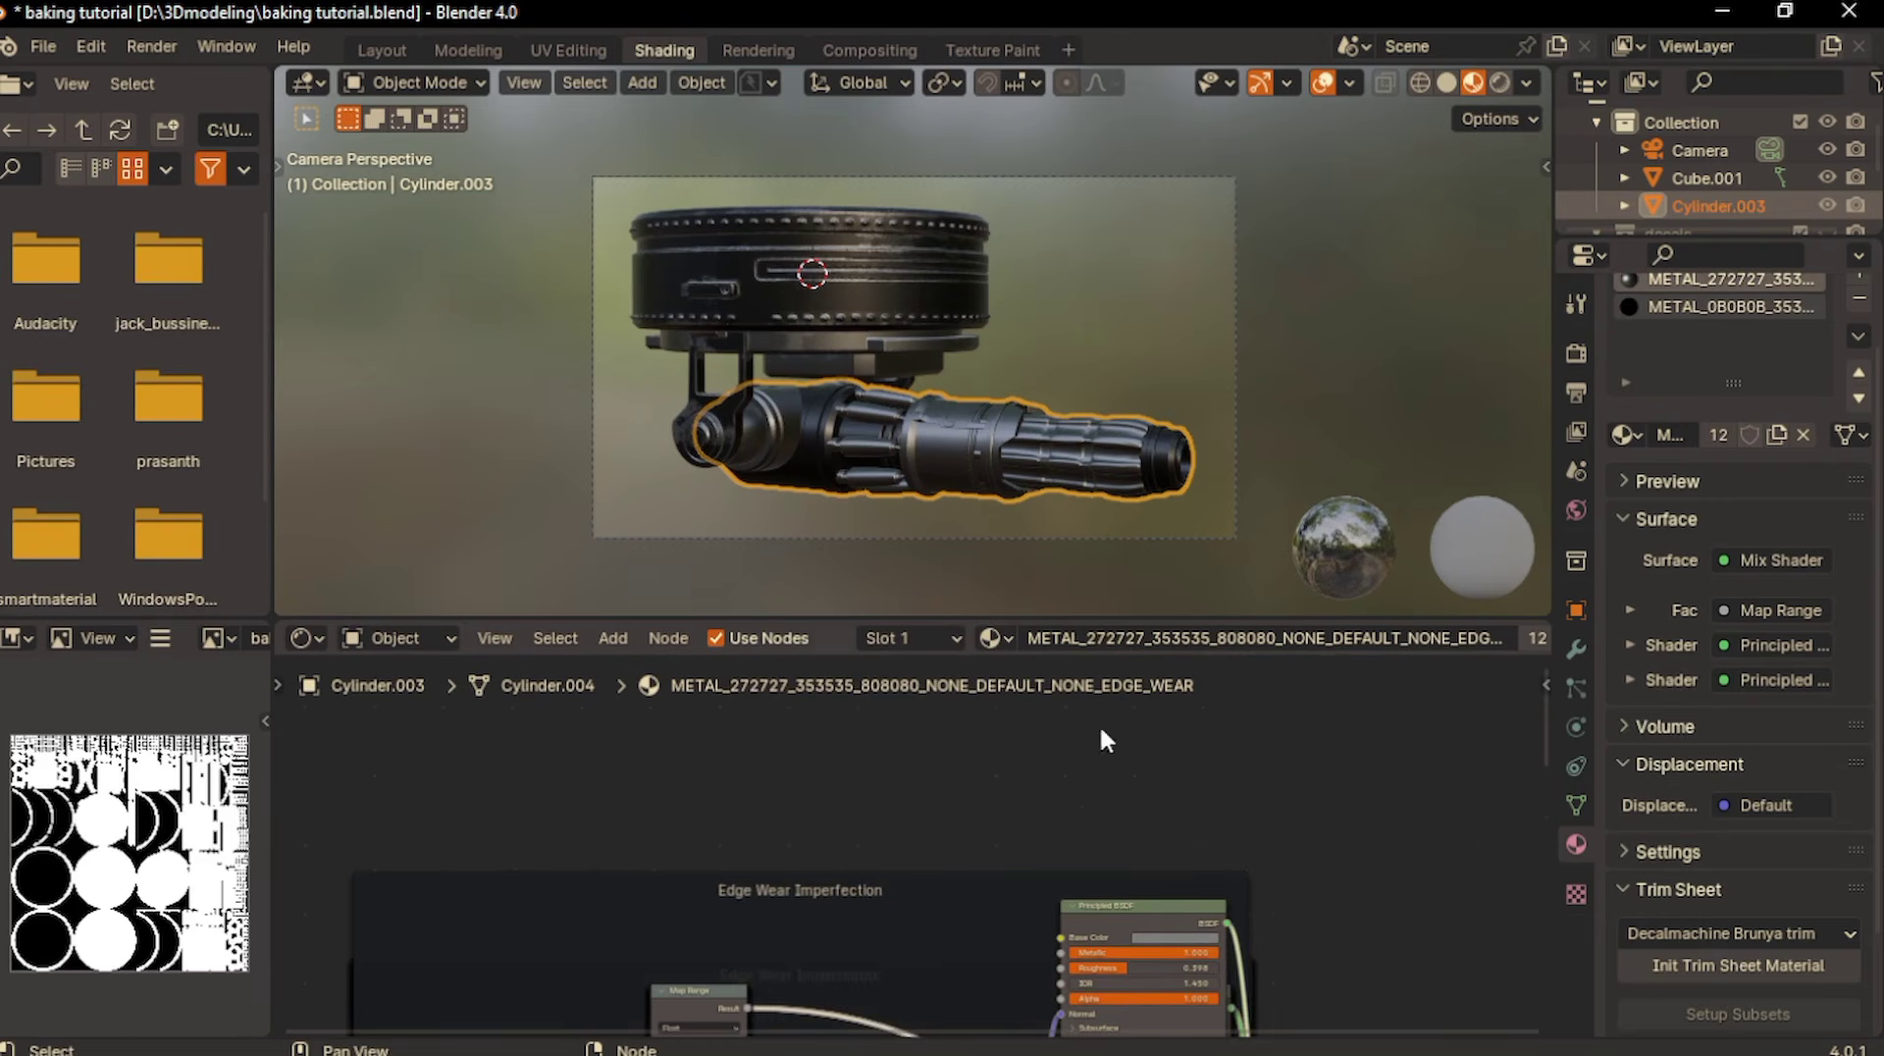
{"action": "left_click", "coordinate": [974, 746]}
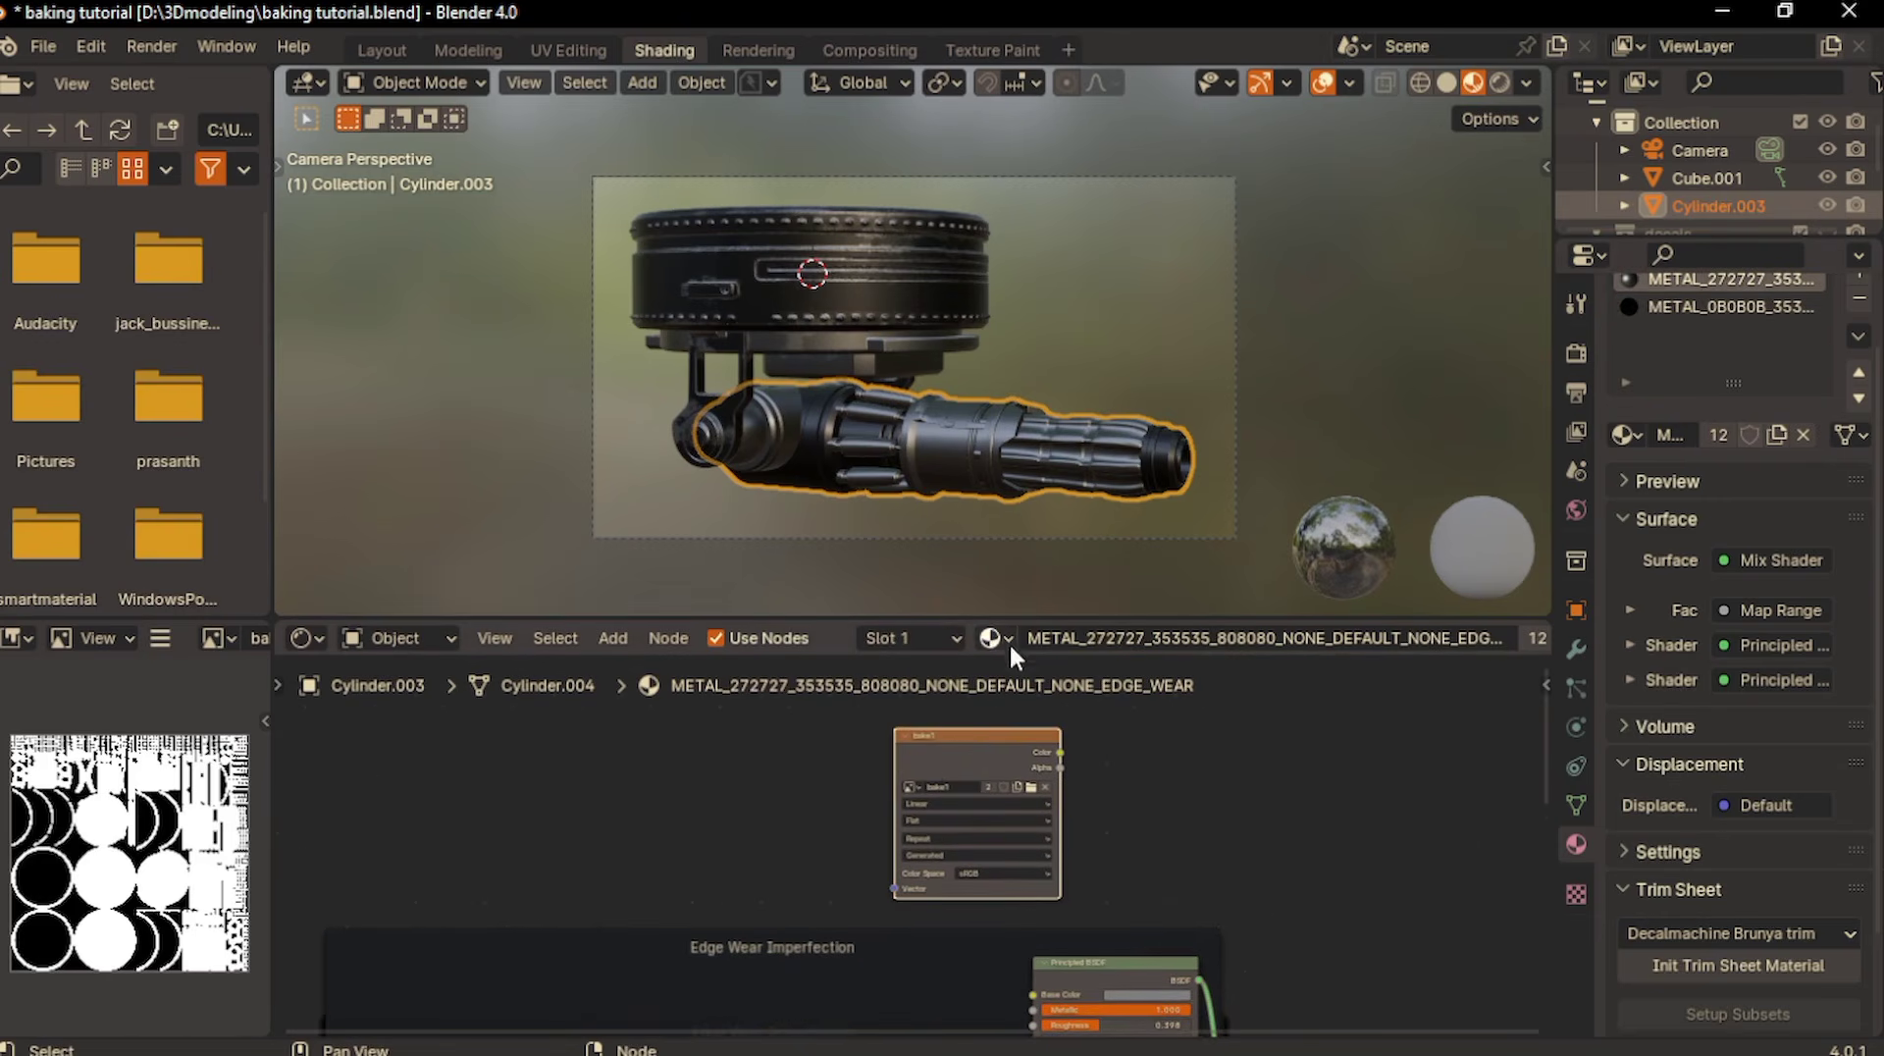
{"action": "left_click_drag", "start_coordinate": [938, 762], "coordinate": [868, 787]}
- Set Metallic to 0 on the Principled BSDF nodes of the METAL_272727 and METAL_0B0B0B materials
{"action": "left_click", "coordinate": [1703, 307]}
{"action": "middle_click_drag", "start_coordinate": [1373, 982], "coordinate": [1281, 809]}
{"action": "left_click_drag", "start_coordinate": [1146, 881], "coordinate": [1159, 832]}
{"action": "middle_click_drag", "start_coordinate": [1139, 760], "coordinate": [1143, 867]}
{"action": "scroll", "coordinate": [1143, 867], "scroll_direction": "down", "scroll_amount": 1}
{"action": "left_click_drag", "start_coordinate": [1276, 985], "coordinate": [1289, 952]}
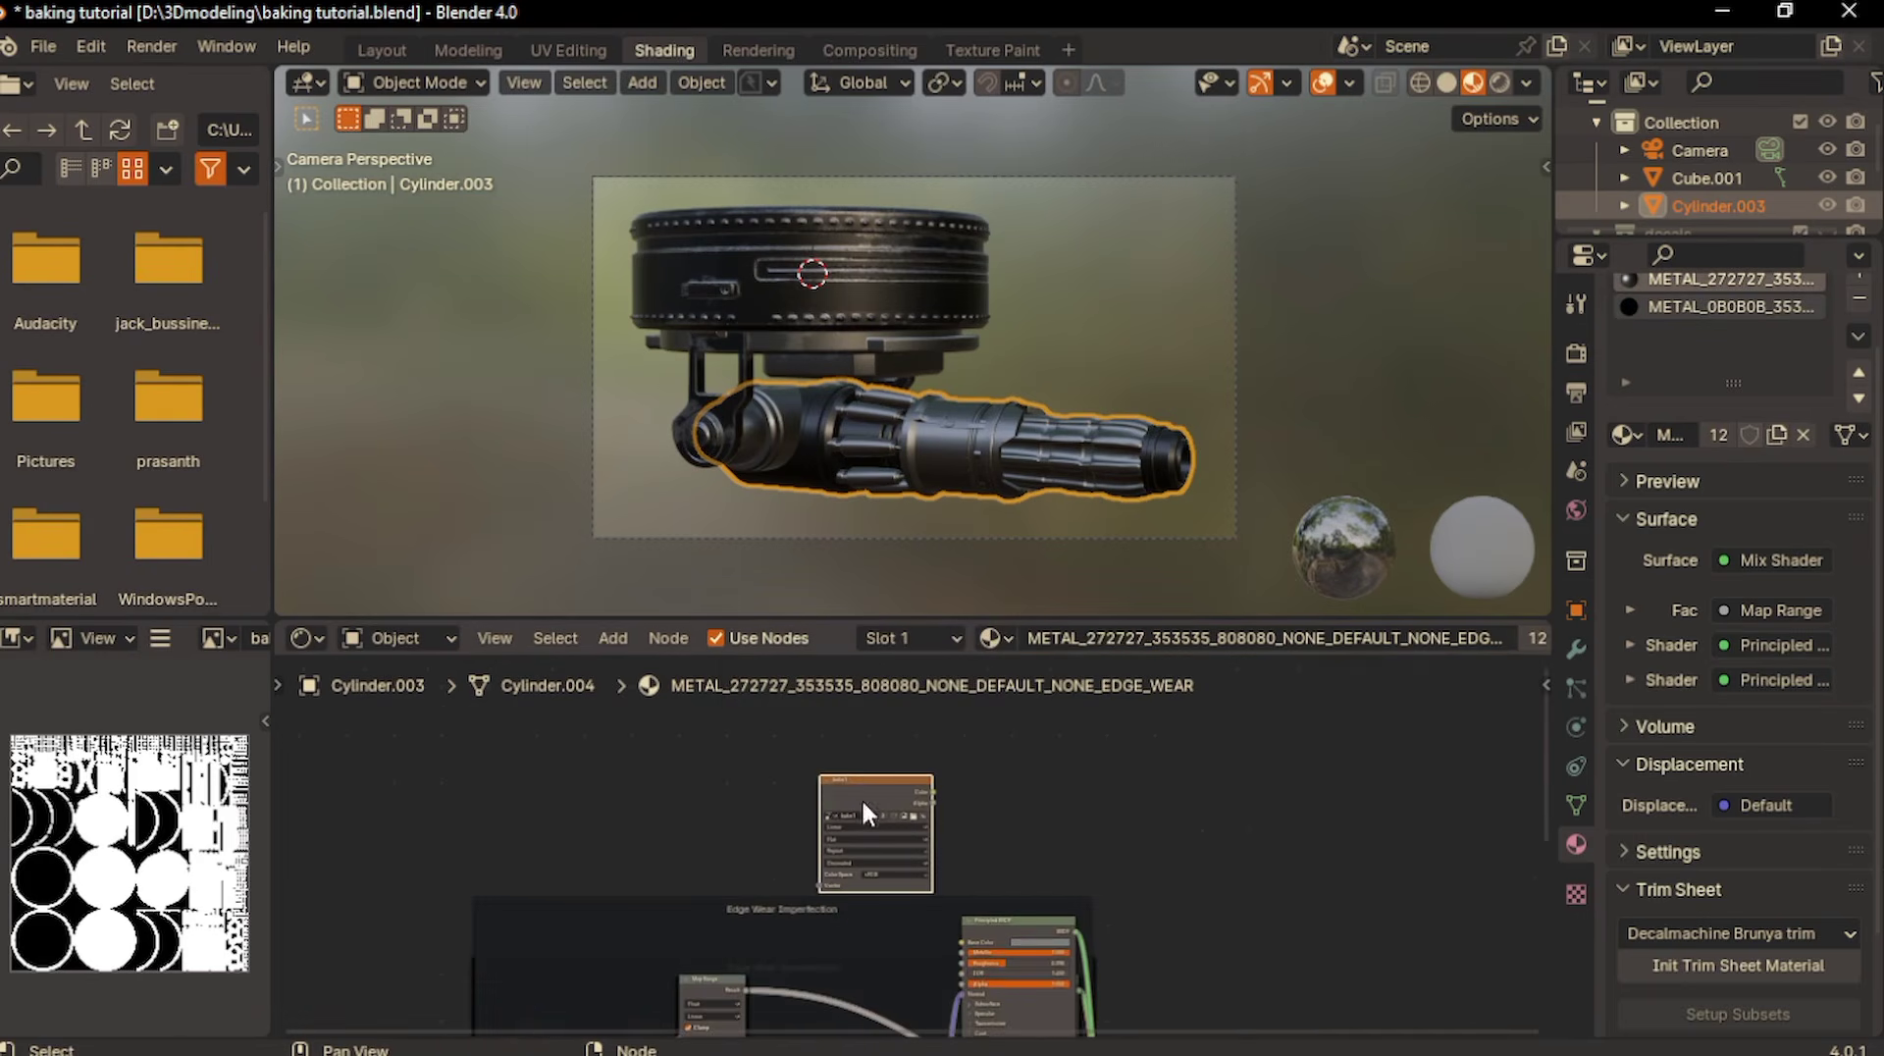
{"action": "scroll", "coordinate": [1092, 797], "scroll_direction": "up", "scroll_amount": 4}
{"action": "left_click", "coordinate": [1092, 789]}
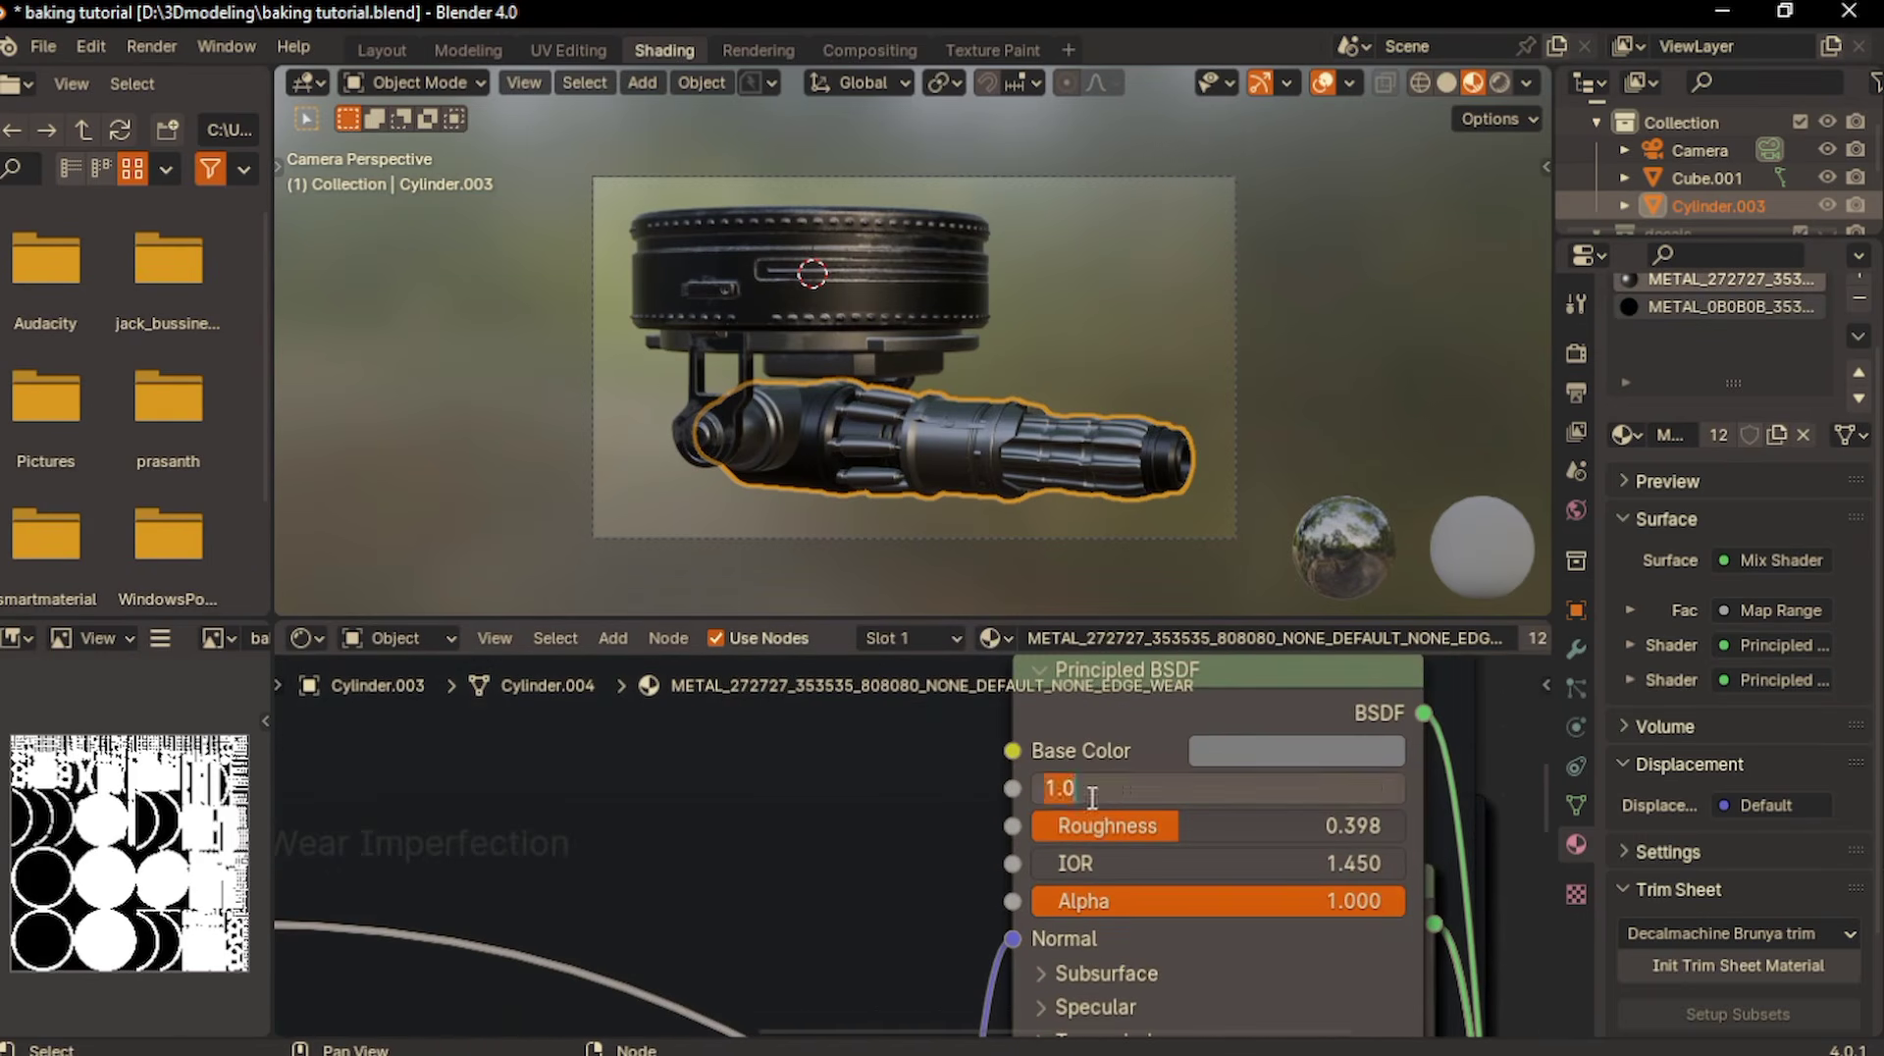
{"action": "type", "text": "0"}
{"action": "key", "text": "Return"}
{"action": "scroll", "coordinate": [1087, 793], "scroll_direction": "down", "scroll_amount": 2}
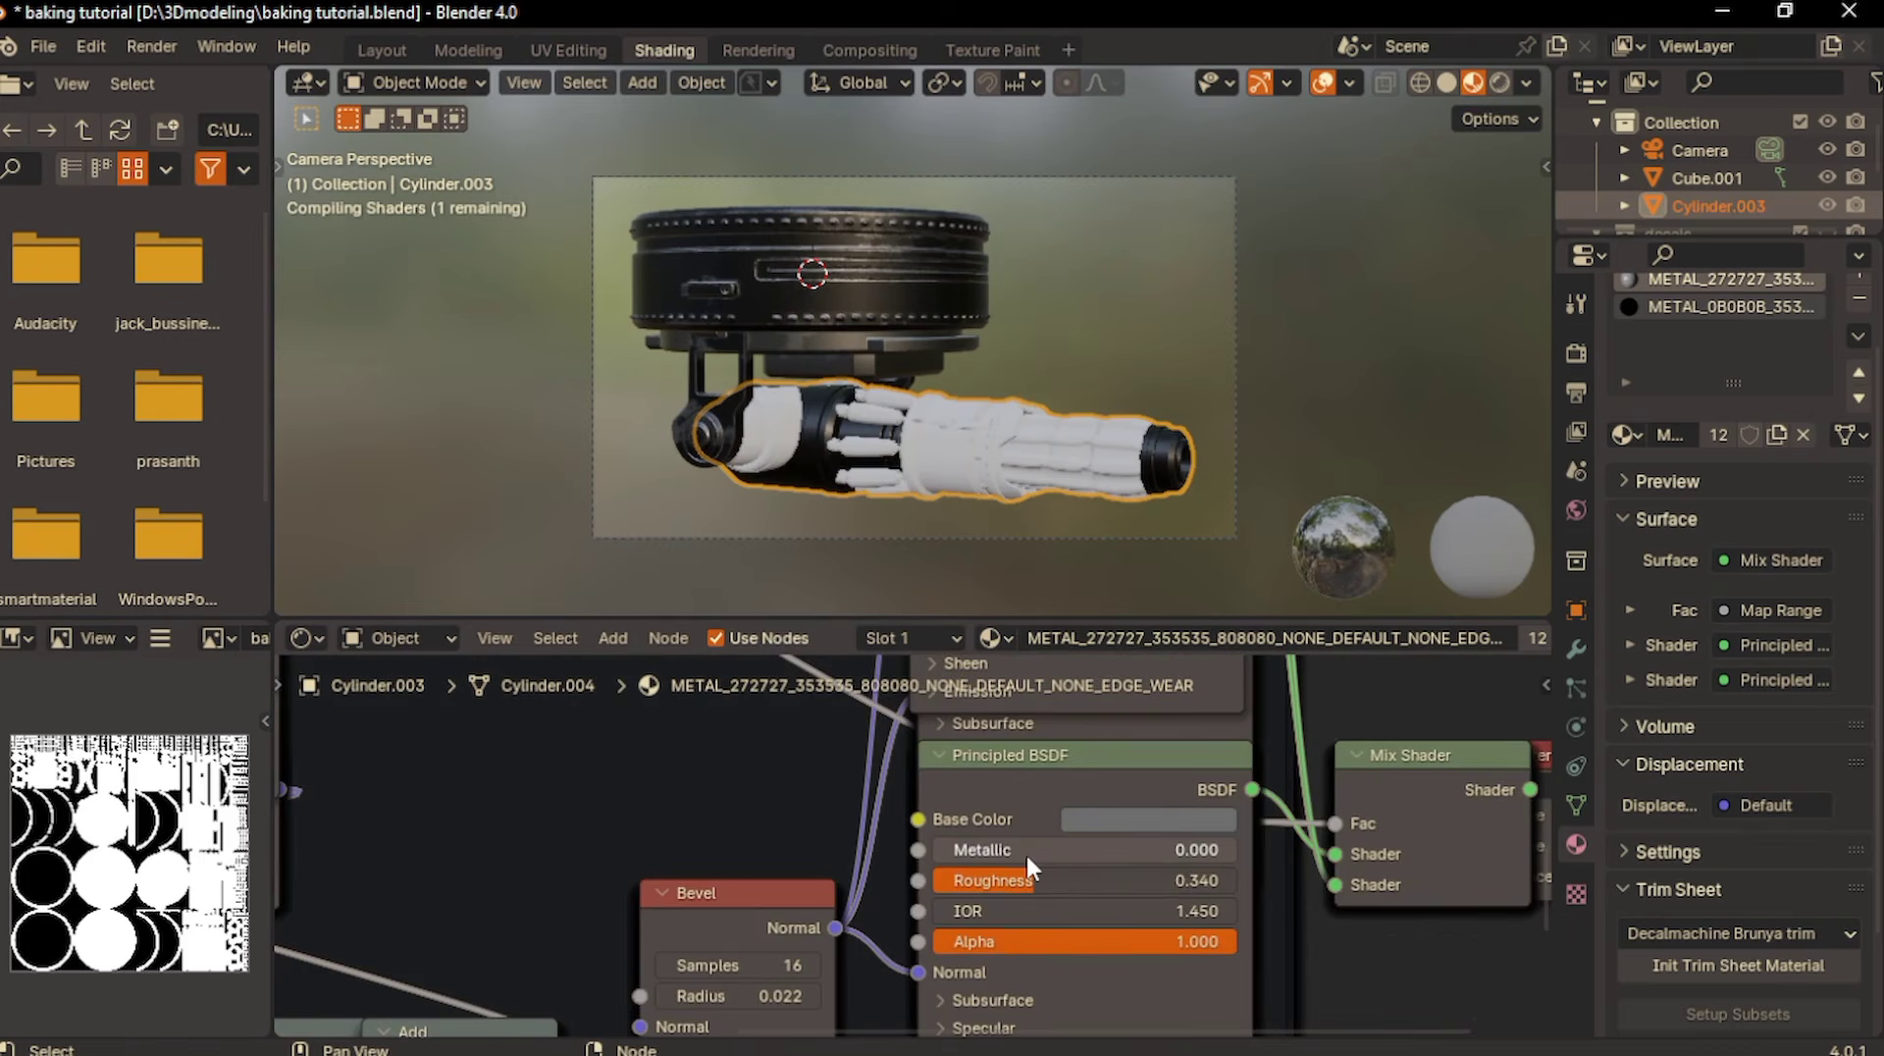
{"action": "left_click", "coordinate": [1145, 850]}
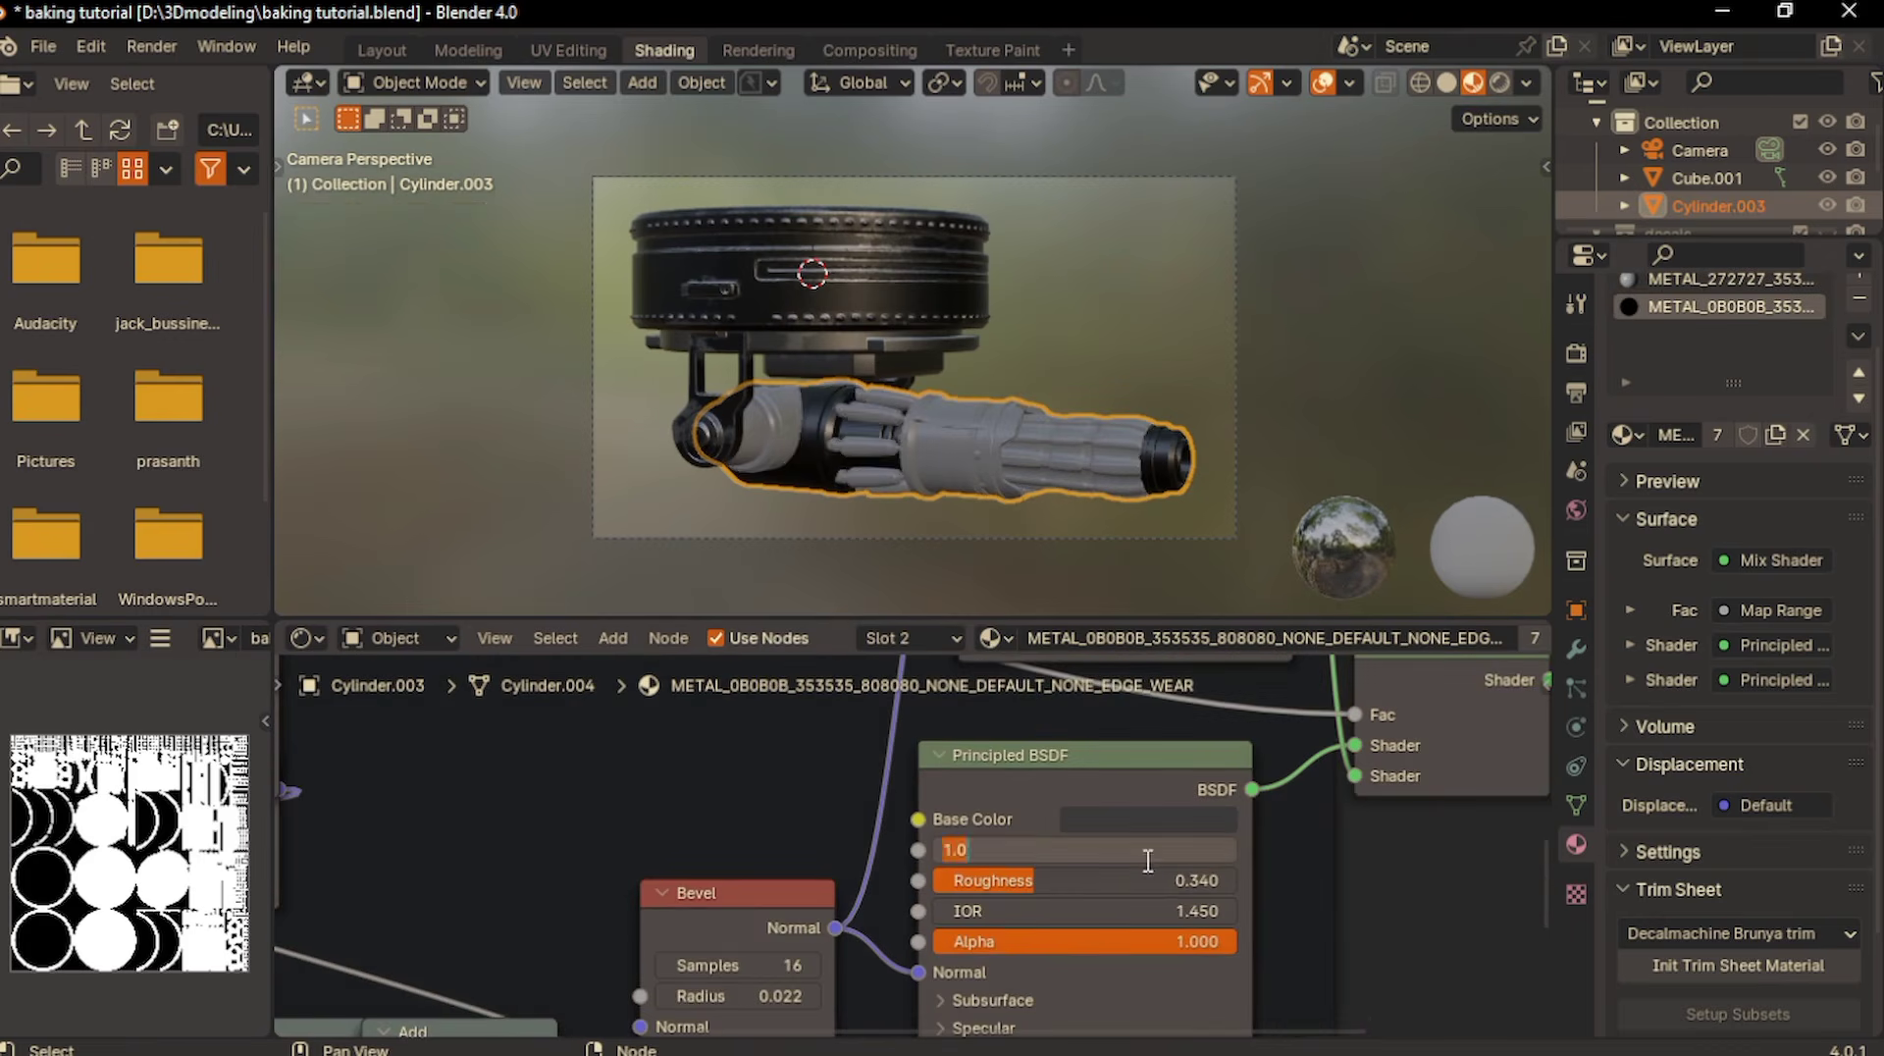
{"action": "type", "text": "0"}
{"action": "key", "text": "Return"}
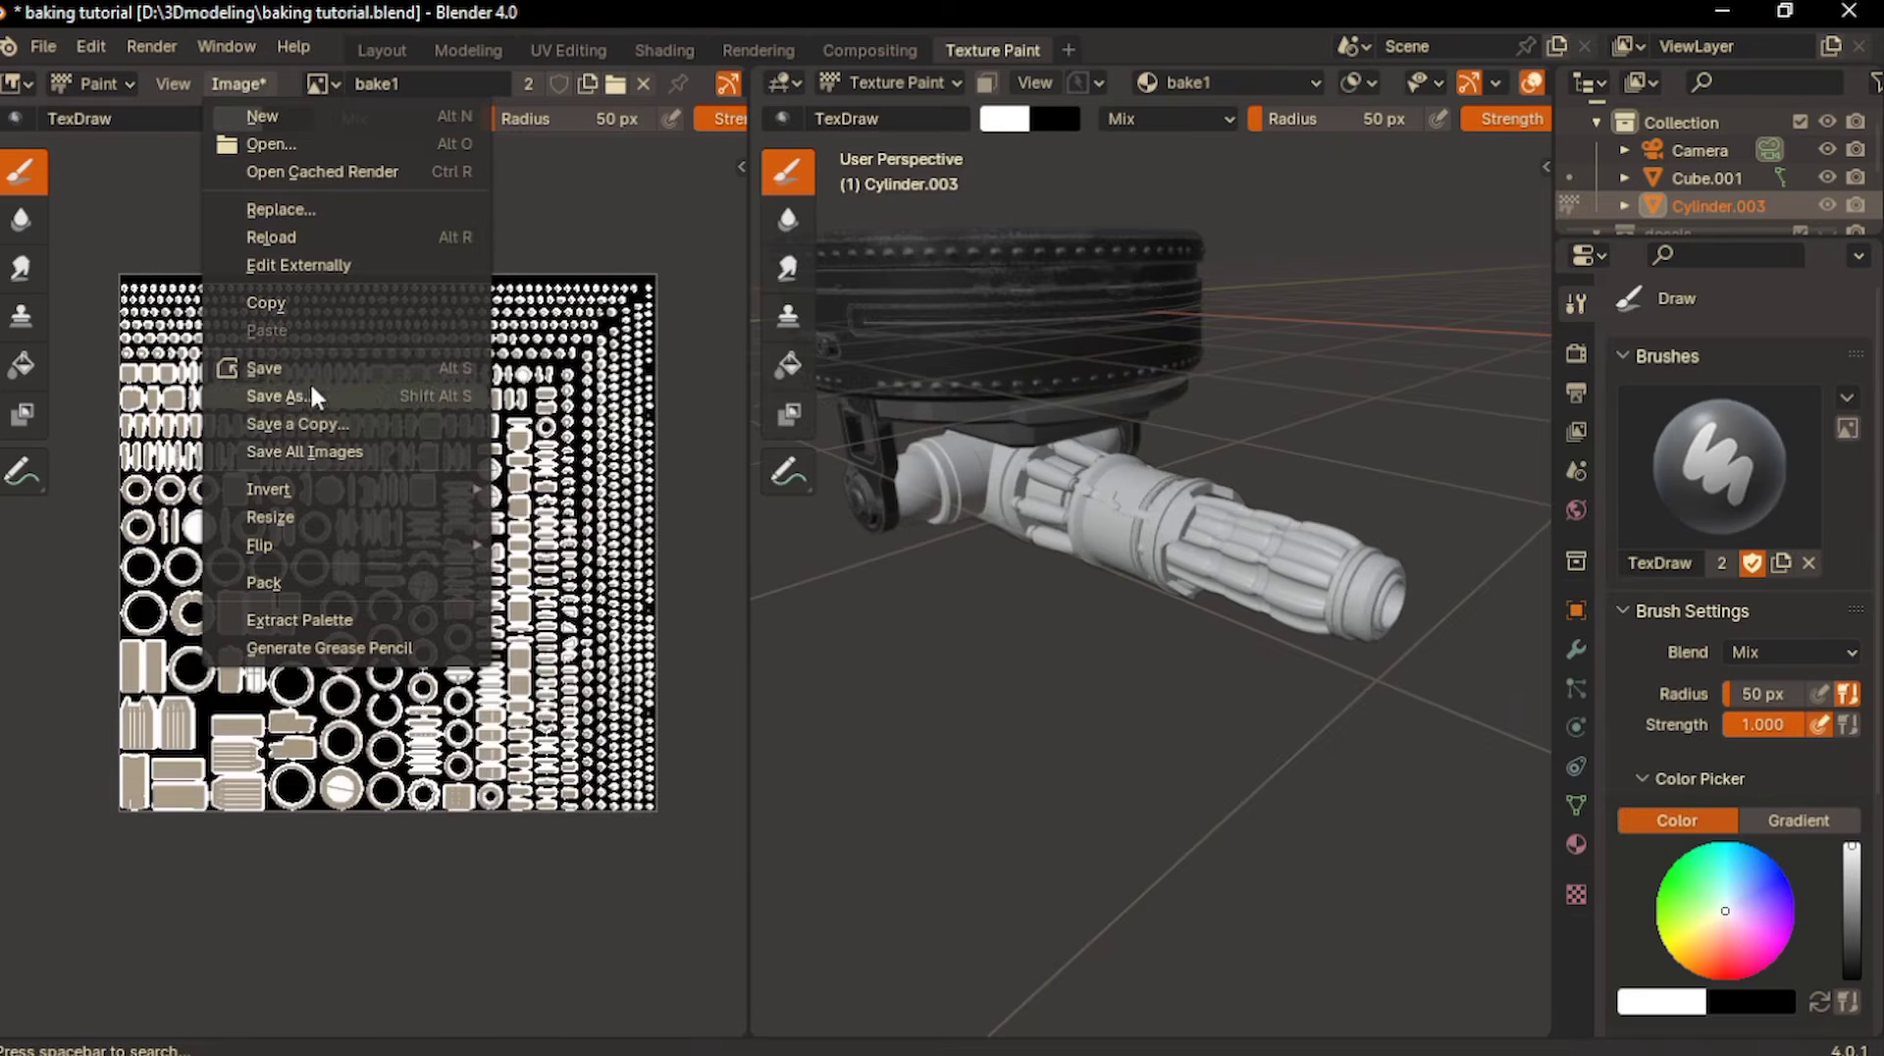
- Save the baked metallic image as a PNG named mechine gun metal in D:\bake texture
{"action": "left_click", "coordinate": [294, 390]}
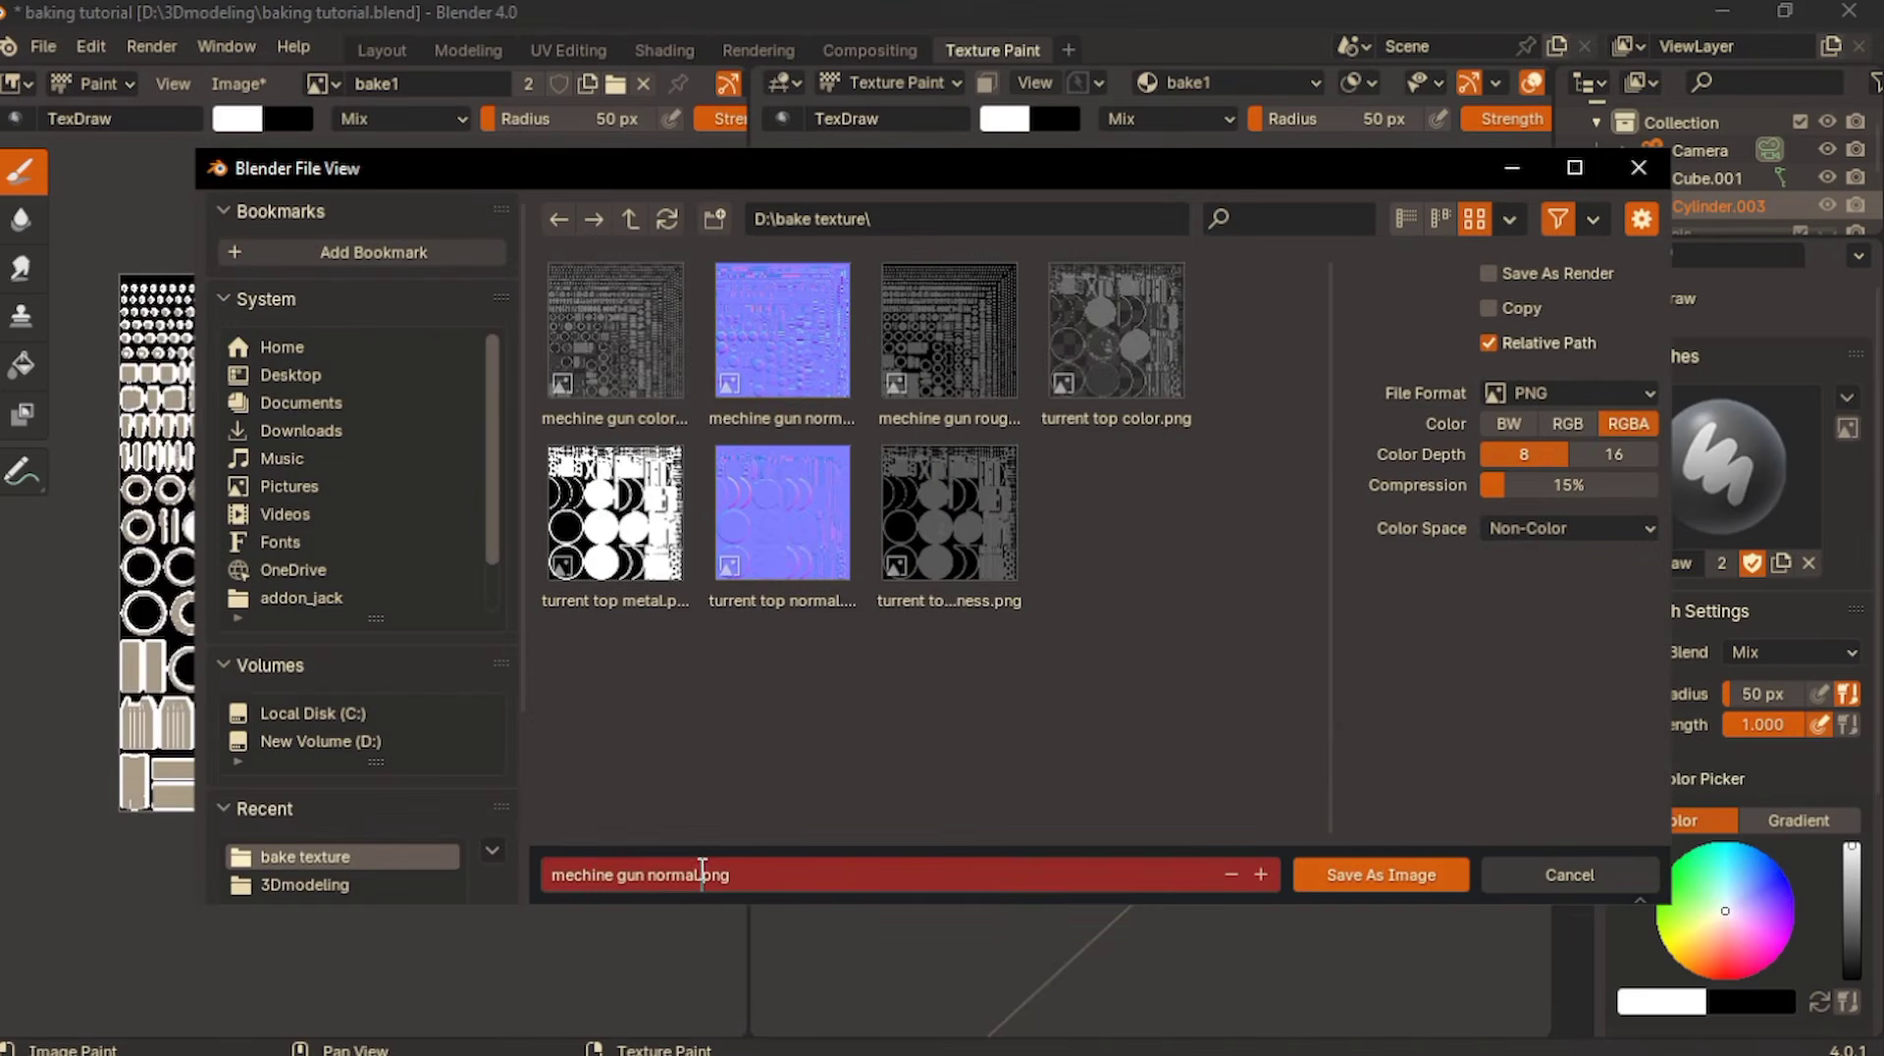
{"action": "key", "text": "Return"}
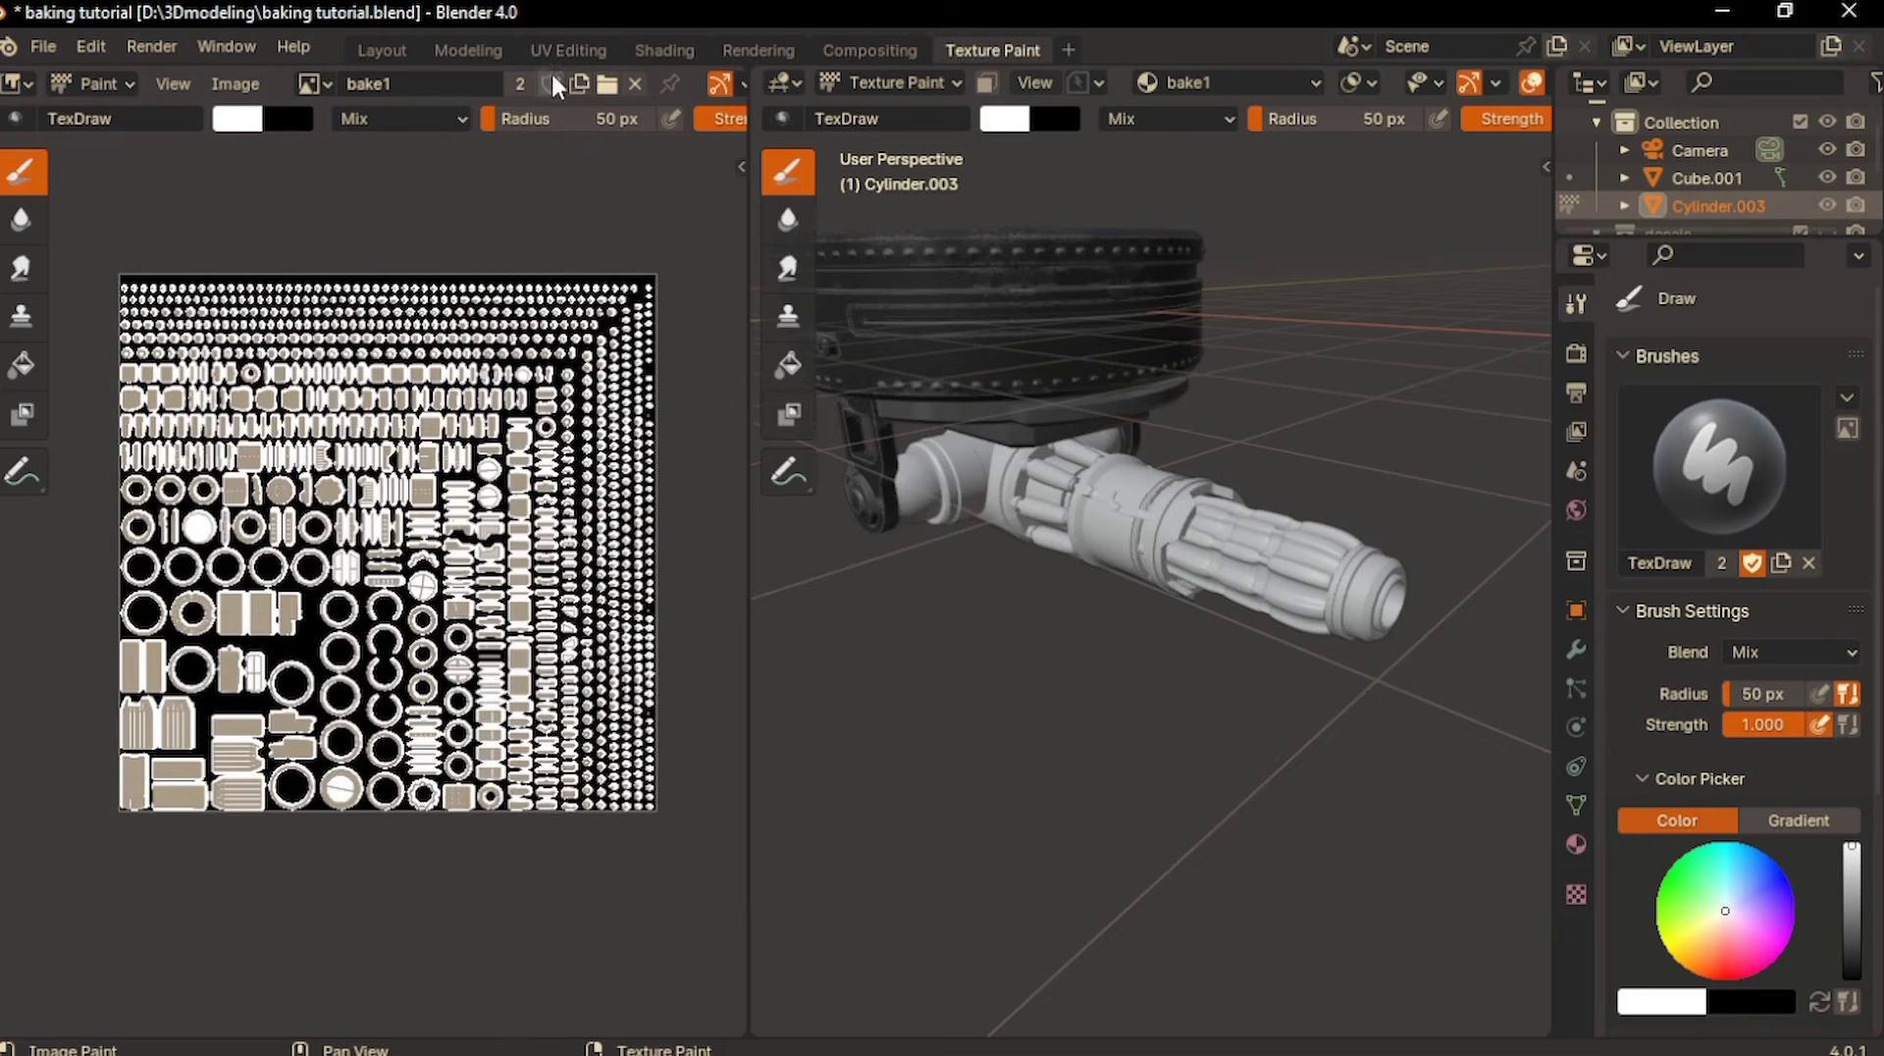
- Back in the Shading workspace, remove all existing material slots from Cylinder.003
{"action": "left_click", "coordinate": [656, 53]}
{"action": "scroll", "coordinate": [795, 737], "scroll_direction": "down", "scroll_amount": 2}
{"action": "scroll", "coordinate": [1364, 638], "scroll_direction": "down", "scroll_amount": 5}
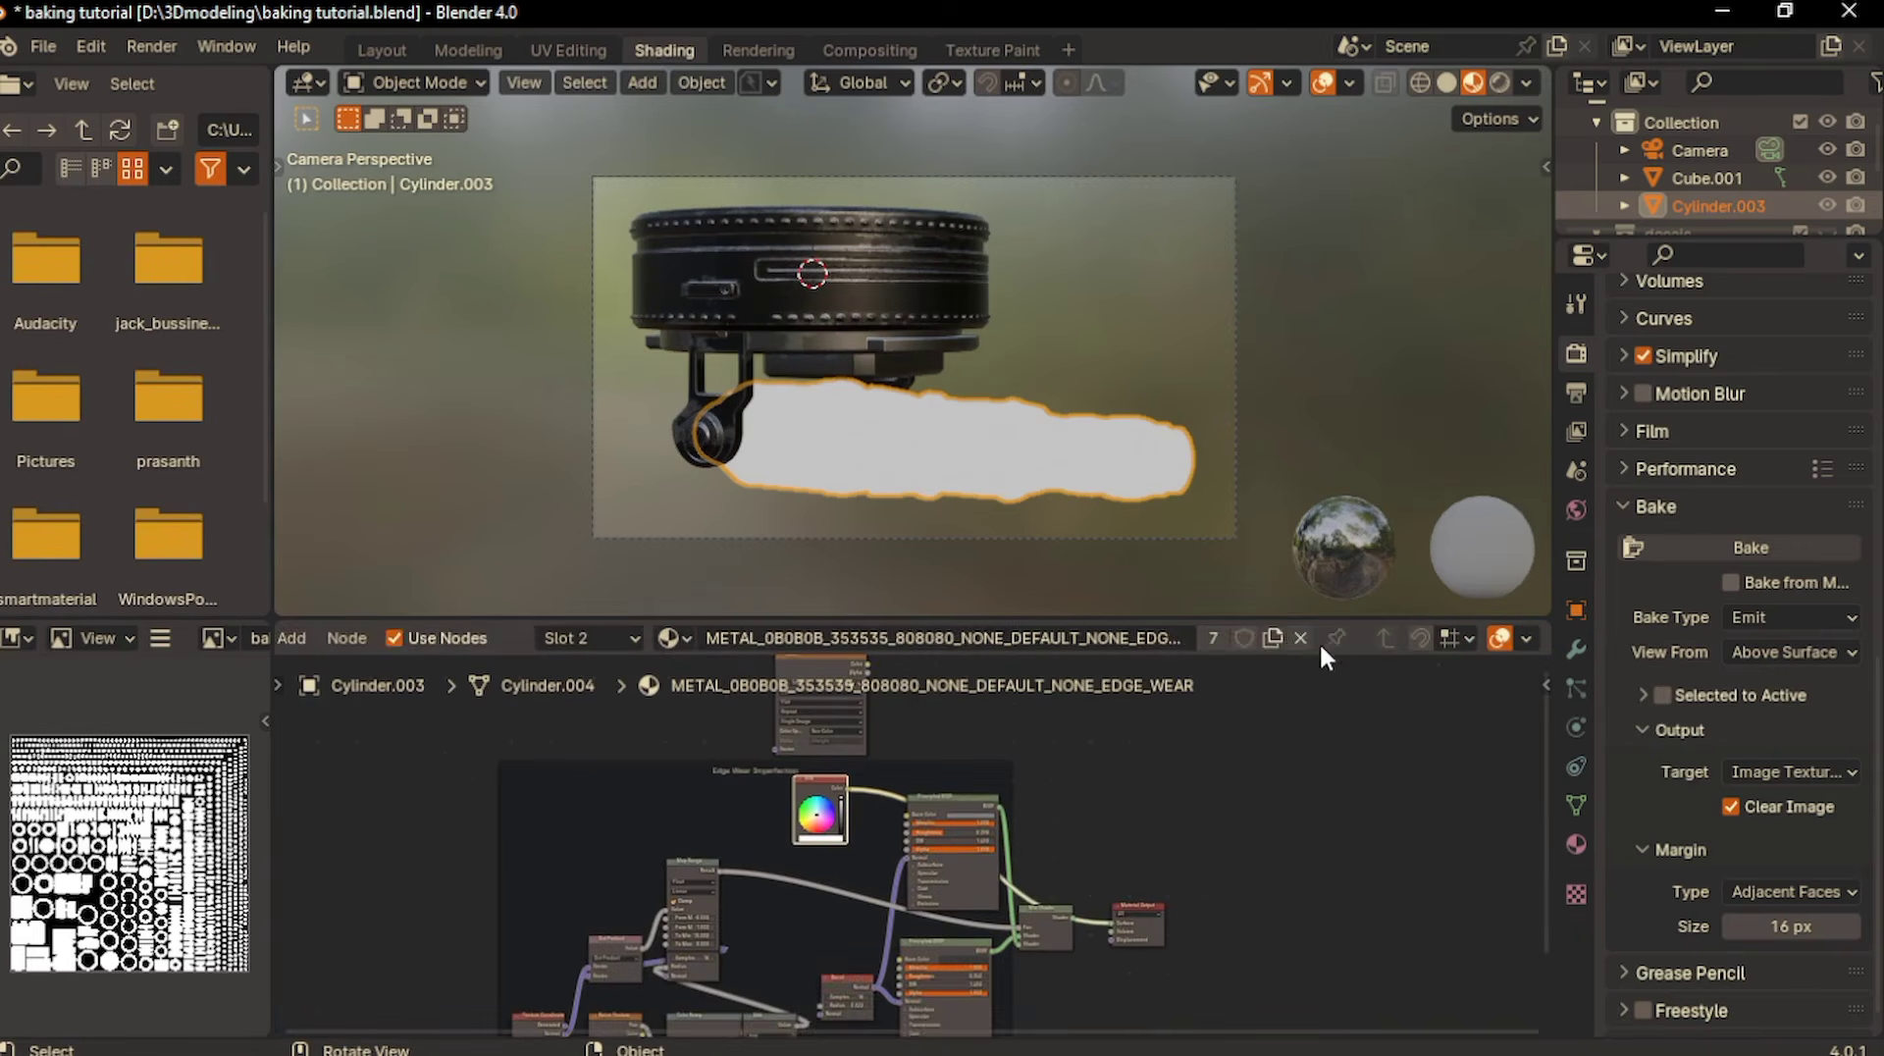
{"action": "left_click", "coordinate": [1312, 639]}
{"action": "left_click", "coordinate": [1584, 839]}
{"action": "left_click", "coordinate": [1856, 370]}
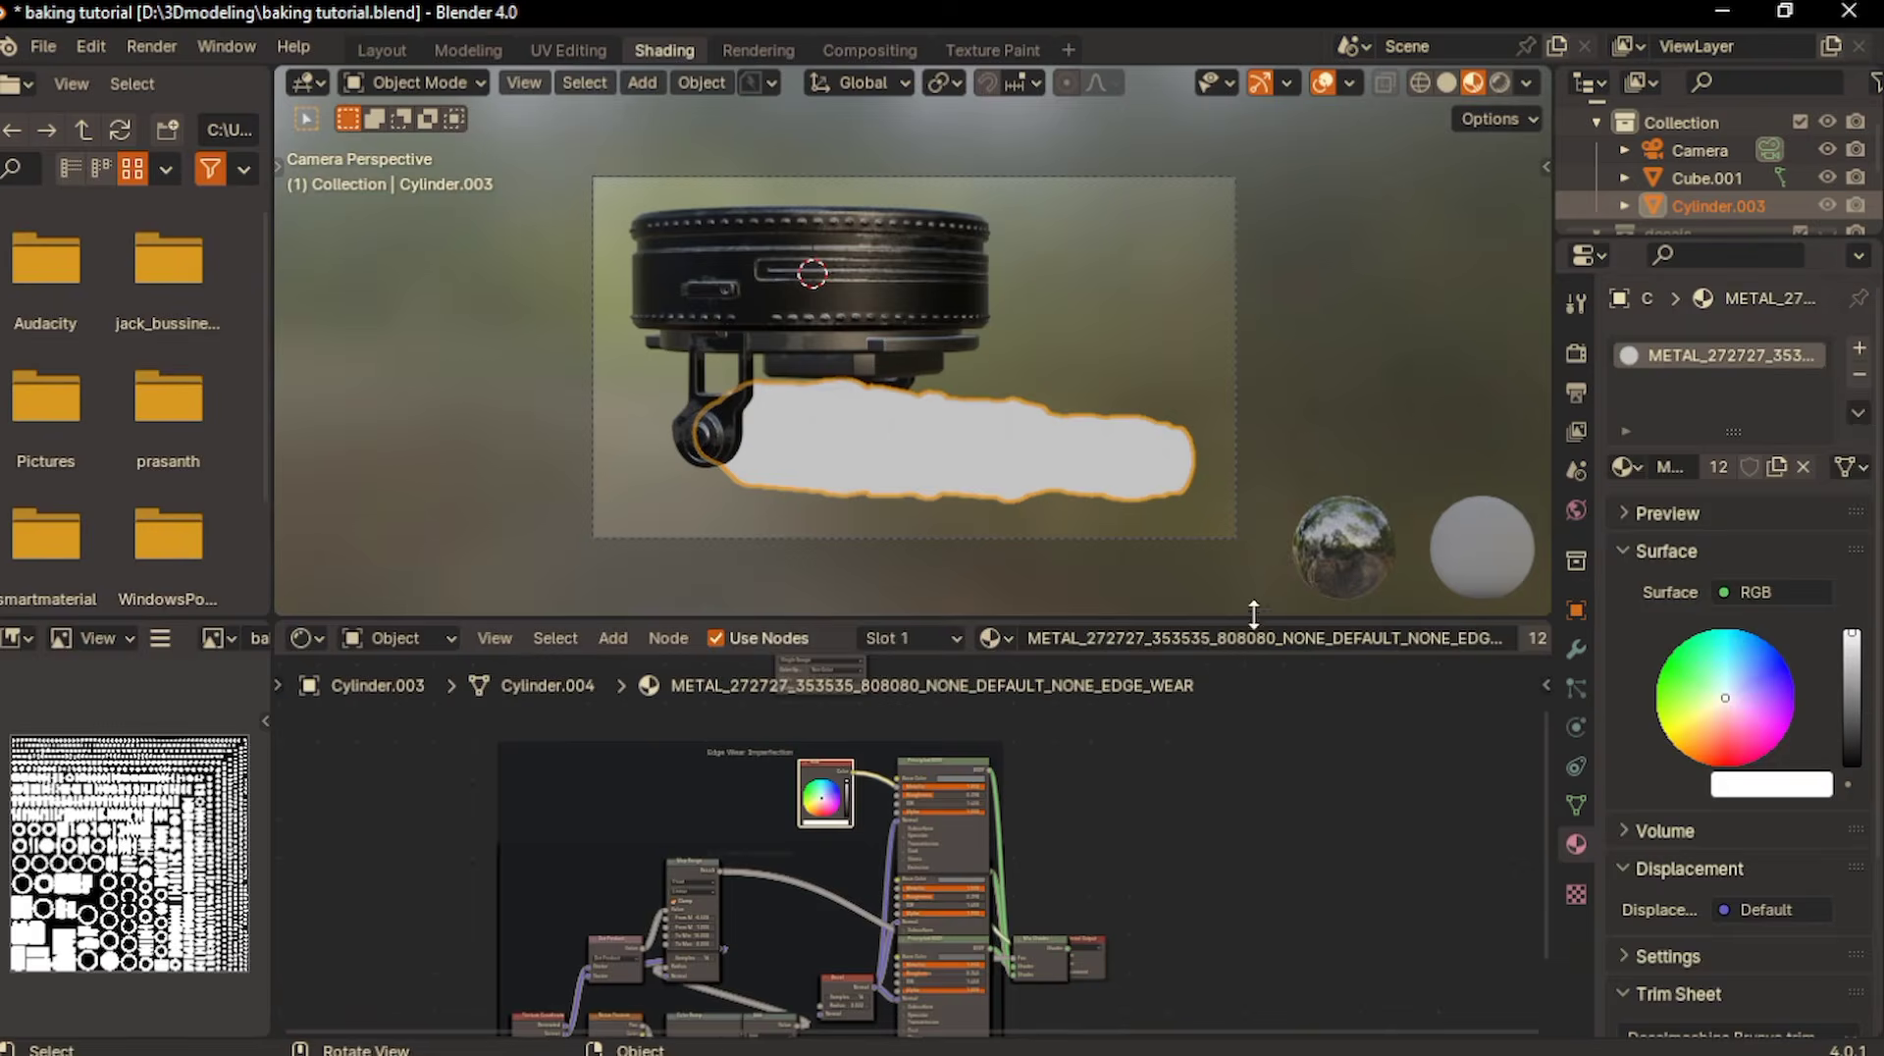
{"action": "scroll", "coordinate": [1345, 636], "scroll_direction": "down", "scroll_amount": 5}
{"action": "left_click", "coordinate": [1486, 636]}
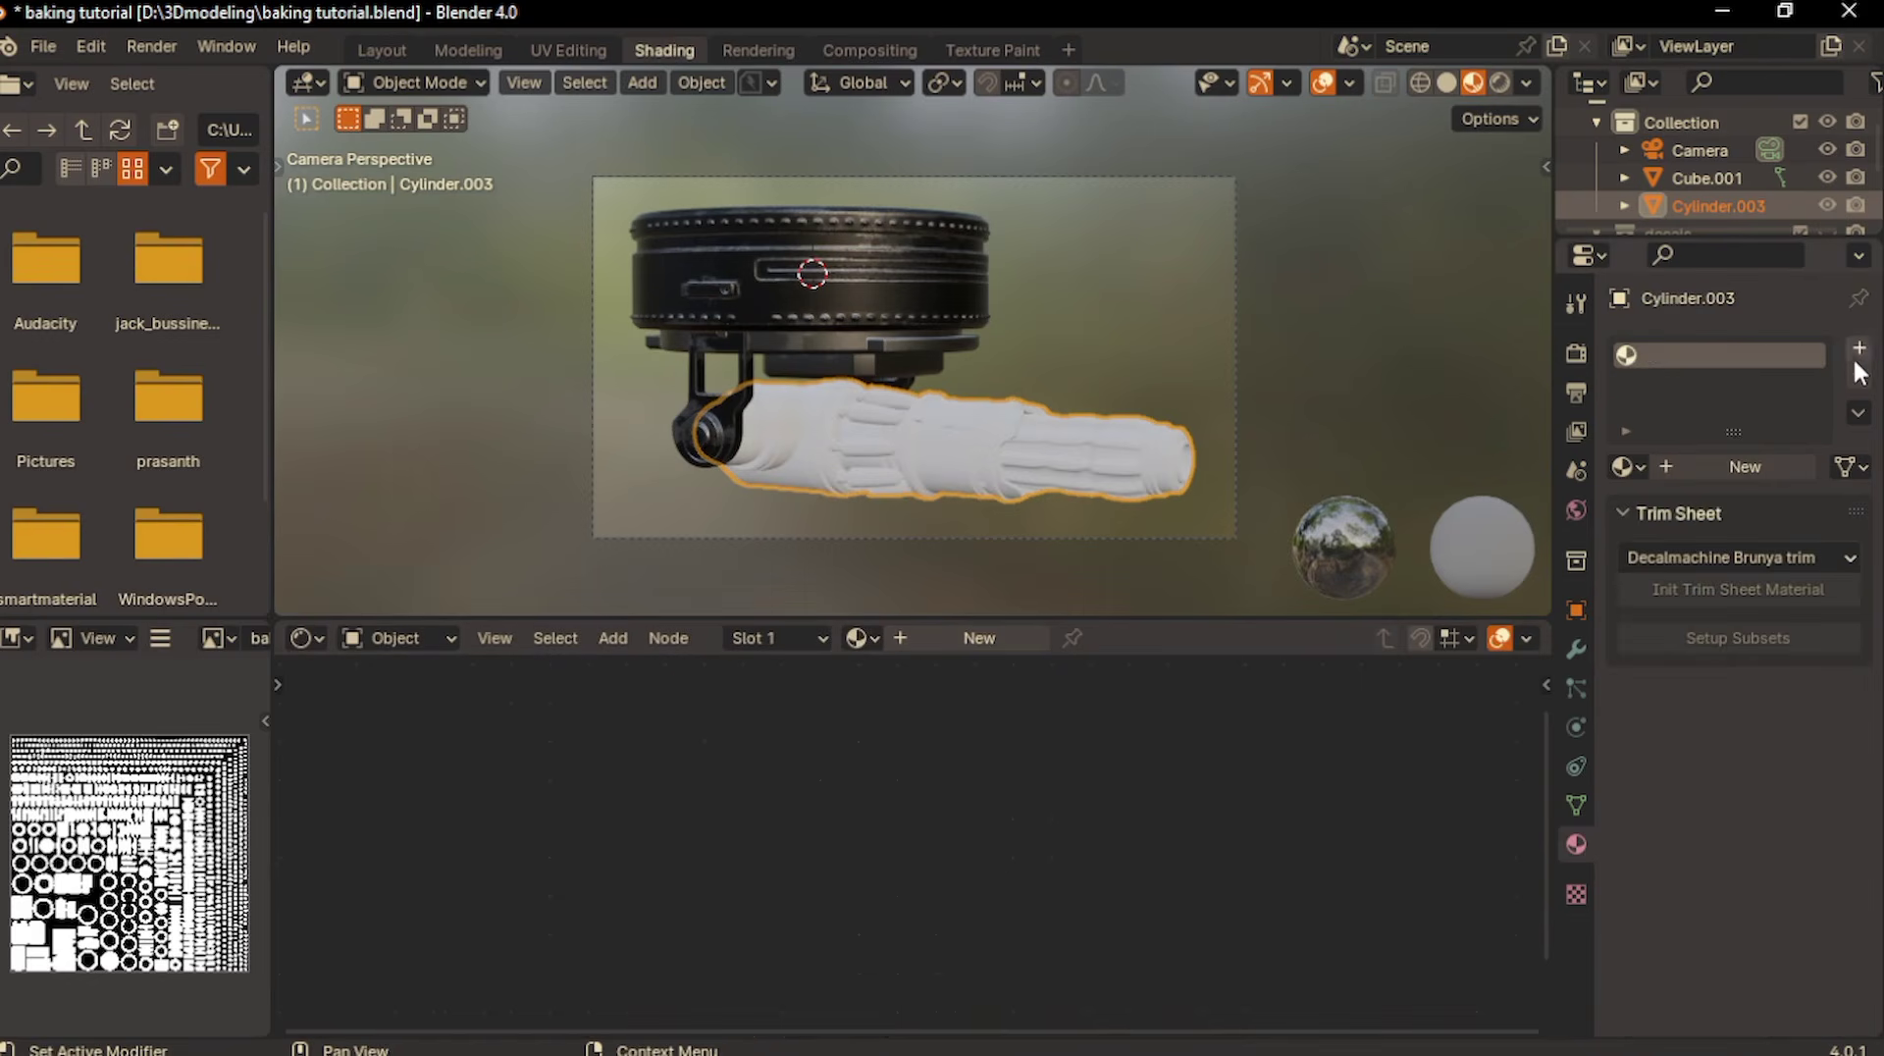
- Create a new material on Cylinder.003 and apply the mechine gun color, metal, normal and roughness images as its Principled texture setup
{"action": "left_click", "coordinate": [972, 639]}
{"action": "left_click", "coordinate": [926, 827]}
{"action": "key", "text": "ctrl+shift+t"}
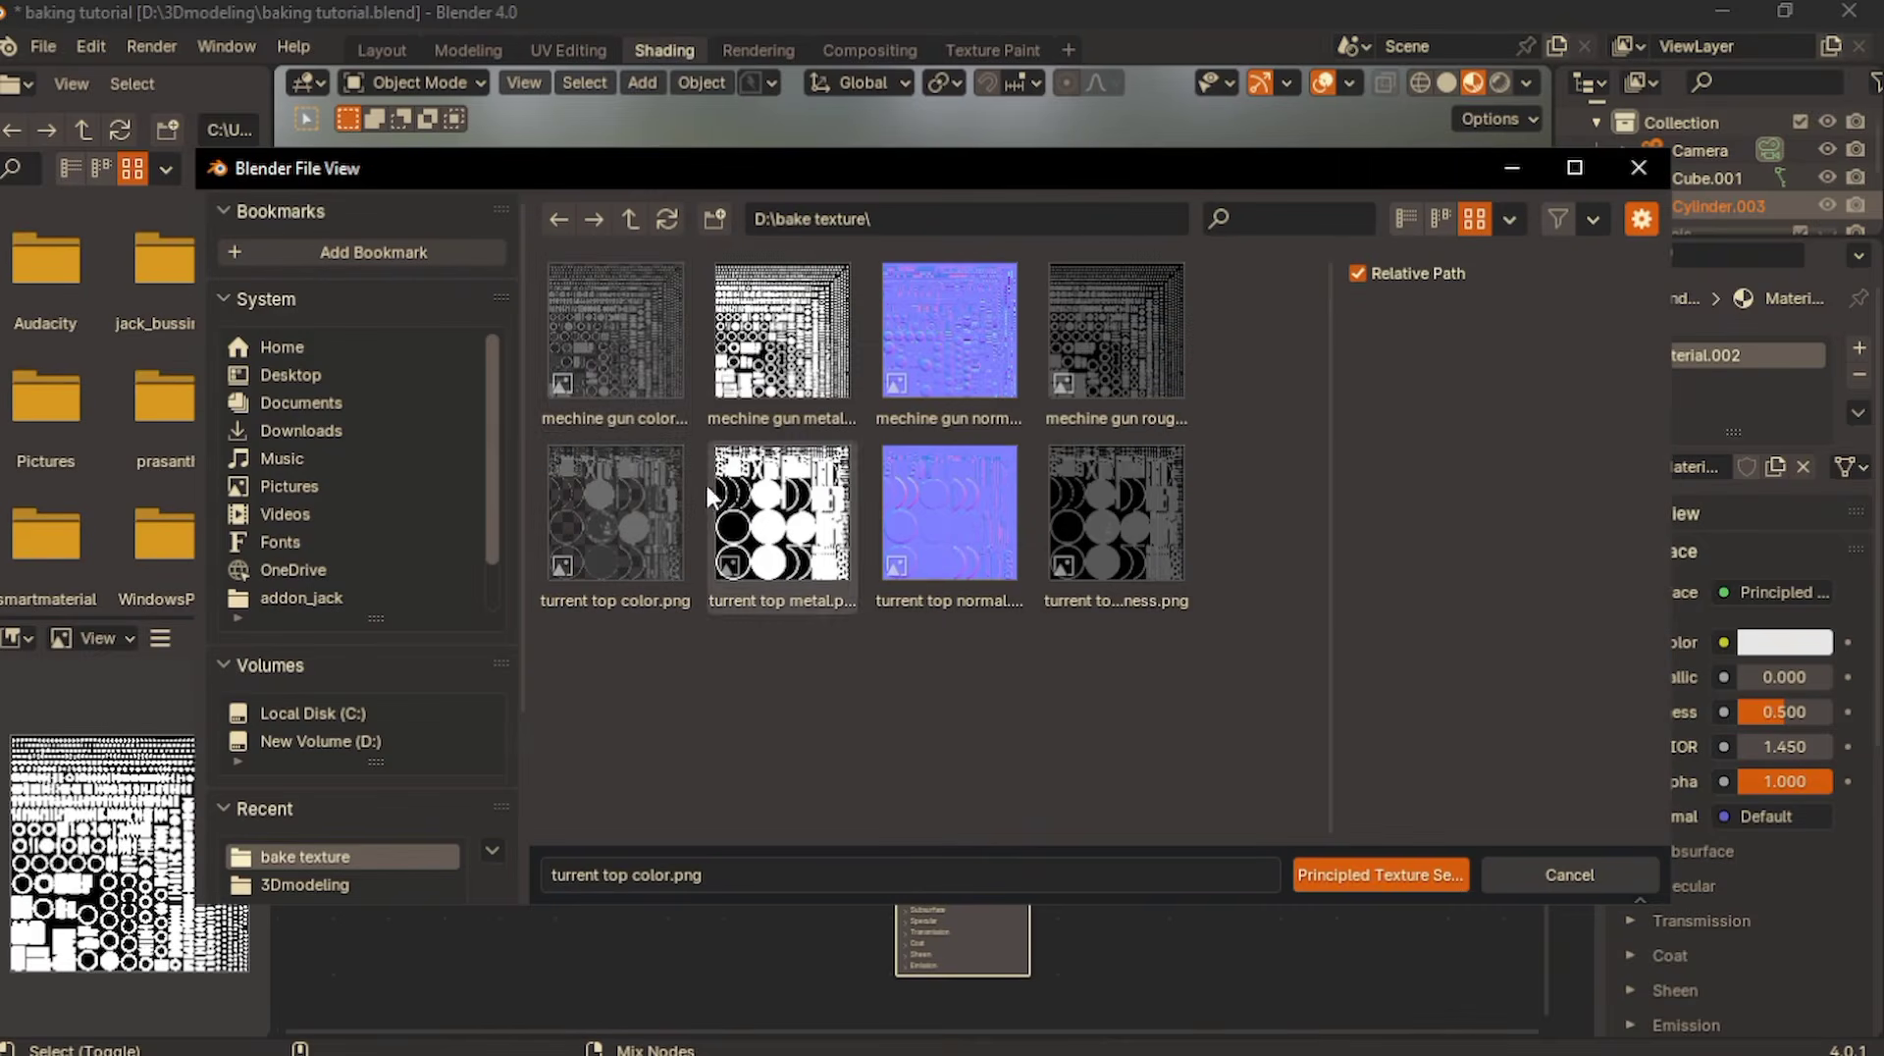
{"action": "left_click", "coordinate": [613, 362]}
{"action": "left_click", "coordinate": [1080, 363], "text": "shift"}
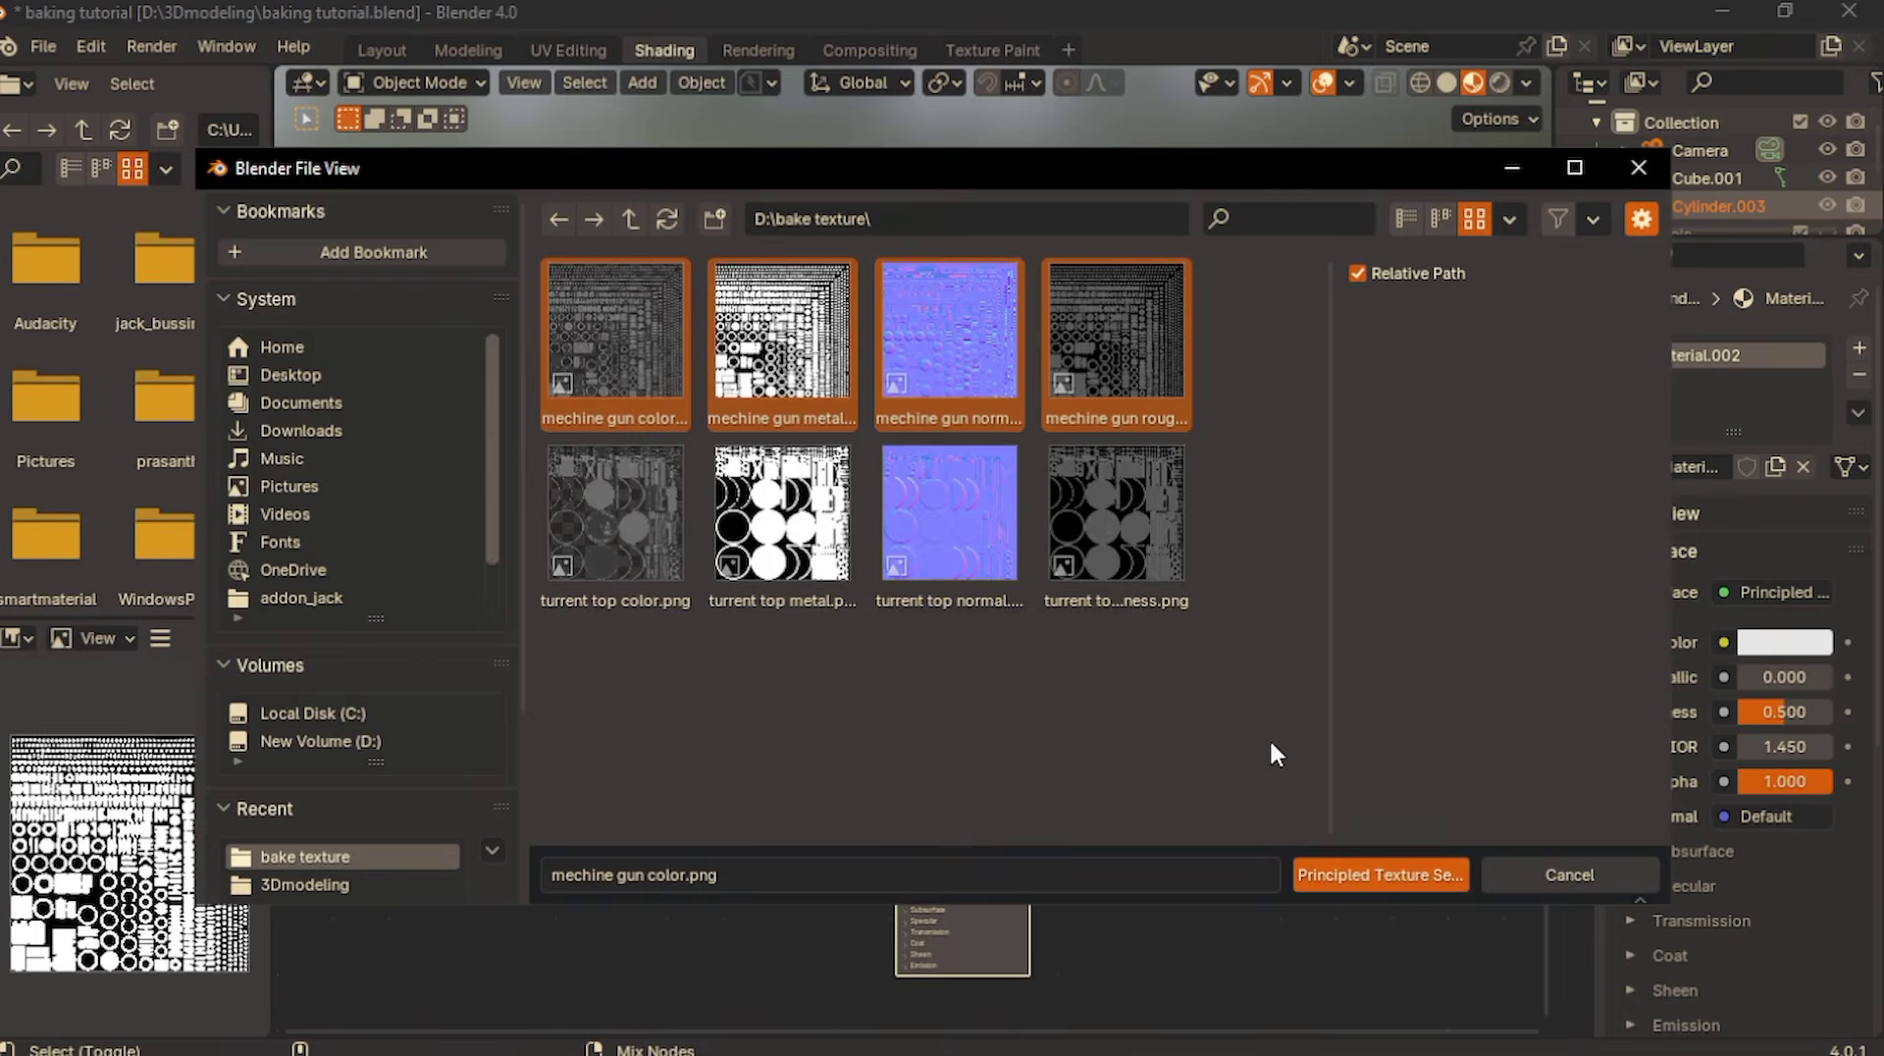
{"action": "left_click", "coordinate": [1341, 876]}
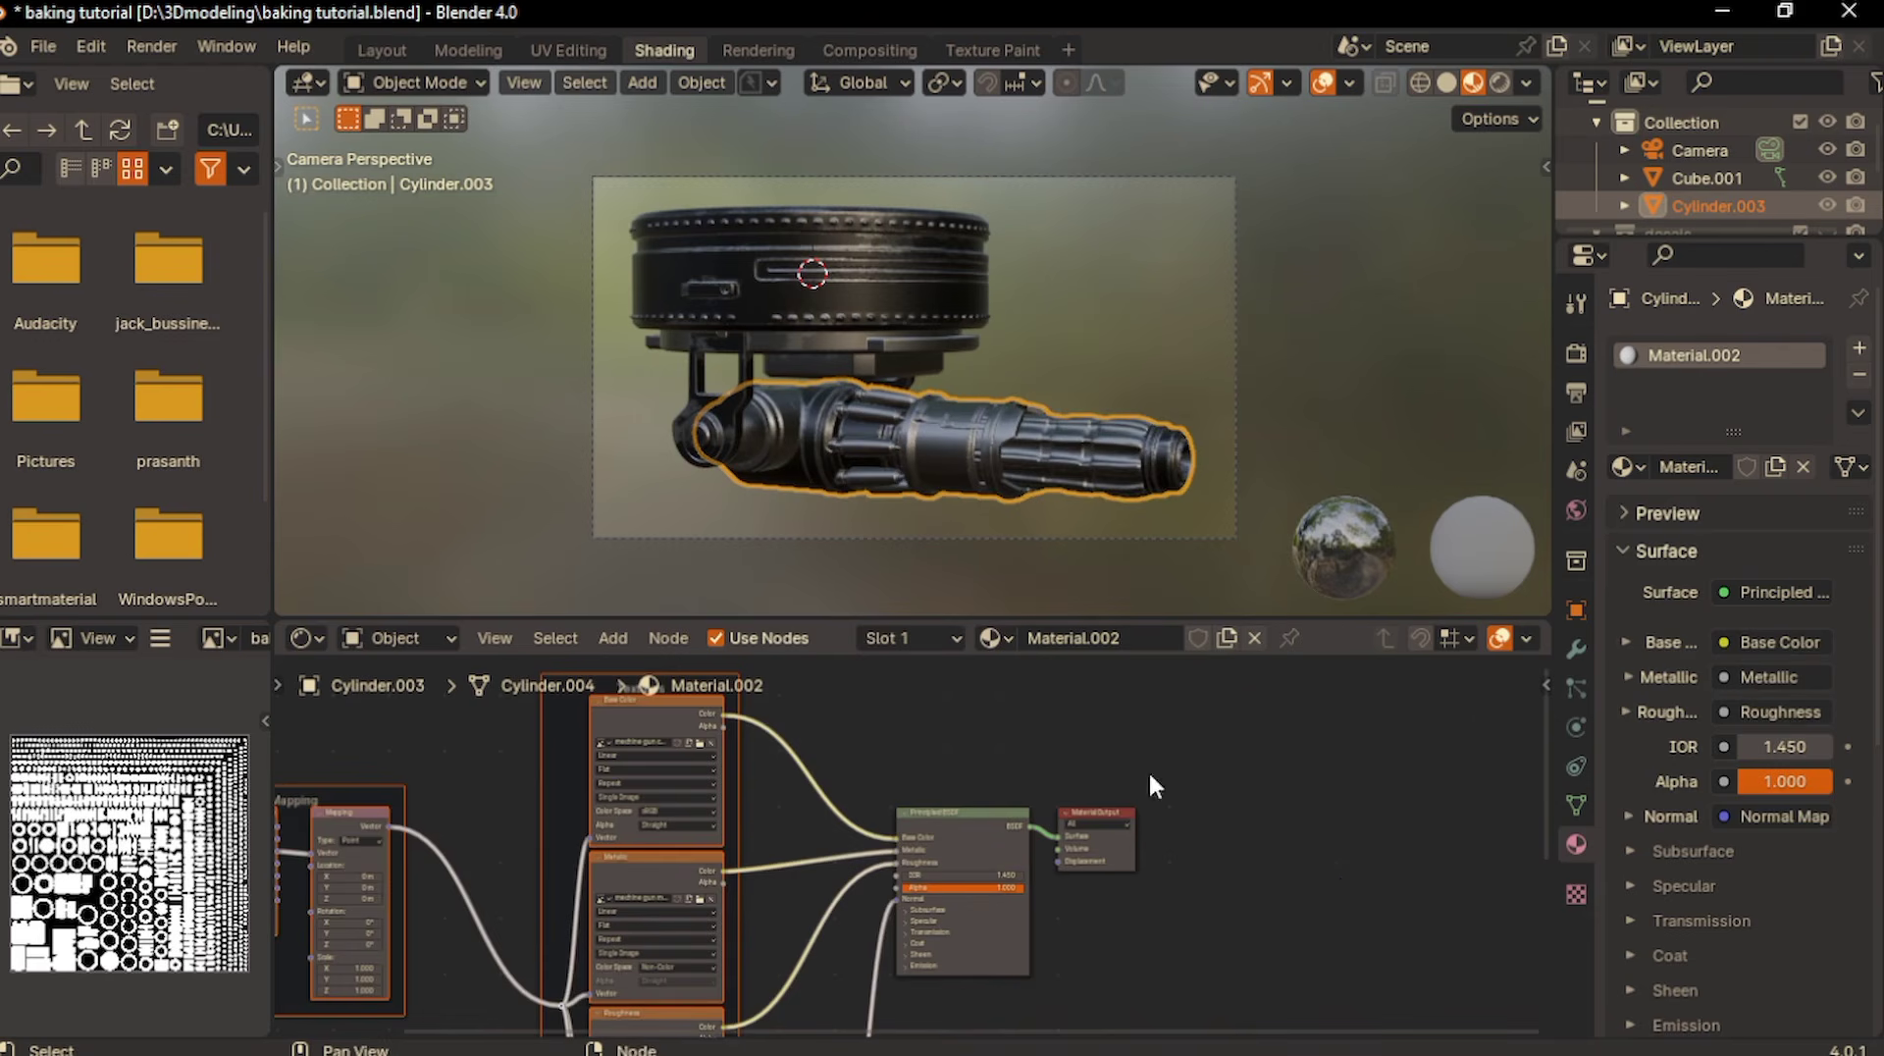
- Inspect the baked materials on the gun barrel and mount close up and from several angles
{"action": "scroll", "coordinate": [985, 491], "scroll_direction": "up", "scroll_amount": 1}
{"action": "middle_click_drag", "start_coordinate": [985, 491], "coordinate": [839, 456]}
{"action": "scroll", "coordinate": [984, 491], "scroll_direction": "up", "scroll_amount": 3}
{"action": "scroll", "coordinate": [984, 490], "scroll_direction": "down", "scroll_amount": 2}
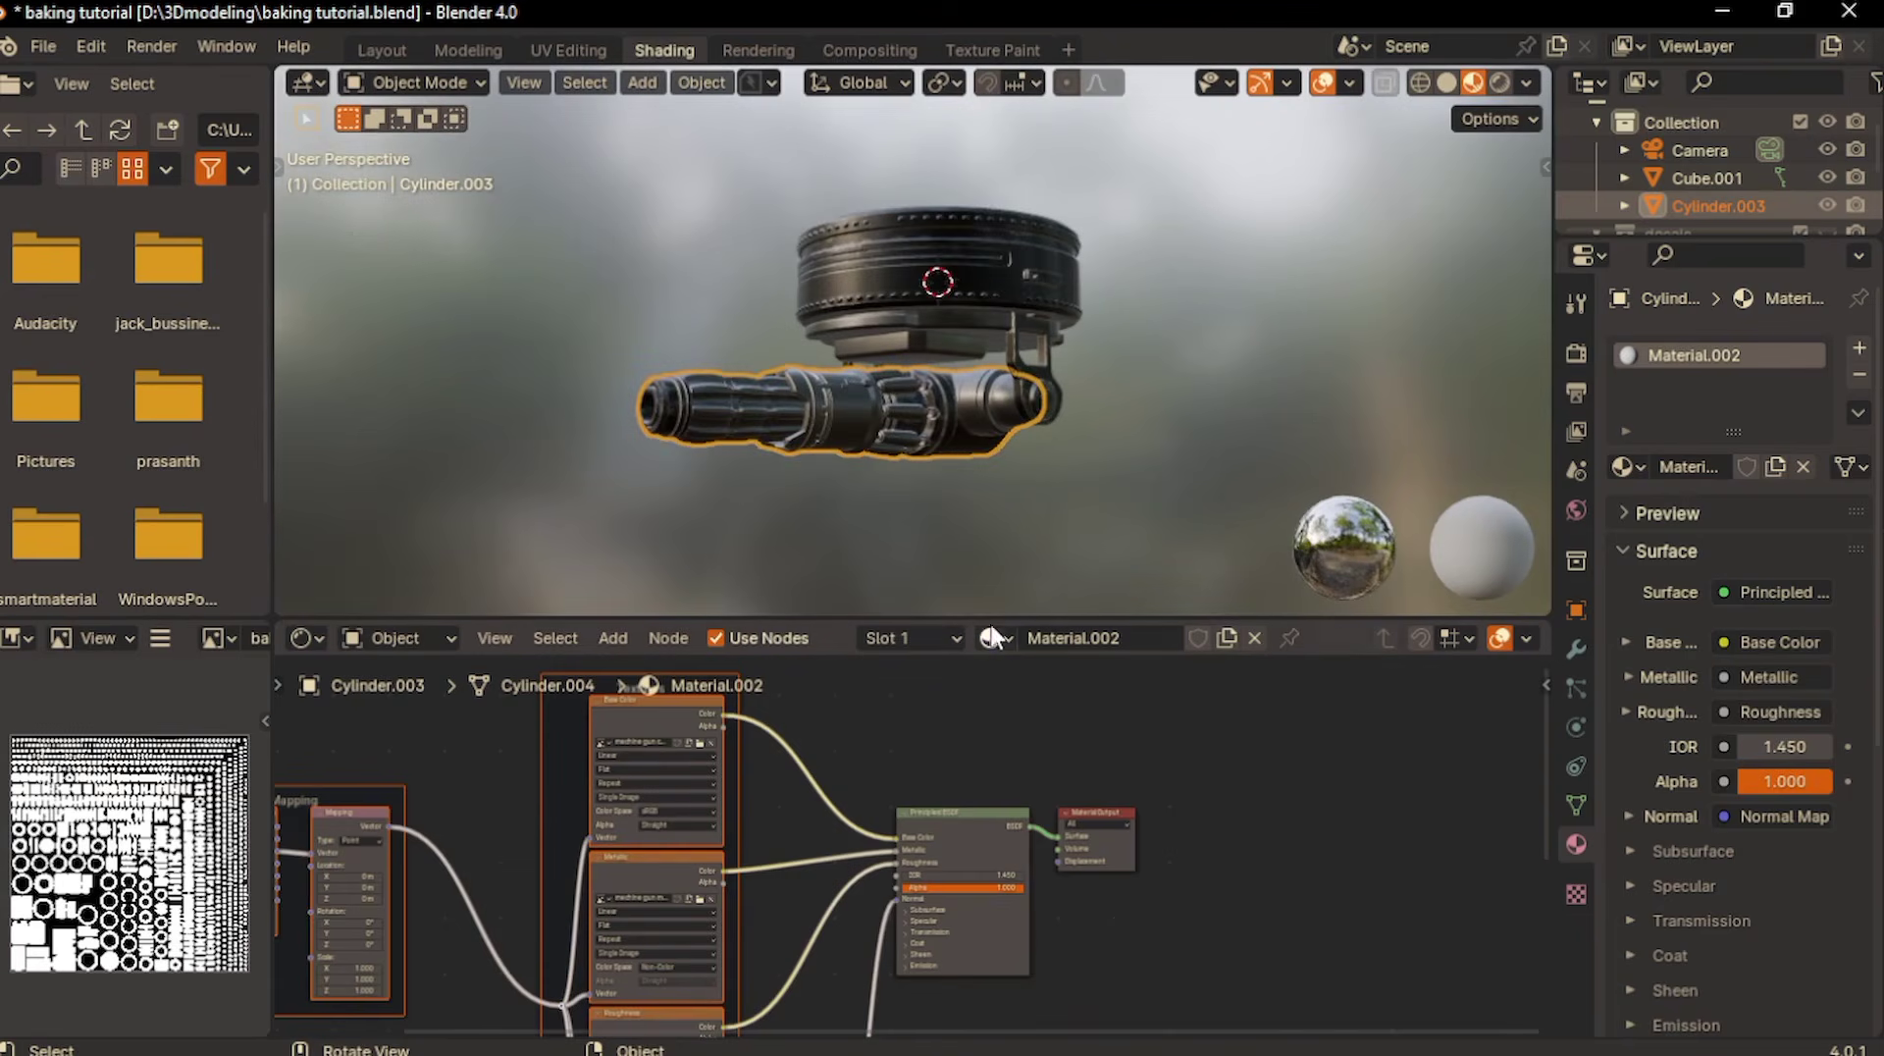
{"action": "left_click", "coordinate": [956, 296]}
{"action": "scroll", "coordinate": [821, 787], "scroll_direction": "down", "scroll_amount": 3}
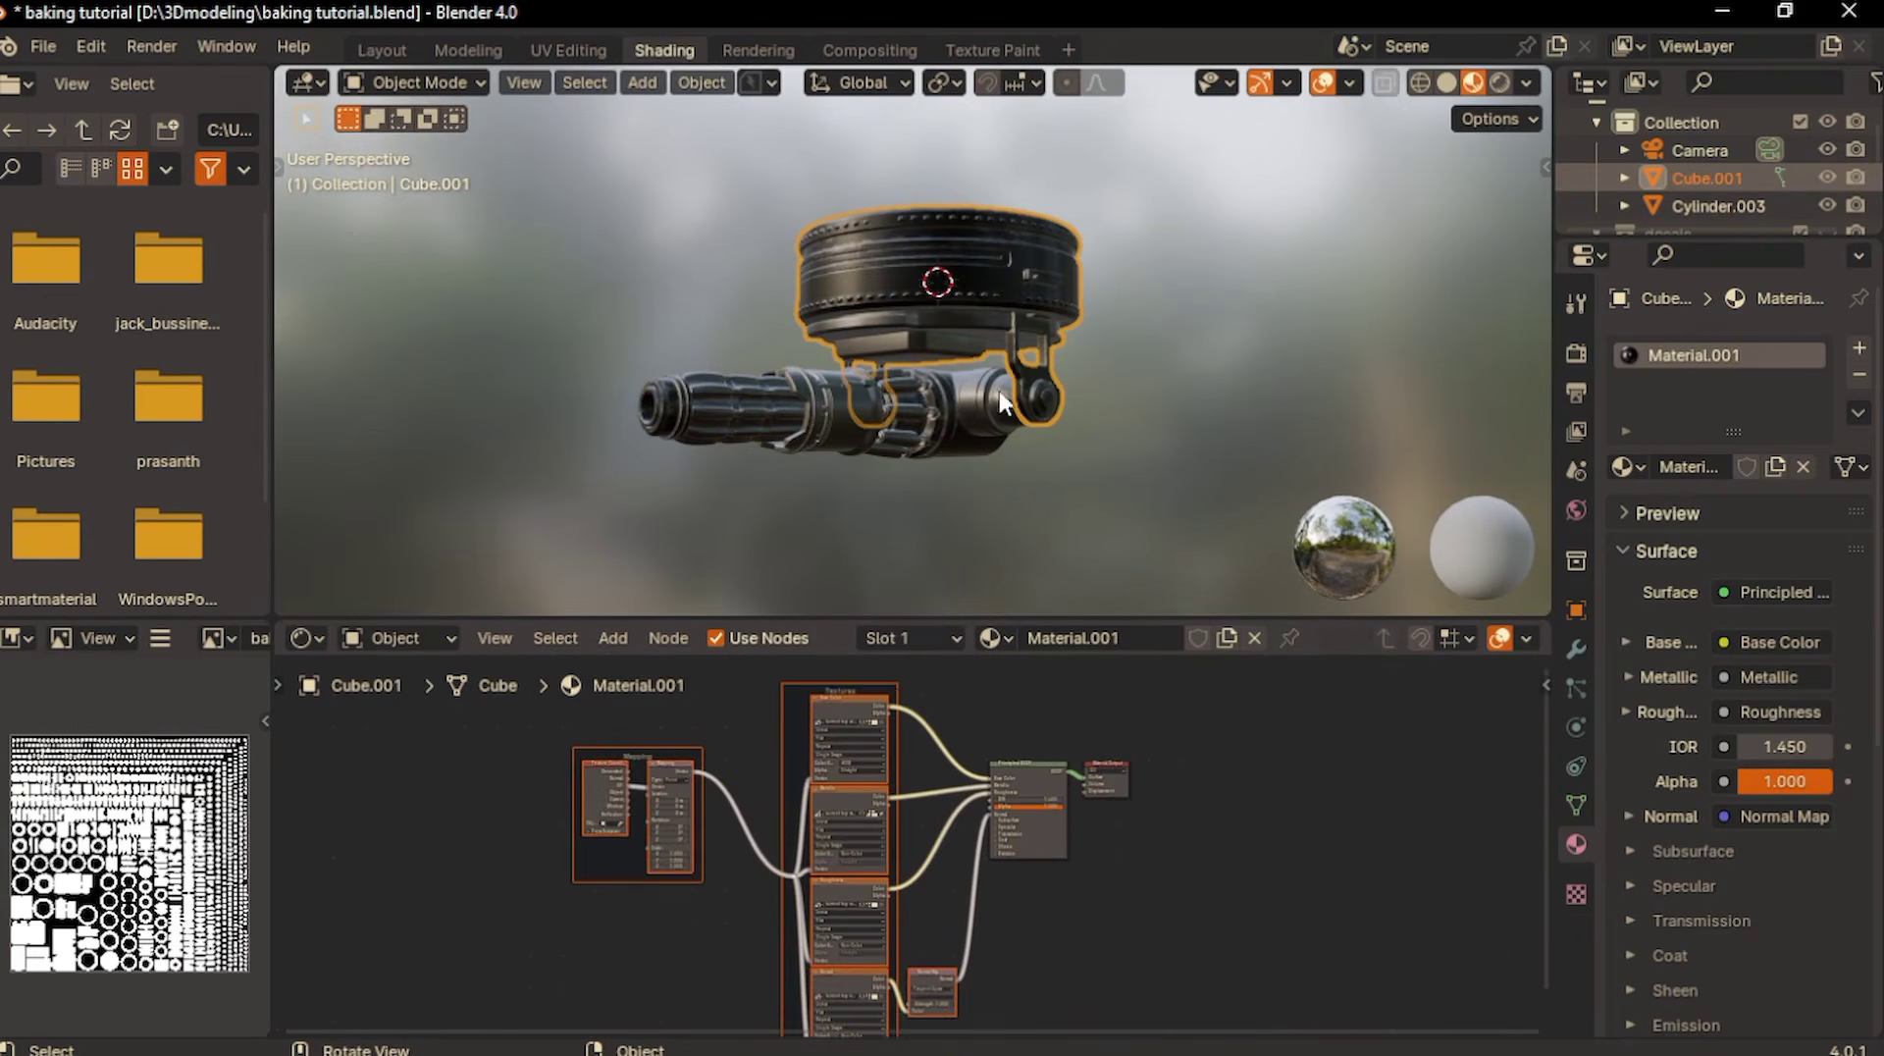
{"action": "left_click", "coordinate": [873, 410]}
{"action": "scroll", "coordinate": [873, 411], "scroll_direction": "up", "scroll_amount": 3}
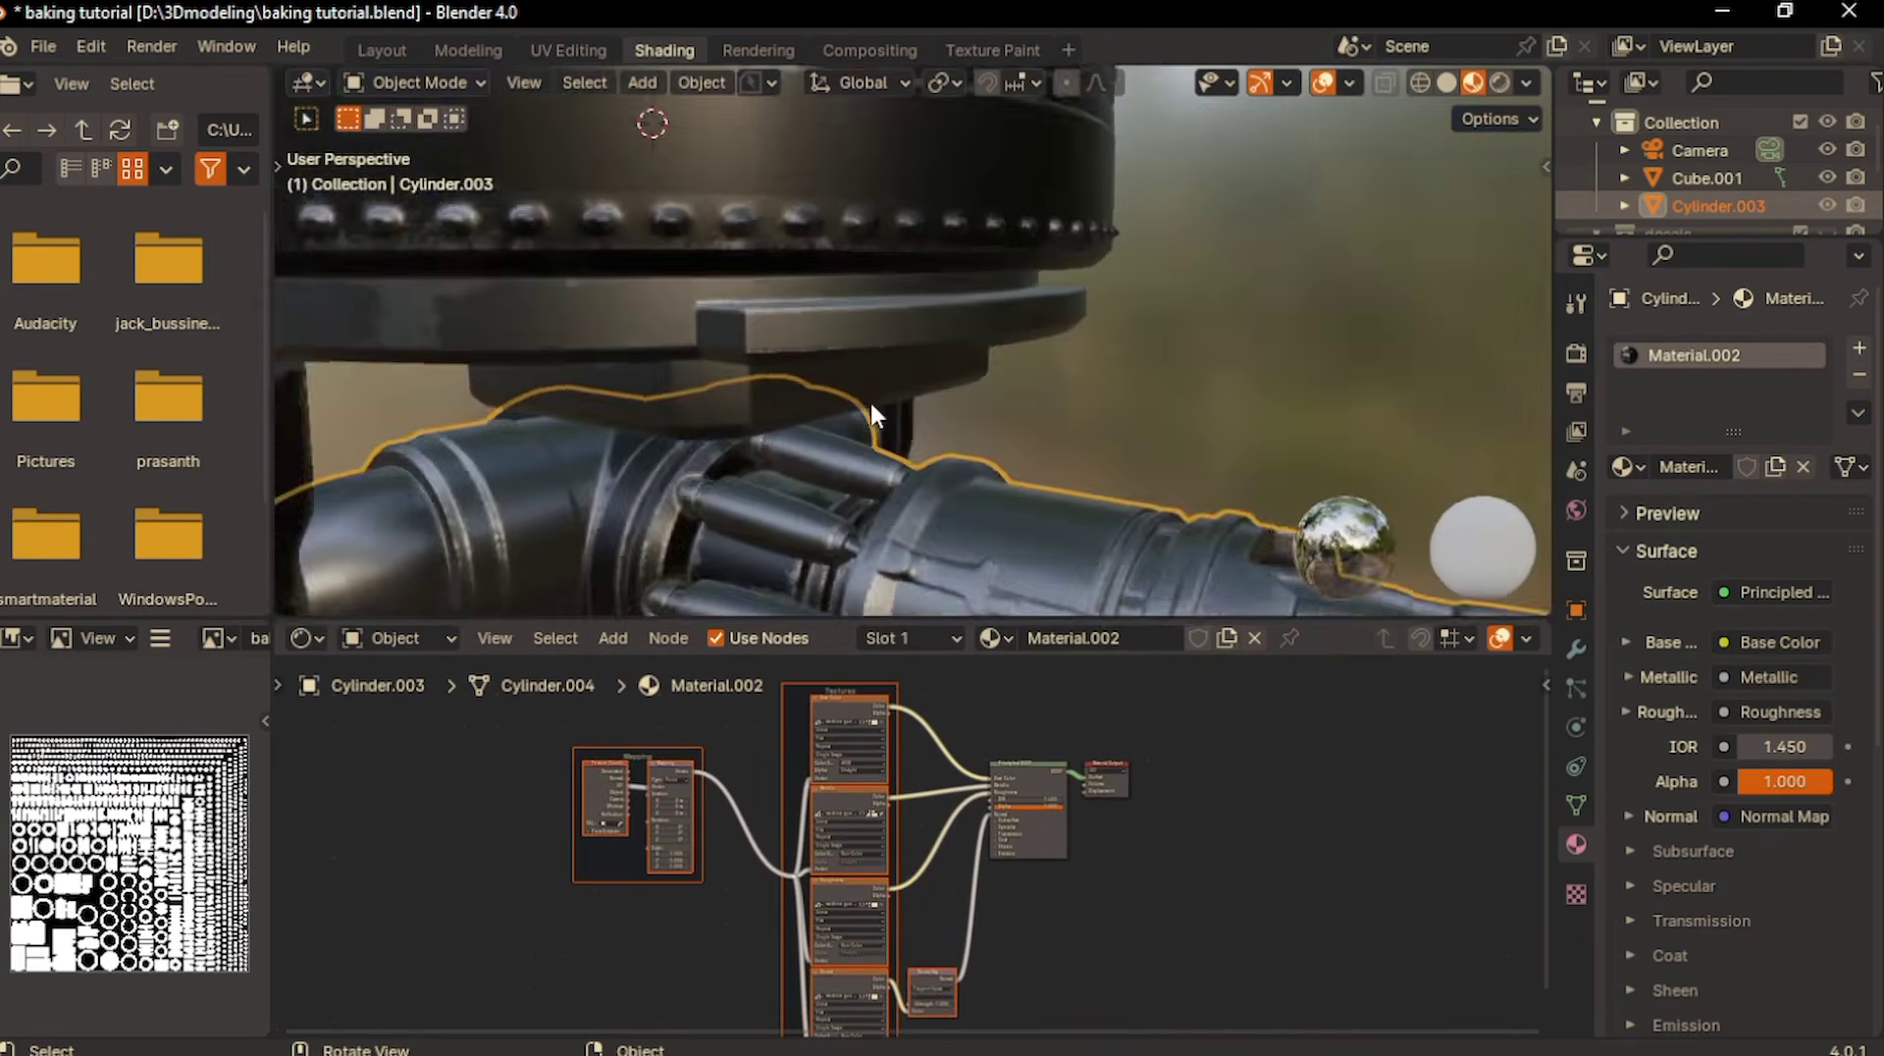
{"action": "scroll", "coordinate": [873, 410], "scroll_direction": "down", "scroll_amount": 2}
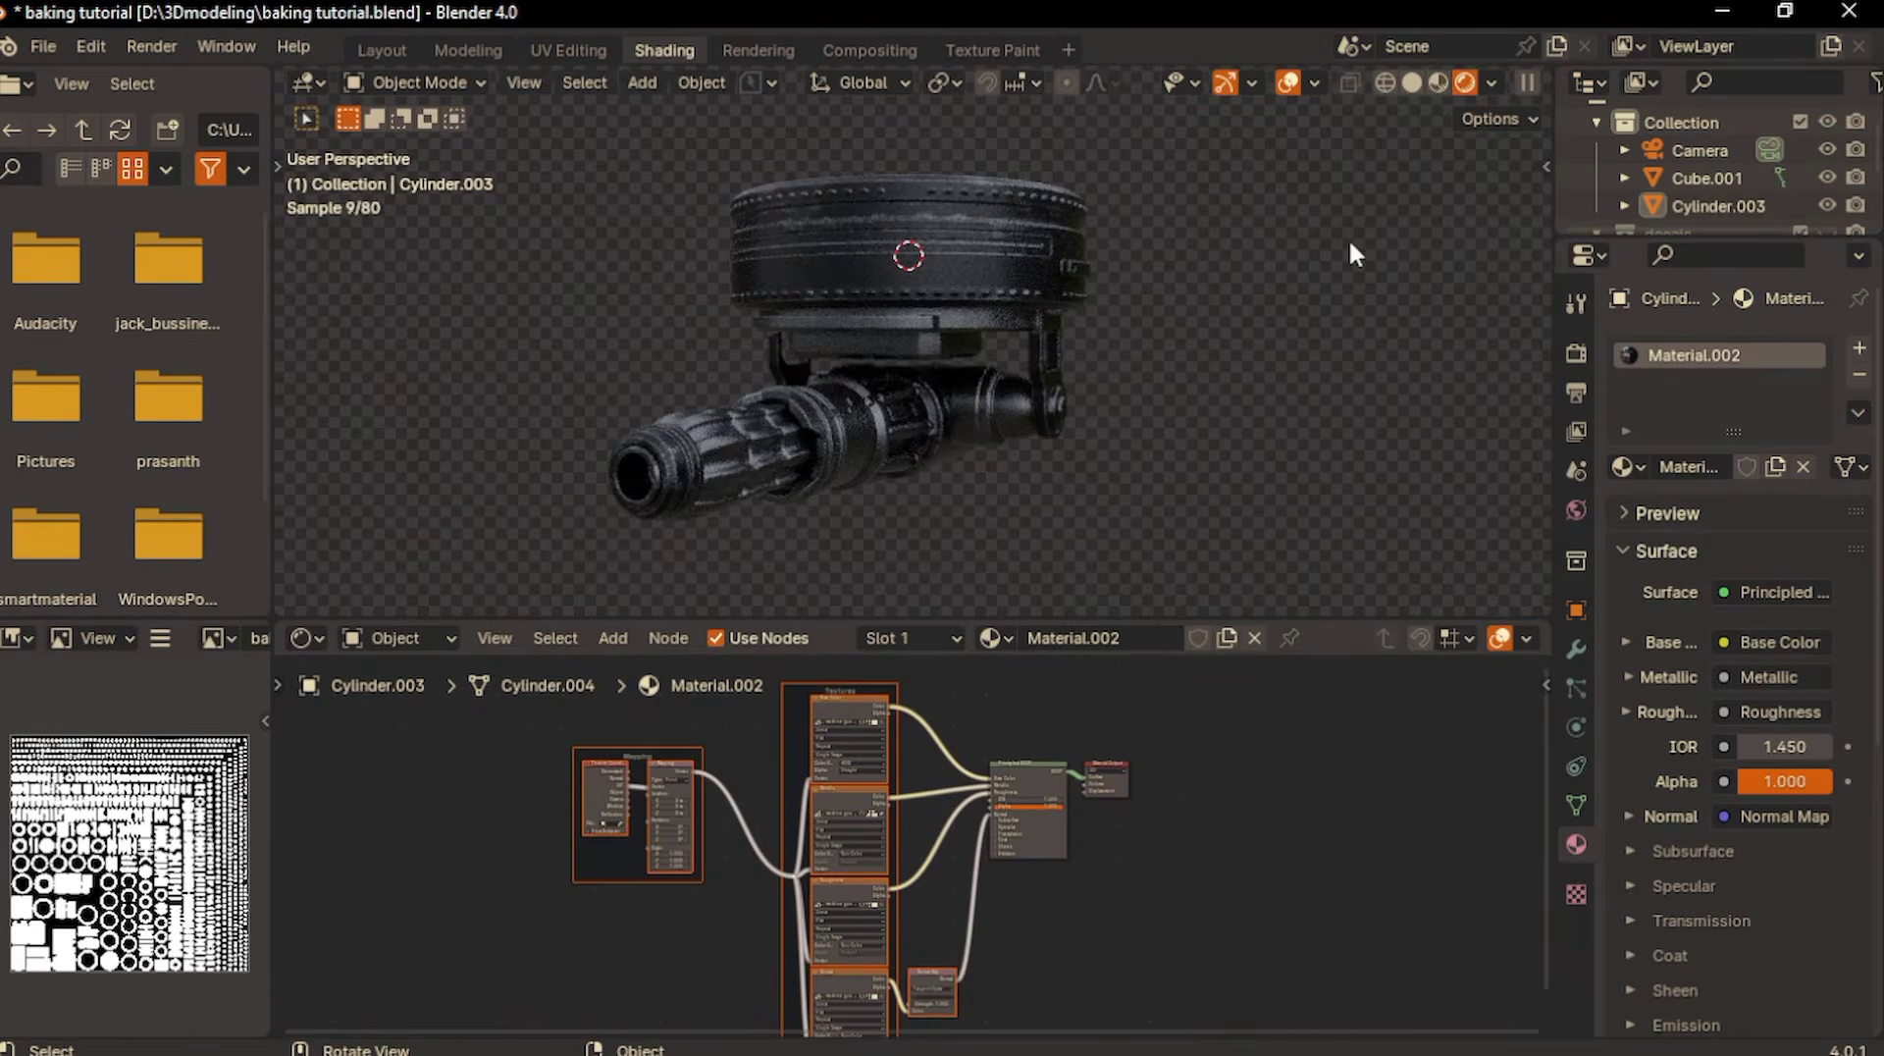